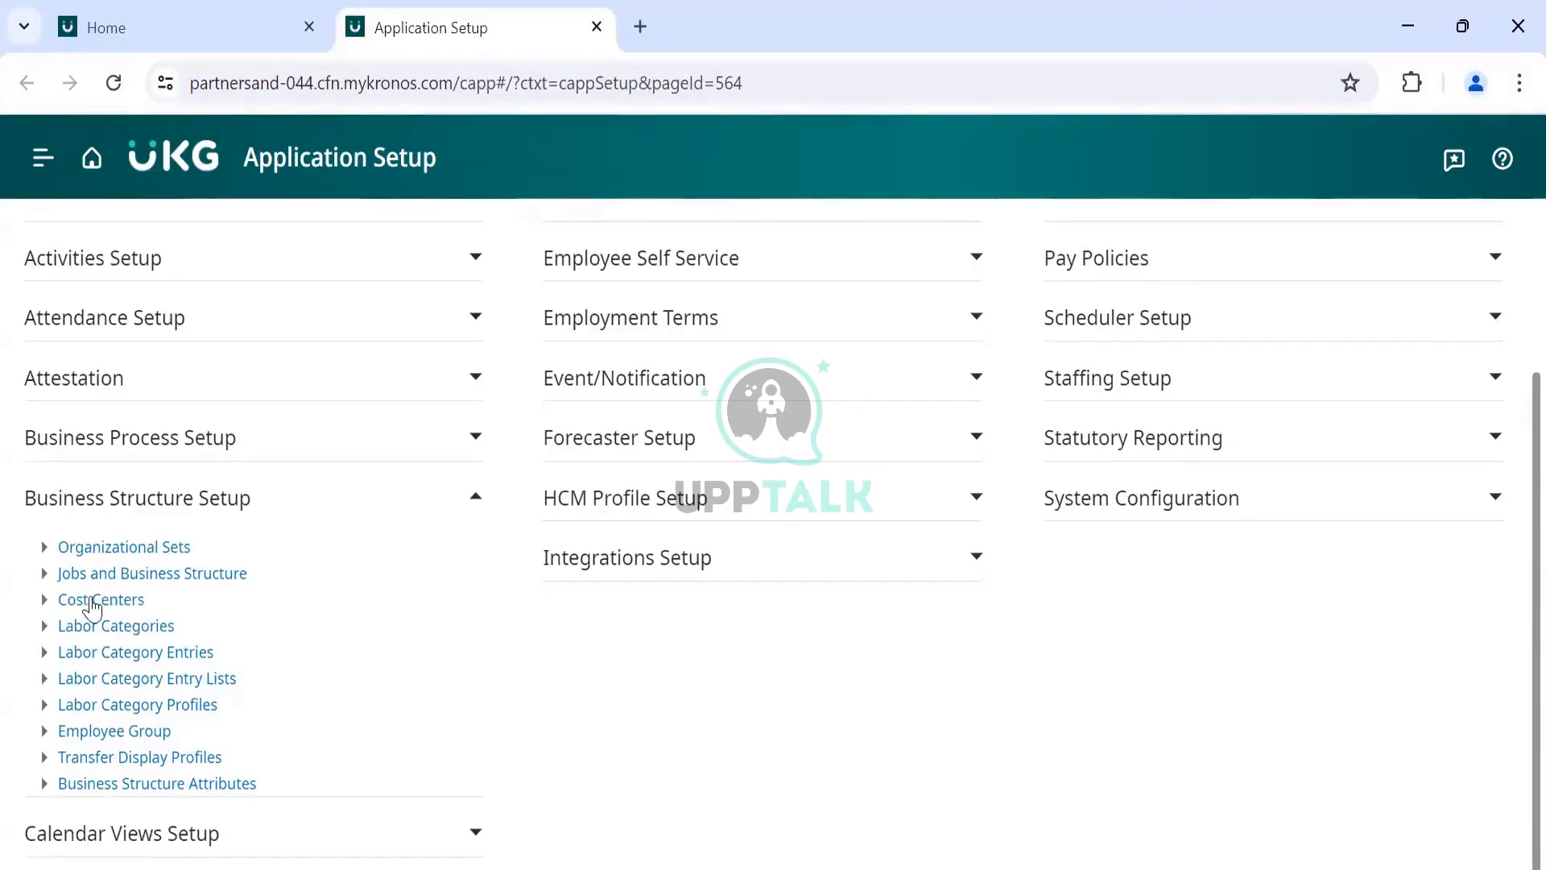
Step: Open Cost Centers under Business Structure Setup and look through the existing cost centers
click(93, 605)
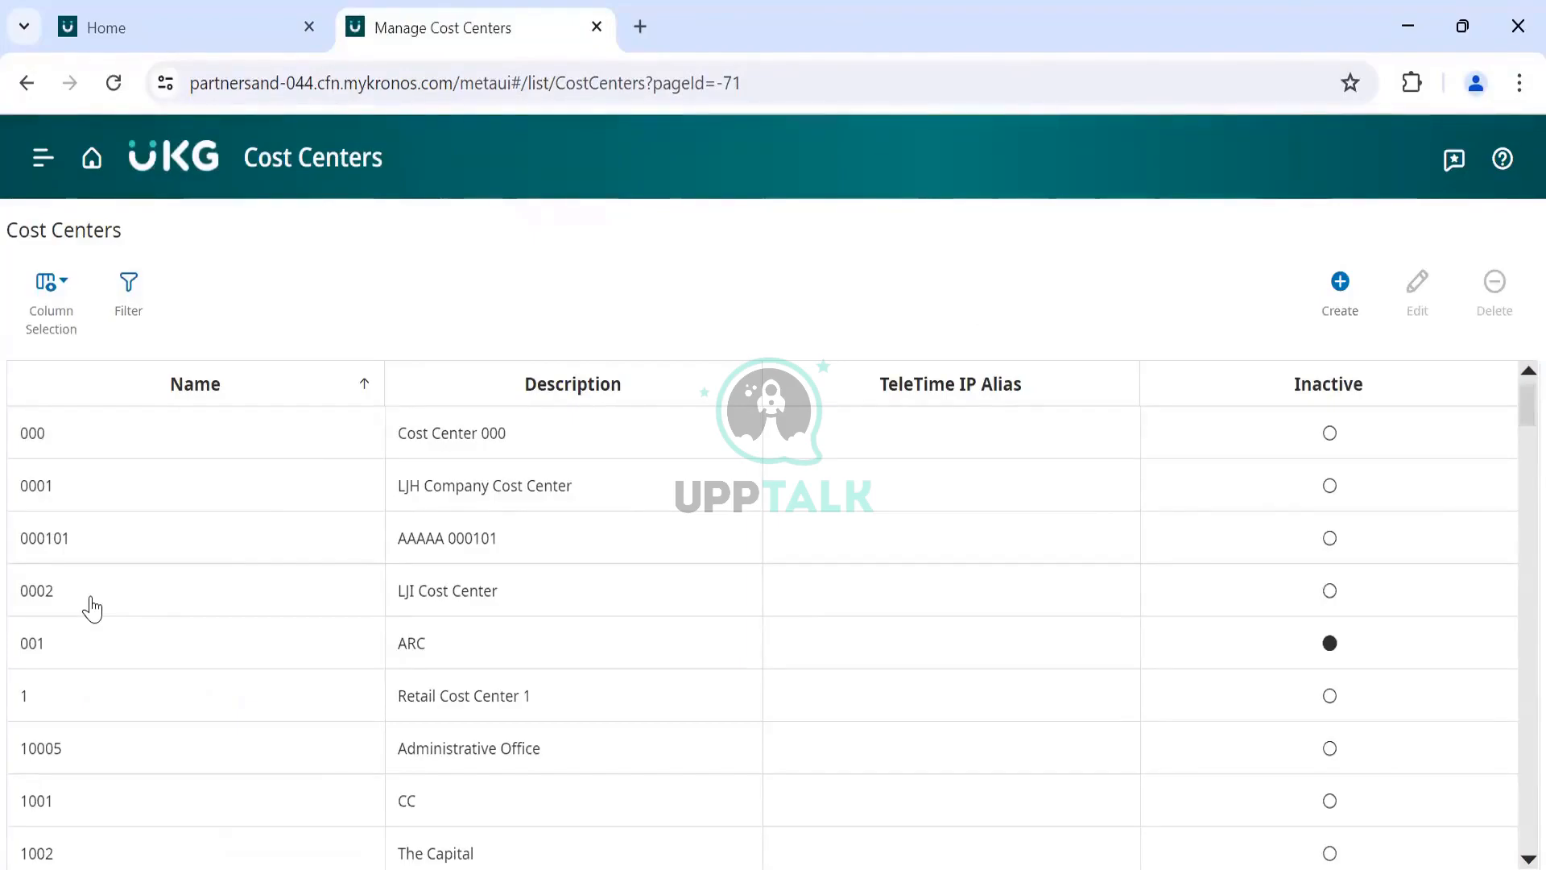
scroll(145, 484, down, 6)
Step: Start creating a cost center with the name 123
click(1340, 284)
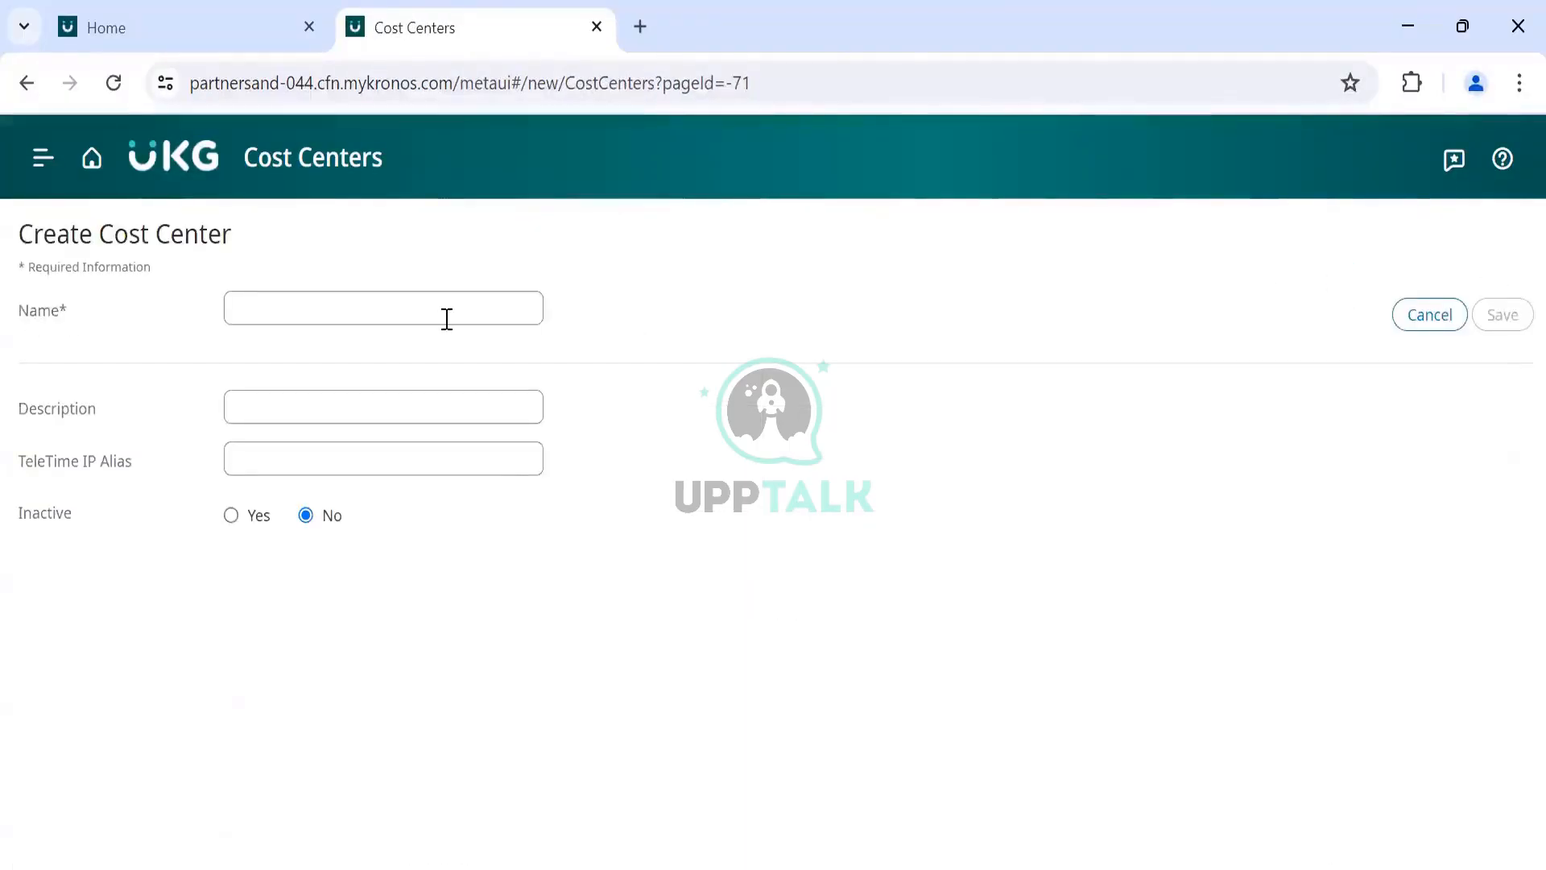
click(410, 310)
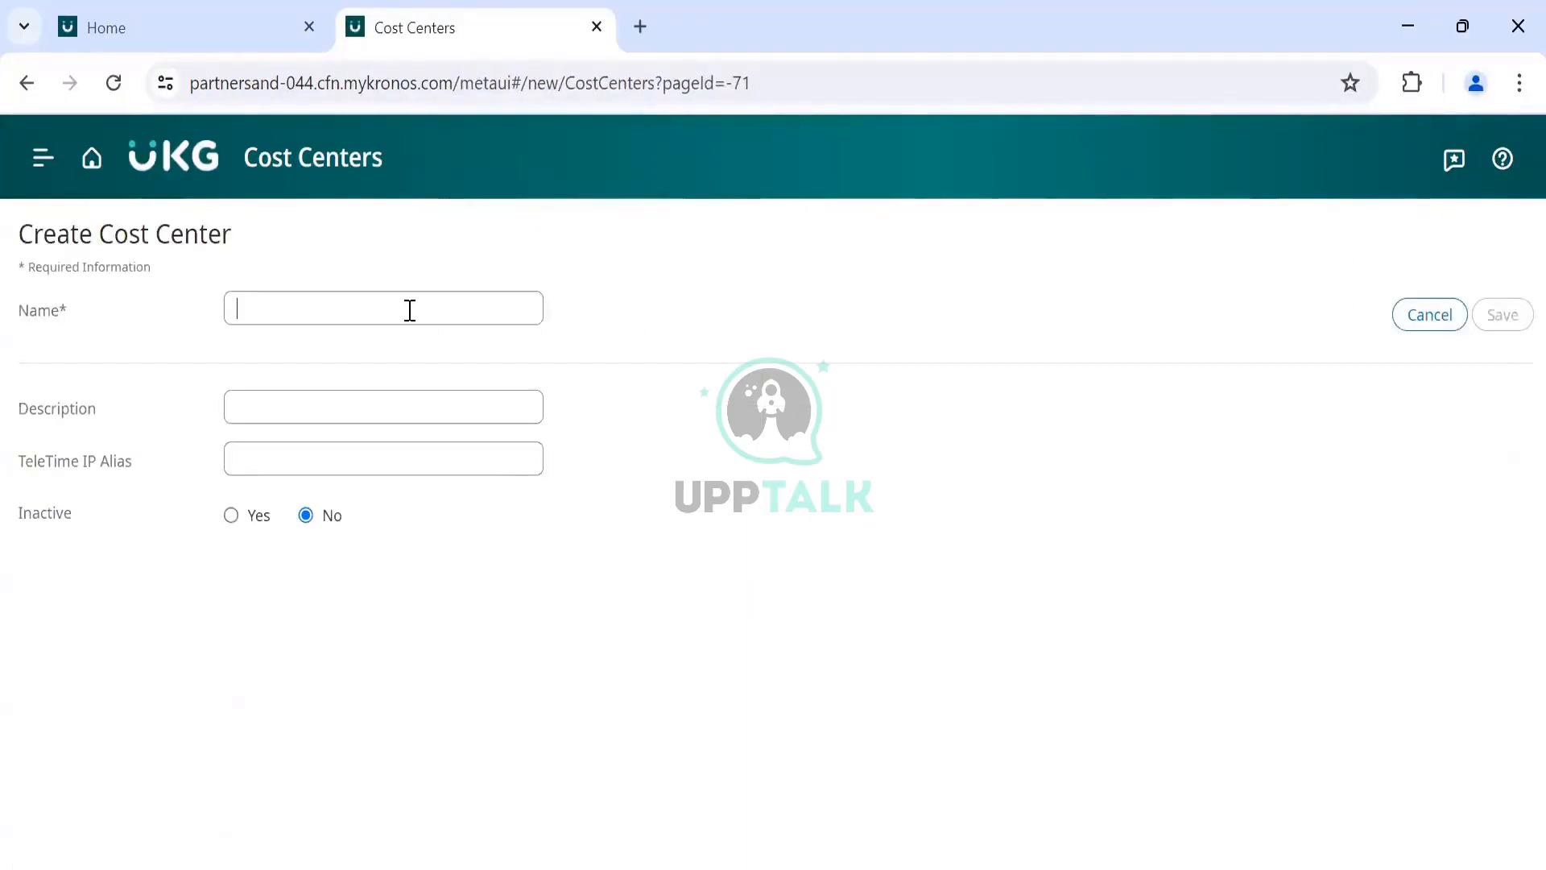
click(331, 414)
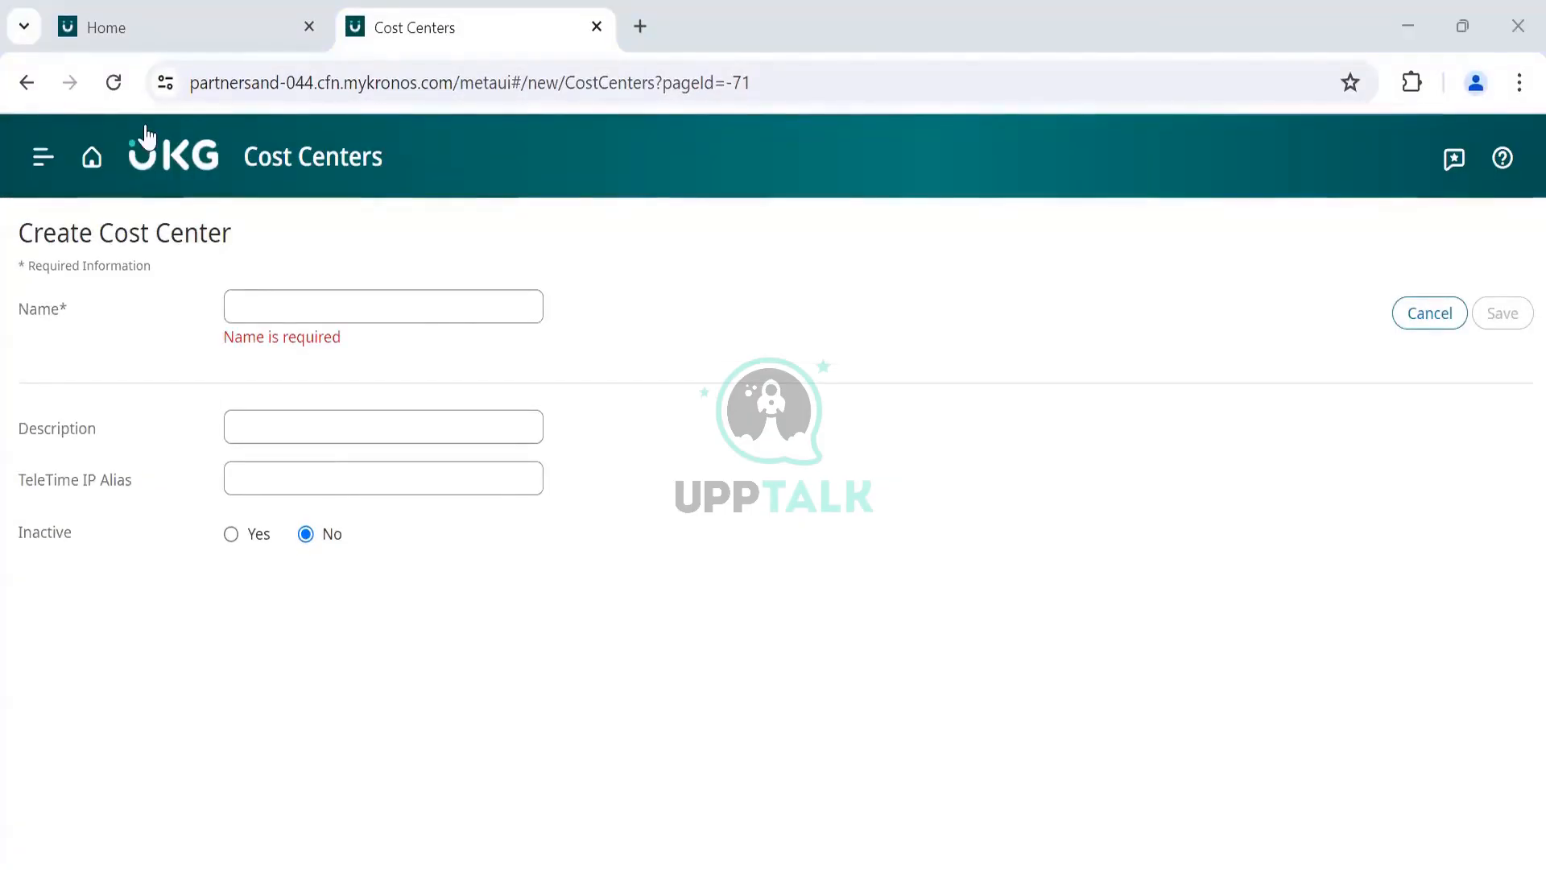
click(282, 307)
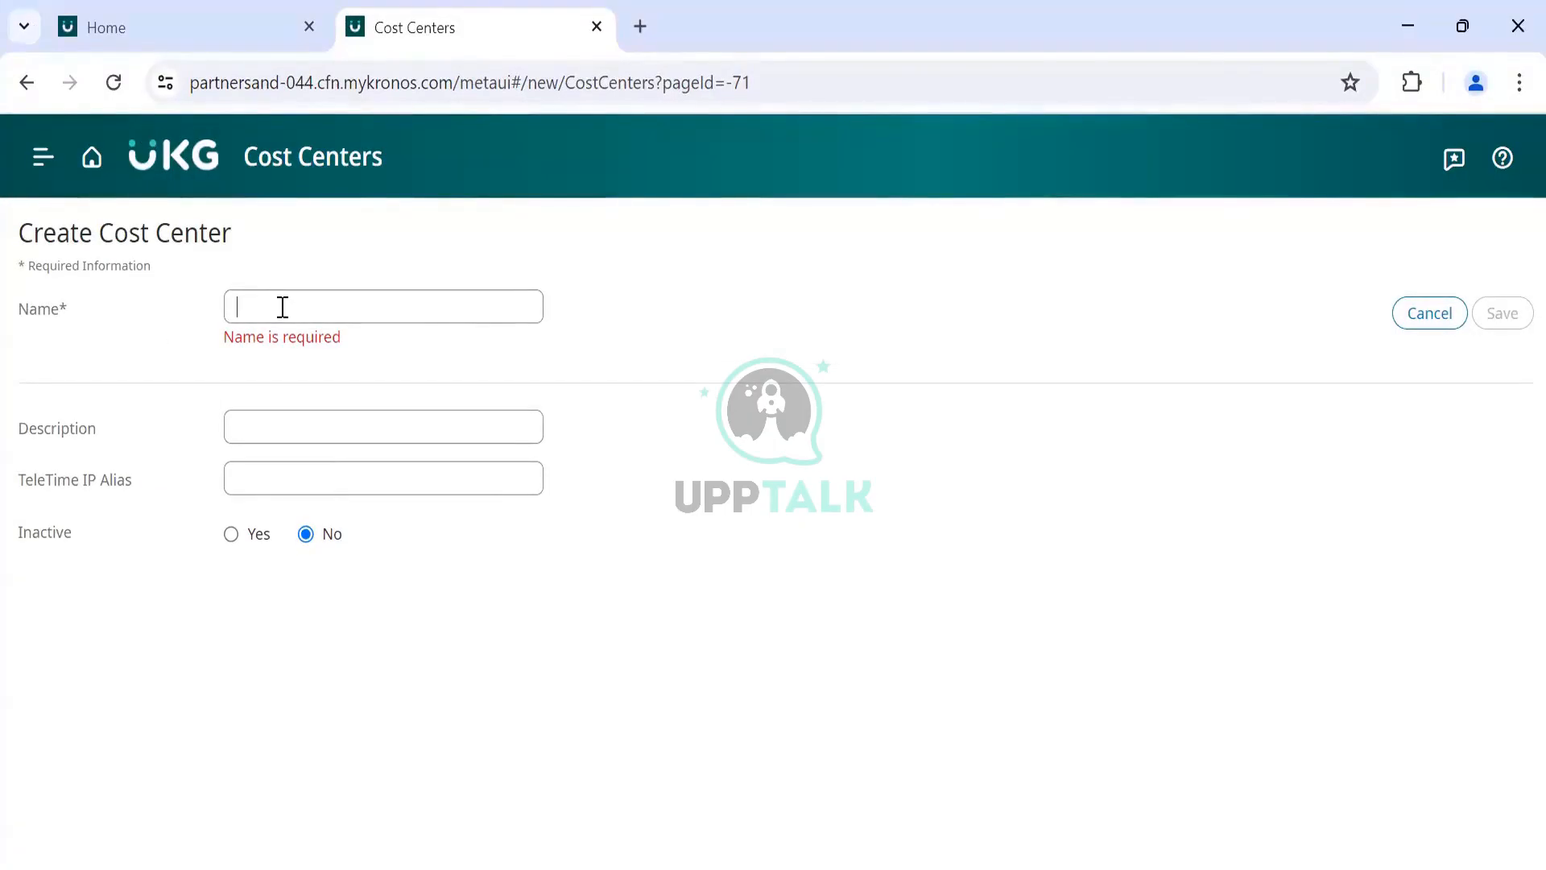
text(123)
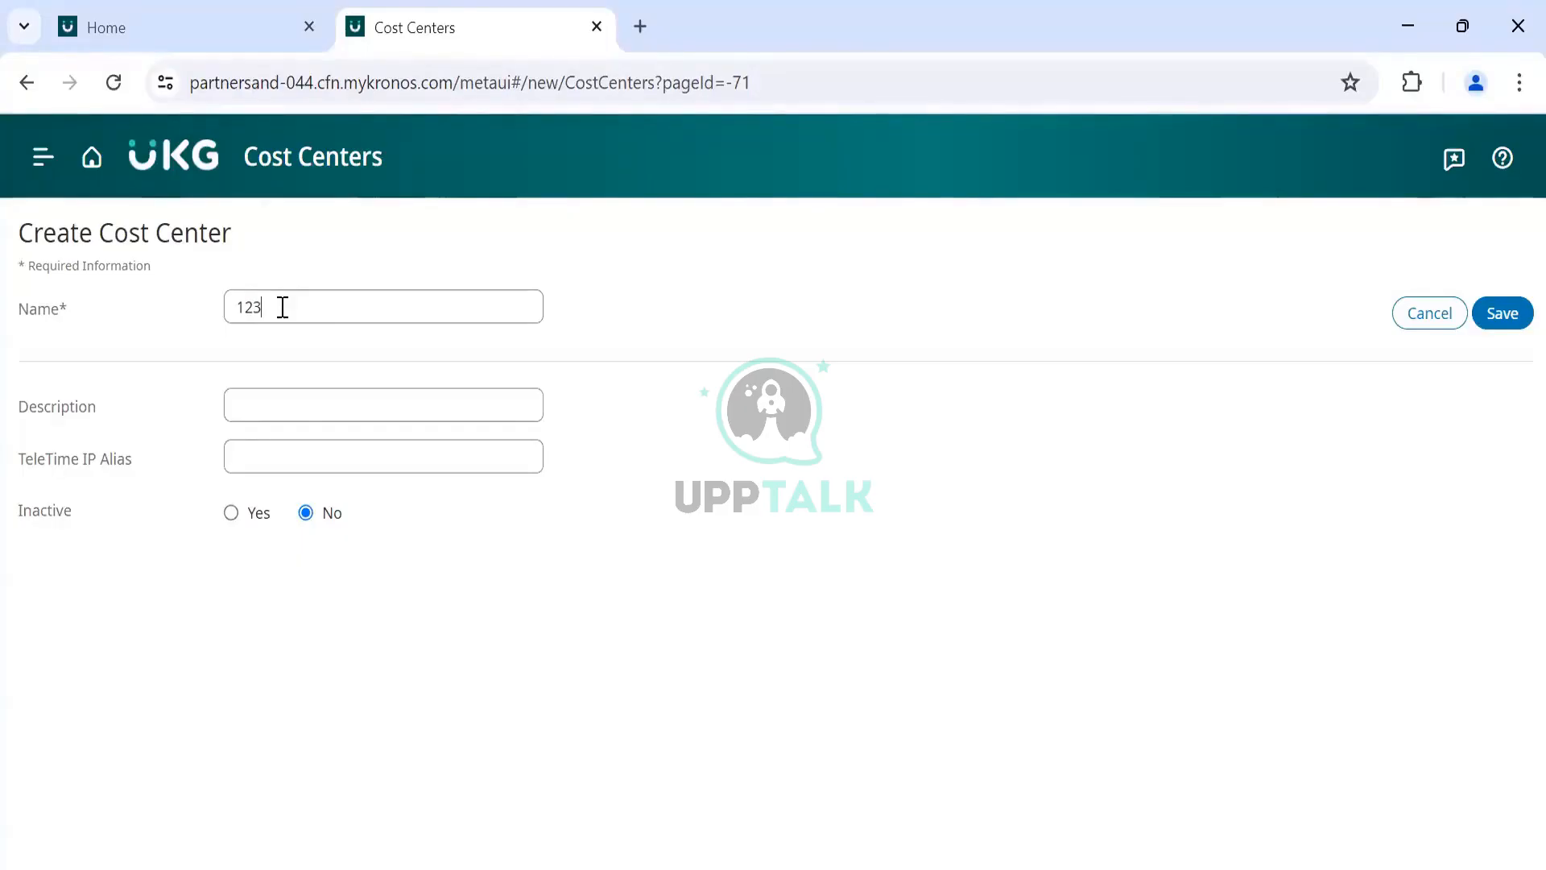
click(294, 402)
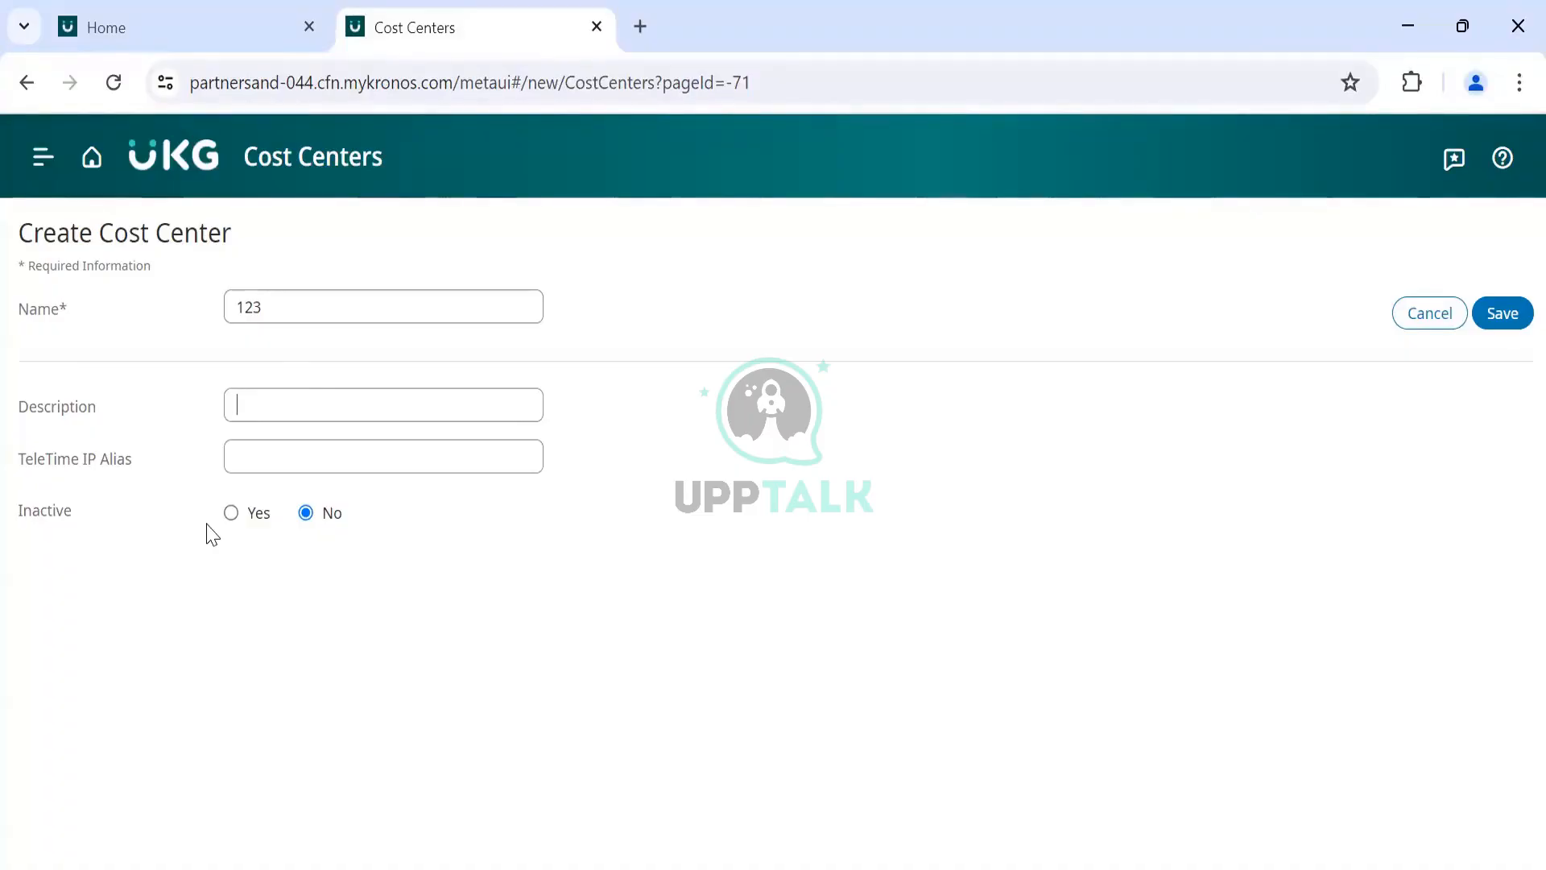
Step: Discard the unsaved cost center and return to the cost center list
click(1417, 327)
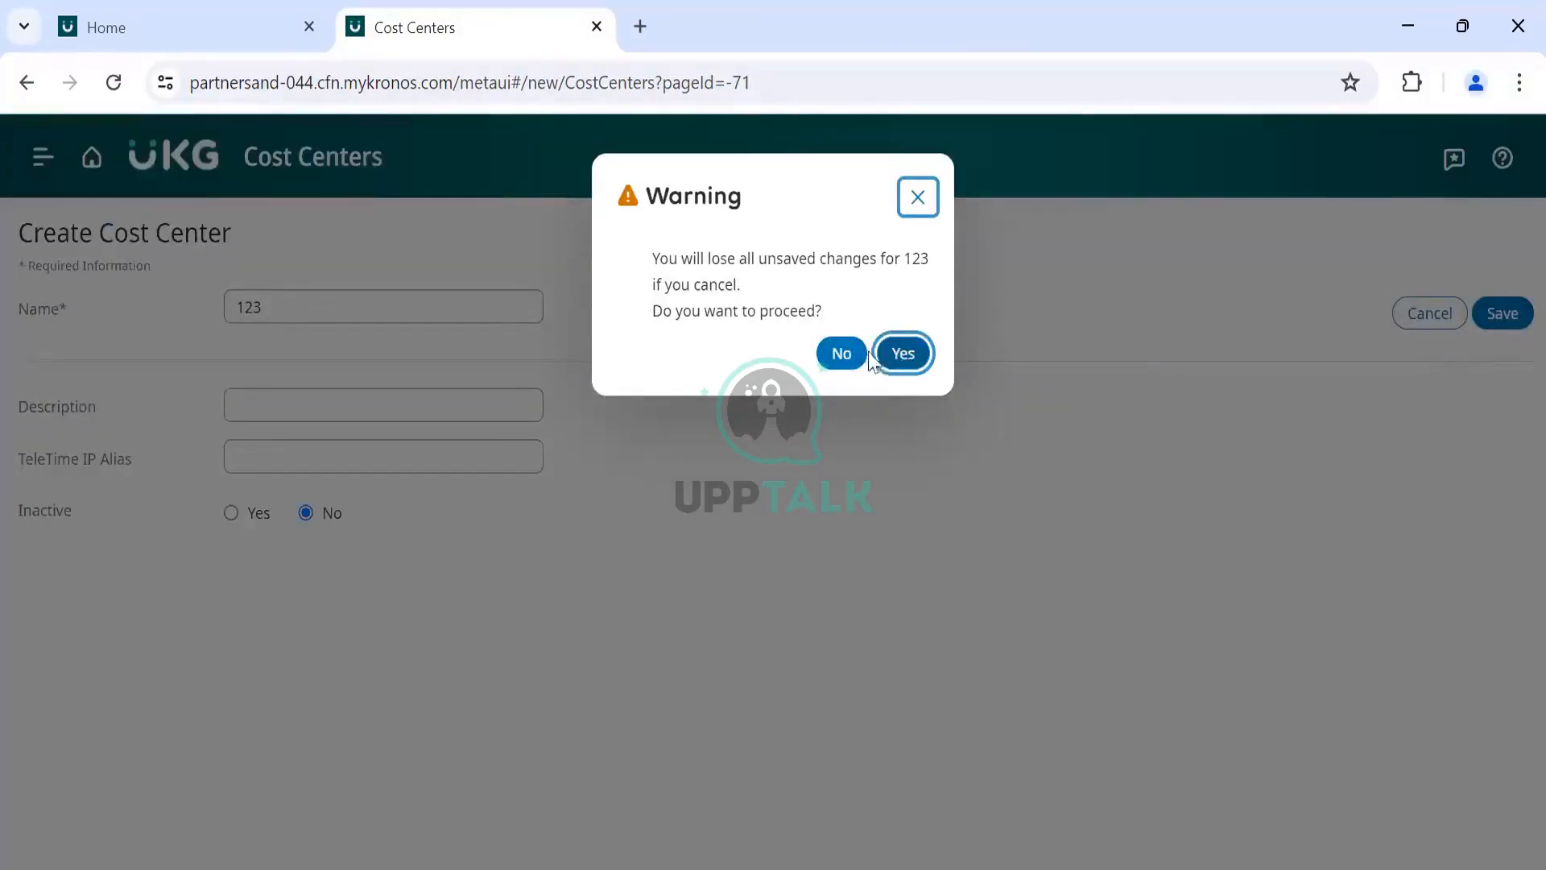
click(921, 361)
click(923, 363)
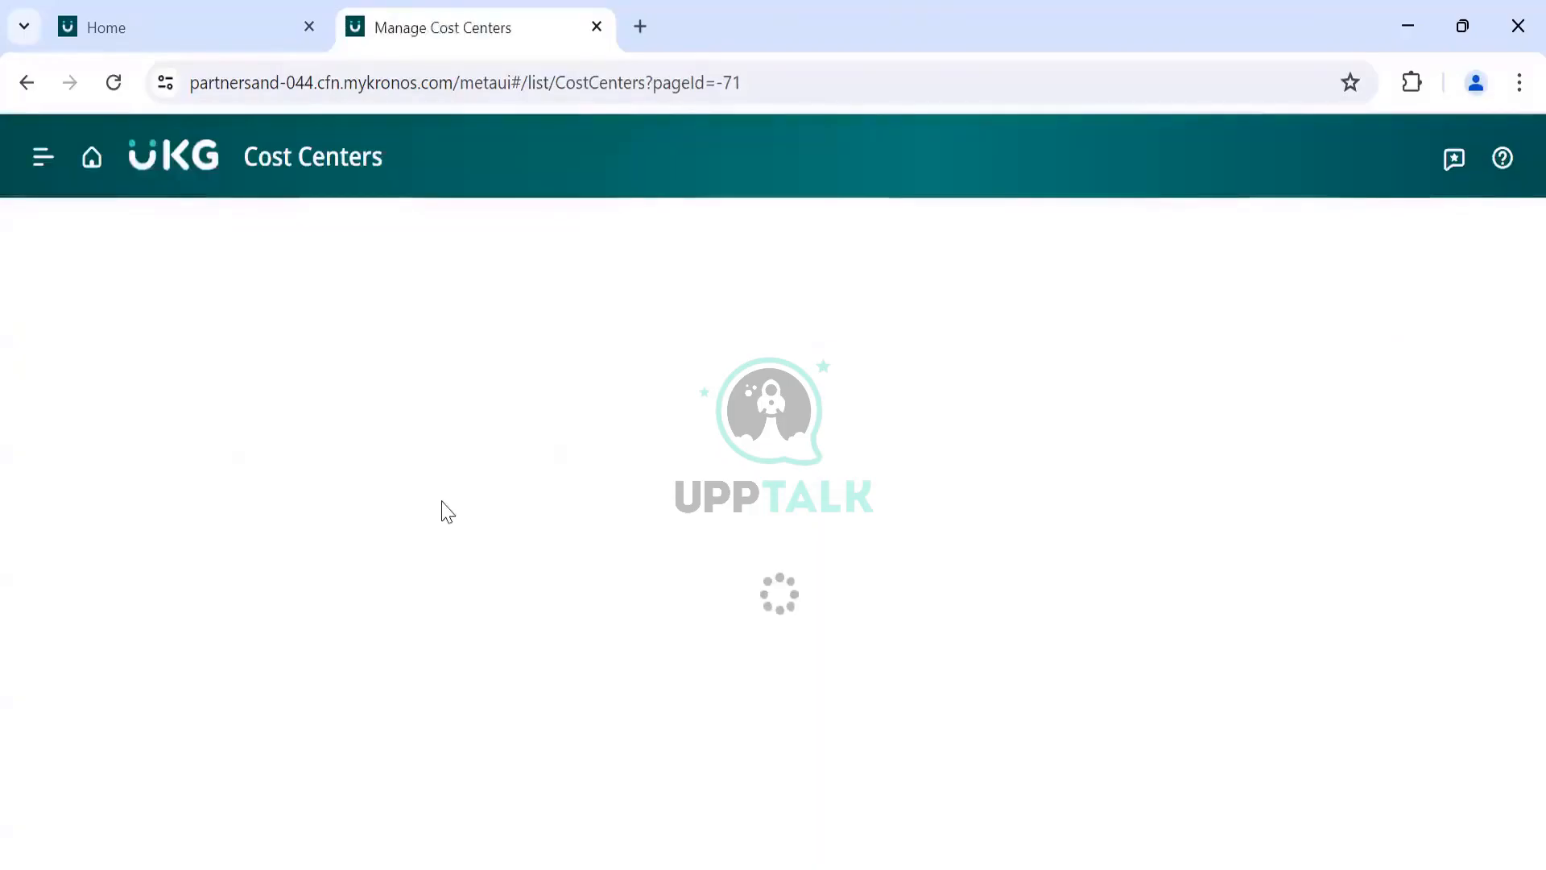
Step: Return to Application Setup and examine the Organizational Sets, Jobs and Business Structure, Cost Centers and Employee Group entries under Business Structure Setup
click(89, 145)
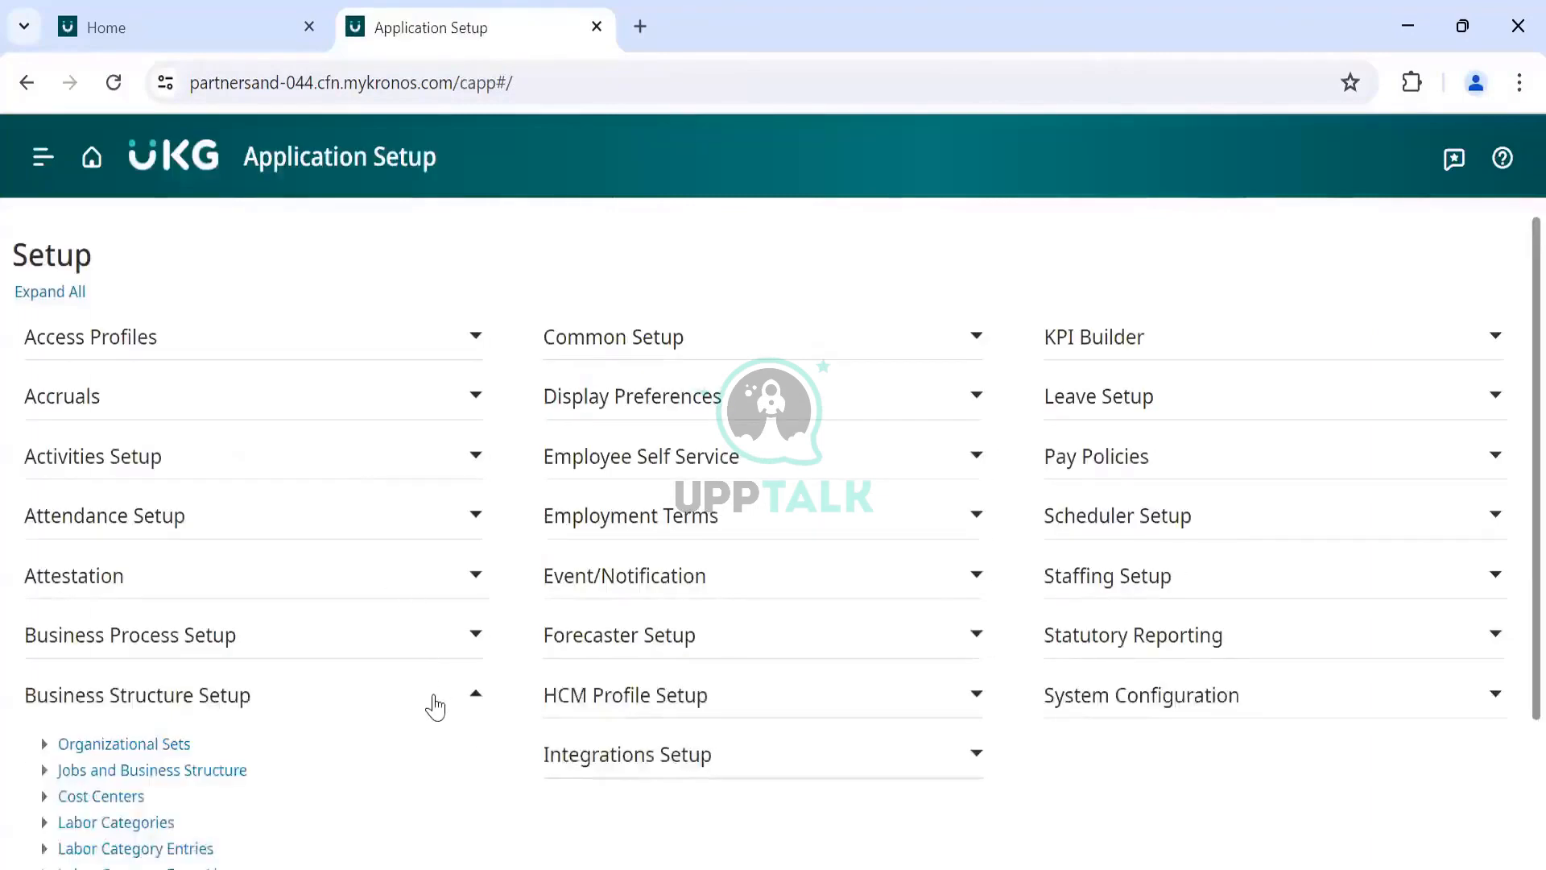
scroll(435, 706, down, 2)
drag(175, 602, 50, 600)
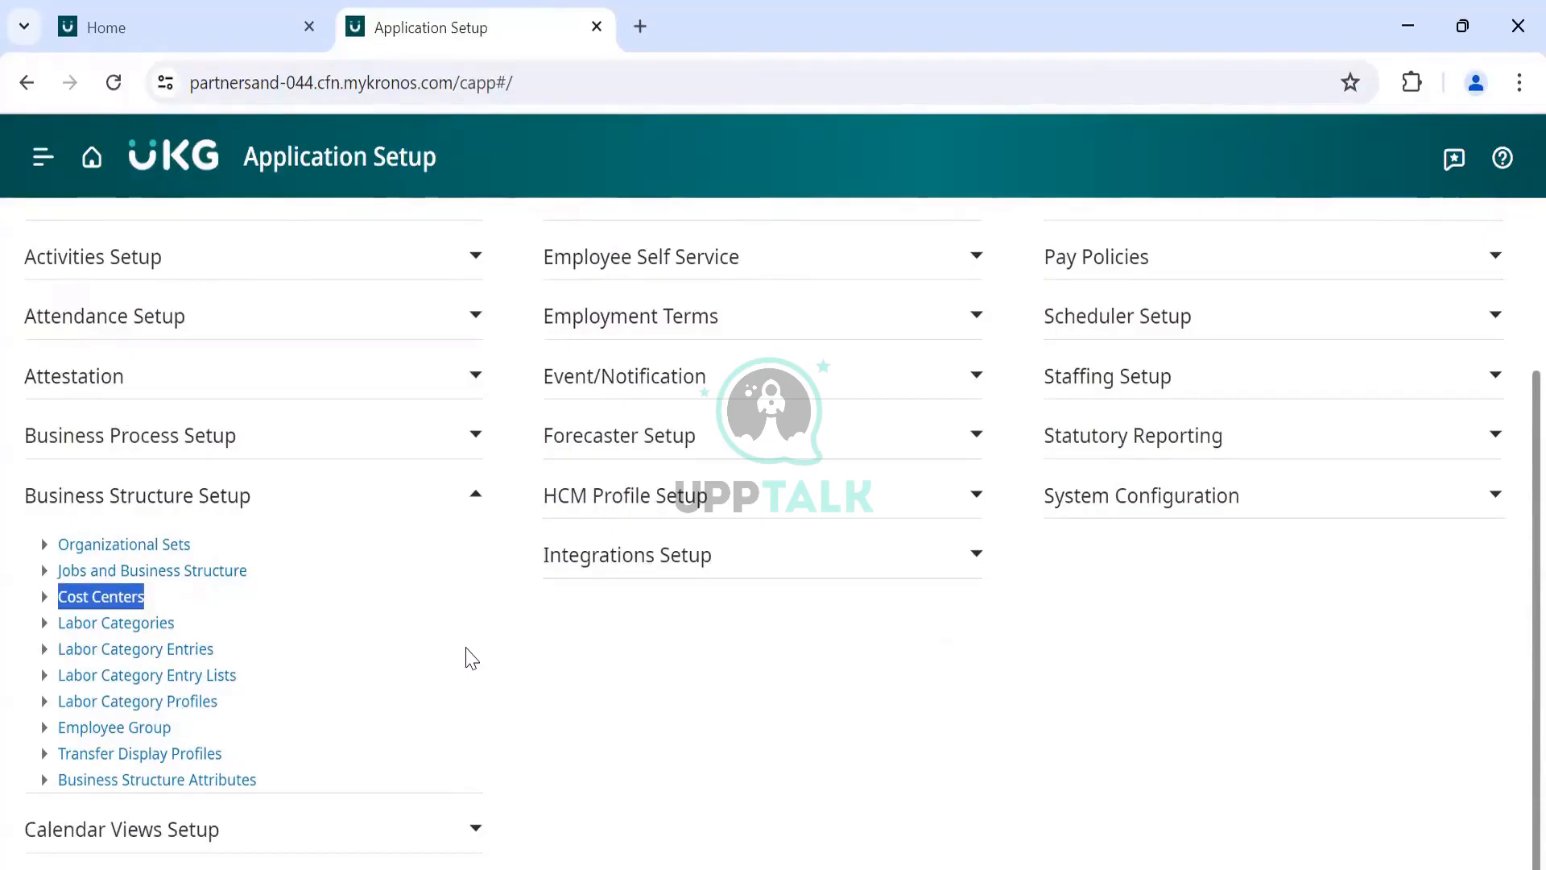
click(273, 572)
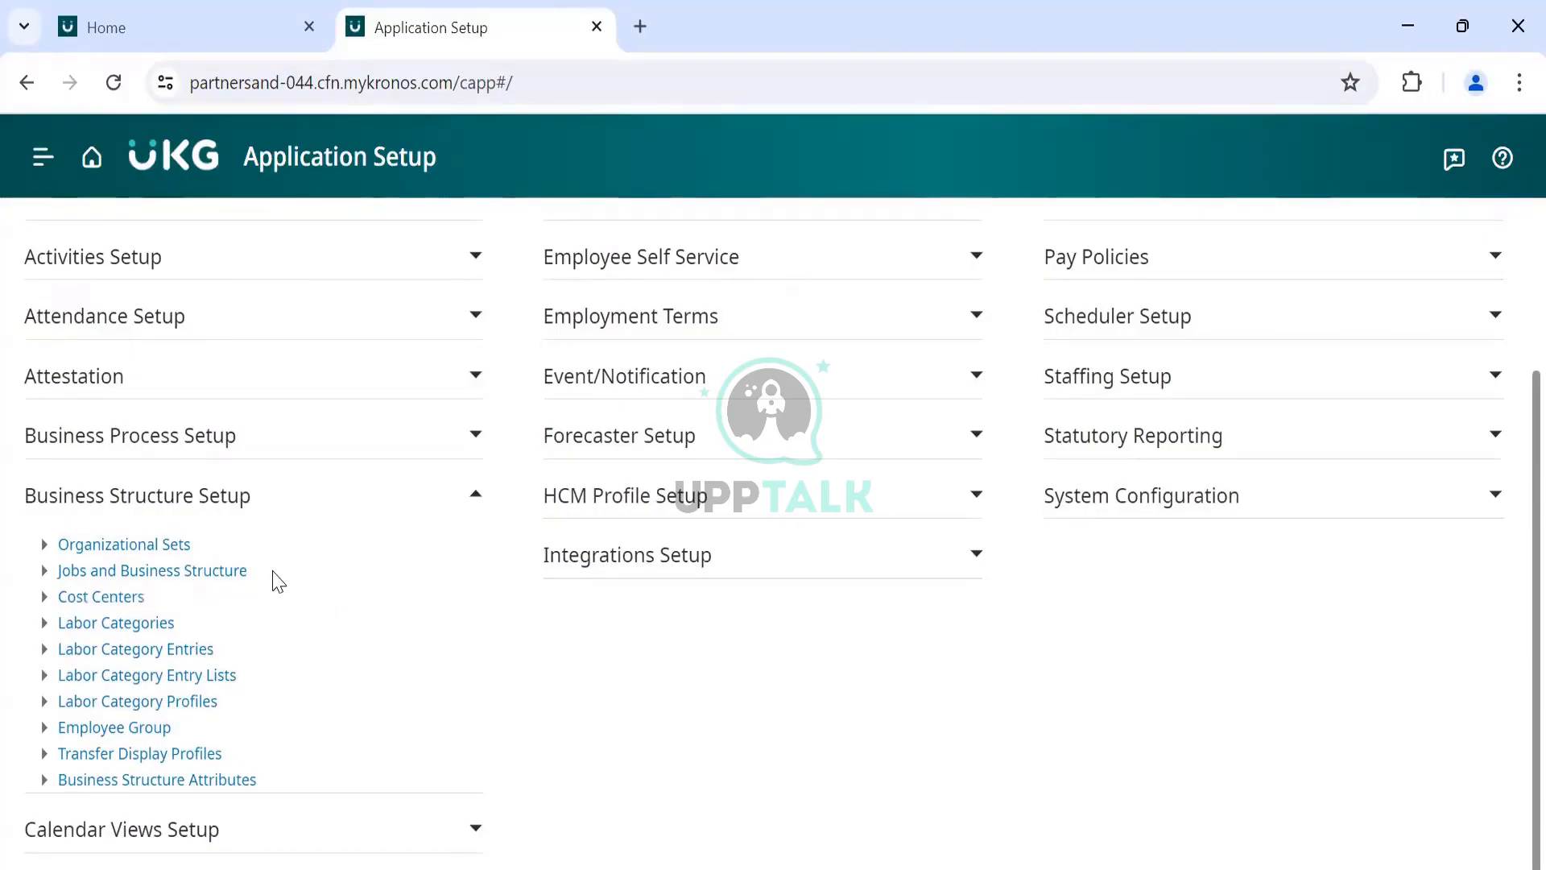
drag(274, 573, 121, 572)
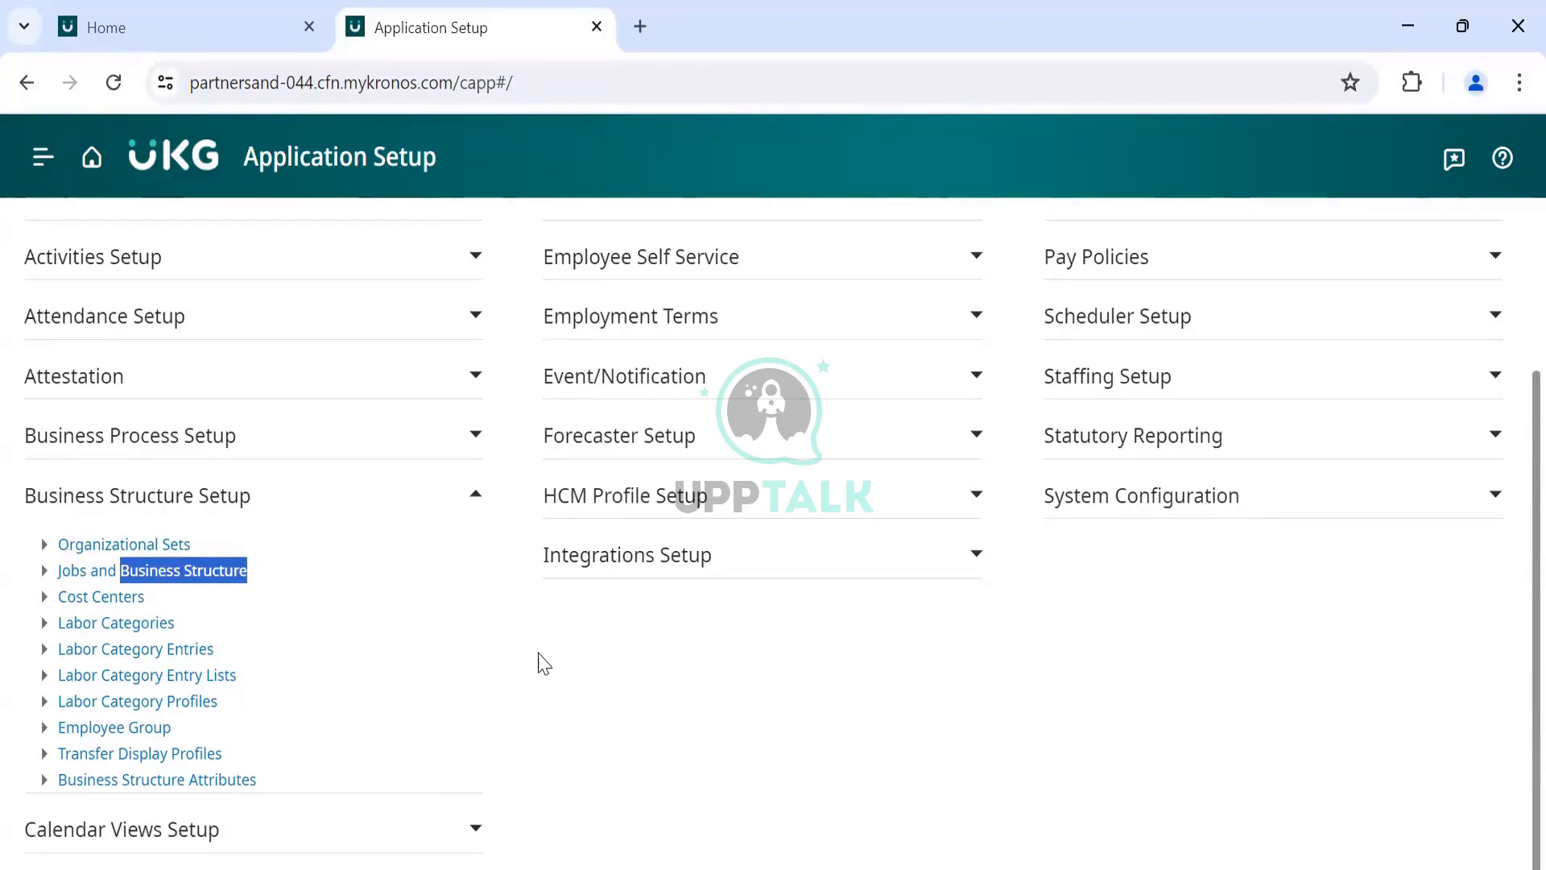
drag(206, 545, 55, 545)
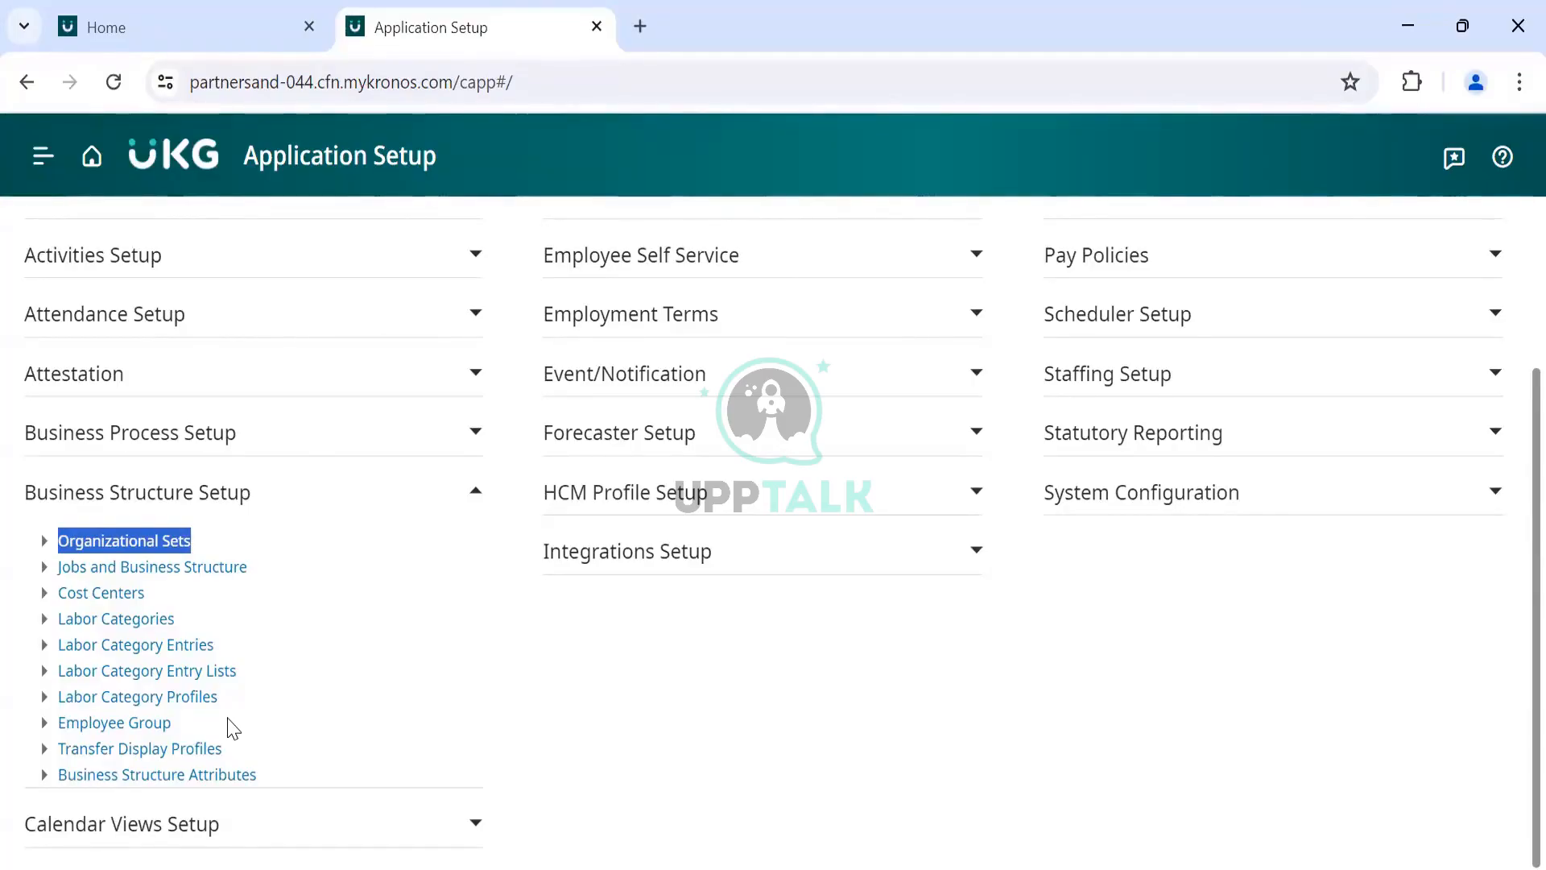
click(456, 723)
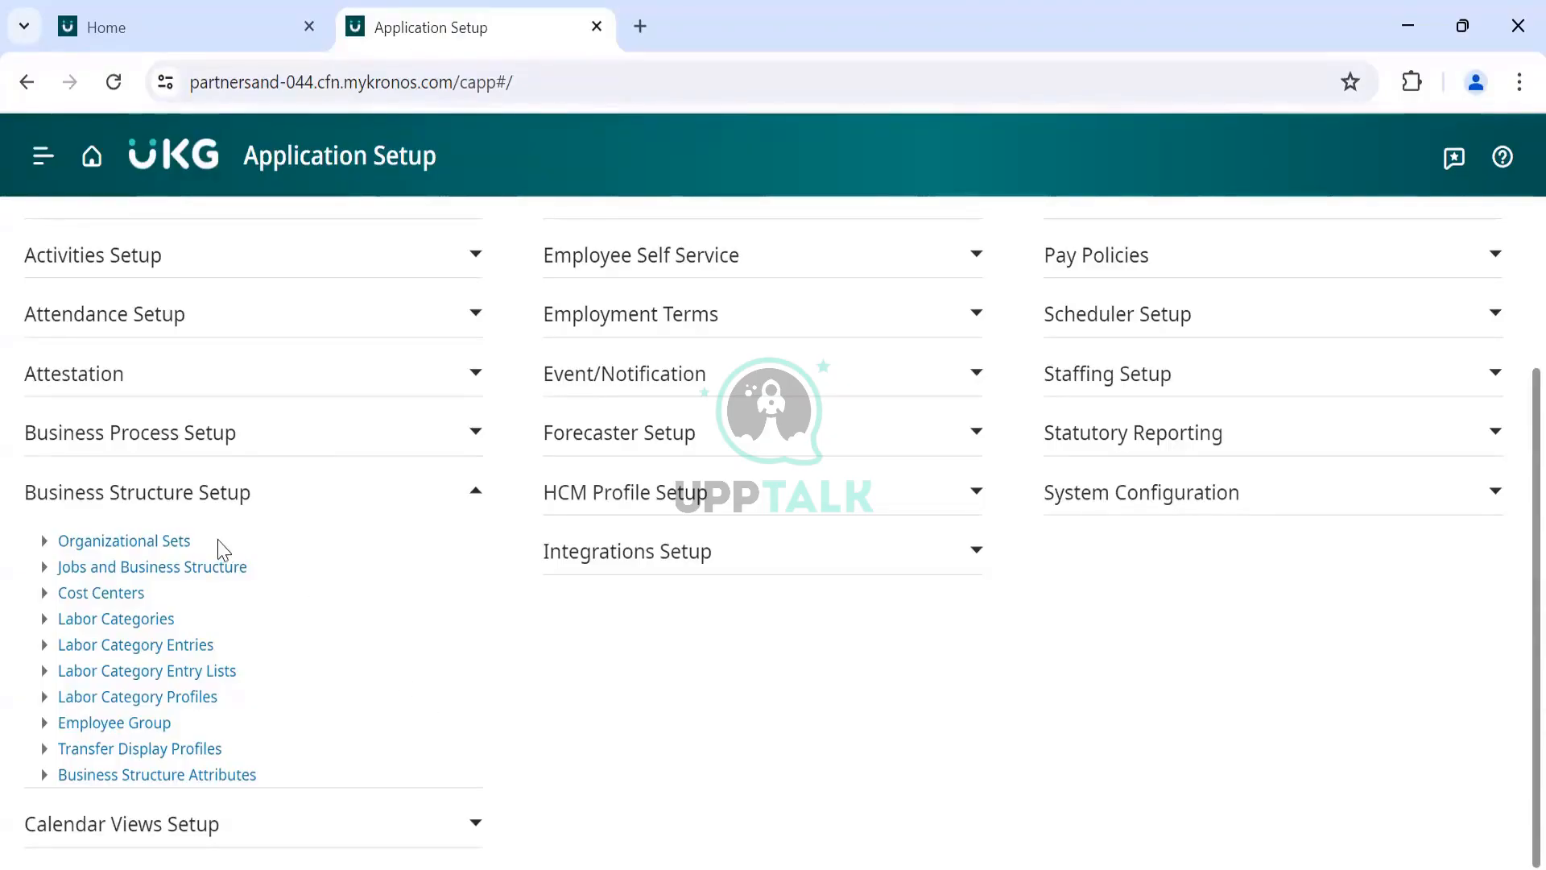
drag(220, 543, 59, 539)
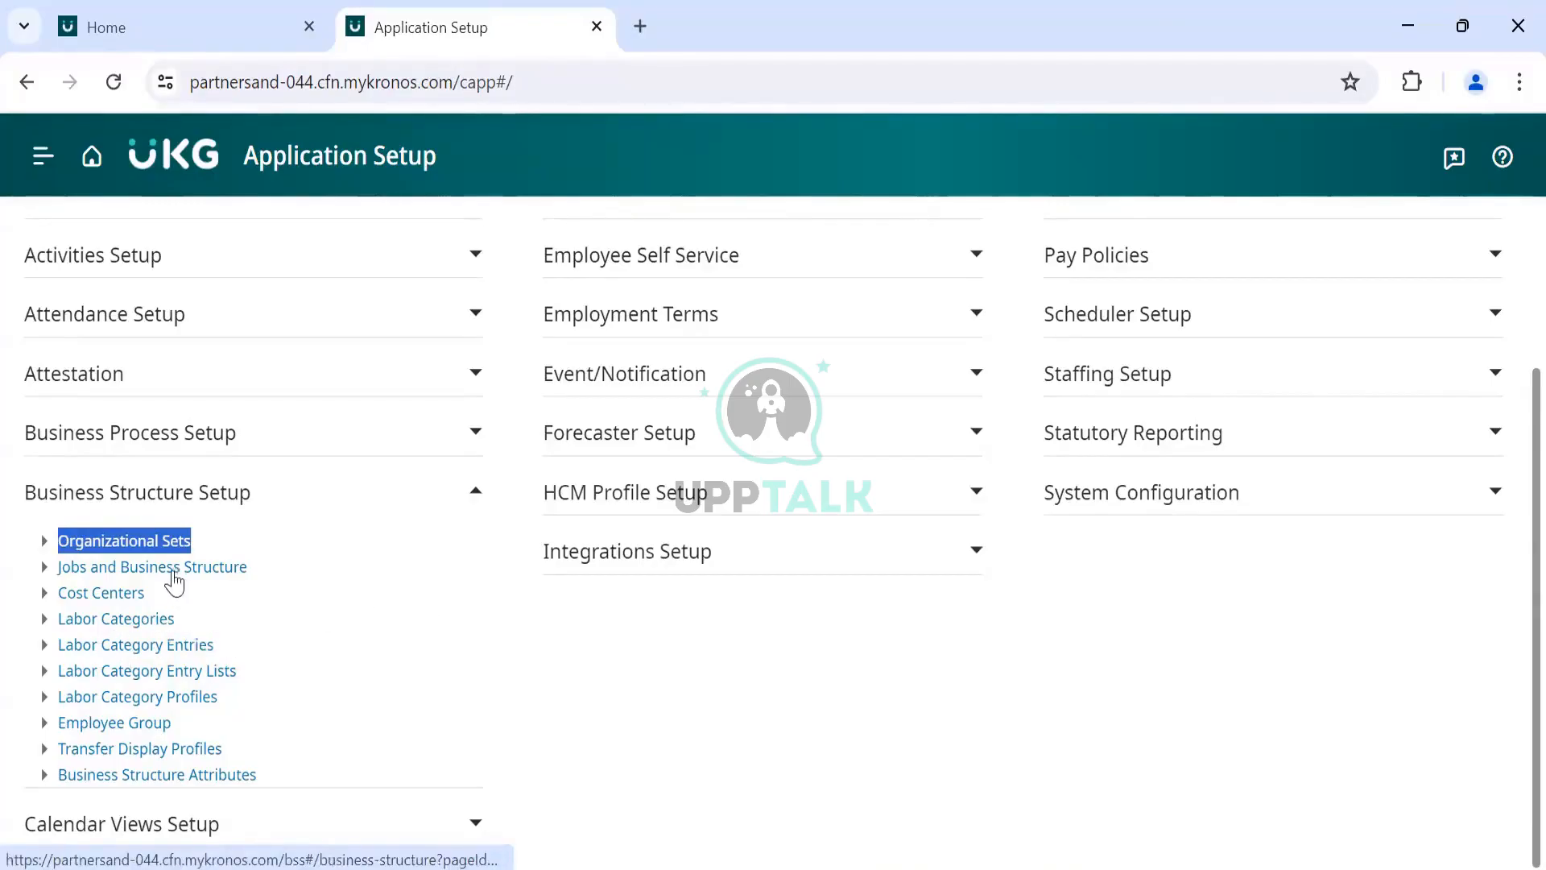
click(144, 722)
drag(171, 722, 53, 740)
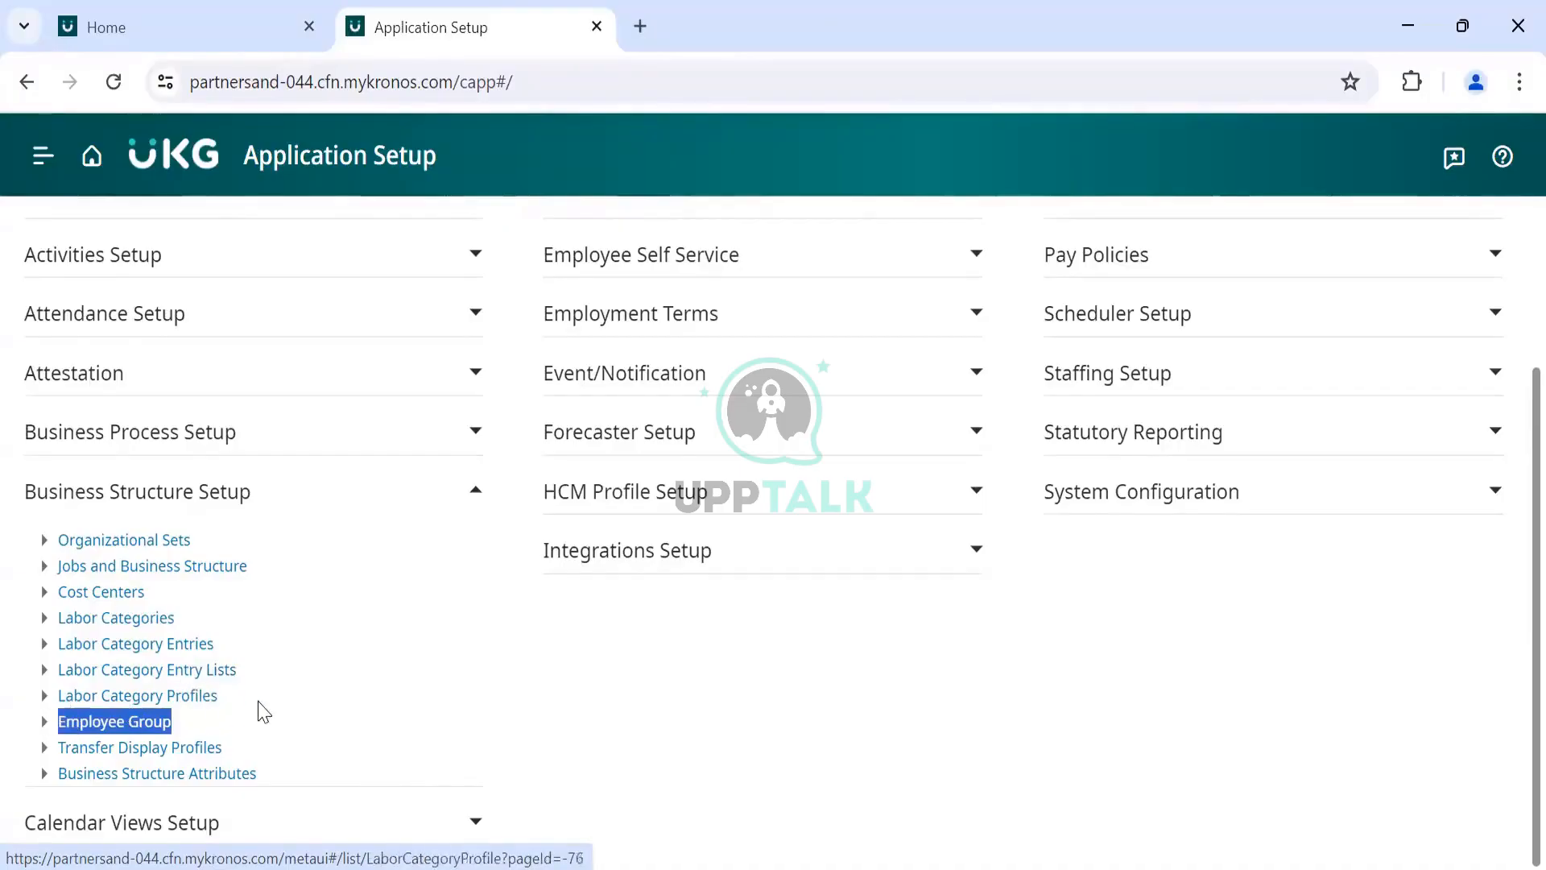
click(259, 701)
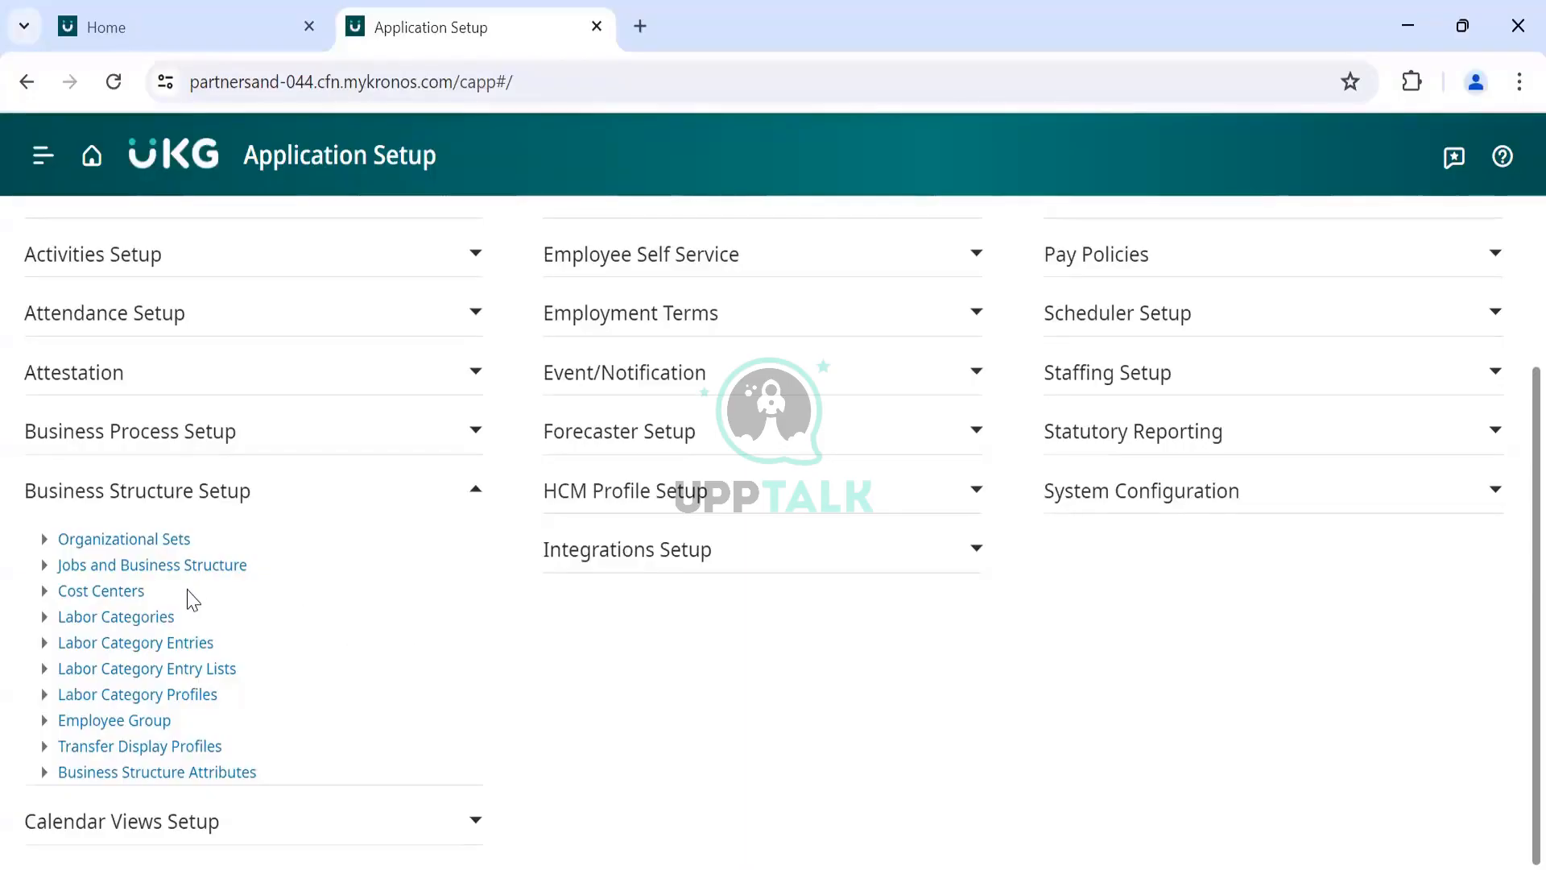
drag(153, 595, 64, 595)
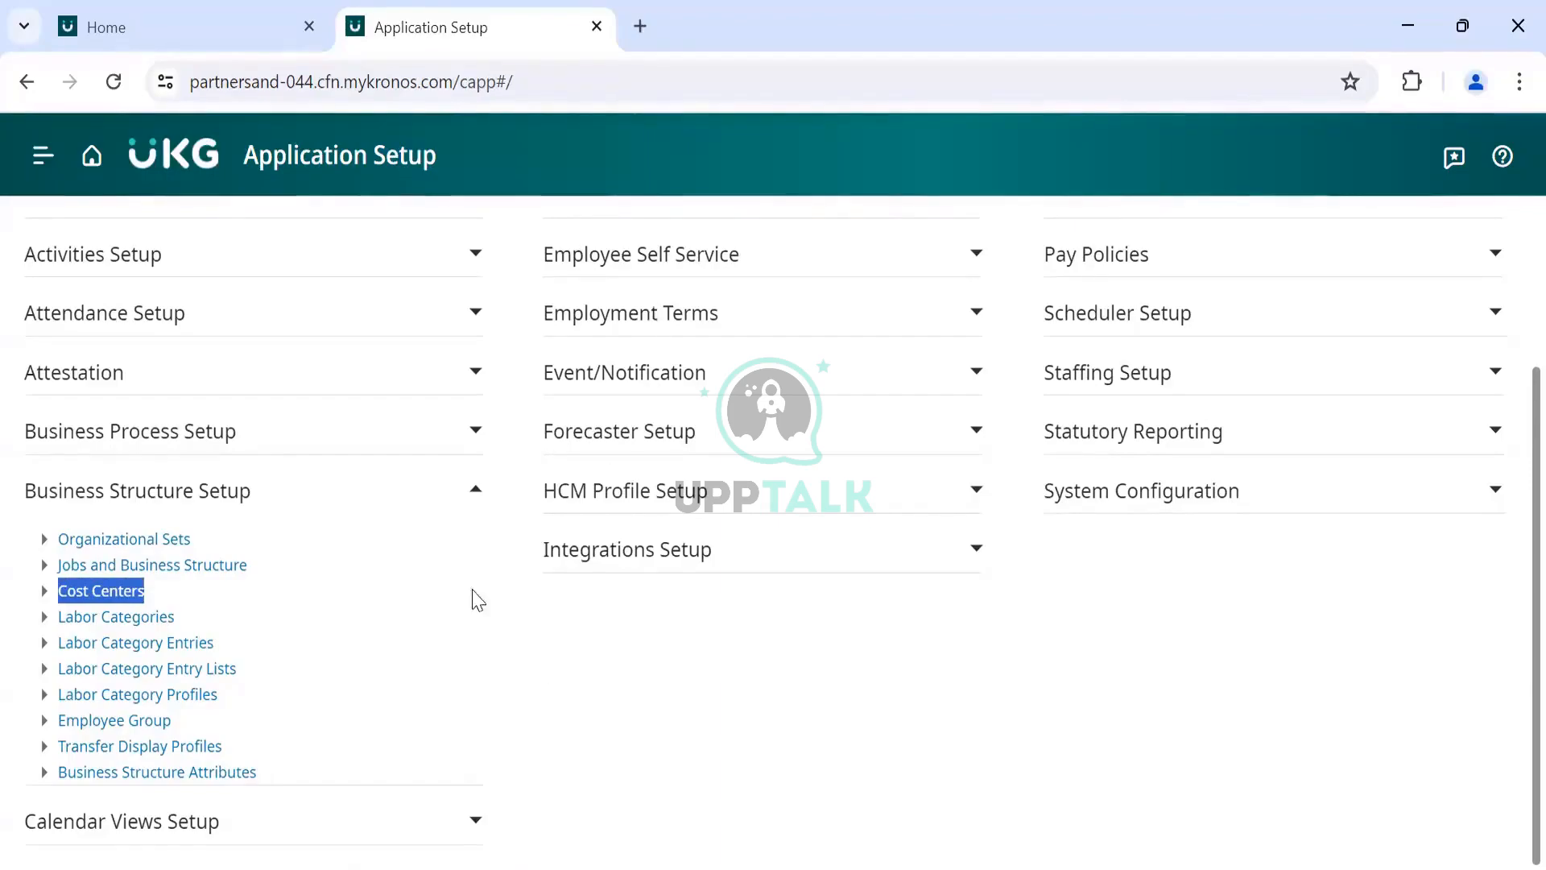
click(467, 630)
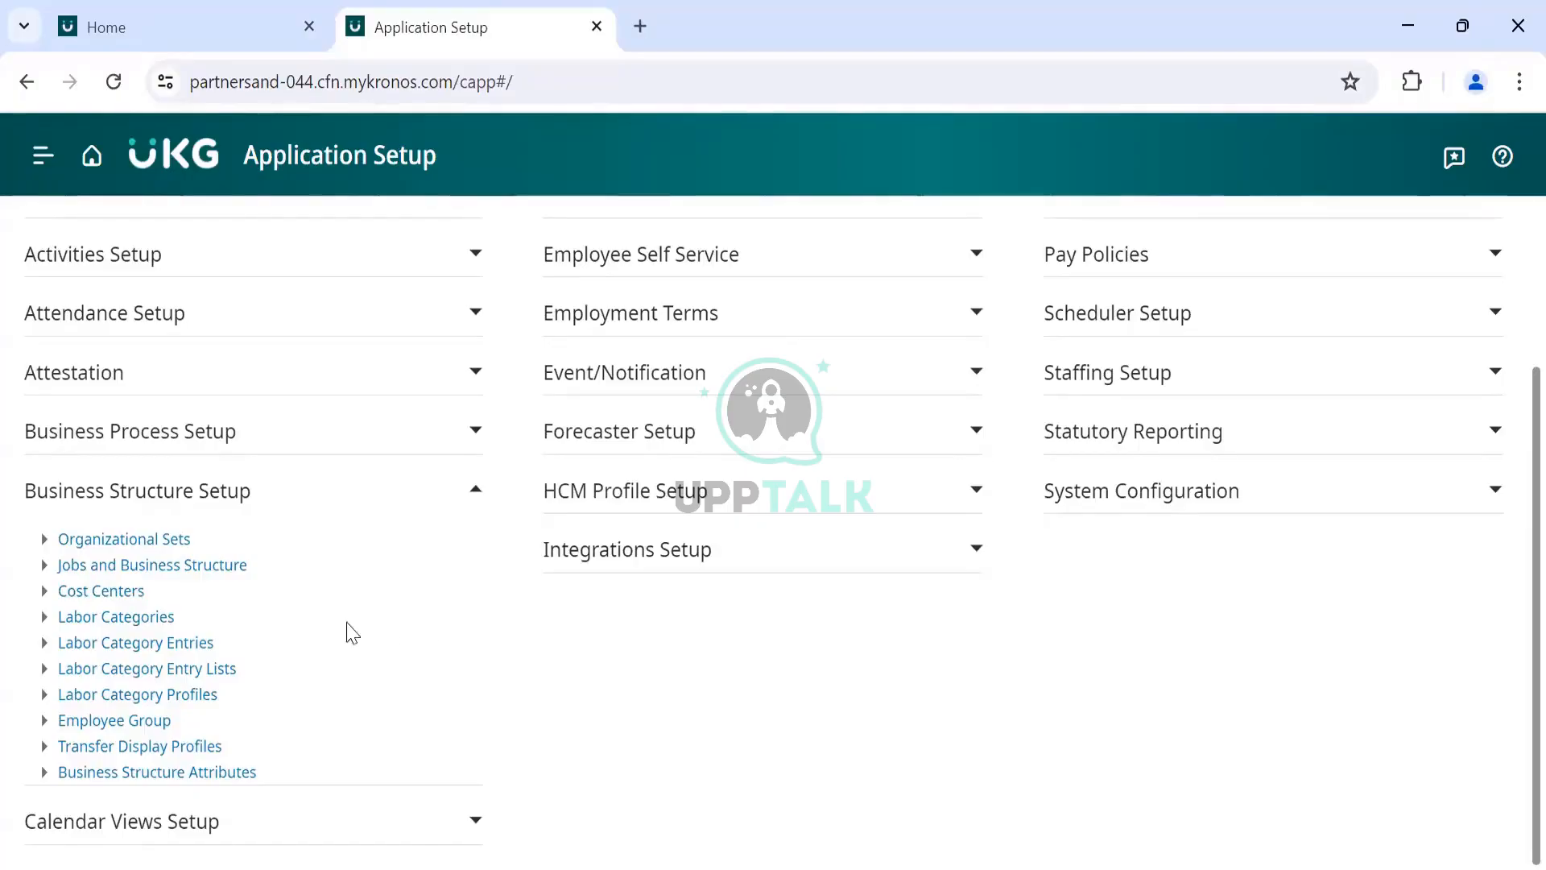
Step: Open Jobs and Business Structure, look through its location list and check the options for pasting a location
click(215, 567)
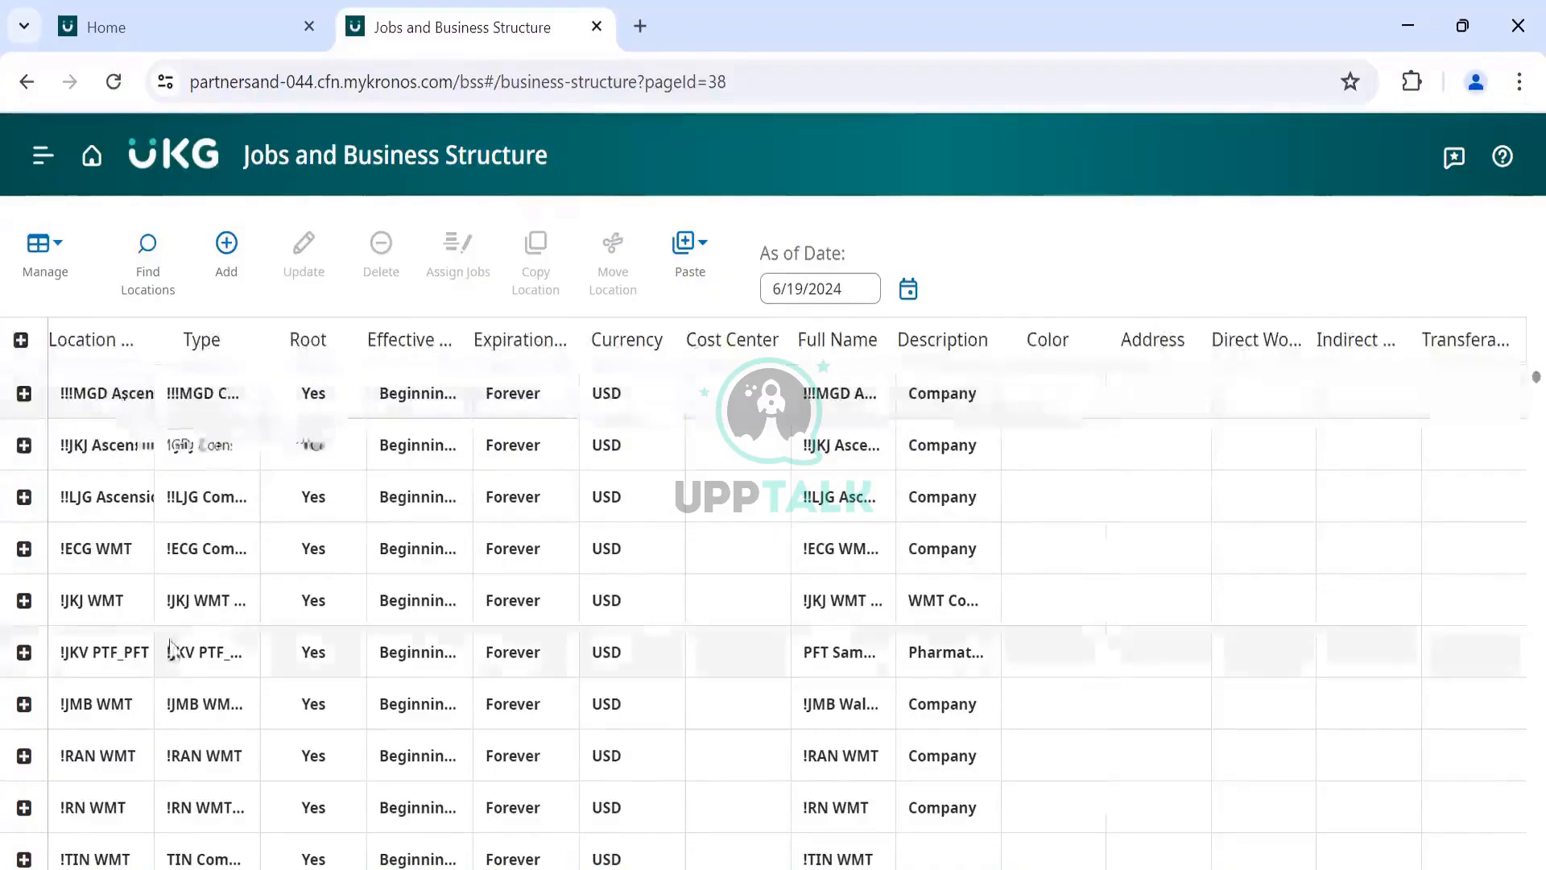
scroll(170, 642, down, 10)
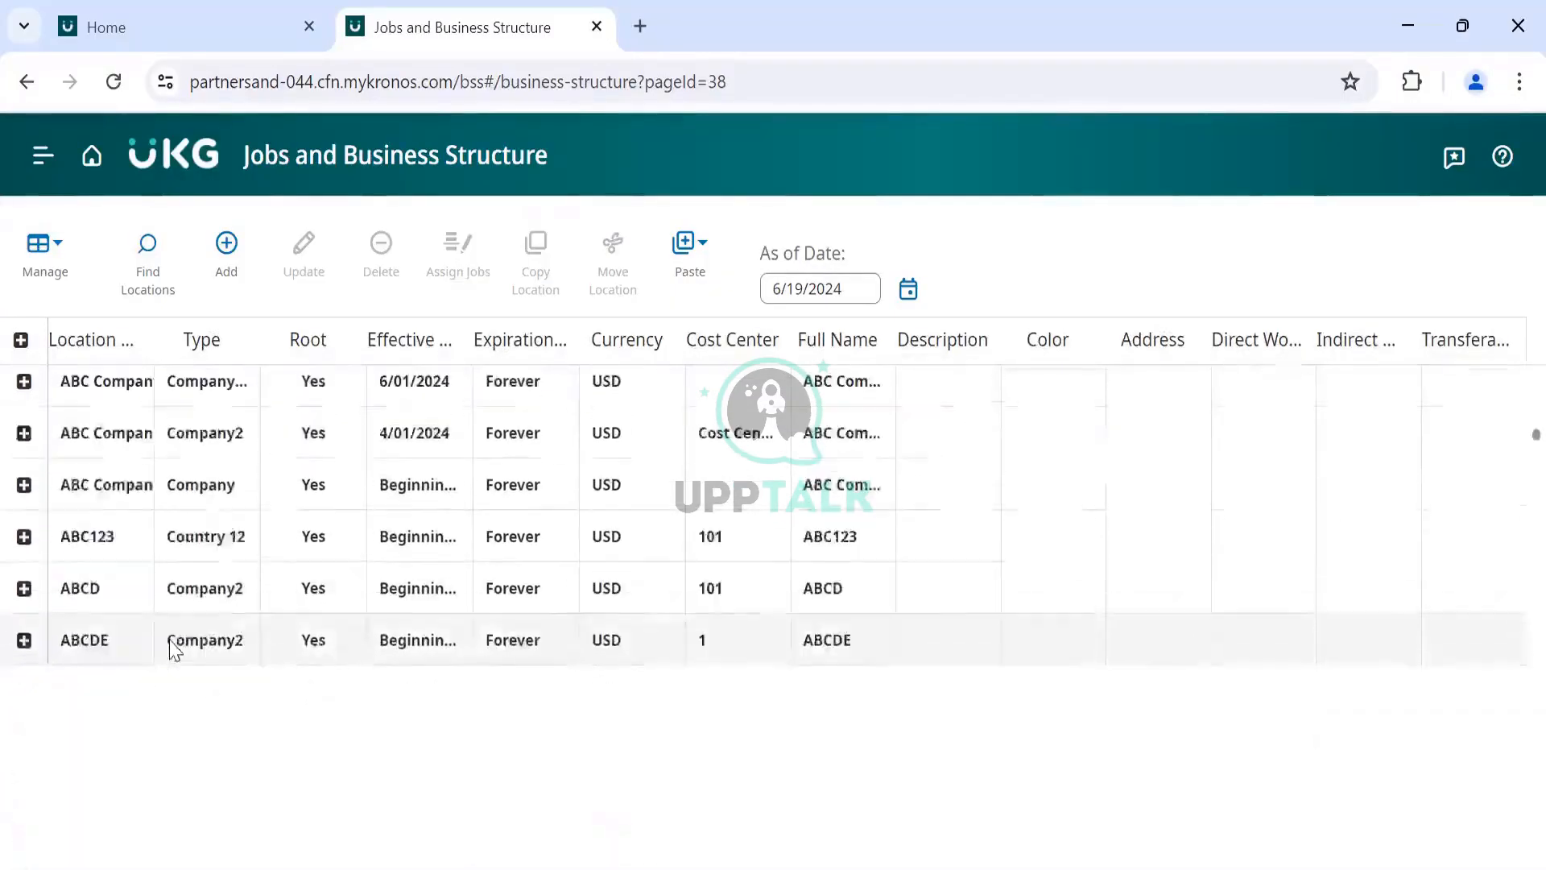
scroll(173, 648, down, 10)
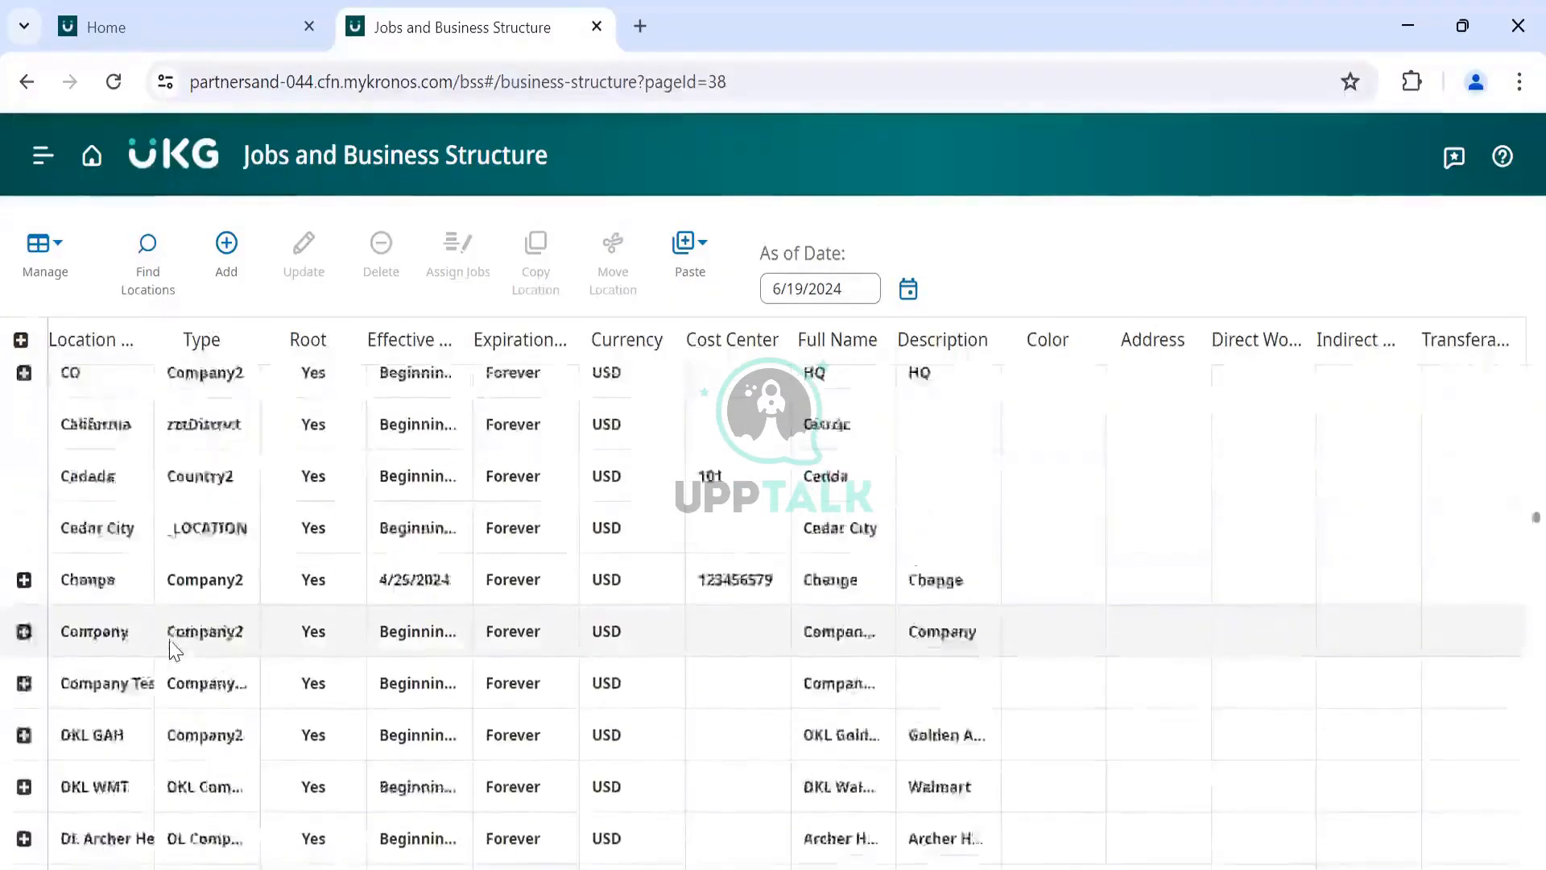
scroll(170, 646, up, 20)
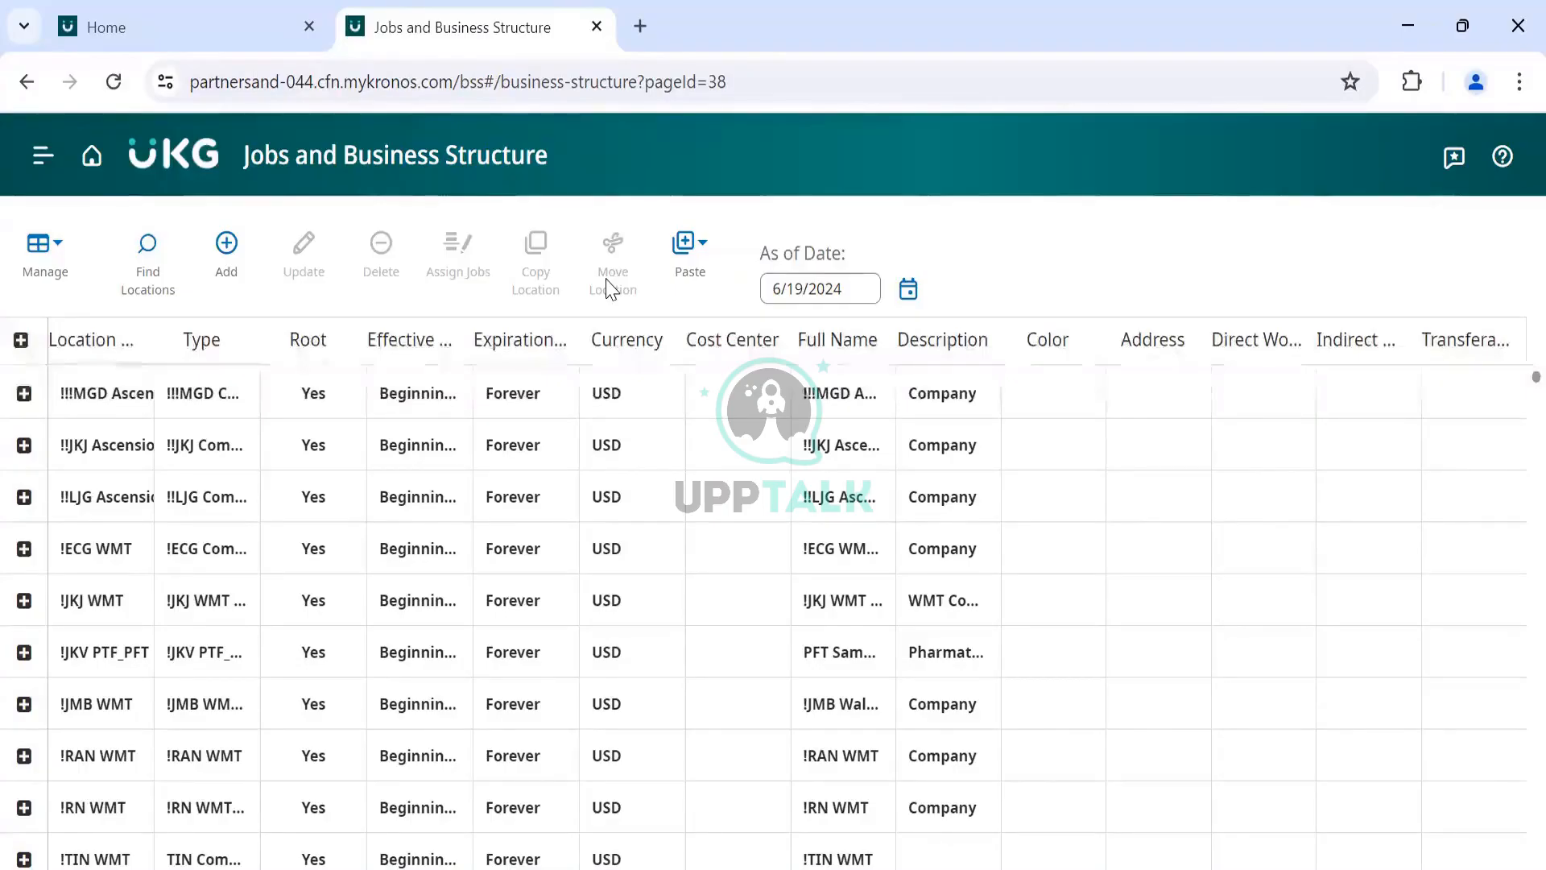
click(690, 257)
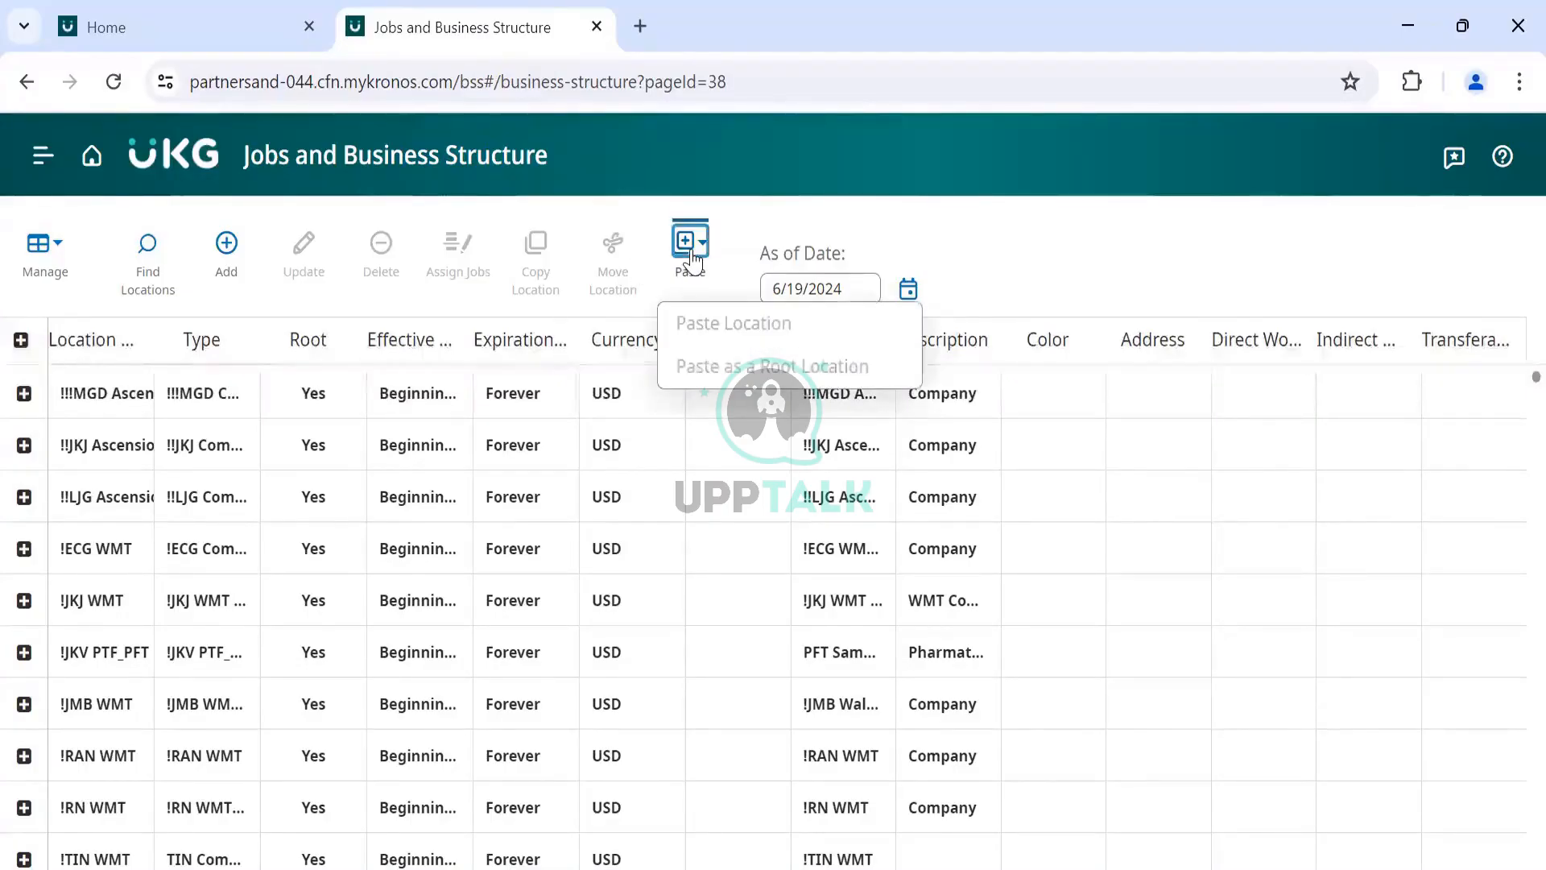
click(732, 230)
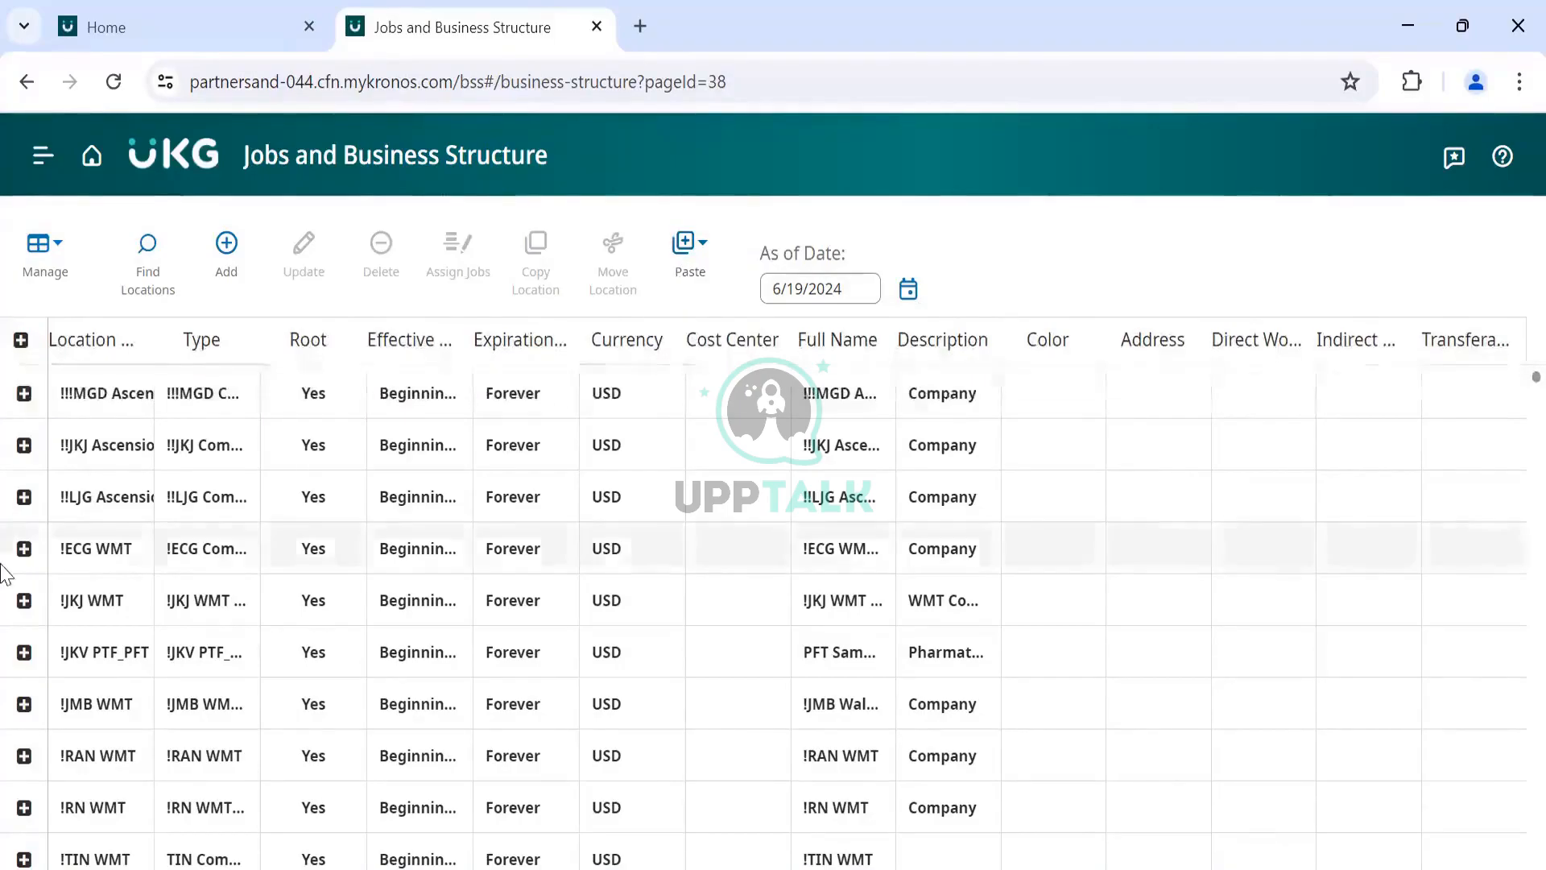
Step: Select the !!JKJ Ascension location, view the blank New Location form and close it without saving
click(69, 448)
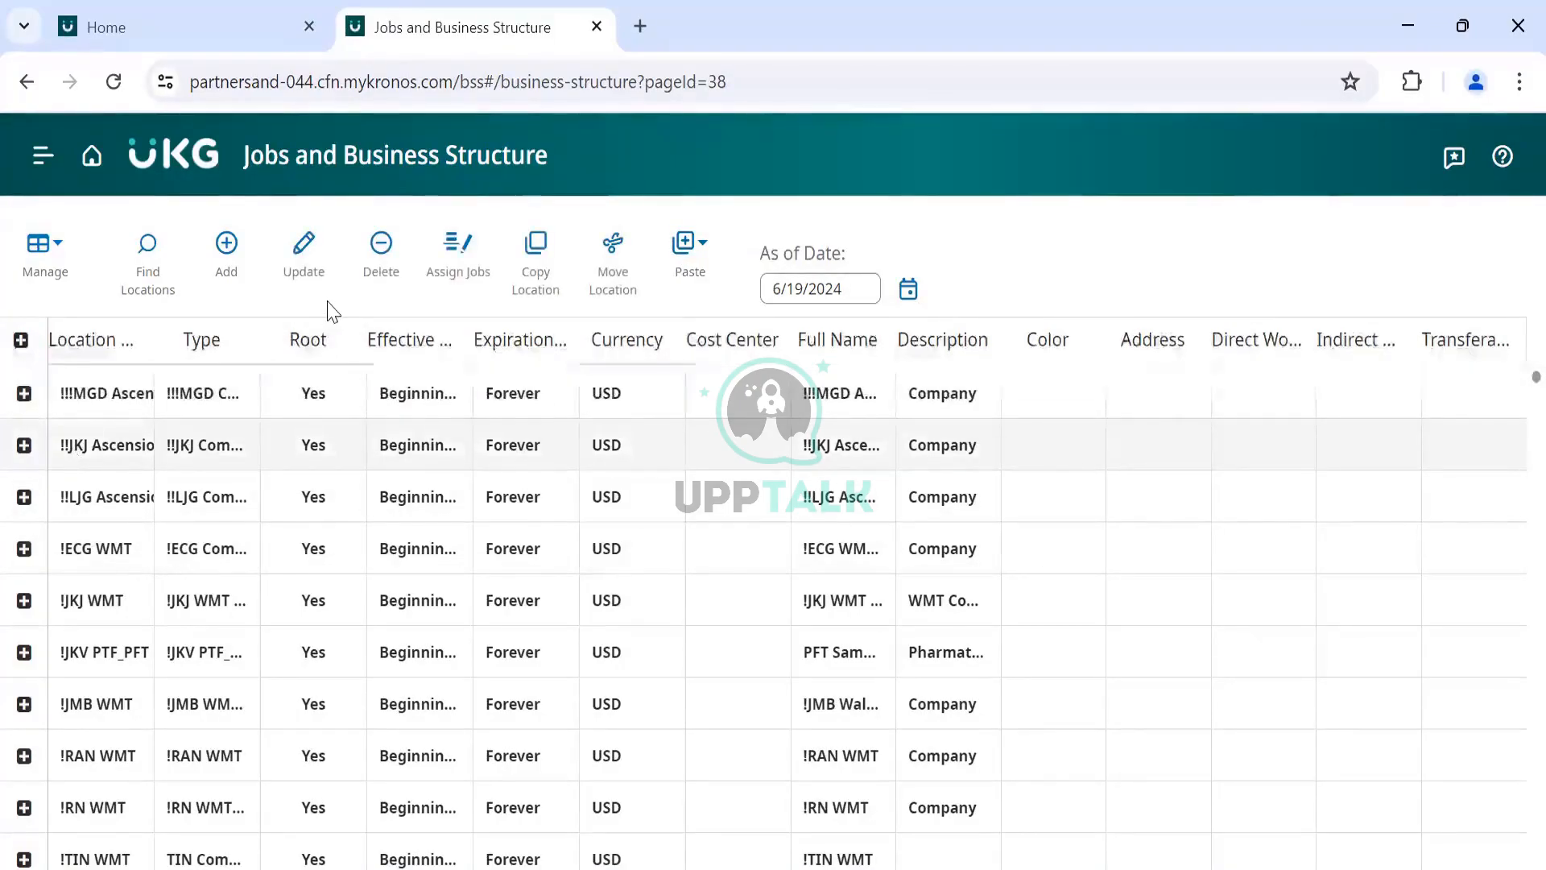
click(226, 243)
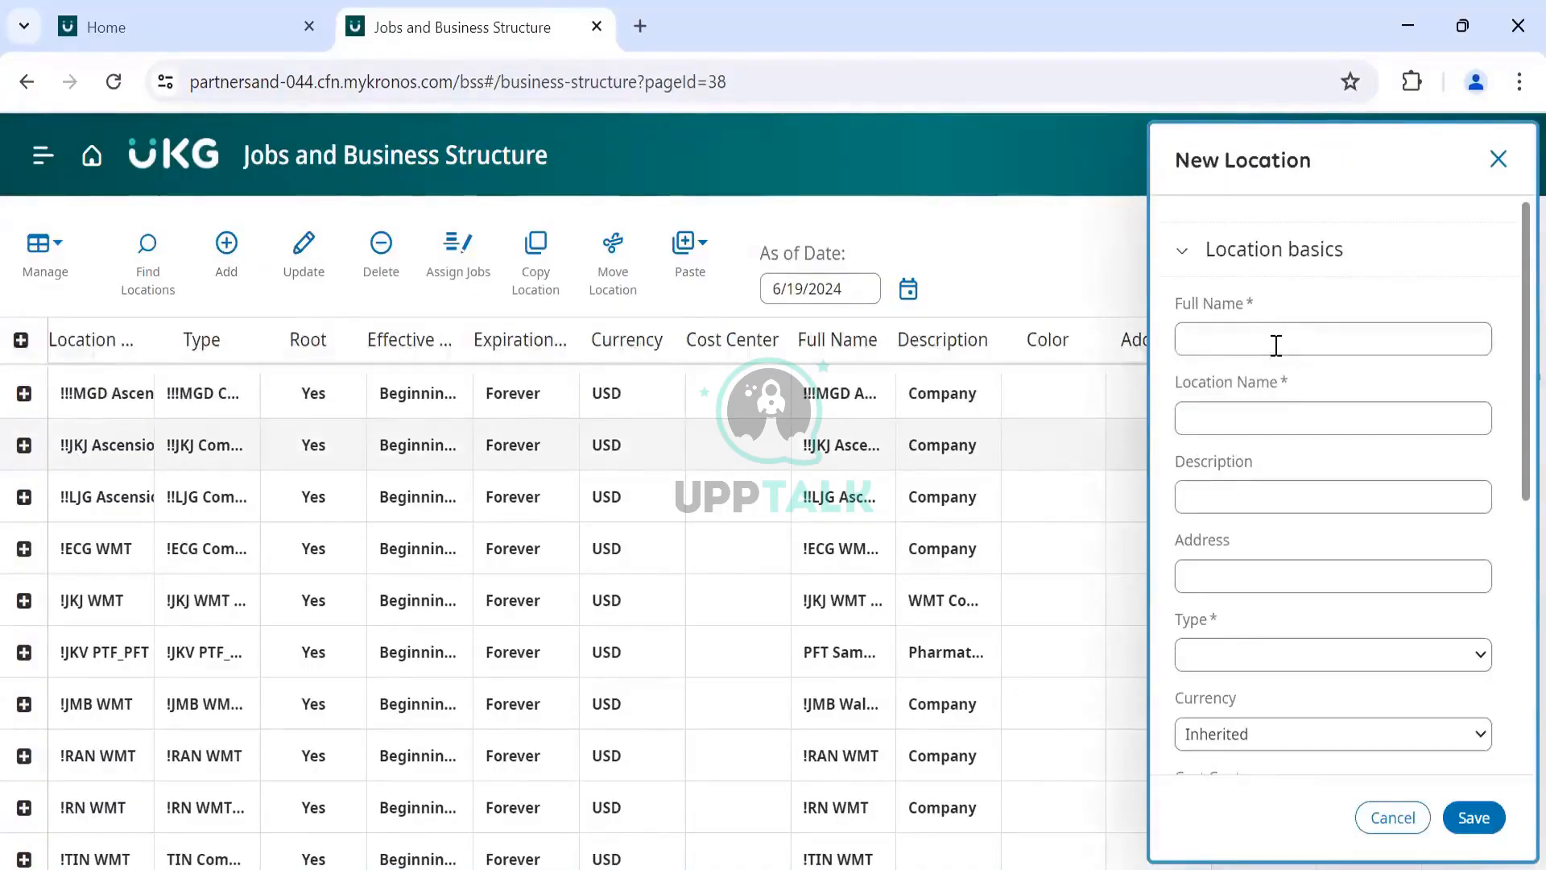
click(1500, 160)
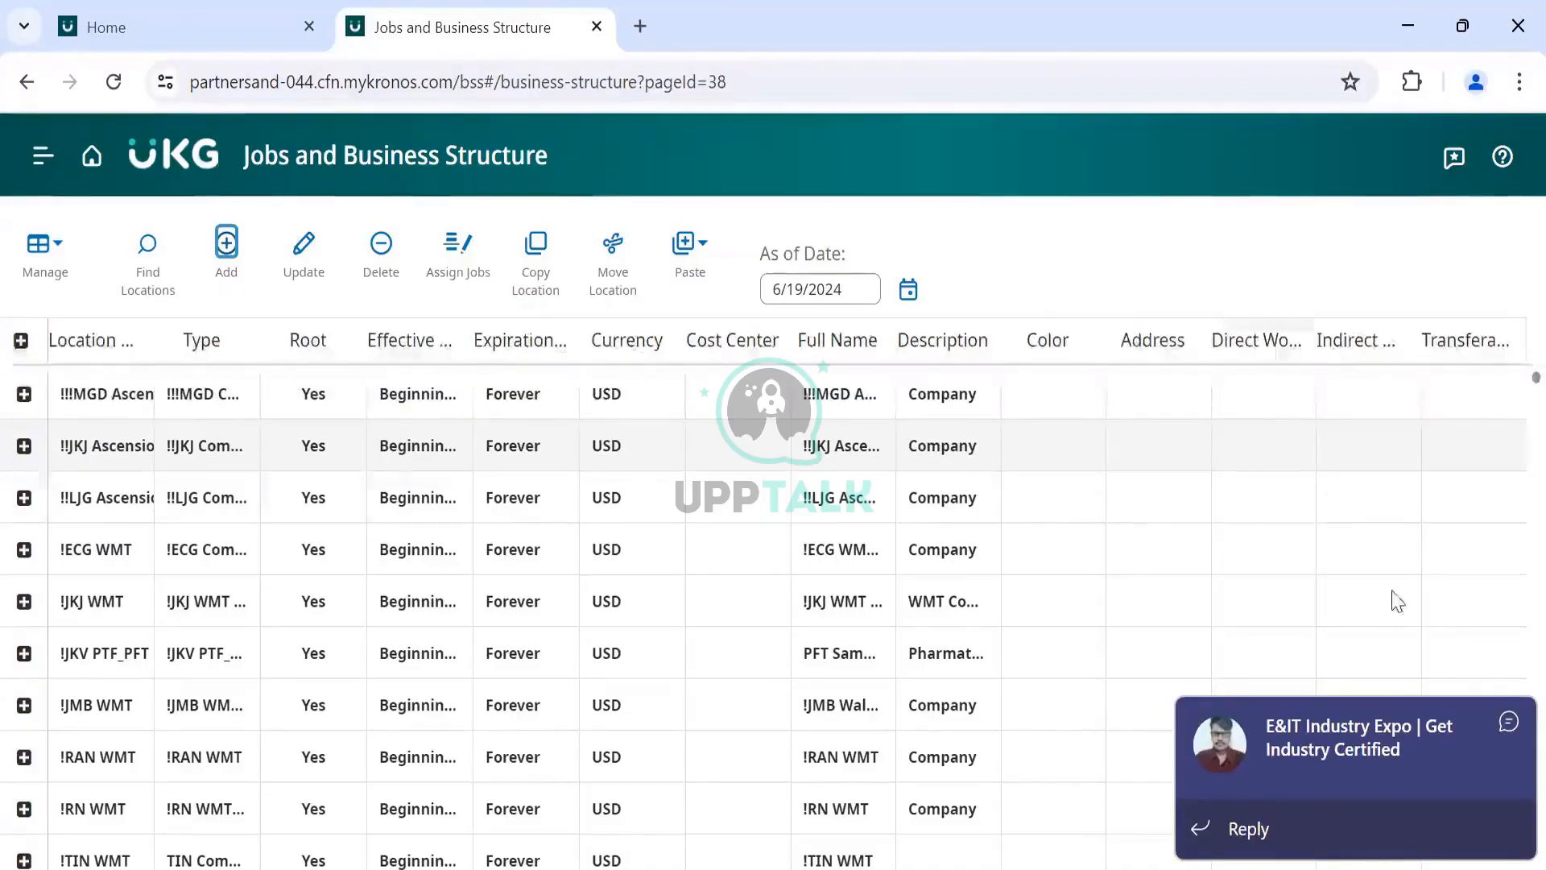
click(1507, 724)
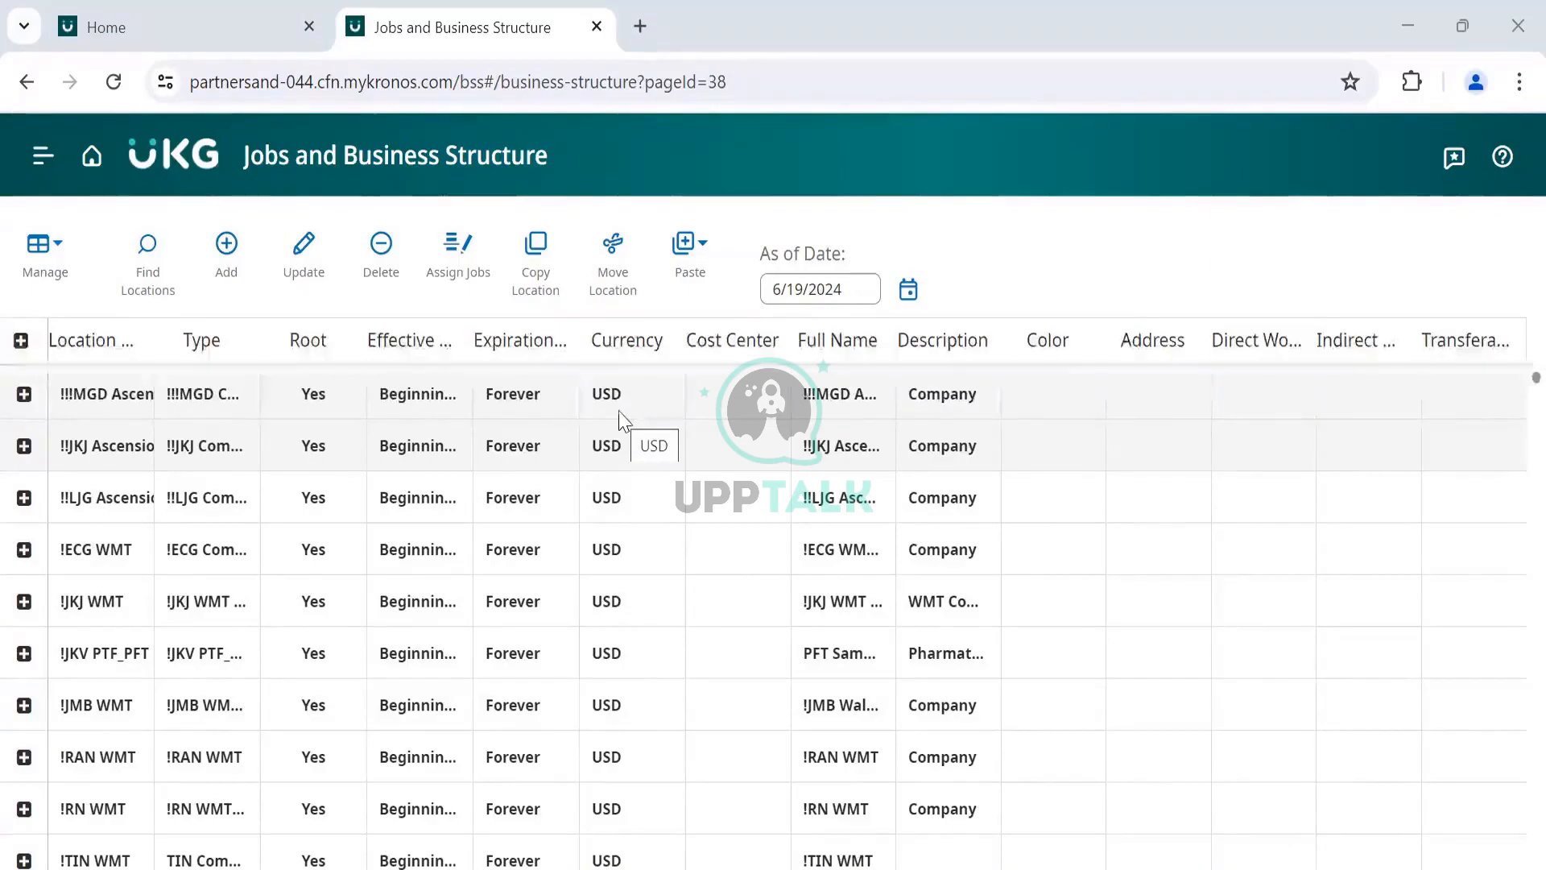
Step: Browse the root locations further down, as far as the GAH companies and GBF USA
click(141, 459)
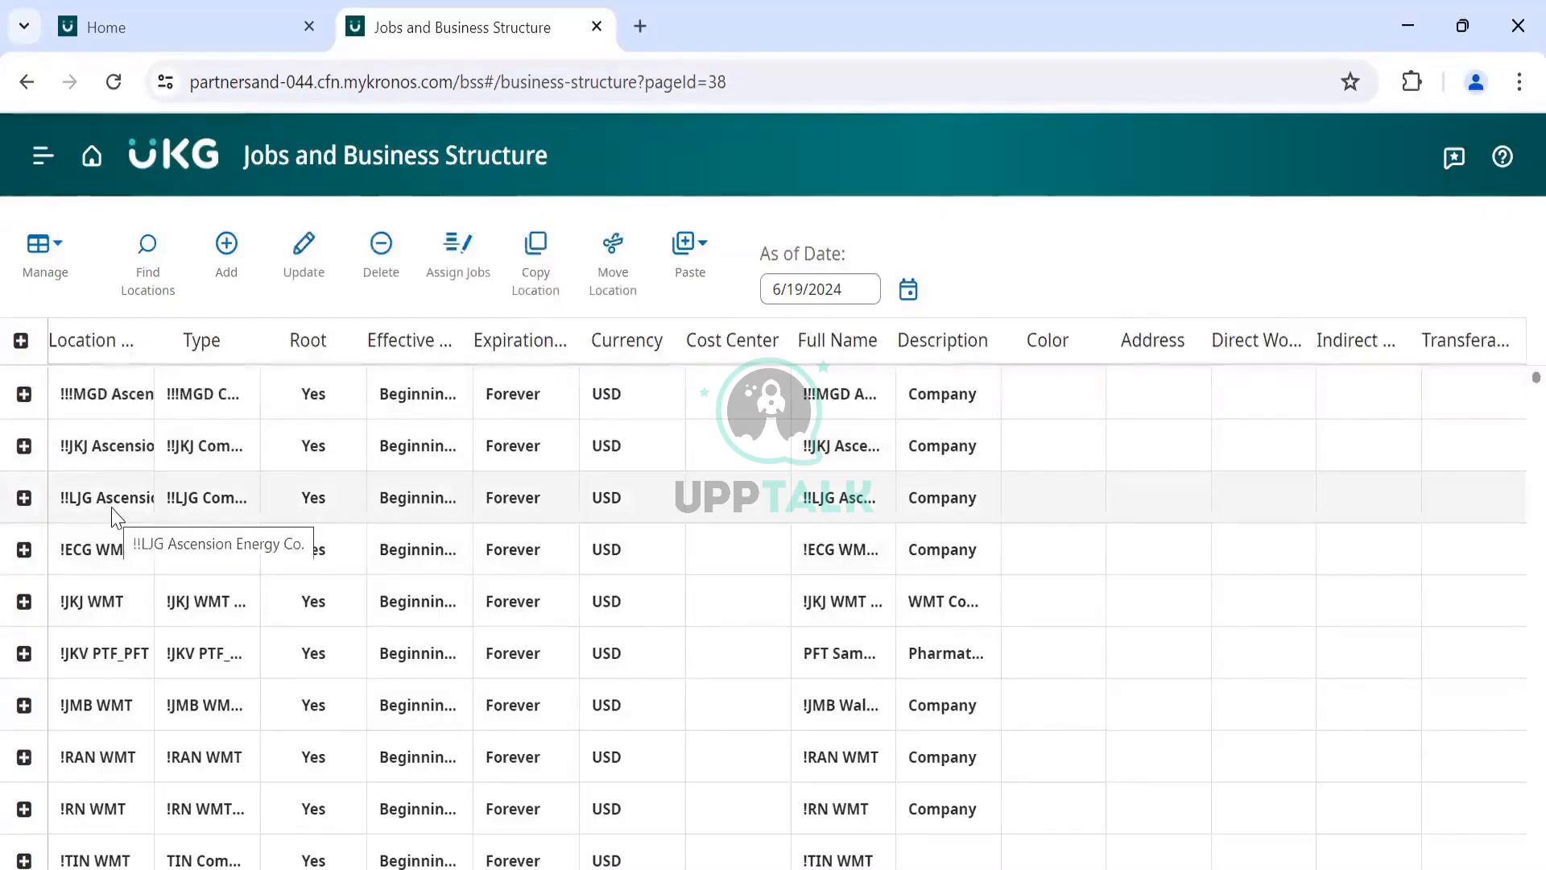
scroll(314, 713, down, 4)
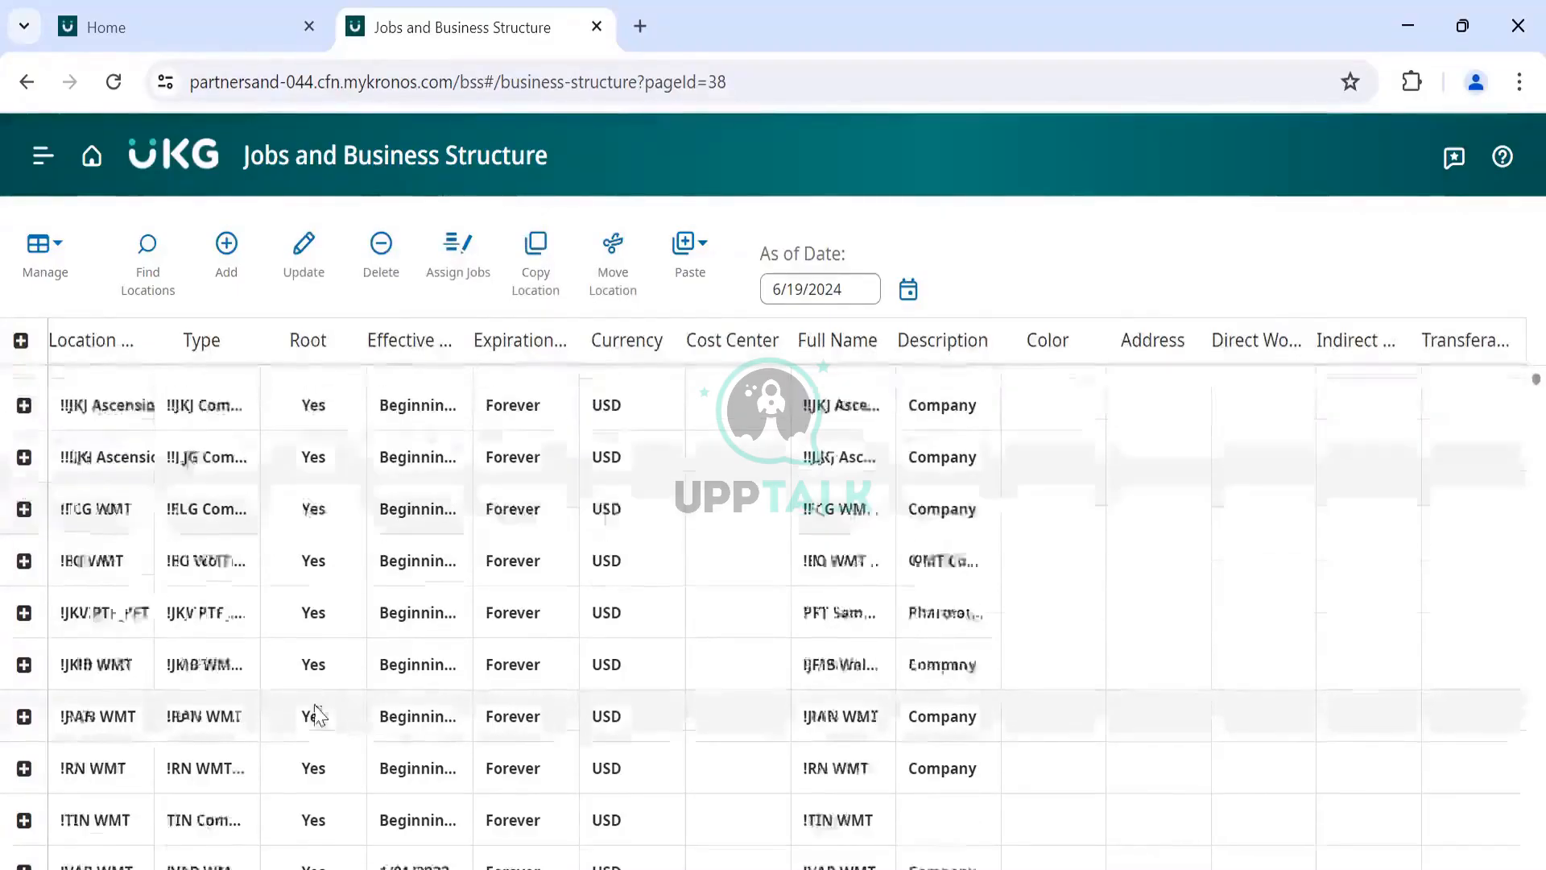
scroll(314, 713, down, 20)
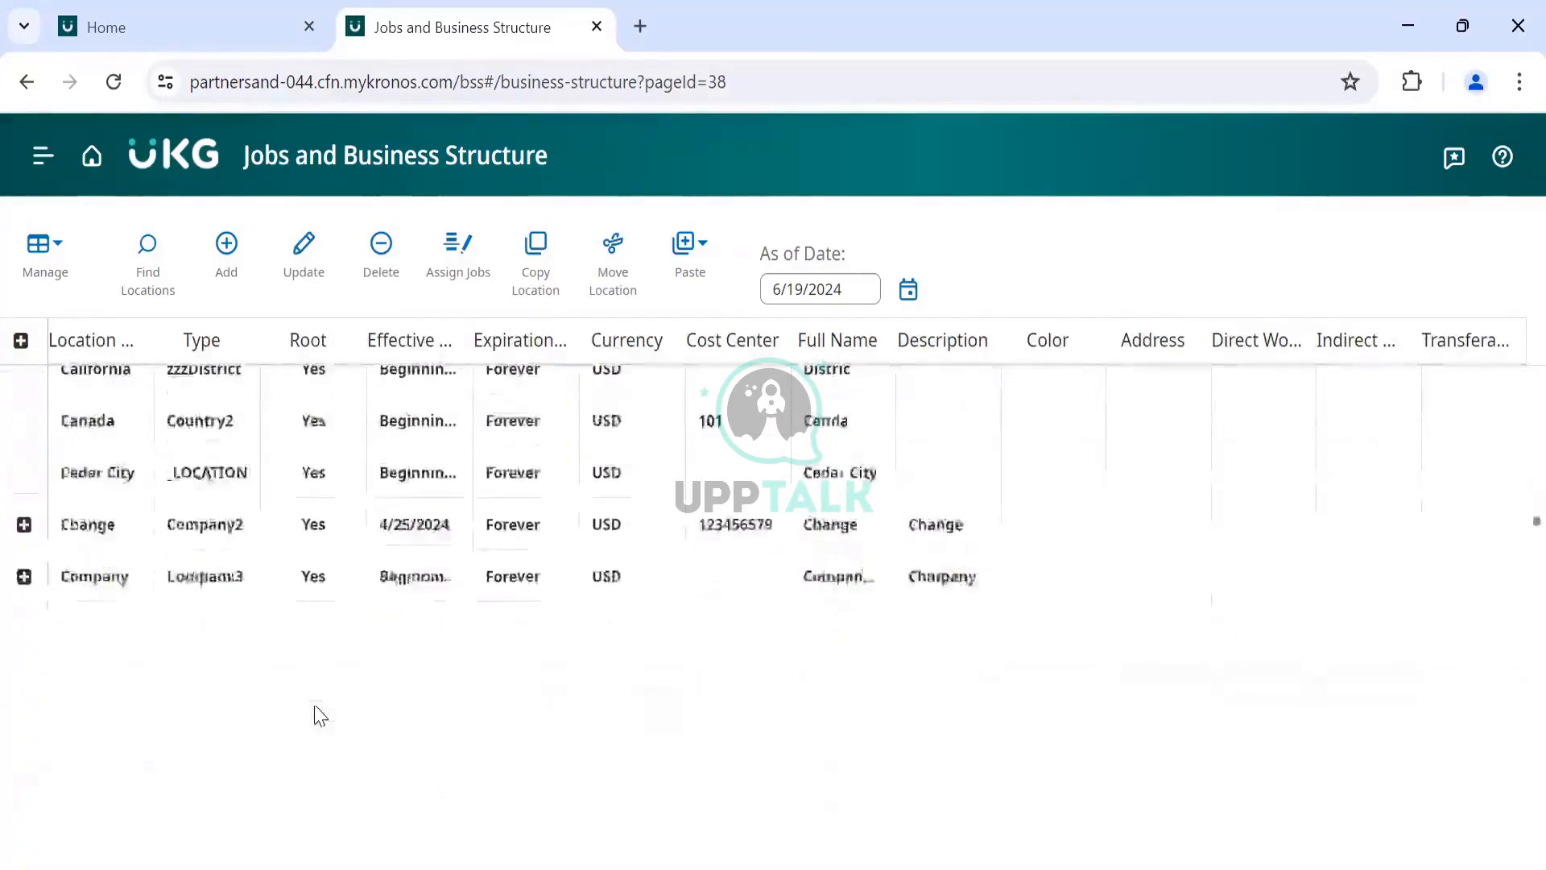
scroll(320, 713, down, 2)
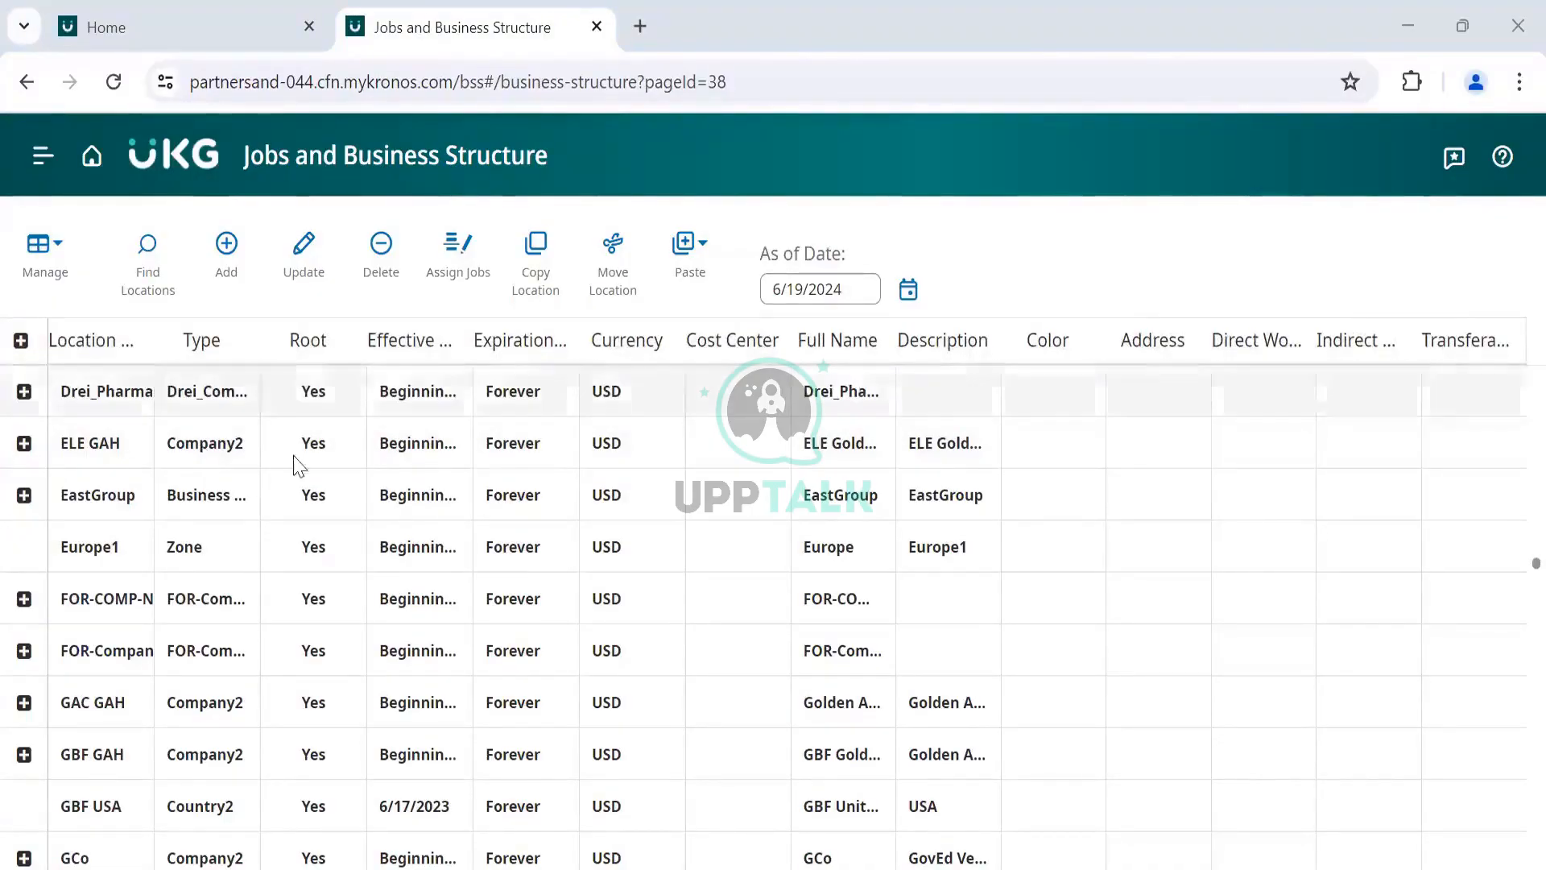
Step: Switch the Jobs and Business Structure page to the Jobs list and look through the defined jobs
click(42, 259)
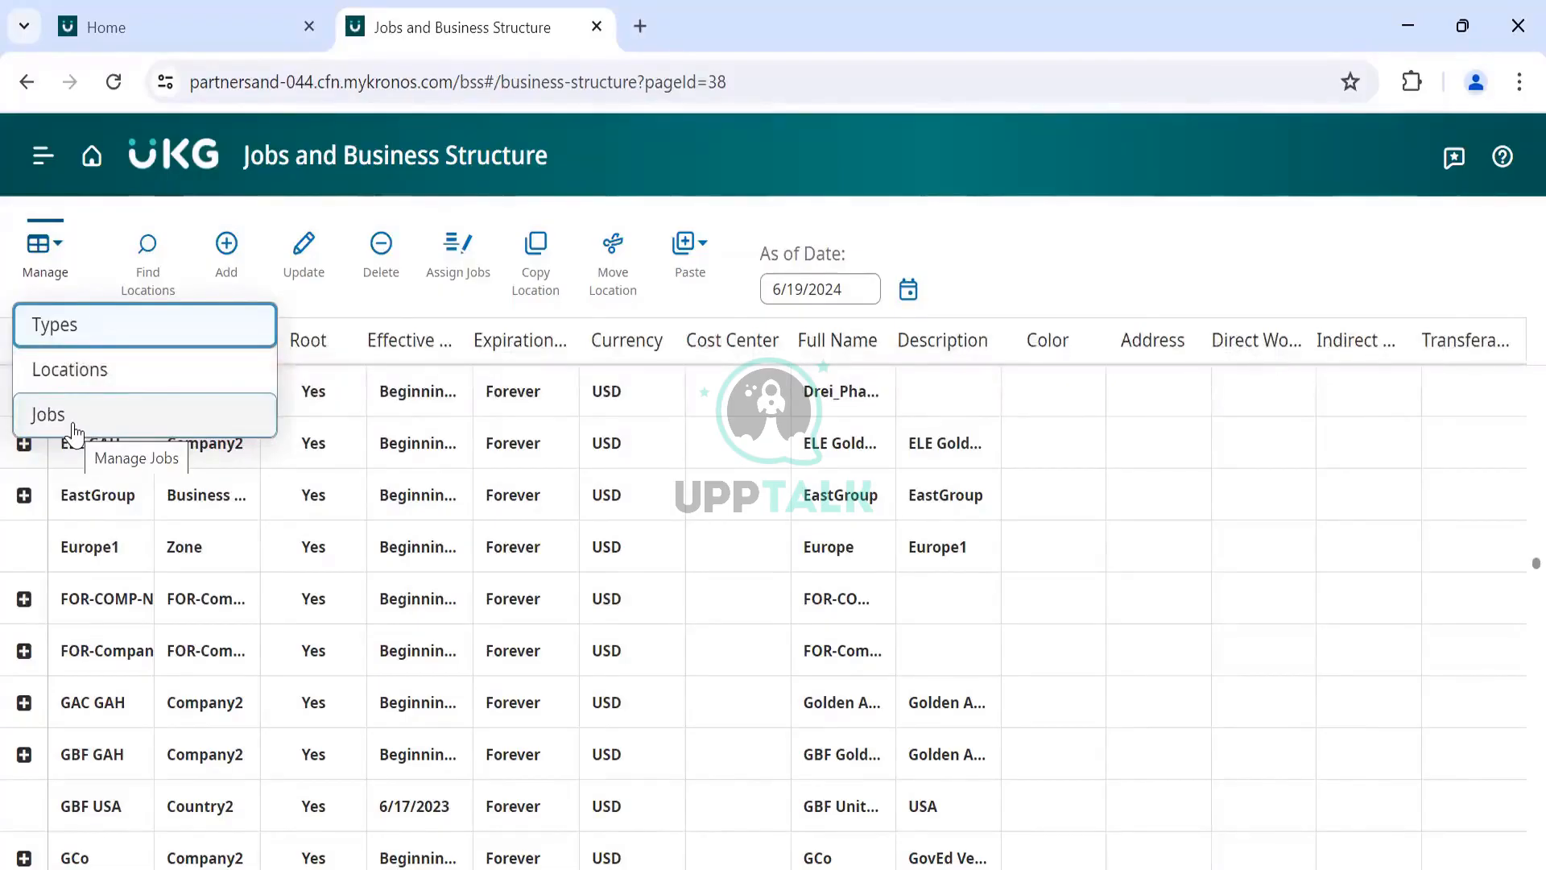
click(46, 264)
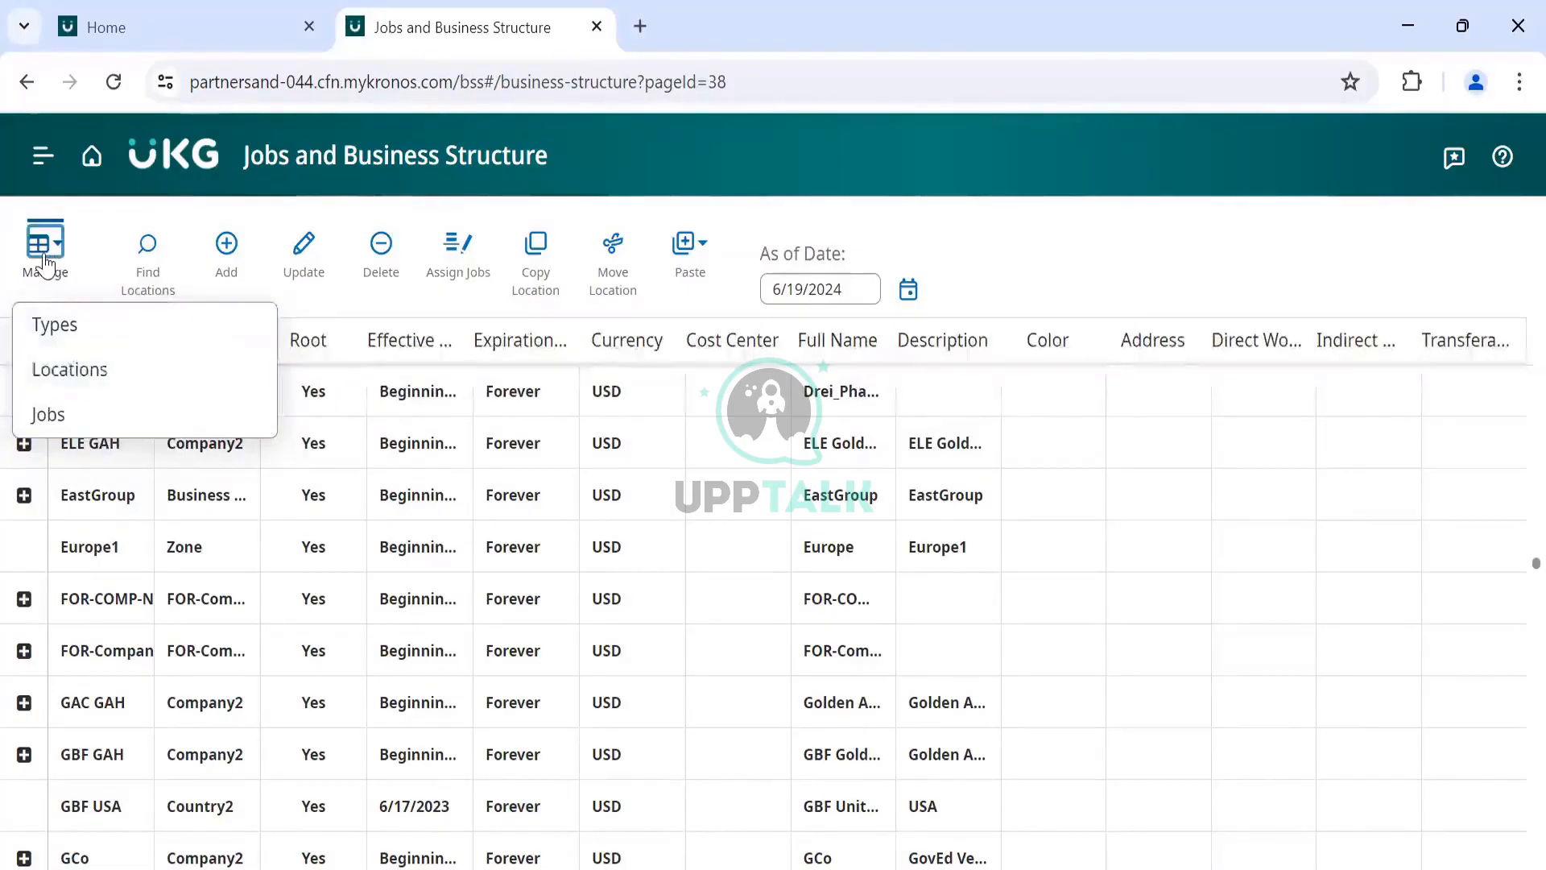
click(52, 415)
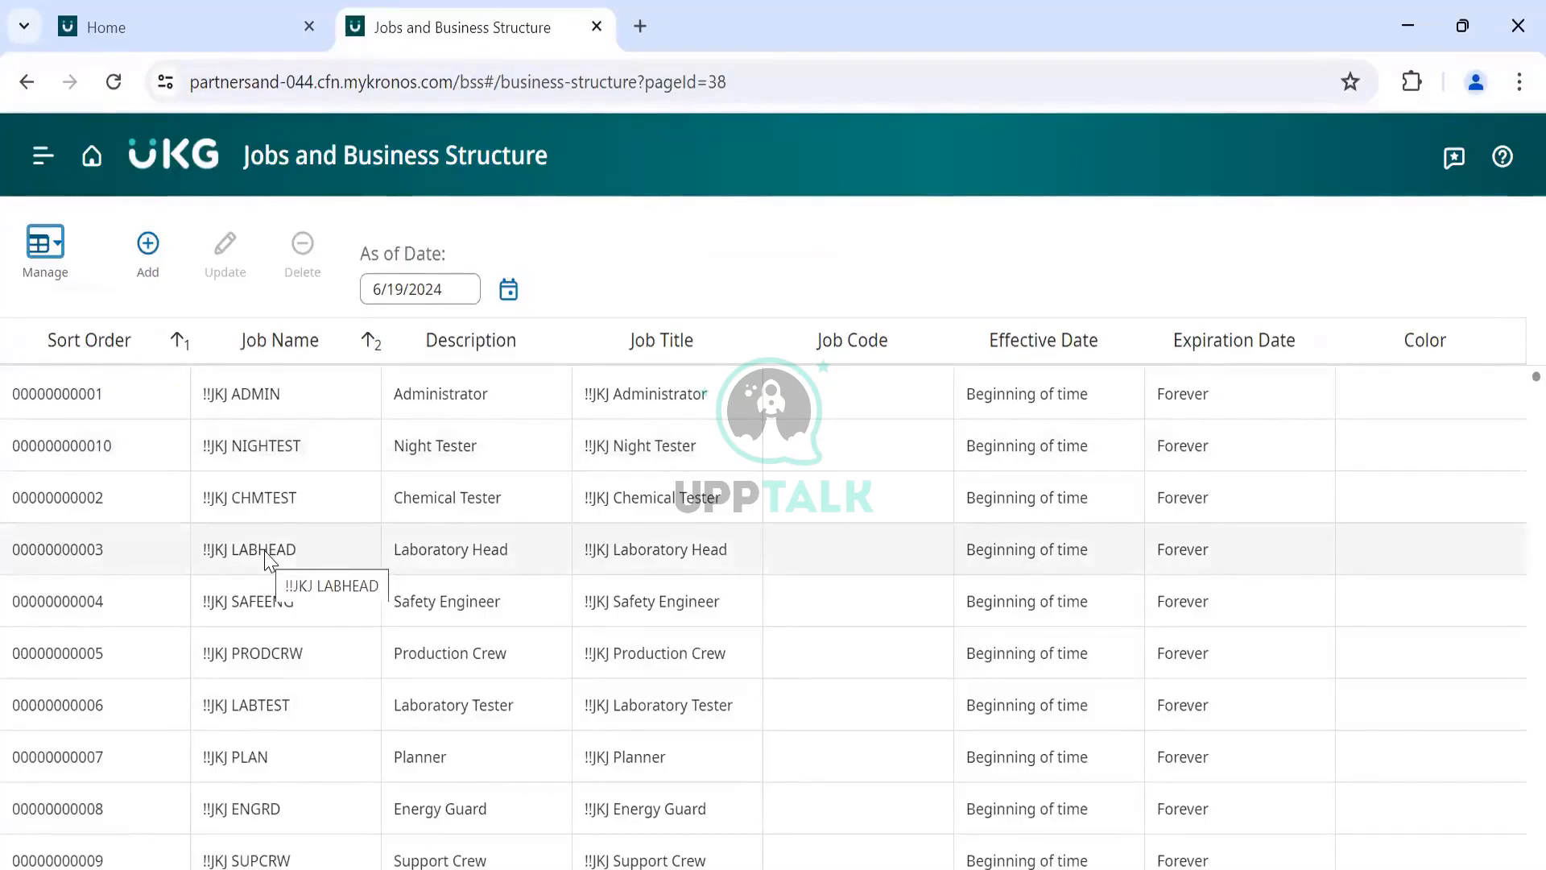
click(45, 243)
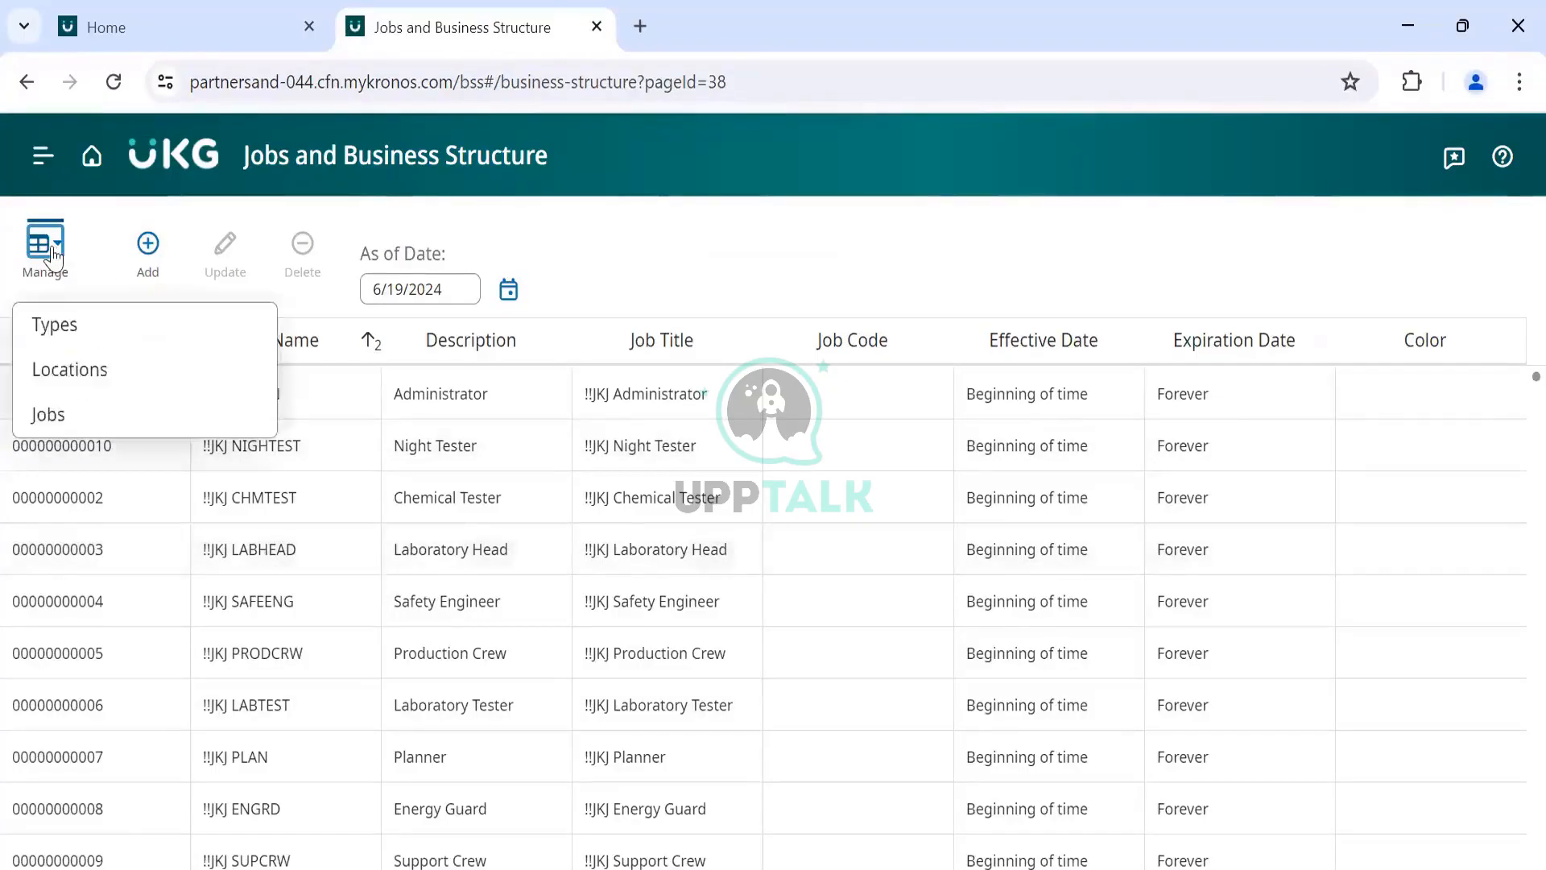
click(73, 414)
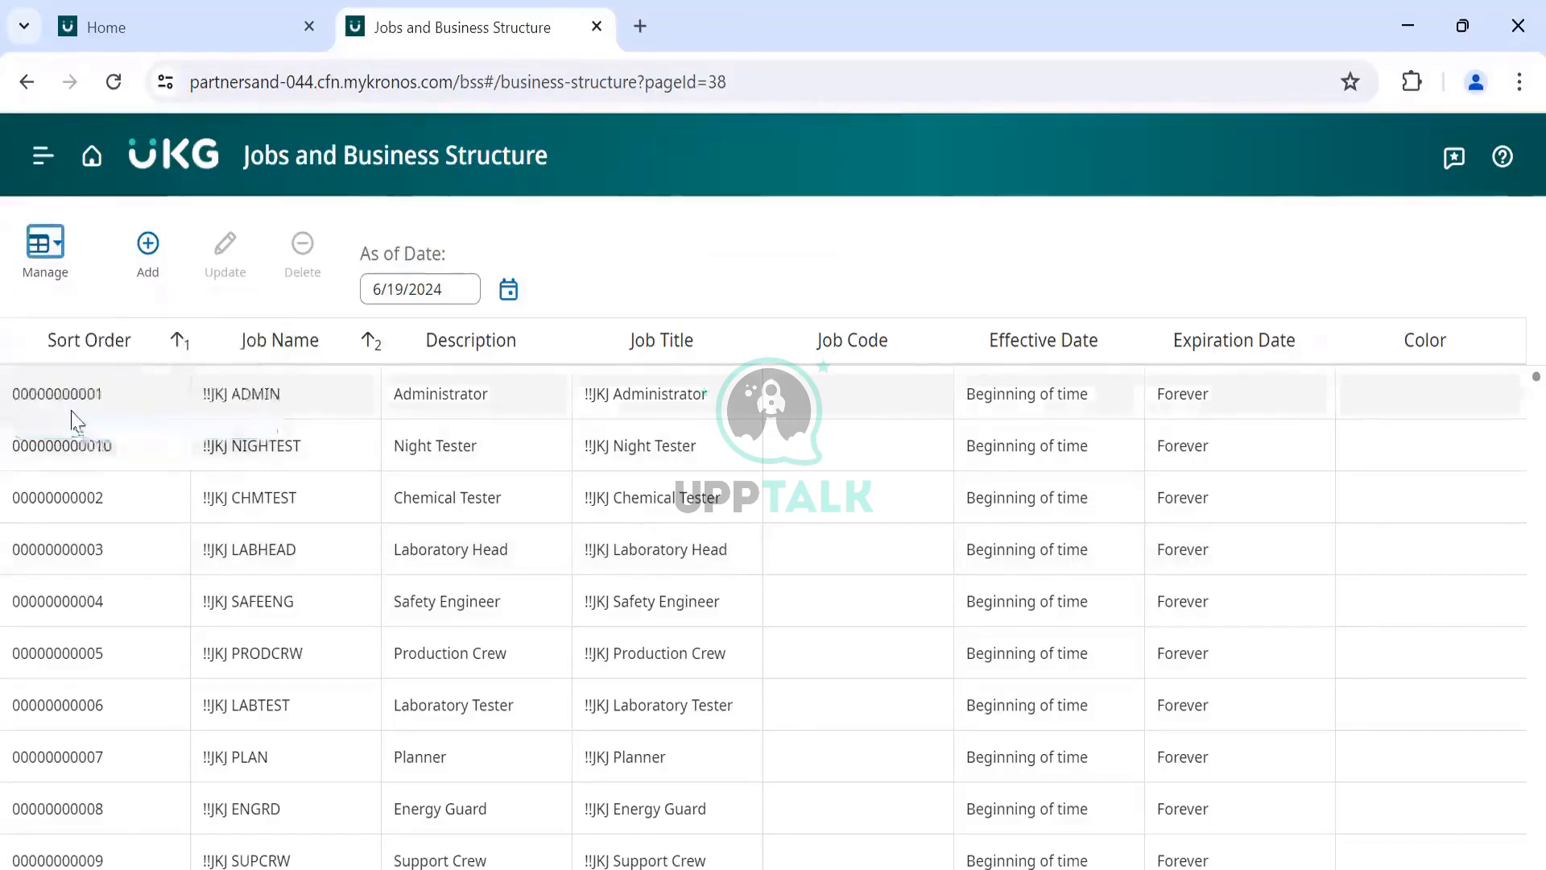
Step: Return to the Locations list, select the !!!MGD company location, view the generic jobs available for assignment and close the form without assigning any
click(63, 247)
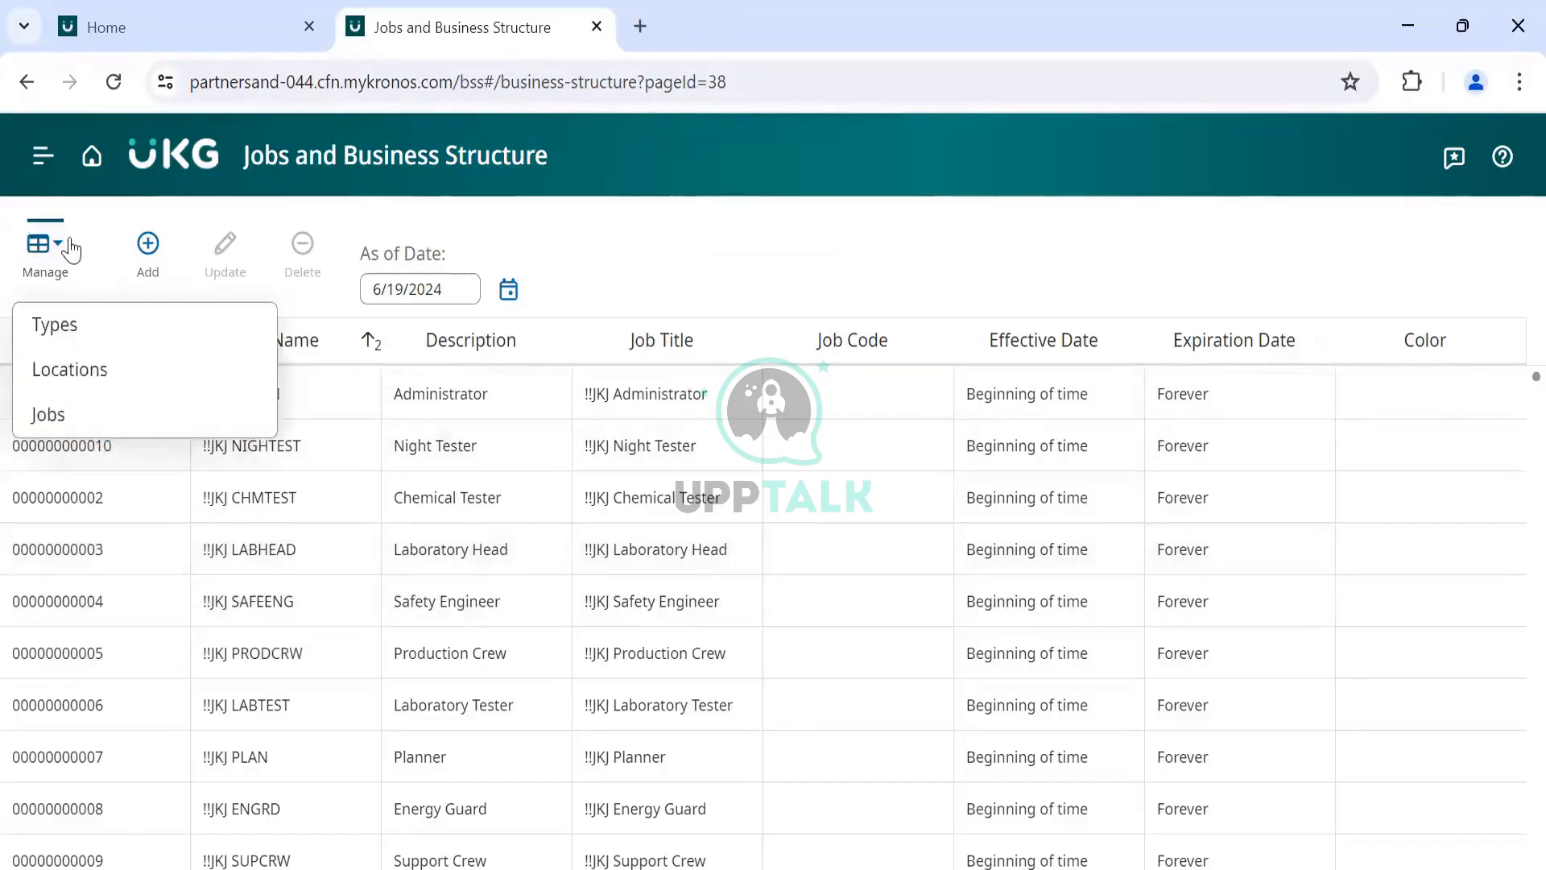
click(89, 383)
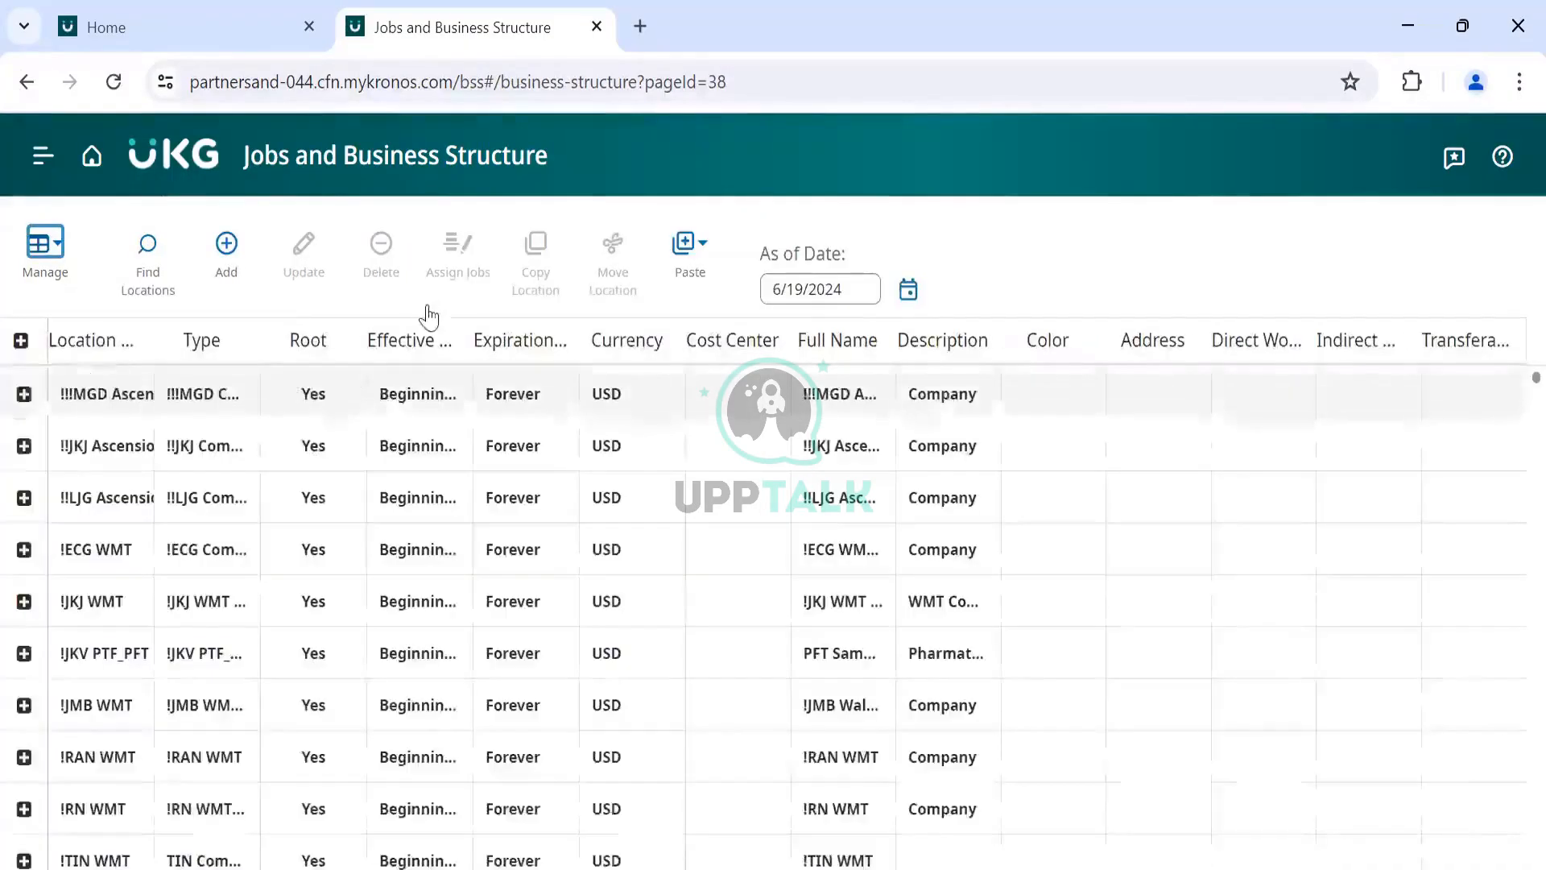
click(100, 412)
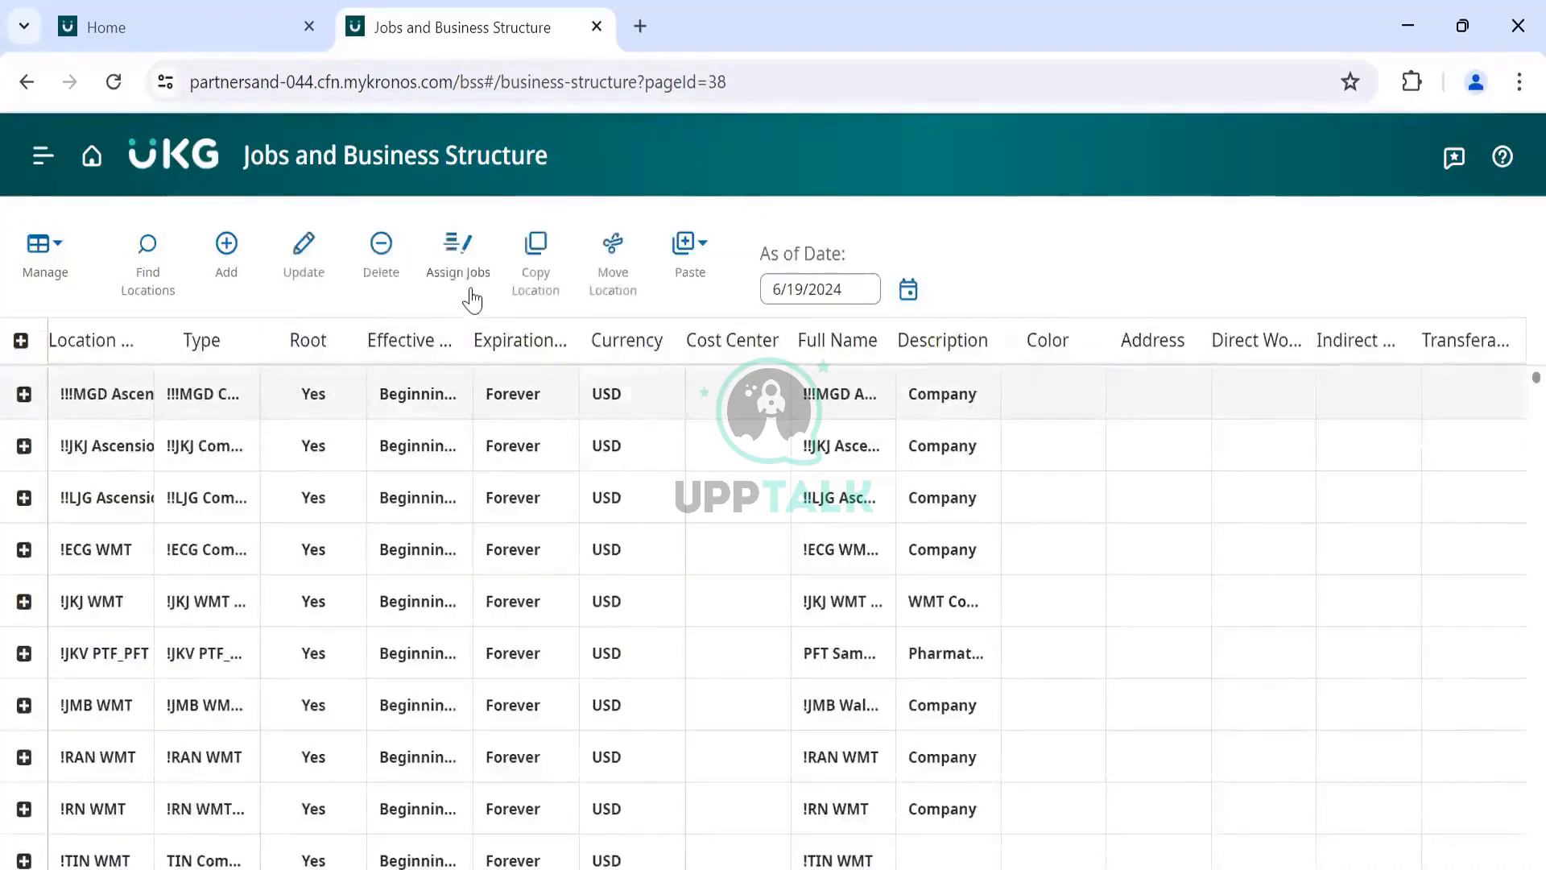
click(456, 256)
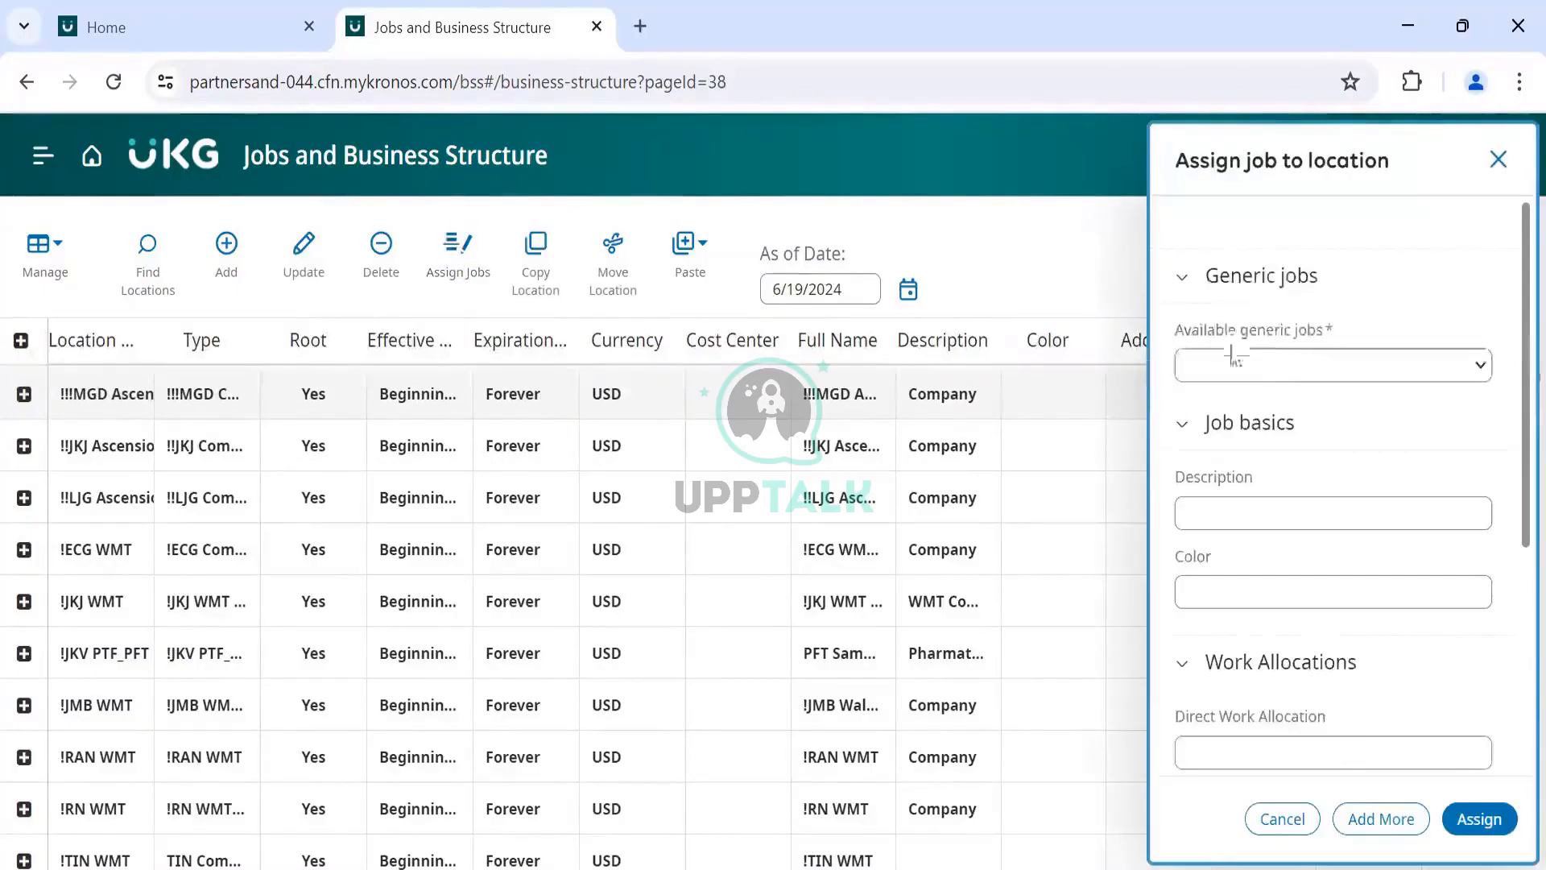
click(1272, 365)
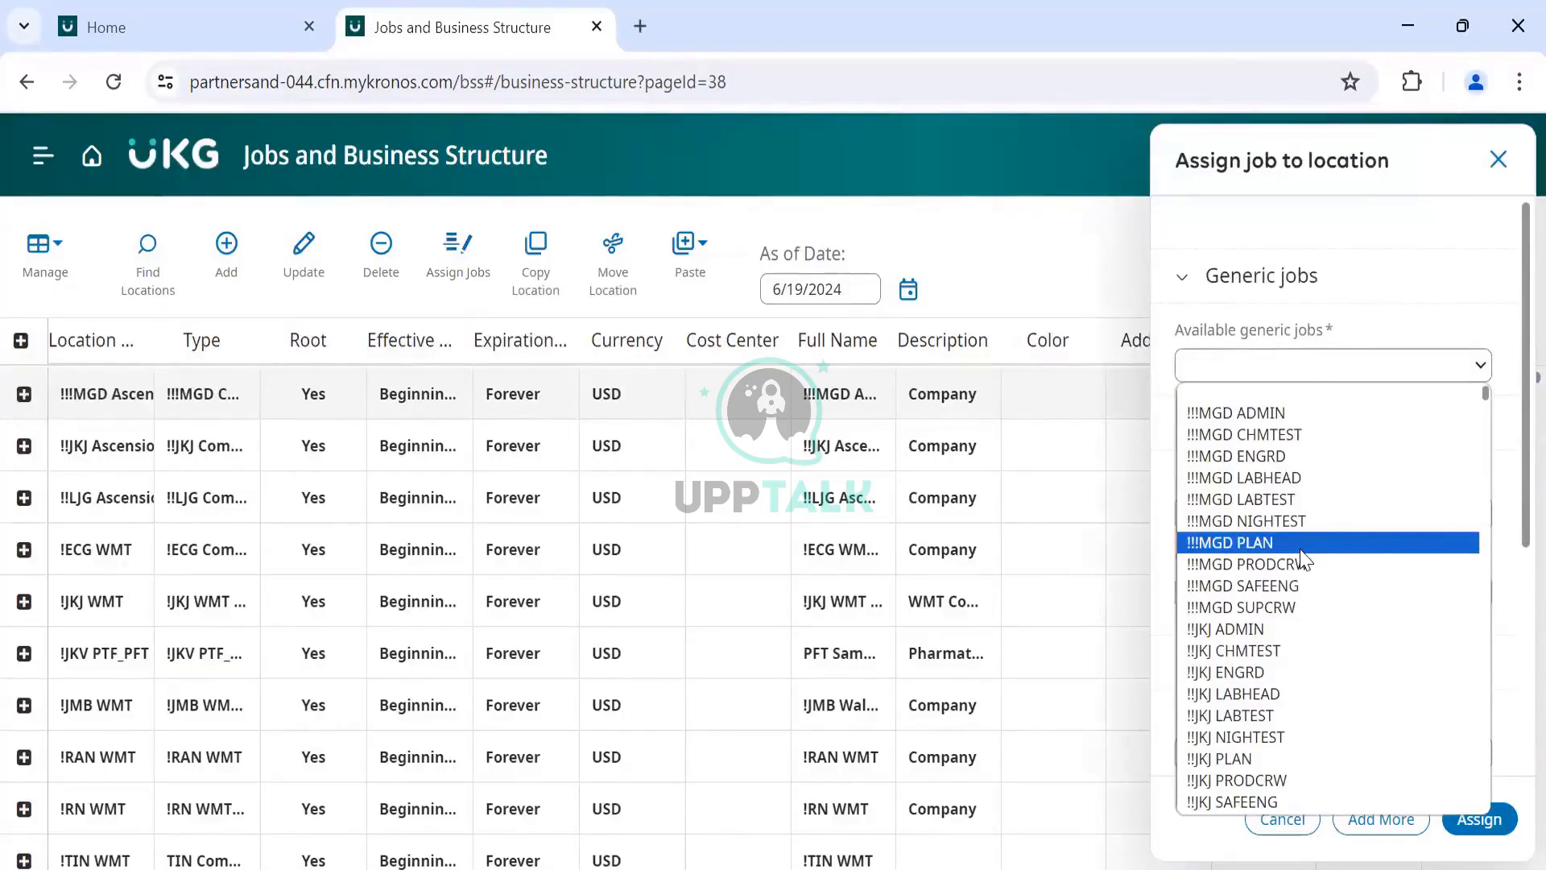
click(1387, 318)
click(1497, 161)
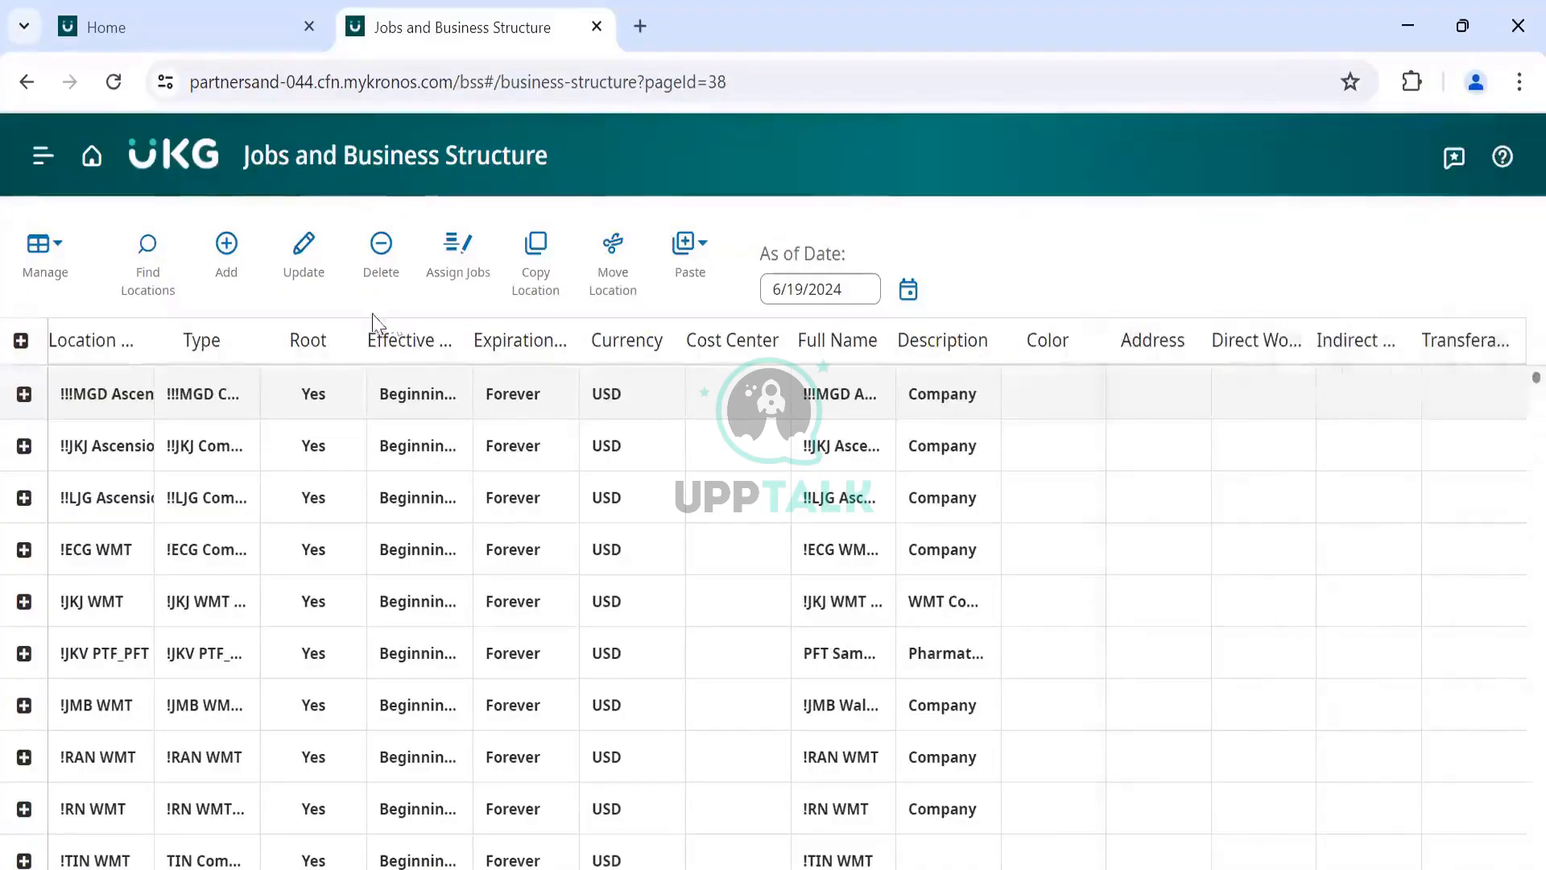
click(38, 256)
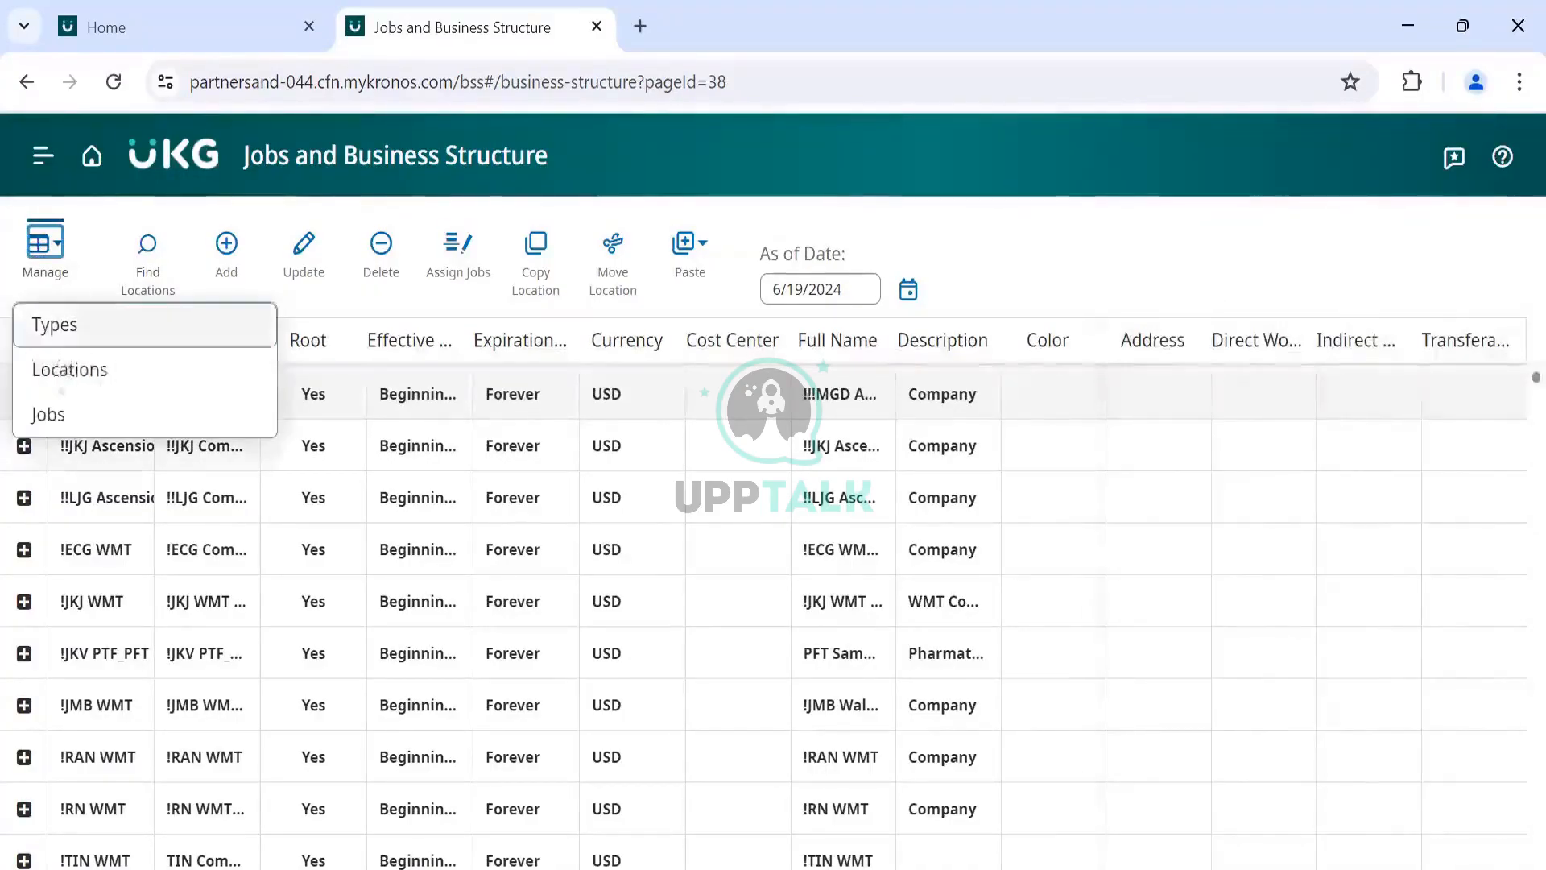
click(99, 291)
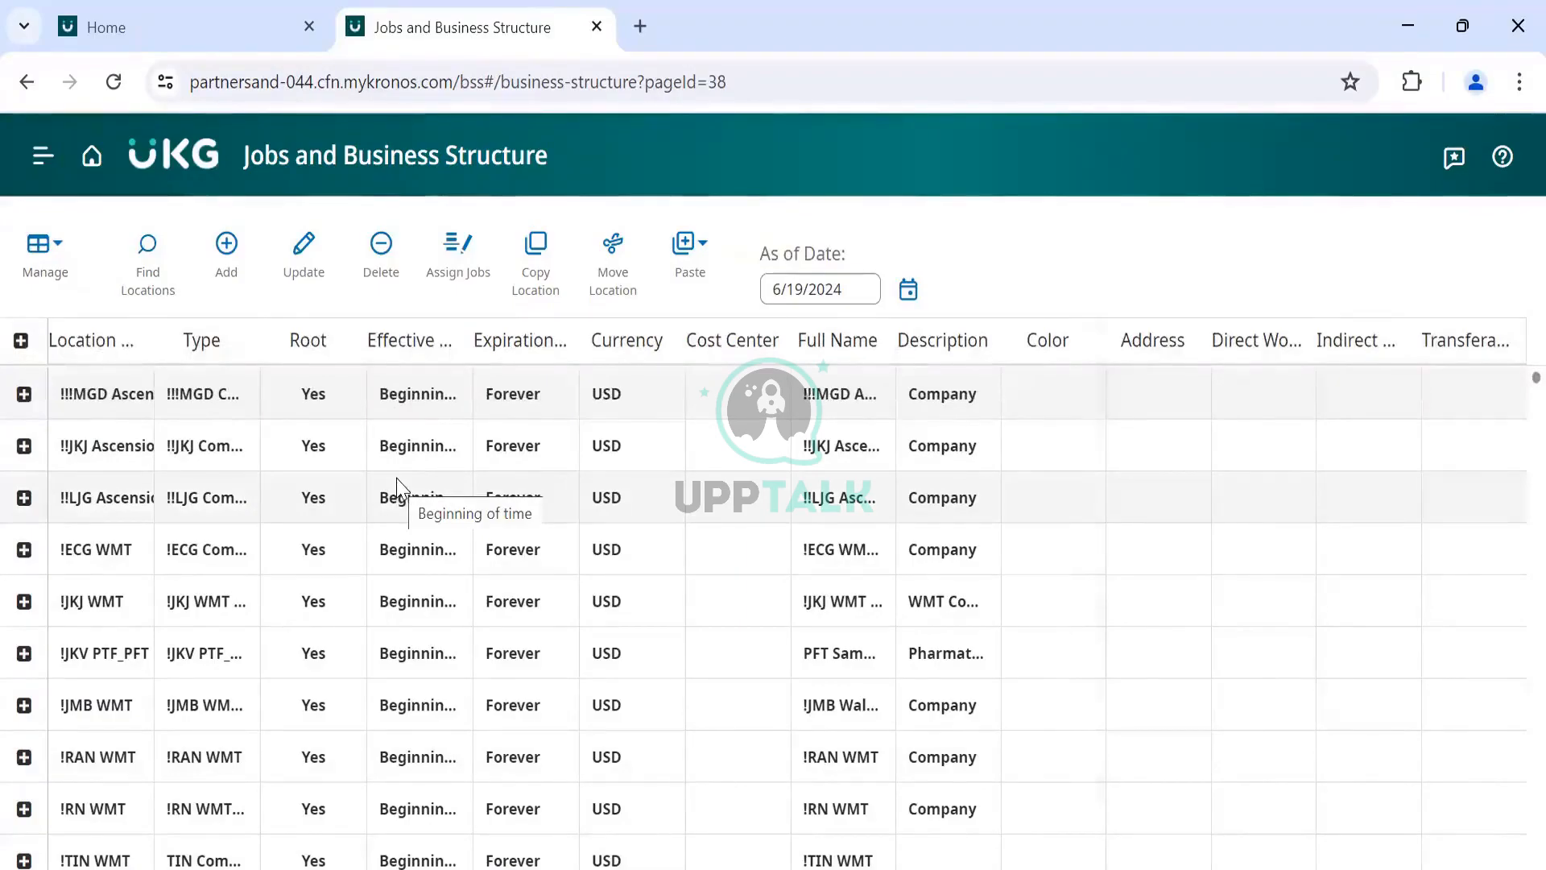
click(44, 249)
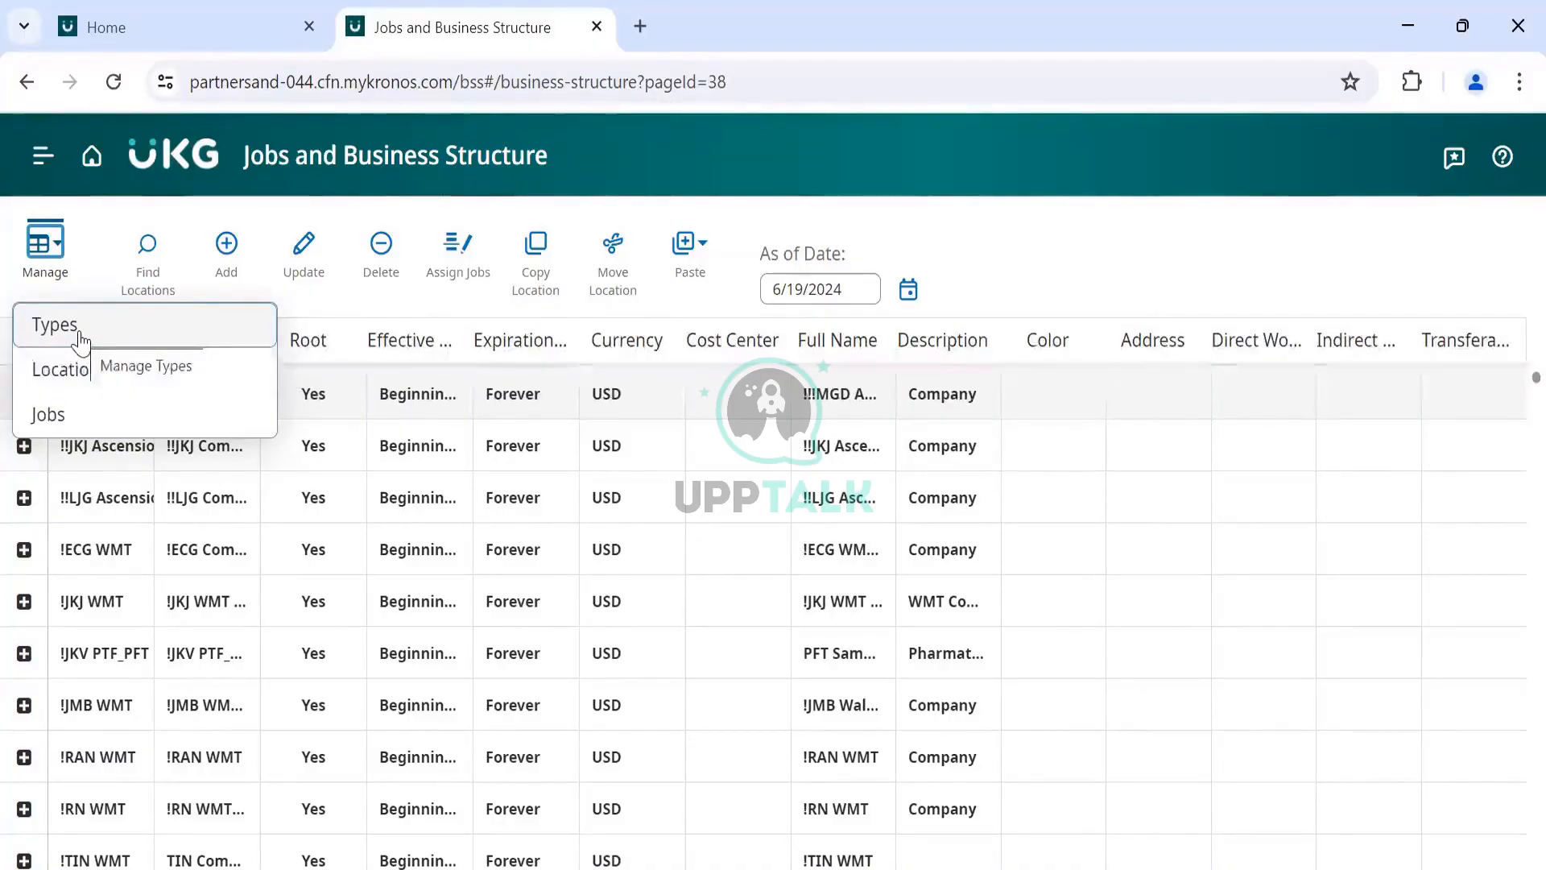
click(95, 257)
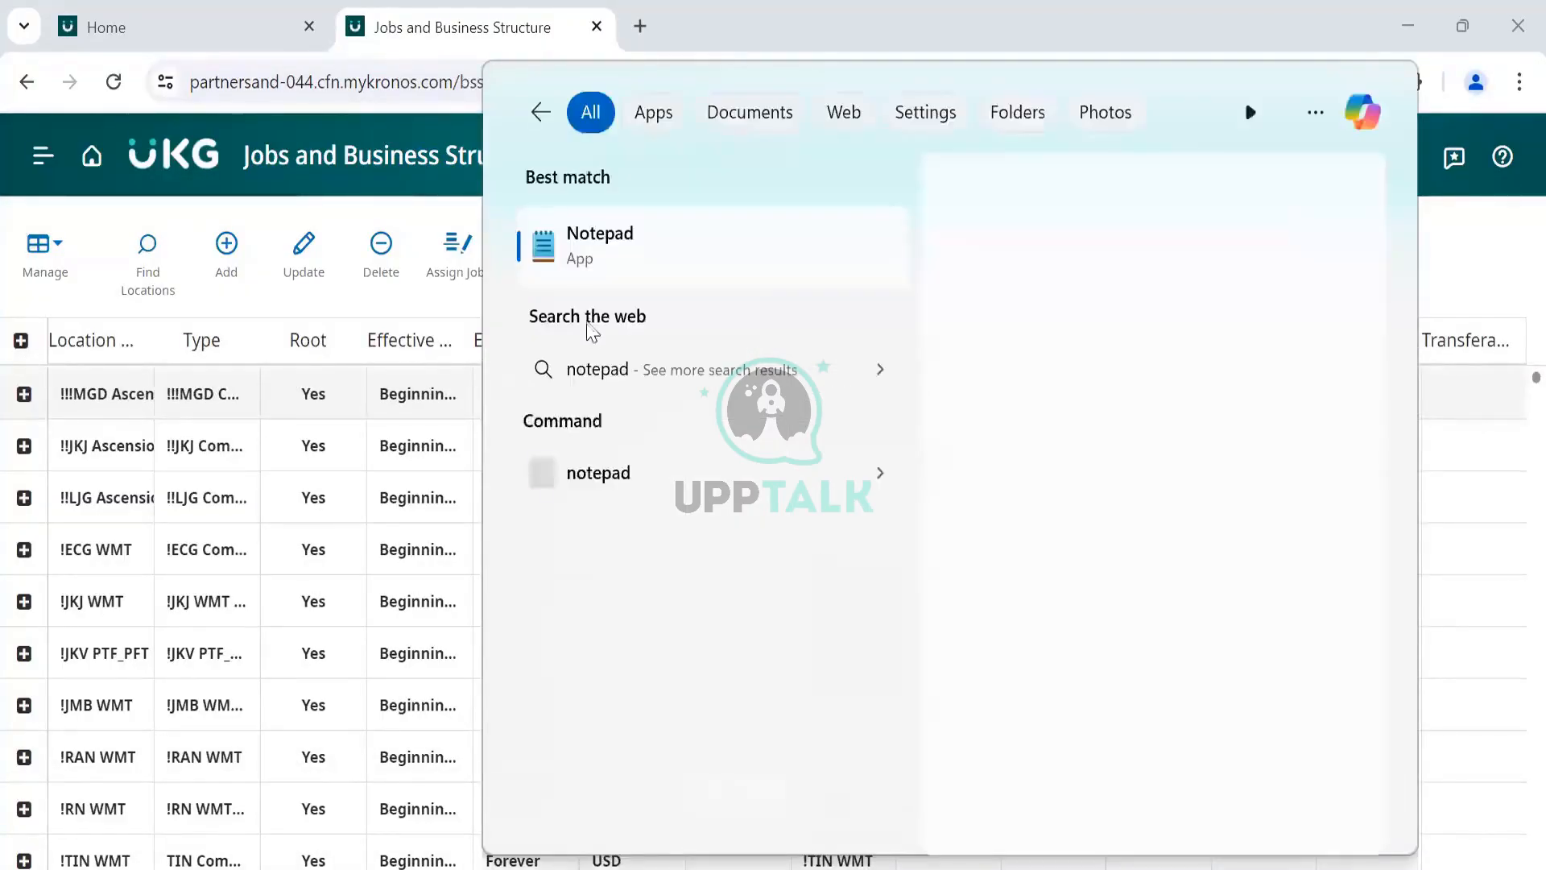
Step: Switch to Notepad and read the notes on MORG and TORG access down to the business structure task
click(617, 251)
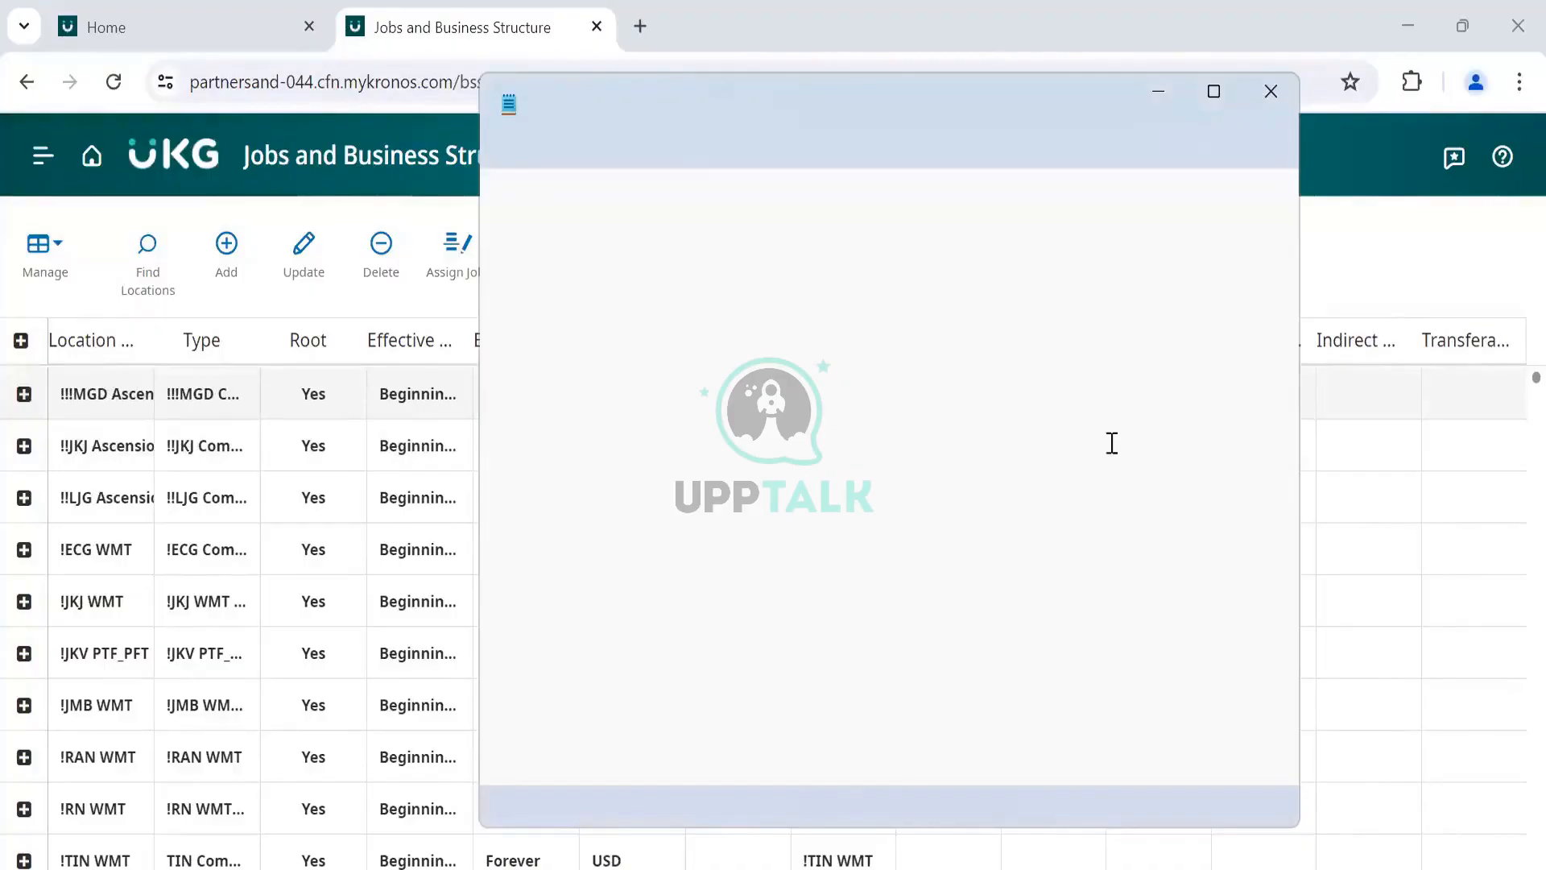
scroll(1115, 452, down, 4)
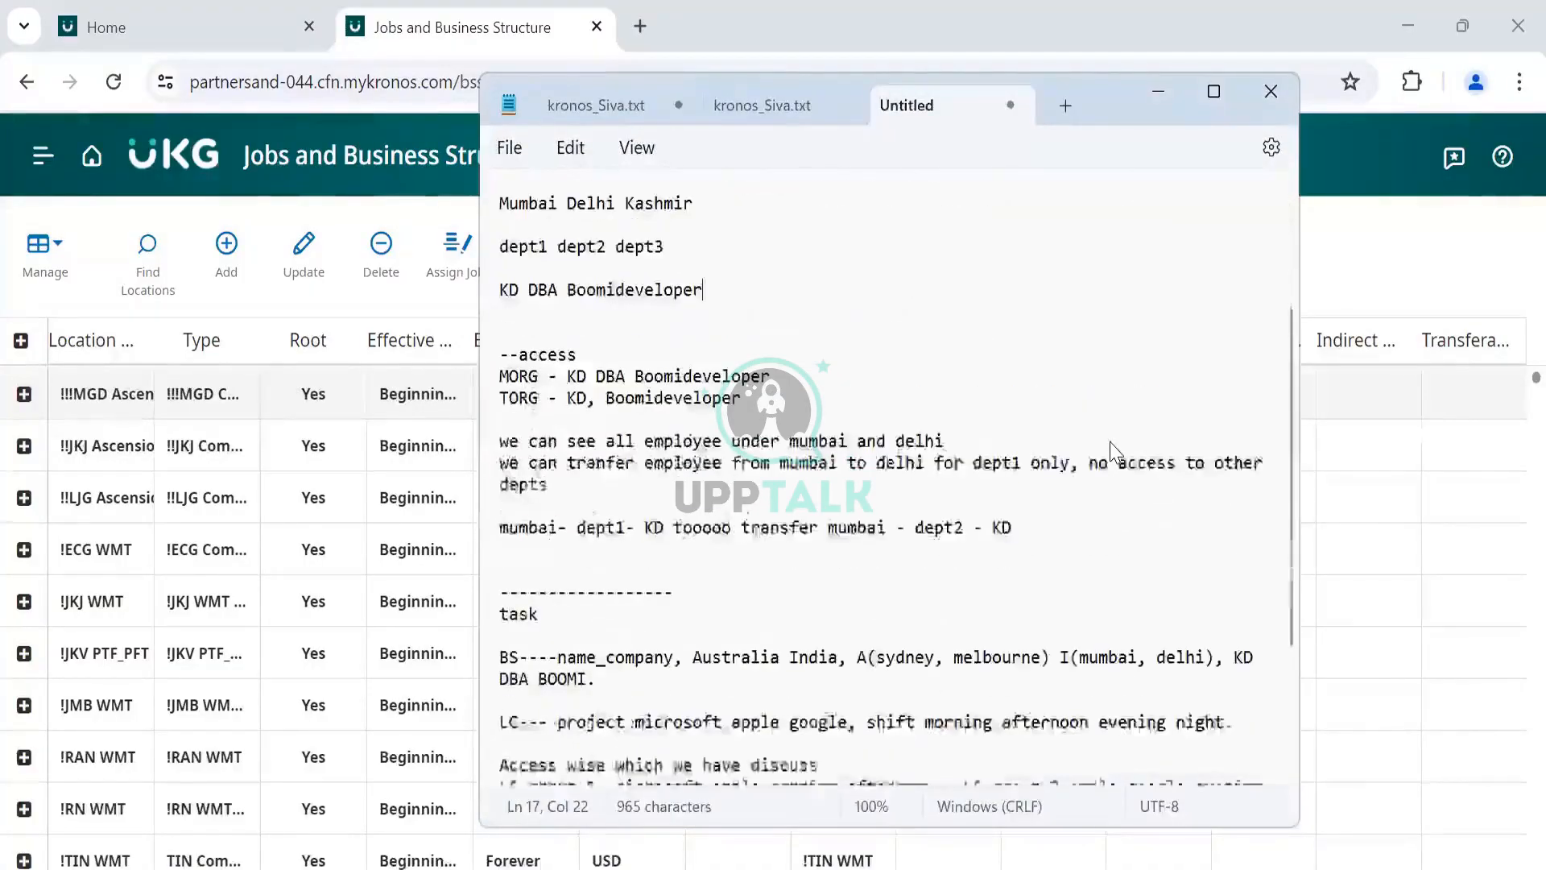
scroll(1112, 447, up, 2)
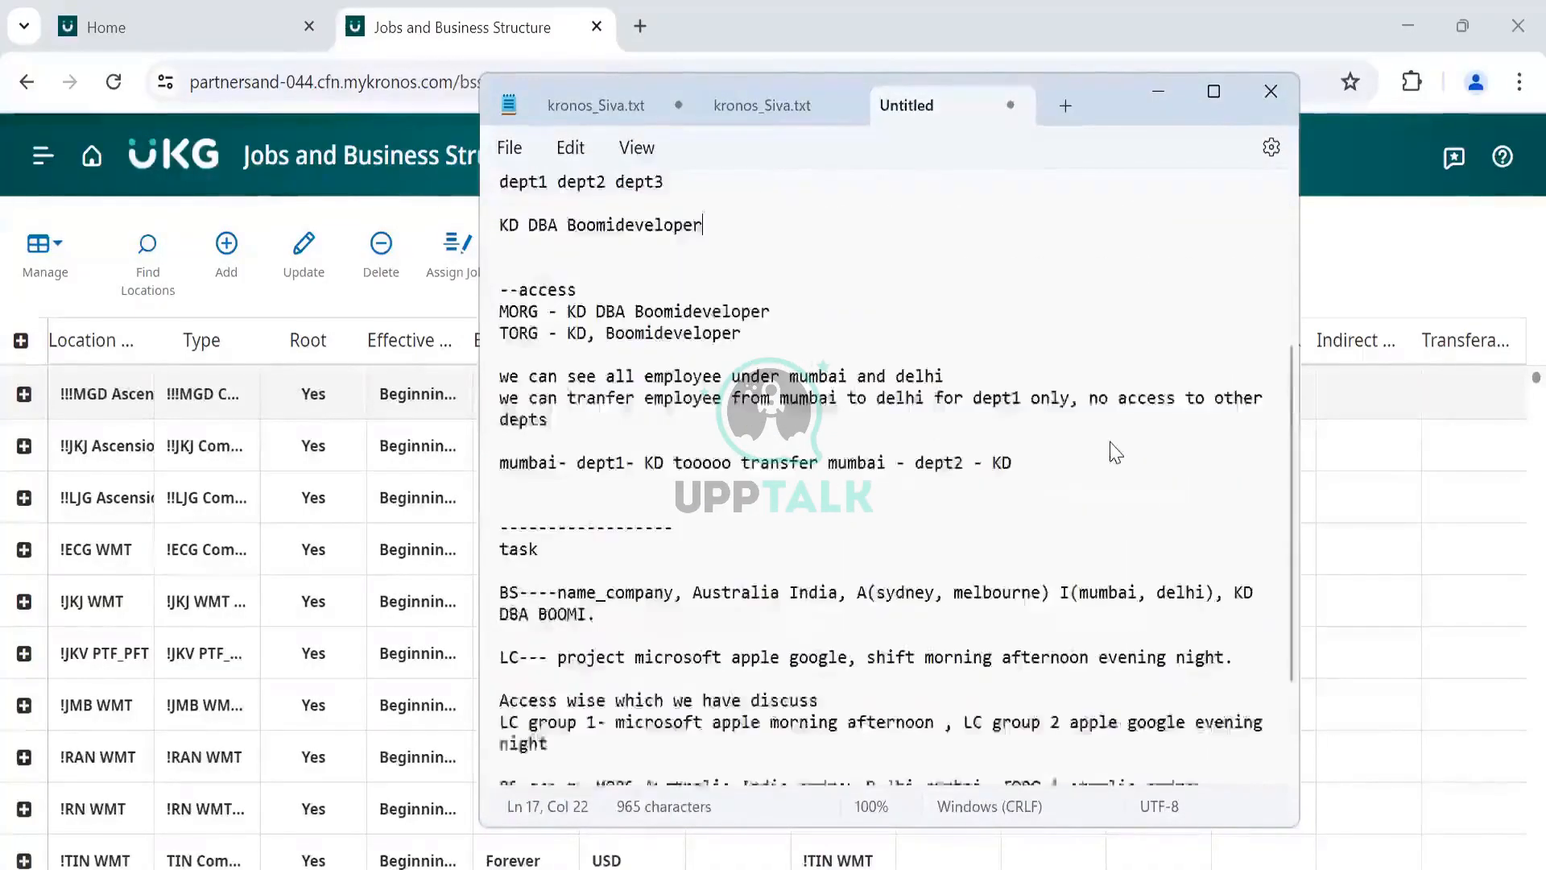
scroll(1115, 452, up, 2)
scroll(1113, 451, up, 4)
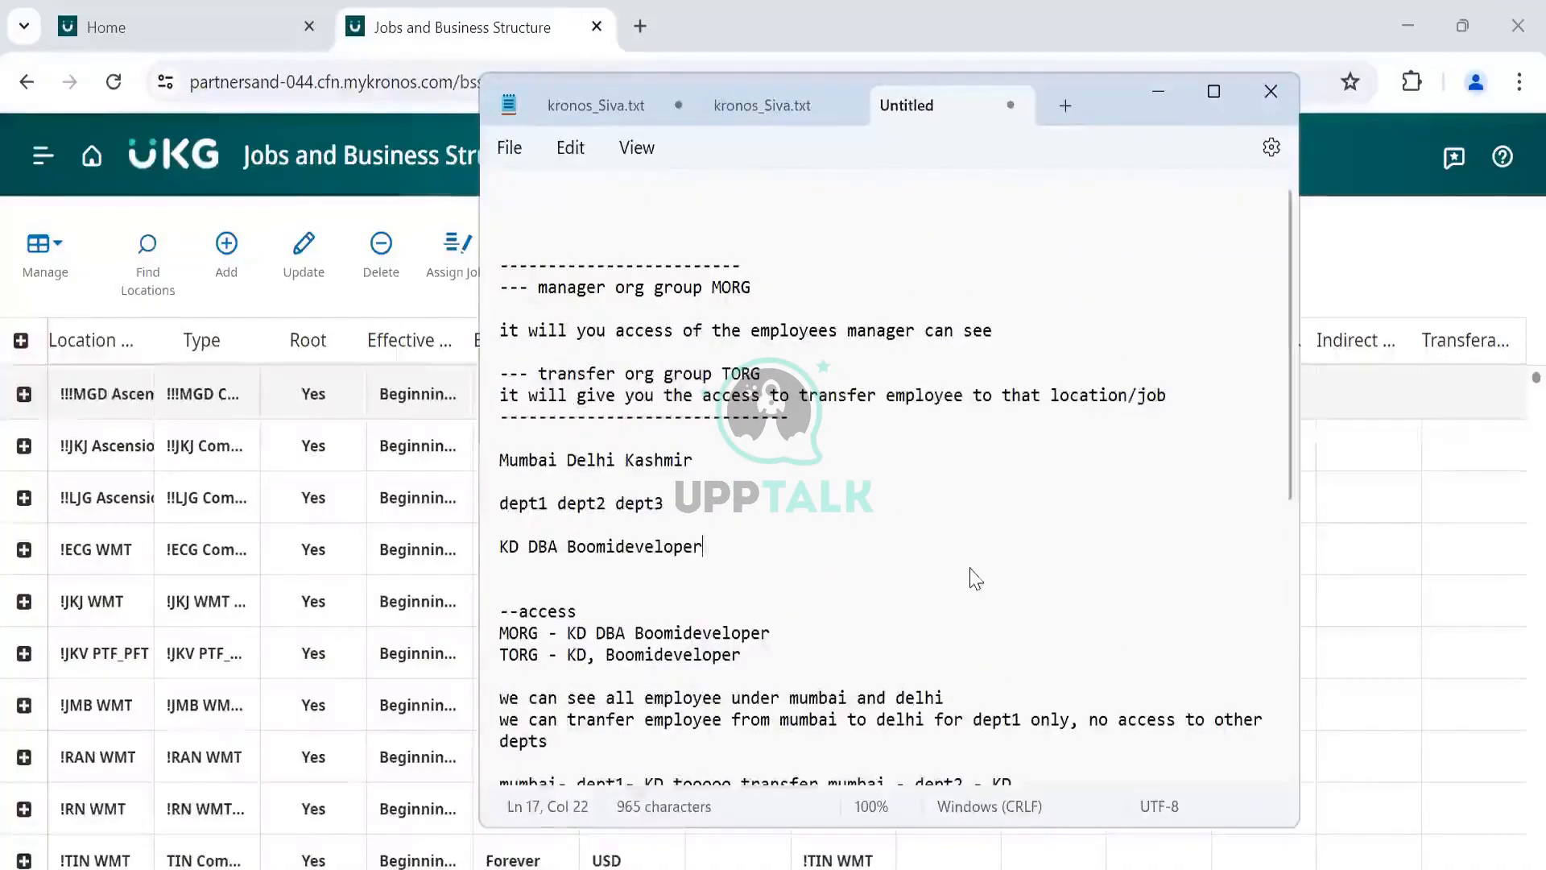
scroll(976, 576, down, 6)
scroll(977, 576, down, 2)
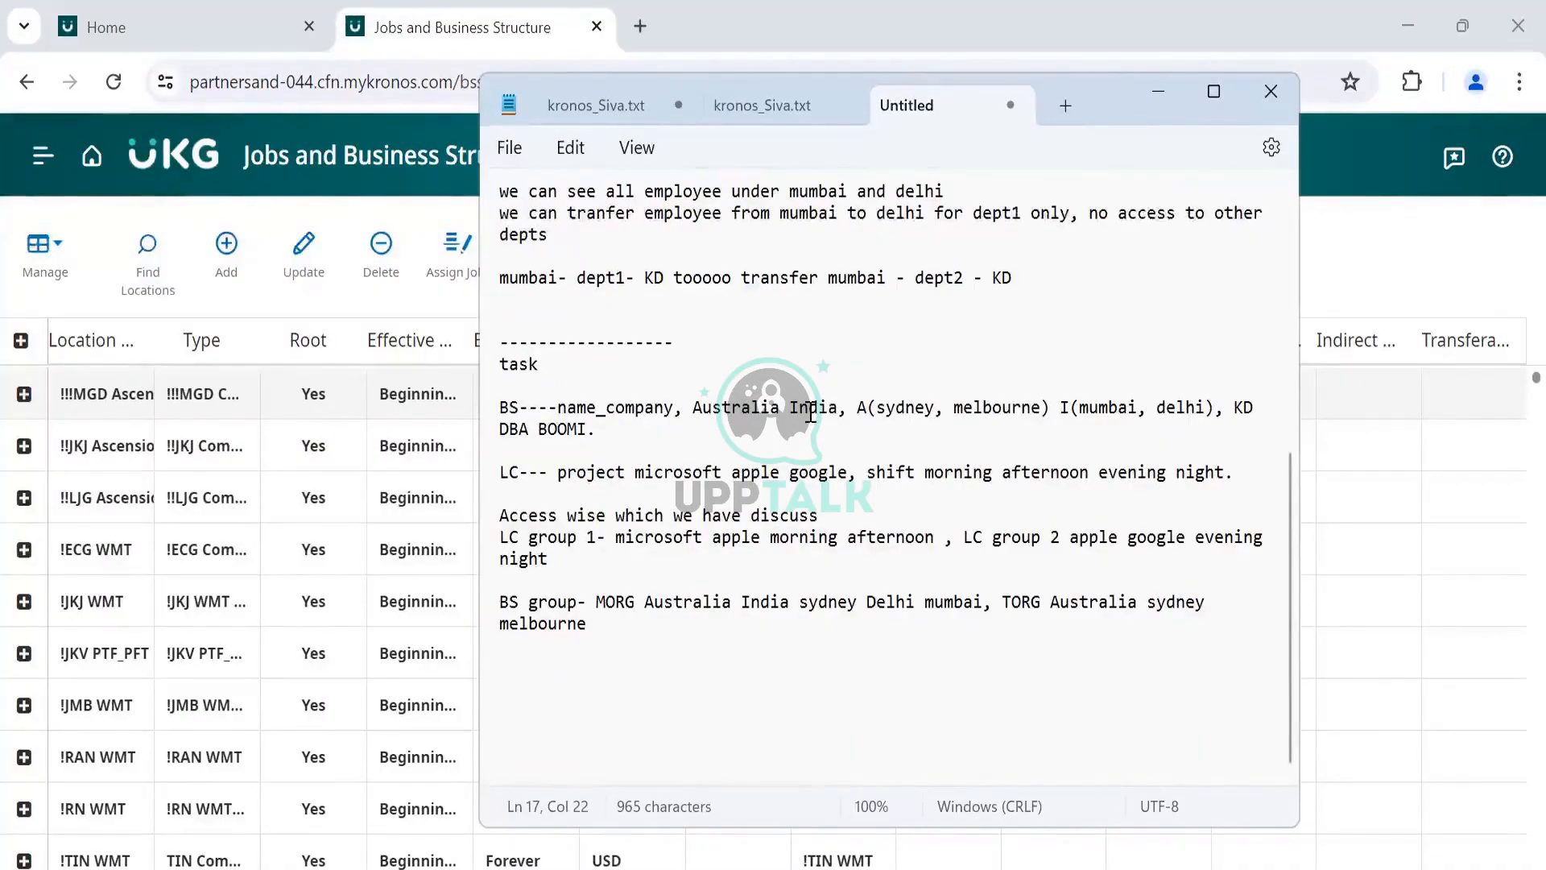
Step: Add the line "company - country - states - jobs" to the notes, below the BS line of the task
click(793, 433)
key(Return)
key(Return)
text(ompany)
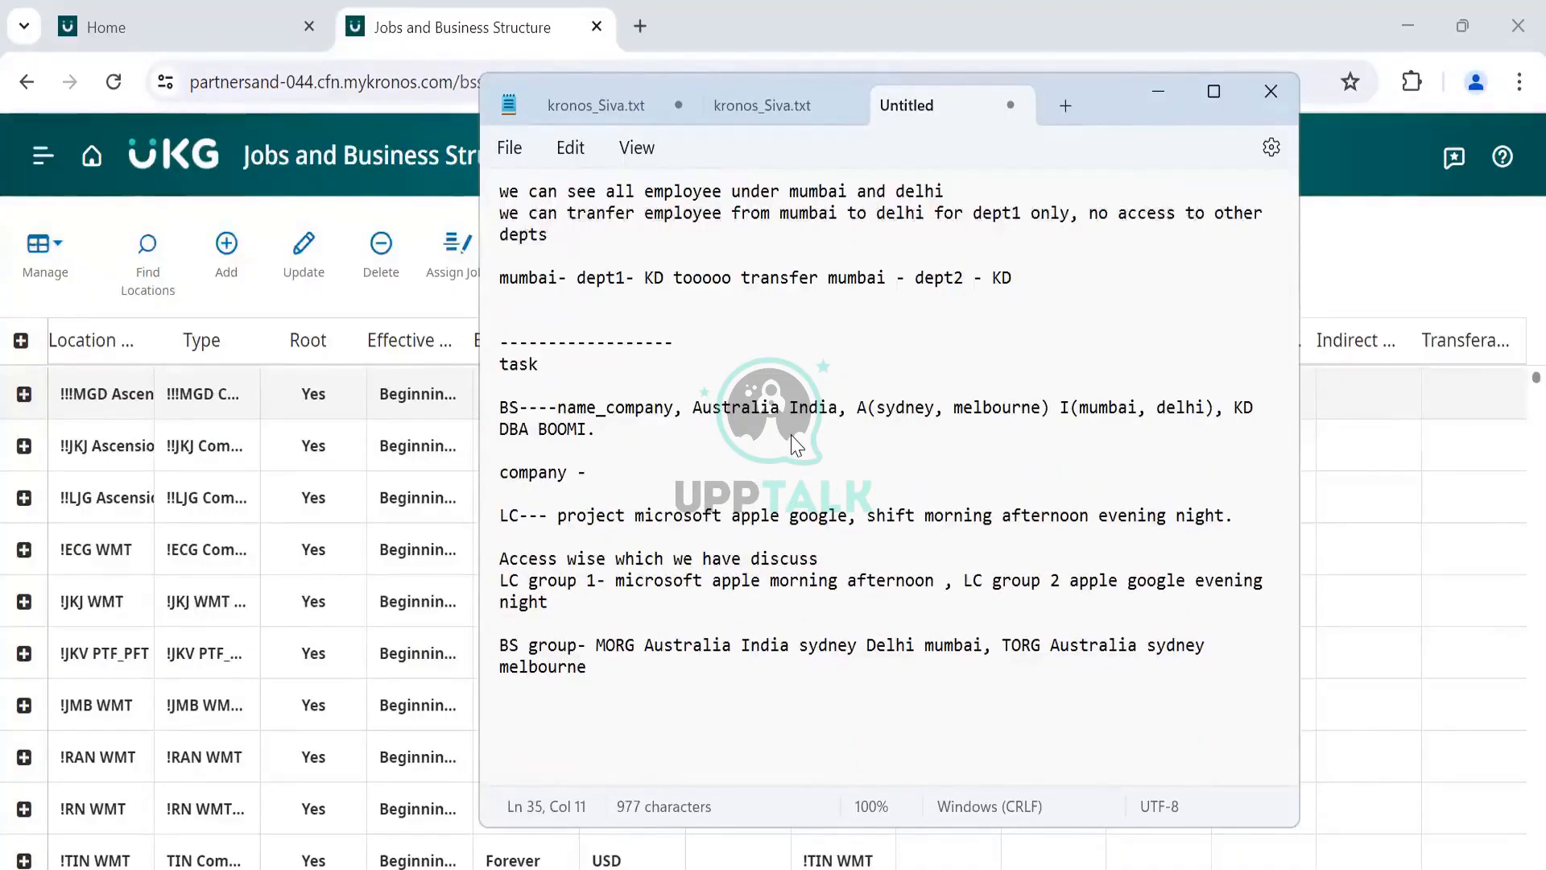
text( - country - )
text(sates)
key(BackSpace)
key(BackSpace)
key(BackSpace)
key(BackSpace)
text(tates)
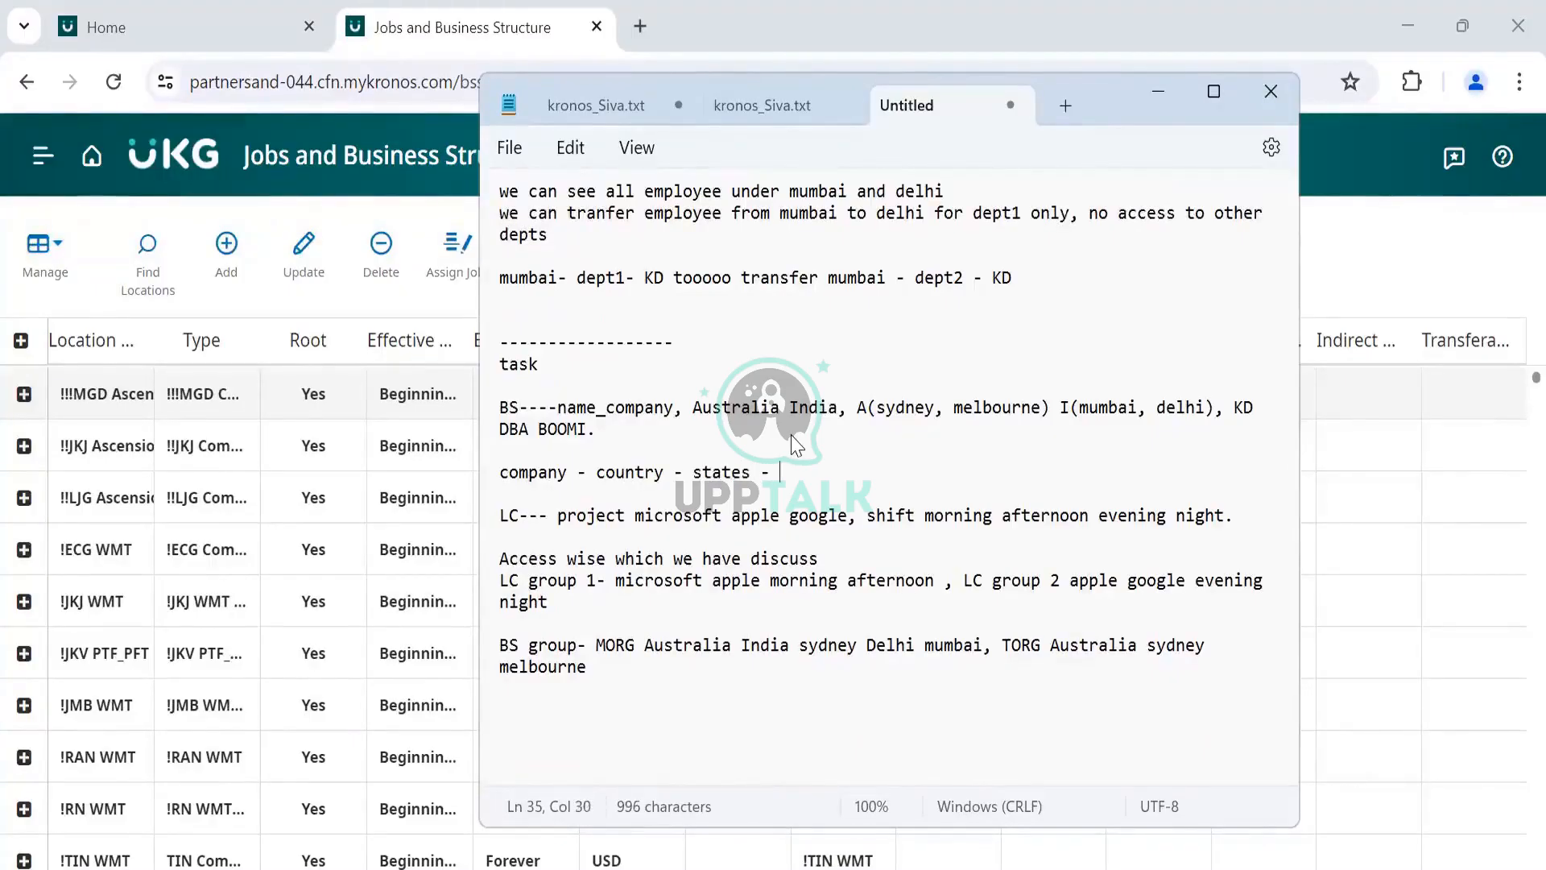
text( - jobs)
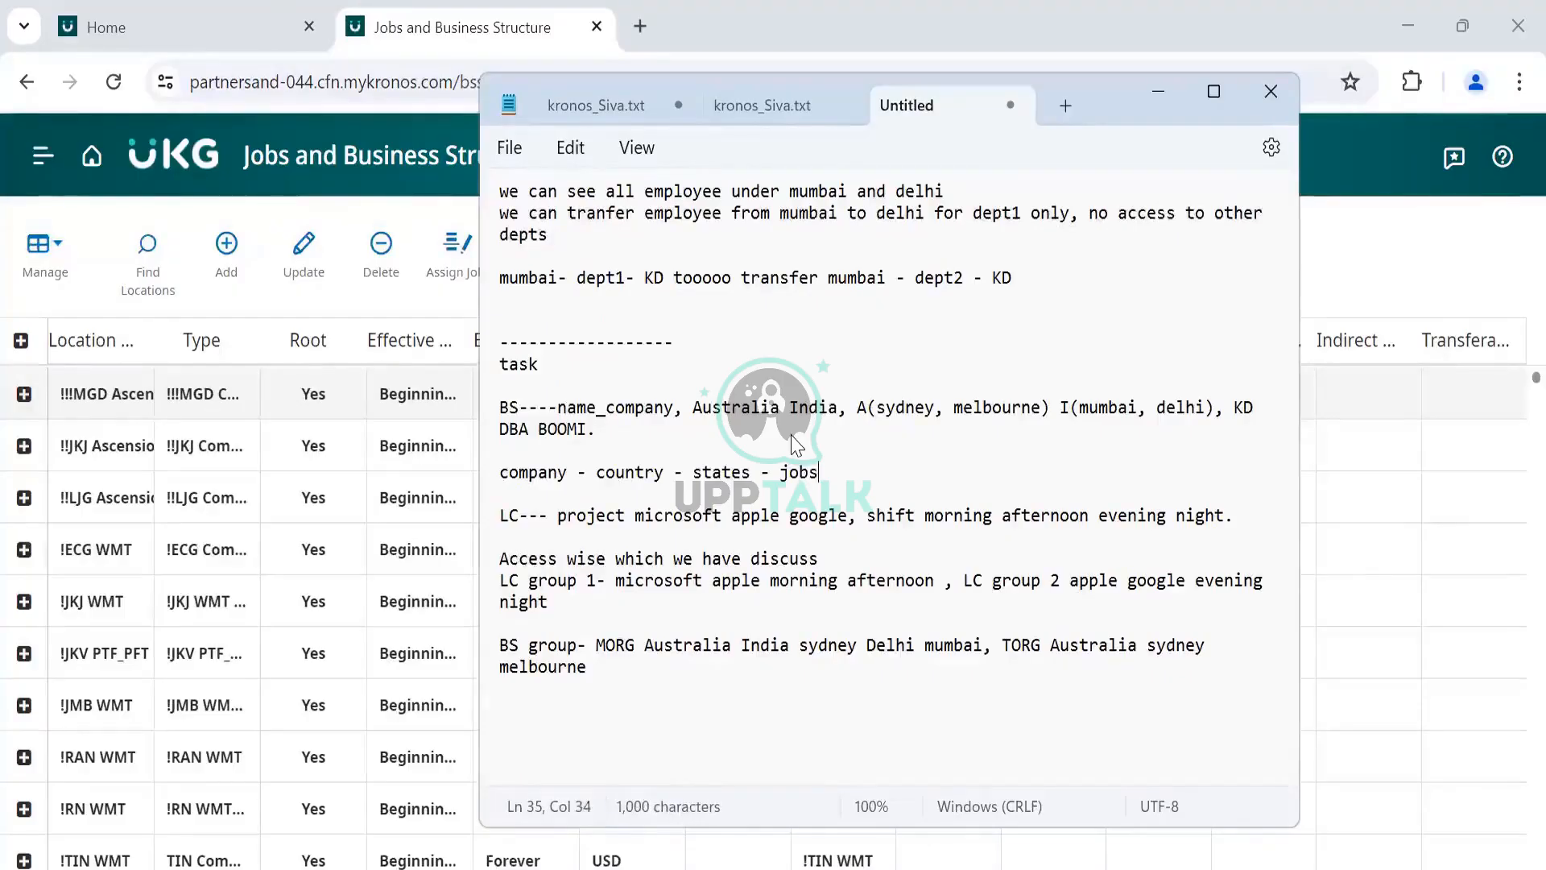
Step: Compare the company, country, states and jobs line with the company and places in the BS line, then close Notepad
drag(839, 471, 487, 488)
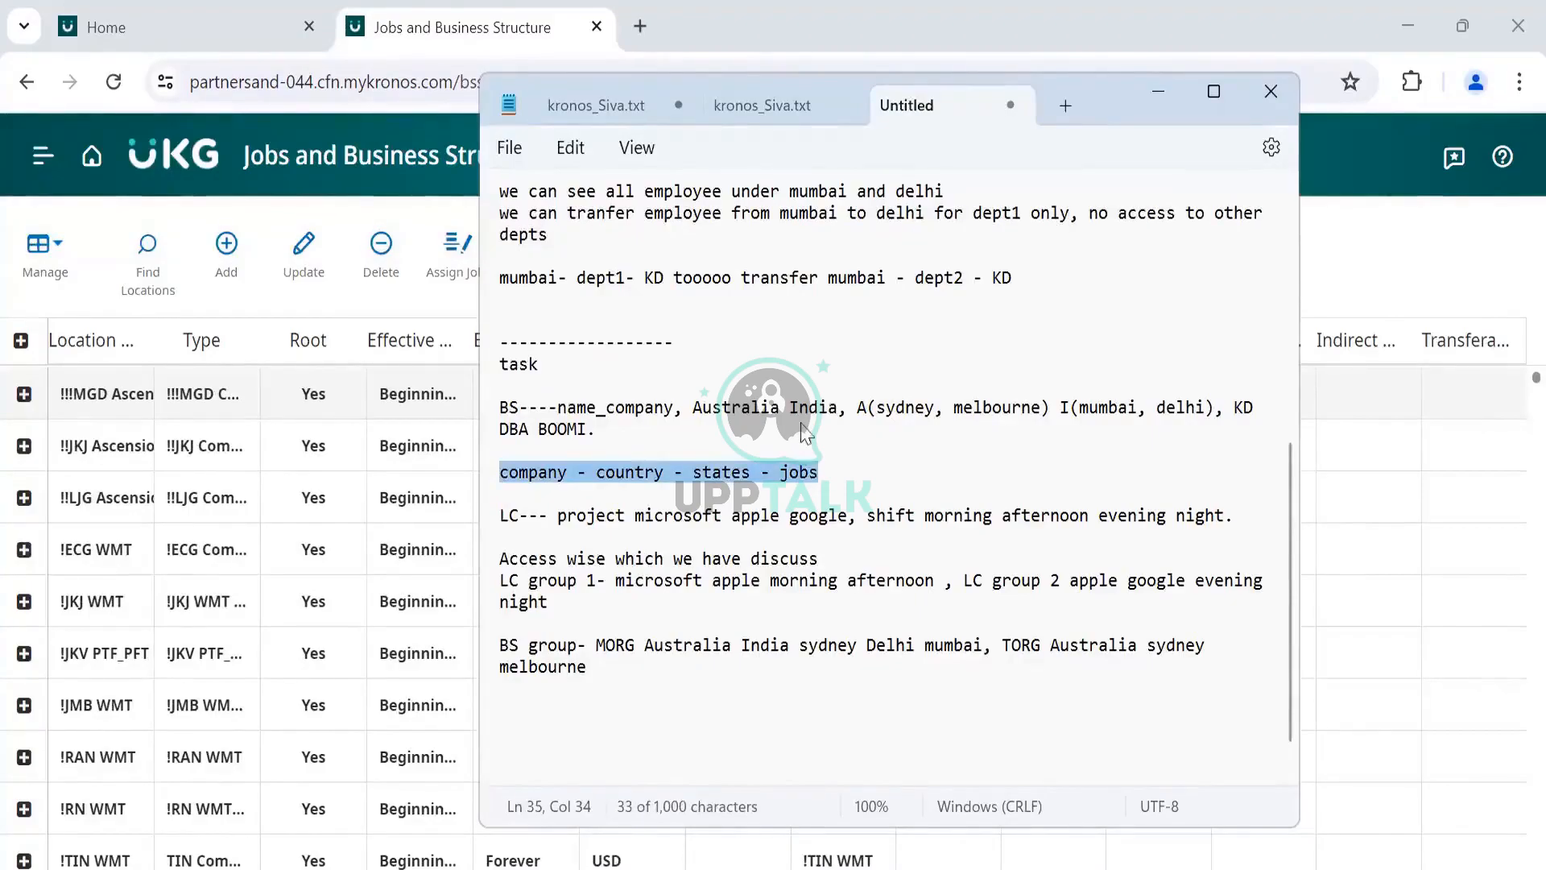
click(588, 409)
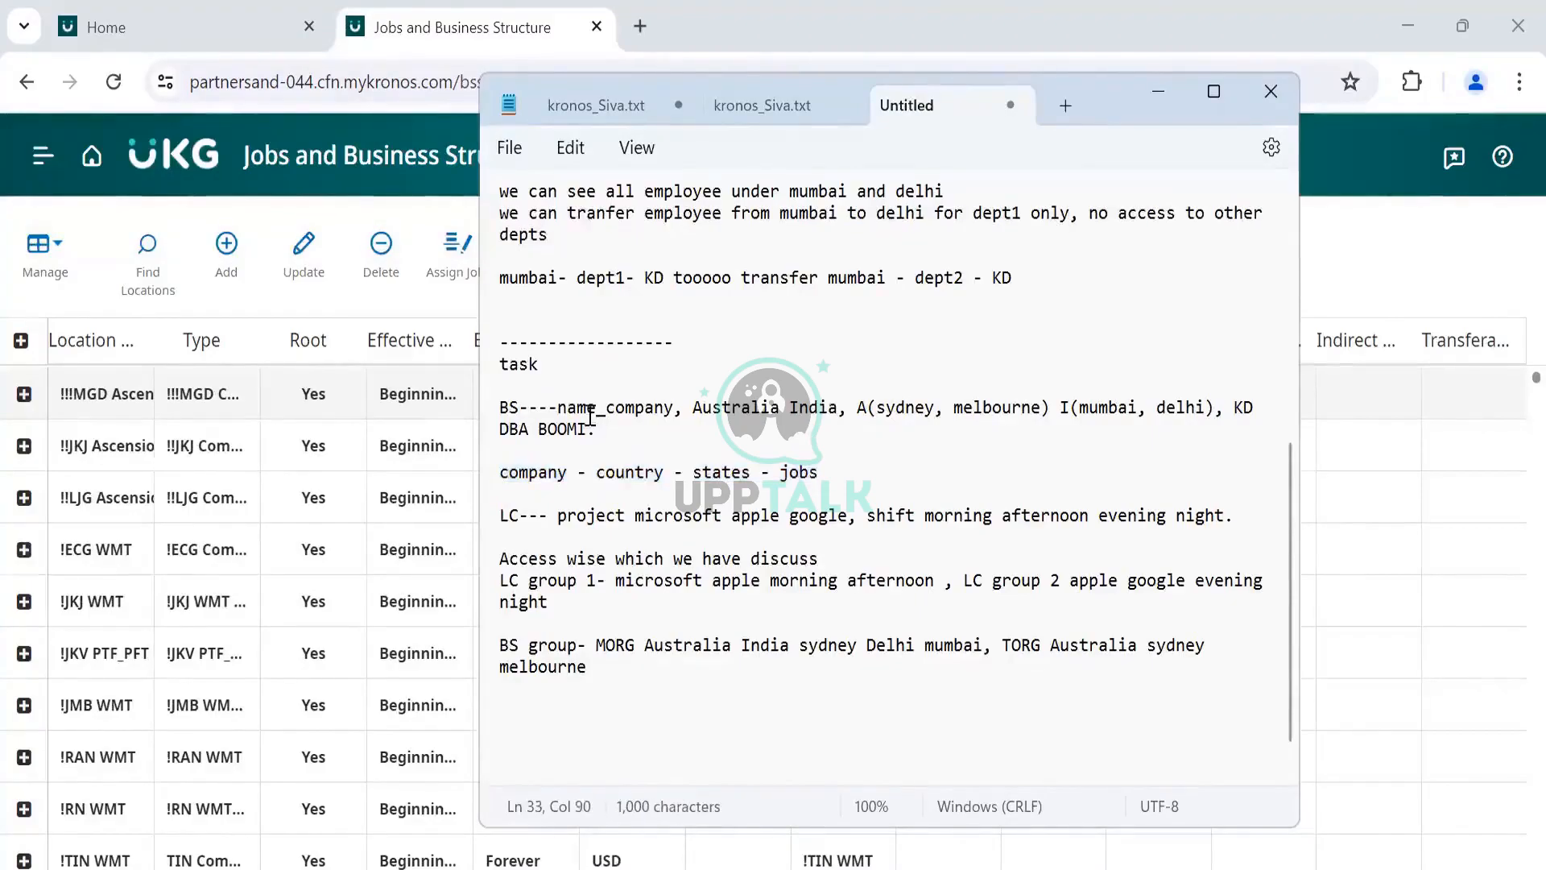
click(924, 407)
click(281, 304)
key(alt+Tab)
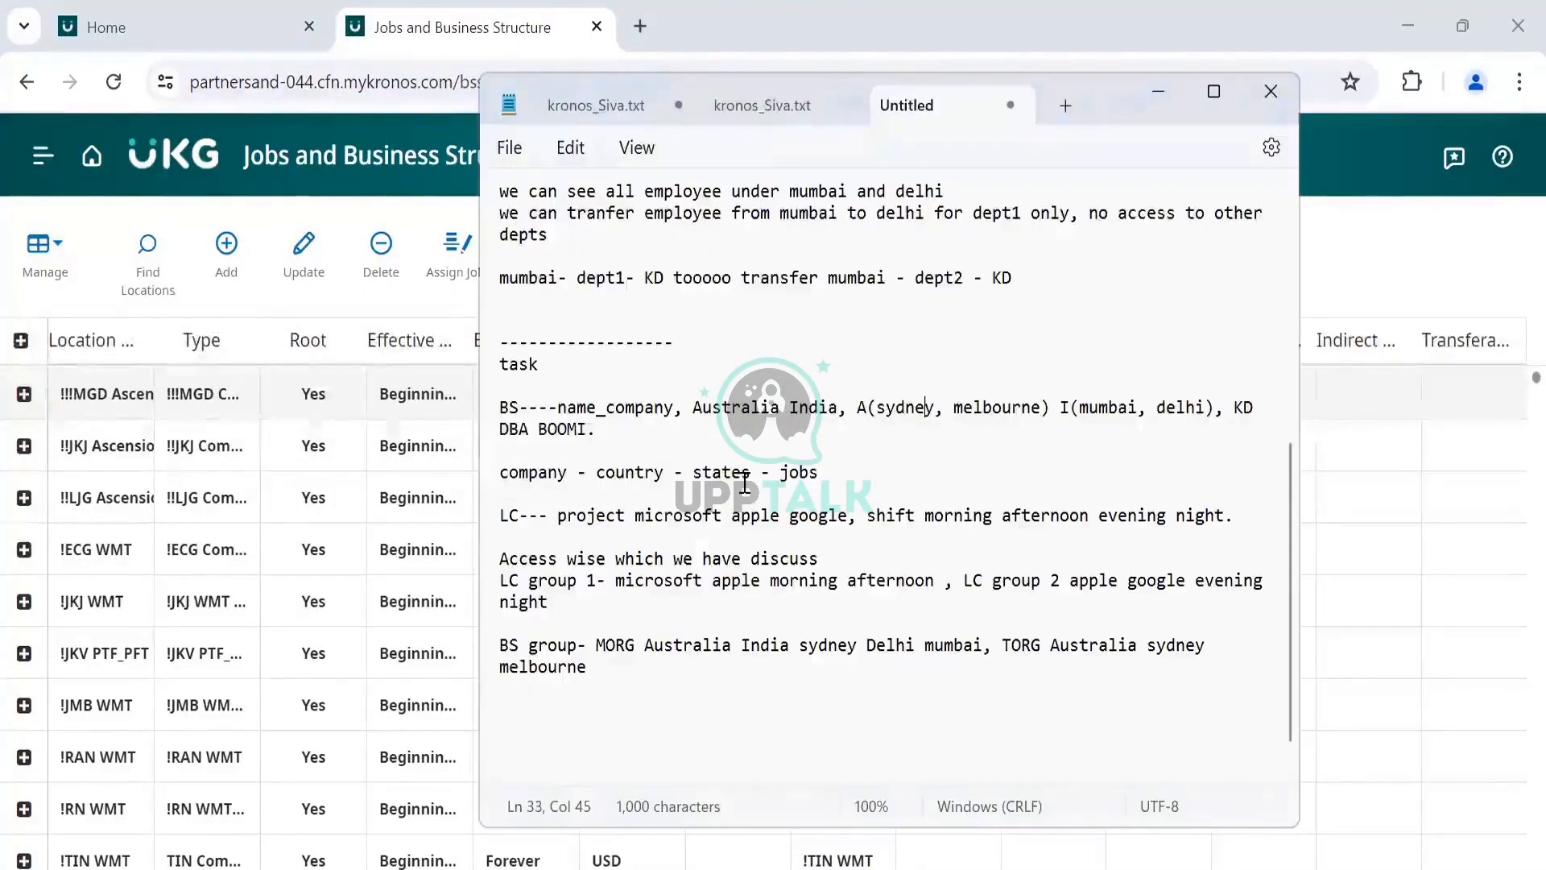
click(1270, 91)
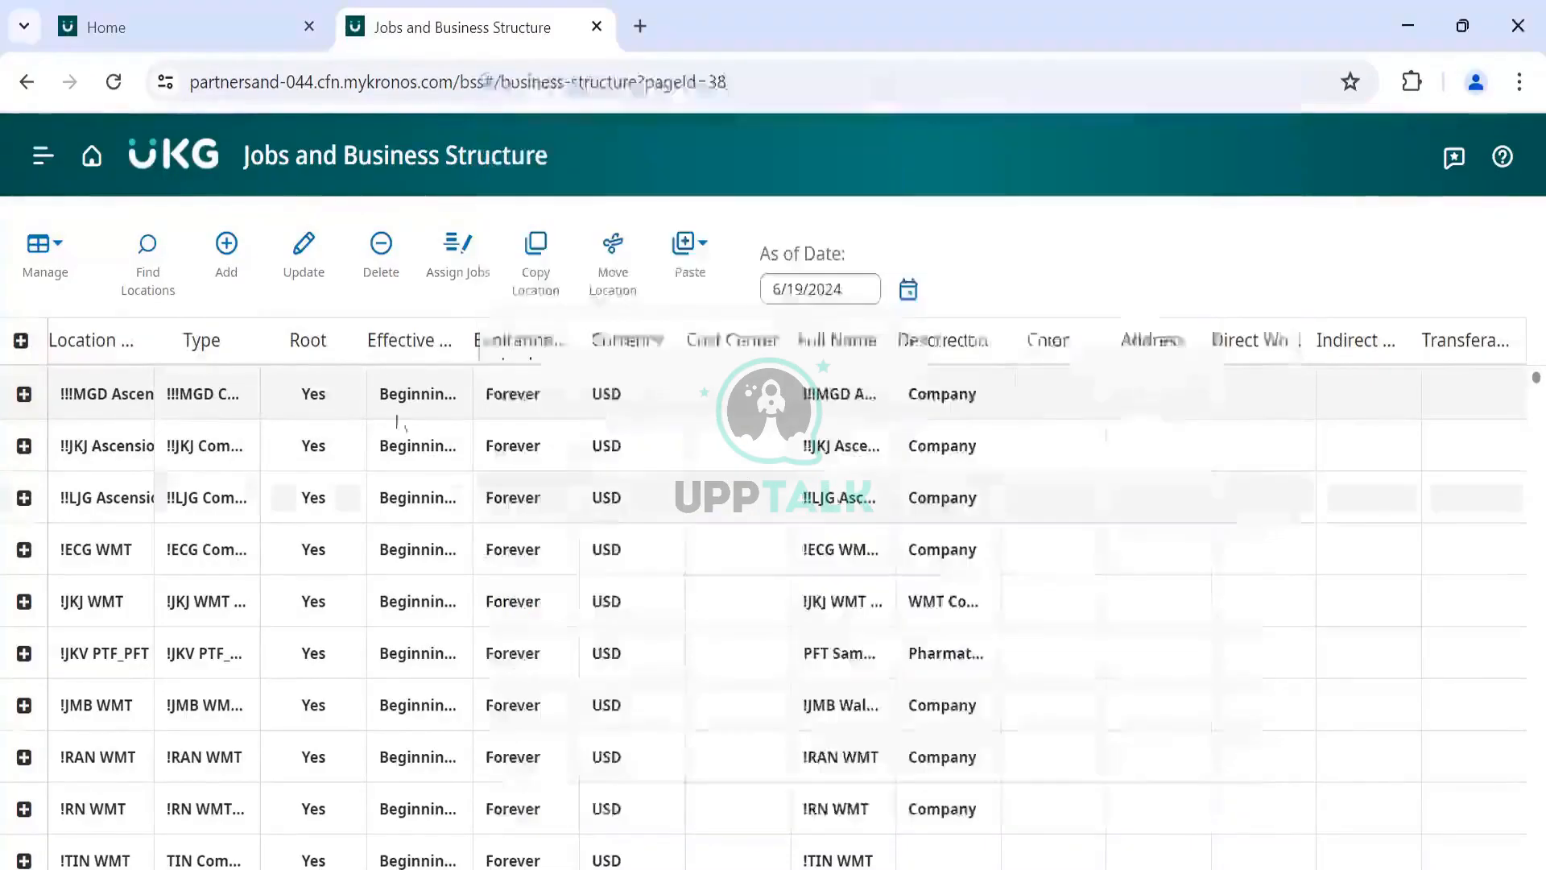
Step: Create and save a new location type named DJ Company with hierarchy order 1, effective from Beginning of time to Forever
click(50, 257)
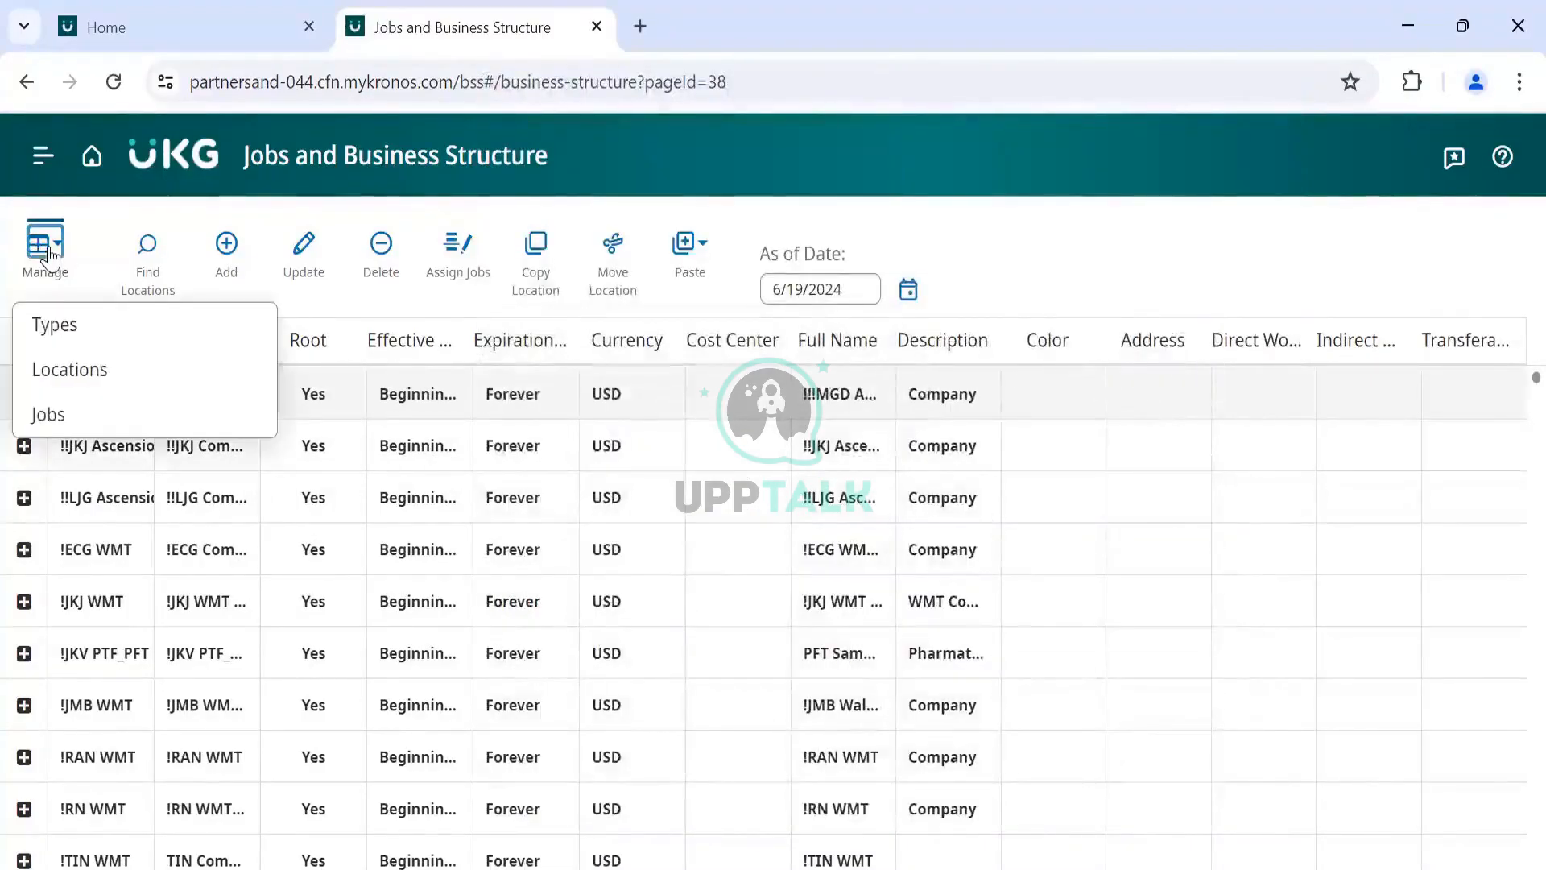
click(66, 330)
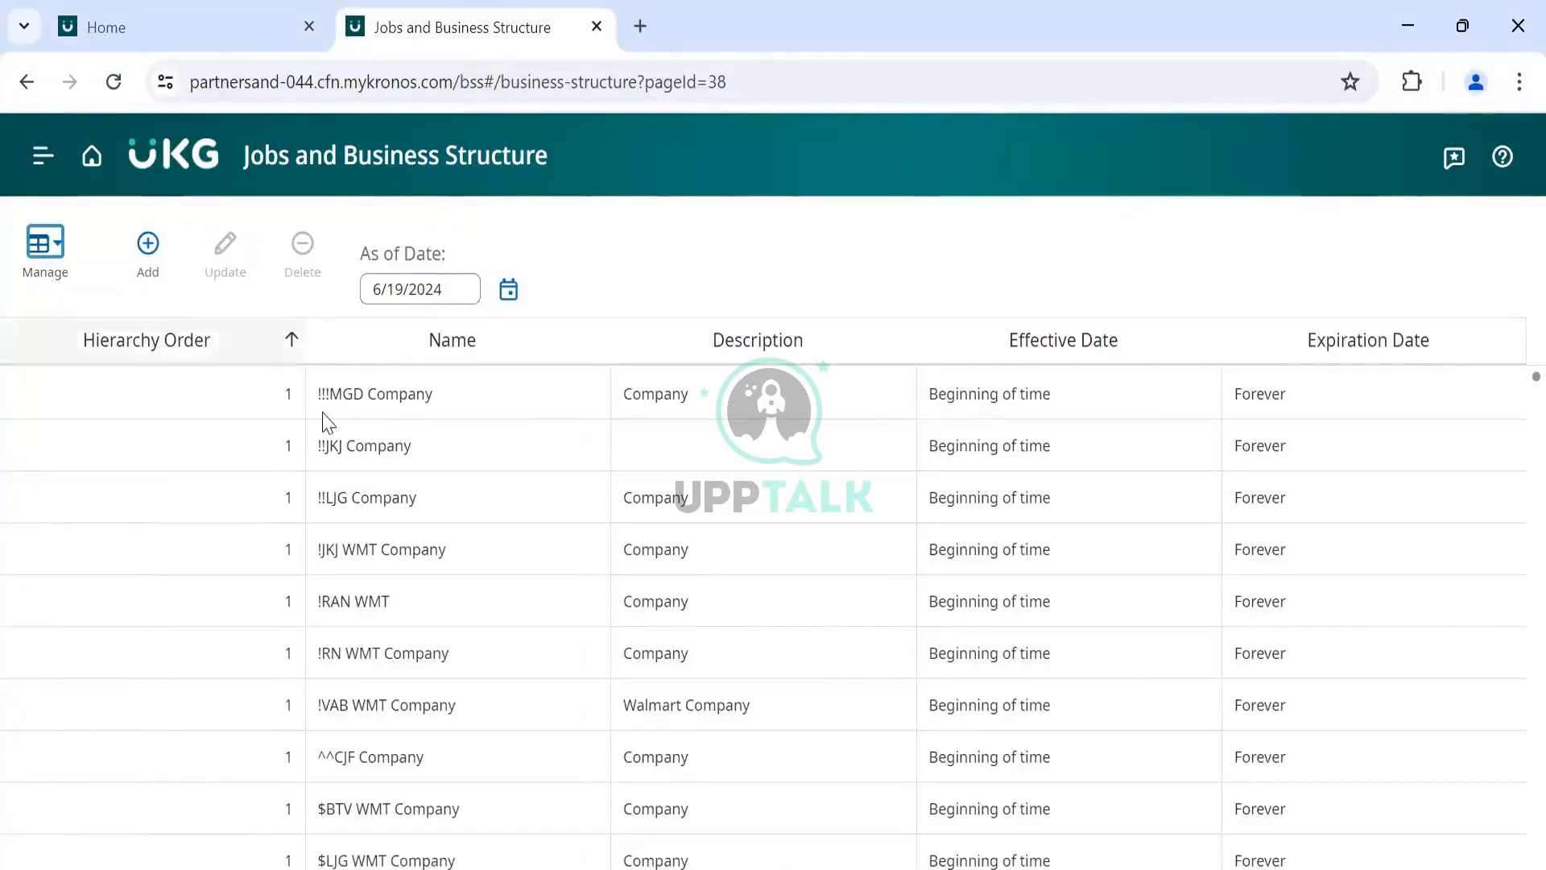
click(146, 245)
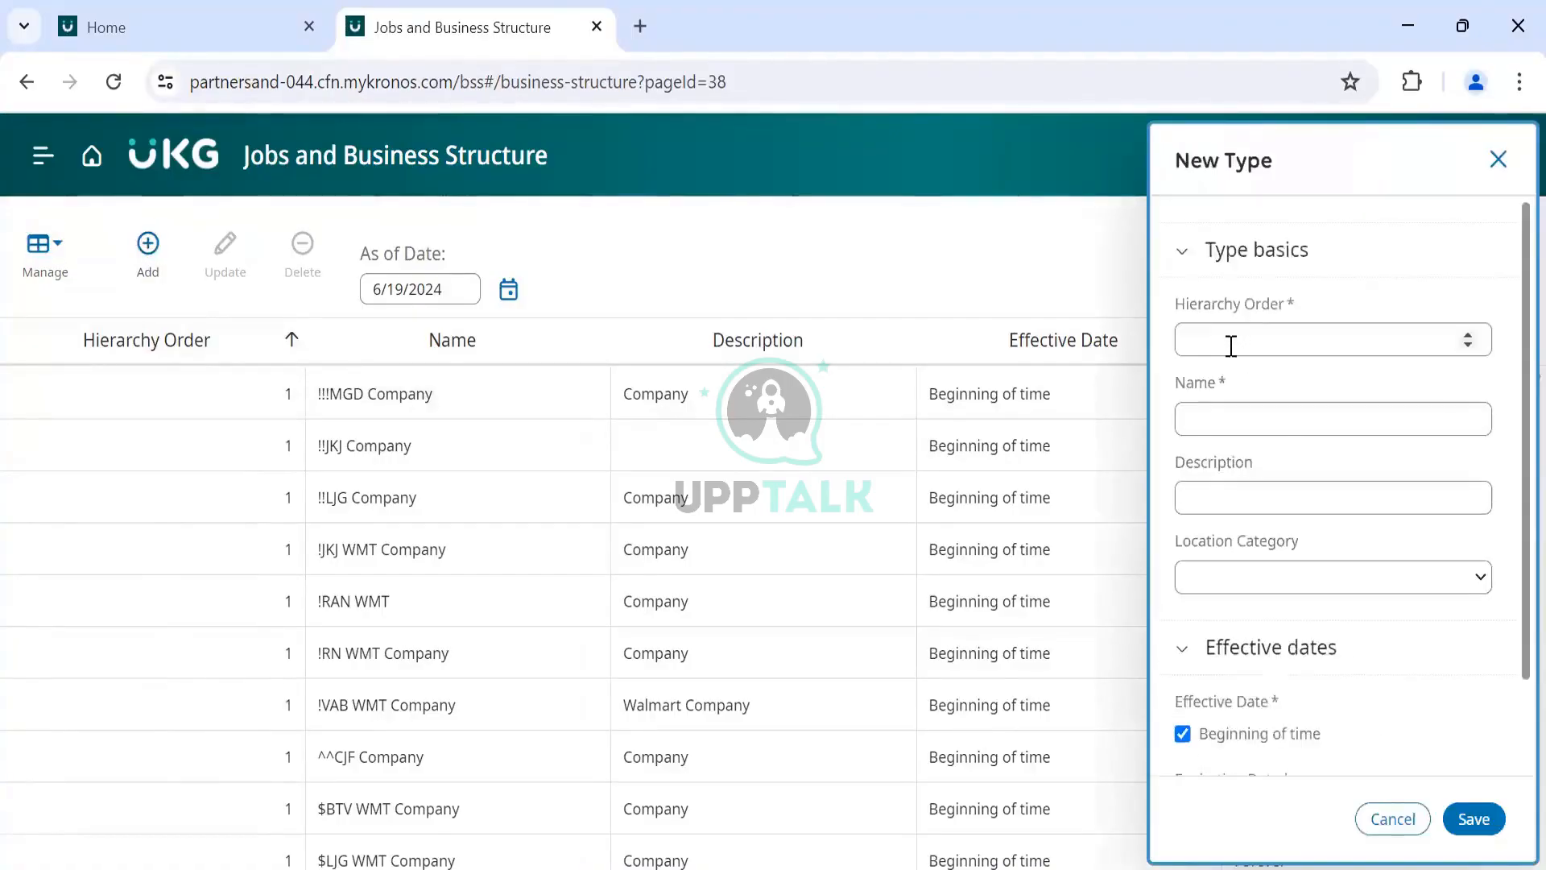
click(1231, 346)
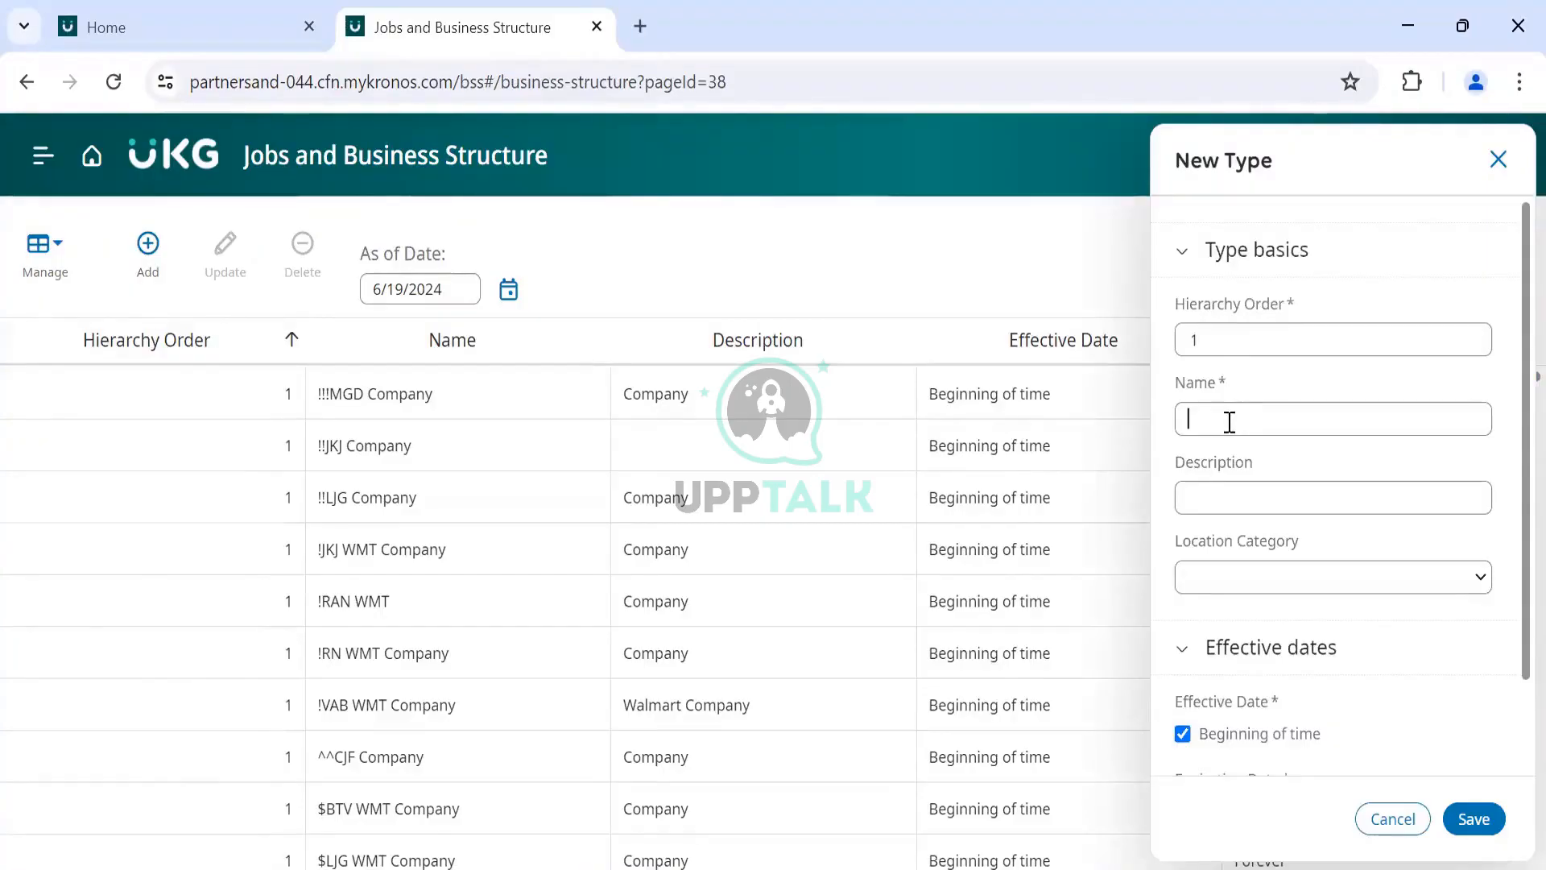
text(DJ Company)
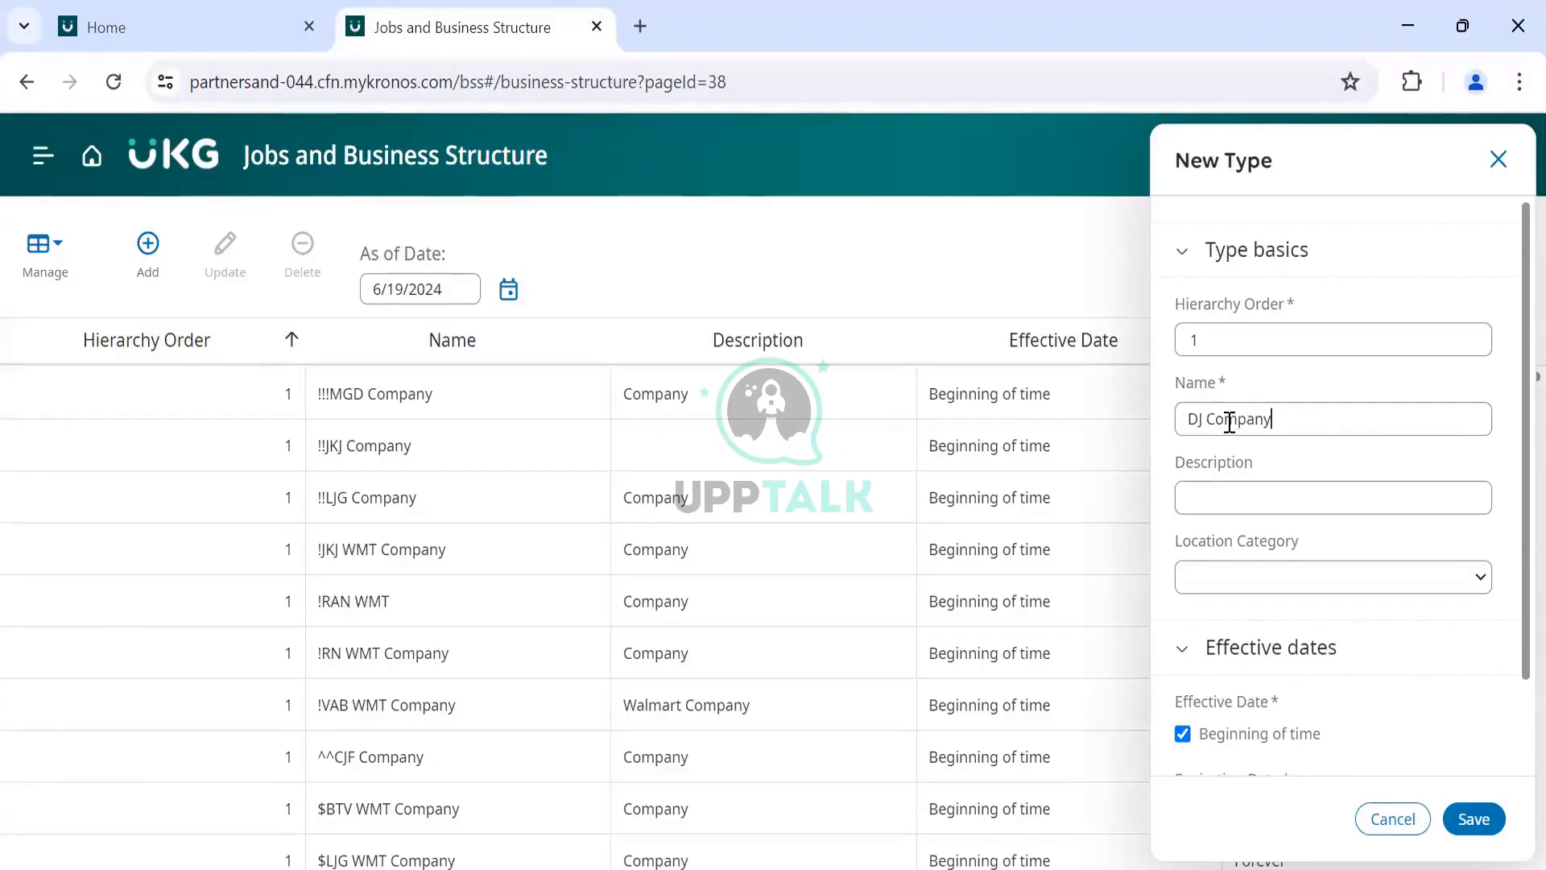
scroll(1399, 616, down, 2)
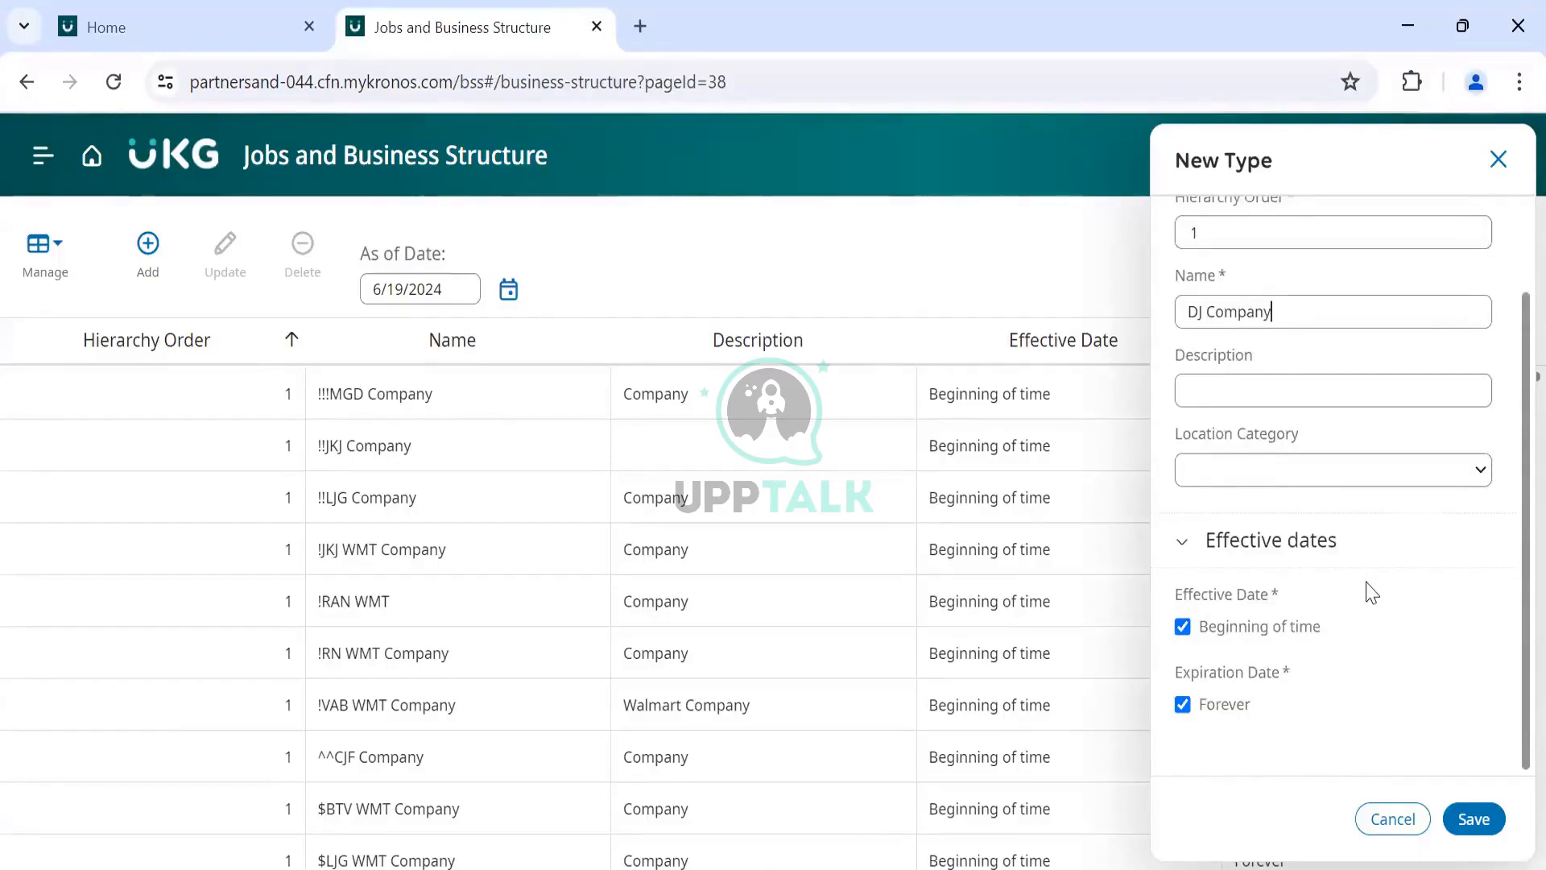
click(1473, 820)
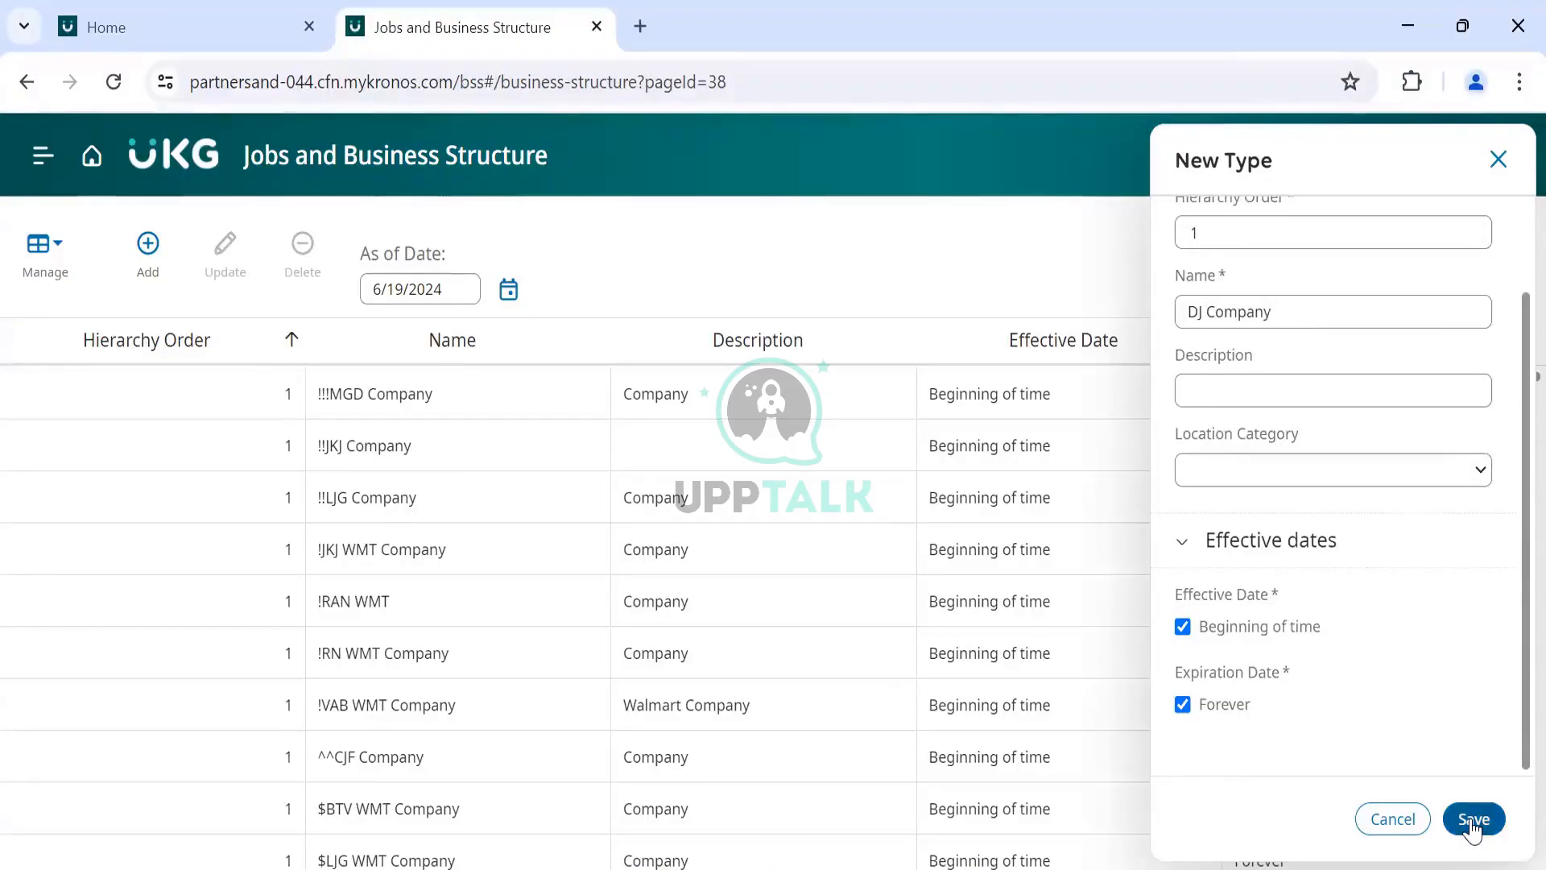
click(1473, 819)
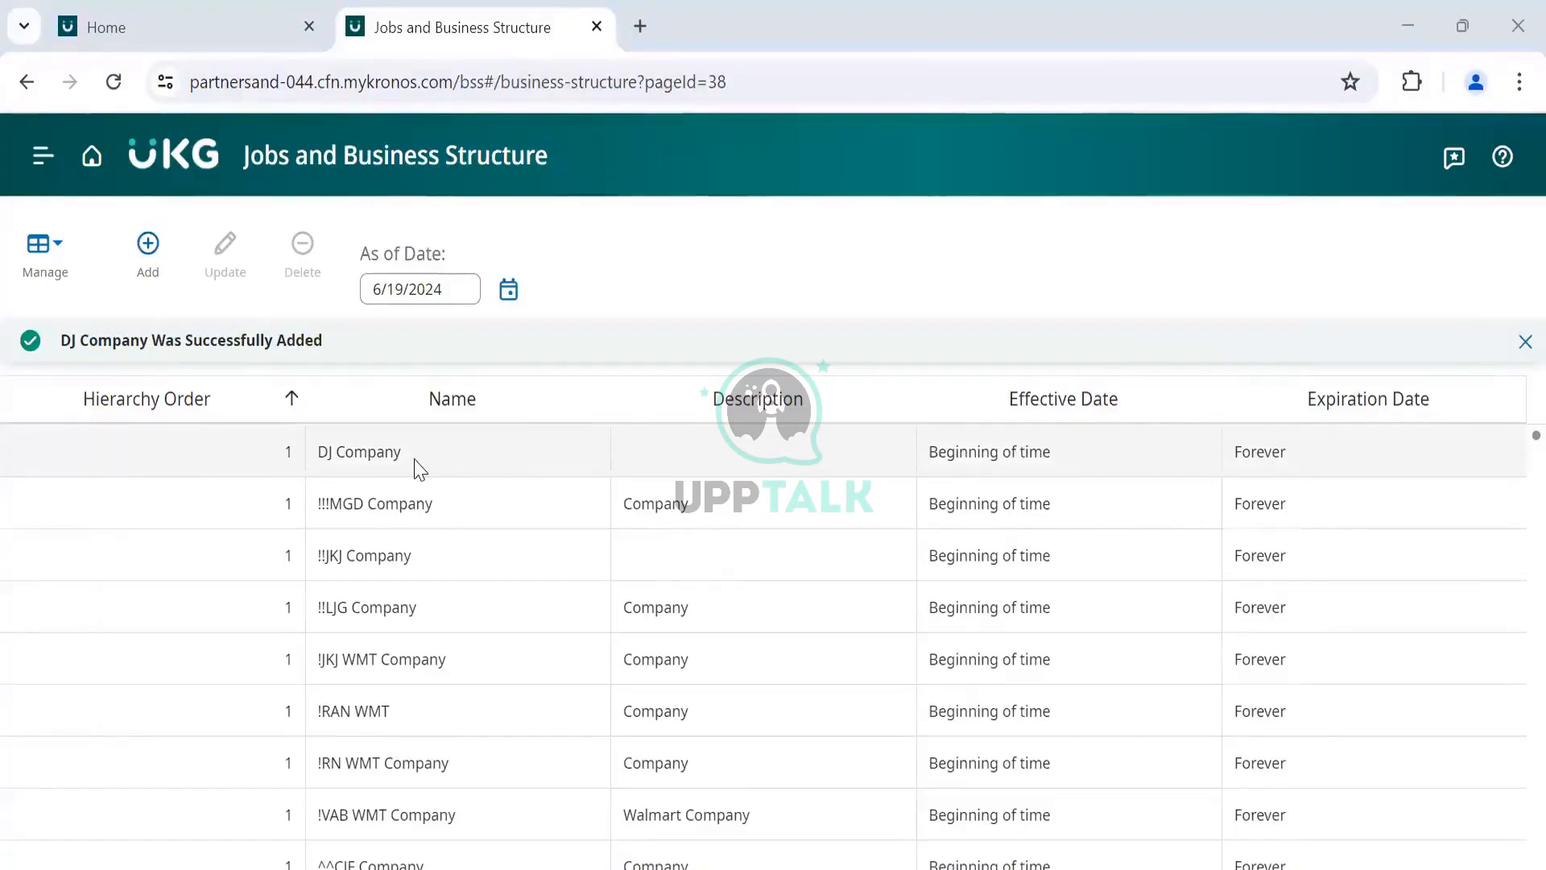
Step: Create and save a new location type named DJ Country with hierarchy order 10
key(alt+Tab)
key(alt+Tab)
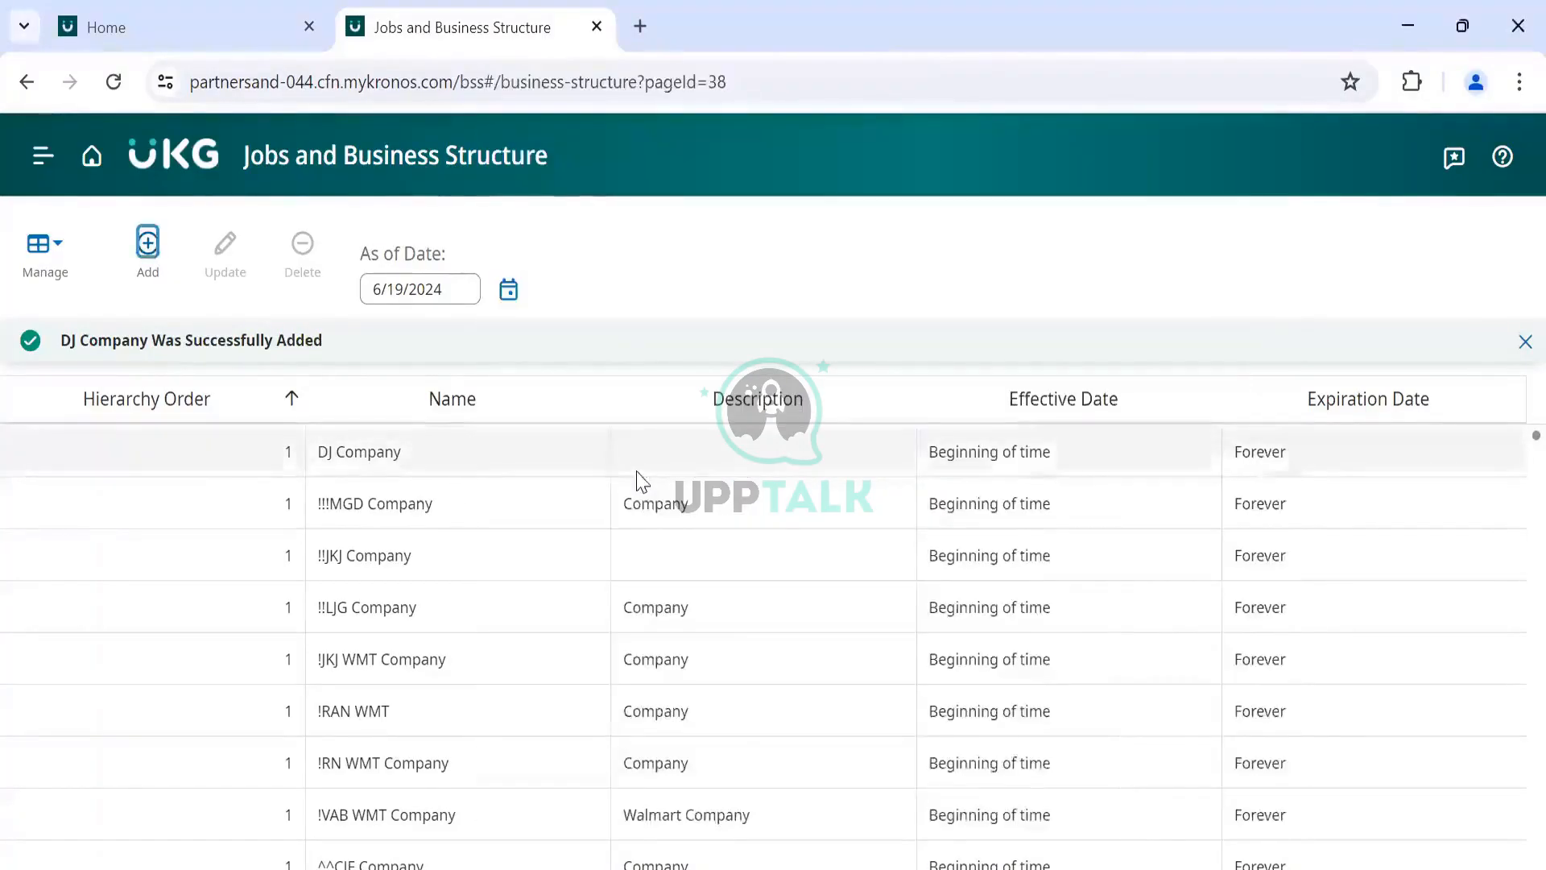
click(149, 244)
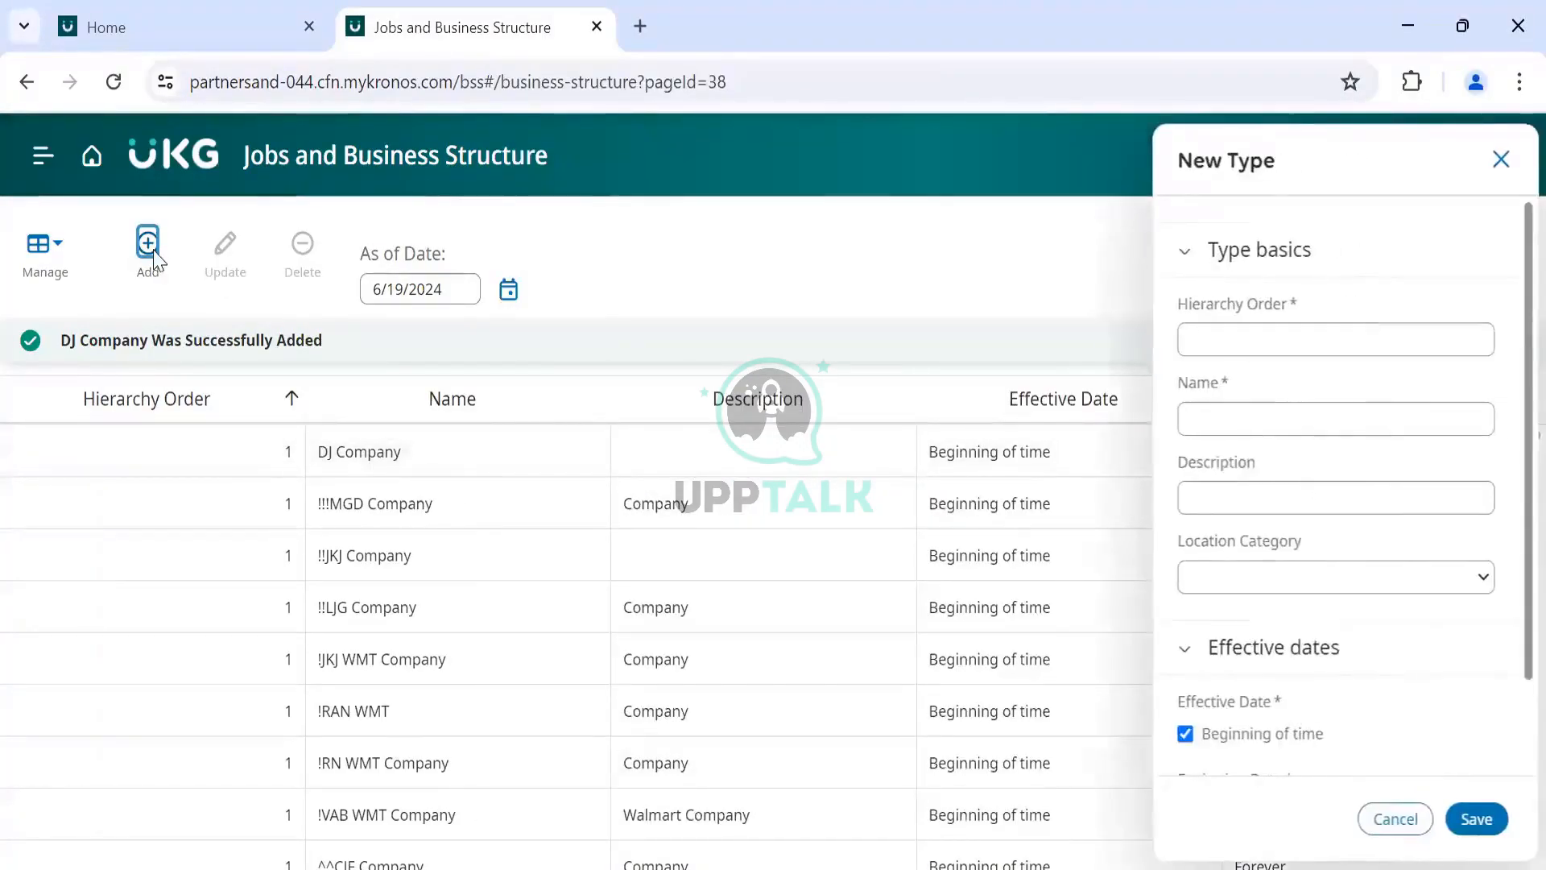
click(1264, 342)
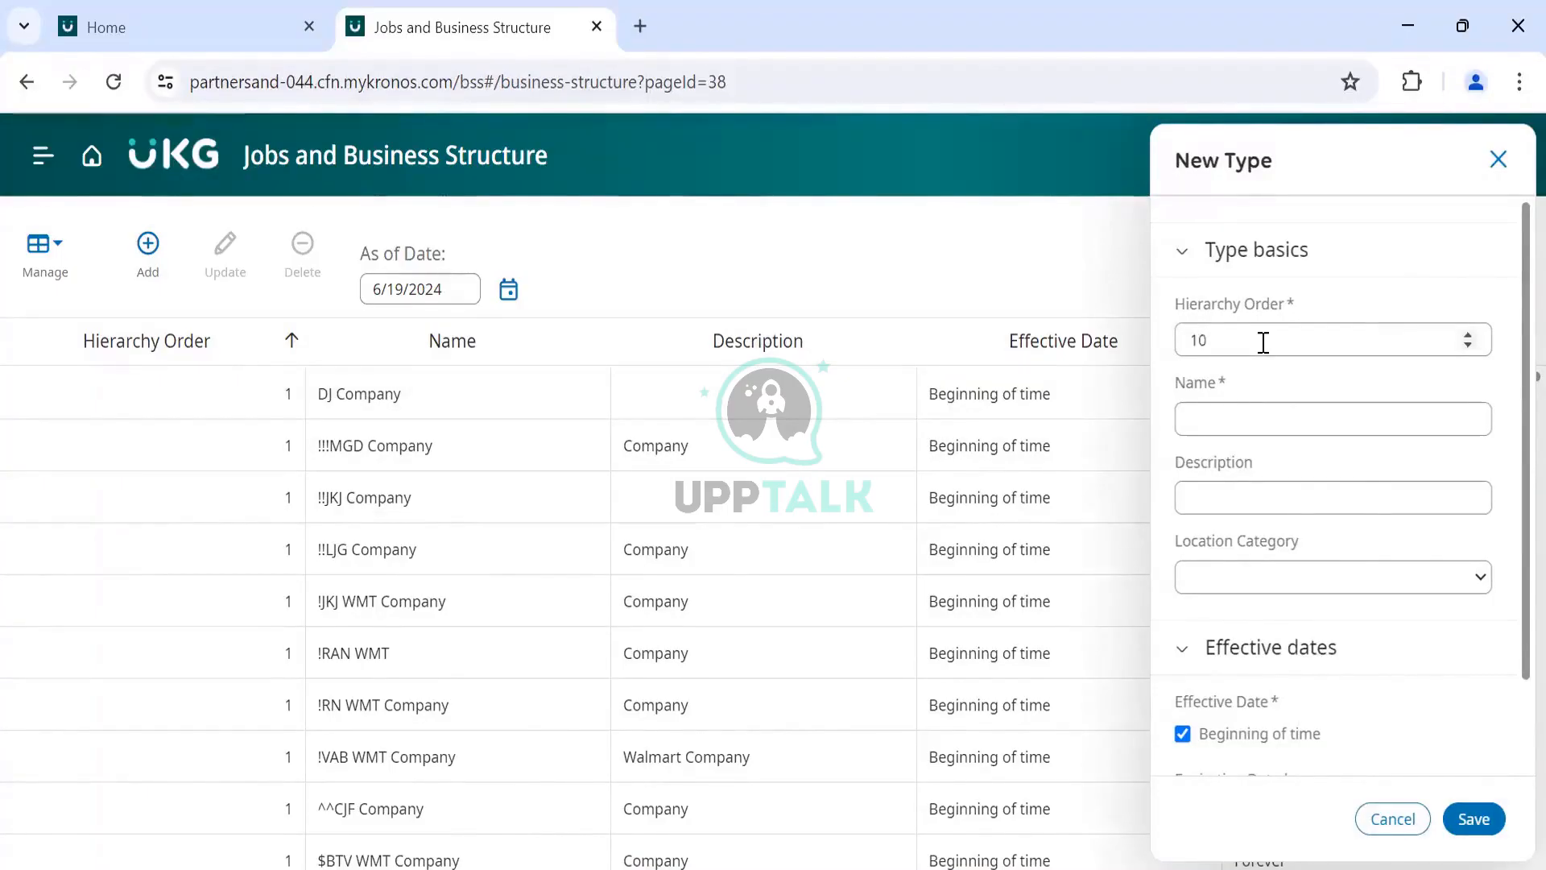
click(1261, 414)
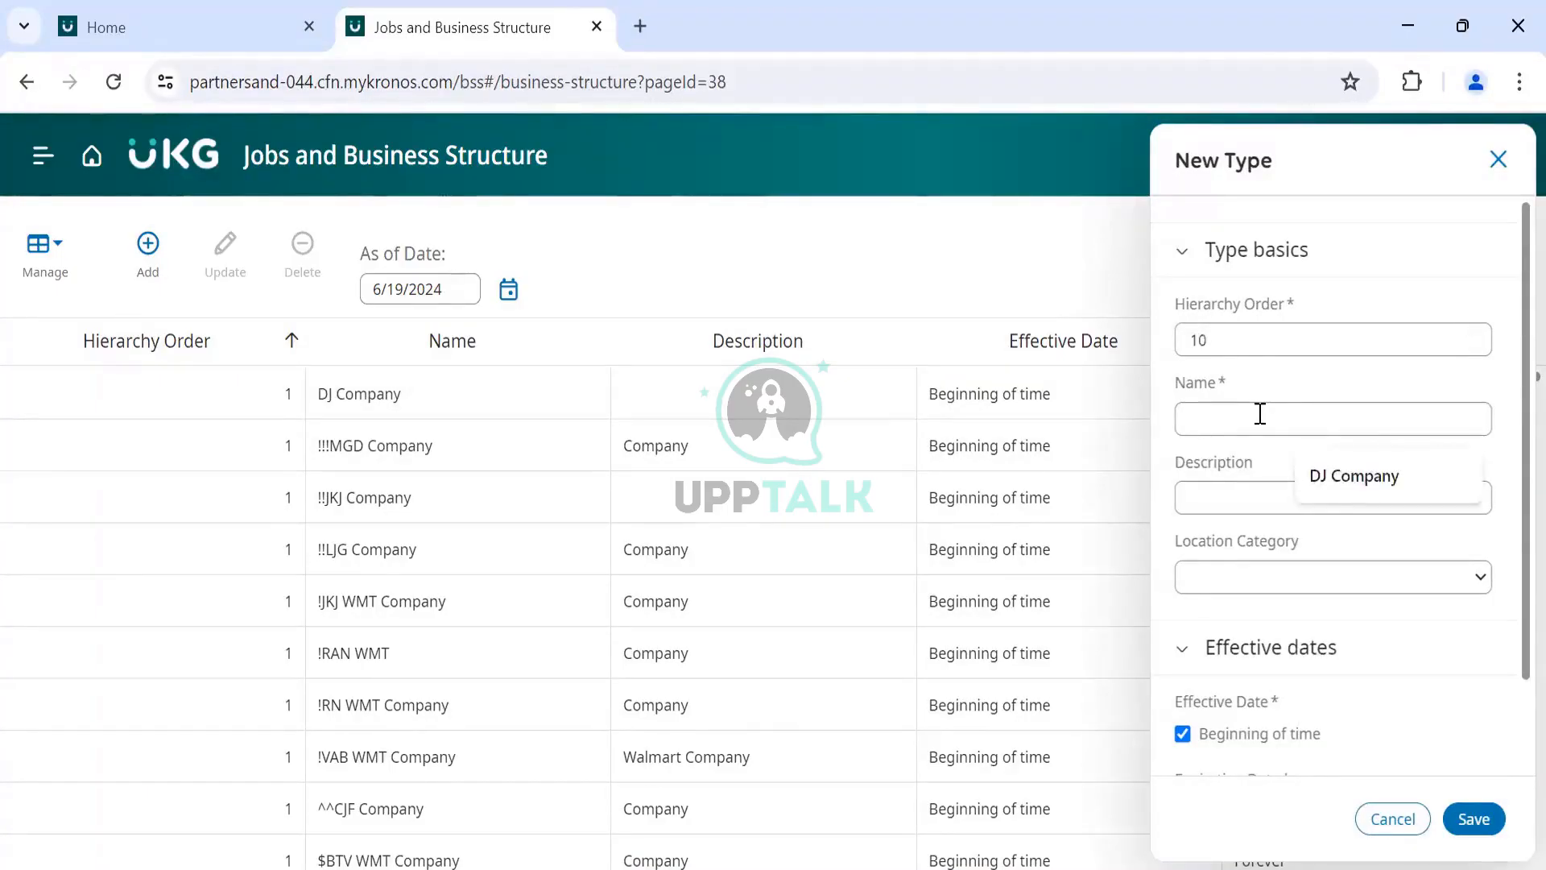
text(DJ country)
key(Left)
key(Left)
key(Left)
key(Left)
key(Left)
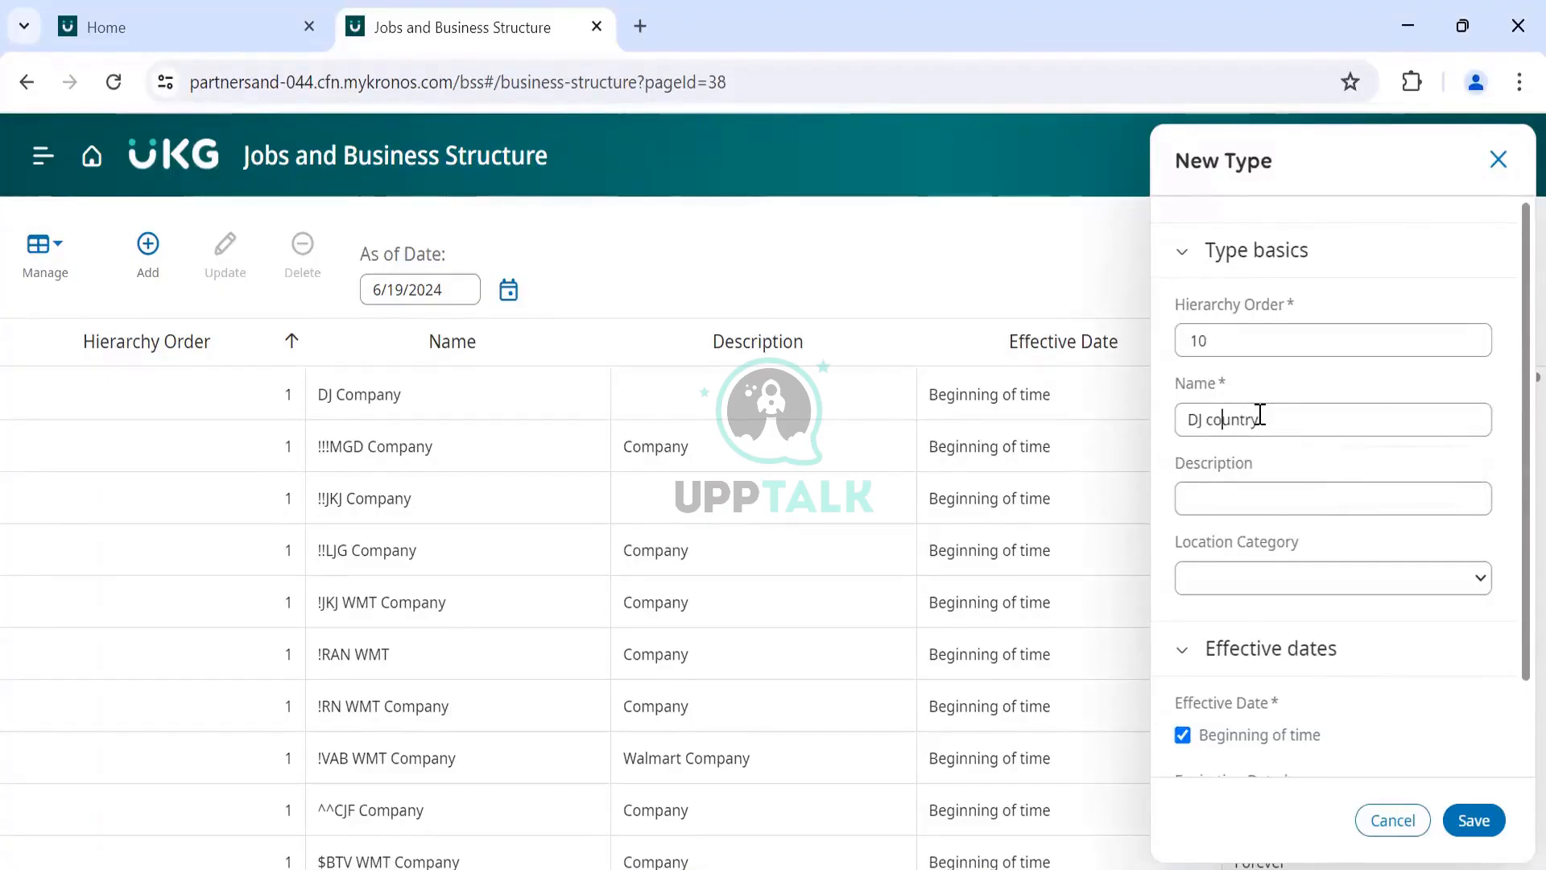
key(Left)
key(BackSpace)
text(C)
scroll(1332, 552, down, 1)
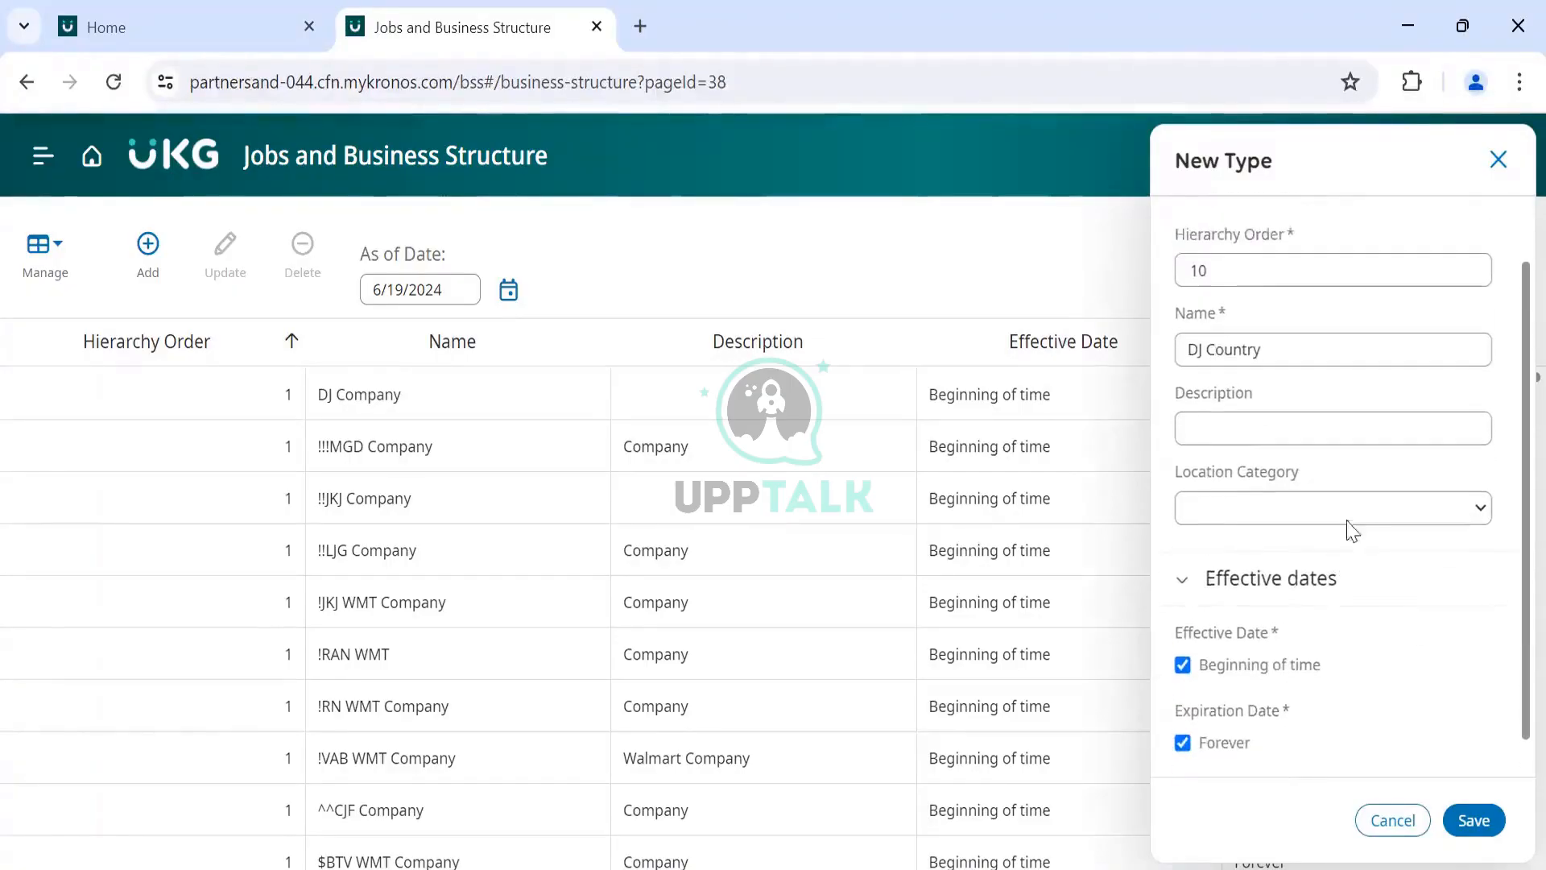
click(1473, 820)
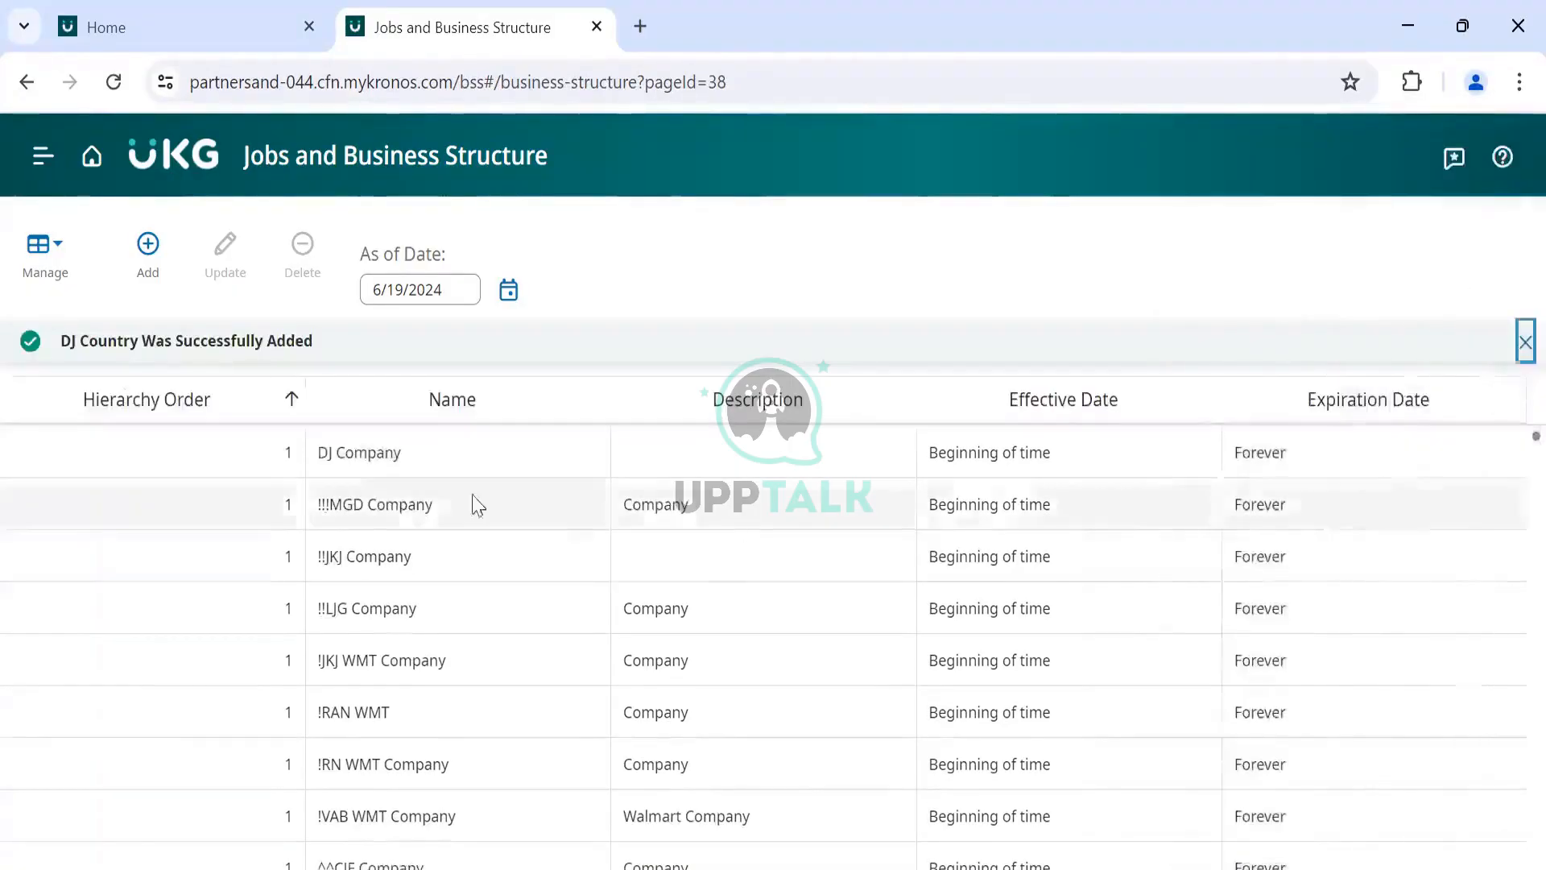
Step: Create and save a new location type named DJ States with hierarchy order 20
click(149, 248)
click(1248, 337)
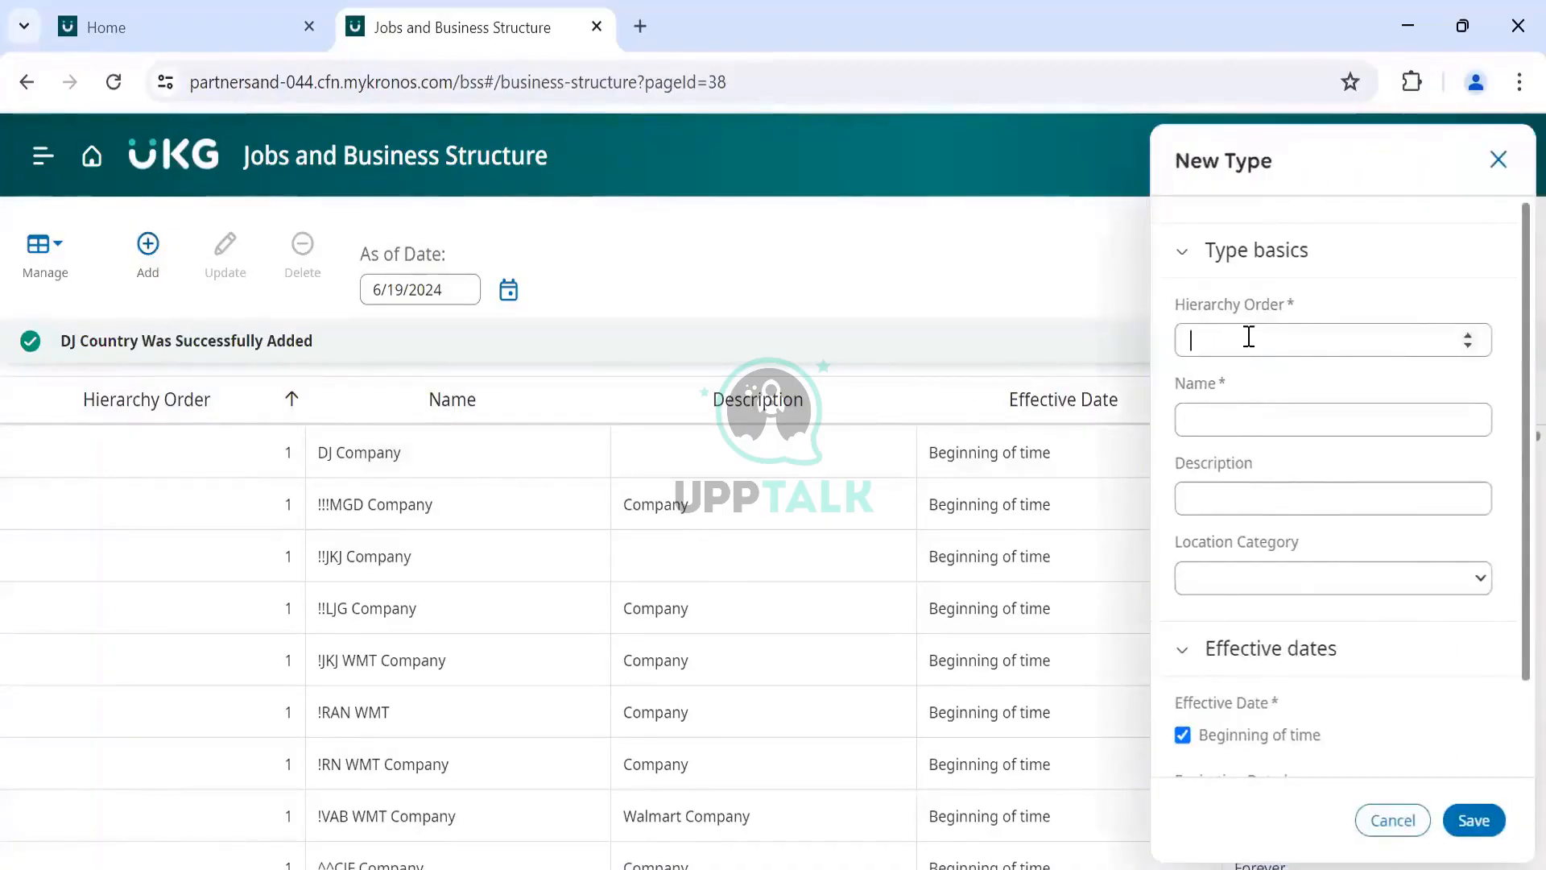
text(20)
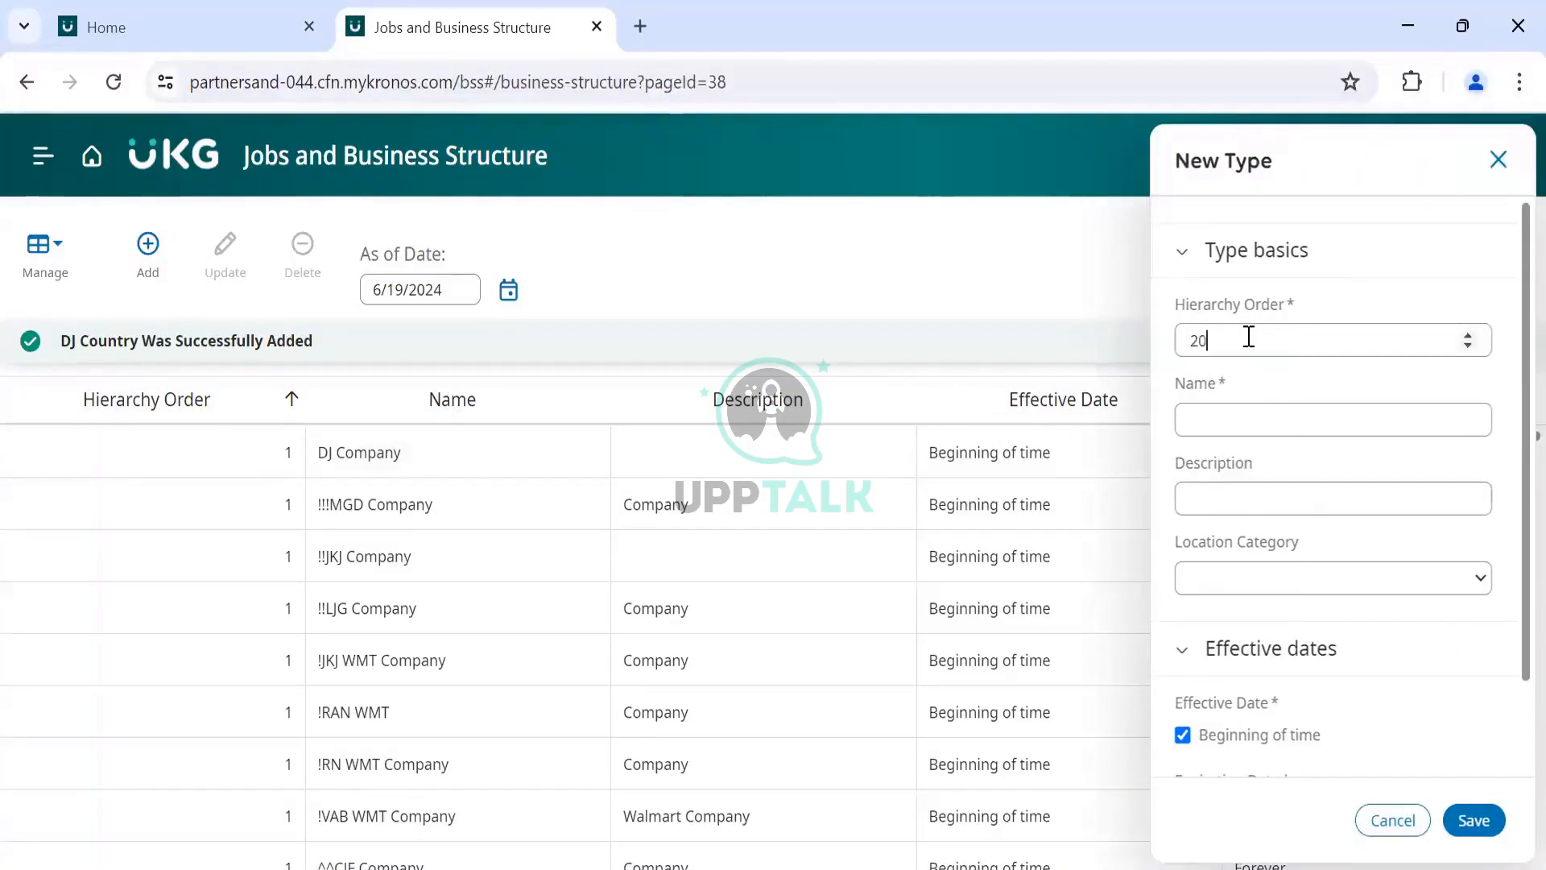
click(1236, 418)
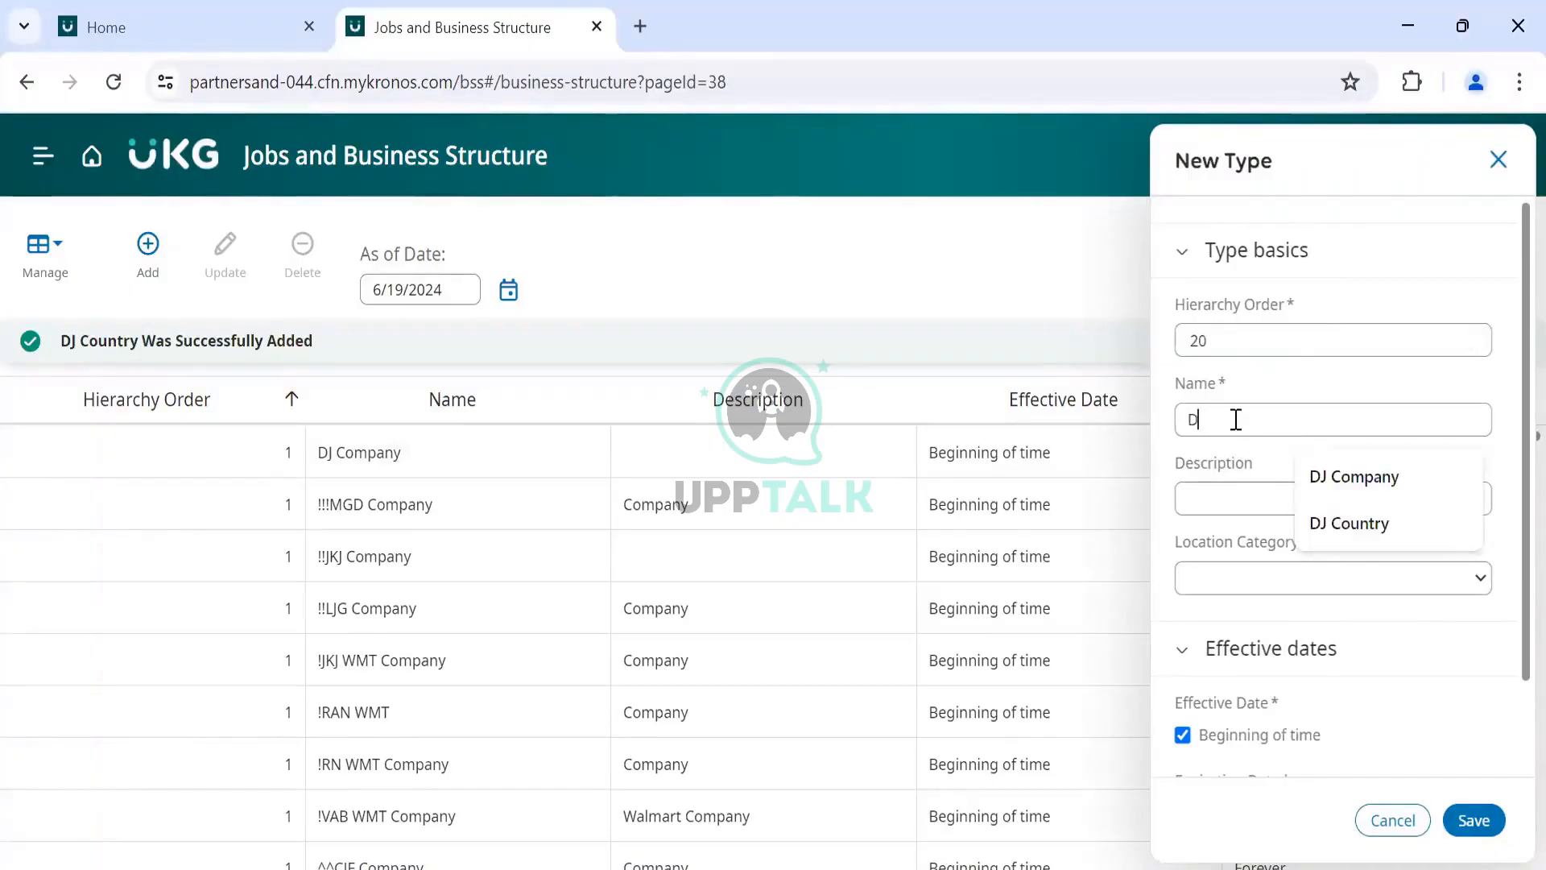
text(DJ Stat)
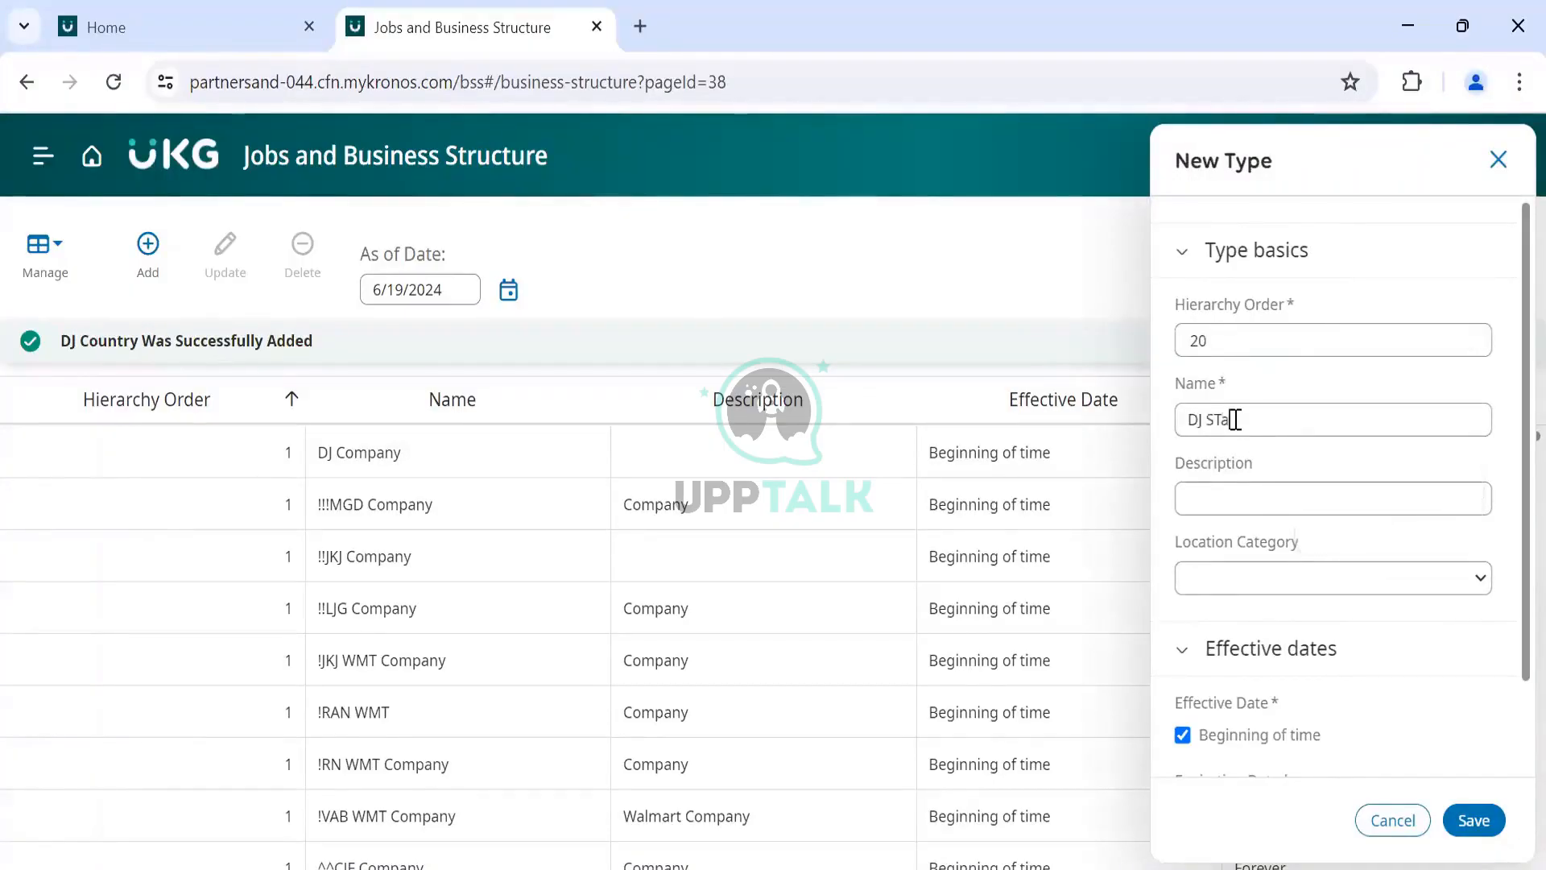
text(es)
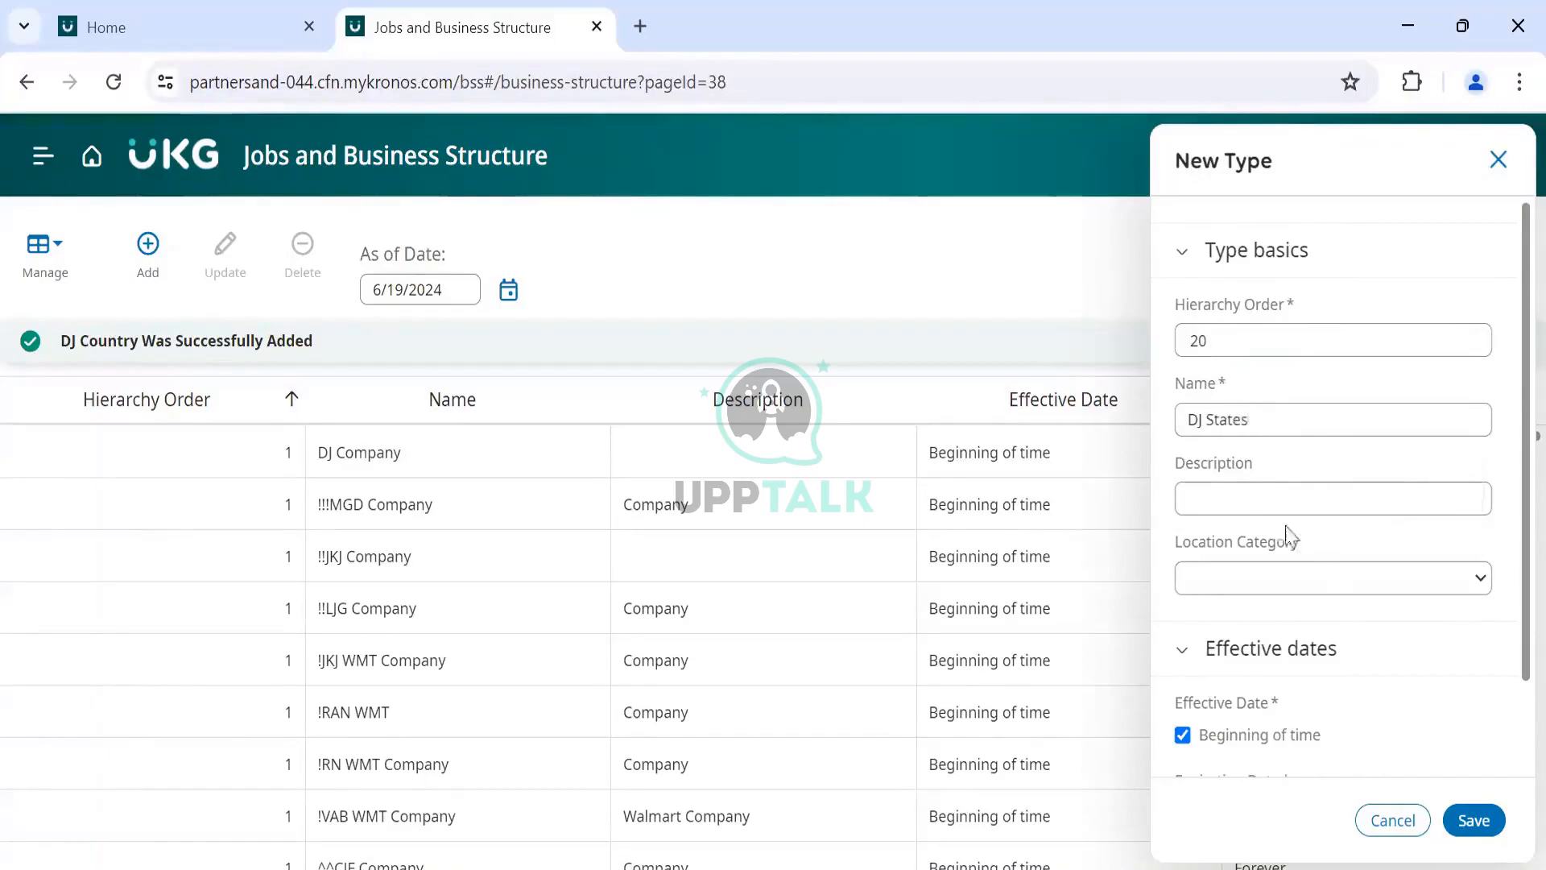
click(1465, 819)
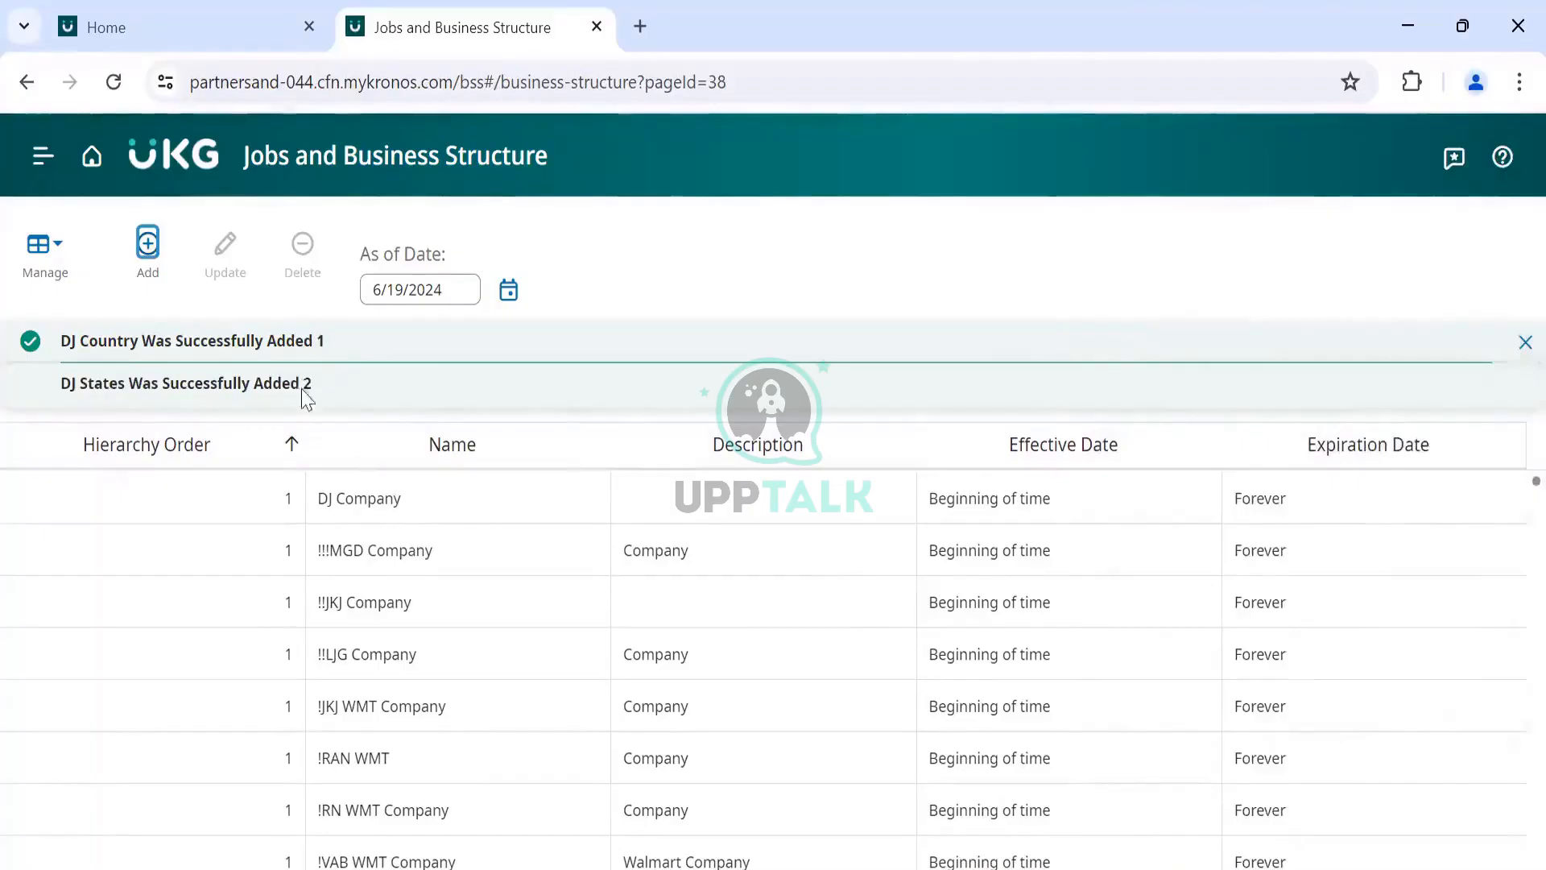
click(148, 246)
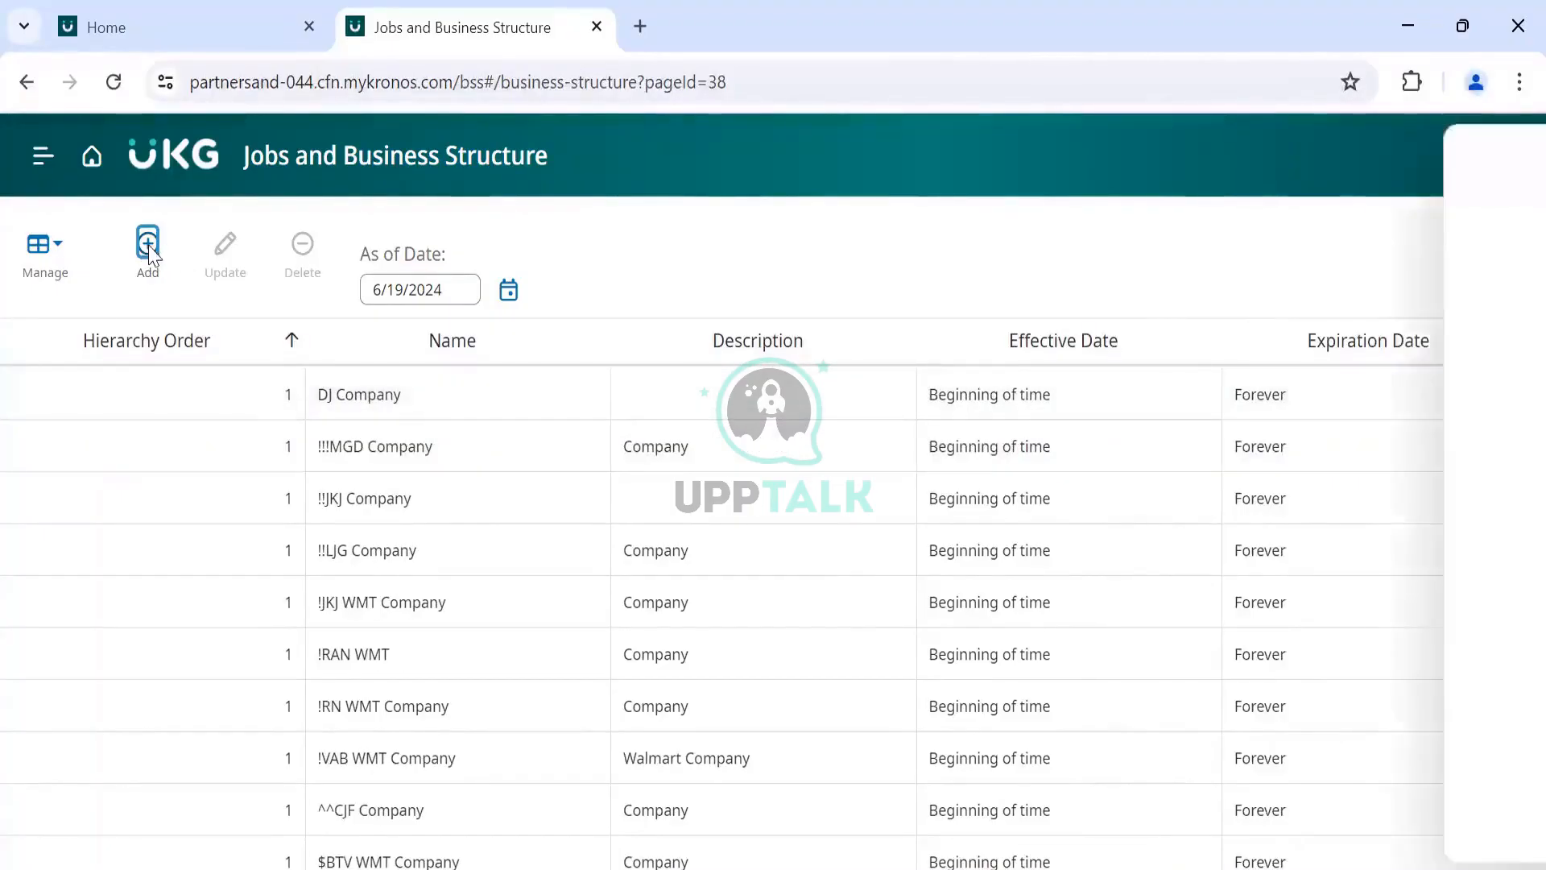
click(1263, 333)
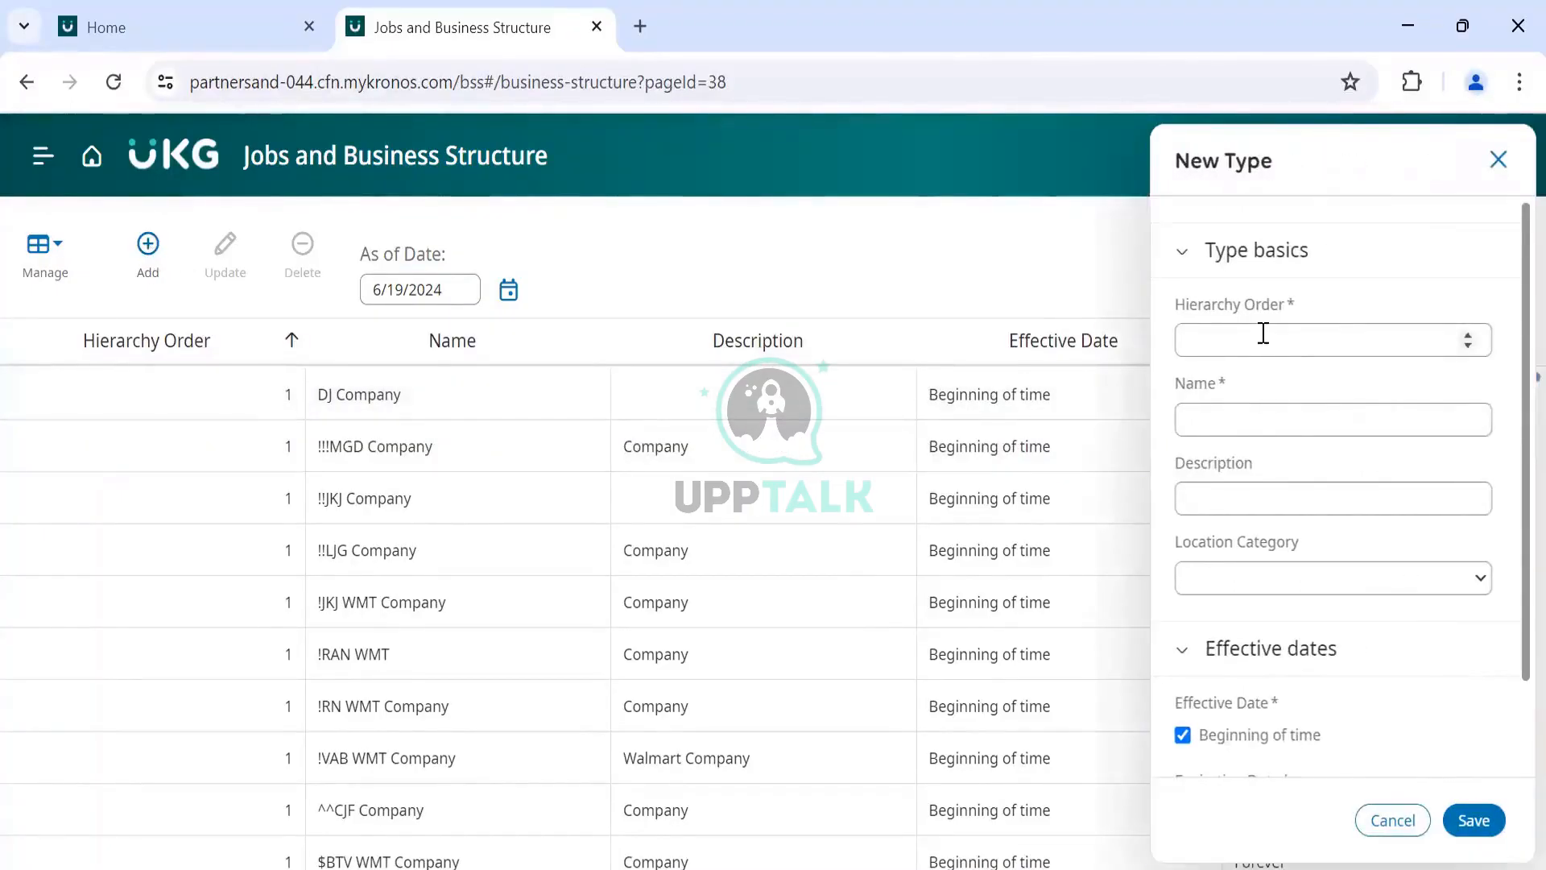
text(40)
key(Tab)
text(DJ)
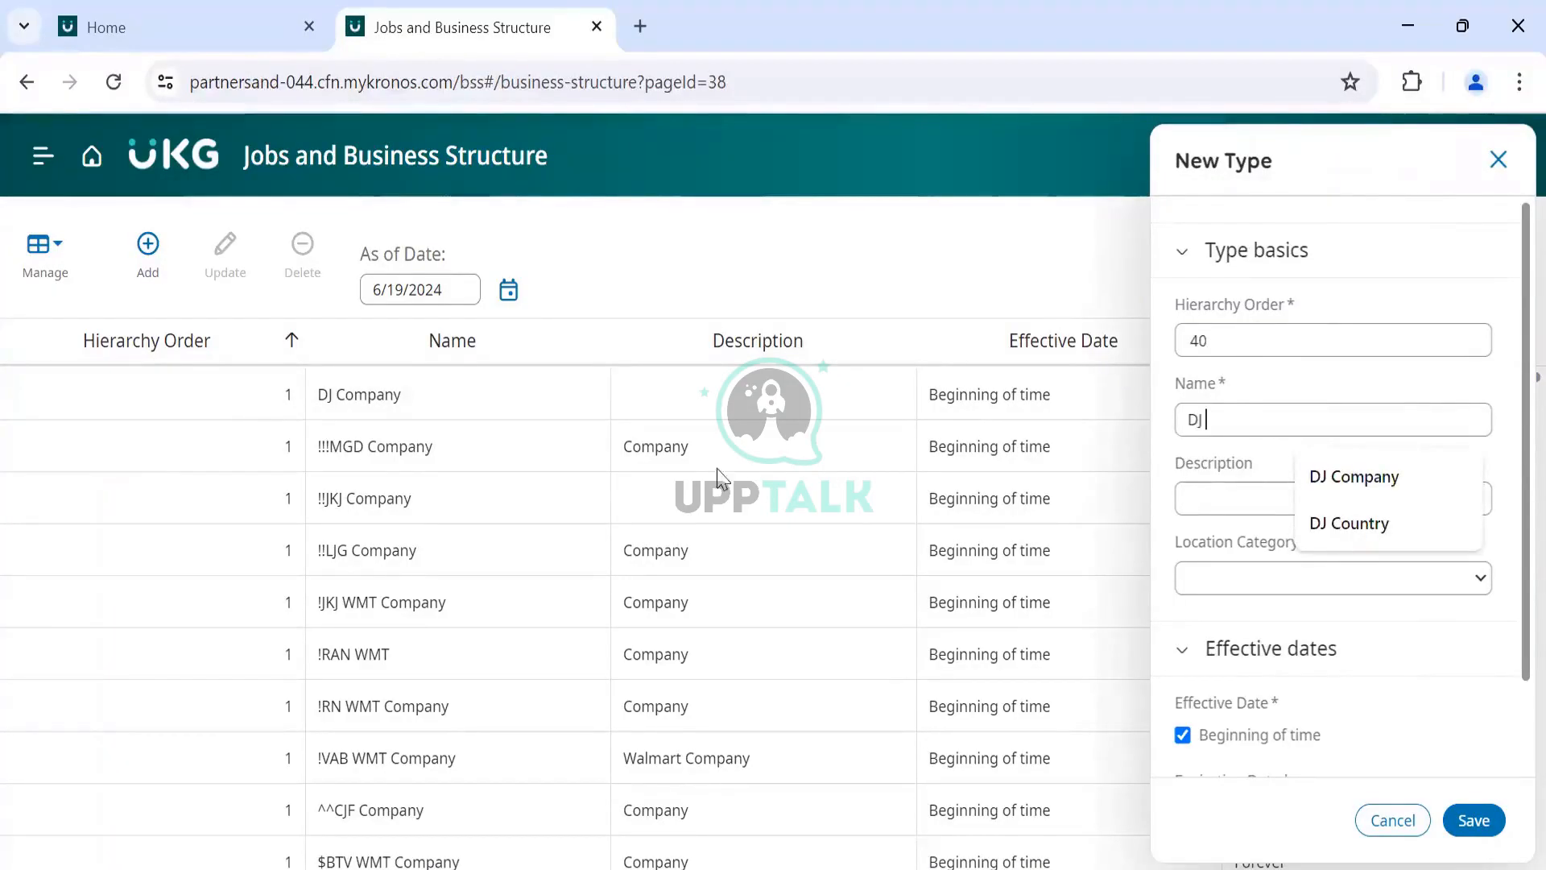
click(947, 263)
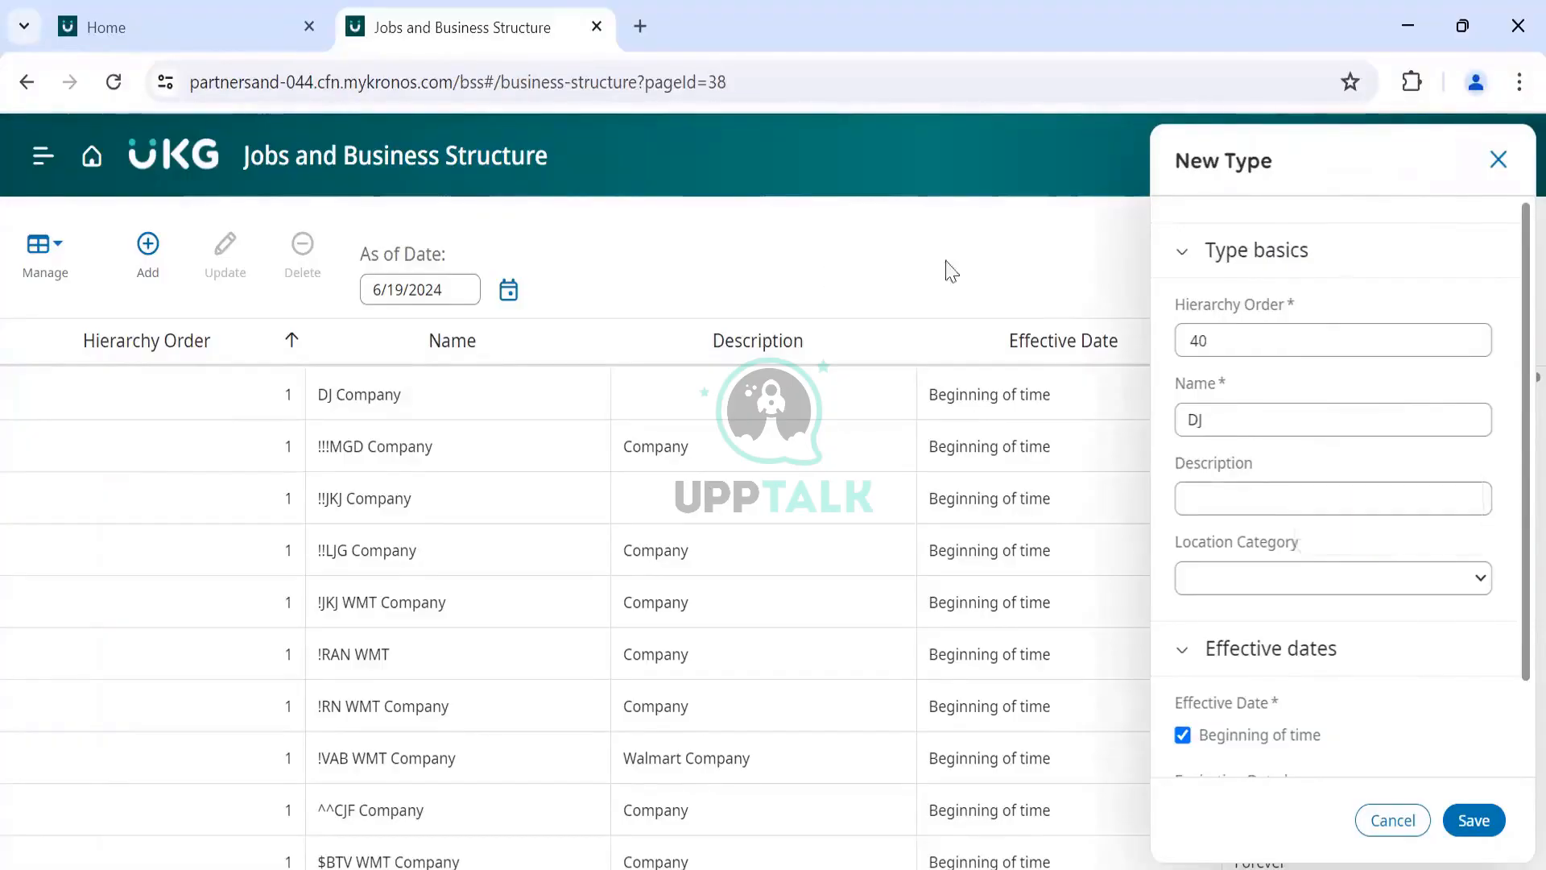
click(1498, 159)
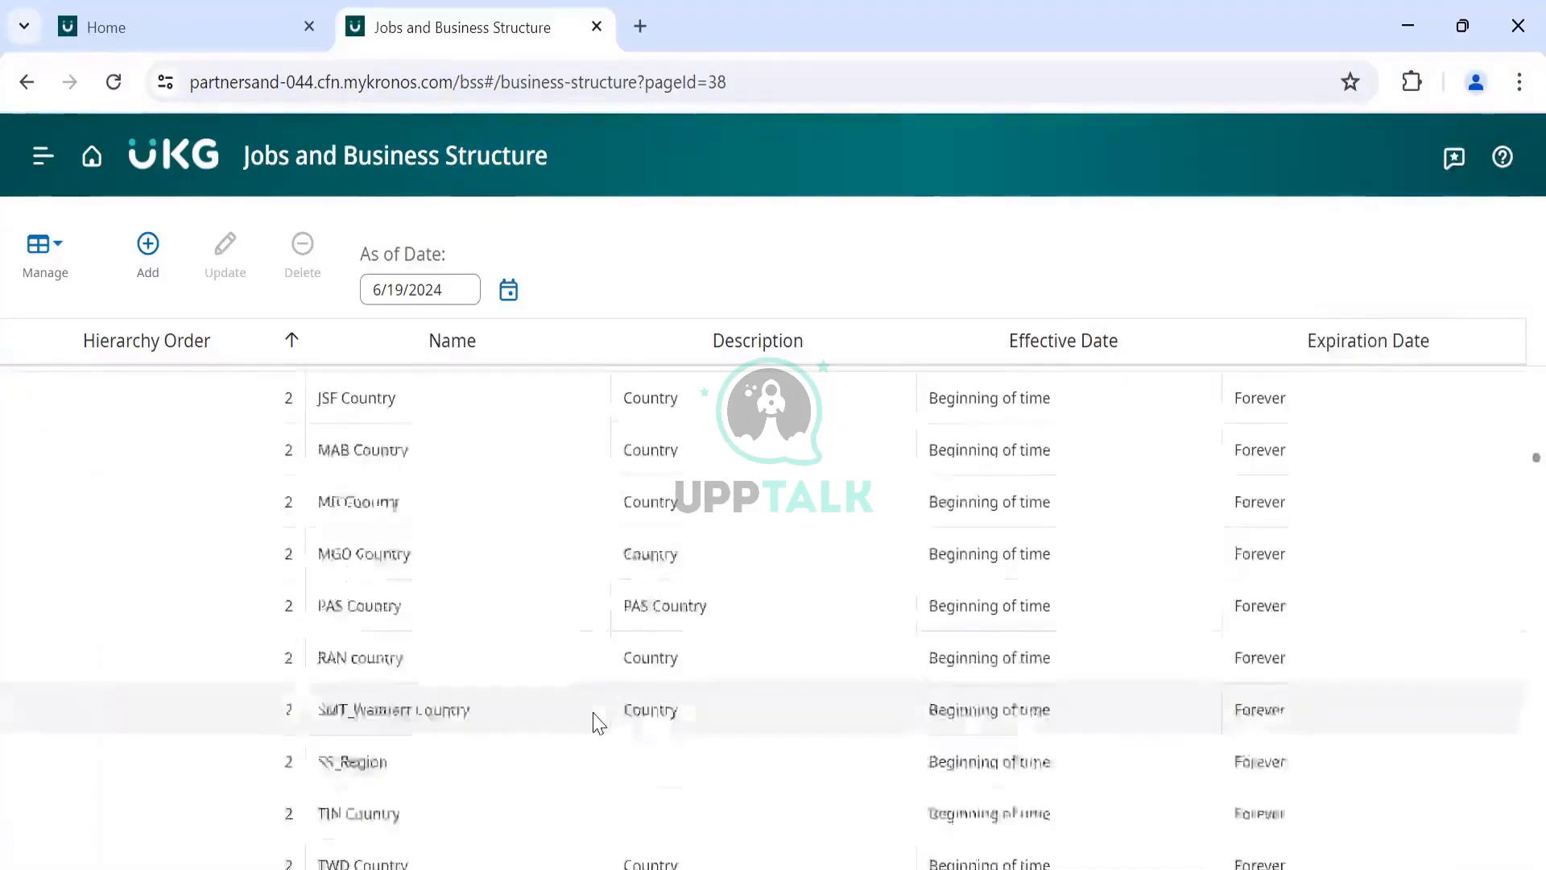
Step: Look through the location types by hierarchy order and locate DJ States among the existing entries
scroll(599, 723, down, 15)
scroll(598, 723, down, 20)
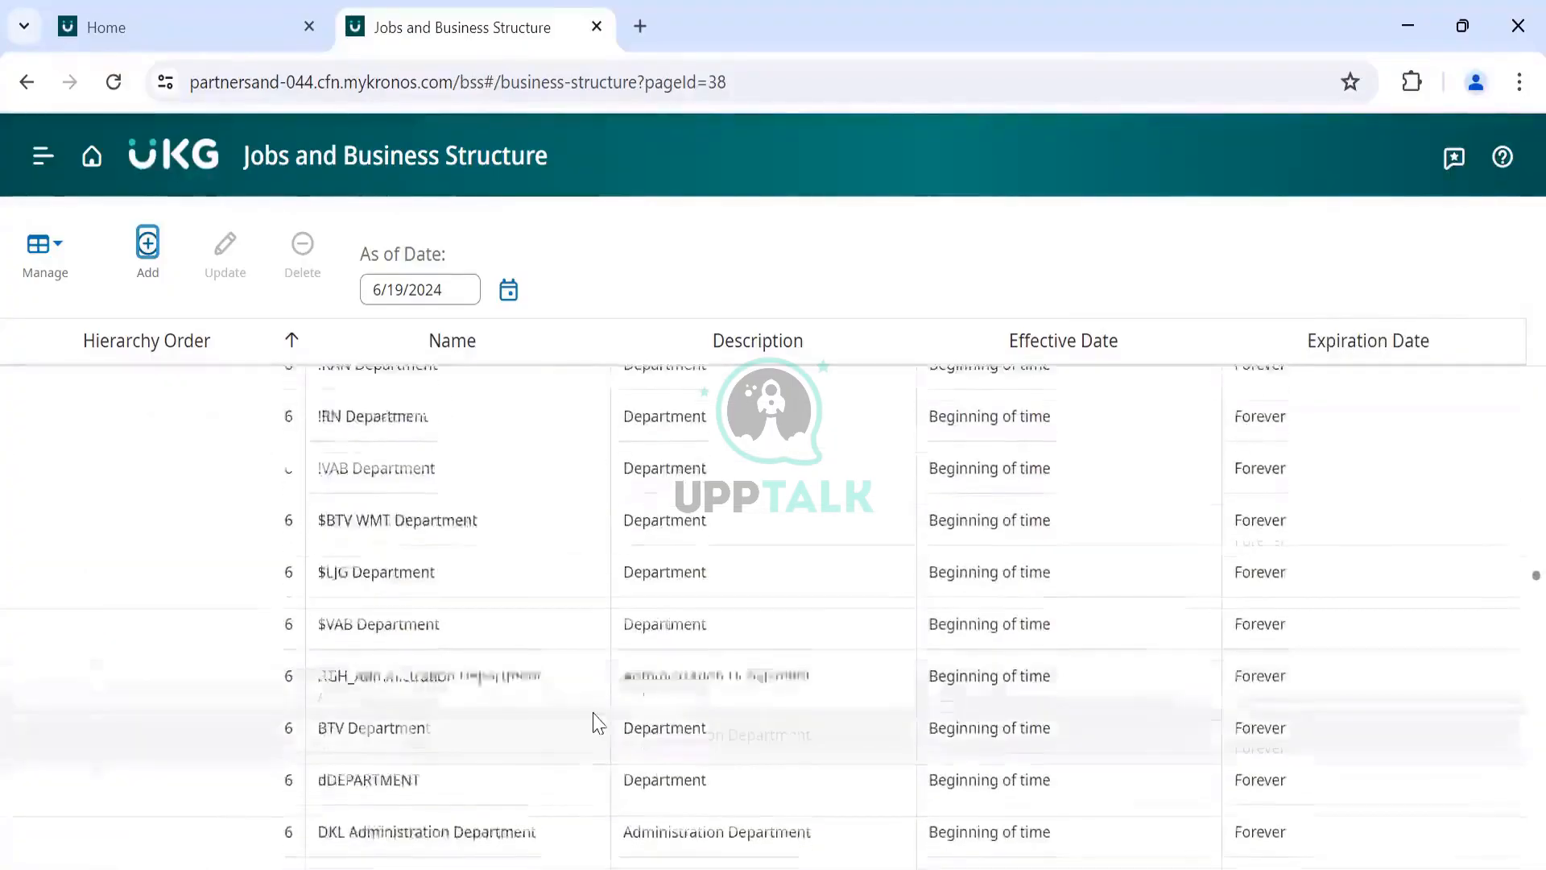
scroll(598, 722, down, 15)
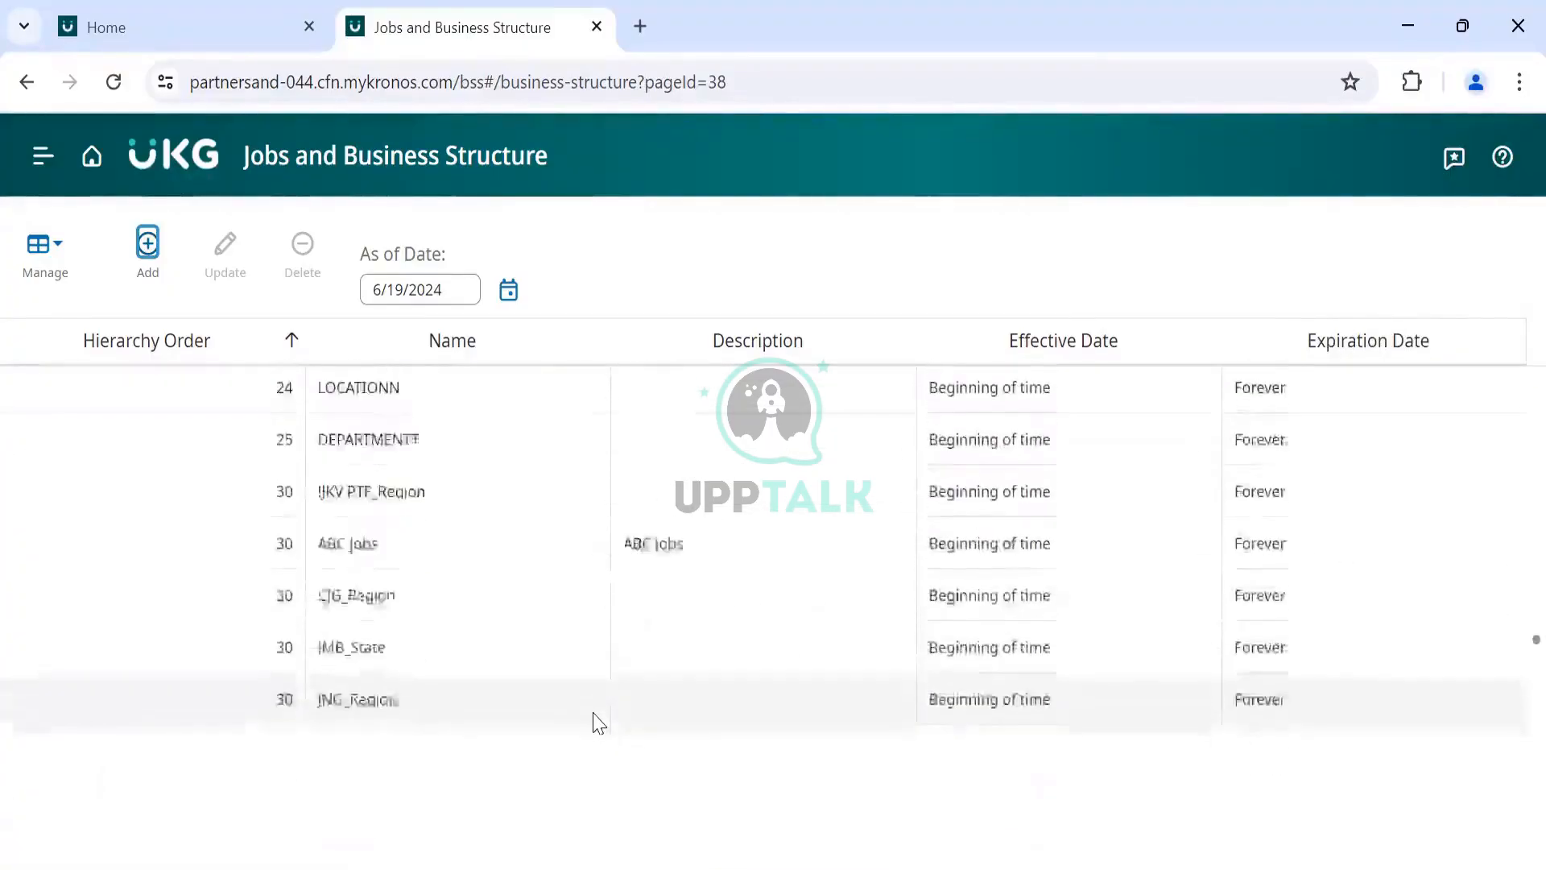
scroll(598, 722, down, 5)
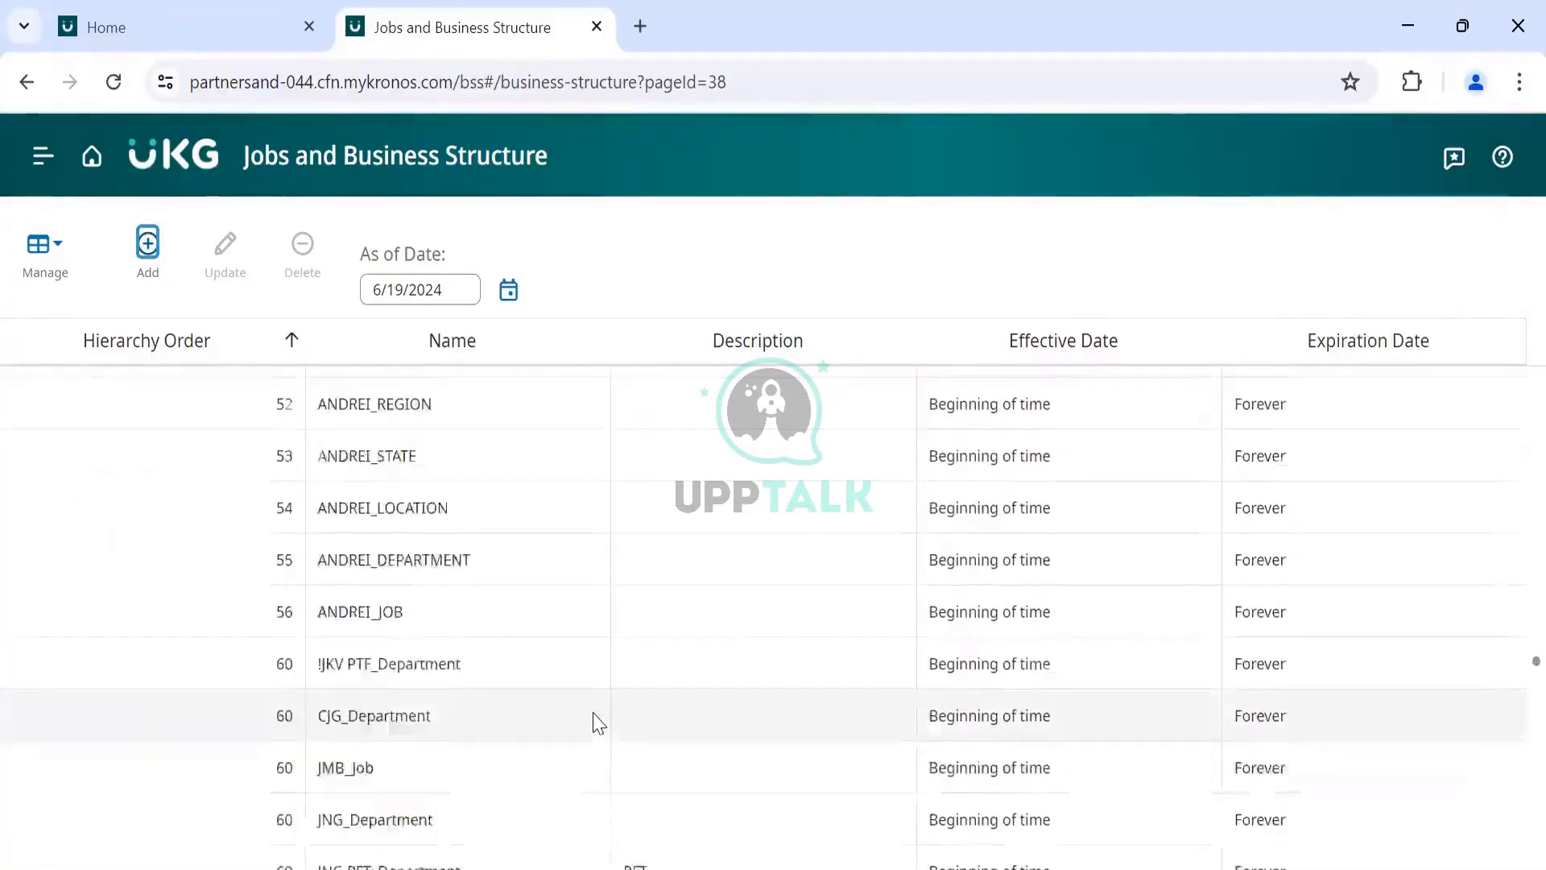
scroll(598, 723, up, 15)
scroll(596, 723, down, 1)
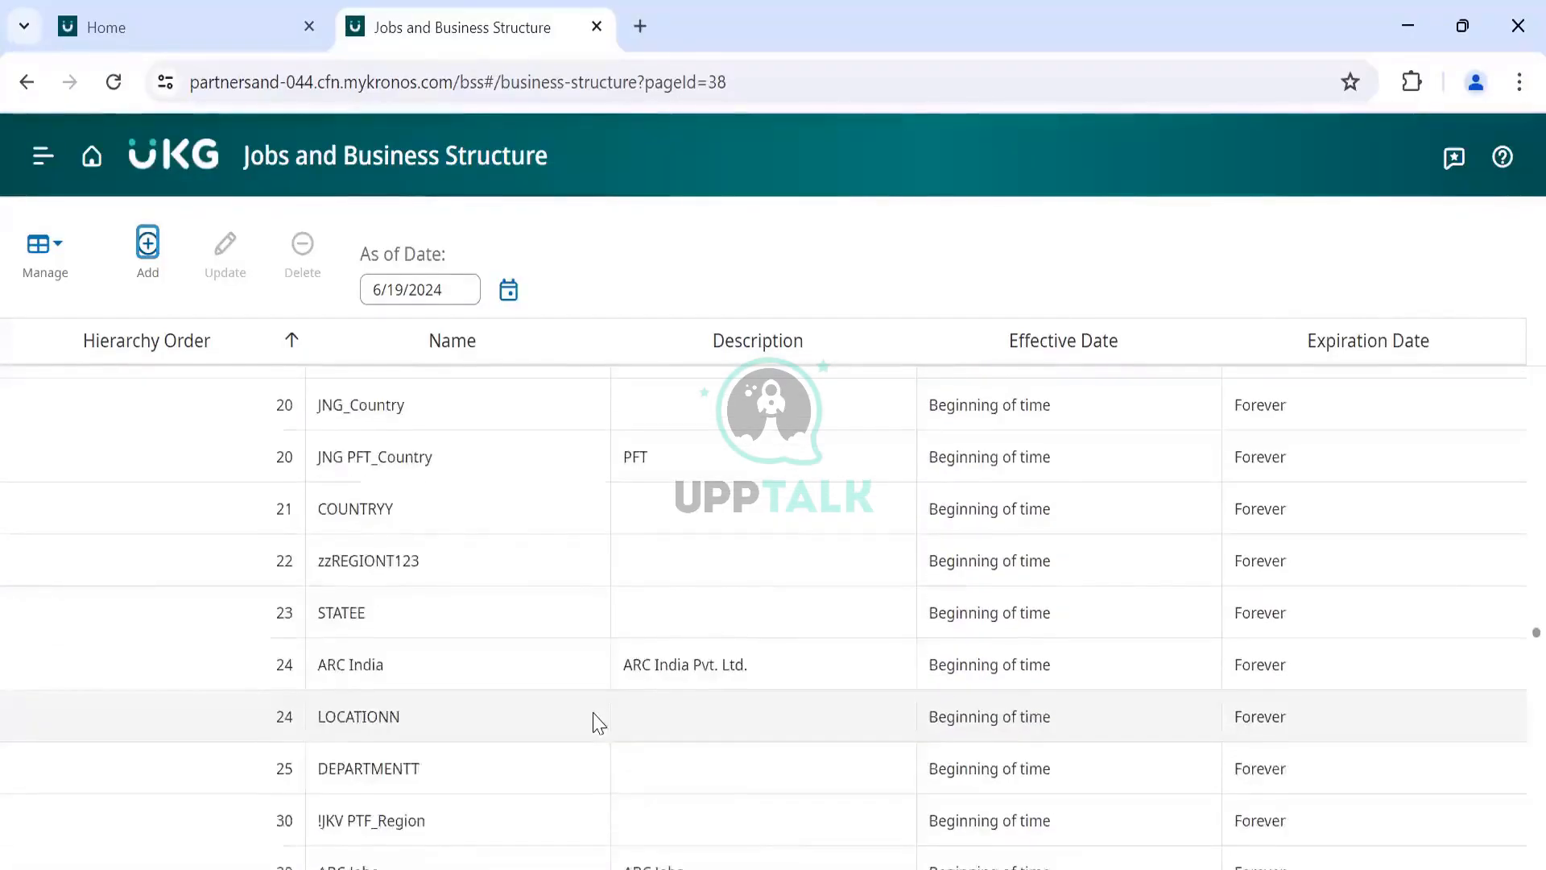
scroll(466, 774, down, 5)
scroll(467, 775, down, 2)
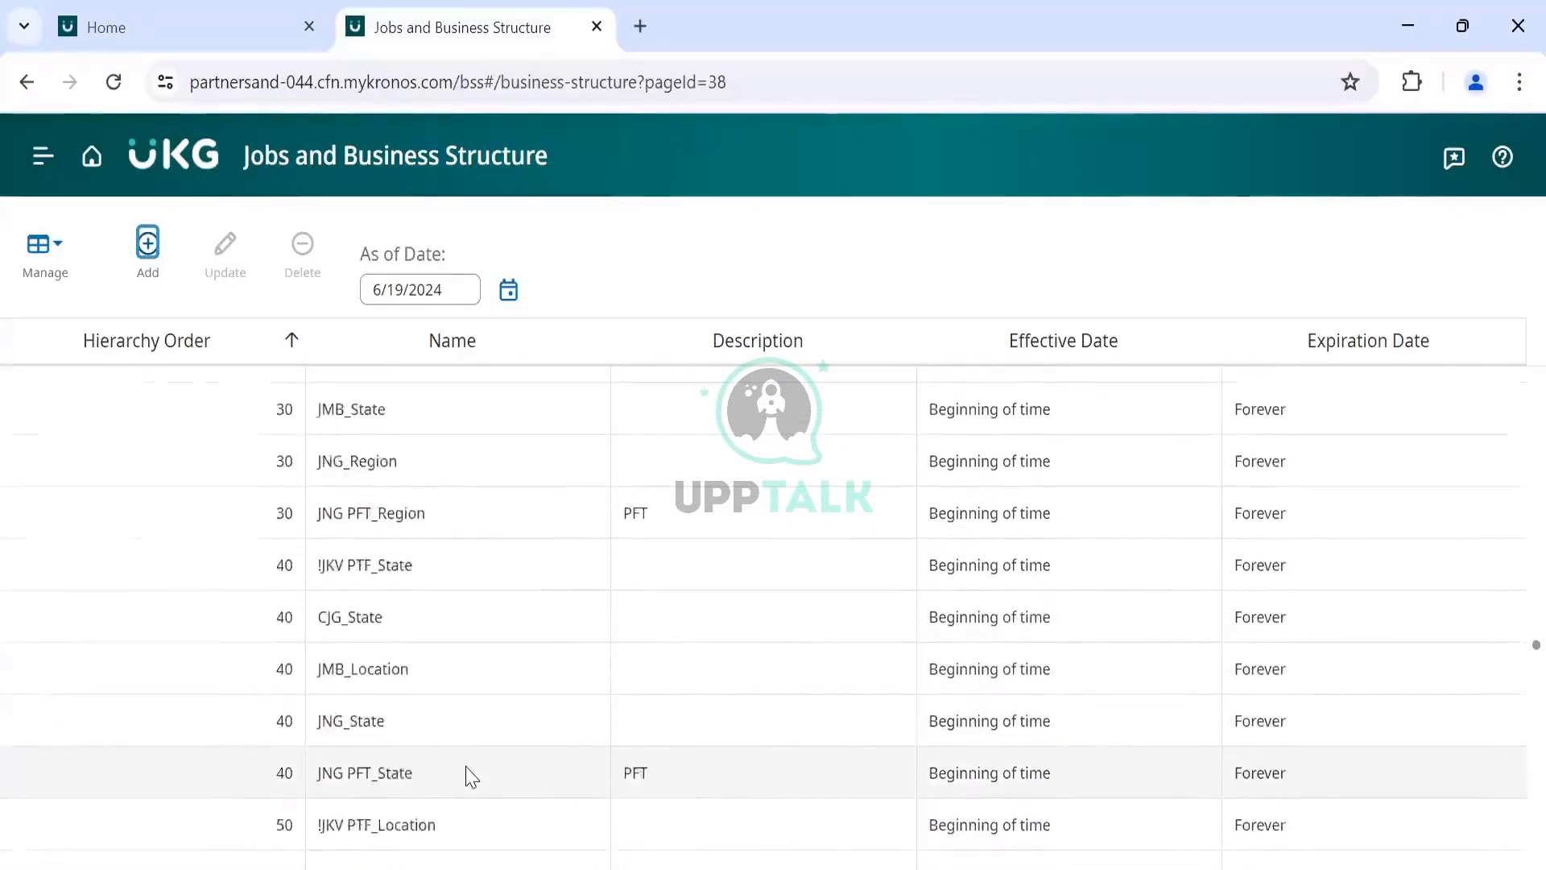
scroll(466, 774, up, 5)
scroll(404, 599, up, 8)
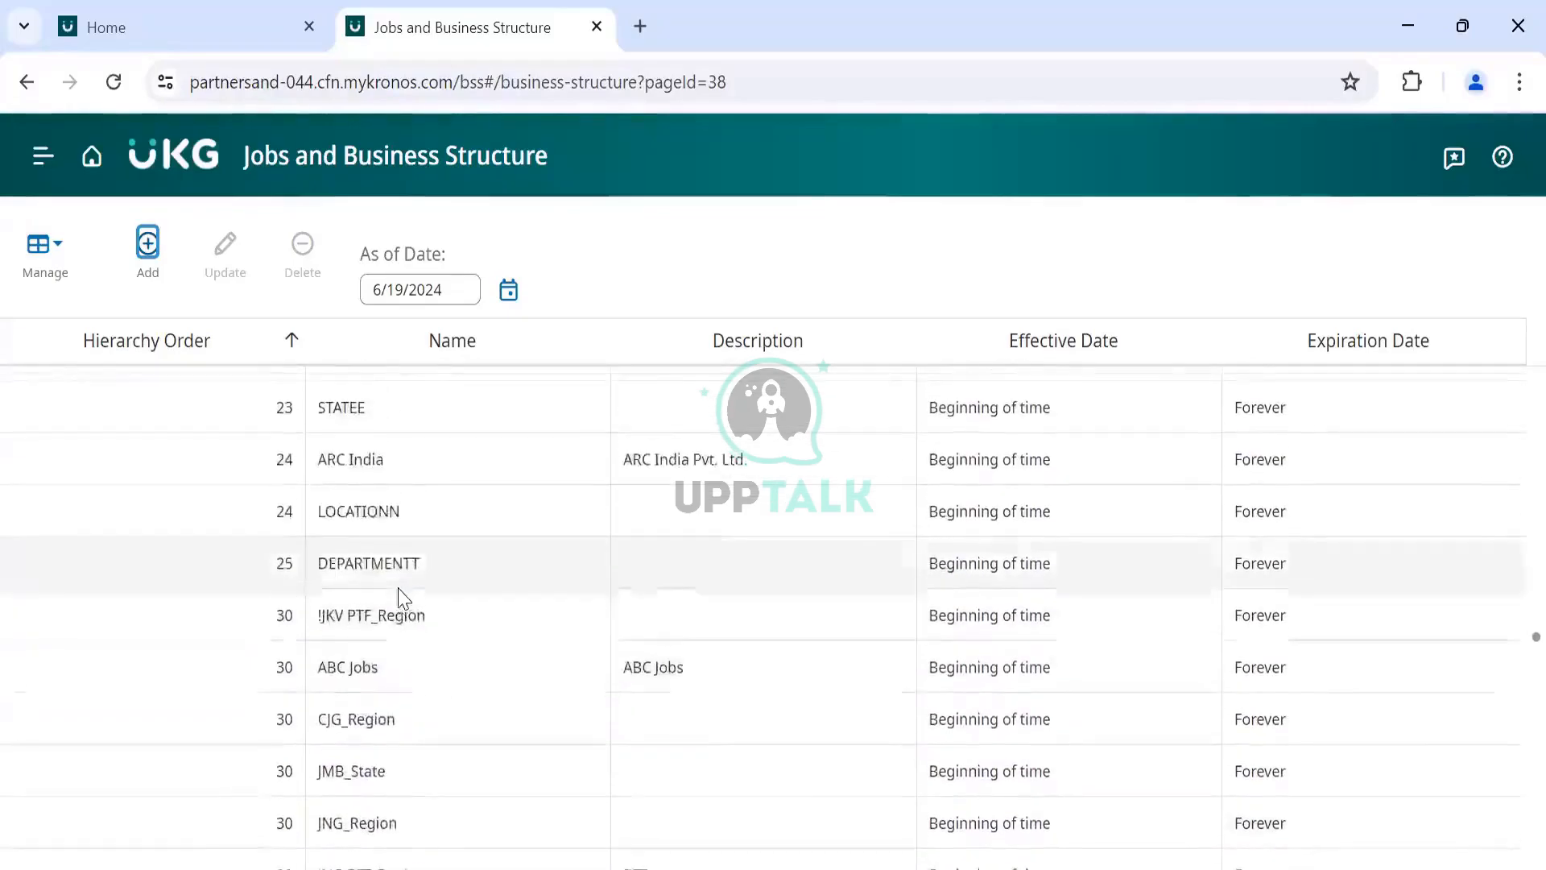
scroll(407, 588, up, 6)
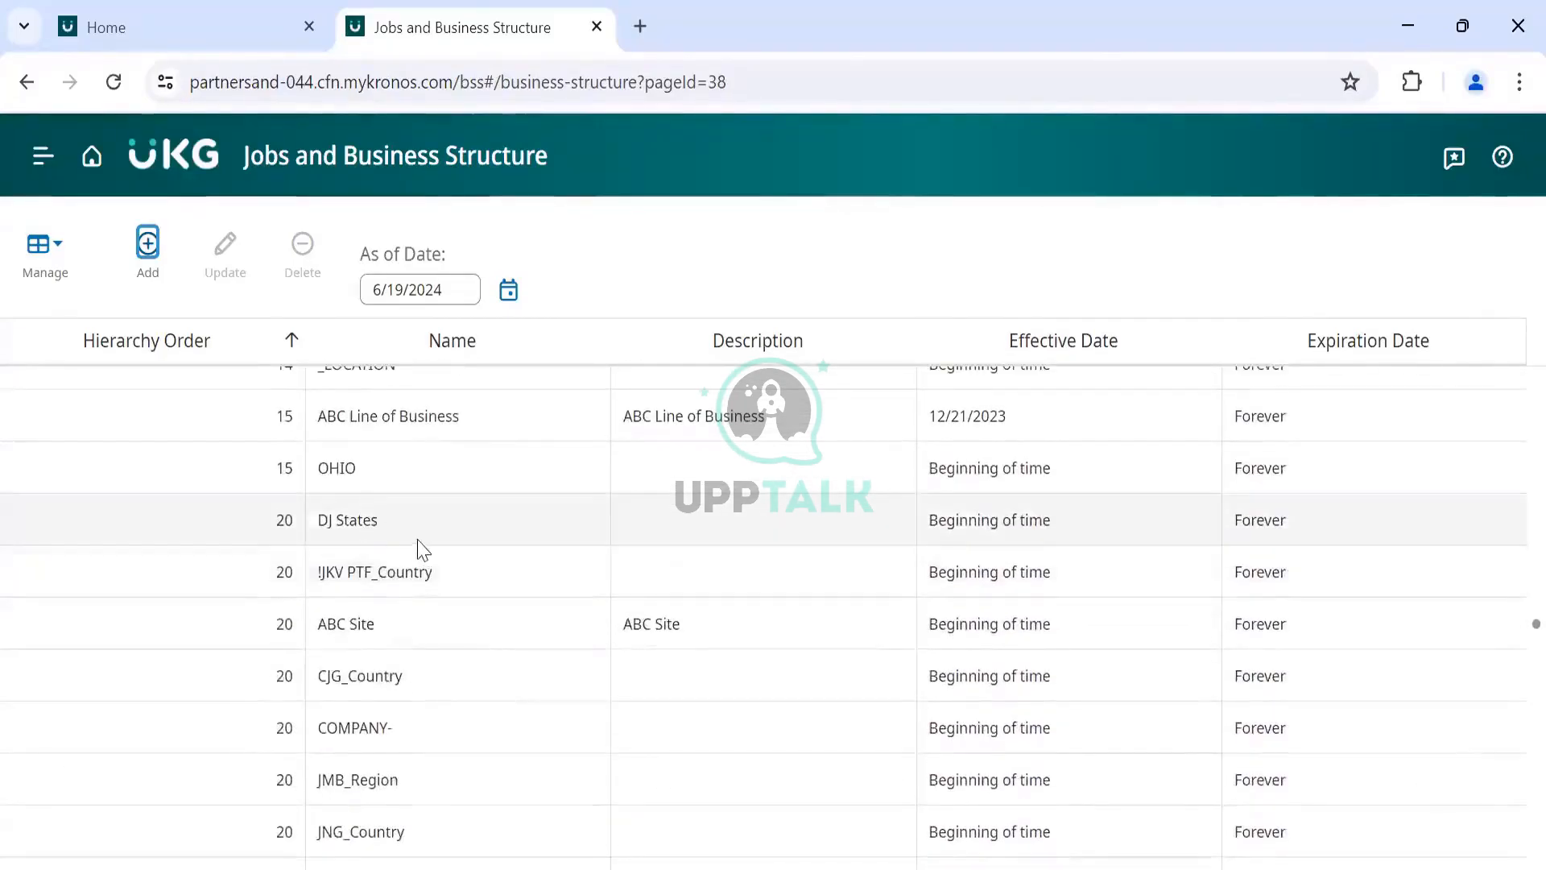
Step: Examine the location types with higher hierarchy orders, then switch to Notepad to consult the business structure notes
scroll(424, 550, down, 10)
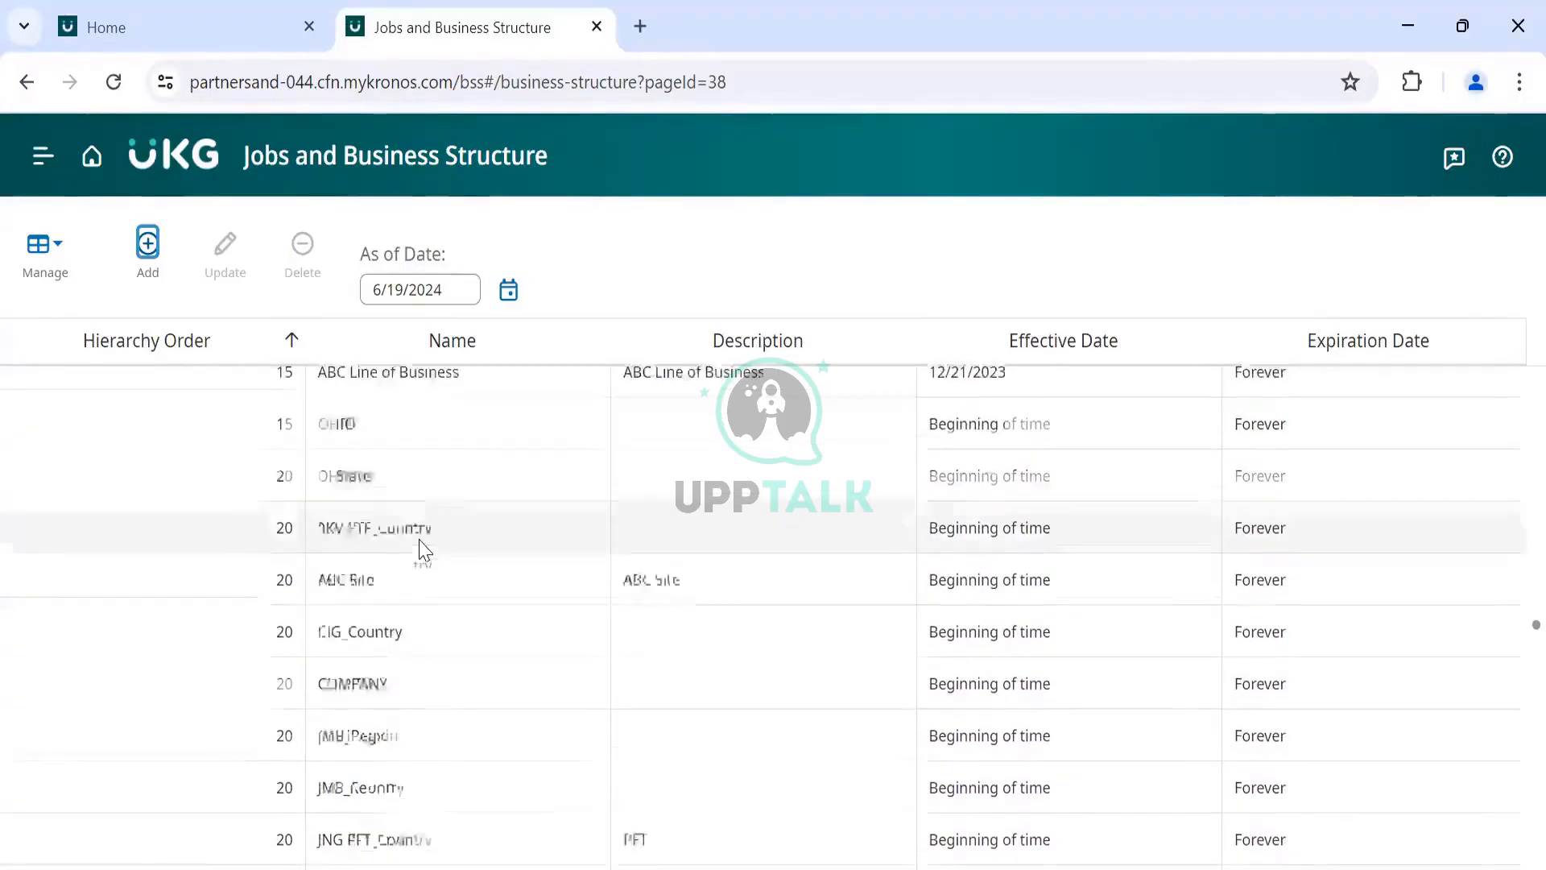
scroll(424, 550, down, 5)
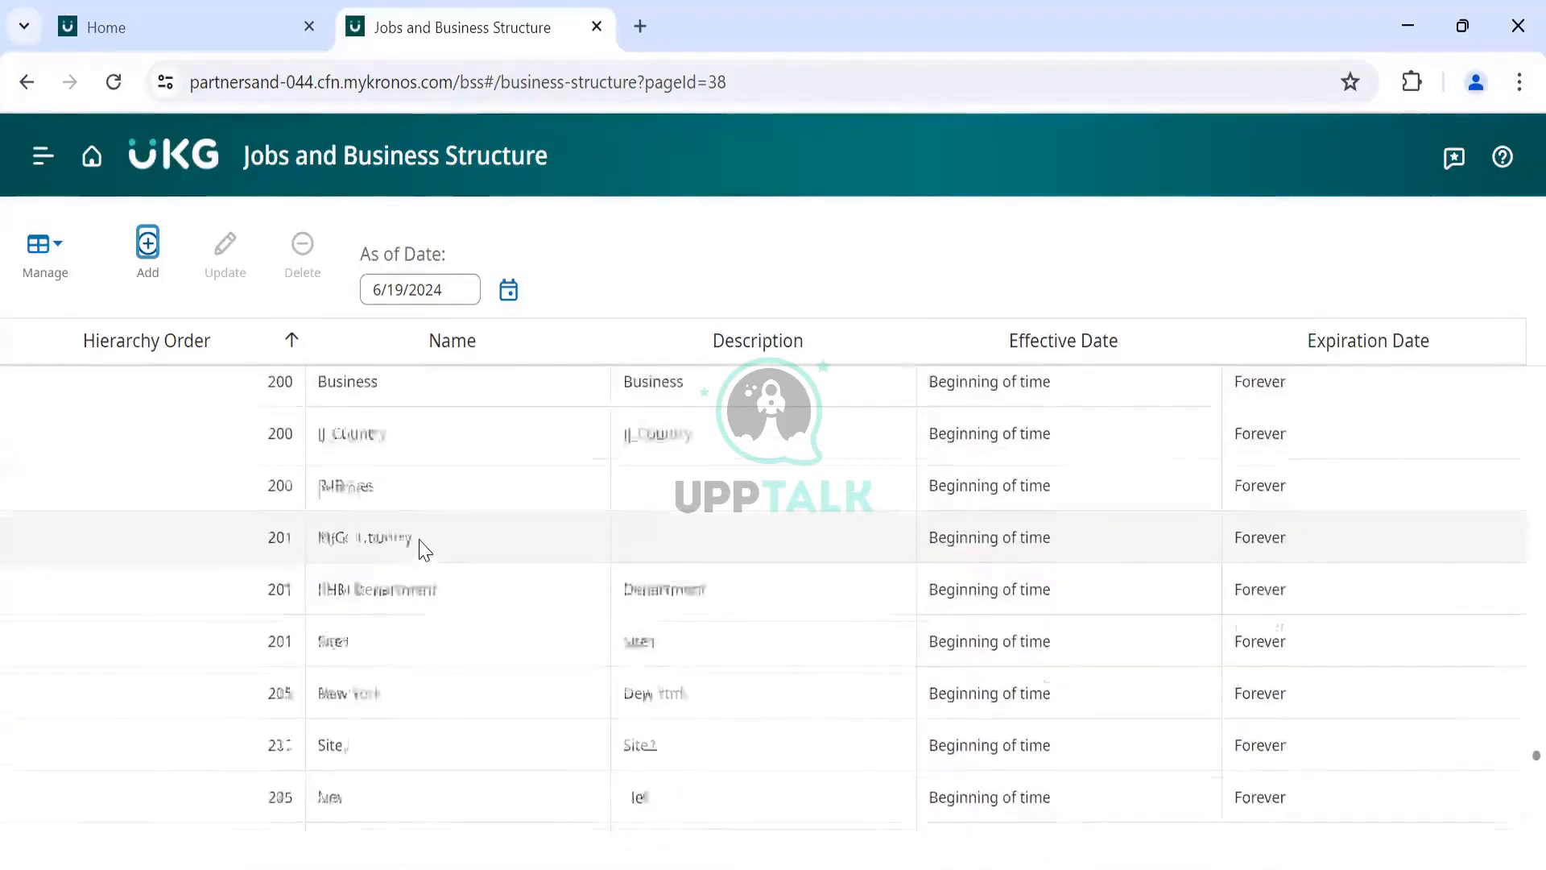
scroll(424, 550, down, 6)
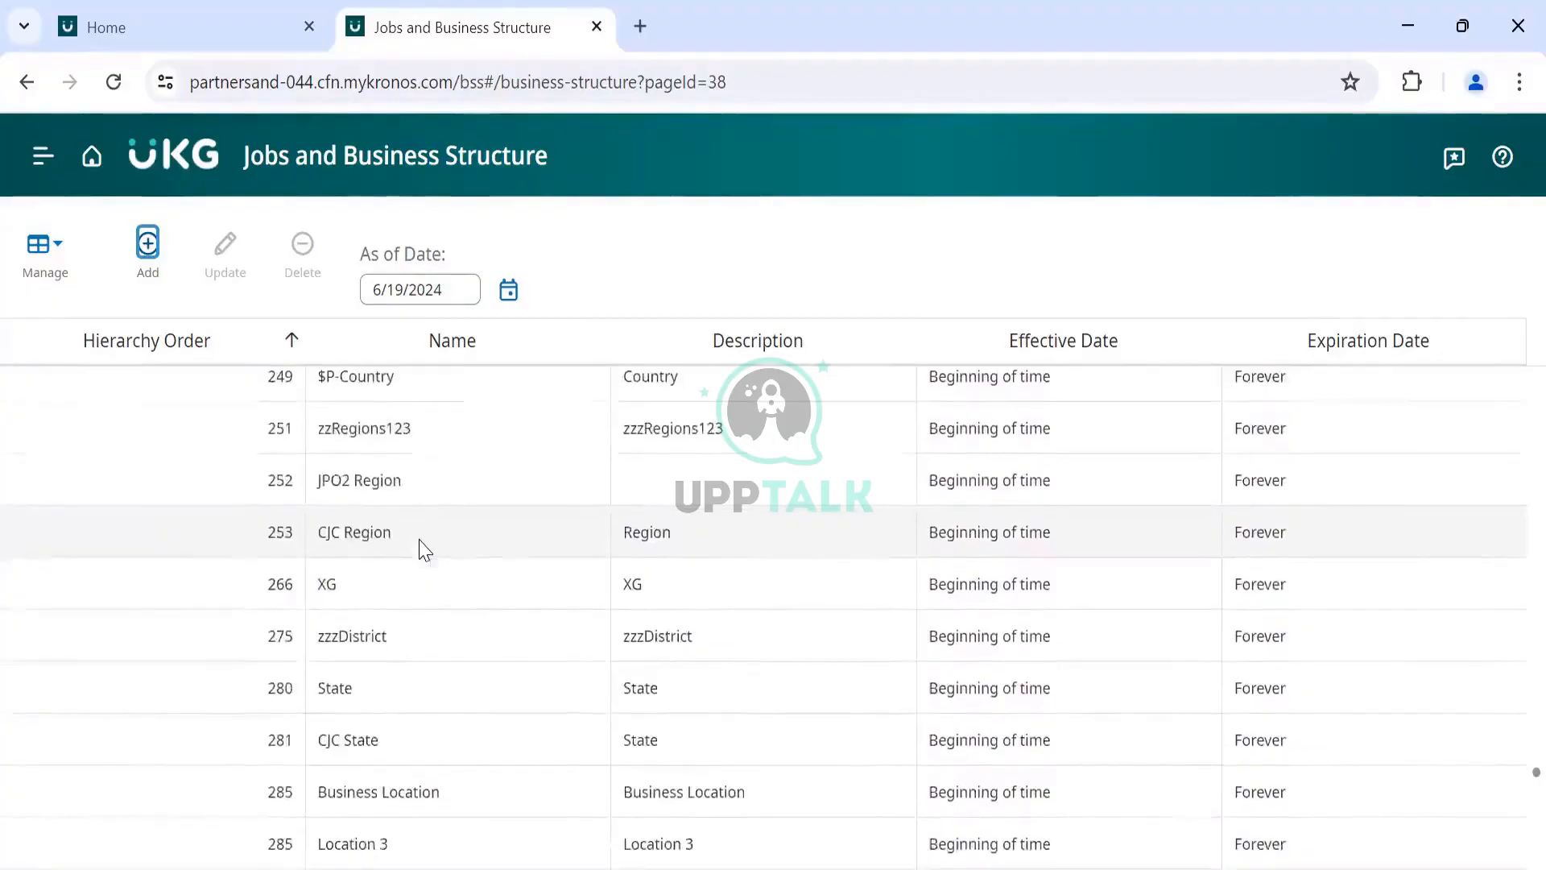
scroll(424, 550, down, 8)
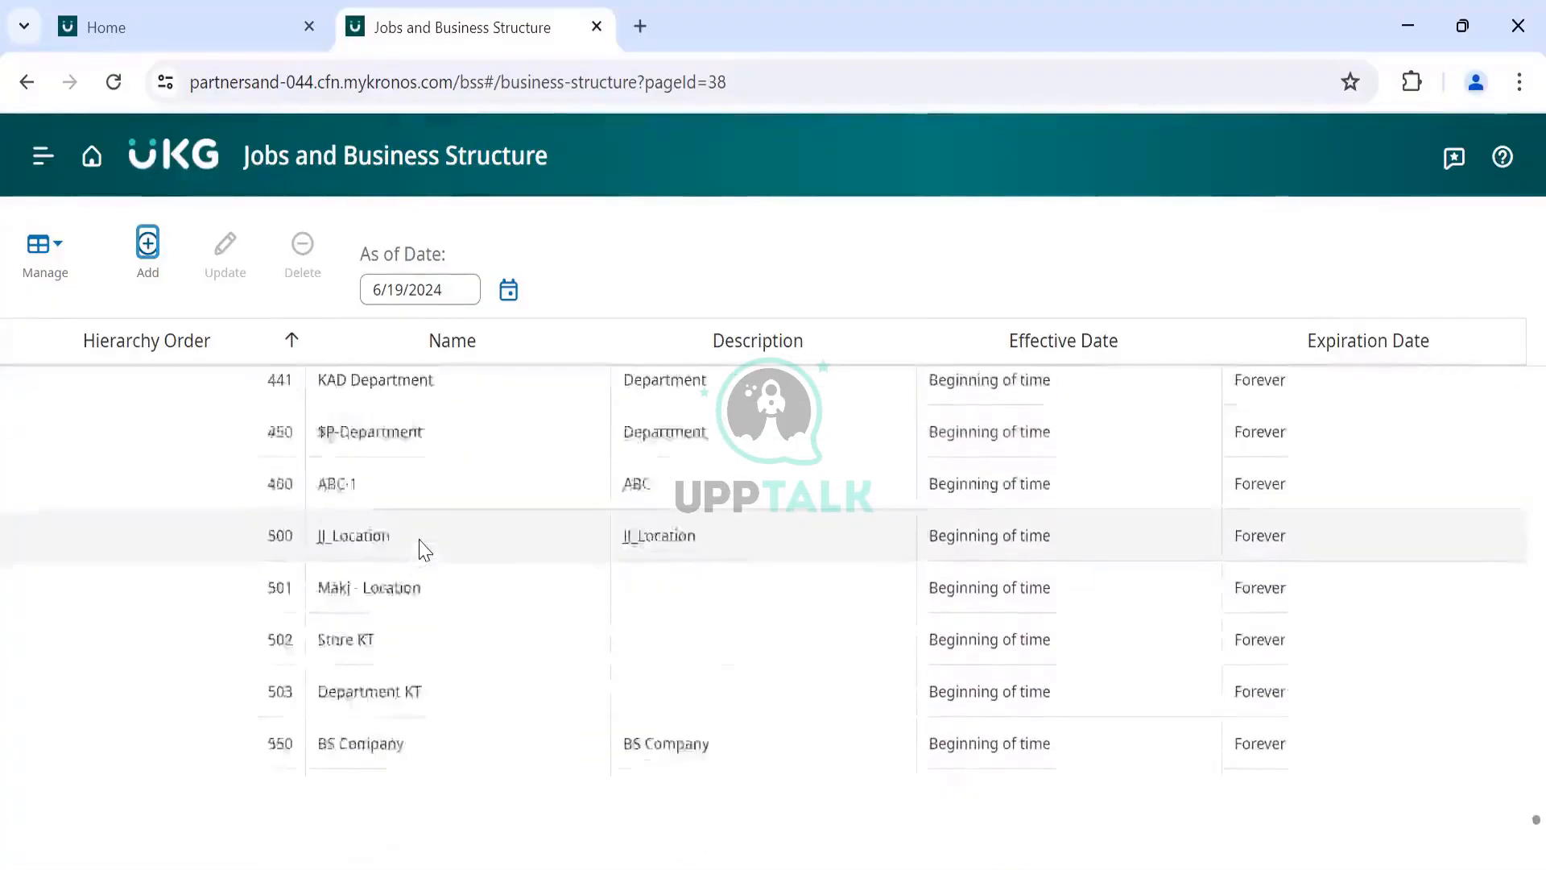
scroll(425, 550, down, 6)
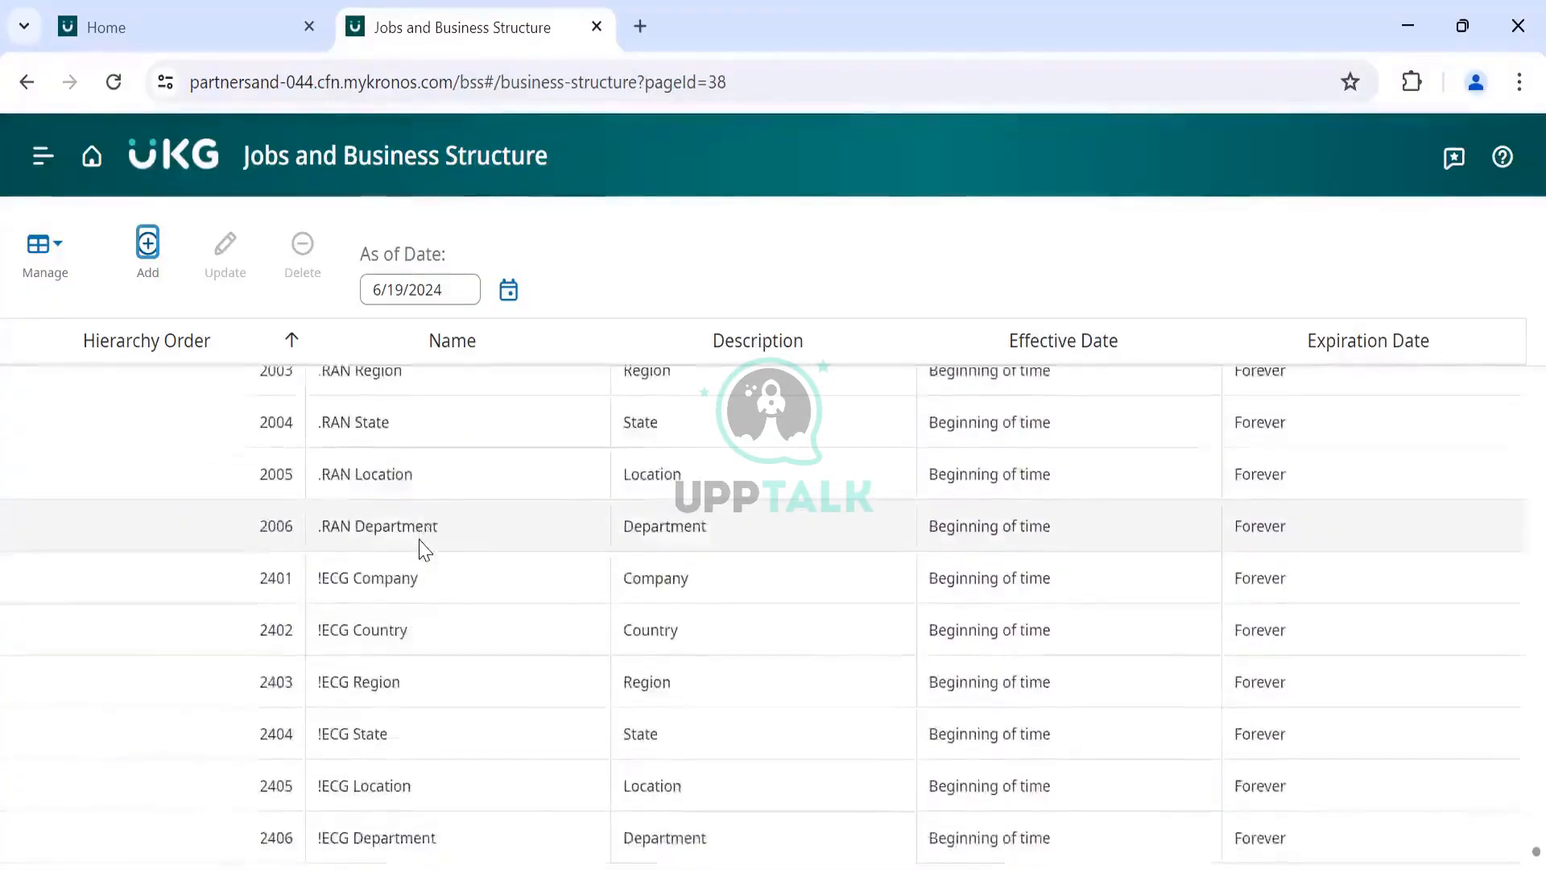
scroll(420, 540, up, 10)
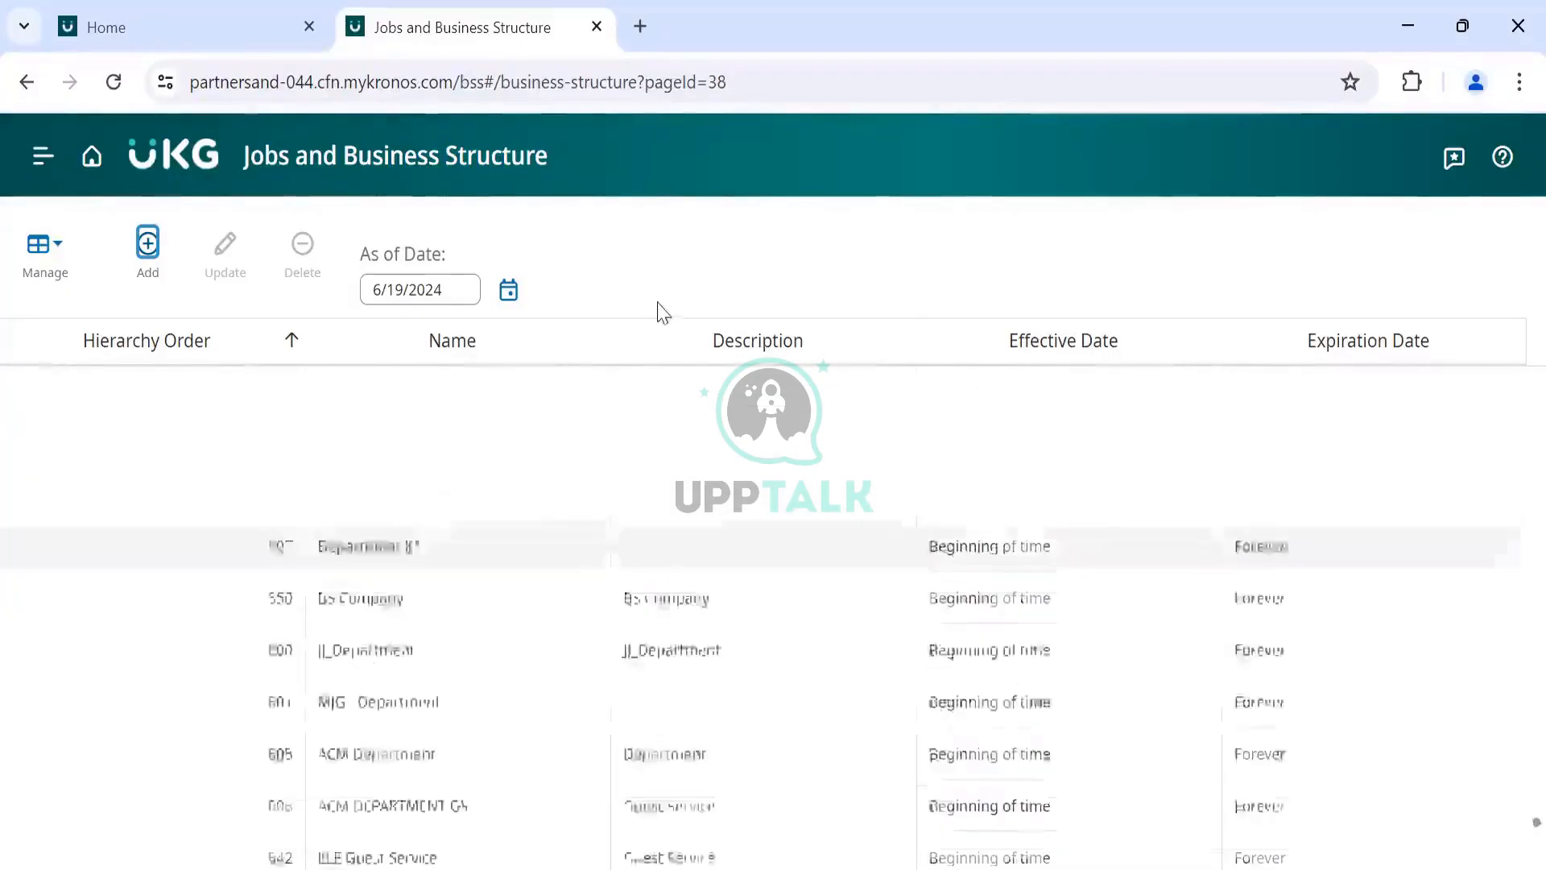
click(674, 288)
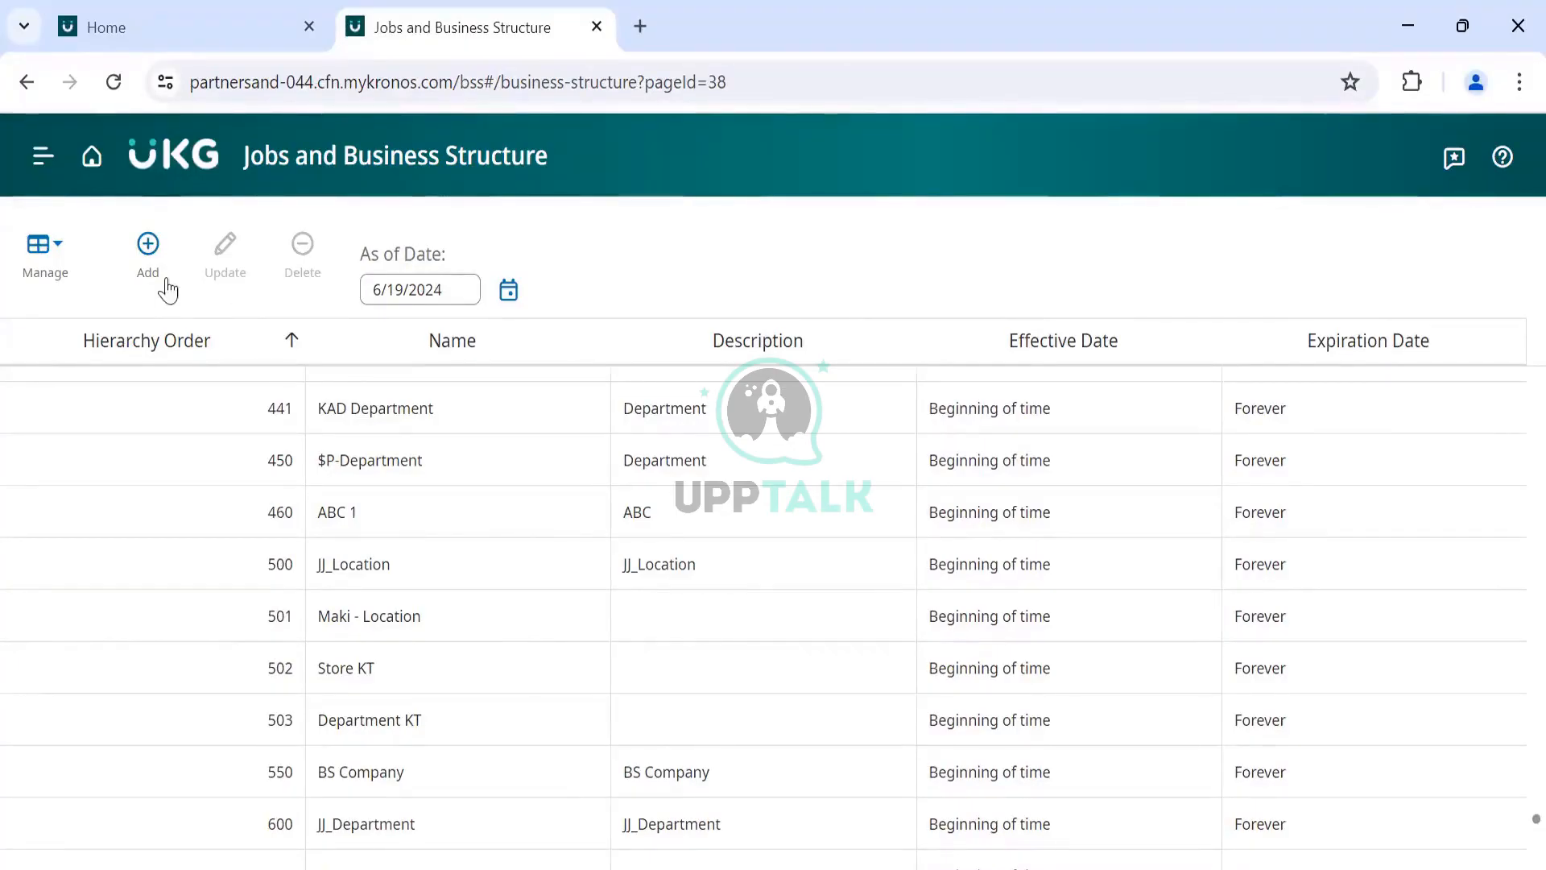
scroll(468, 516, up, 1)
scroll(468, 515, up, 10)
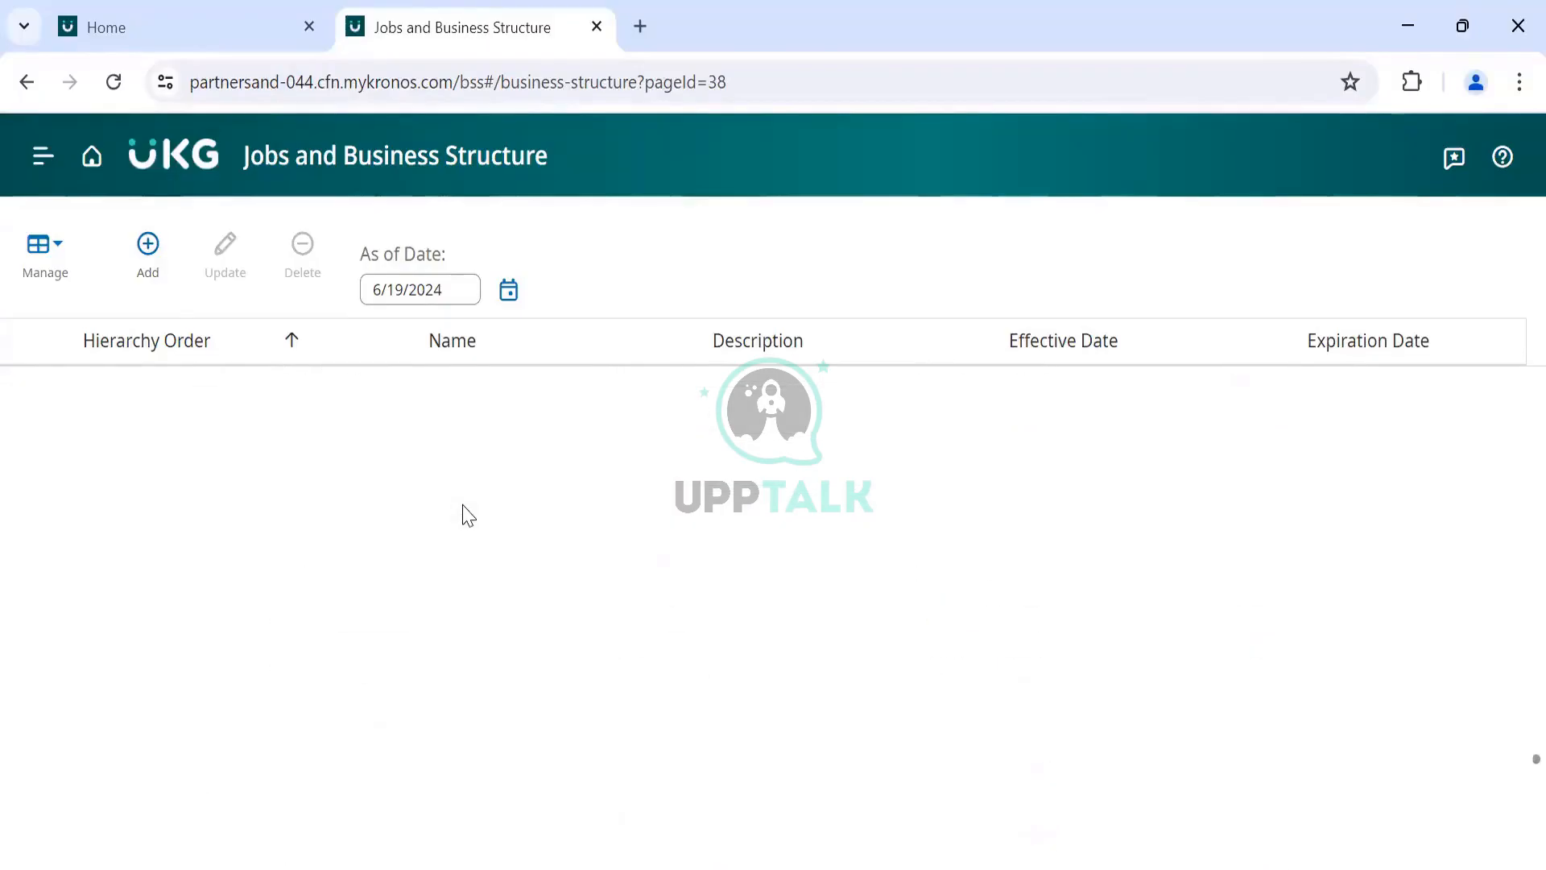
scroll(468, 515, up, 7)
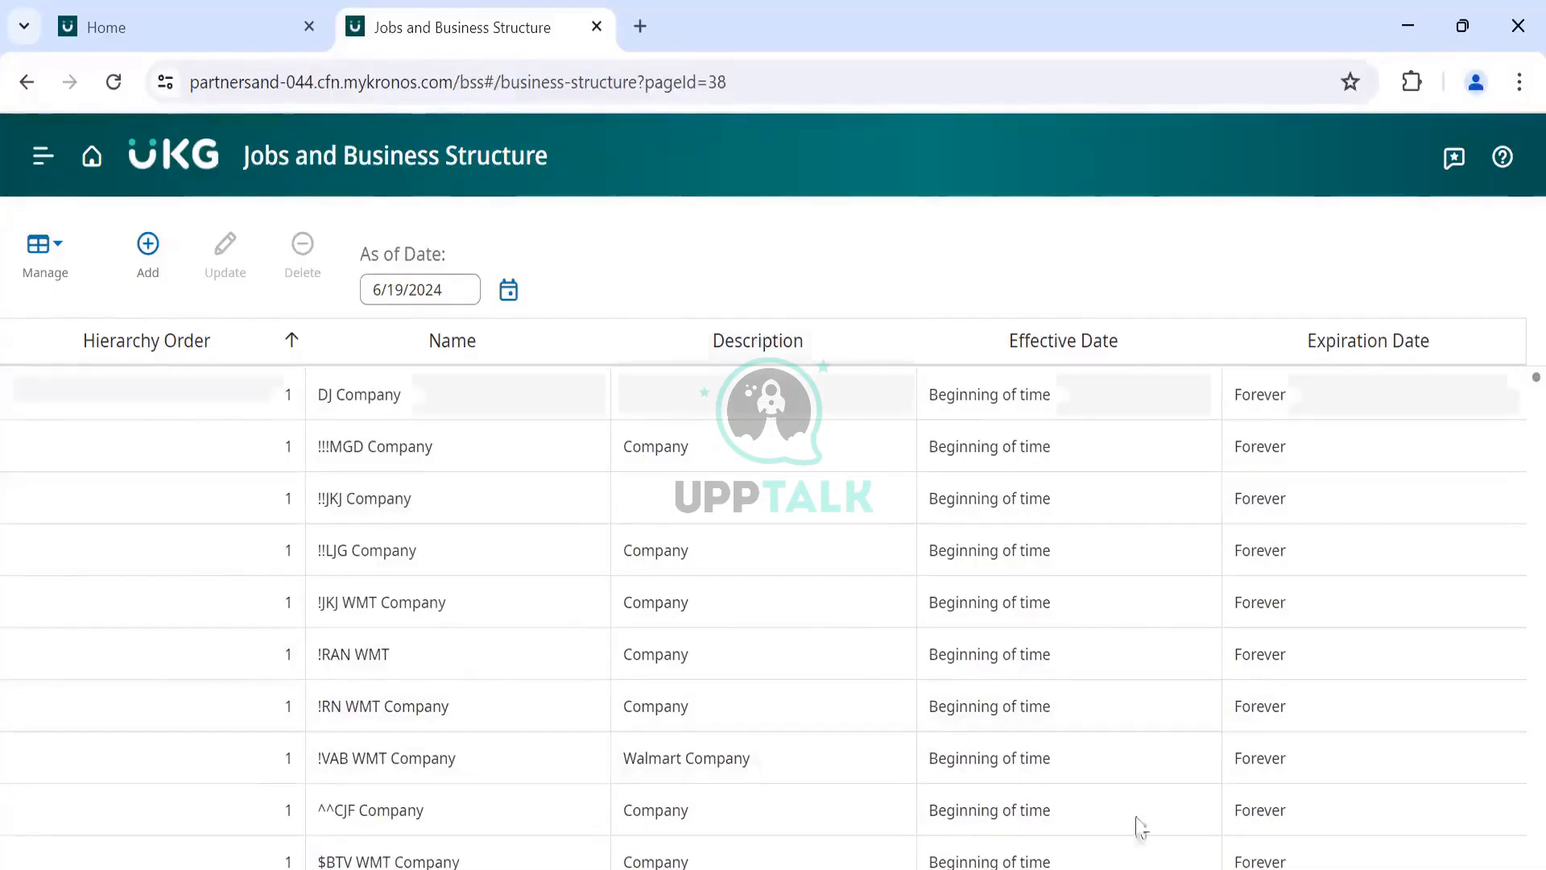
key(alt+Tab)
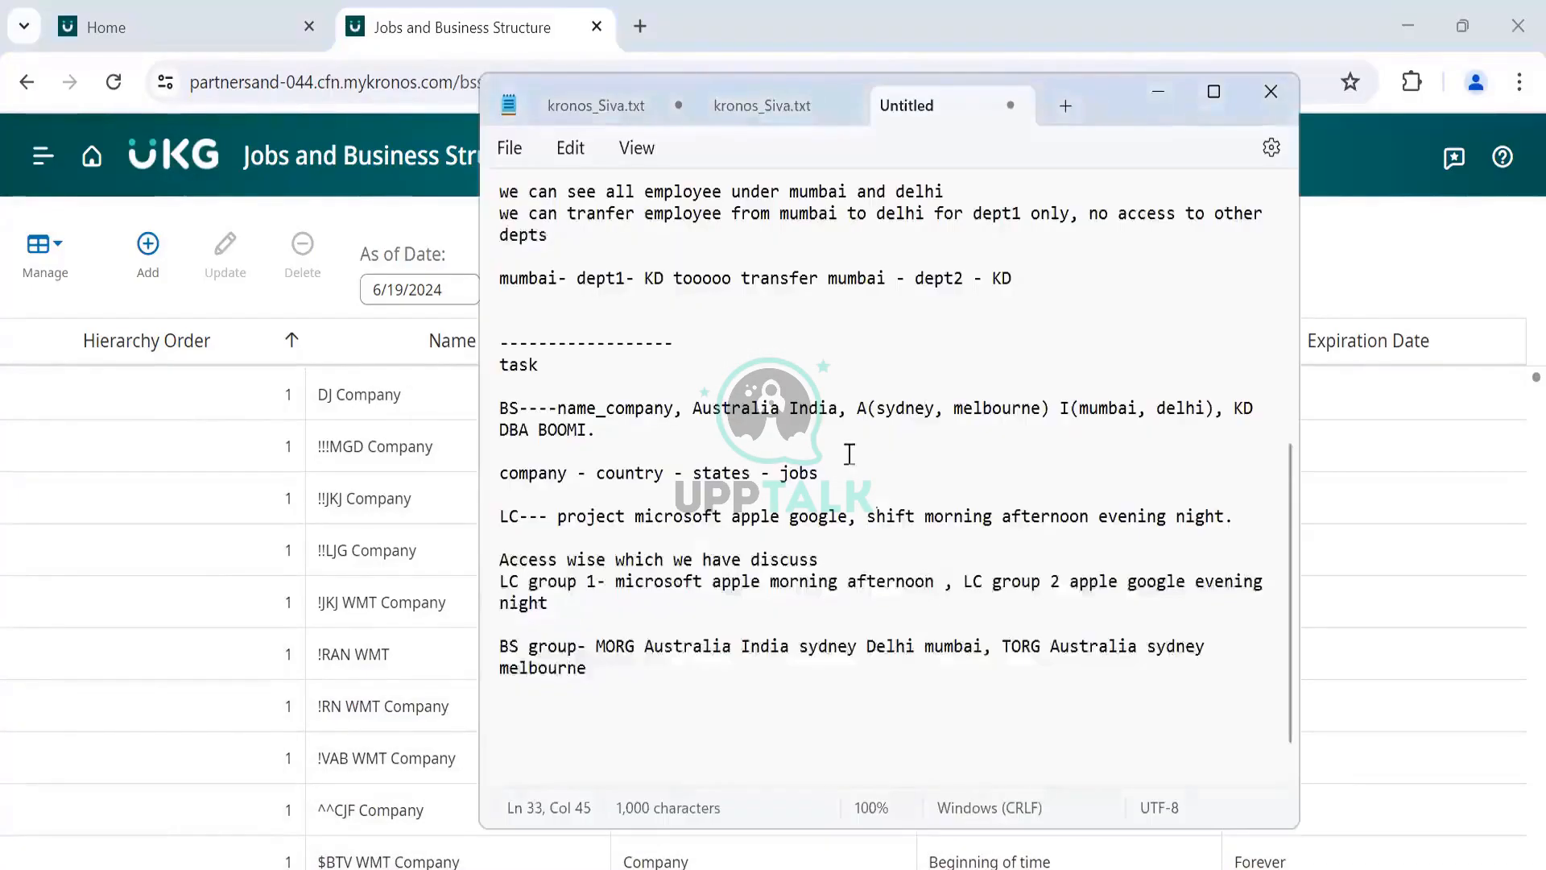
Step: Consult the jobs level in the Notepad structure notes, then switch back to UKG and open the list of jobs
double_click(809, 473)
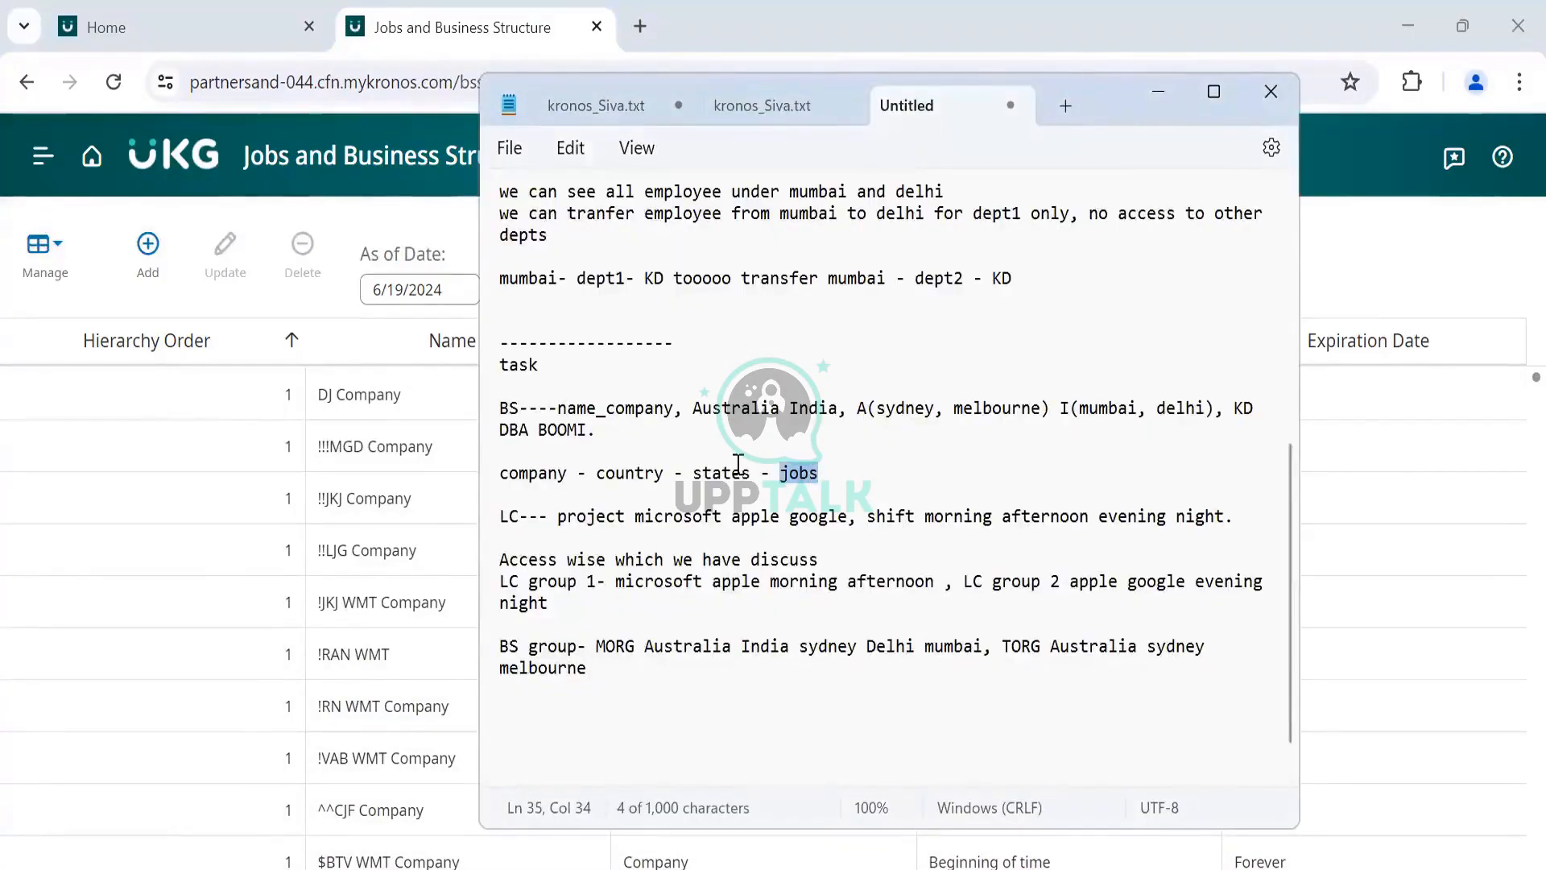
click(843, 473)
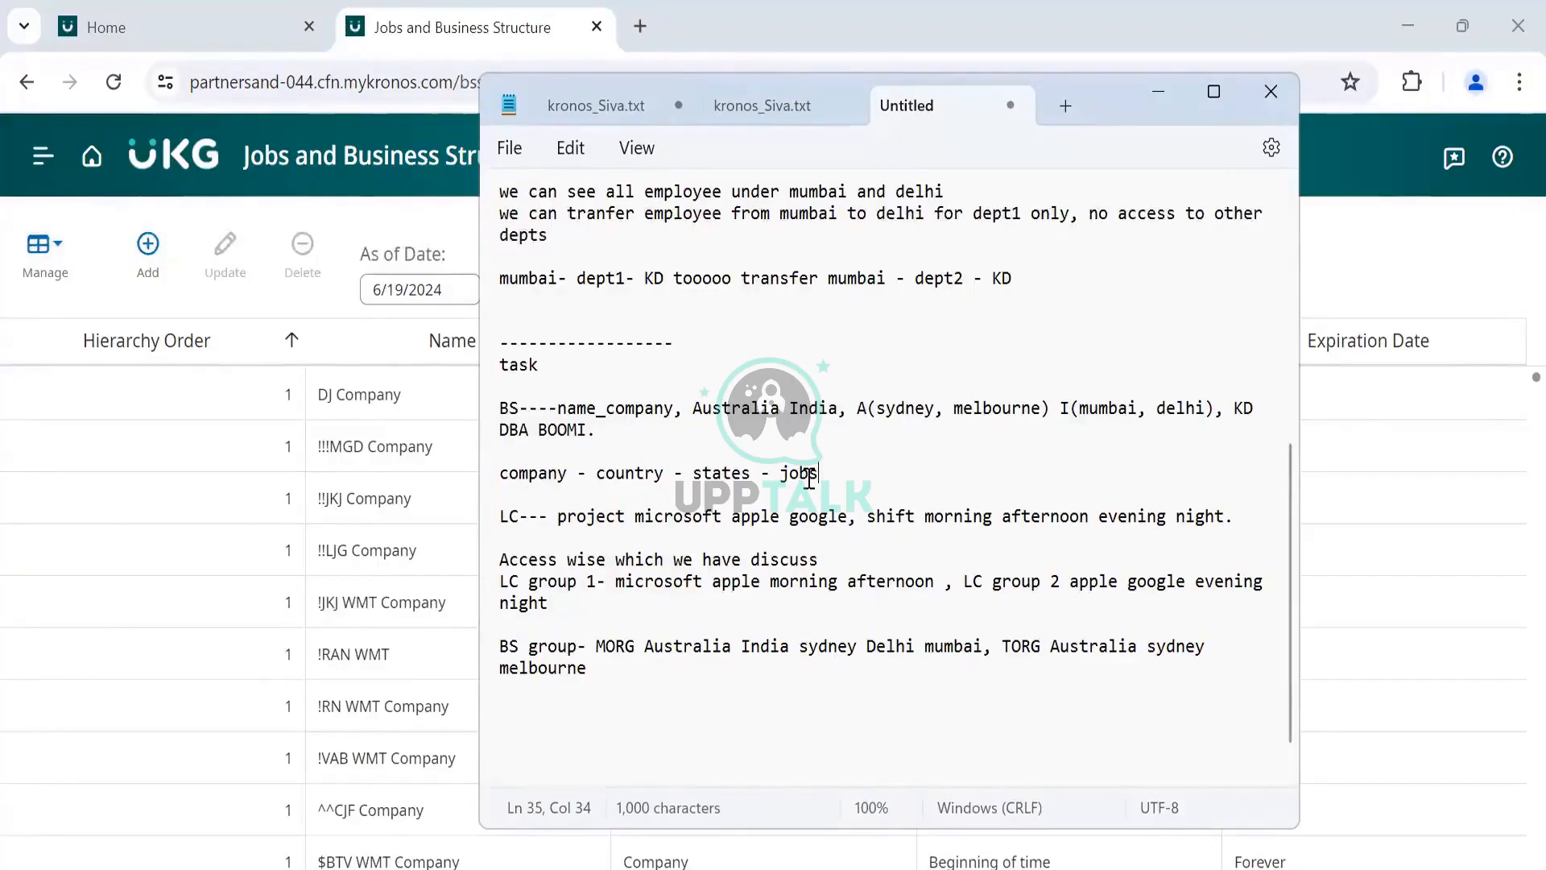
click(36, 272)
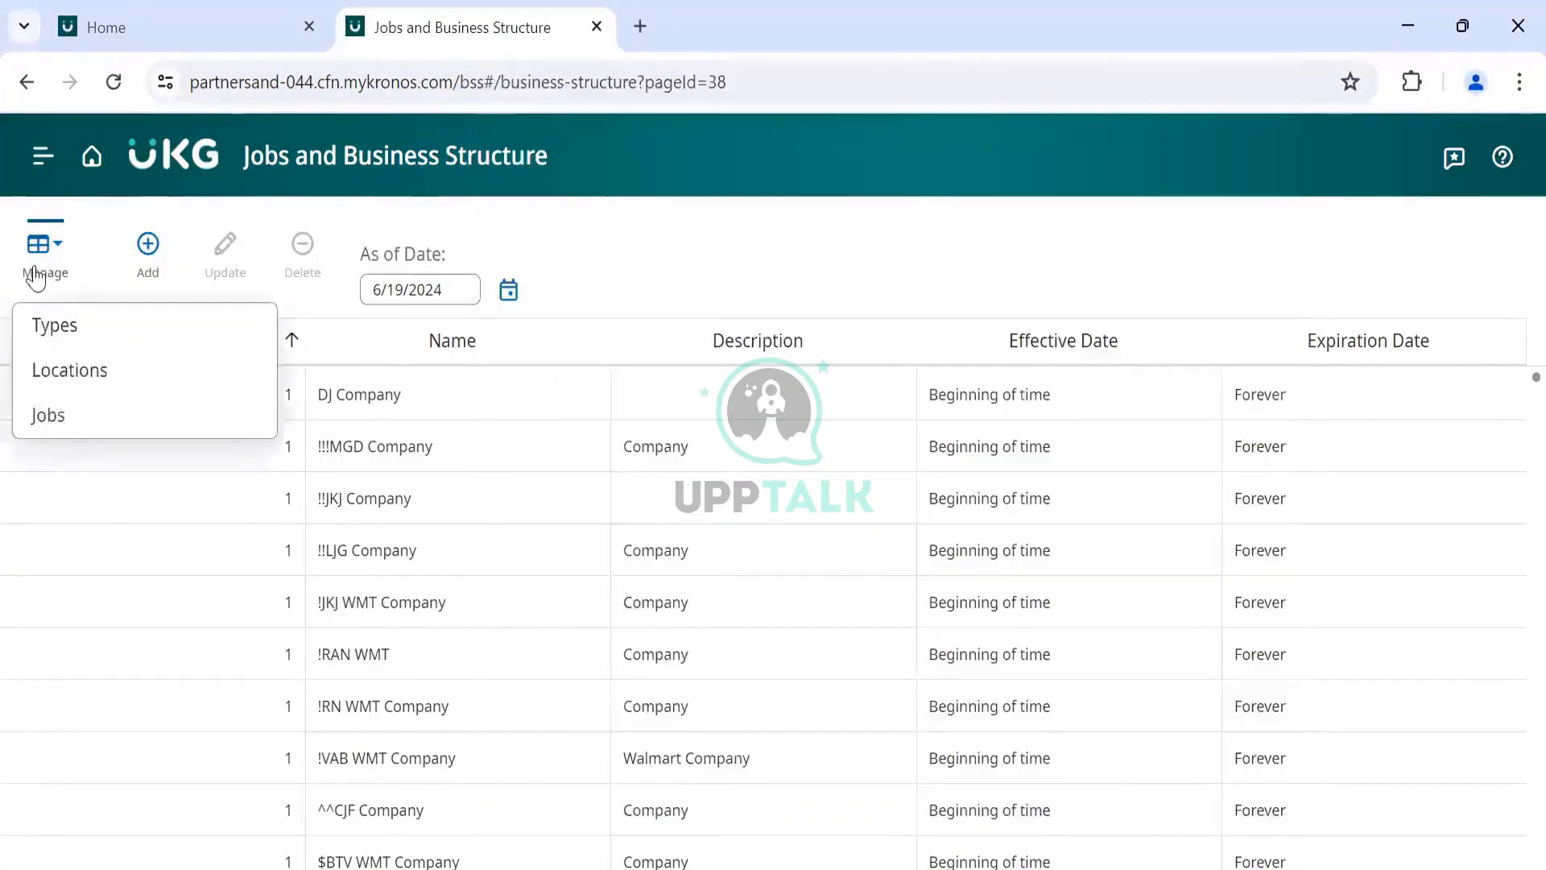
click(71, 432)
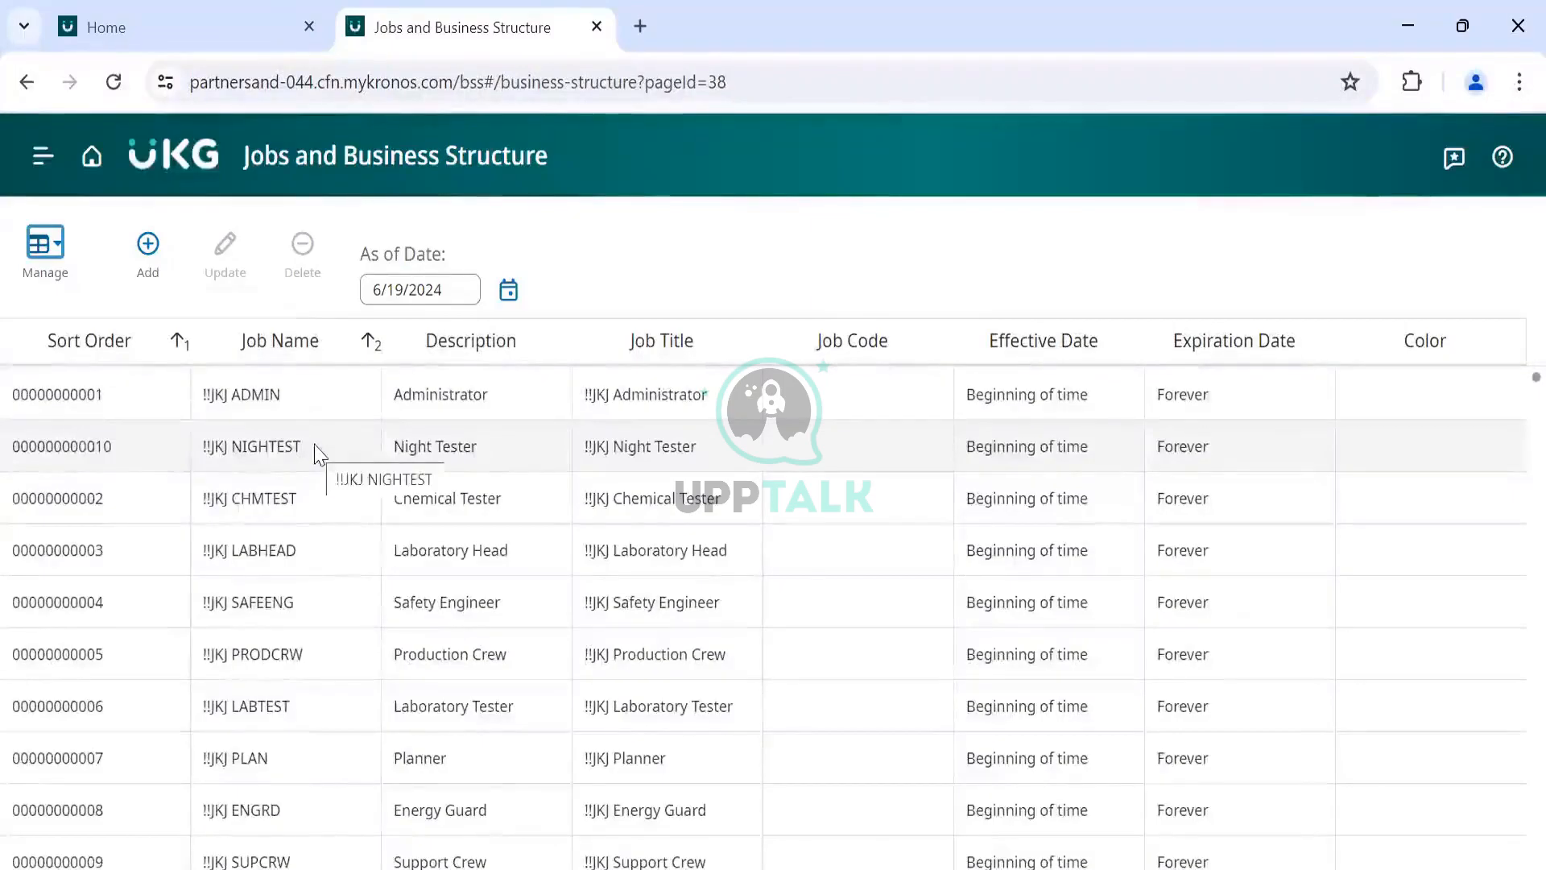
Step: Start a new job and set its job name to DJ Kronos Developer
click(146, 256)
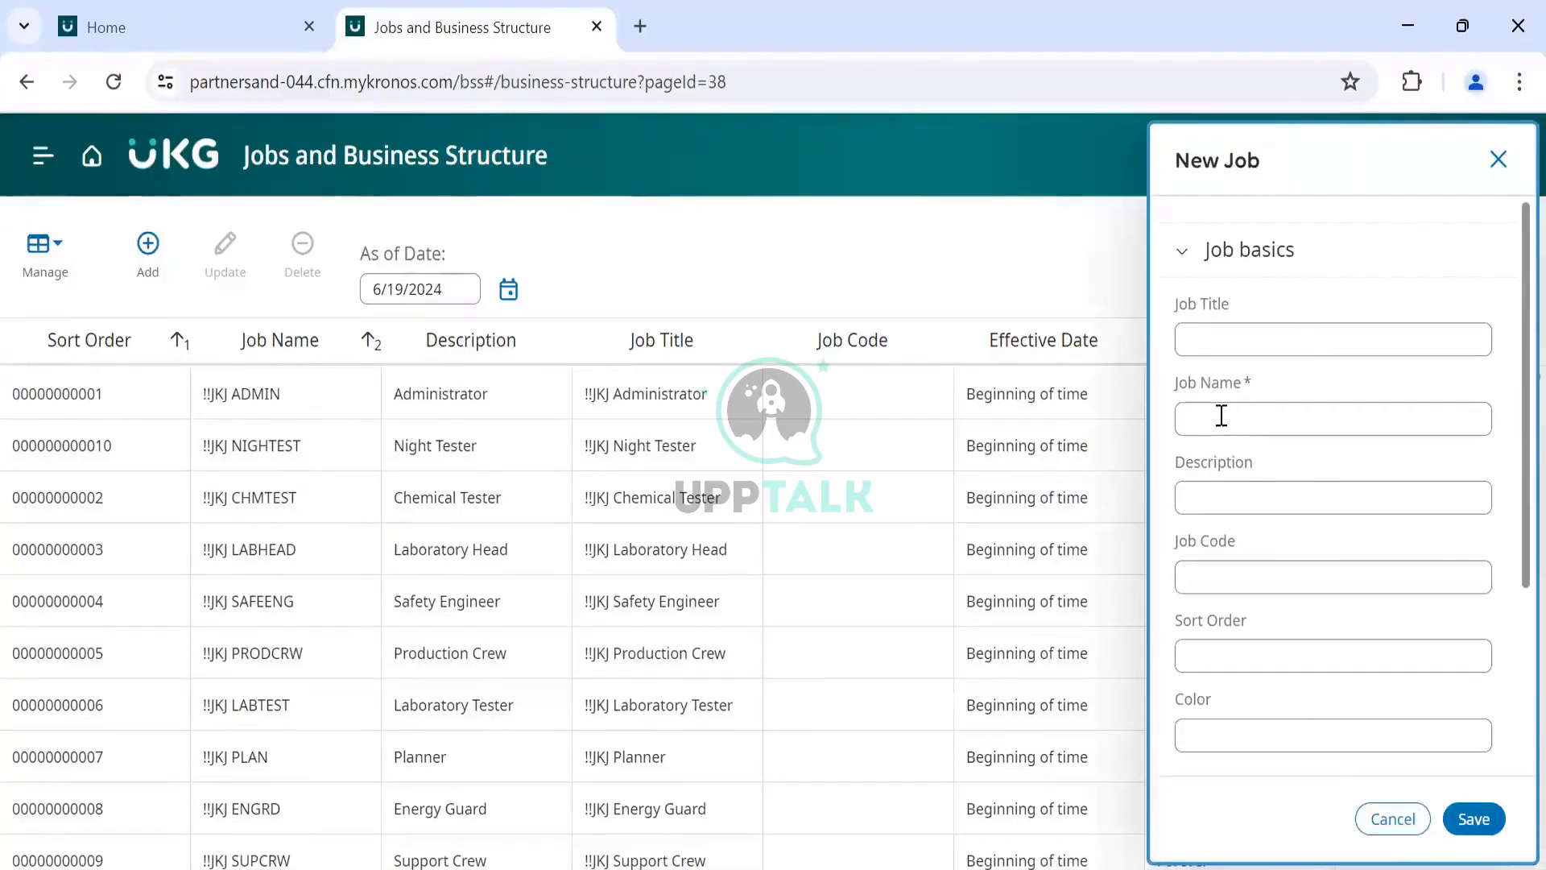
key(alt+Tab)
drag(1239, 407, 1260, 405)
key(alt+Tab)
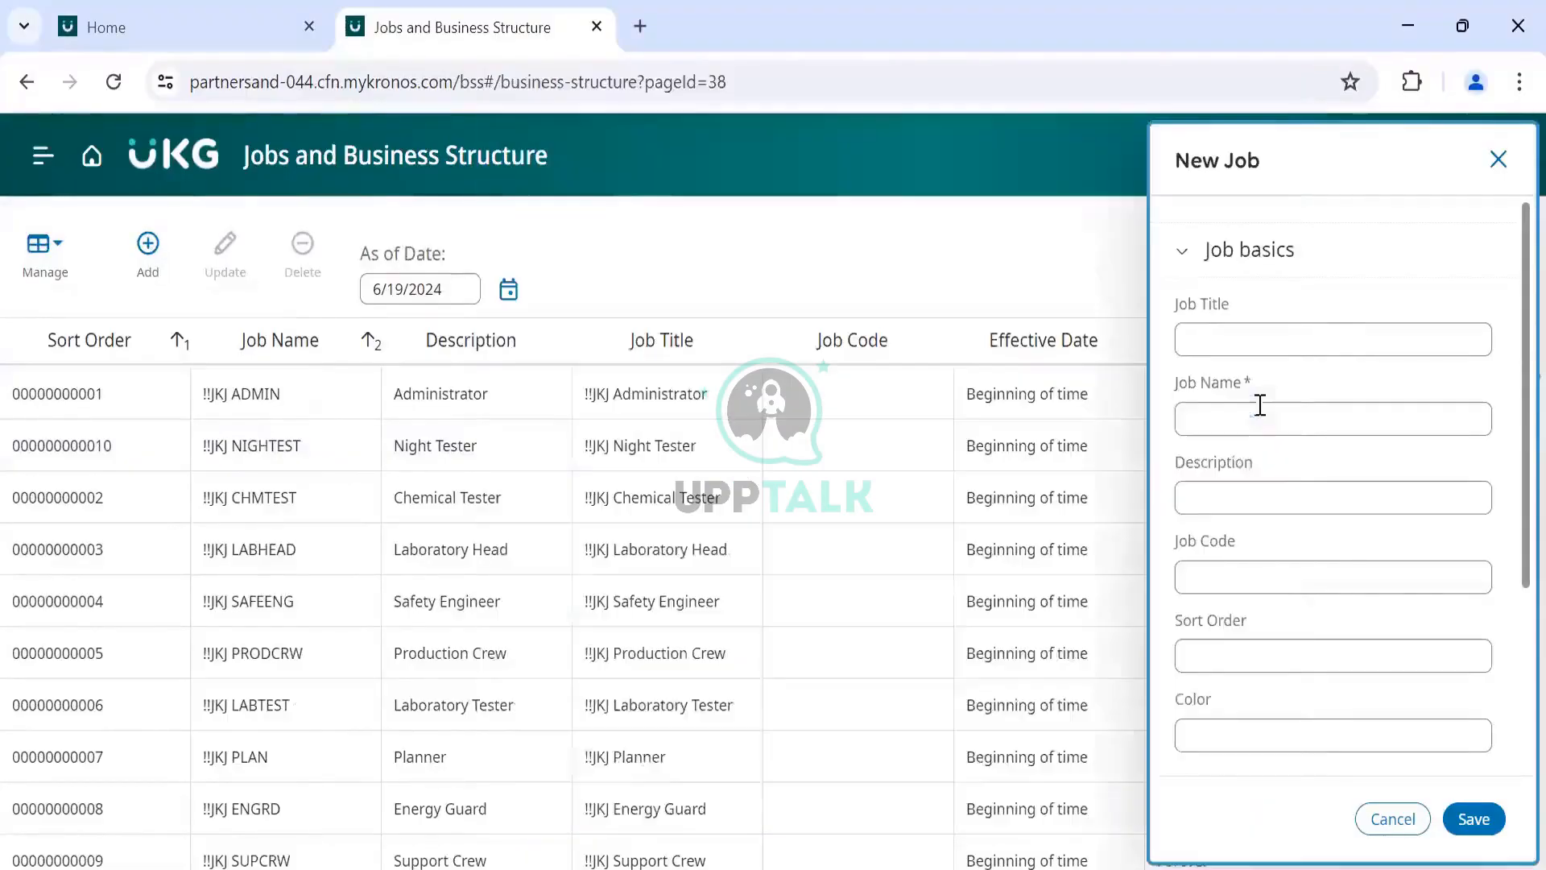
click(1237, 417)
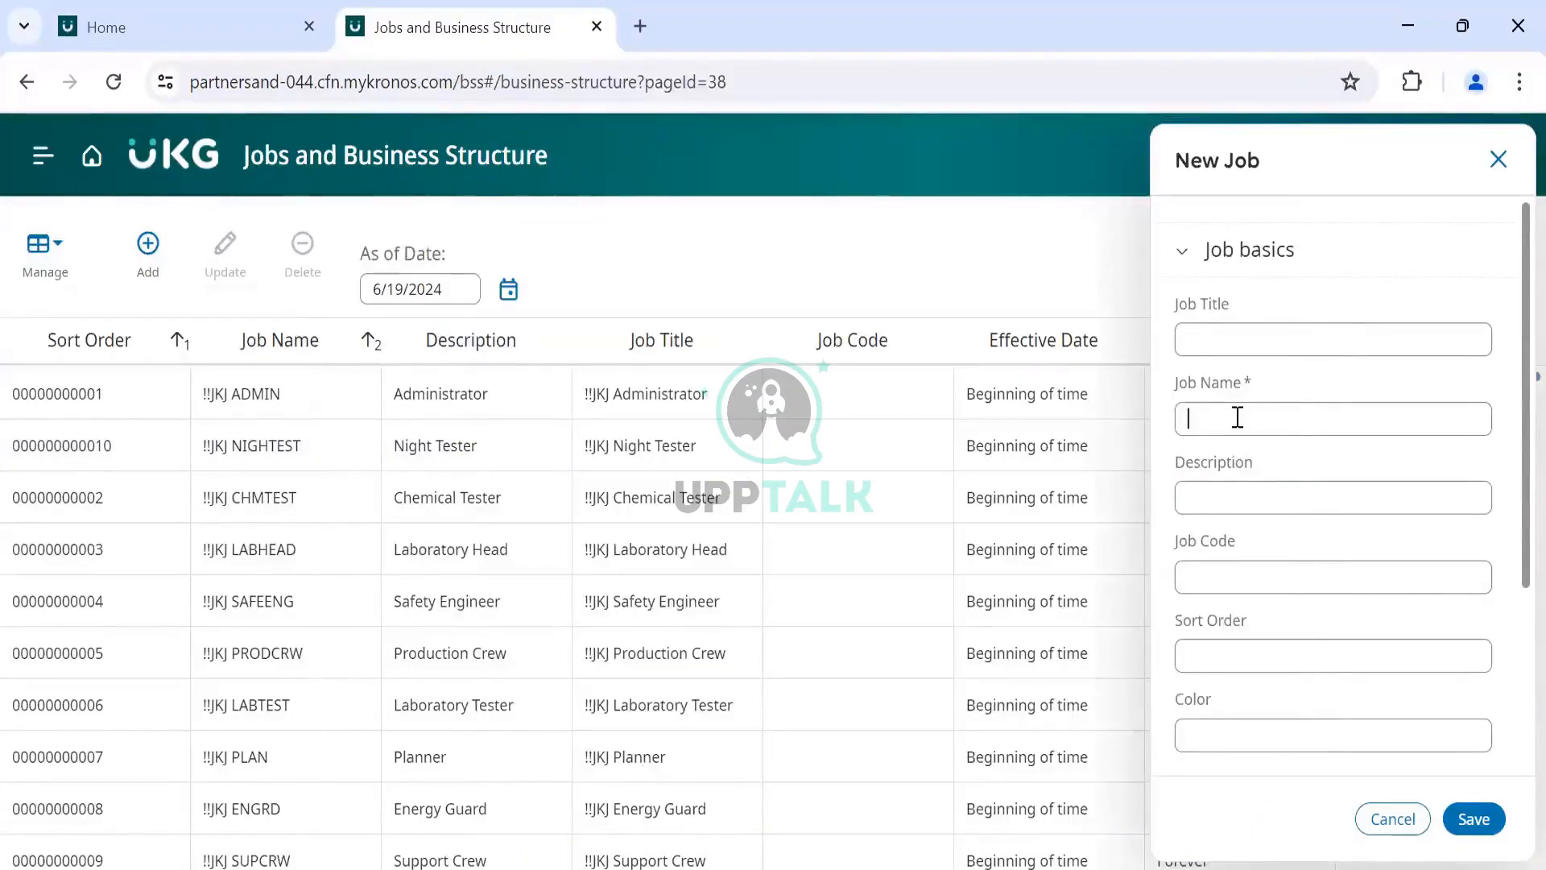
text(DJ Kronos Developer)
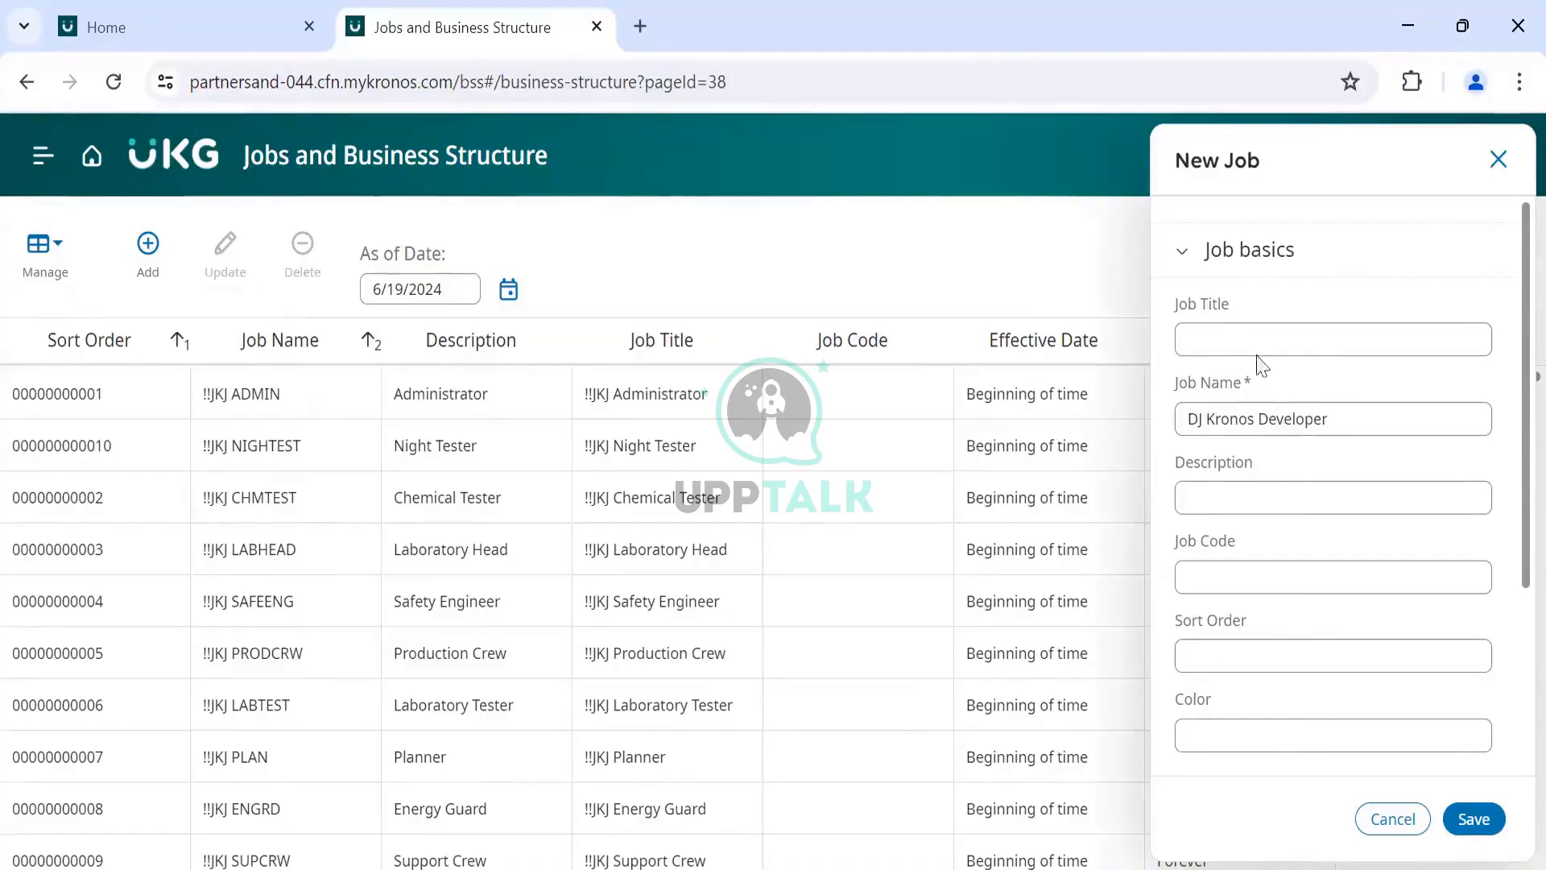
Step: Set the sort order of the new DJ Kronos Developer job to 01
scroll(1268, 460, down, 1)
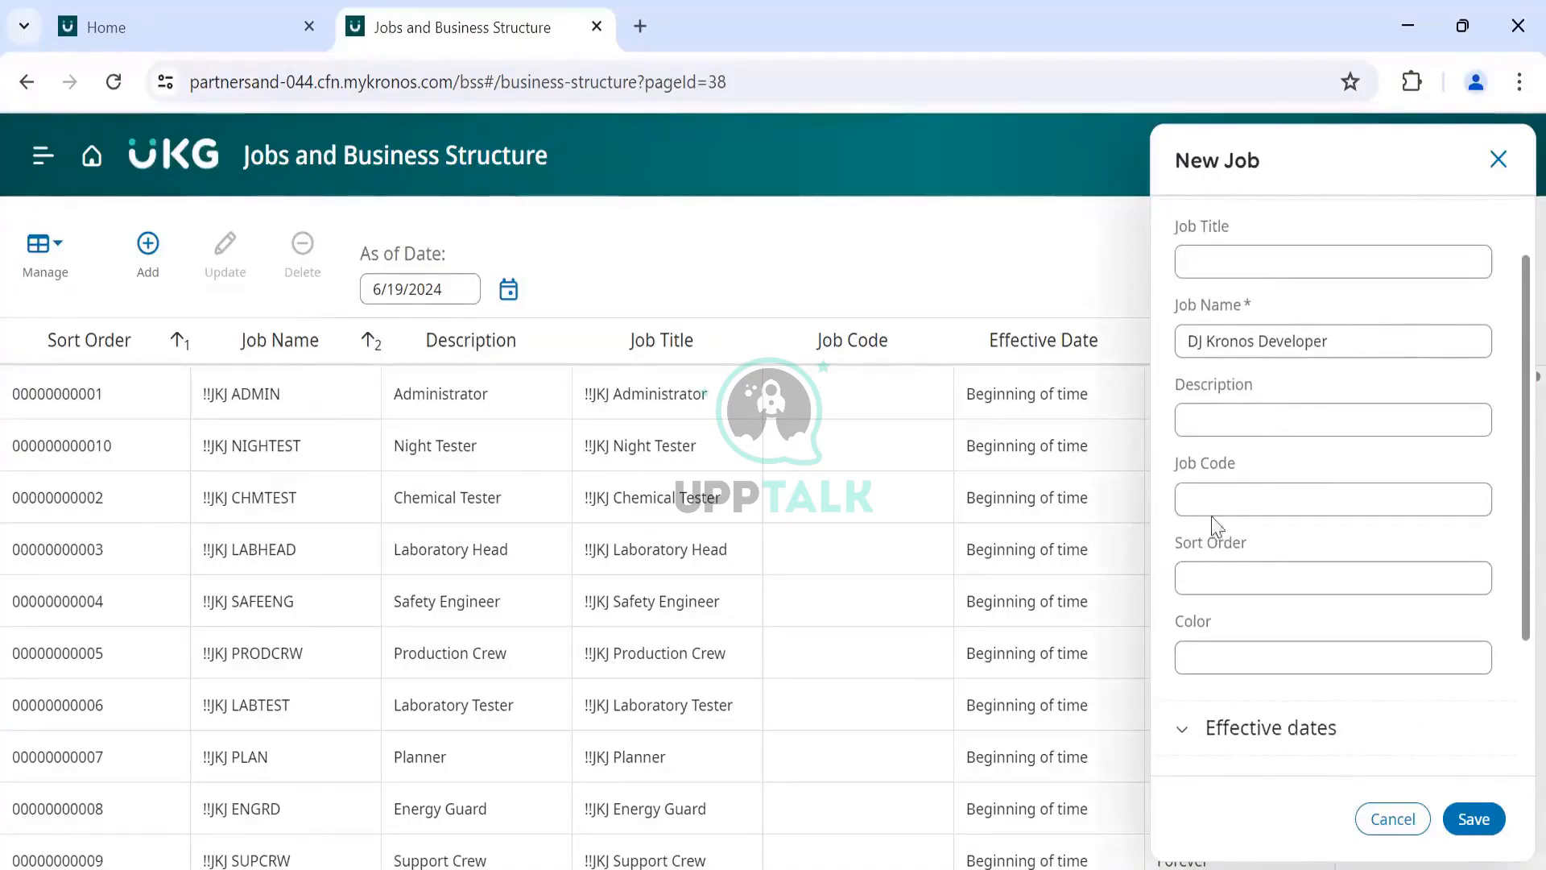
click(1244, 573)
scroll(1266, 568, down, 1)
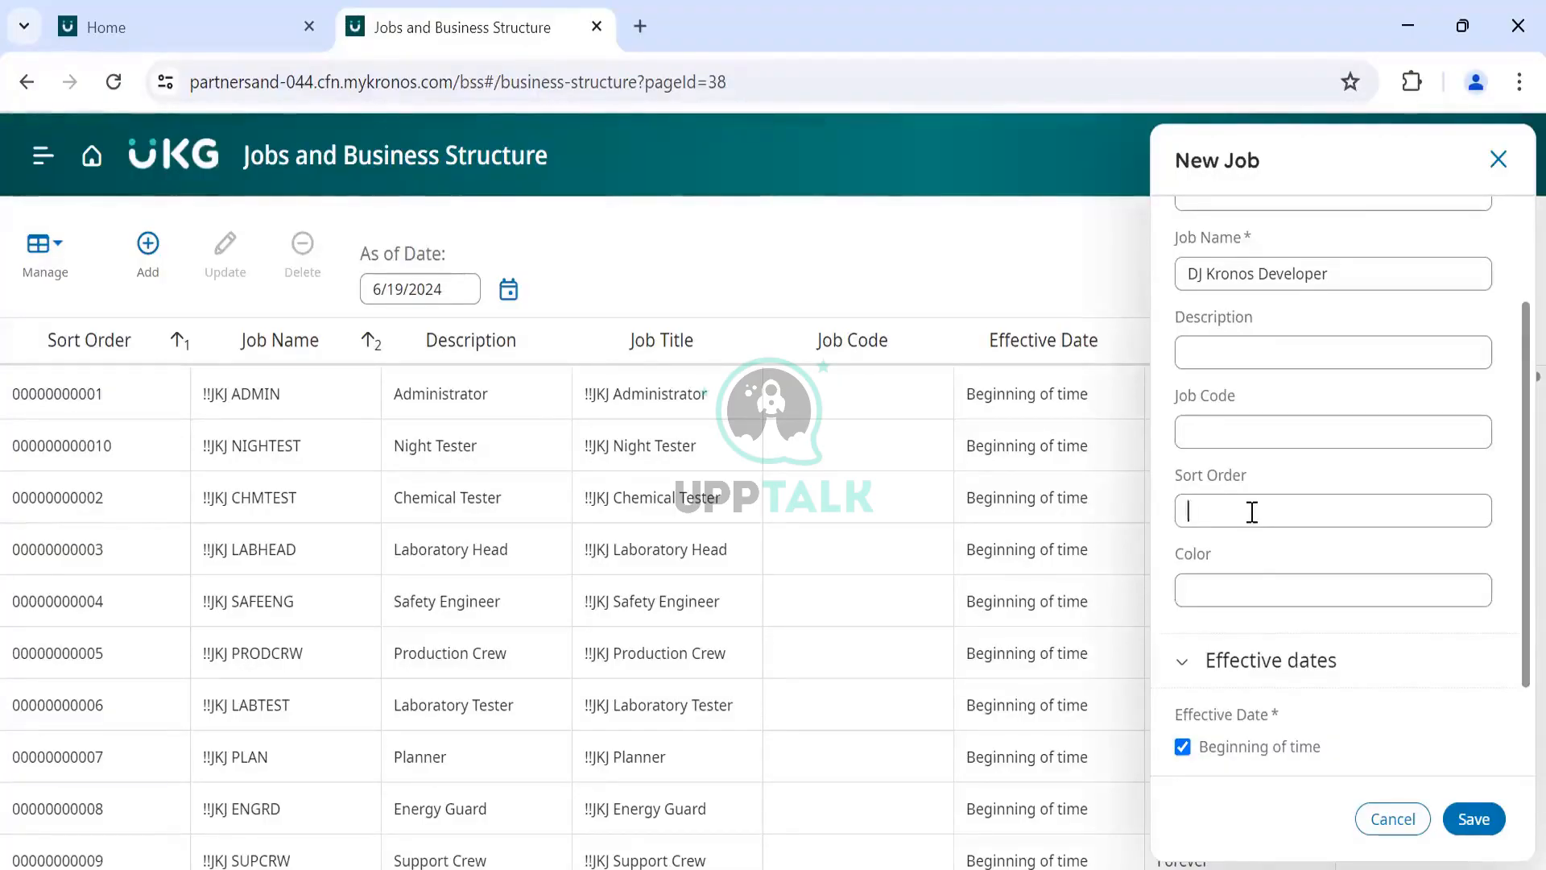
text(01)
scroll(1254, 519, up, 1)
scroll(1254, 519, down, 1)
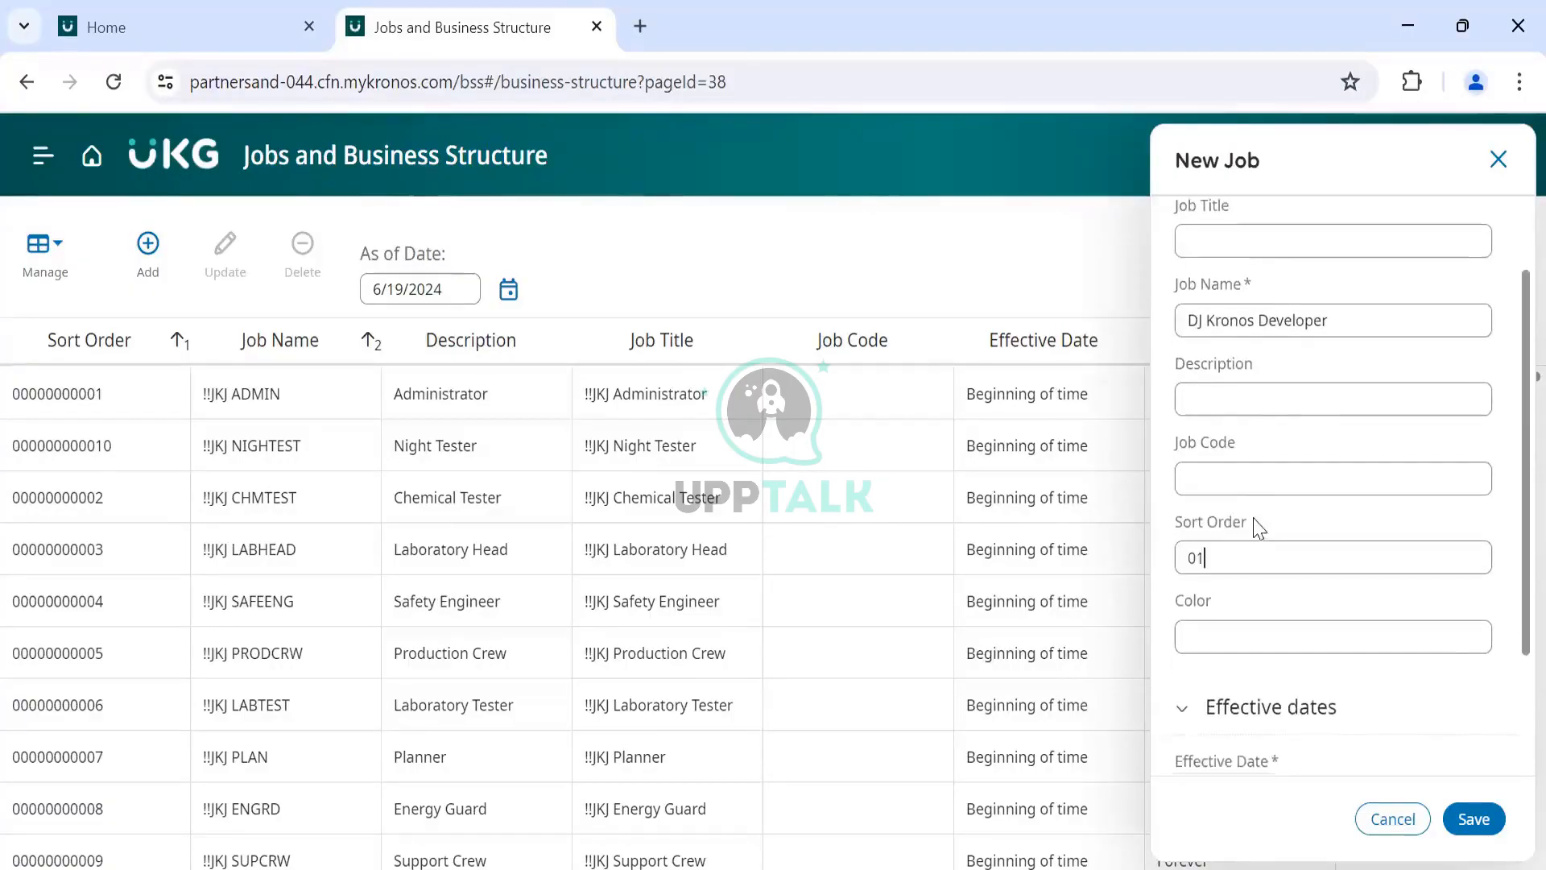
Step: Copy the job name DJ Kronos Developer into the job title and description of the new job
triple_click(1275, 329)
key(ctrl+c)
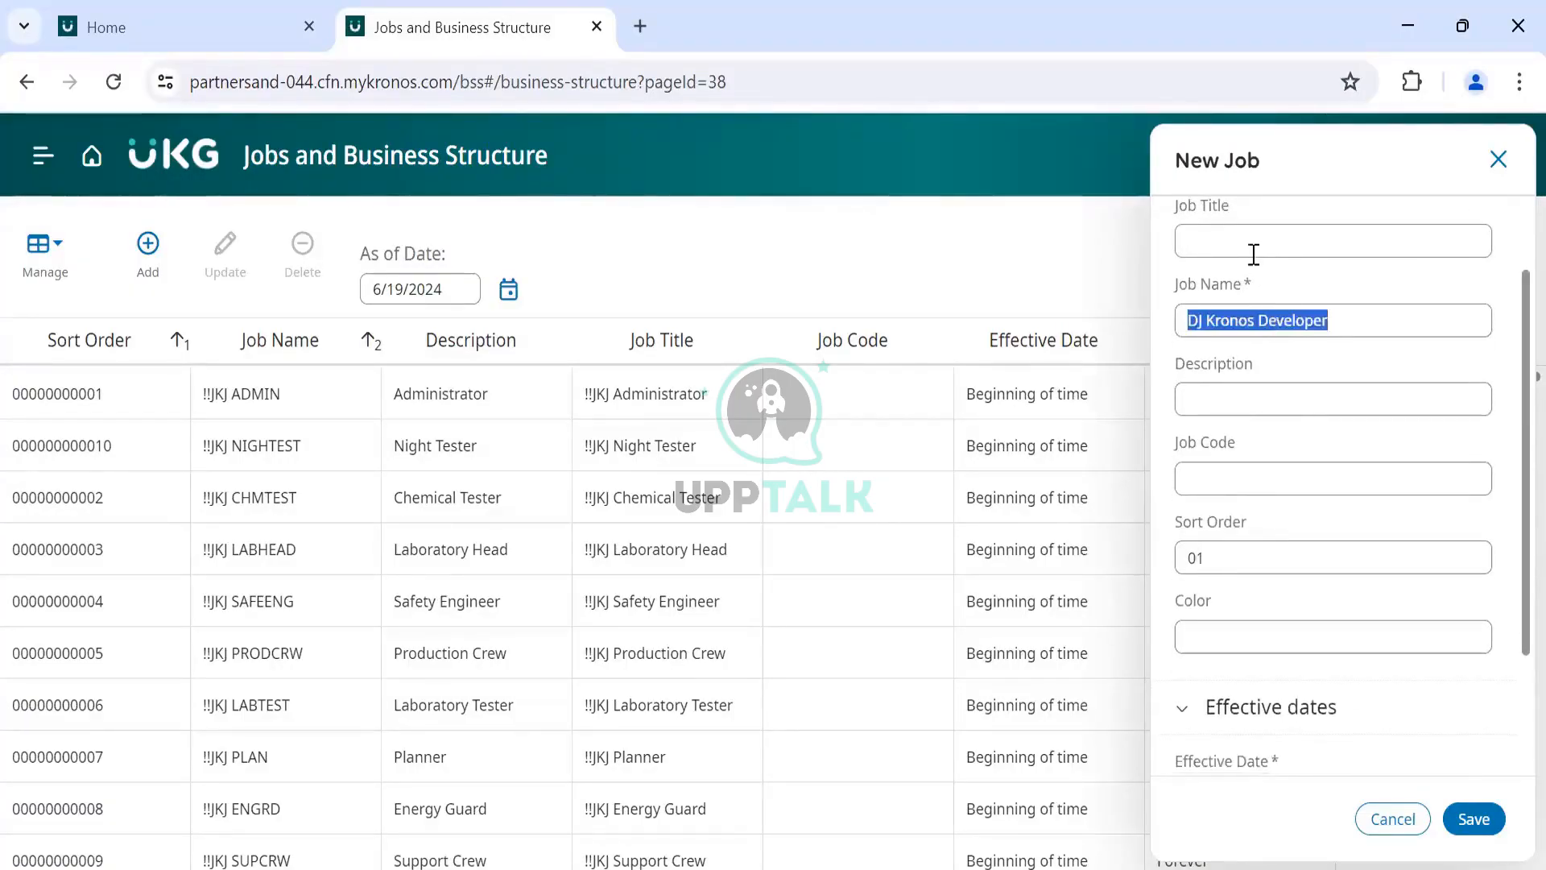
click(1253, 249)
key(ctrl+v)
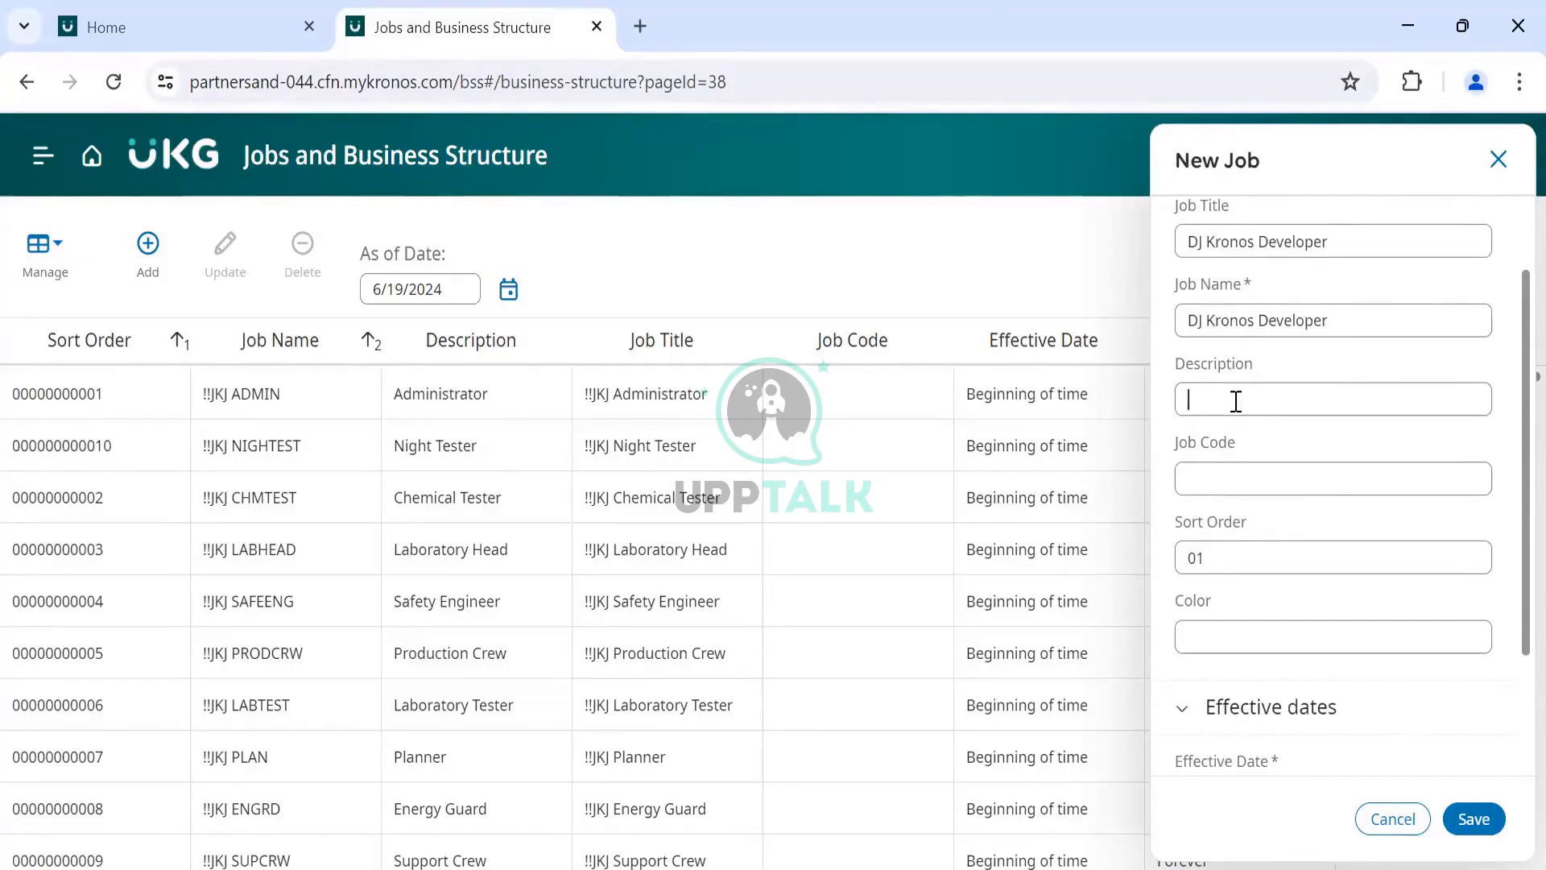
key(ctrl+v)
click(1250, 439)
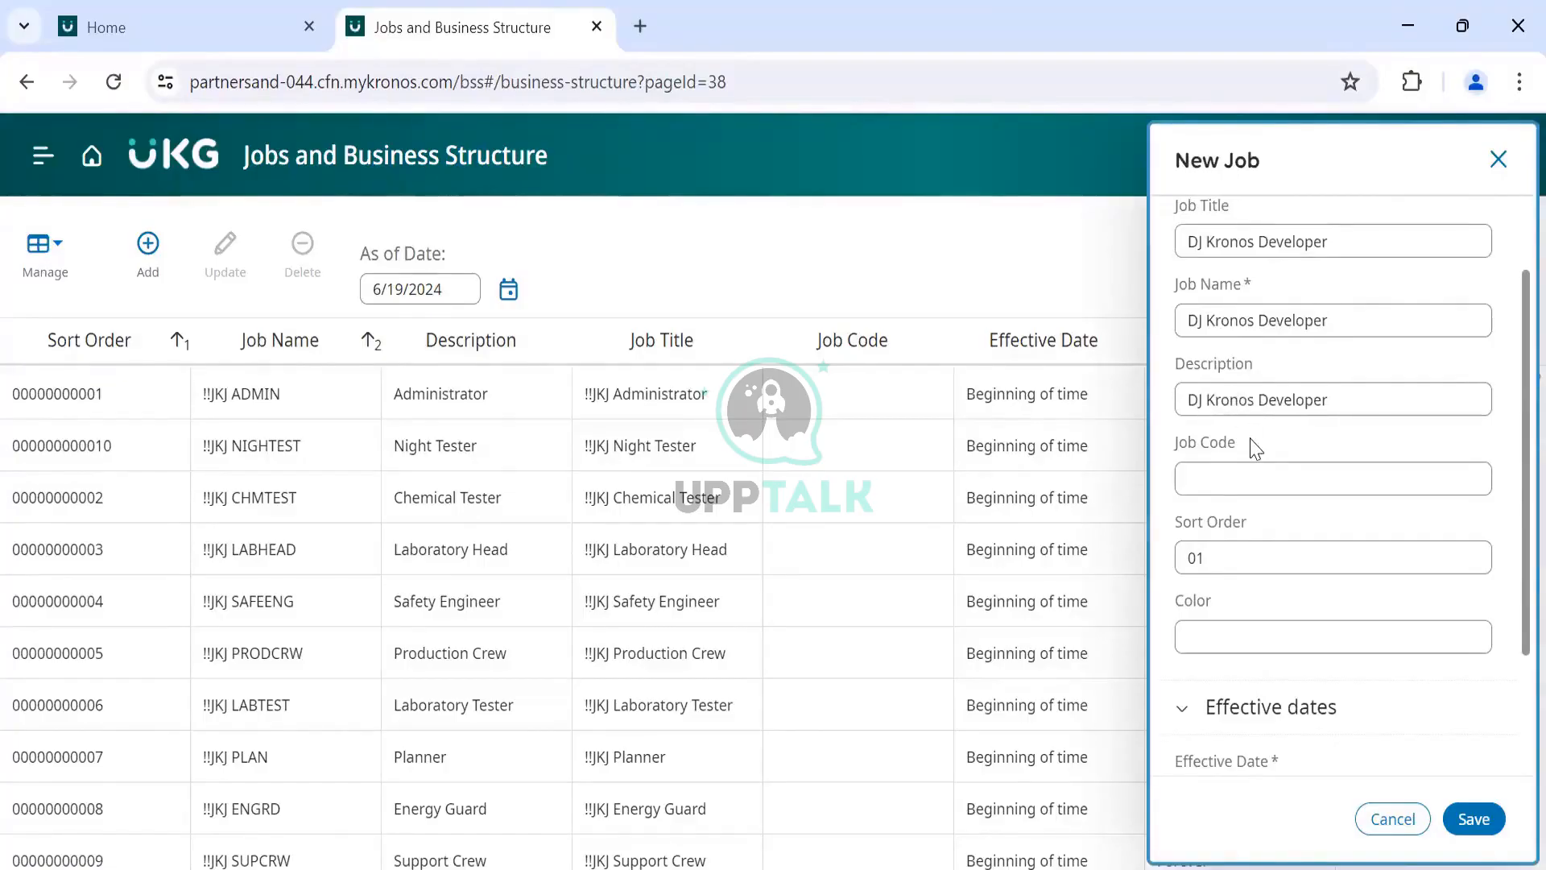
Step: Review the job basics and effective dates of the DJ Kronos Developer job, then save it
scroll(1259, 535, up, 1)
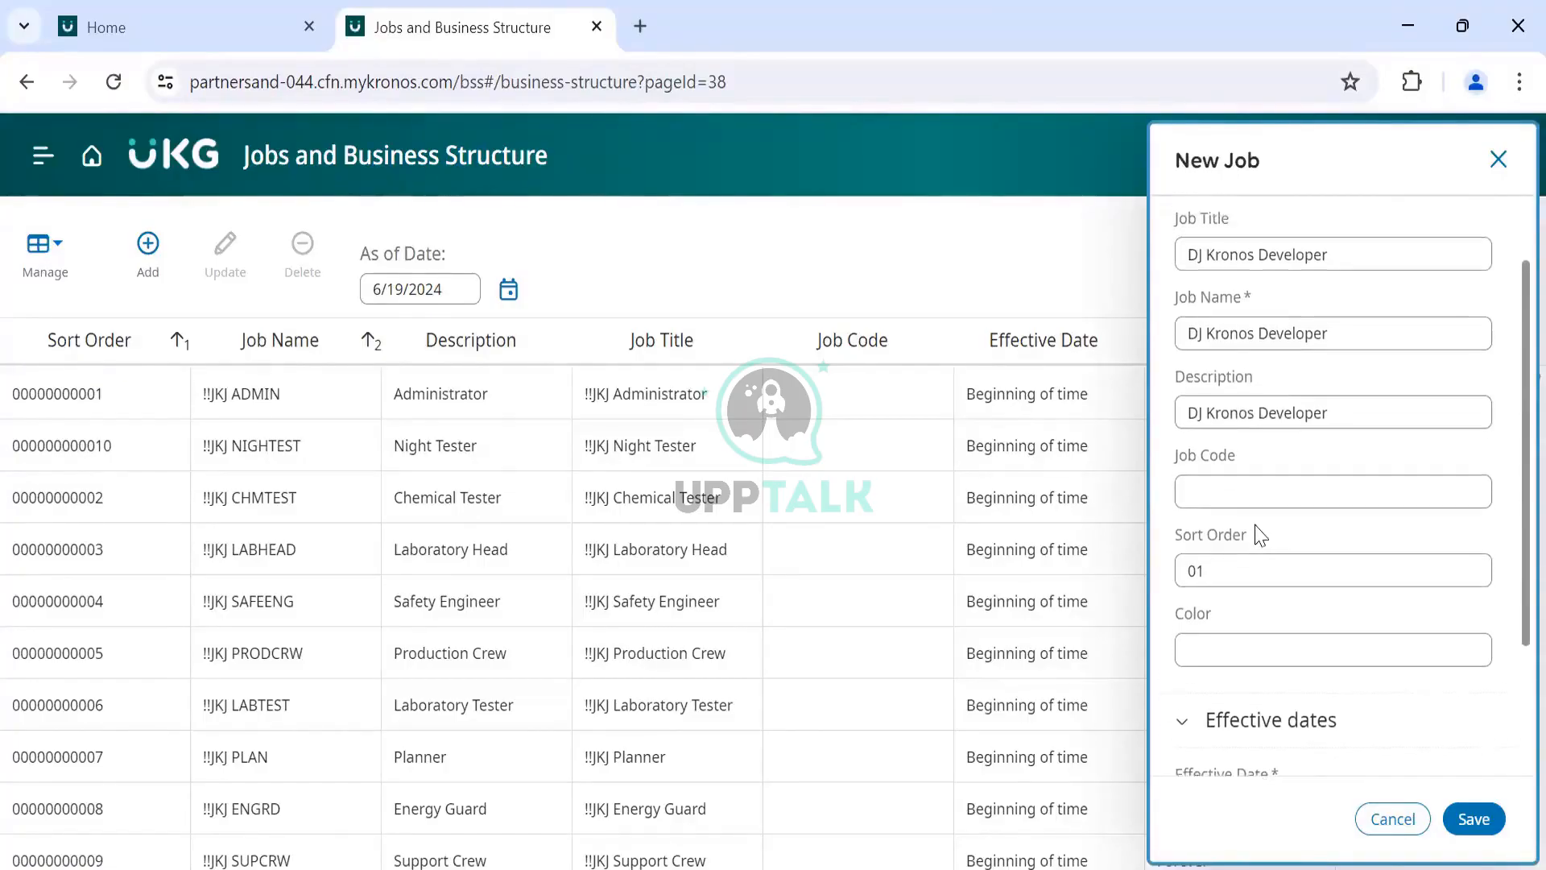
click(1329, 351)
drag(1330, 352, 1173, 351)
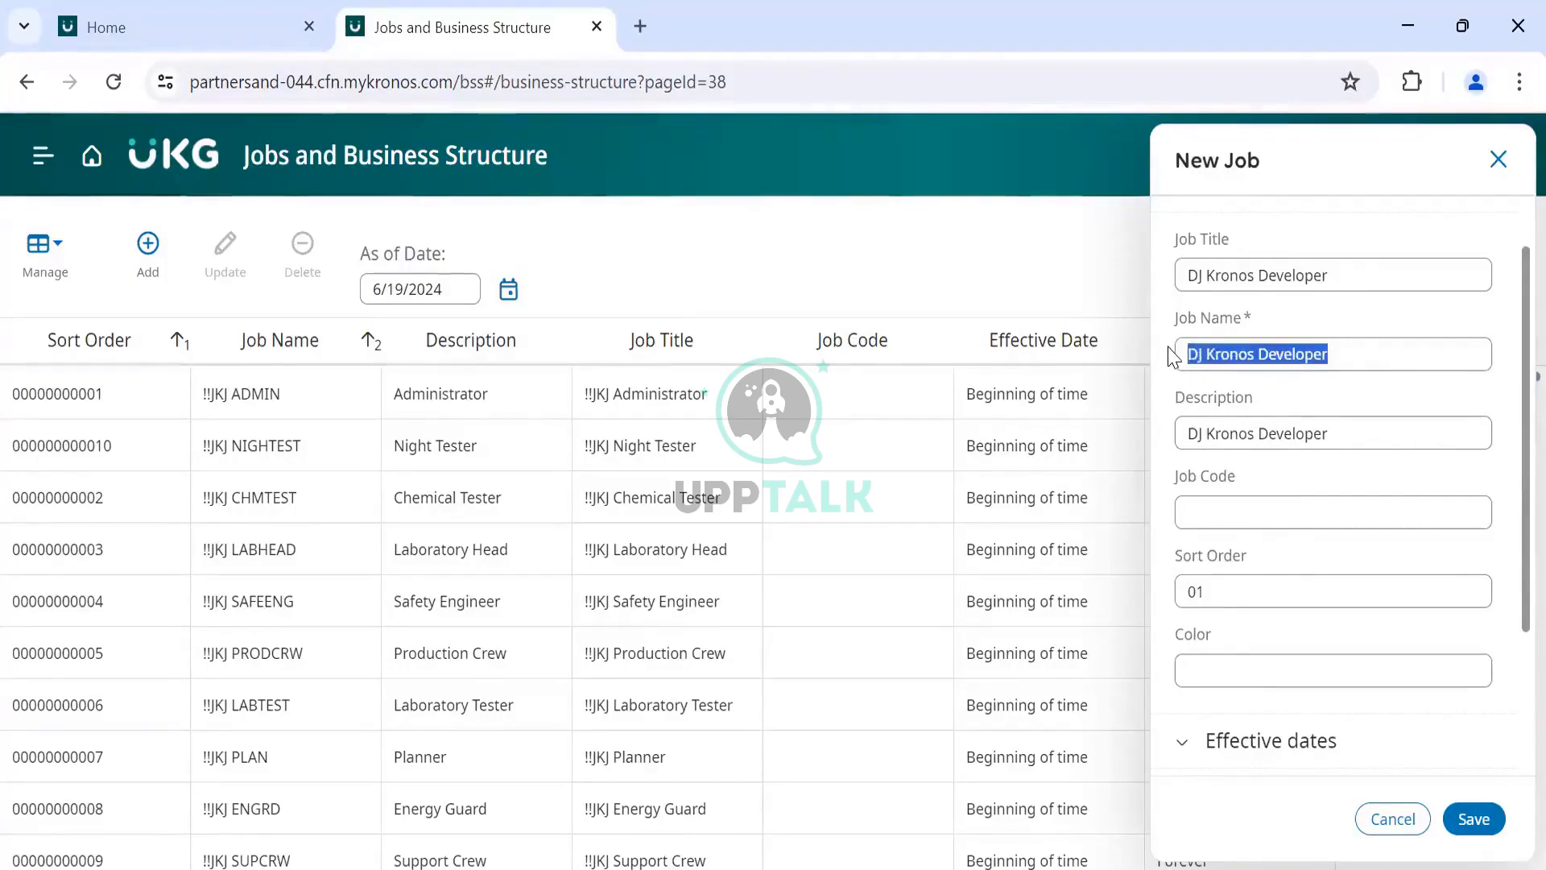
scroll(1270, 332, up, 1)
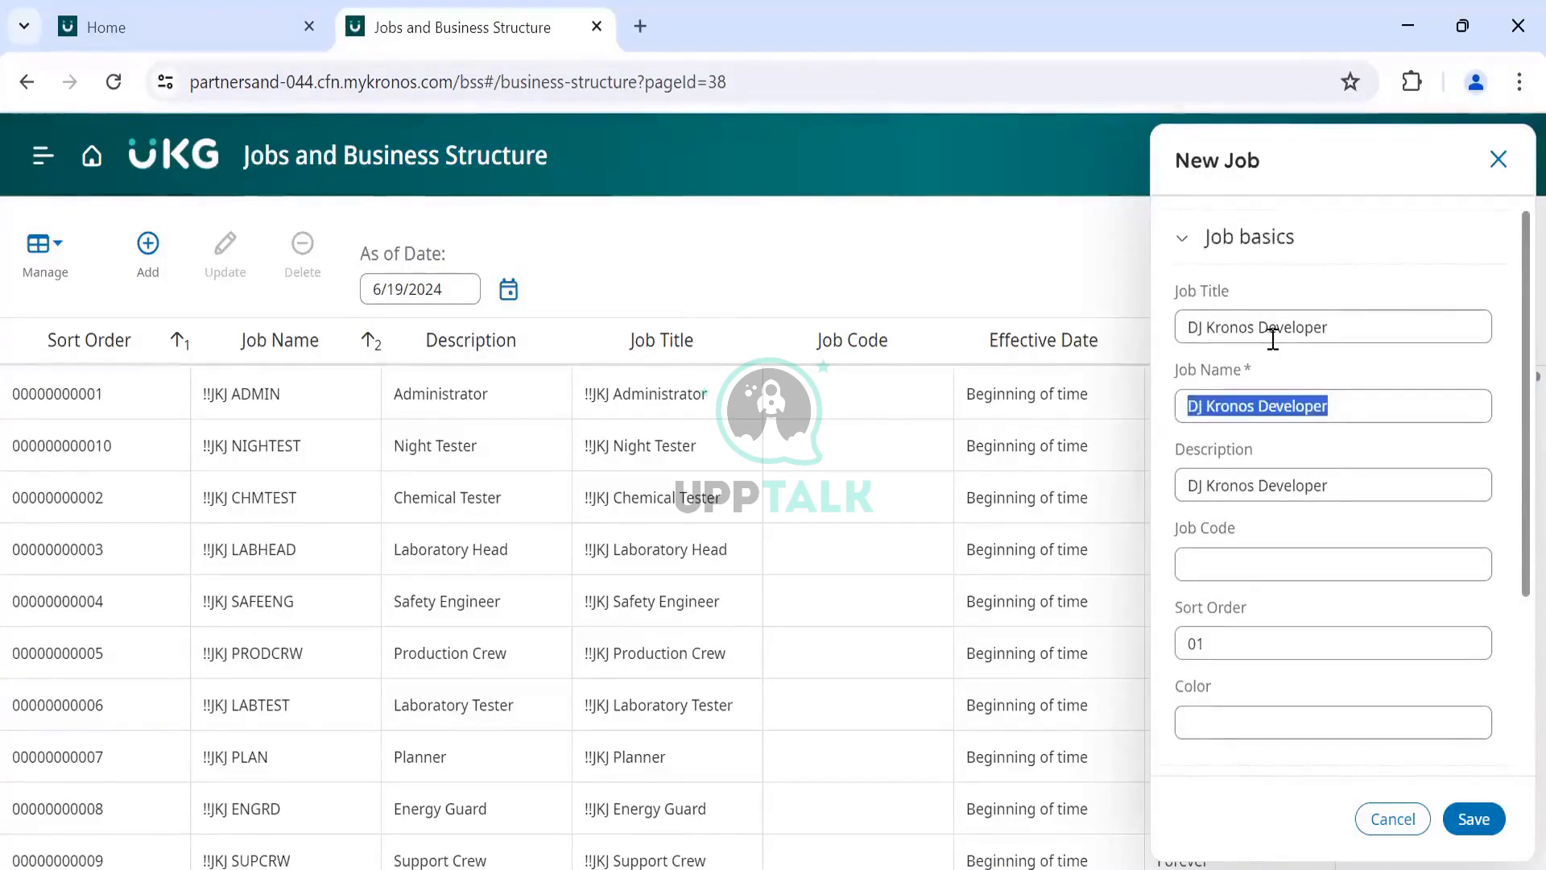
click(1294, 460)
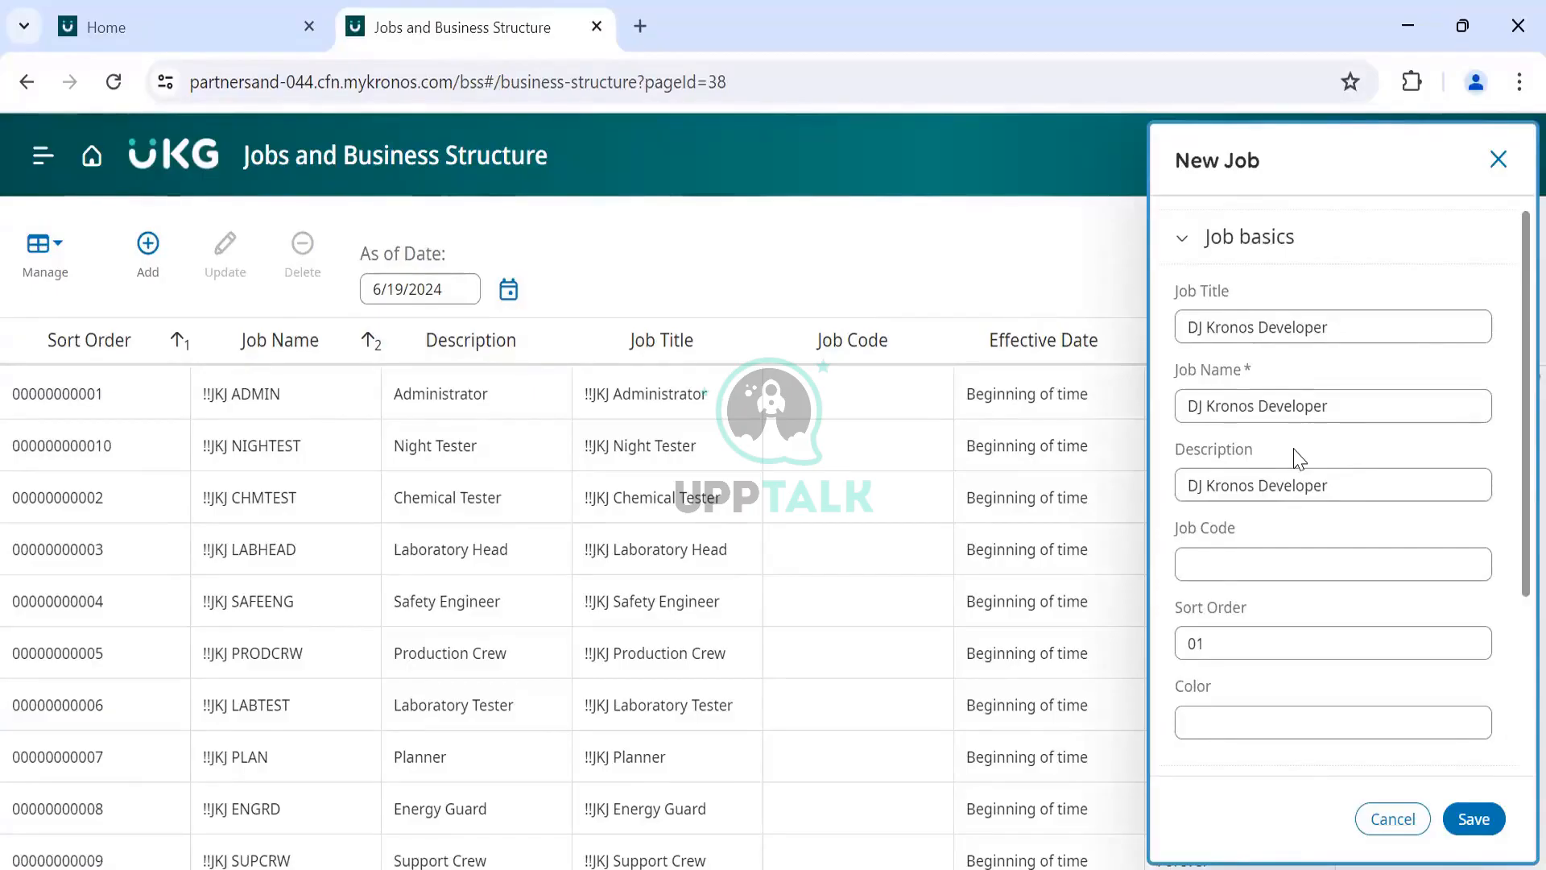
scroll(1298, 459, down, 2)
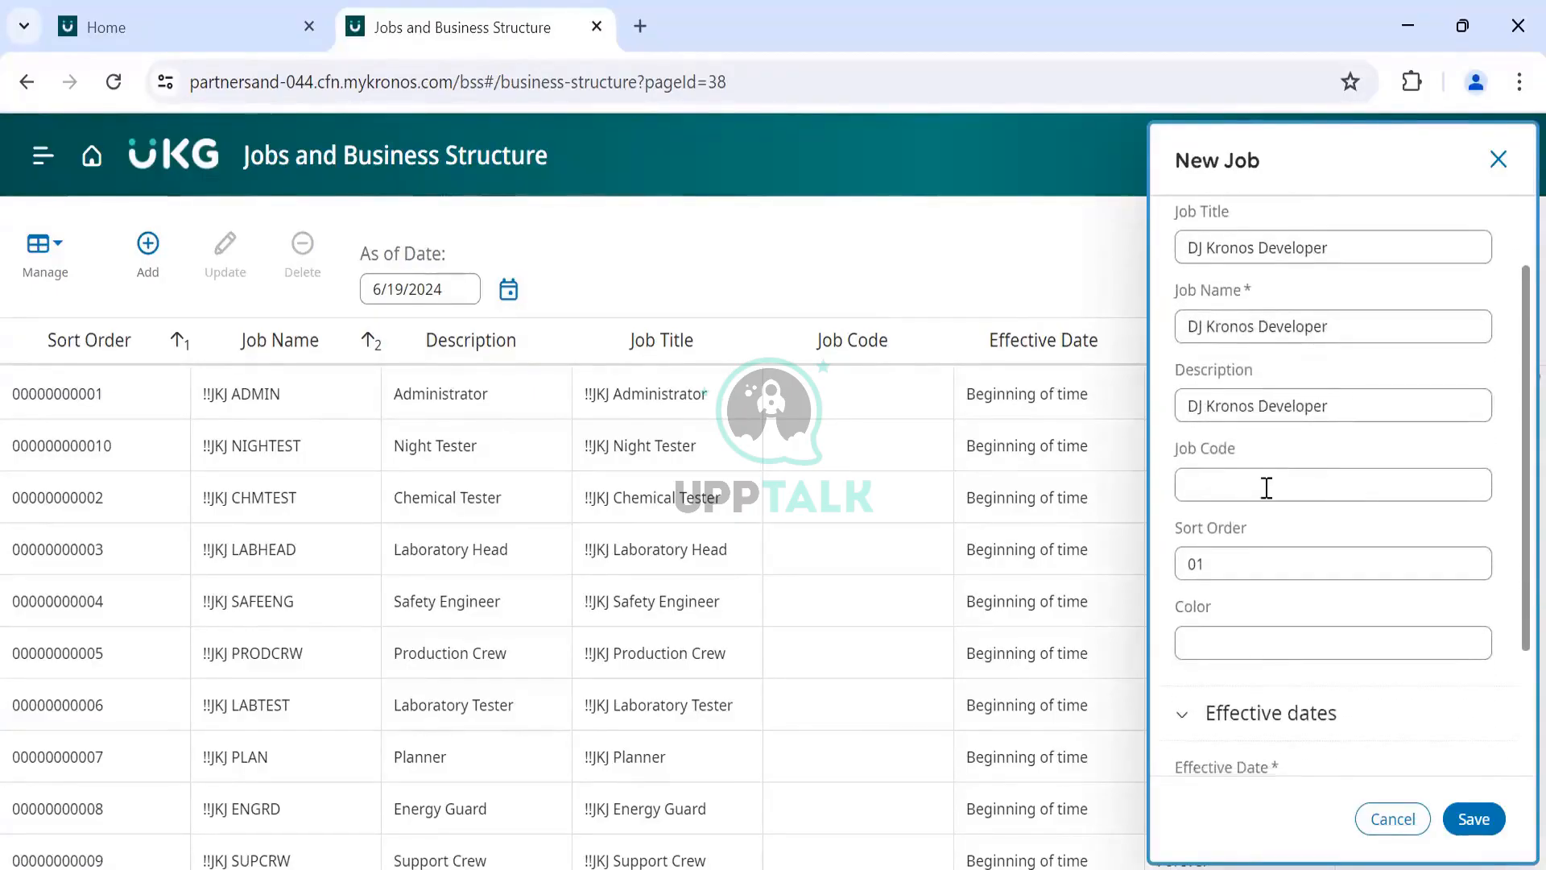
scroll(1262, 491, down, 1)
scroll(1257, 482, up, 3)
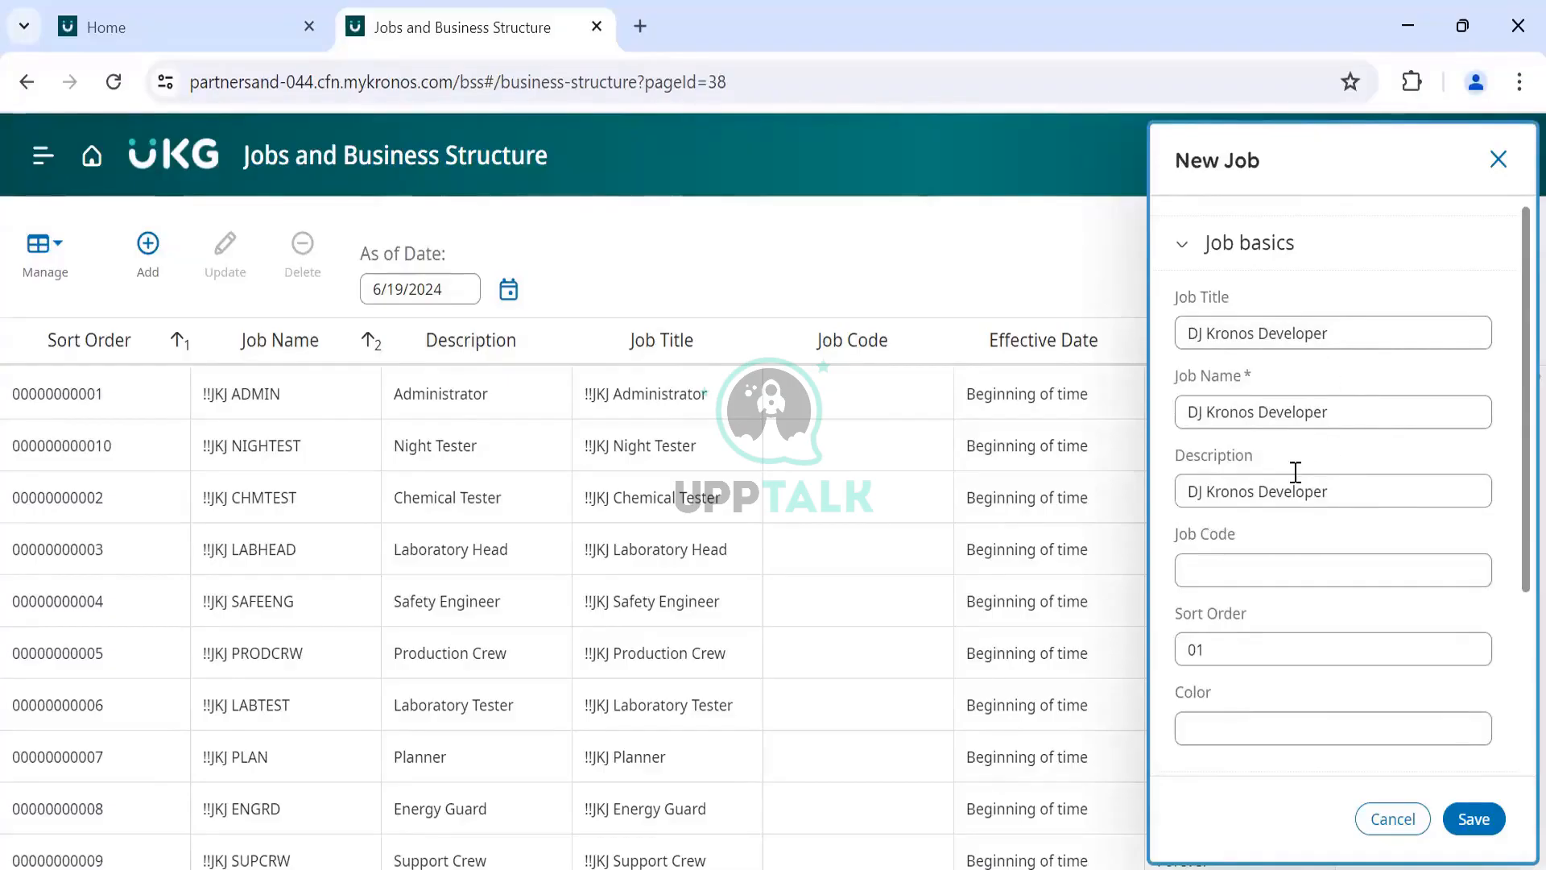
scroll(1378, 503, down, 1)
scroll(1377, 503, down, 2)
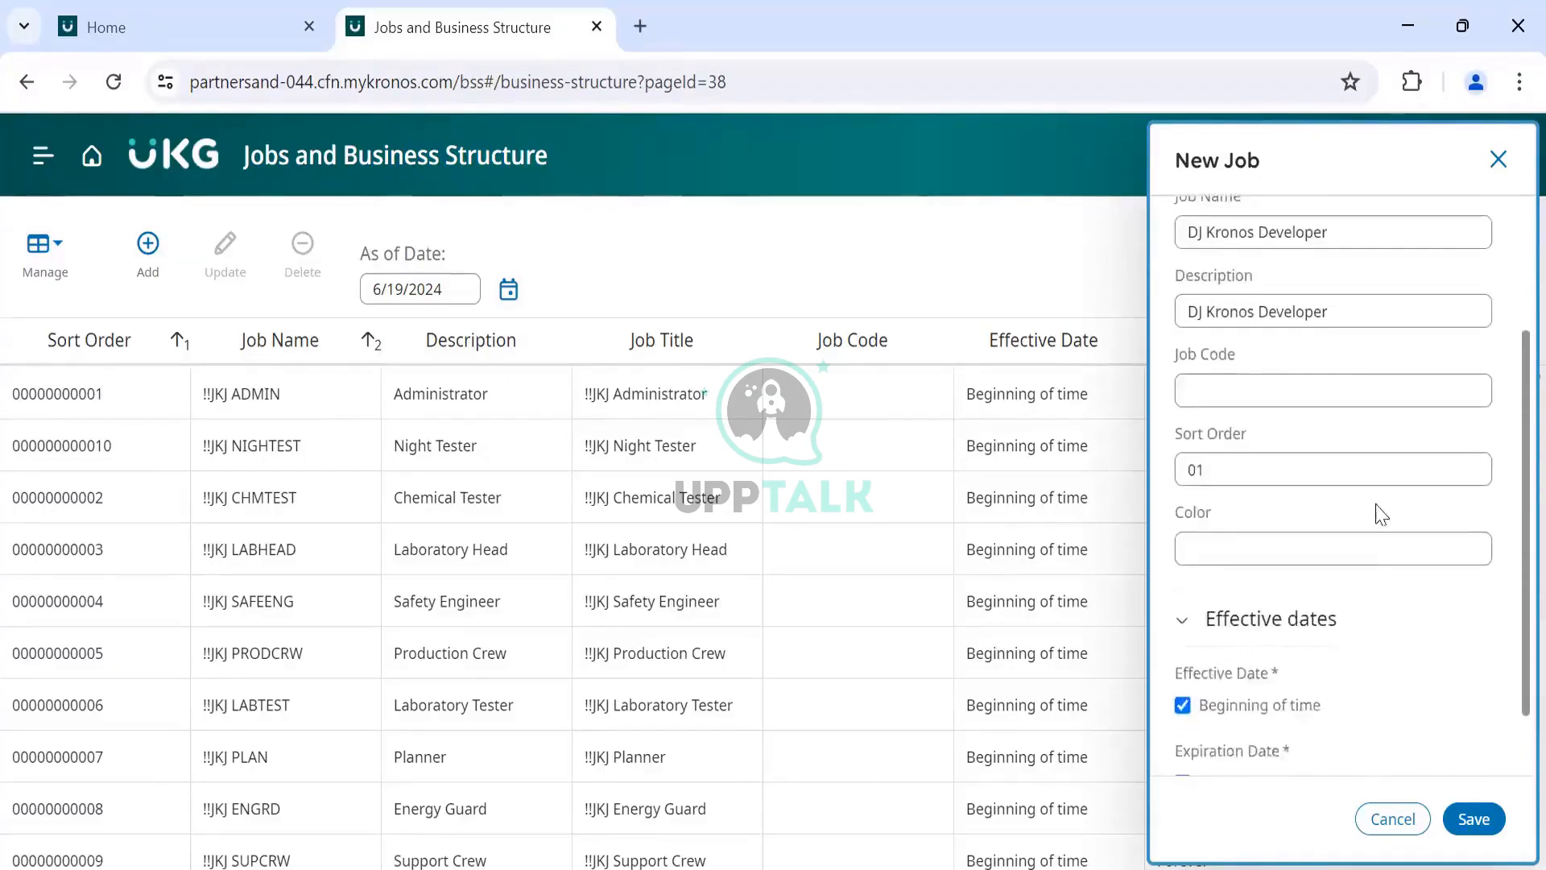
scroll(1216, 467, down, 2)
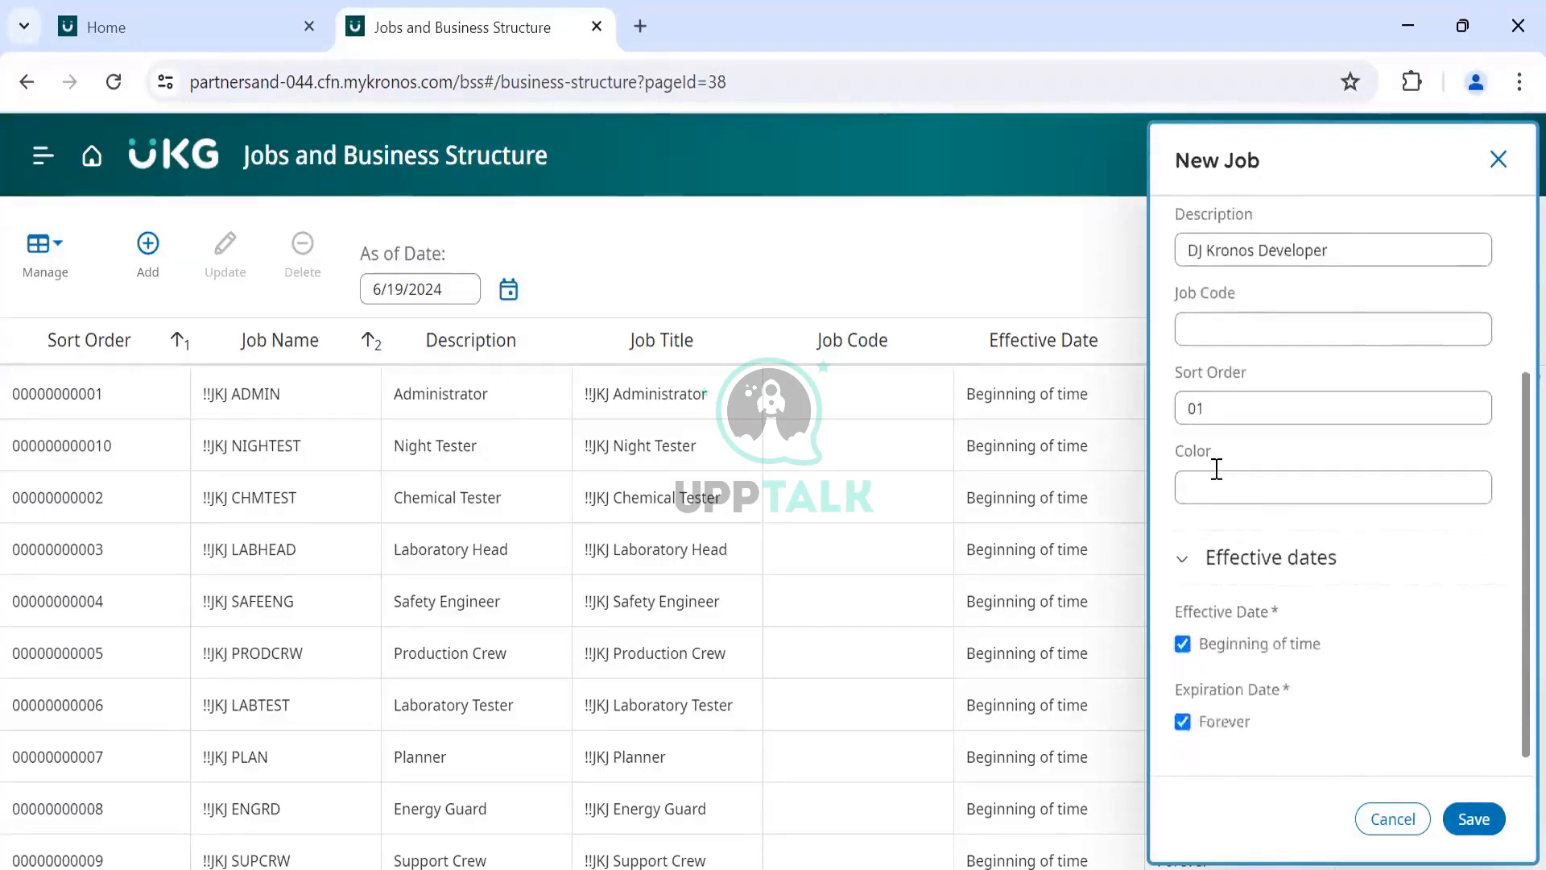
click(1473, 818)
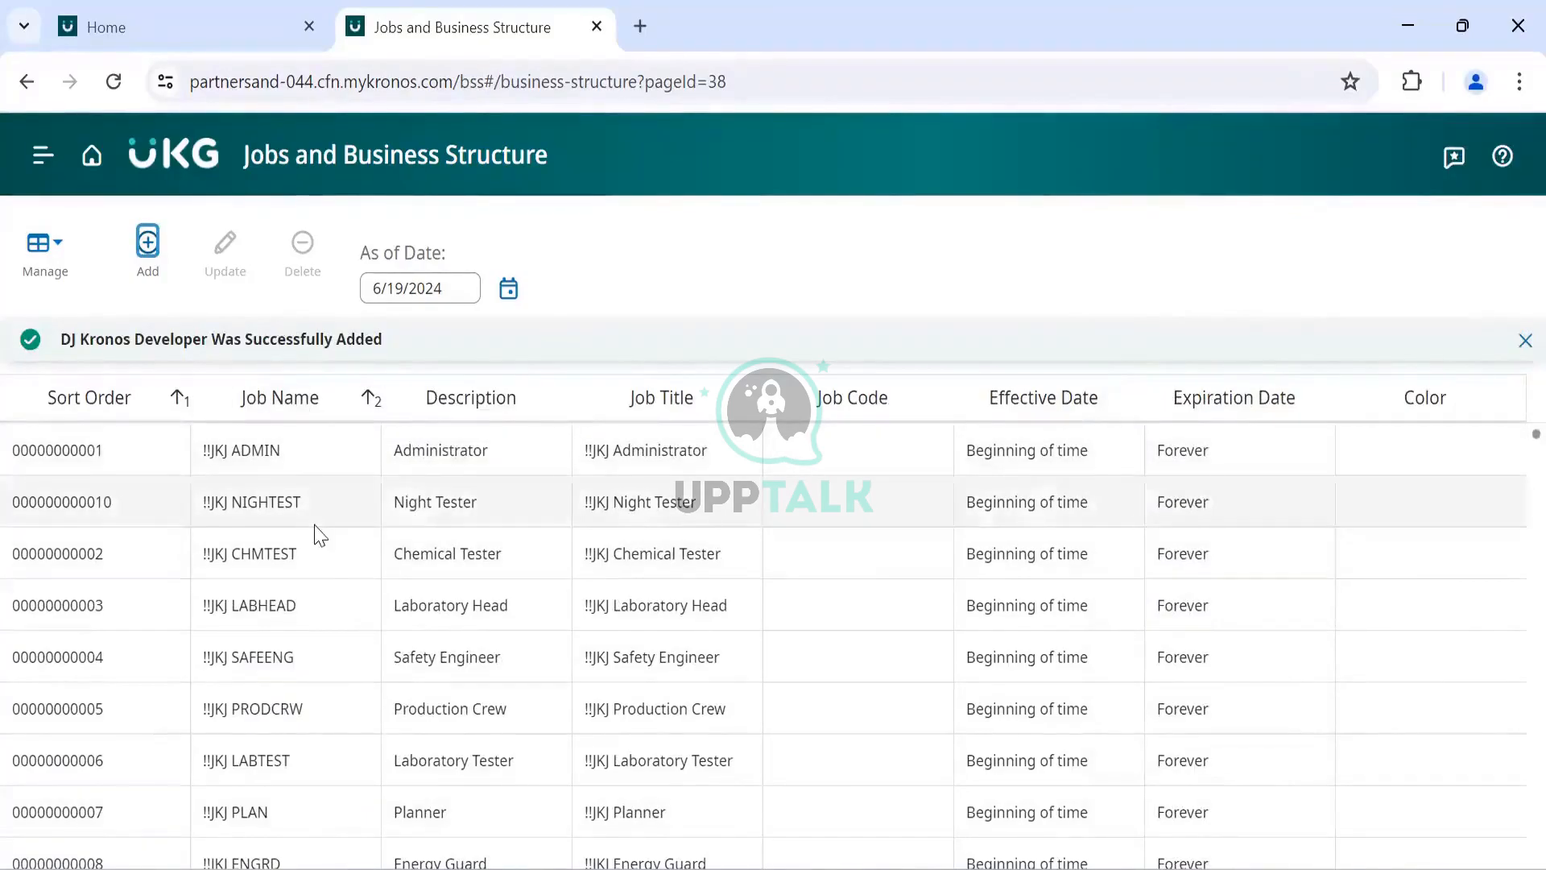
Step: Look through the jobs by sort order, then locate and select the DJ Kronos Developer entry
scroll(315, 526, down, 2)
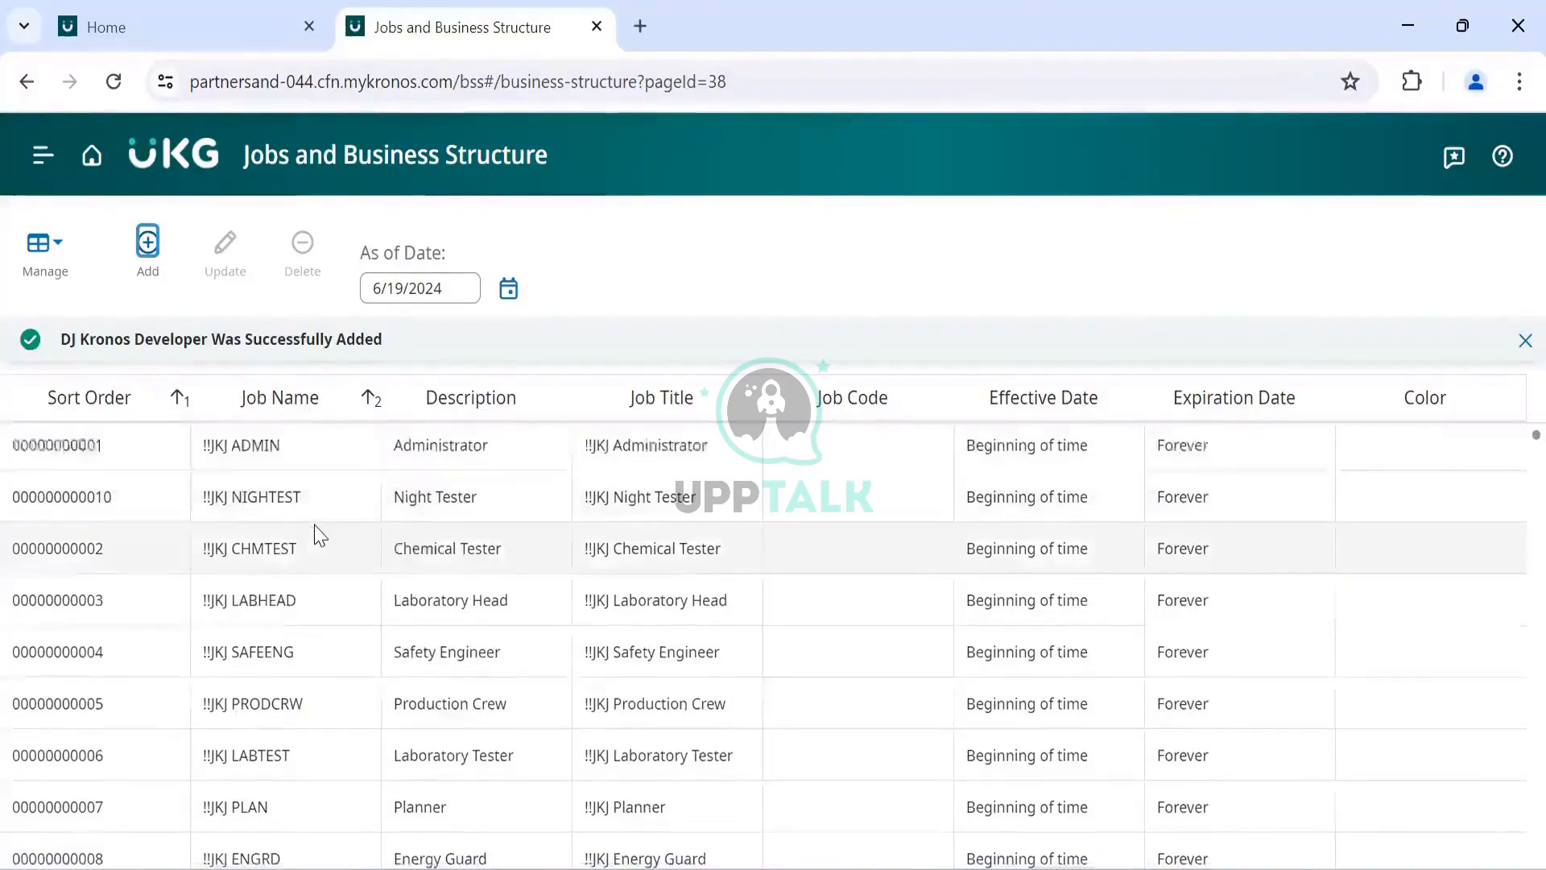
scroll(314, 526, up, 2)
scroll(320, 536, down, 15)
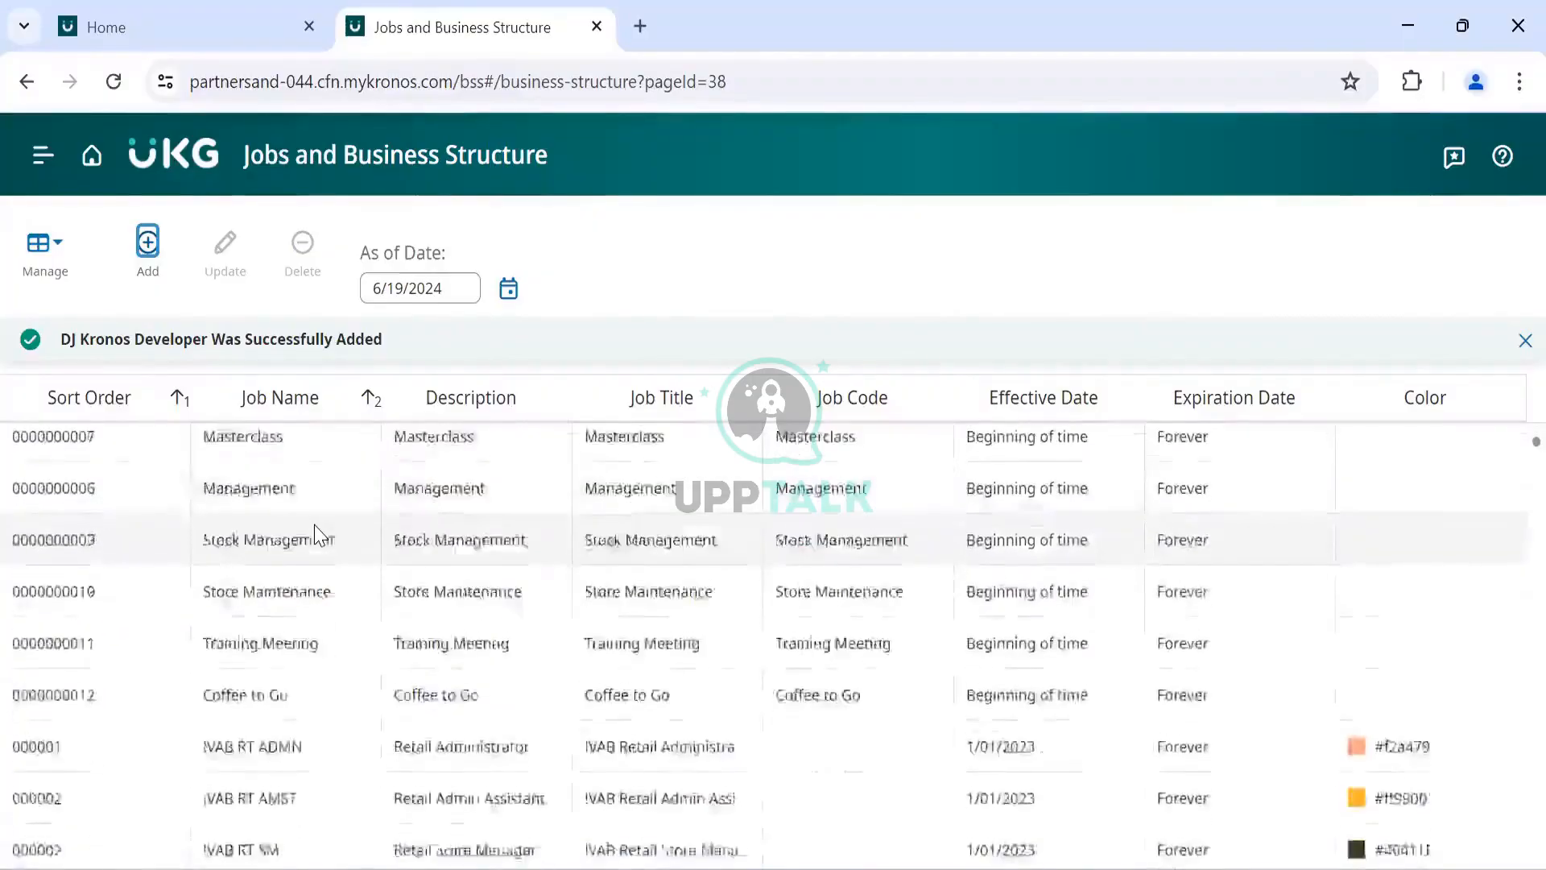
scroll(320, 536, down, 10)
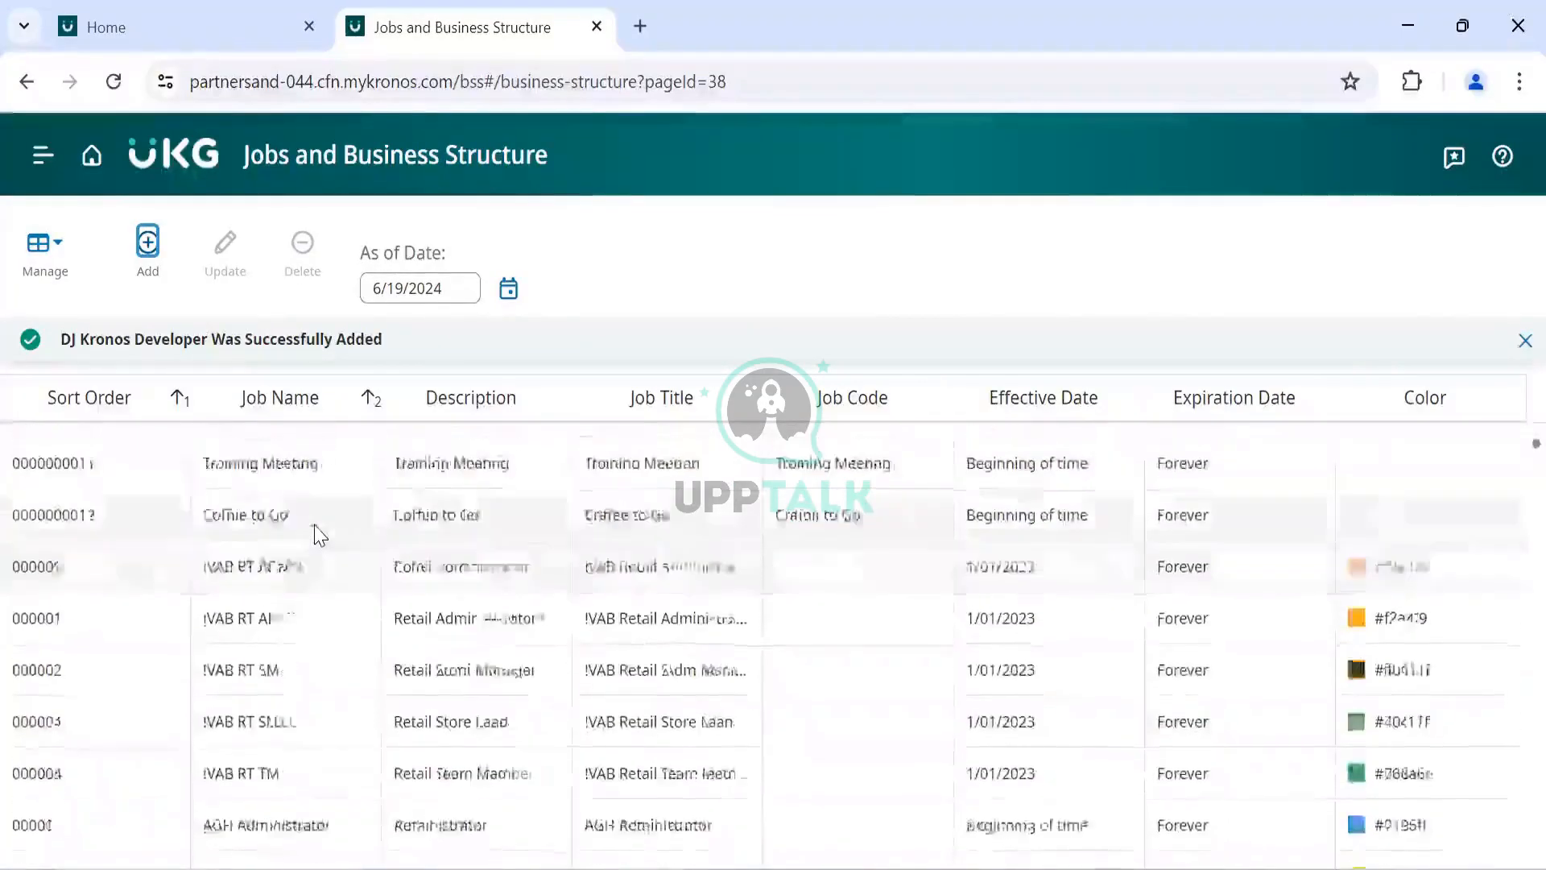
scroll(321, 535, down, 5)
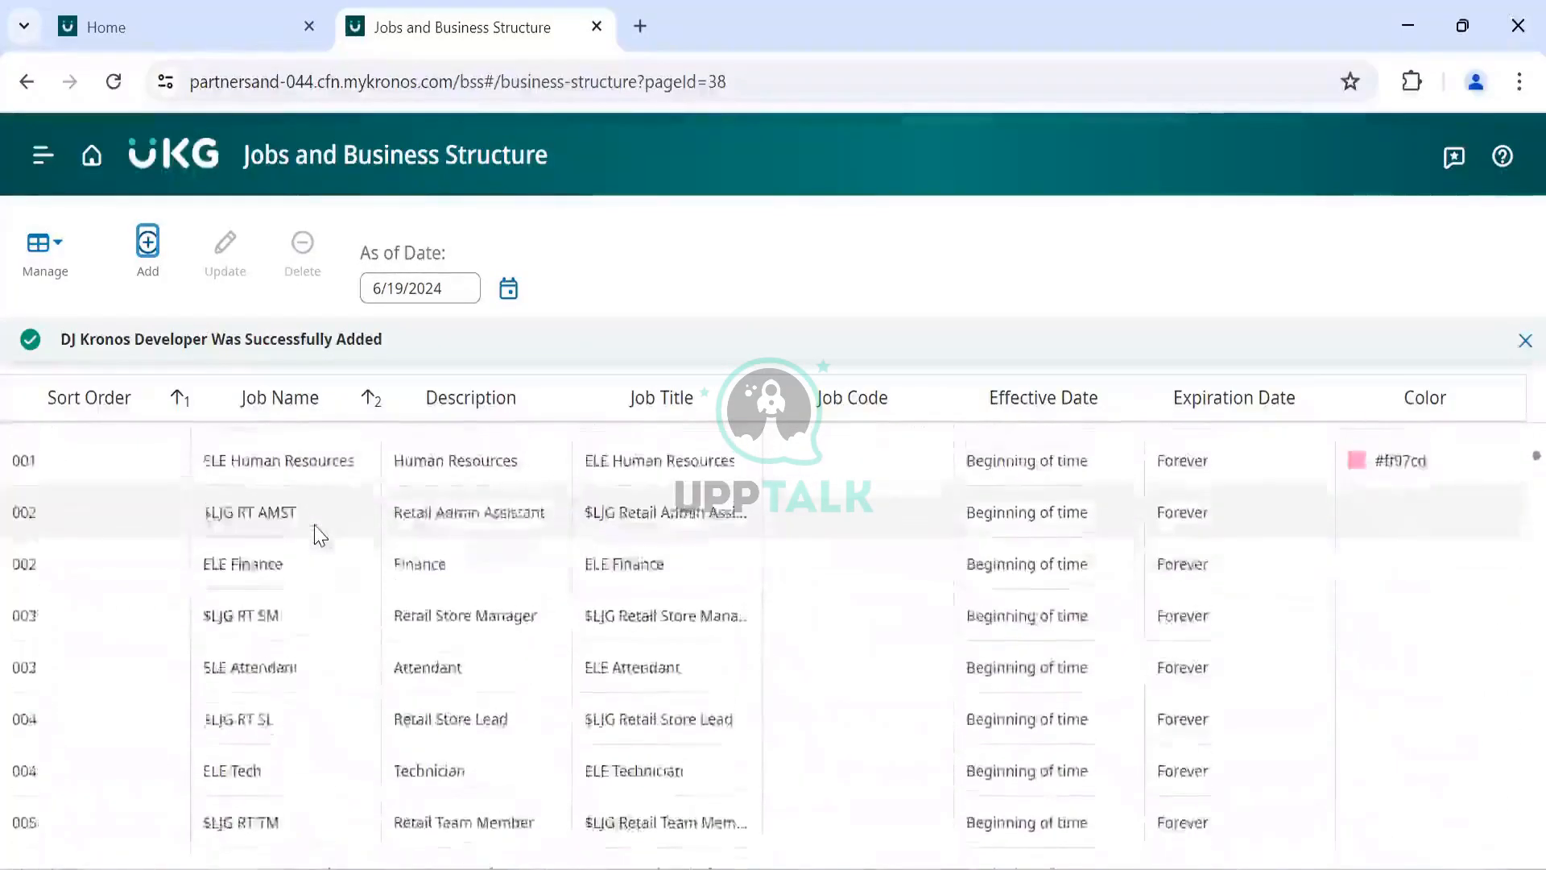
scroll(321, 535, up, 2)
scroll(315, 535, down, 5)
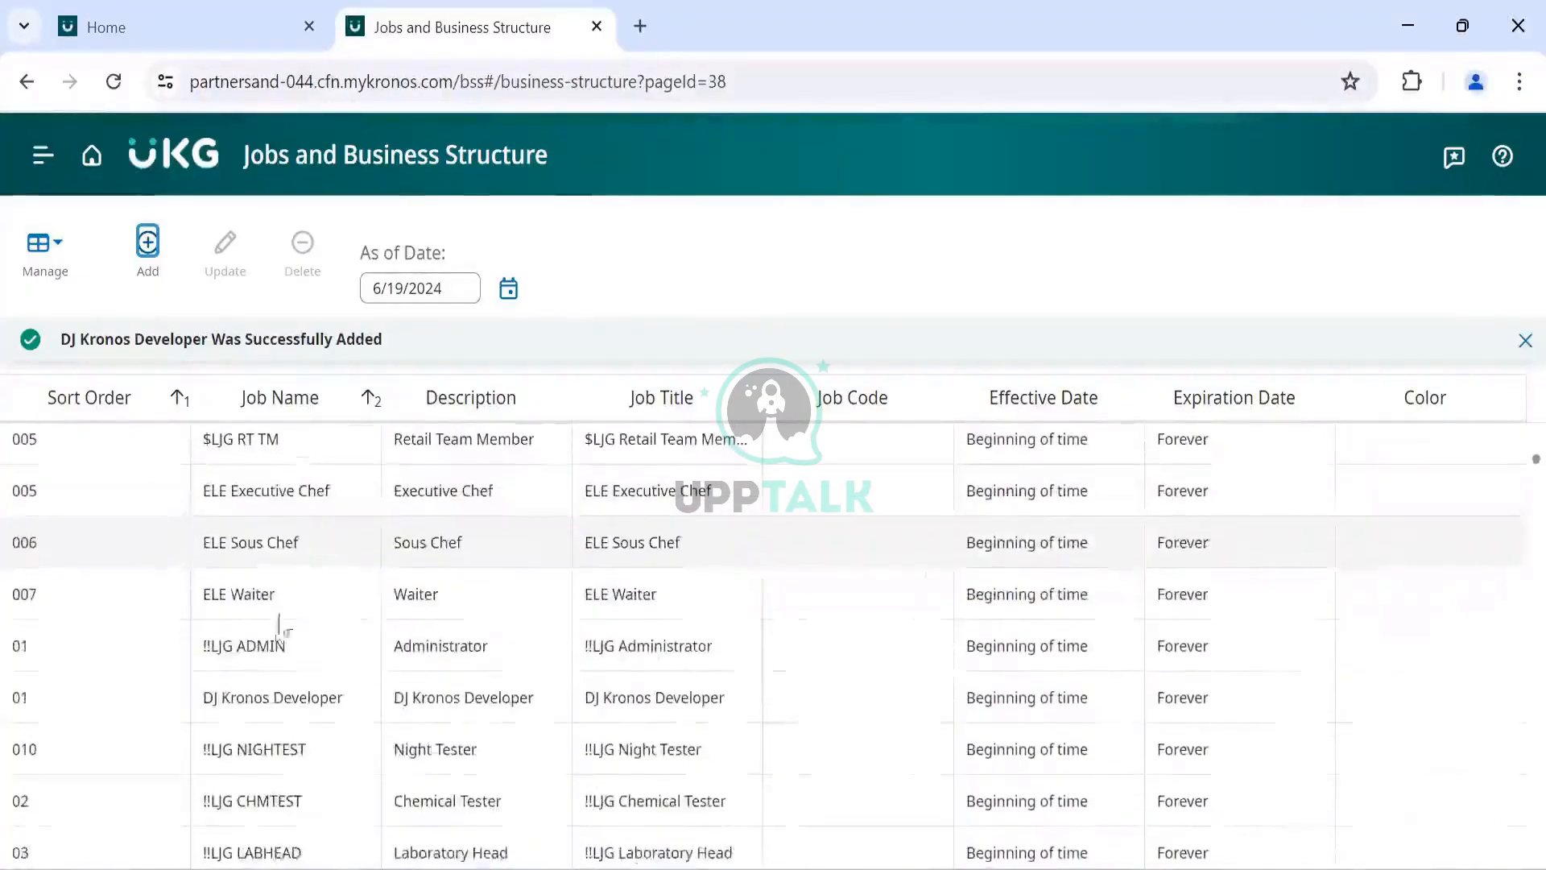
click(237, 697)
click(258, 640)
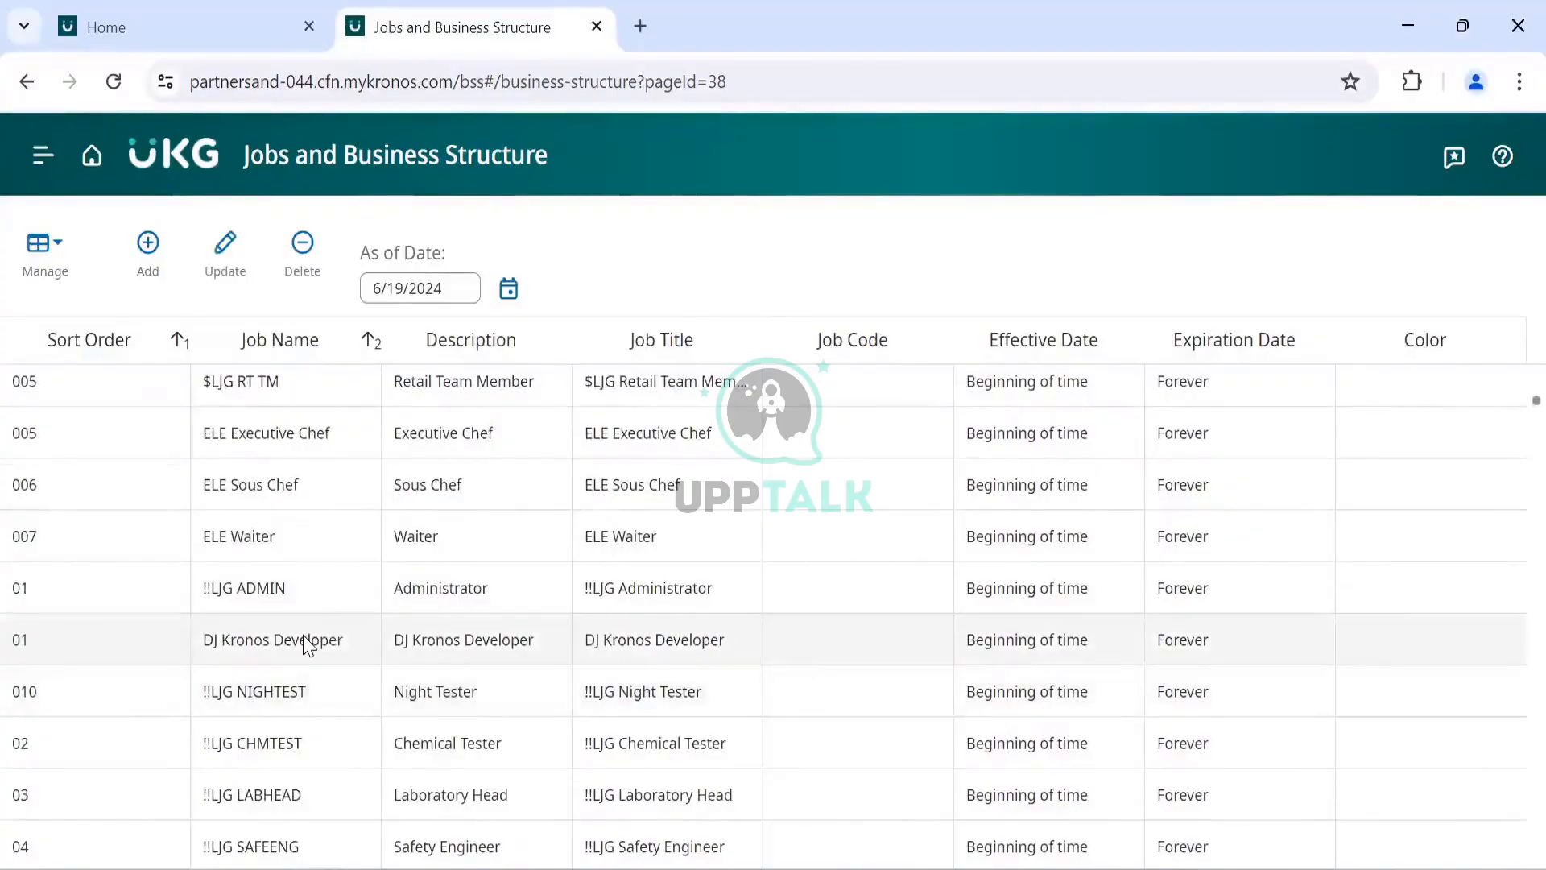
Step: Start another new job and name it DJ Database admin, checking the DBA entry in the task notes
click(147, 243)
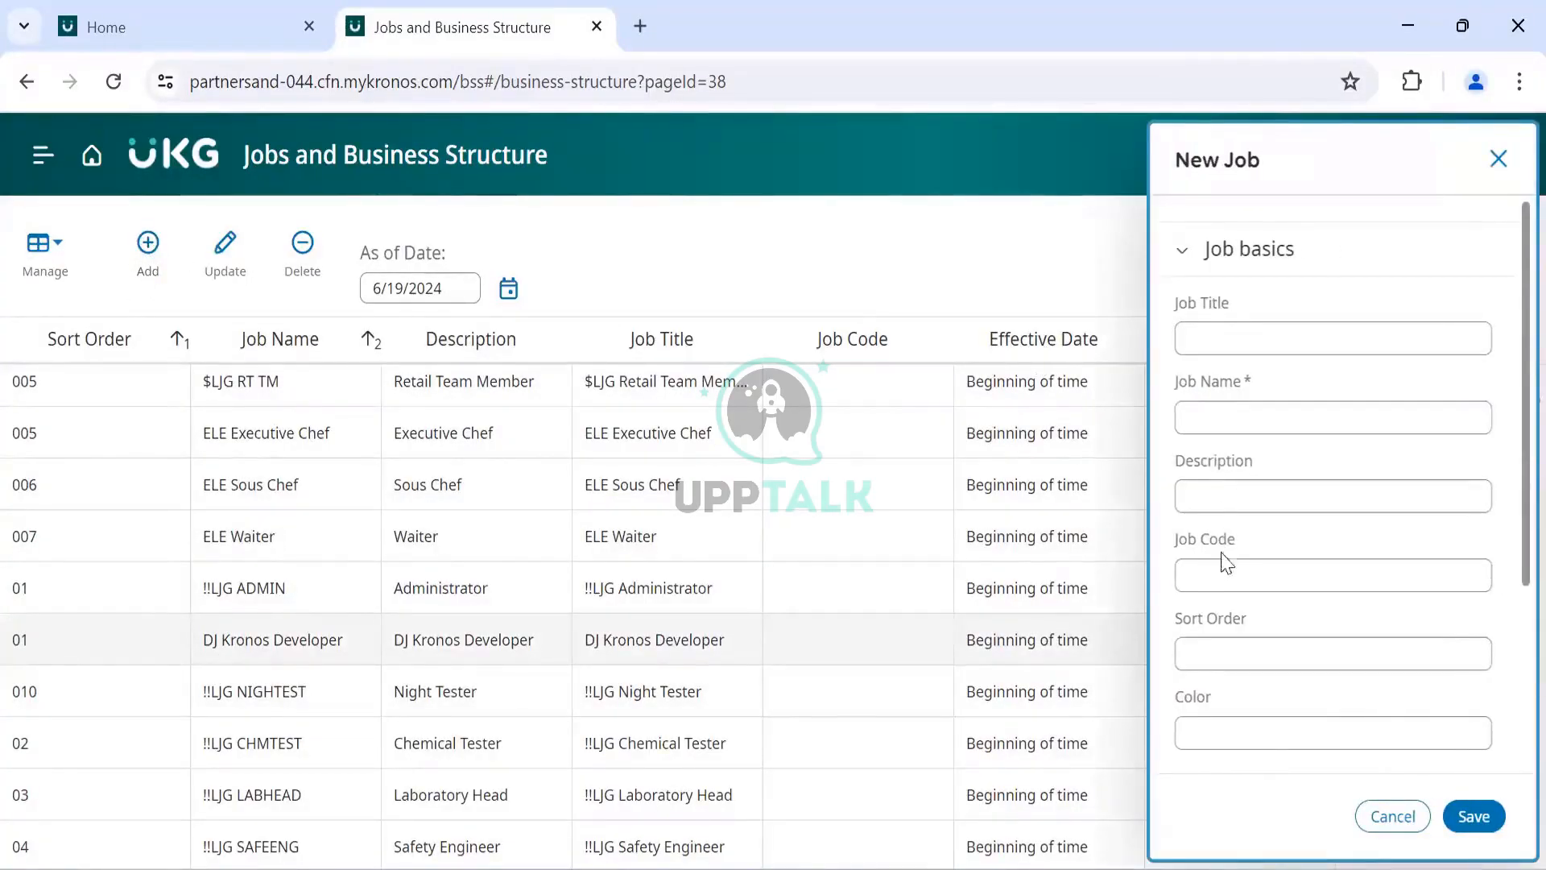
scroll(1221, 610, down, 1)
click(1213, 616)
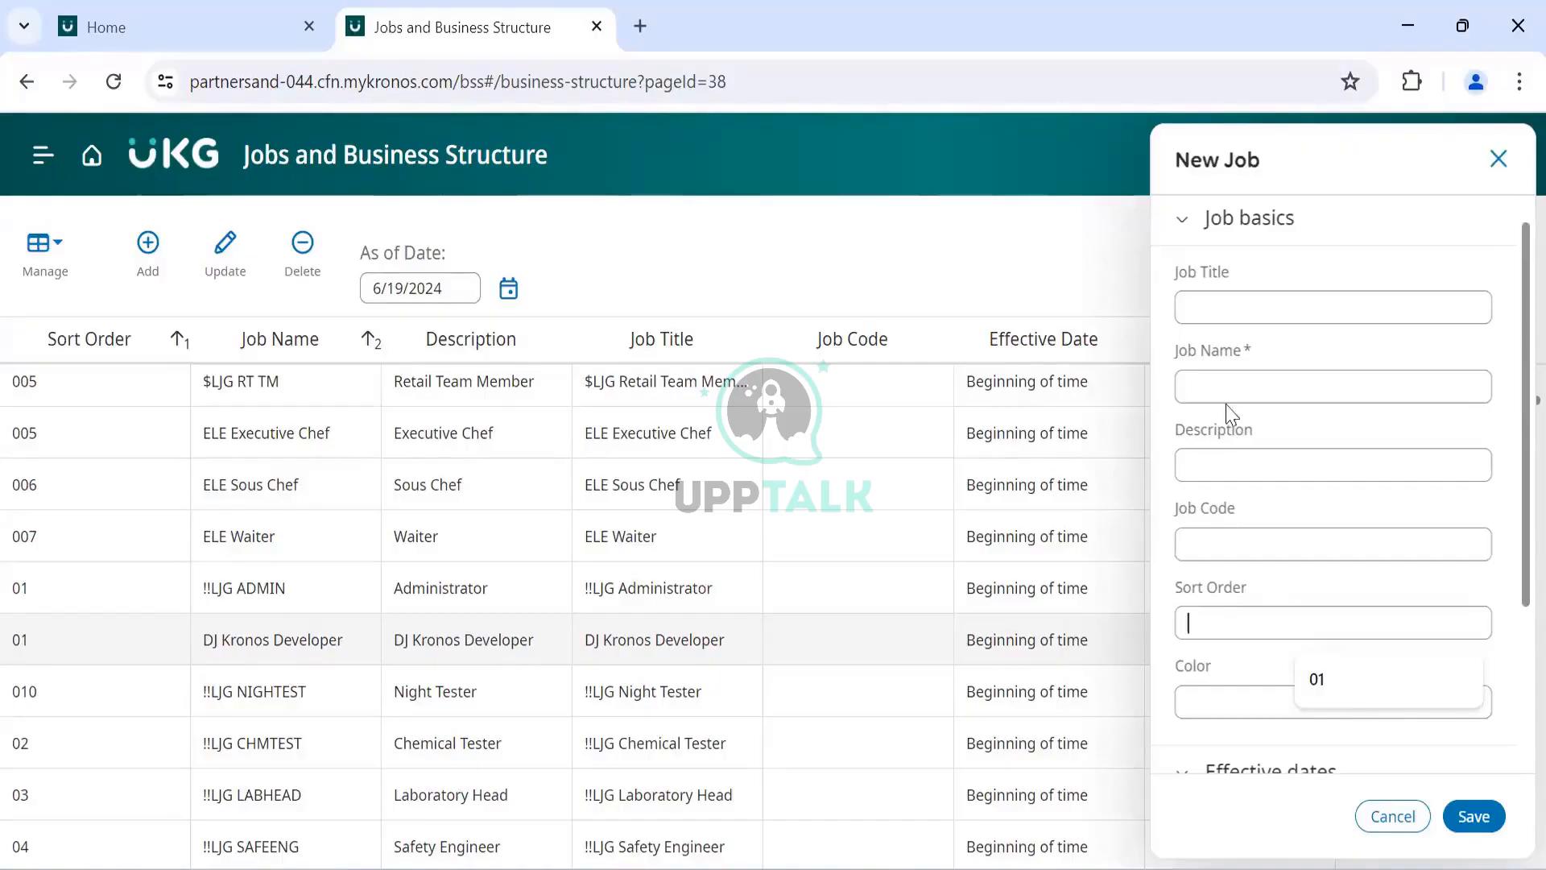
click(1224, 384)
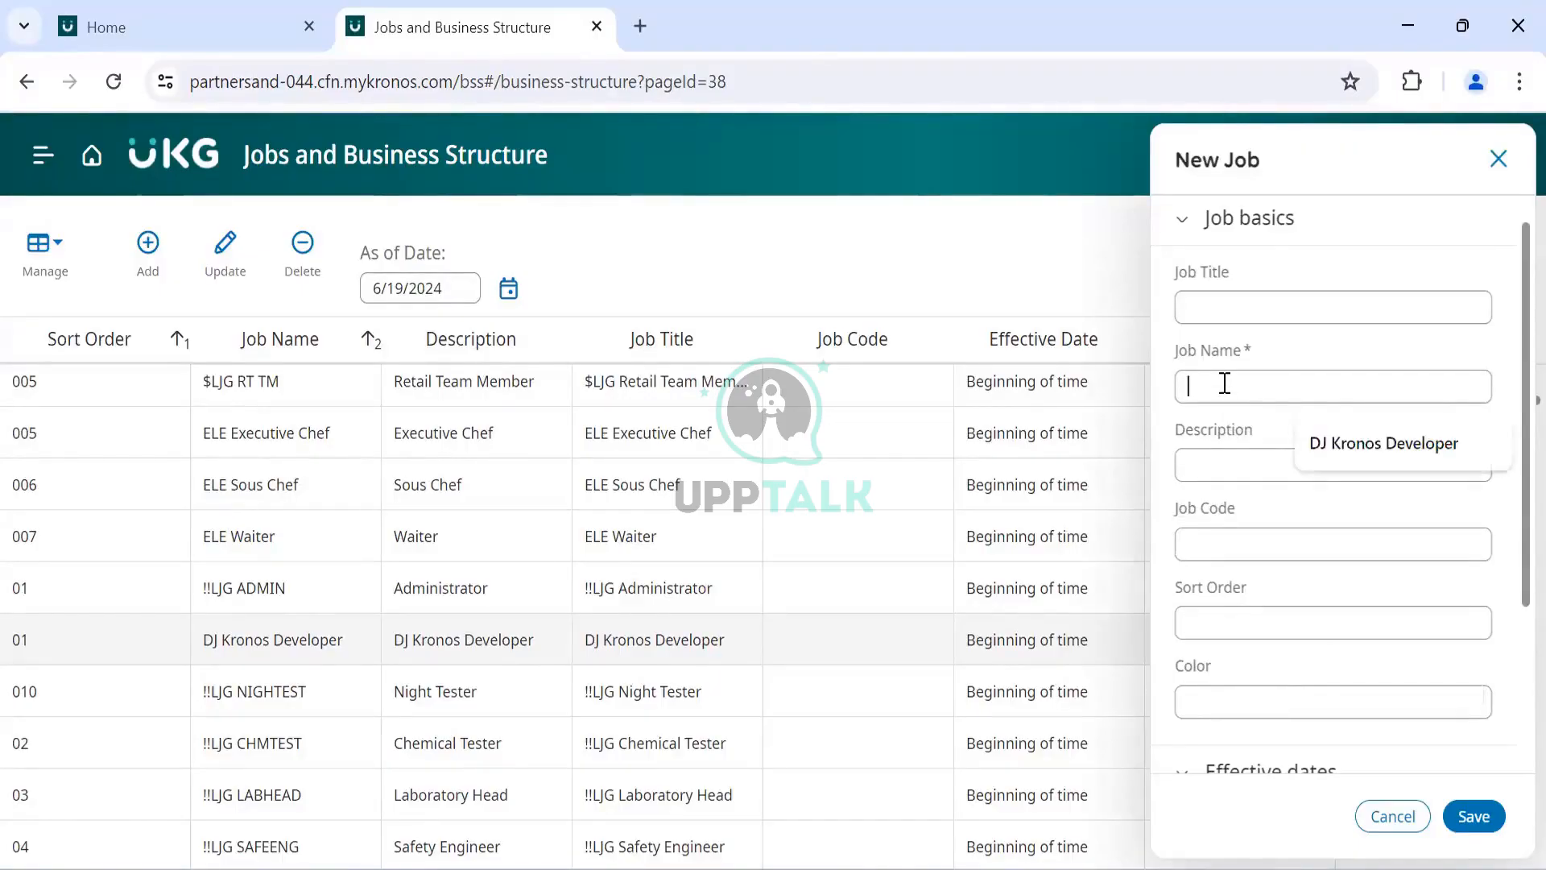
text(DJ)
key(alt+Tab)
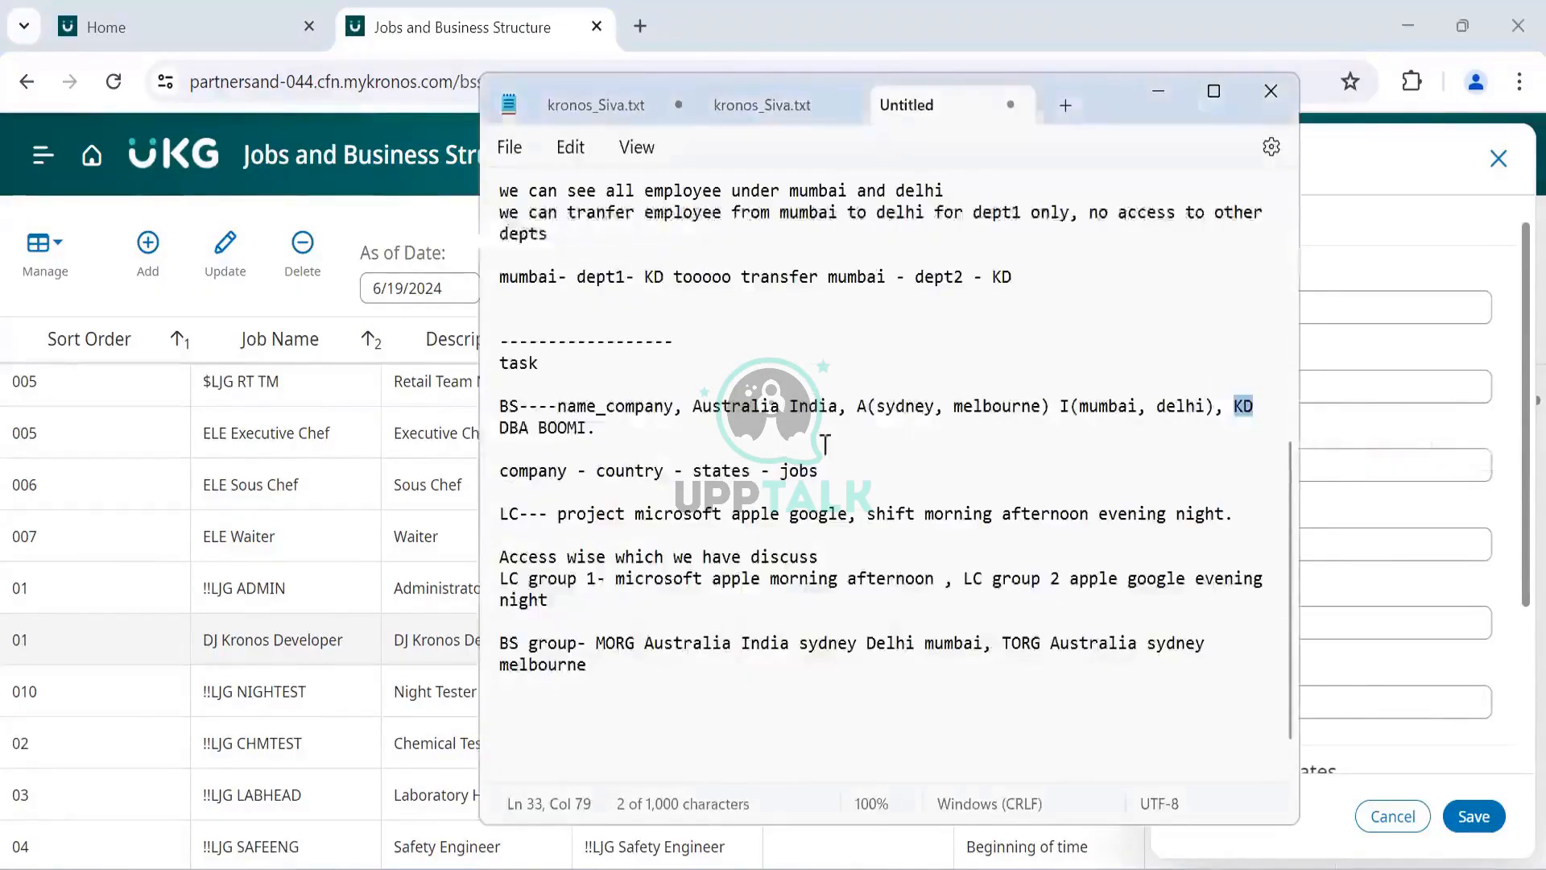
double_click(513, 428)
key(alt+Tab)
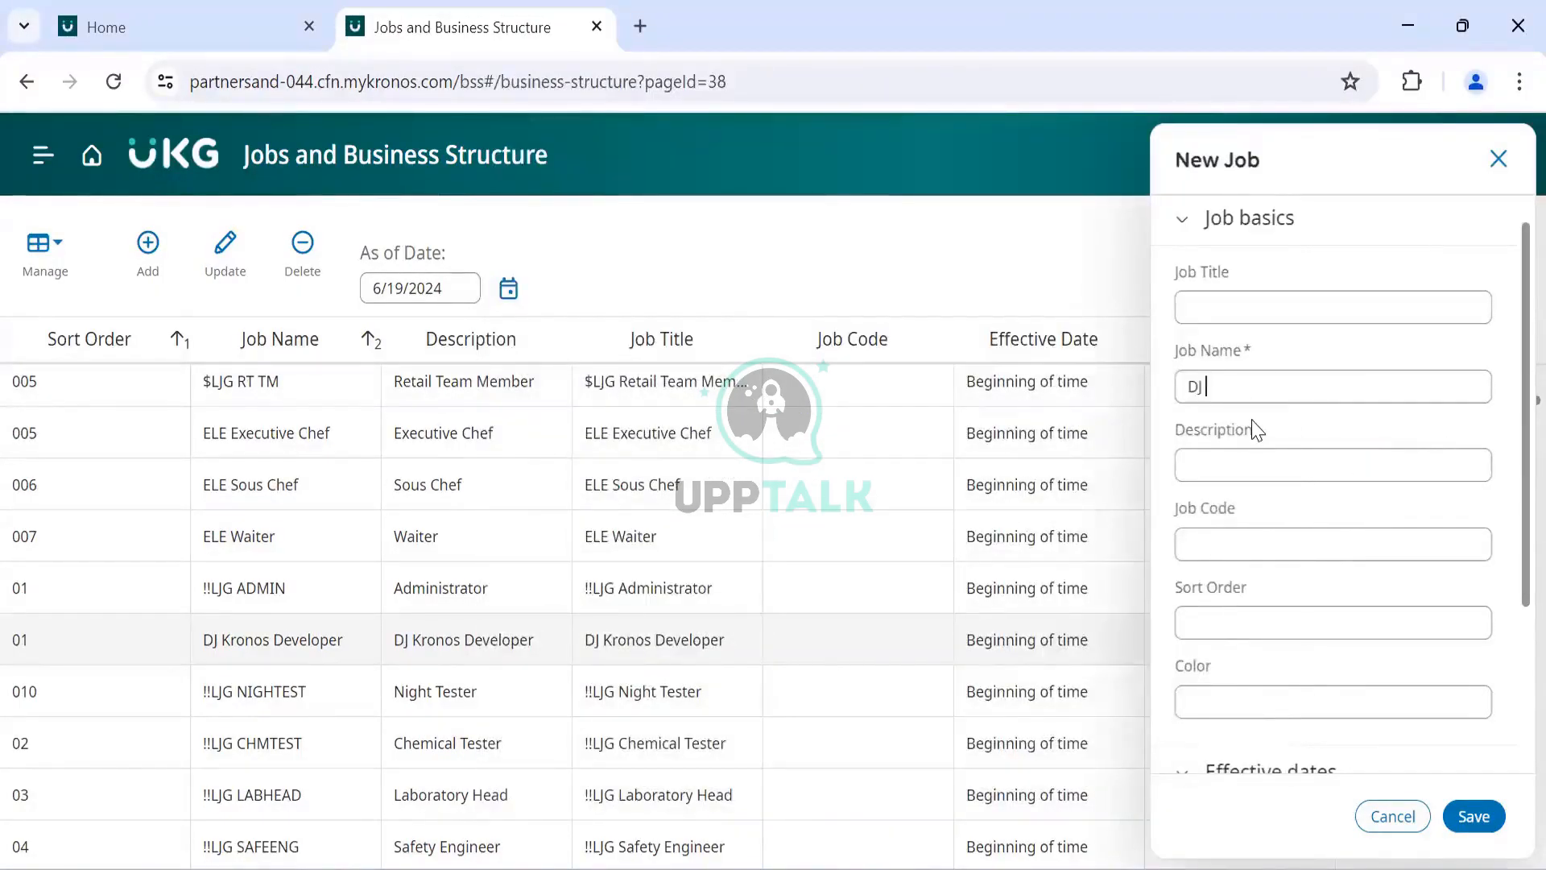
text(Databse )
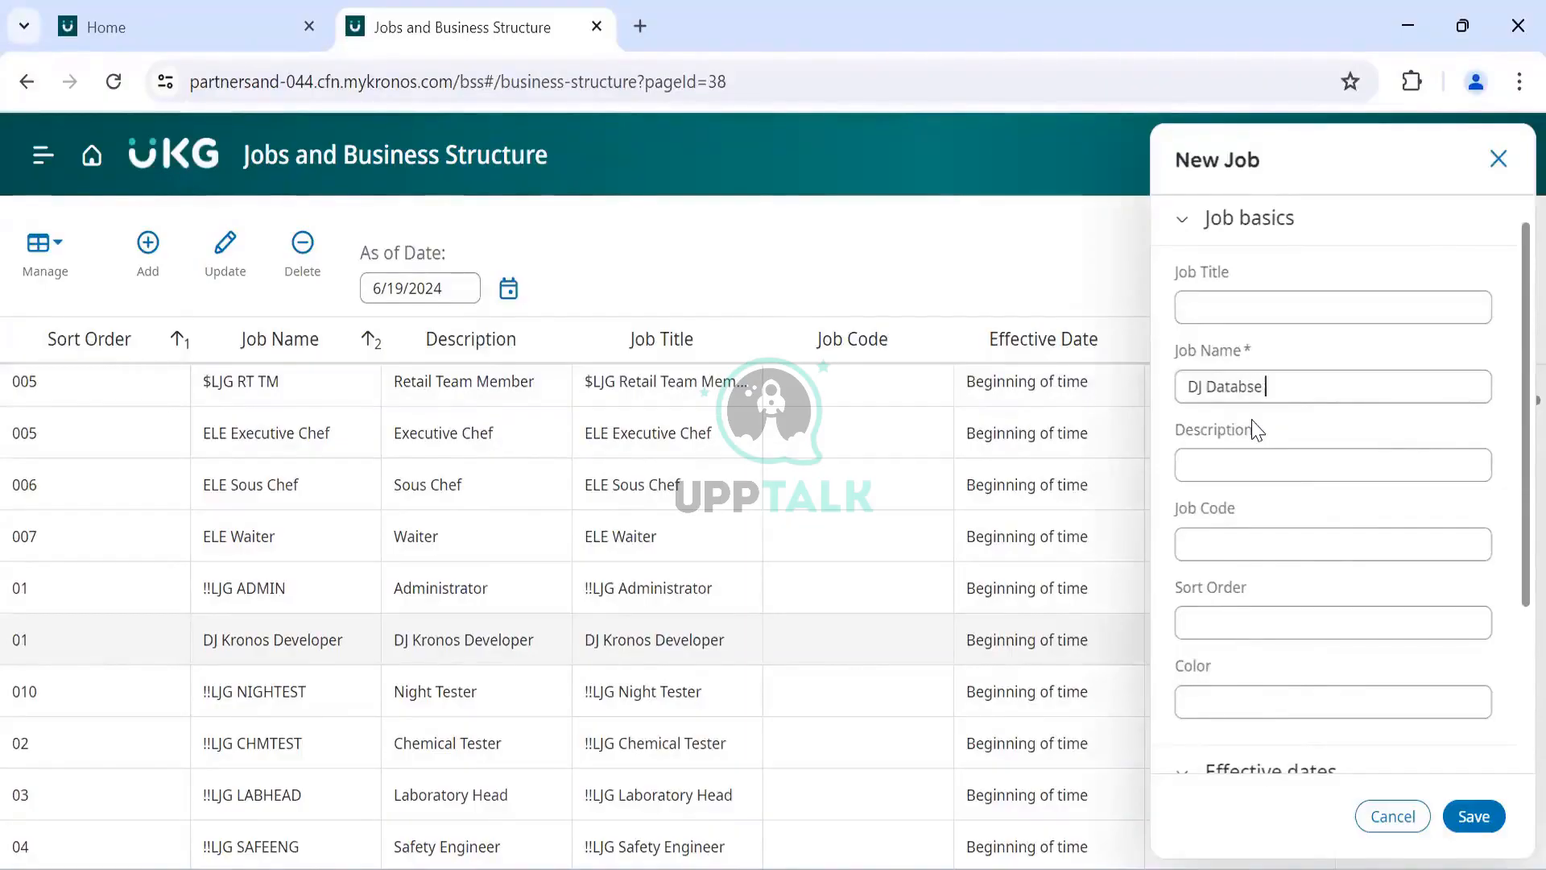
text(admin)
click(1247, 386)
text(a)
Step: Copy the job name DJ Database admin into the job title and description of the new job
key(ctrl+a)
key(ctrl+c)
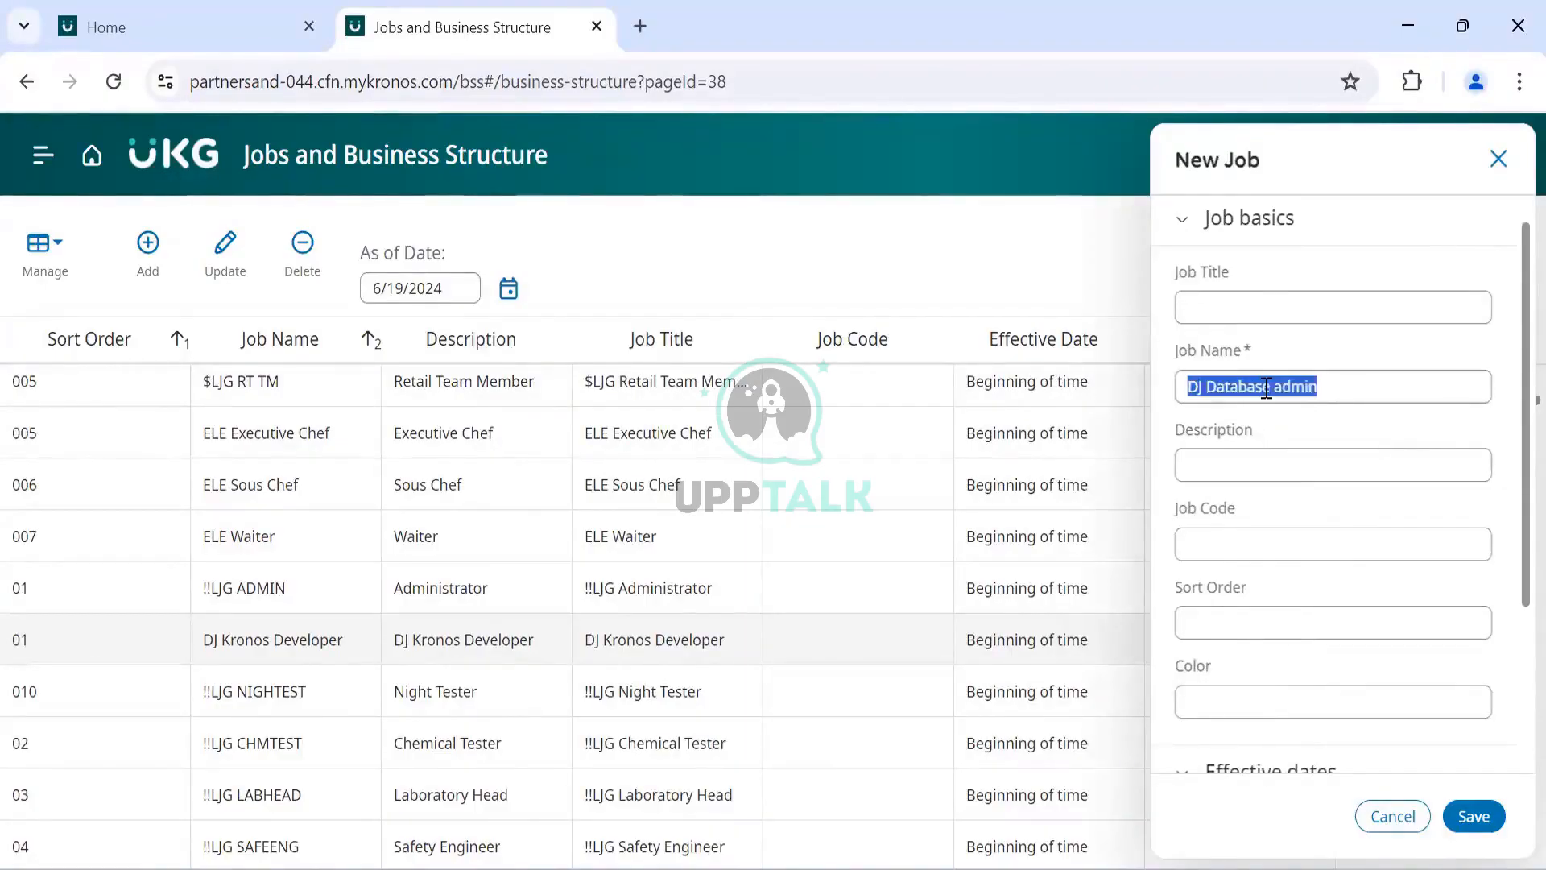
click(1244, 304)
key(ctrl+v)
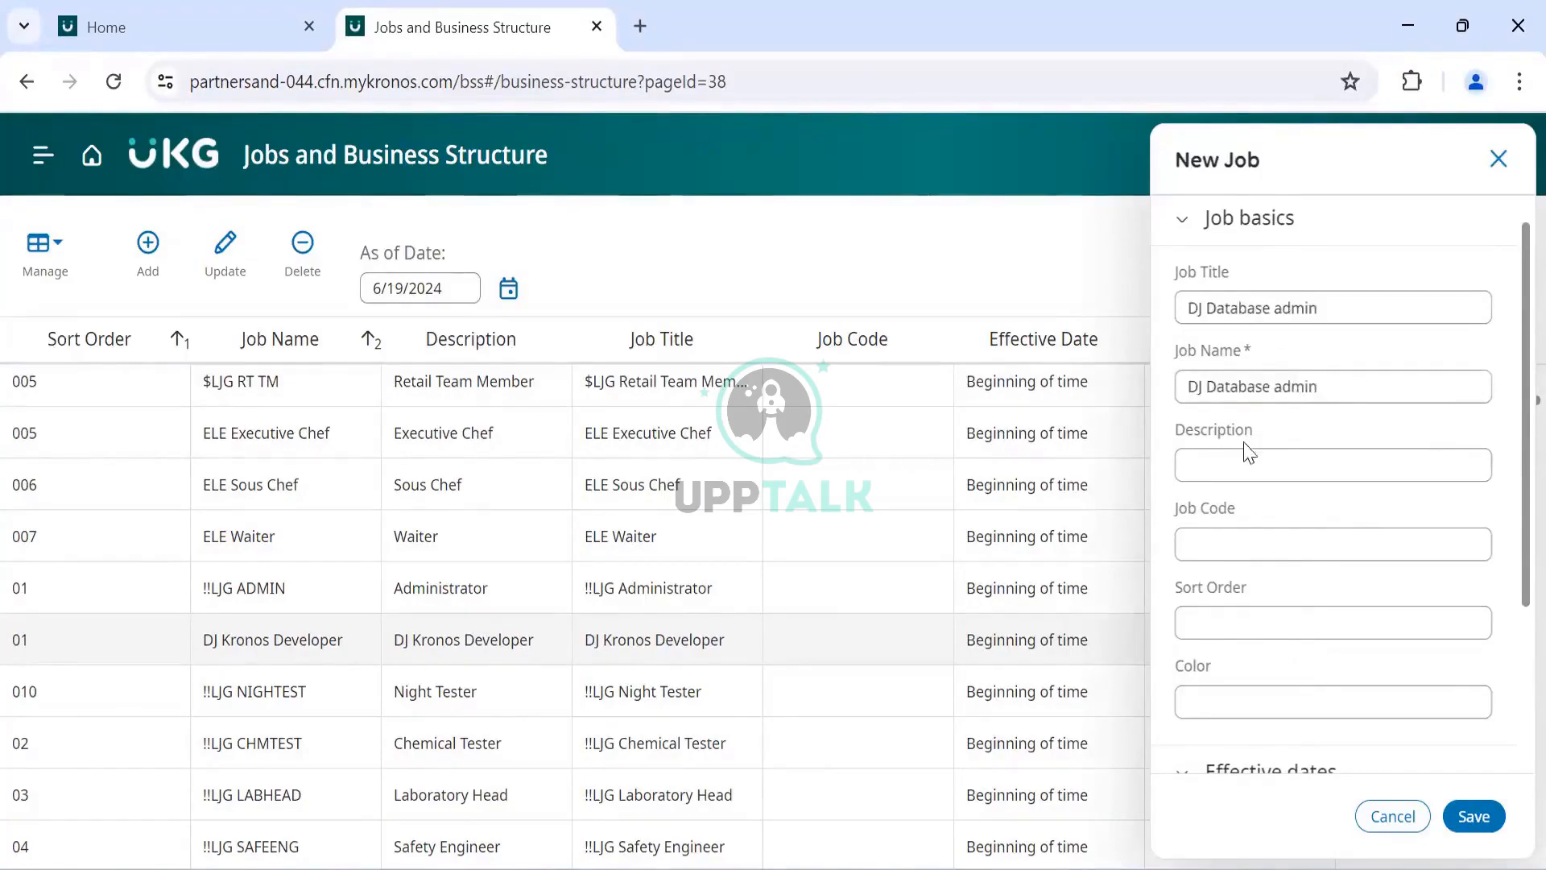
click(1242, 465)
key(ctrl+v)
Step: Set the sort order of the DJ Database admin job to 10 and save the job
scroll(1253, 569, down, 1)
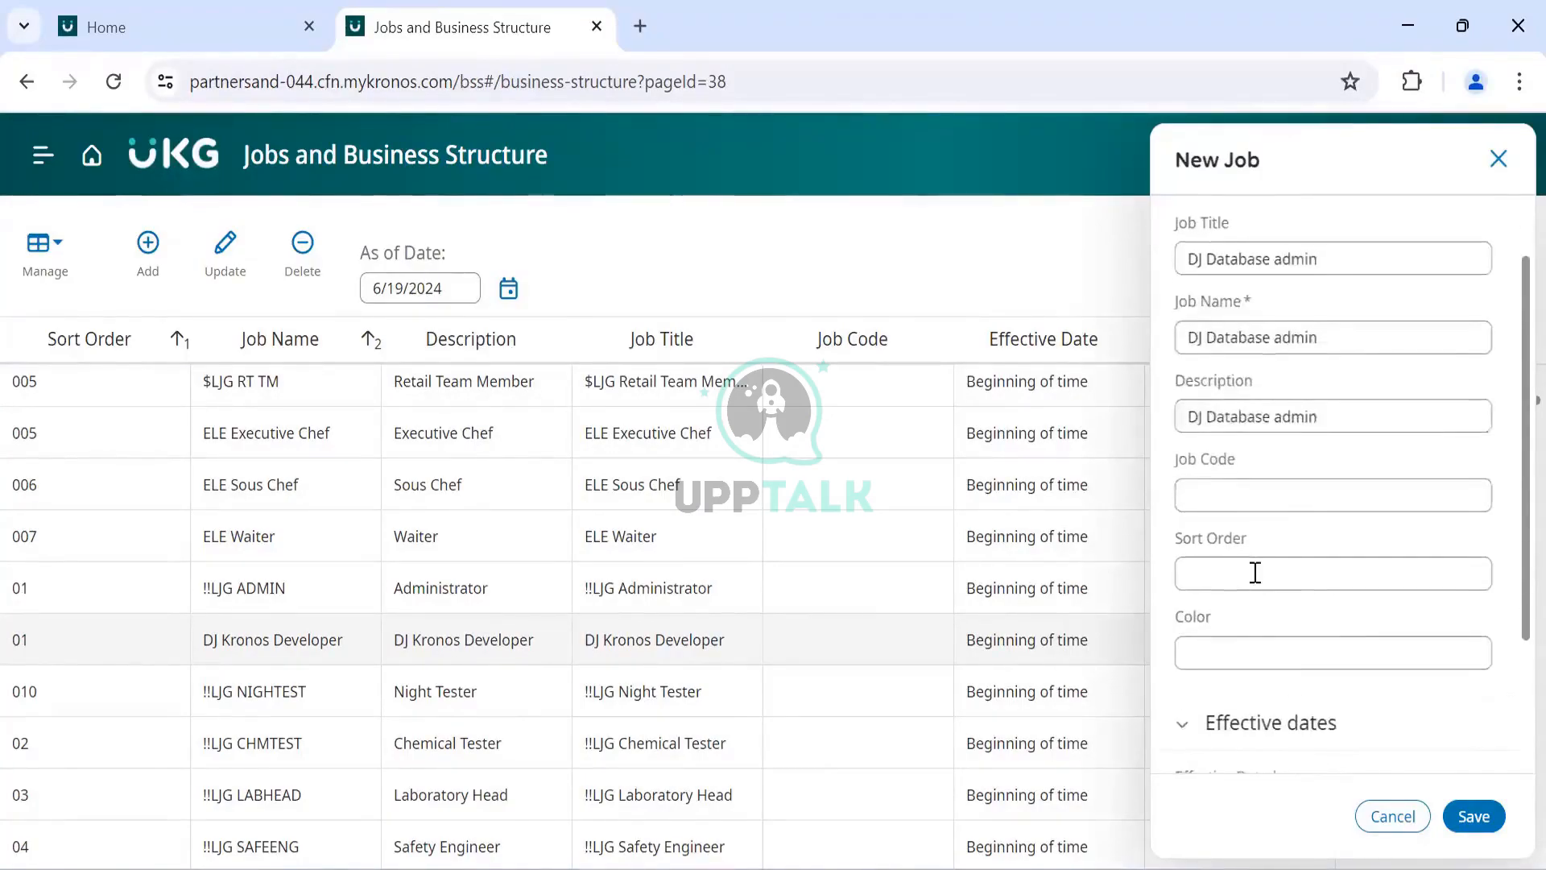
click(1238, 574)
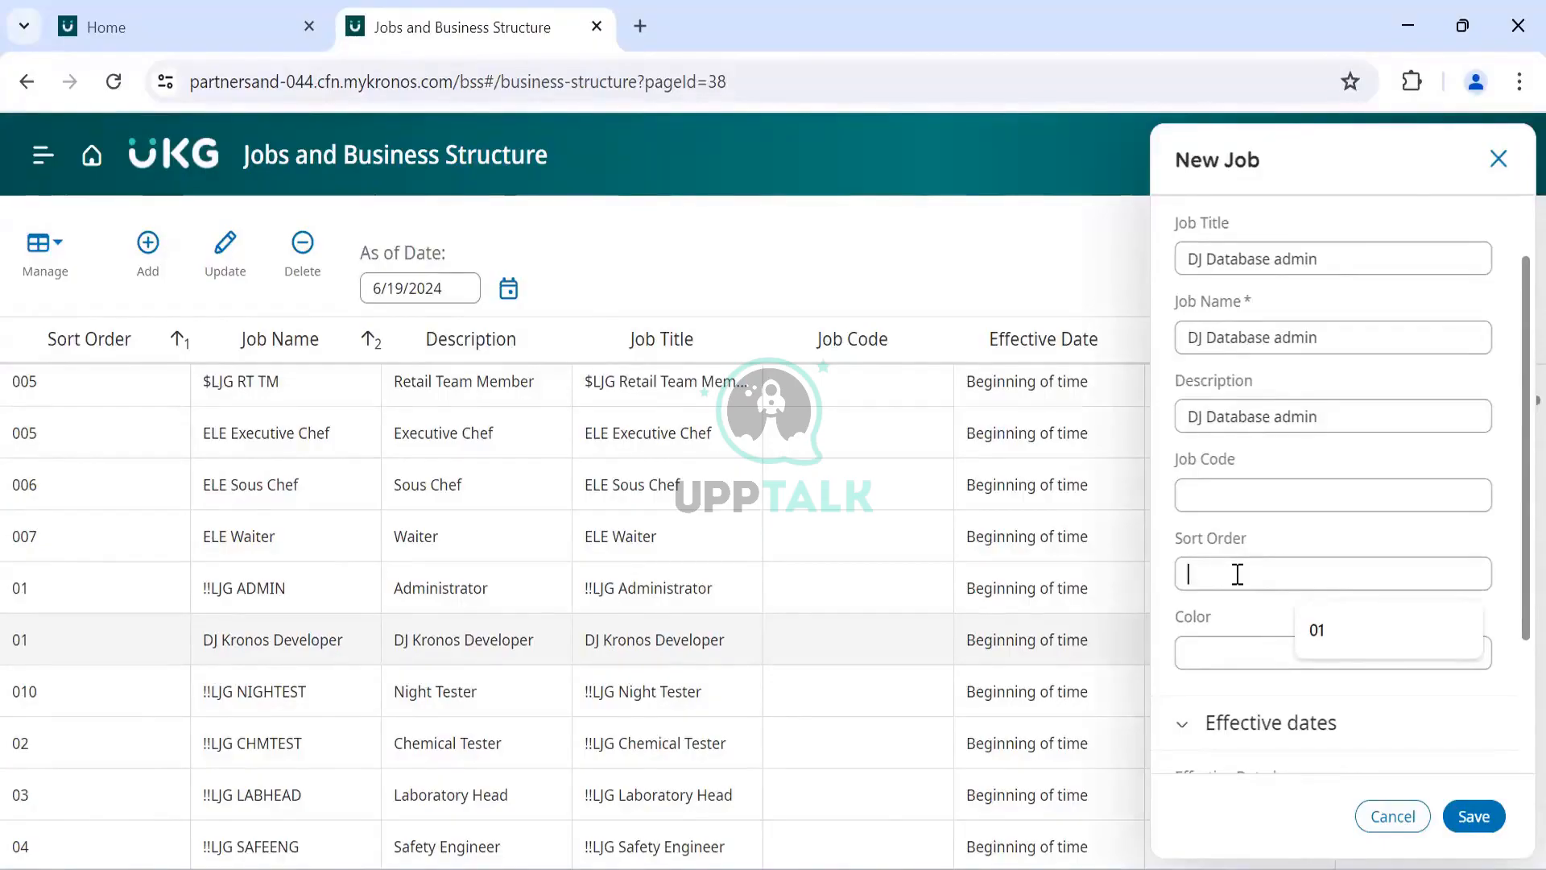
text(10)
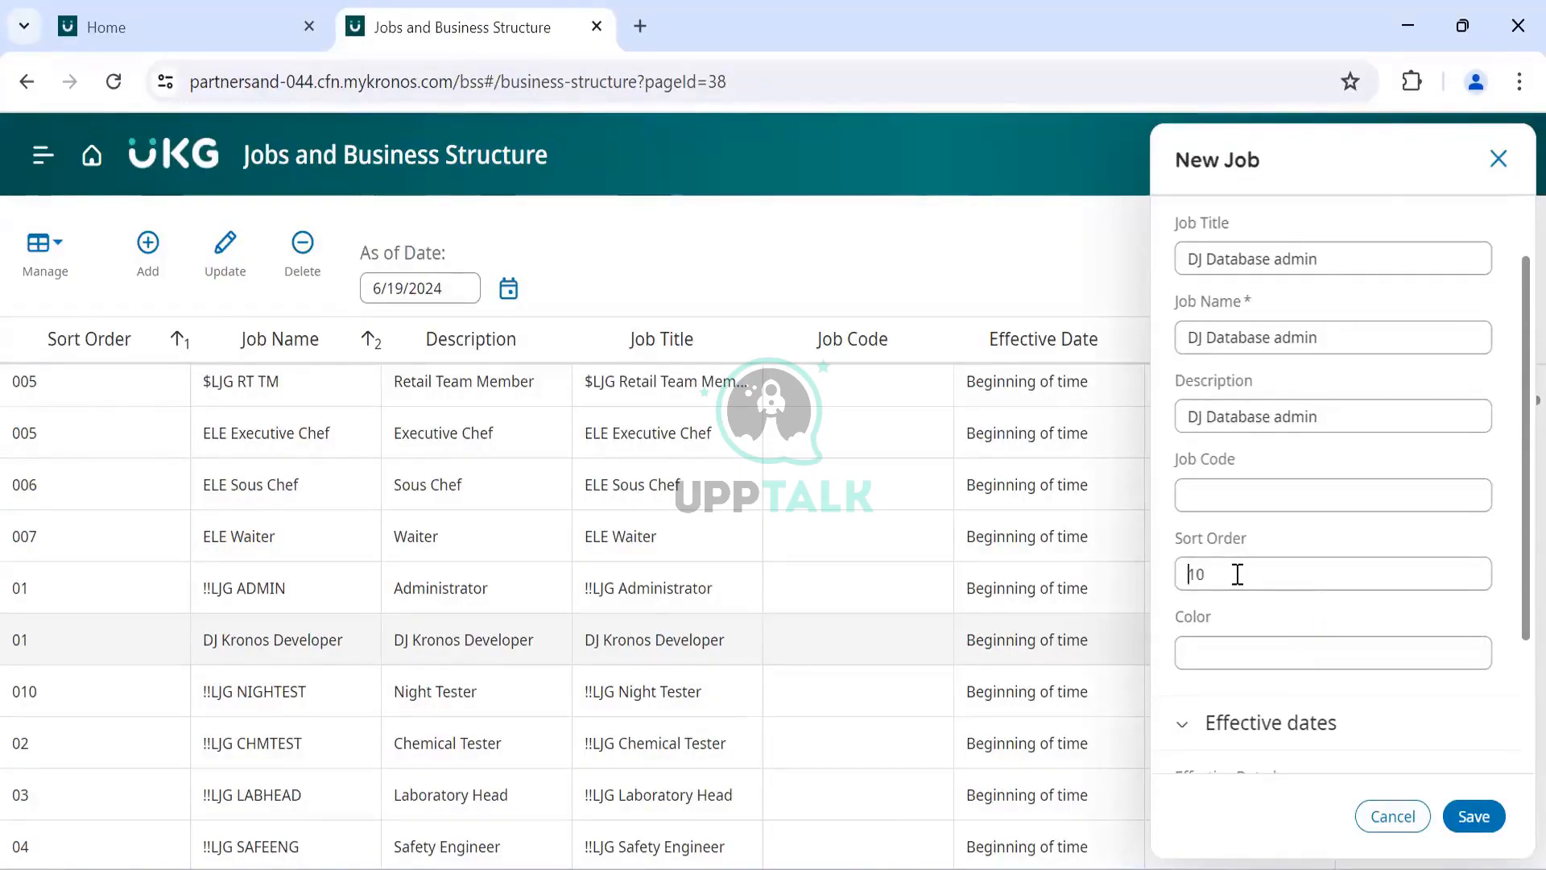
key(Home)
text(0)
key(BackSpace)
scroll(1264, 635, down, 1)
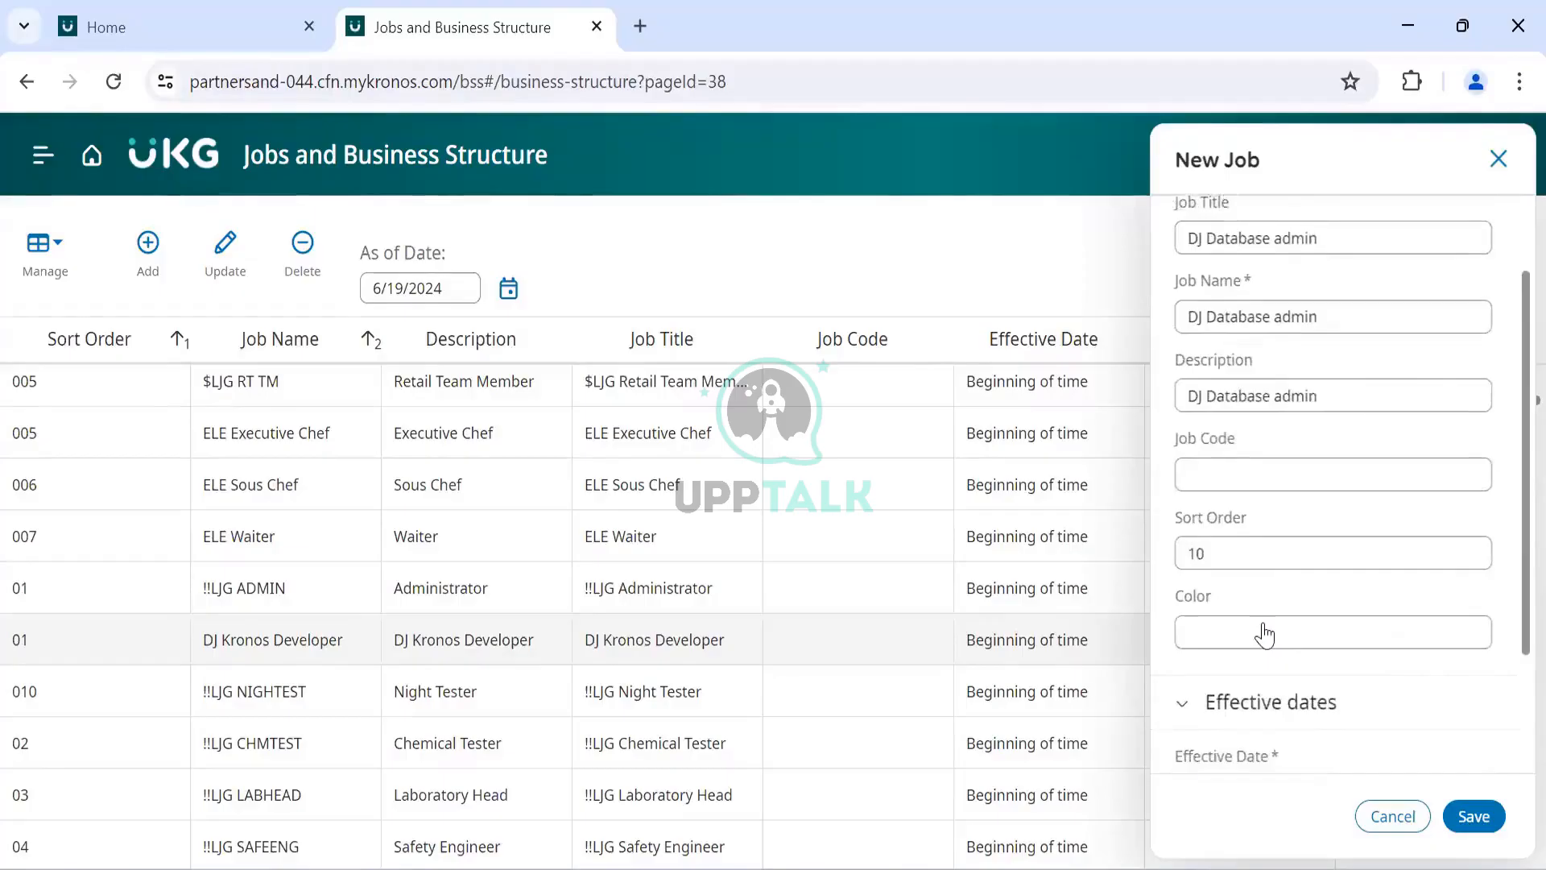
scroll(1337, 707, down, 1)
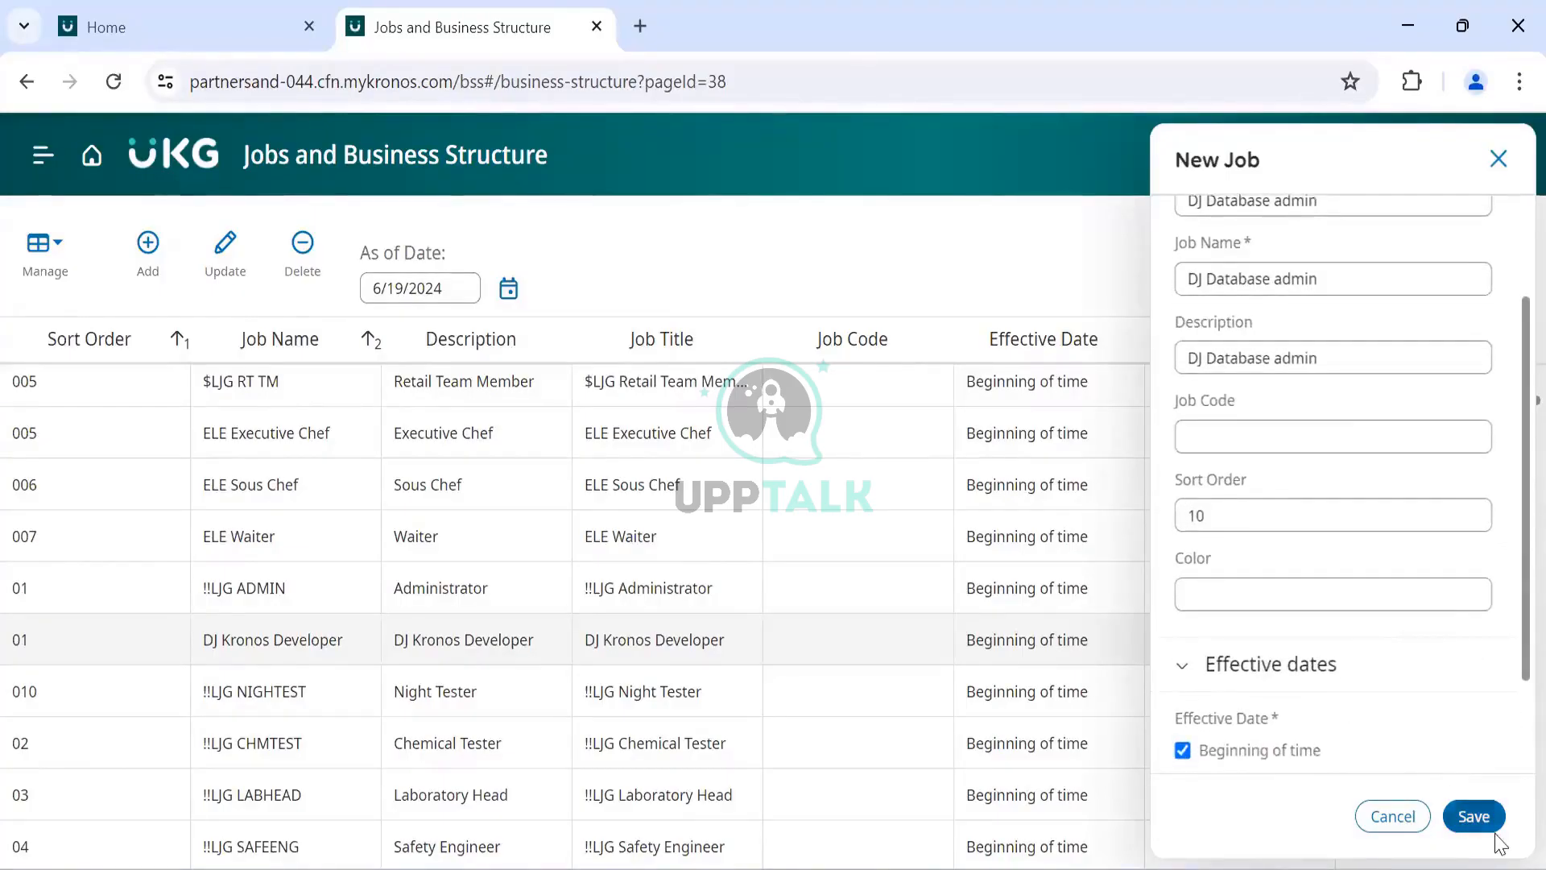
click(1470, 815)
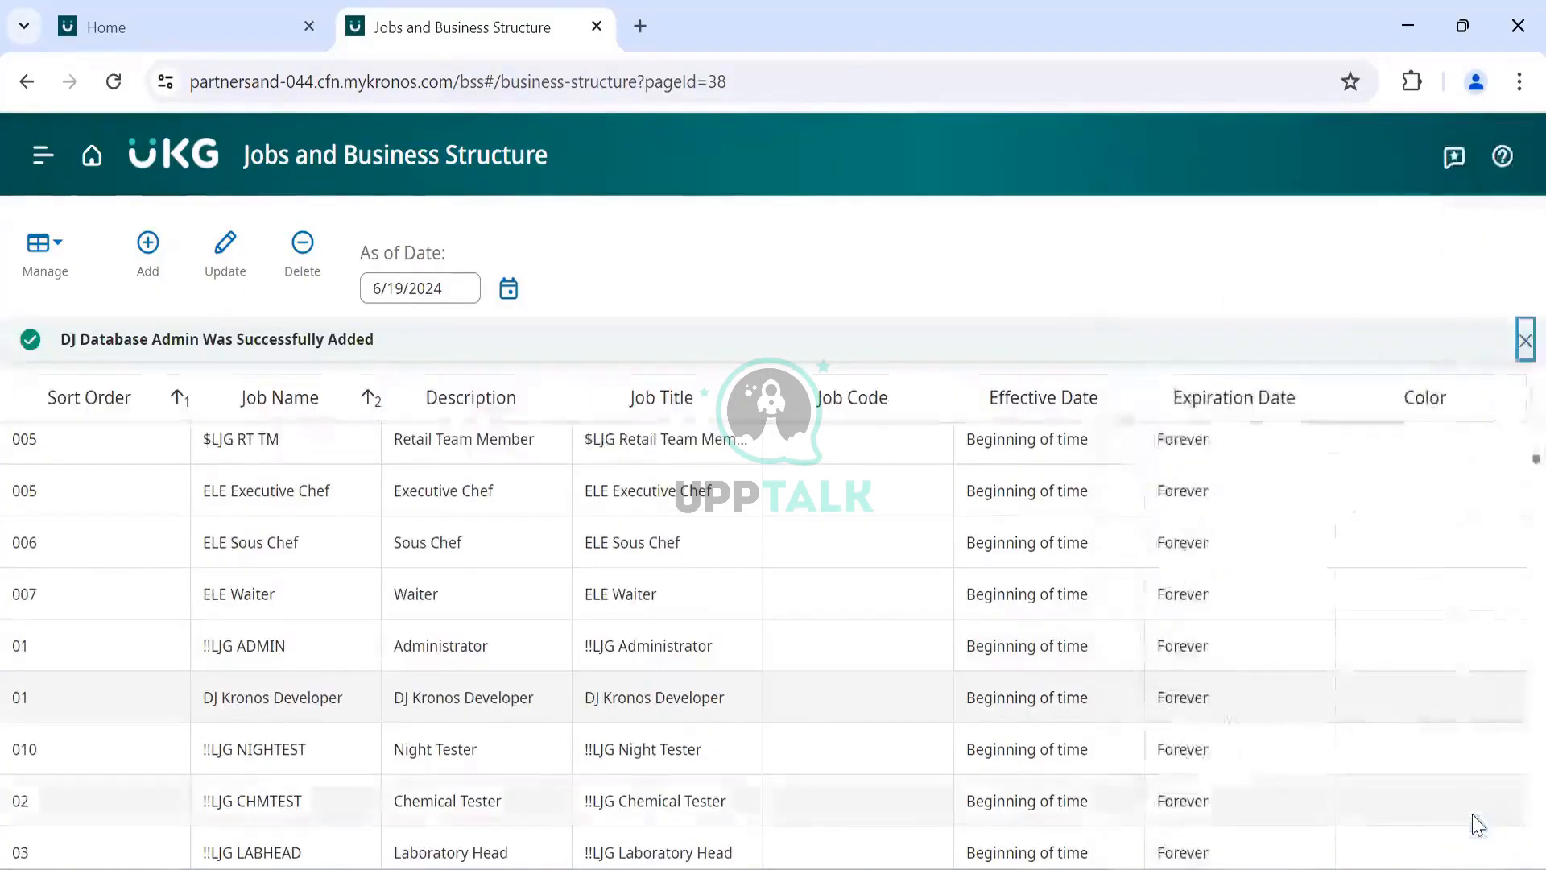
Step: Start a further new job from the notes, using DJ Boomi Dev as its name, job title and description
click(148, 243)
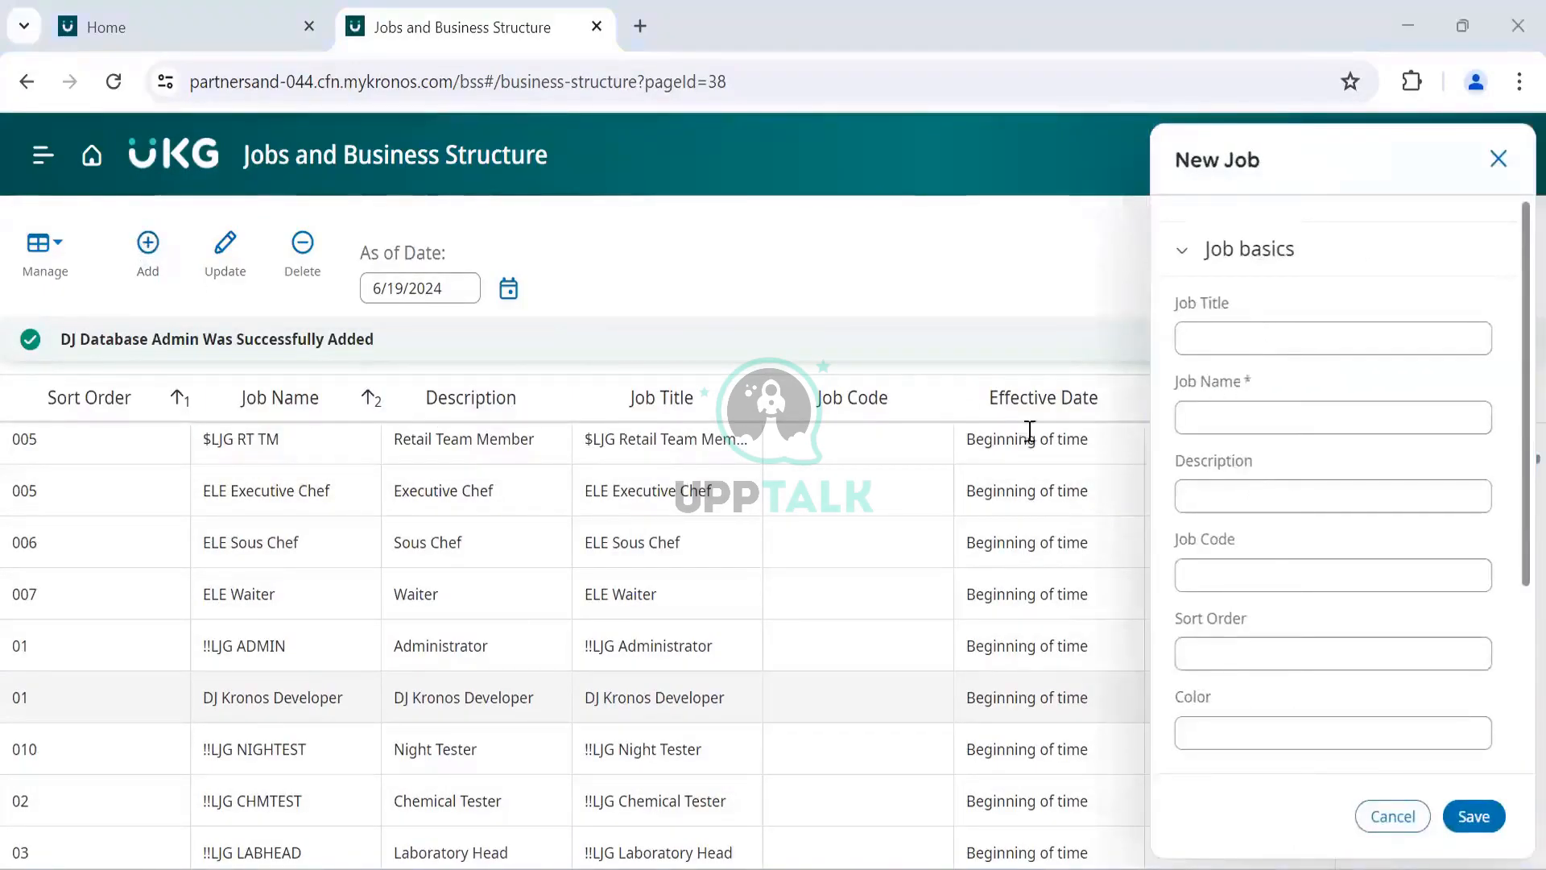
key(alt+Tab)
key(alt+Tab)
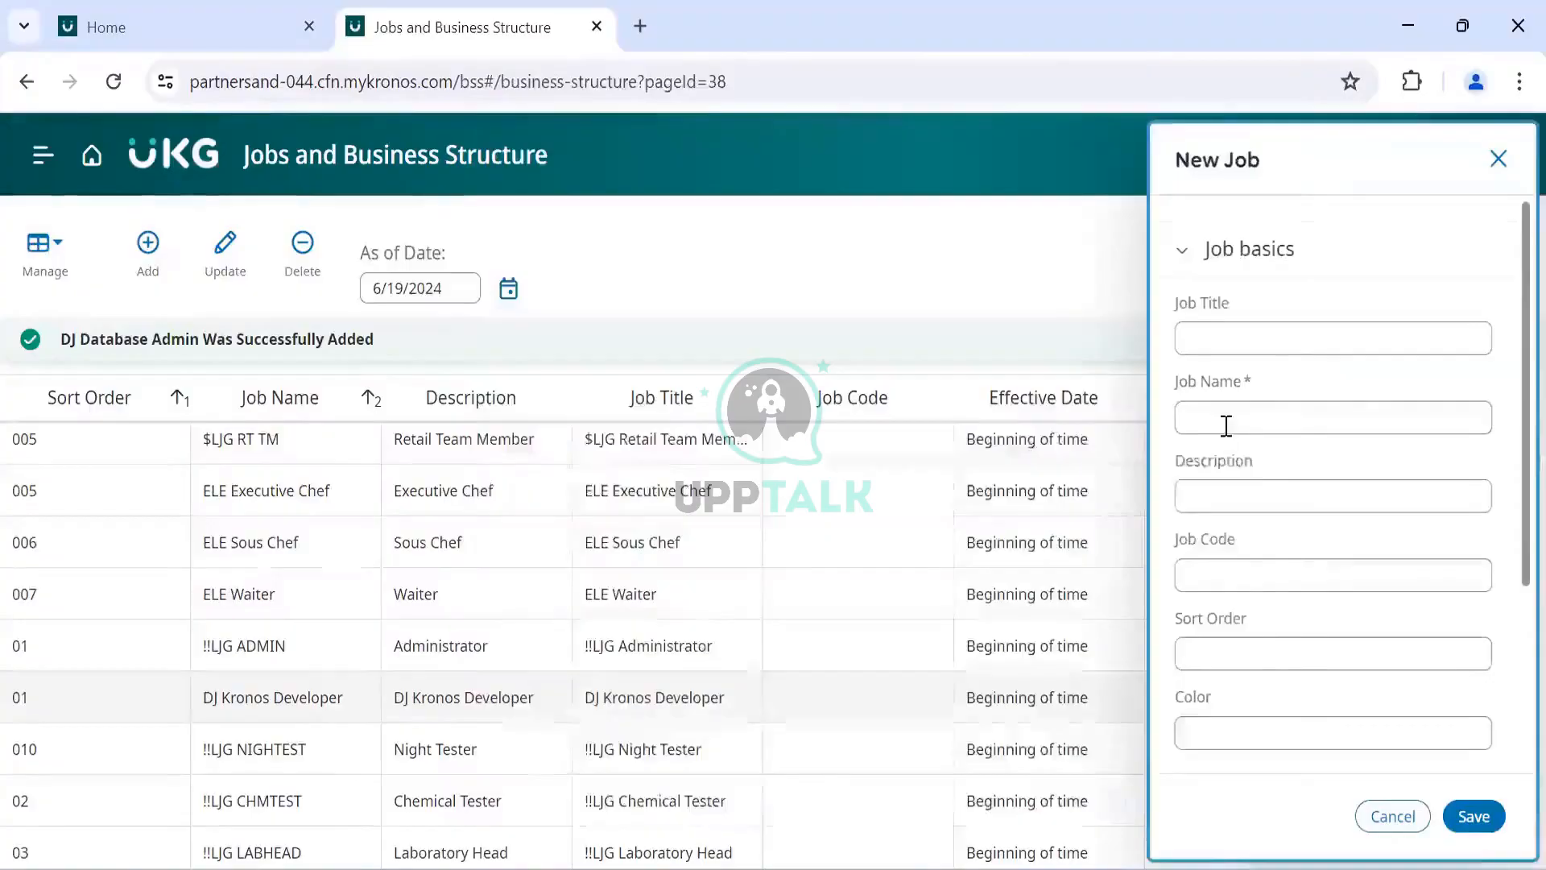
click(1225, 424)
text(DJ BOO)
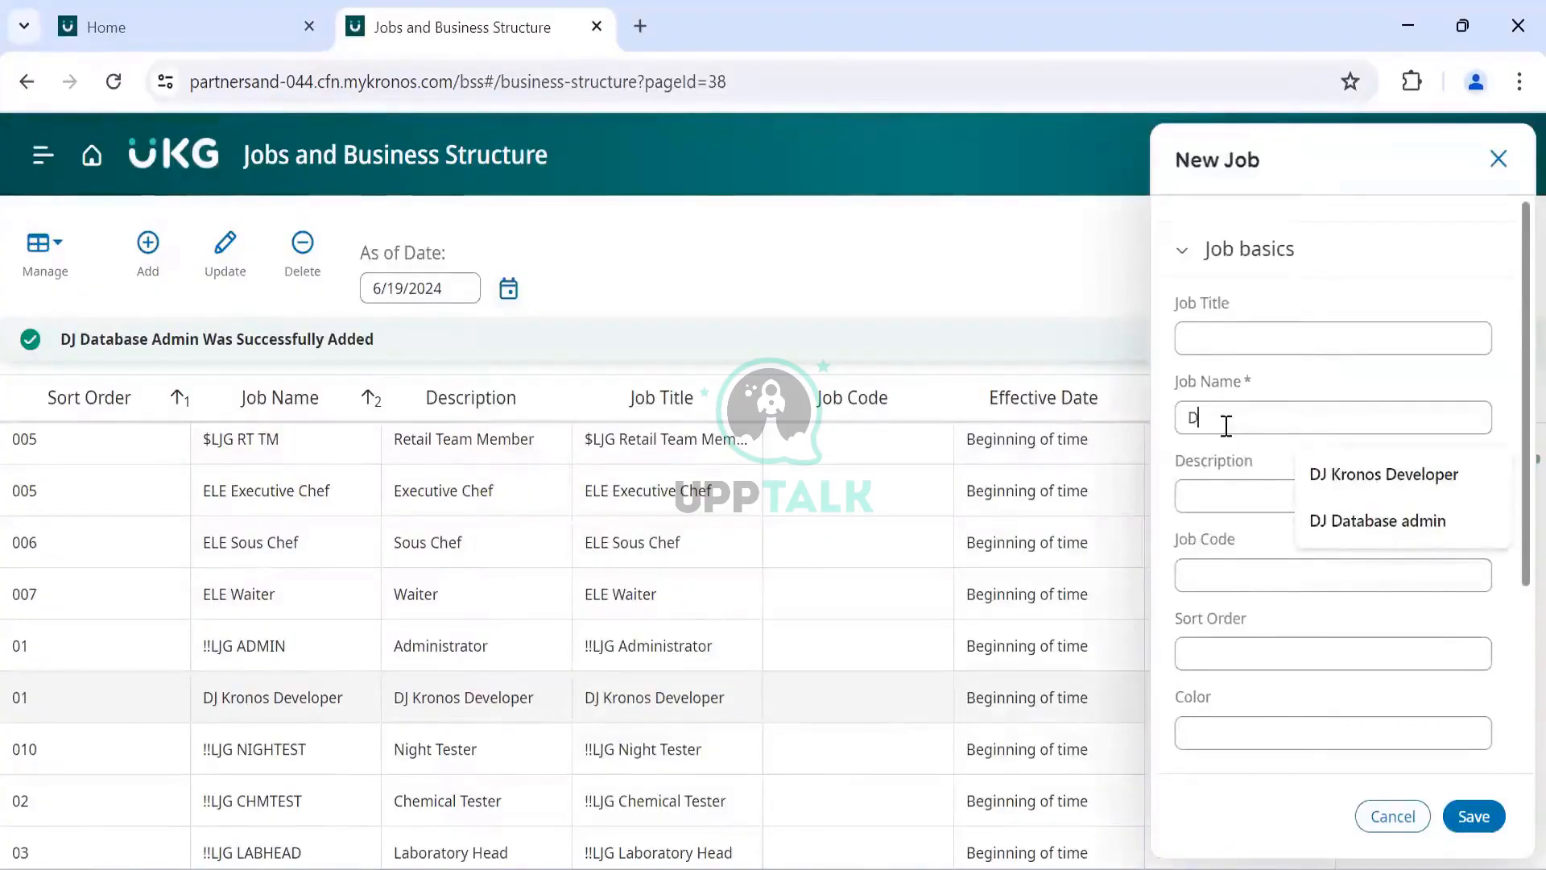
key(BackSpace)
key(BackSpace)
text(oomi)
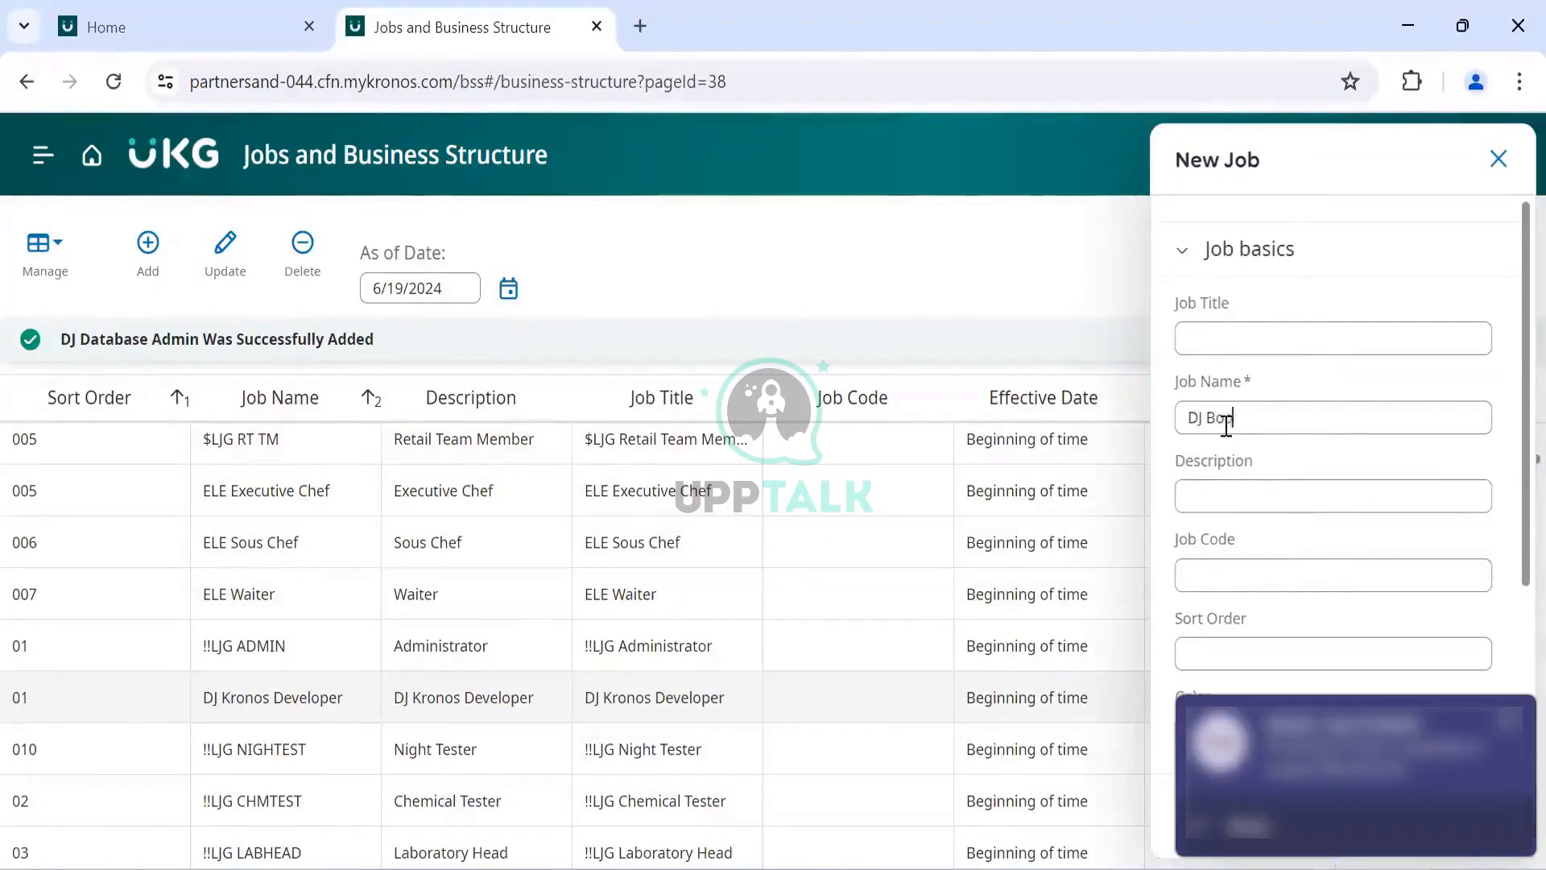
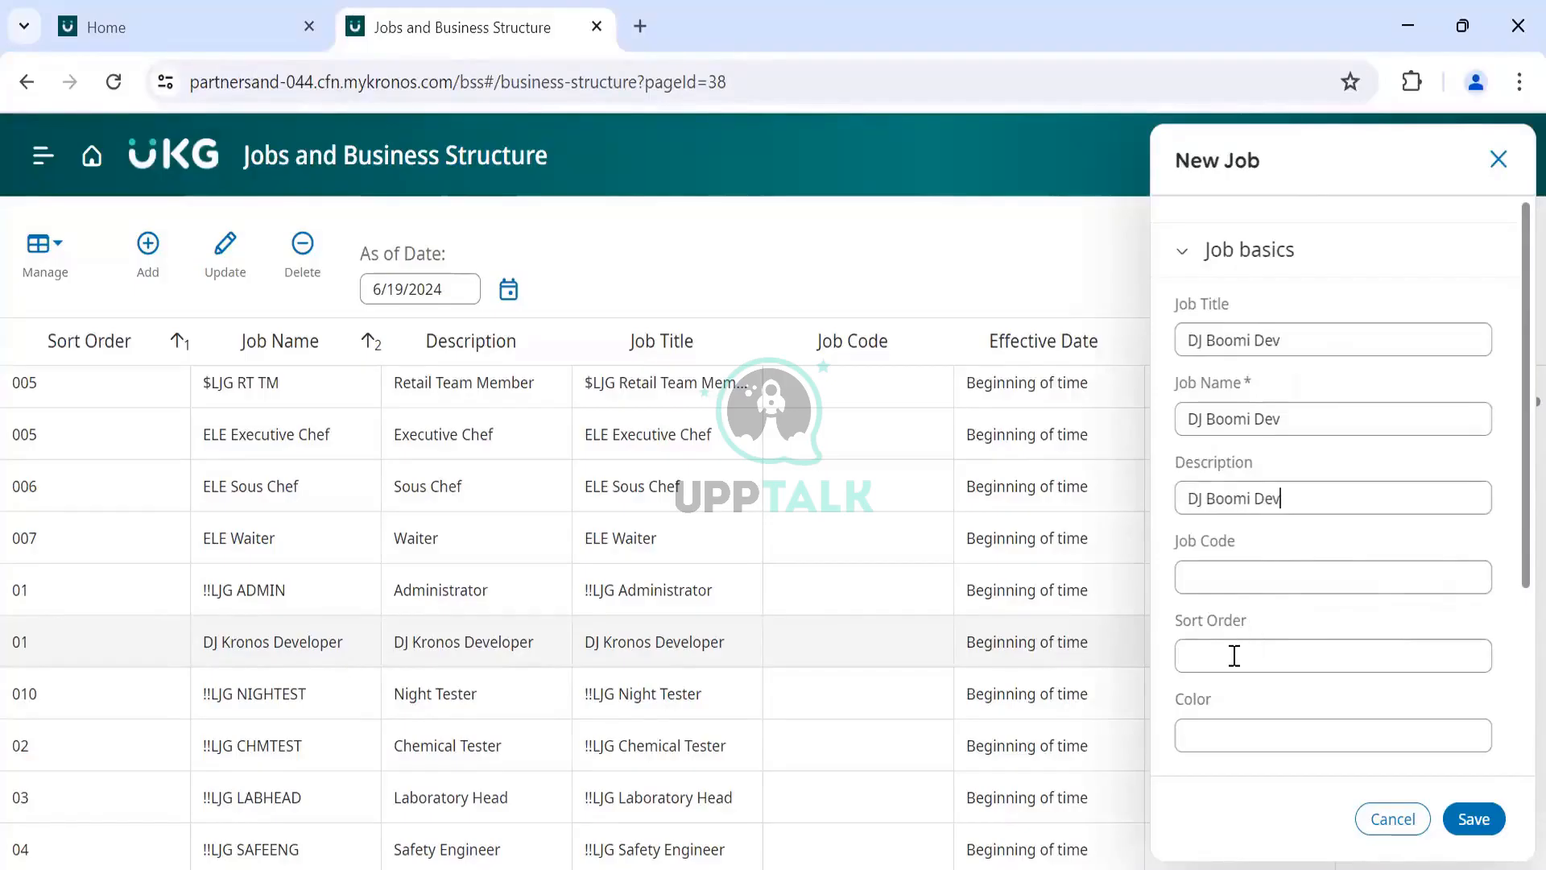
Step: Set the sort order of the DJ Boomi Dev job to 20, review its effective dates, and save the job
click(1232, 658)
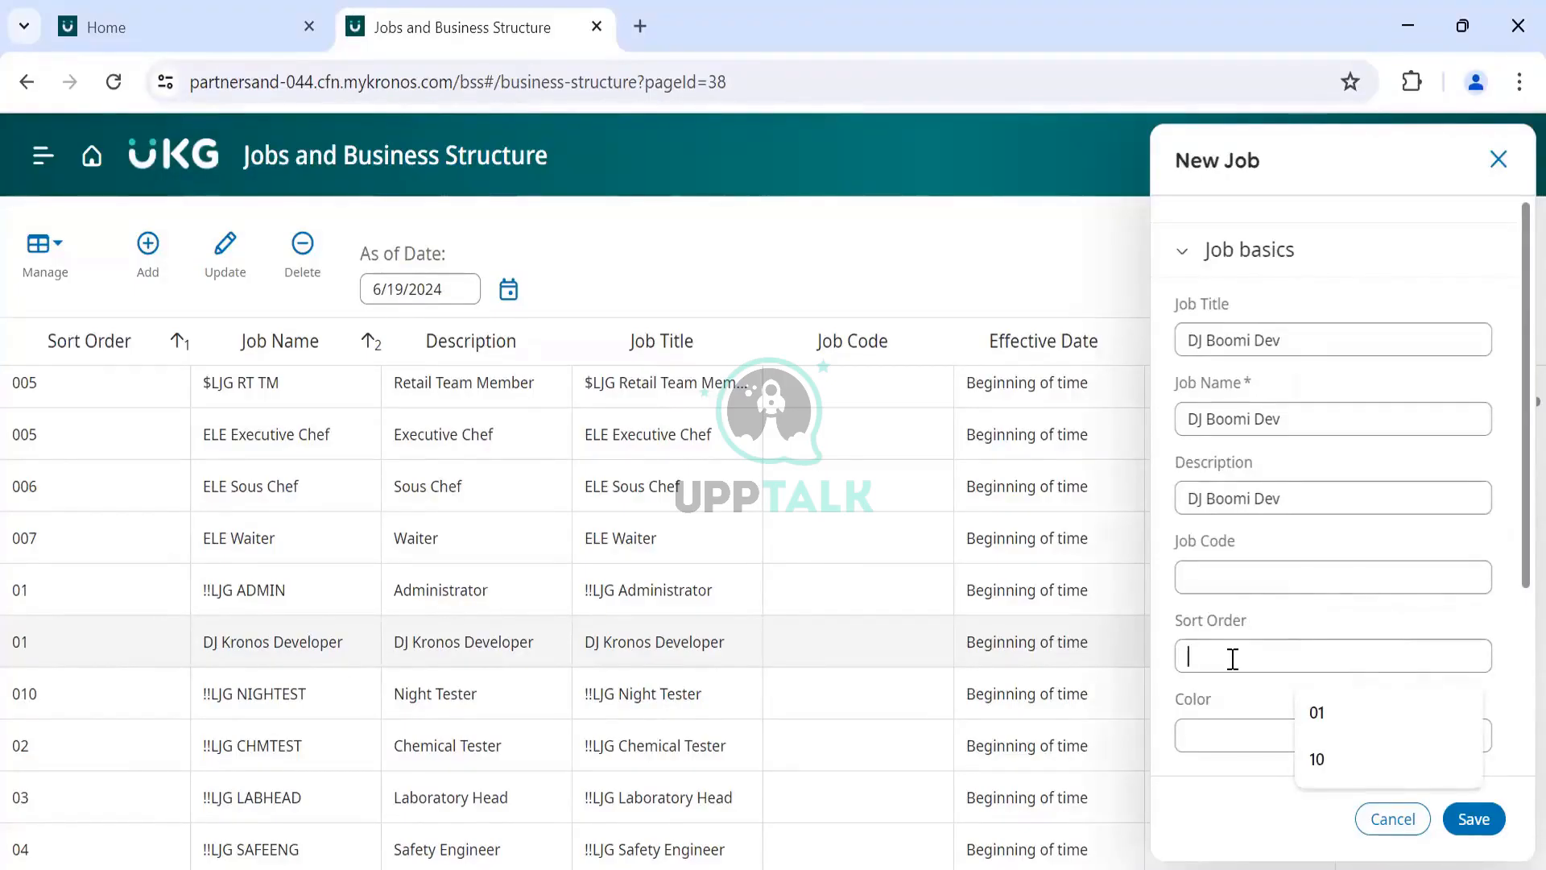
text(20)
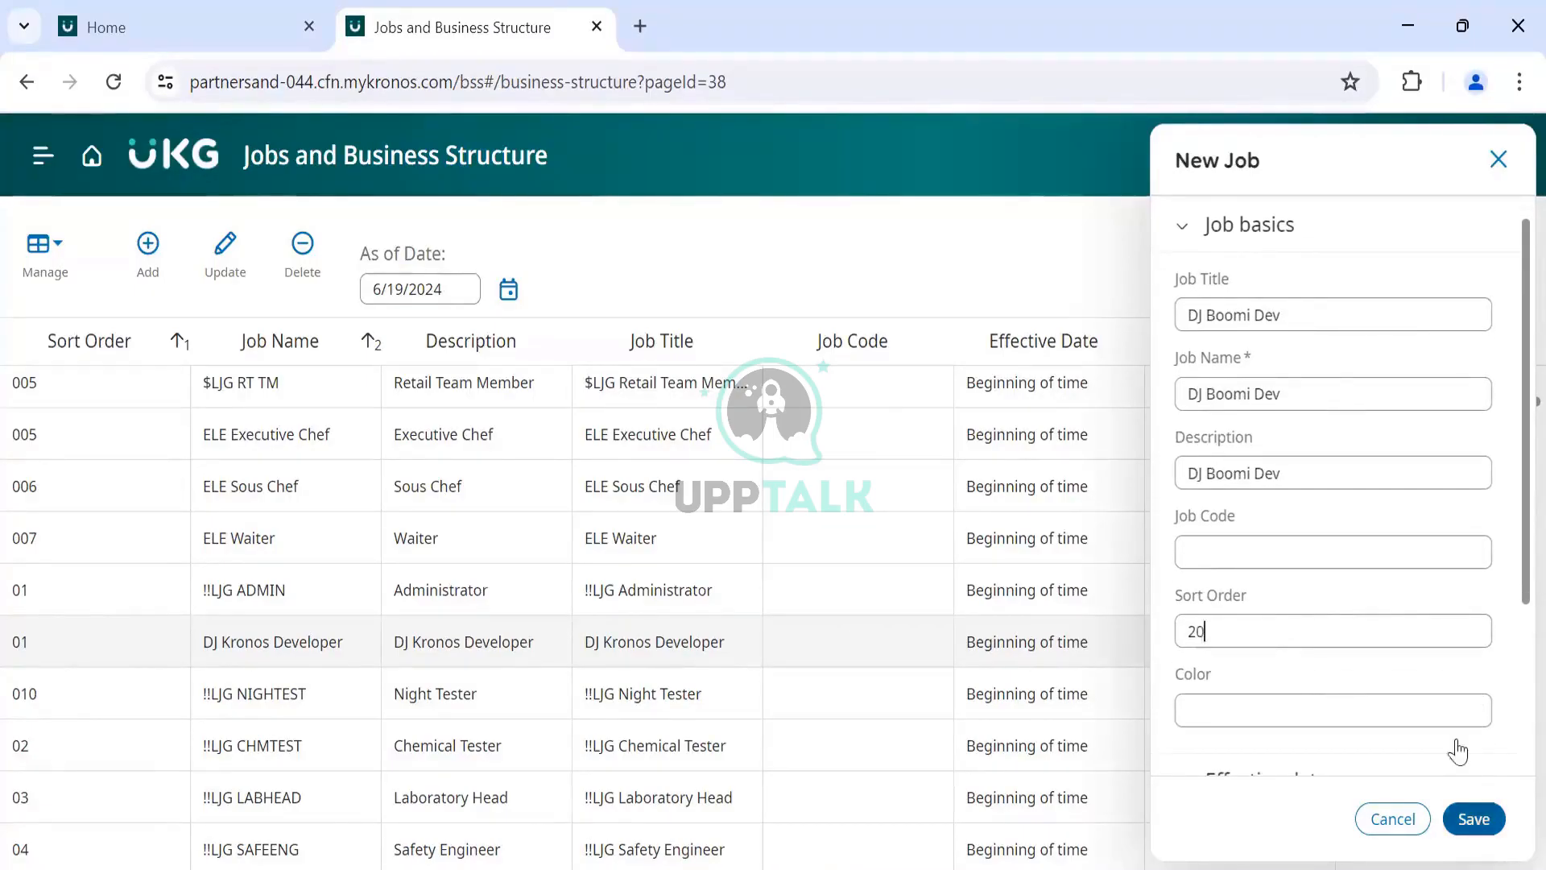
scroll(1450, 727, down, 3)
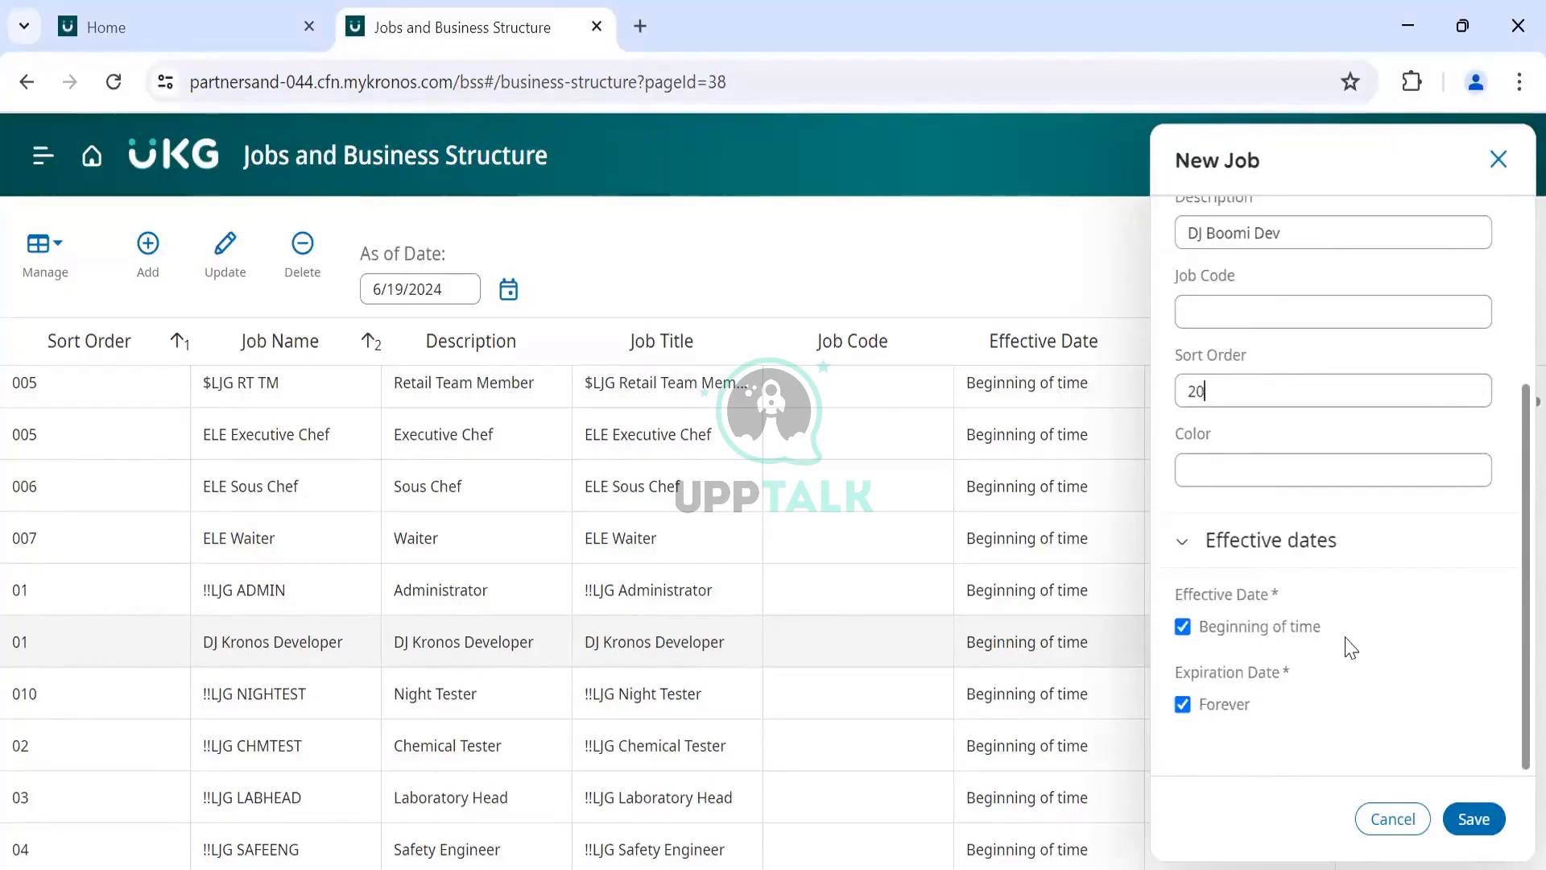
scroll(1276, 656, up, 3)
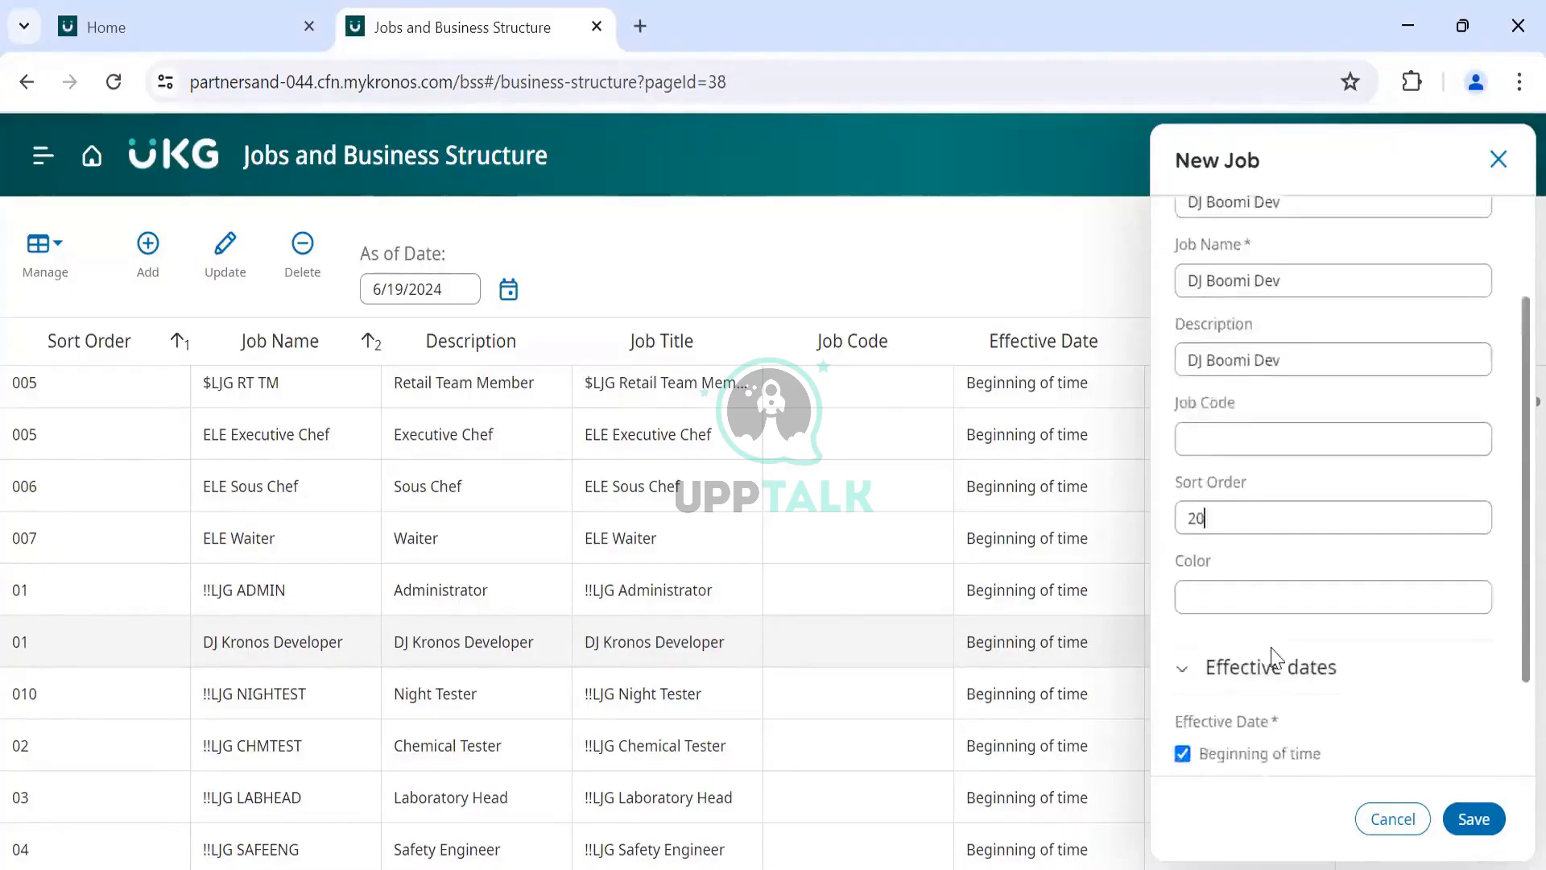
click(1476, 820)
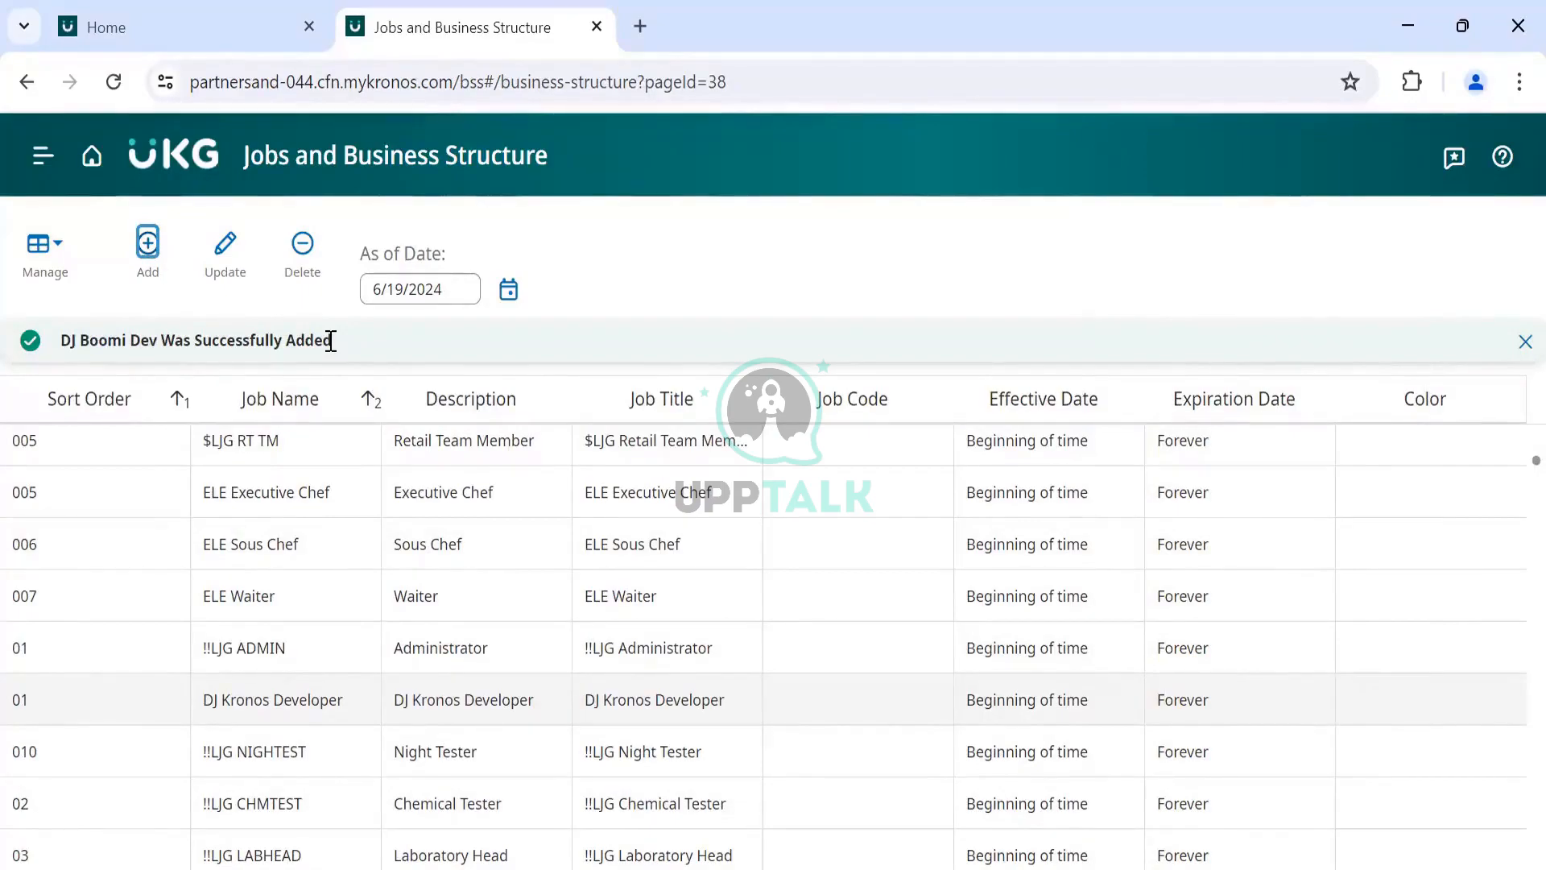
Step: Switch from managing jobs to managing locations and look through the existing root locations and their types
click(36, 262)
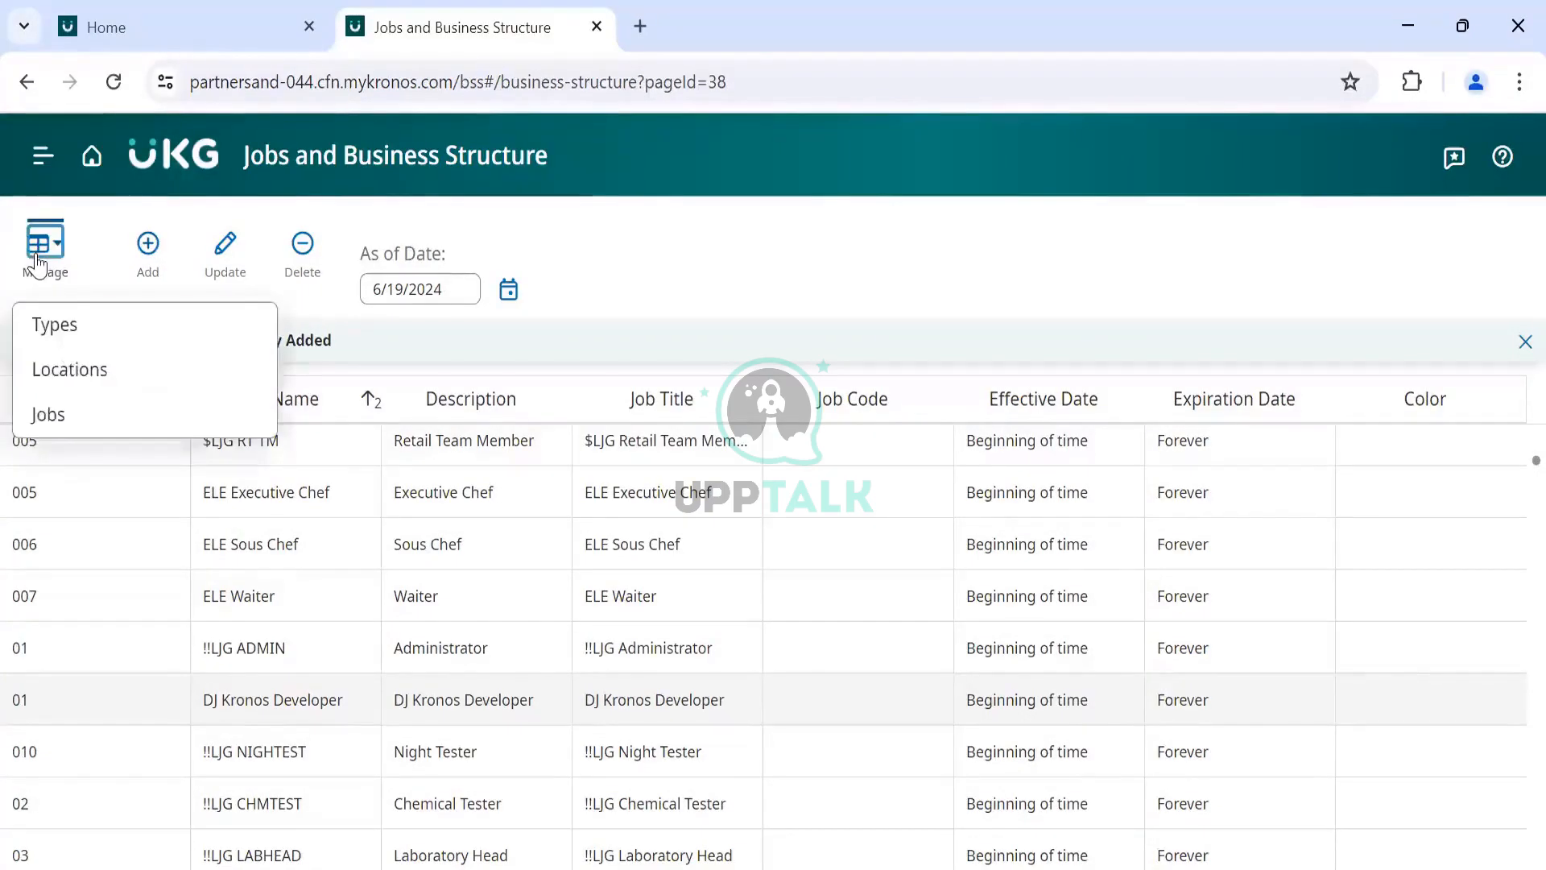
click(72, 372)
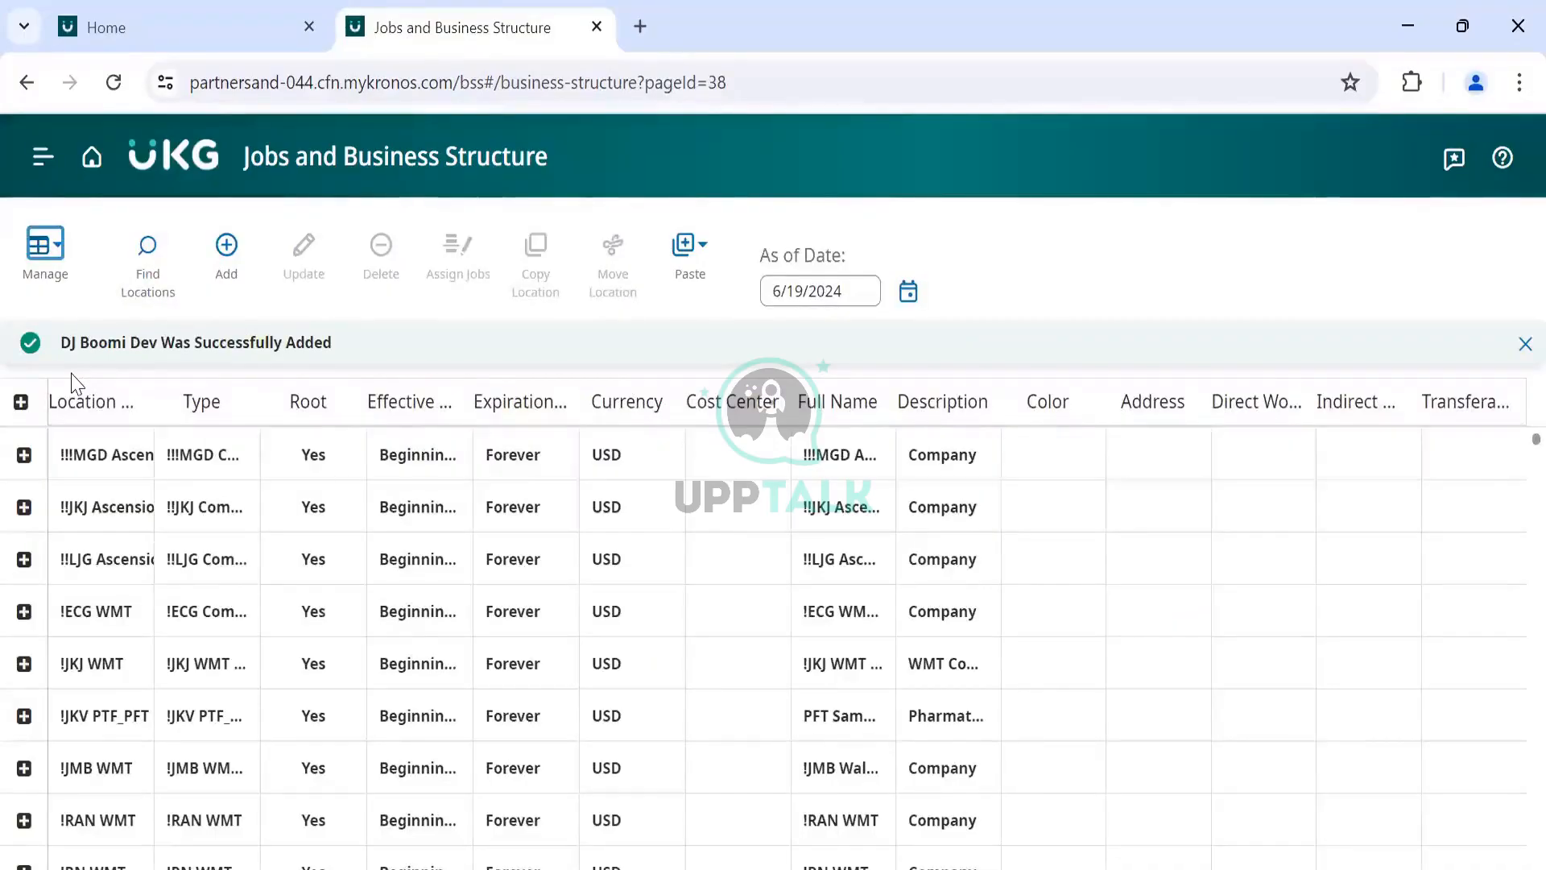
scroll(556, 682, down, 1)
scroll(555, 682, up, 1)
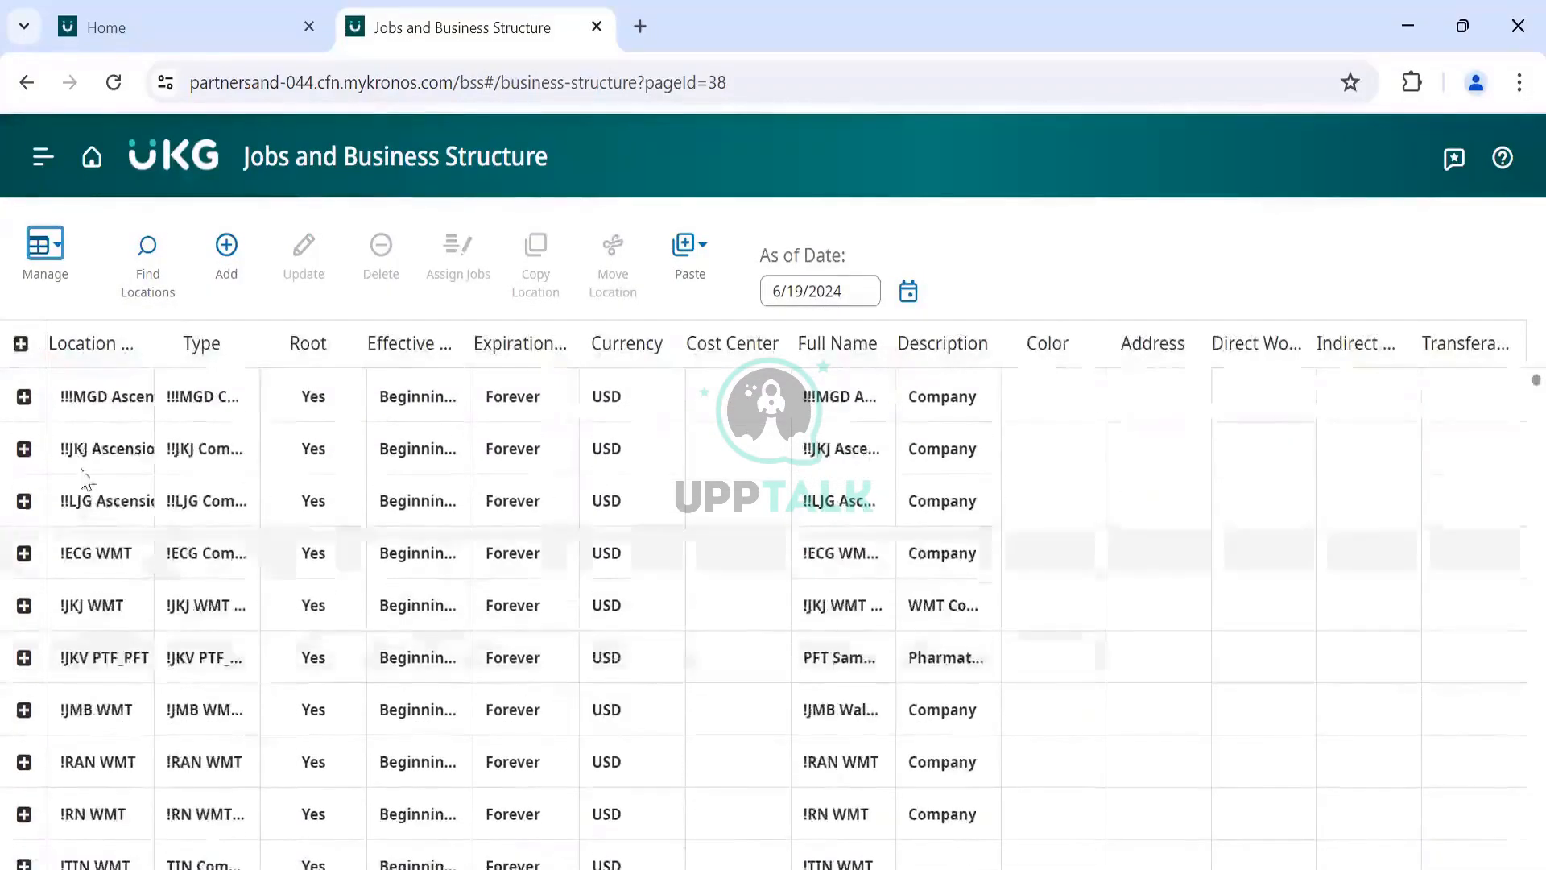
scroll(432, 674, down, 5)
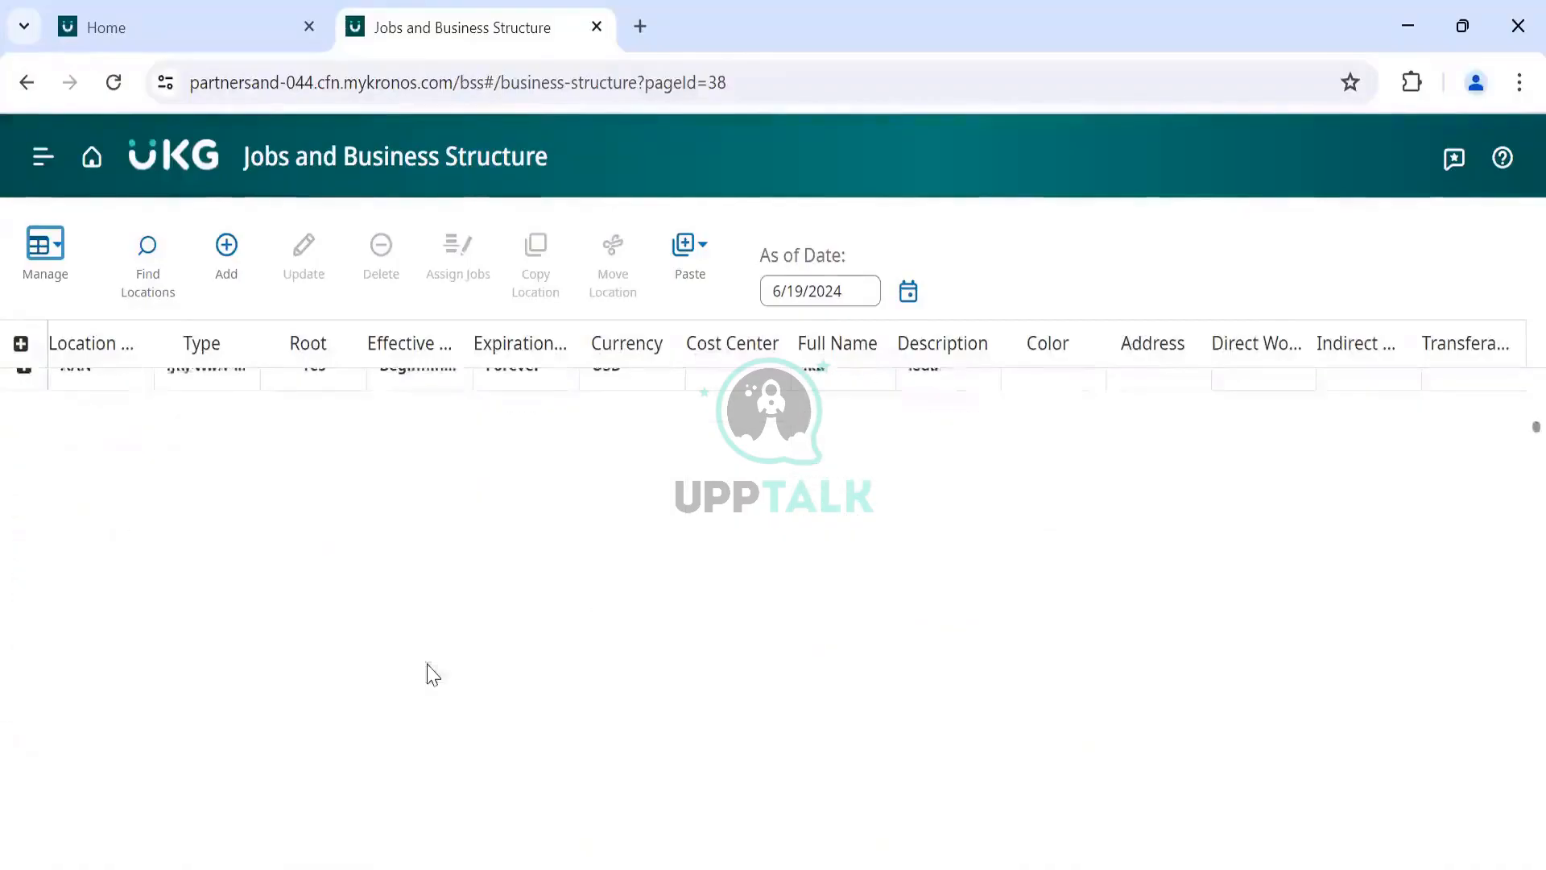
scroll(432, 674, down, 5)
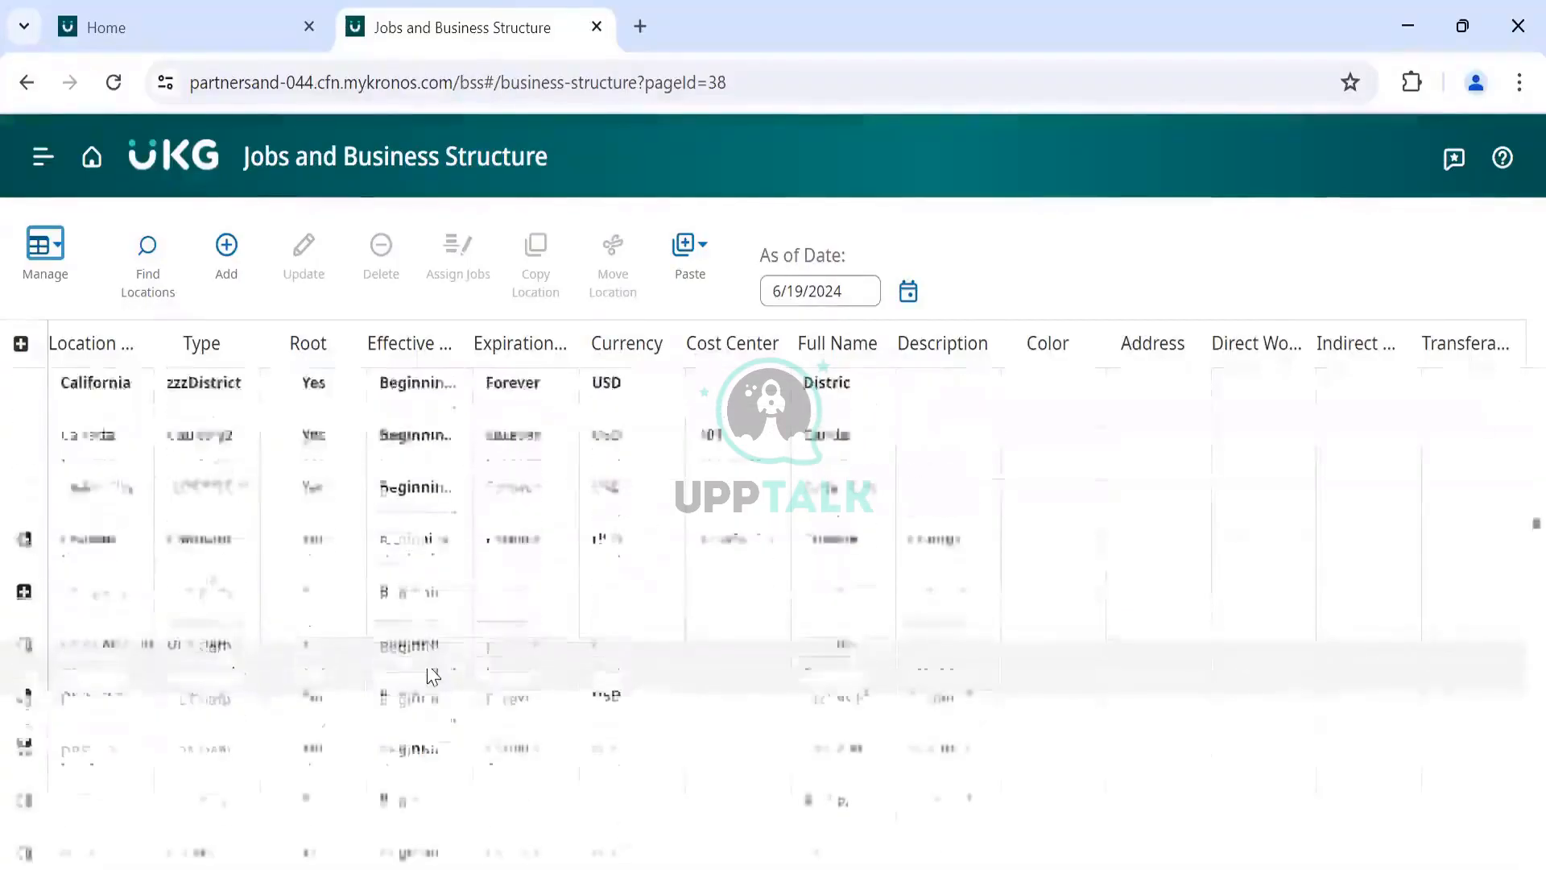
scroll(433, 675, up, 5)
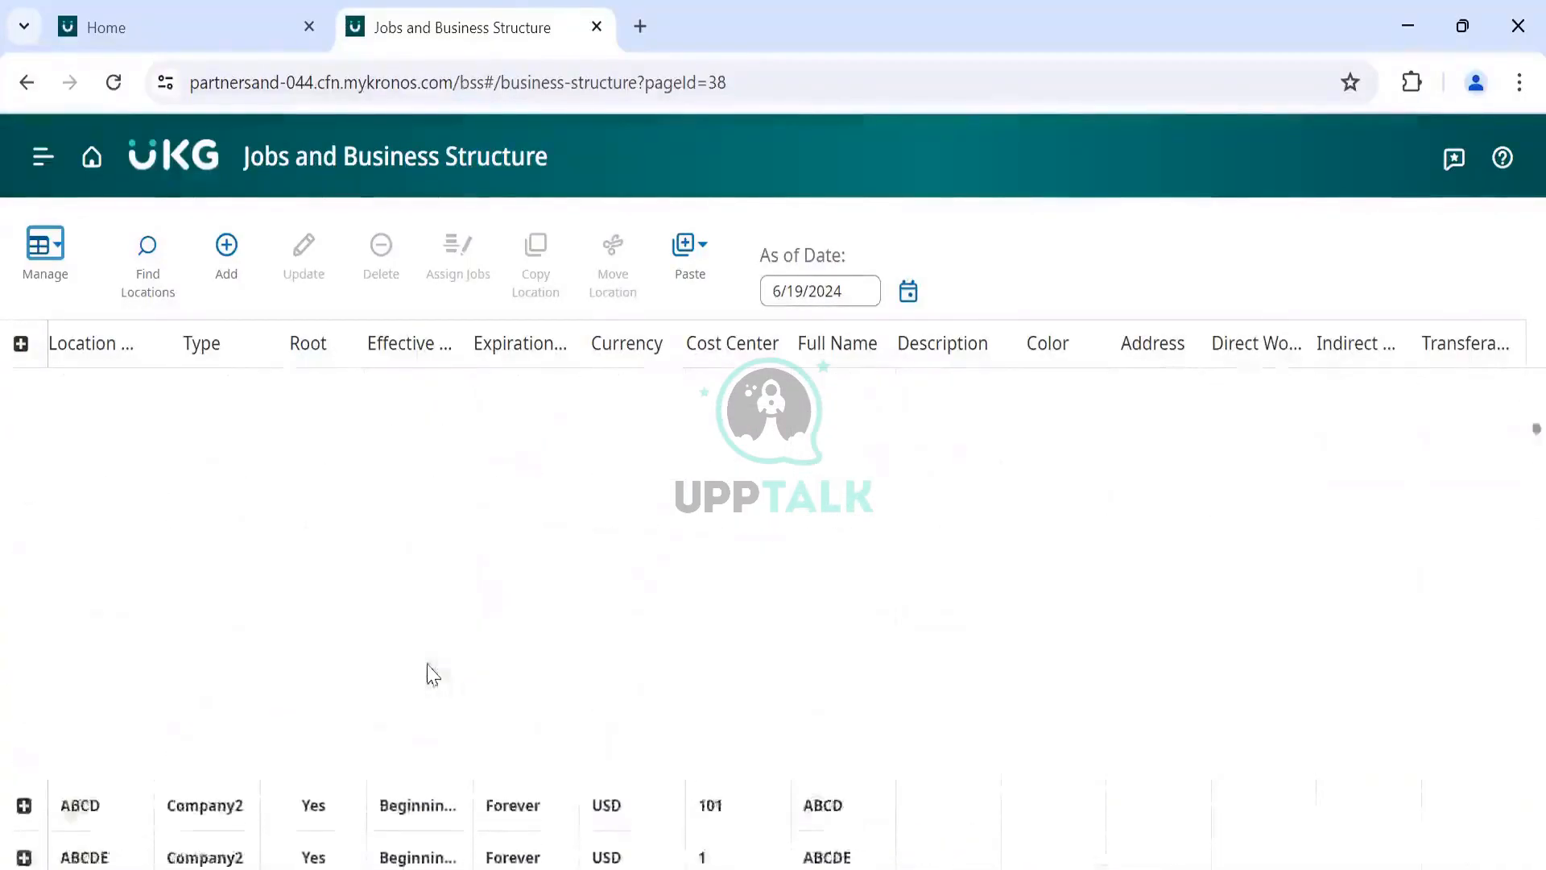
scroll(432, 675, up, 3)
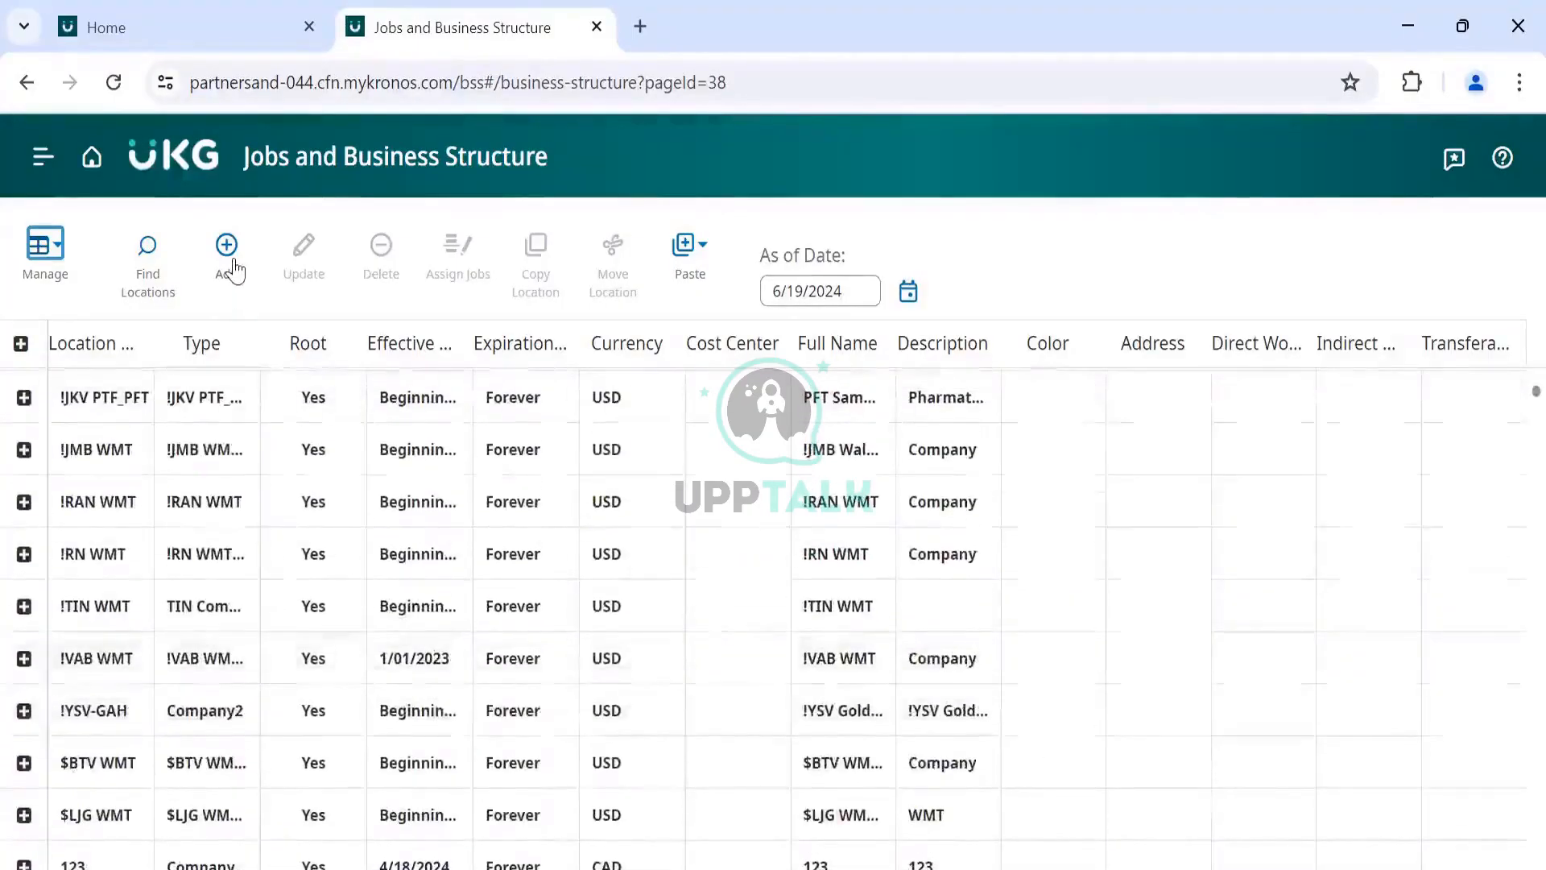
scroll(242, 435, up, 3)
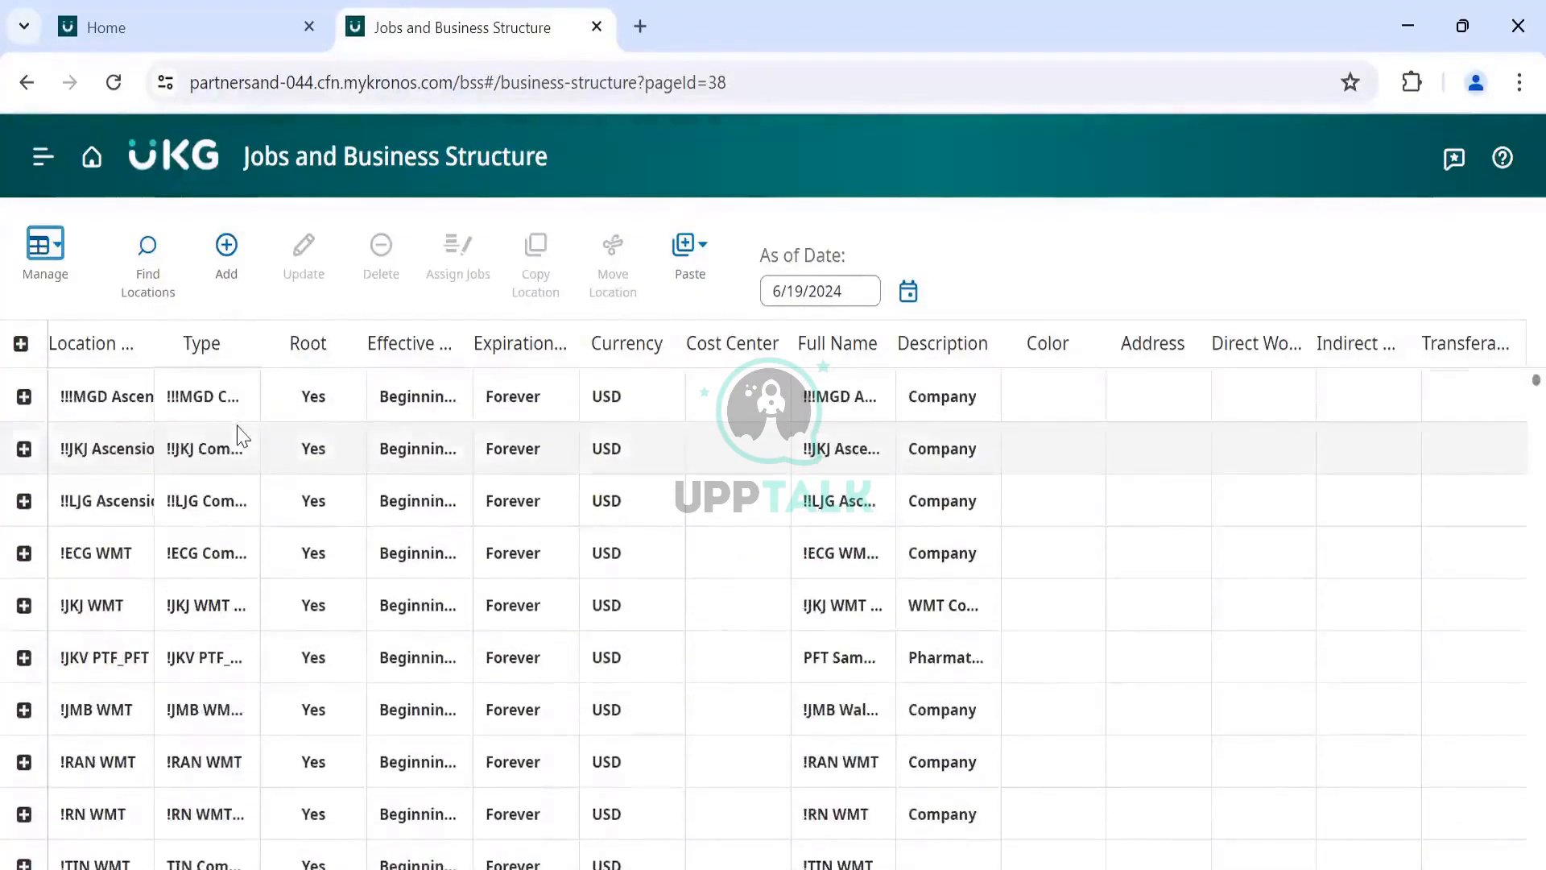
scroll(290, 645, down, 3)
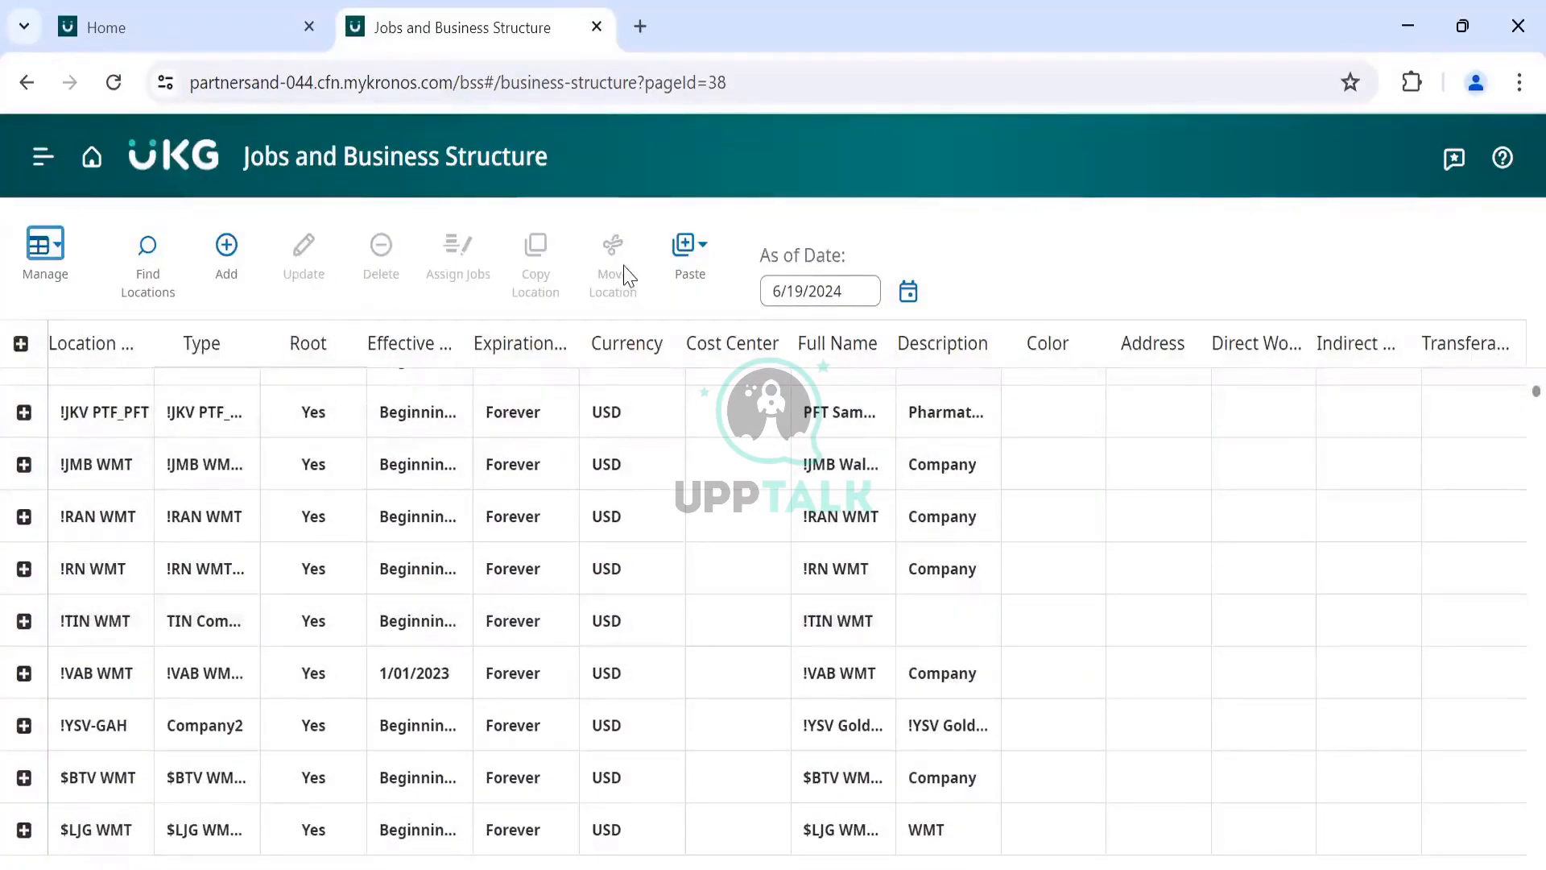
click(234, 518)
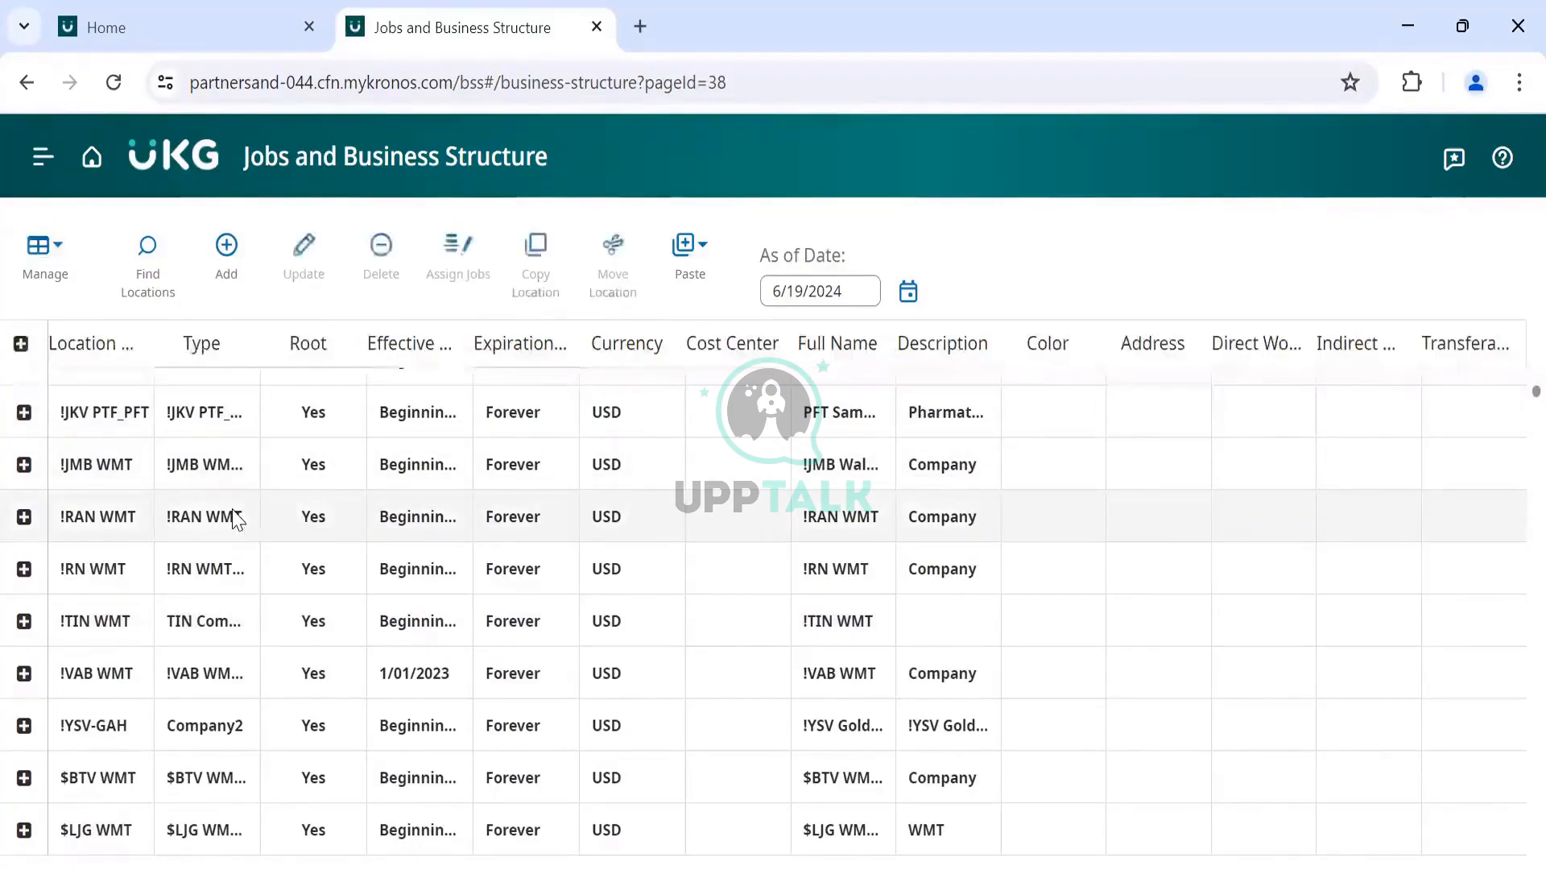
click(134, 524)
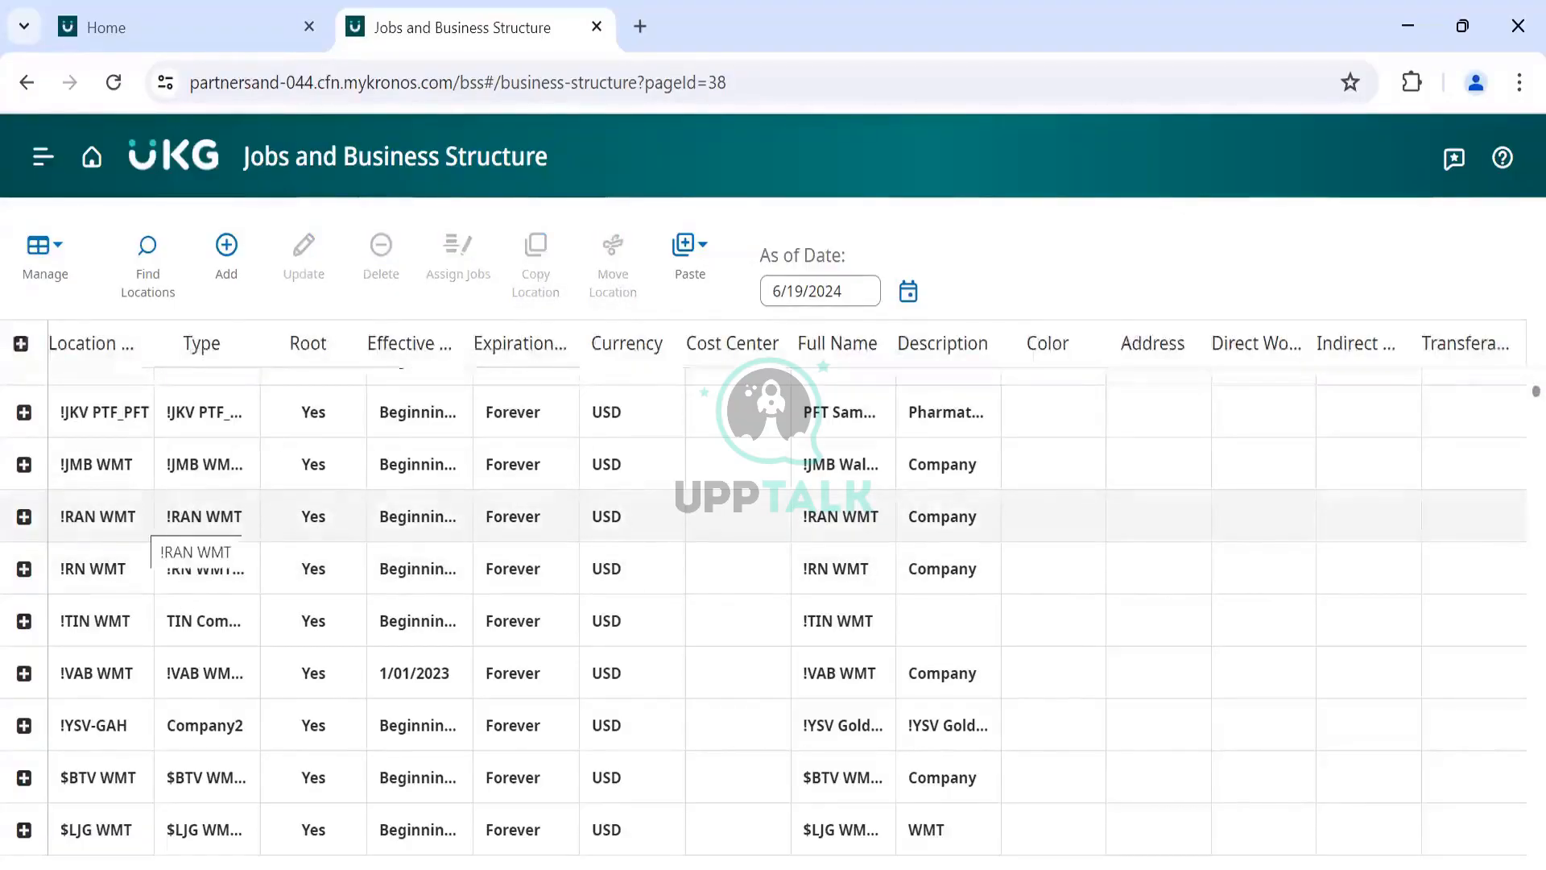
click(225, 249)
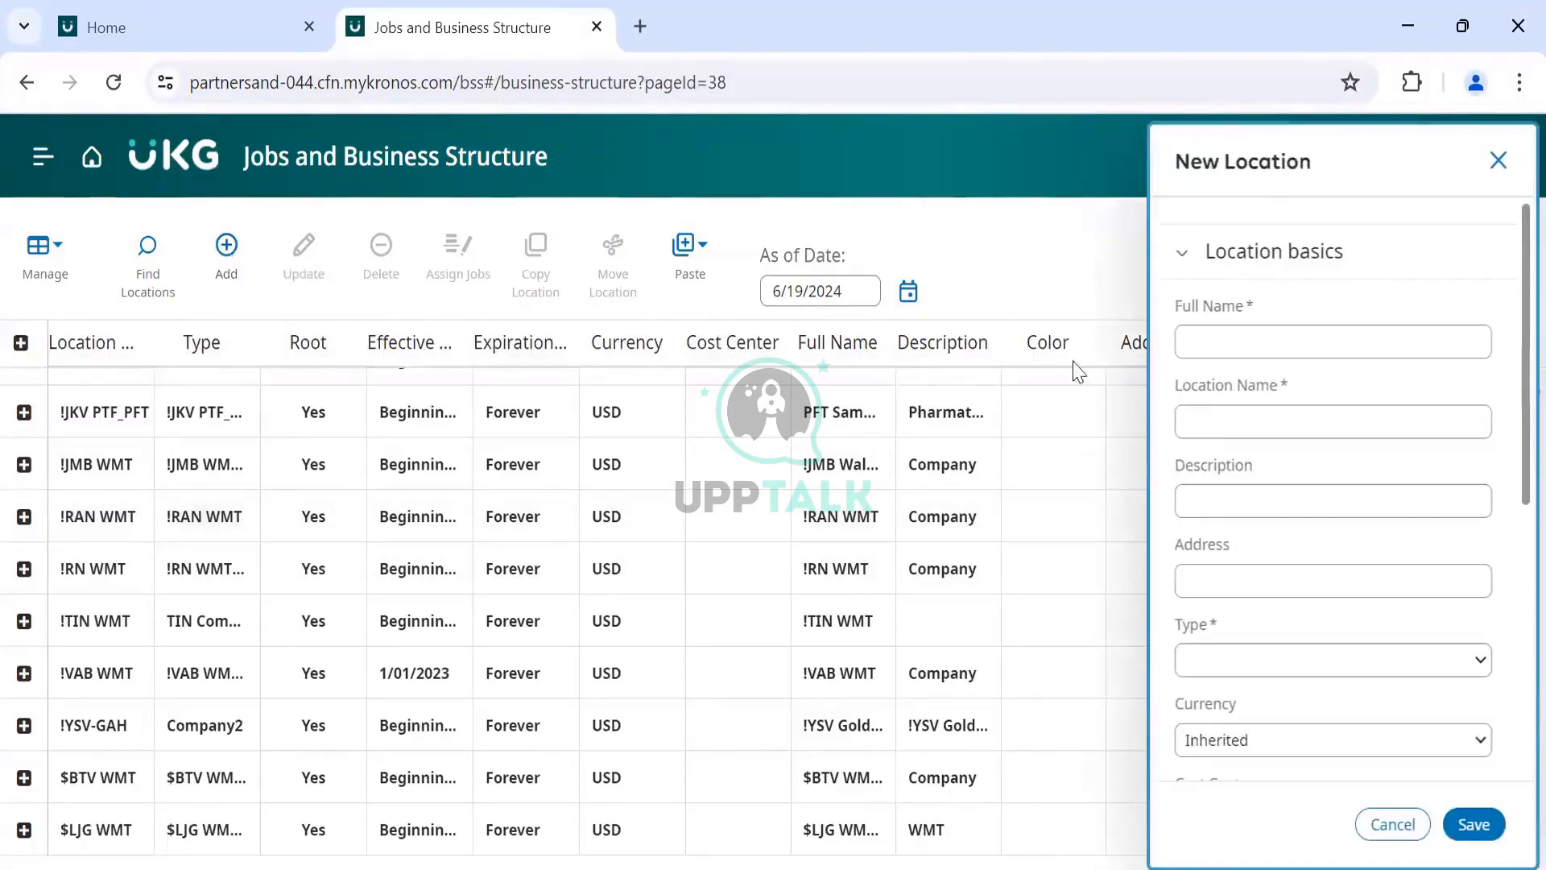
click(1208, 347)
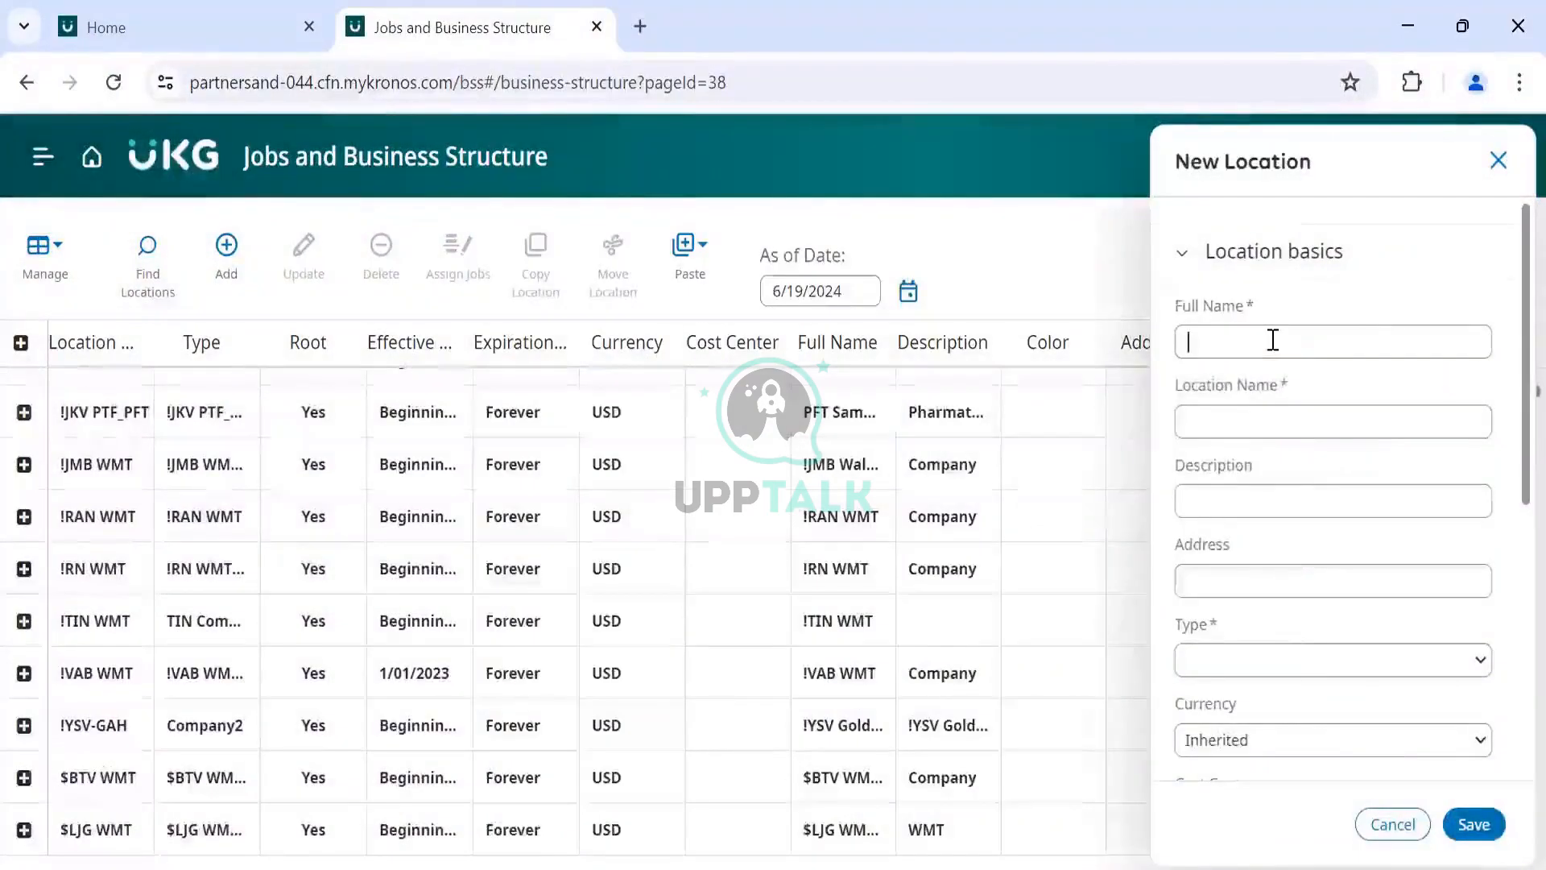
text(DJ)
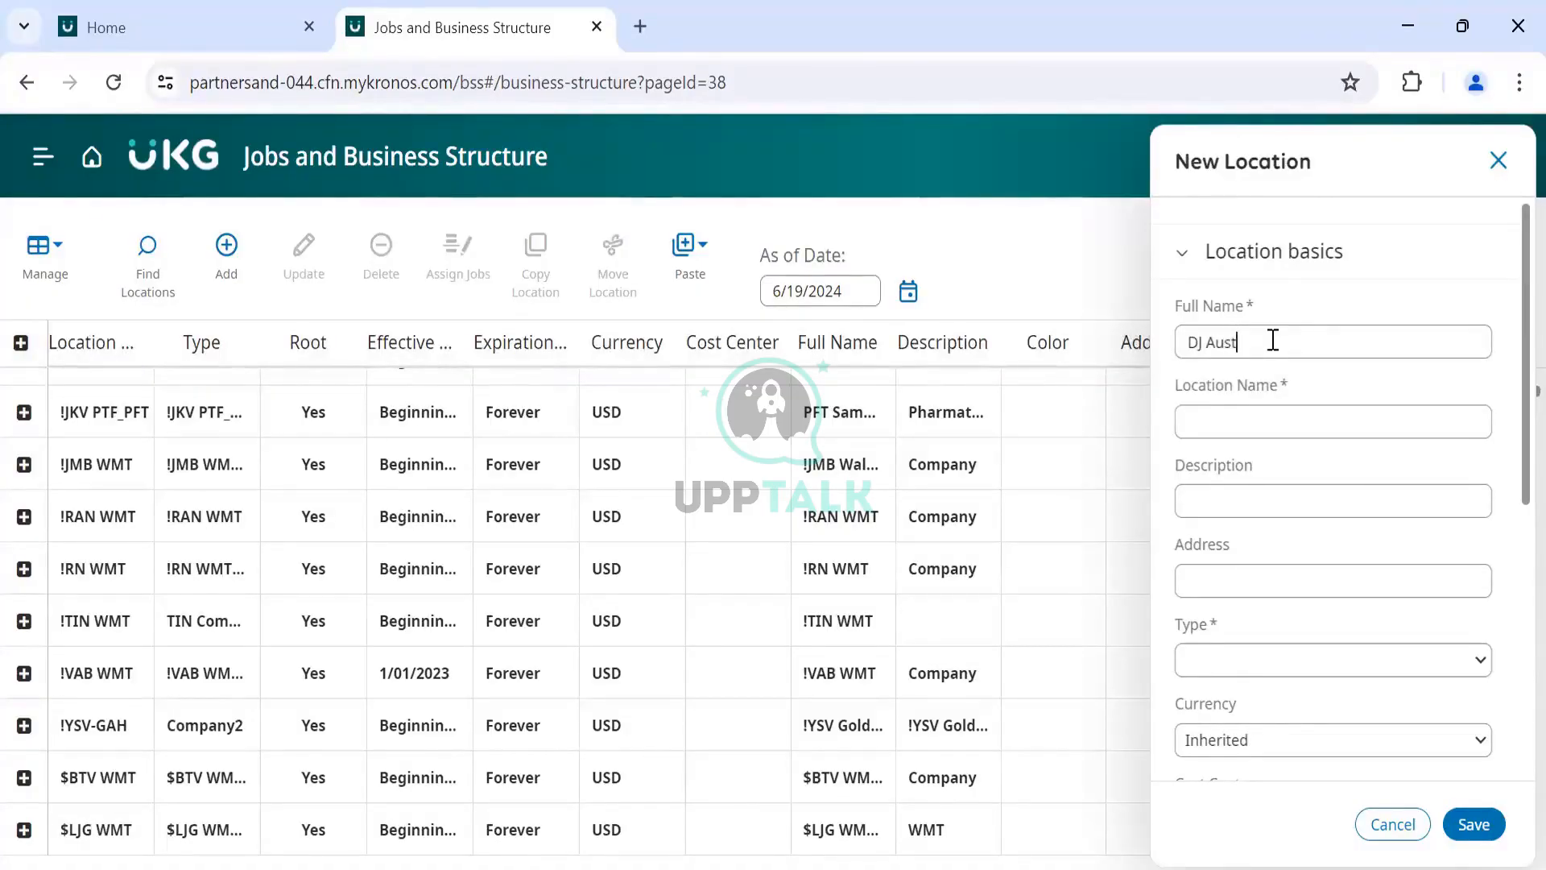
text(Australia)
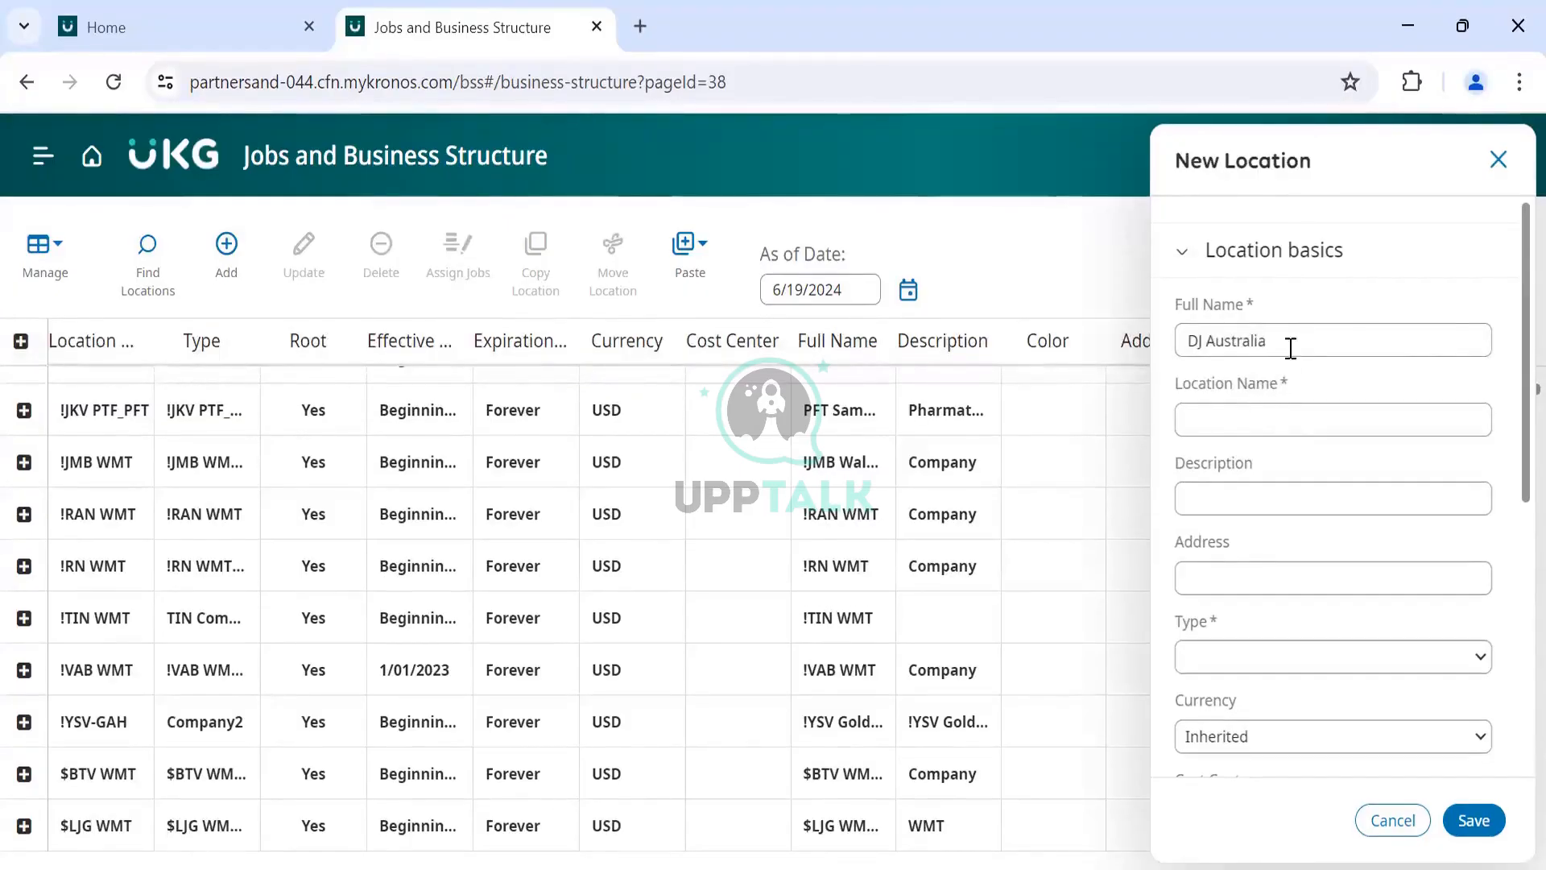
key(ctrl+a)
key(ctrl+c)
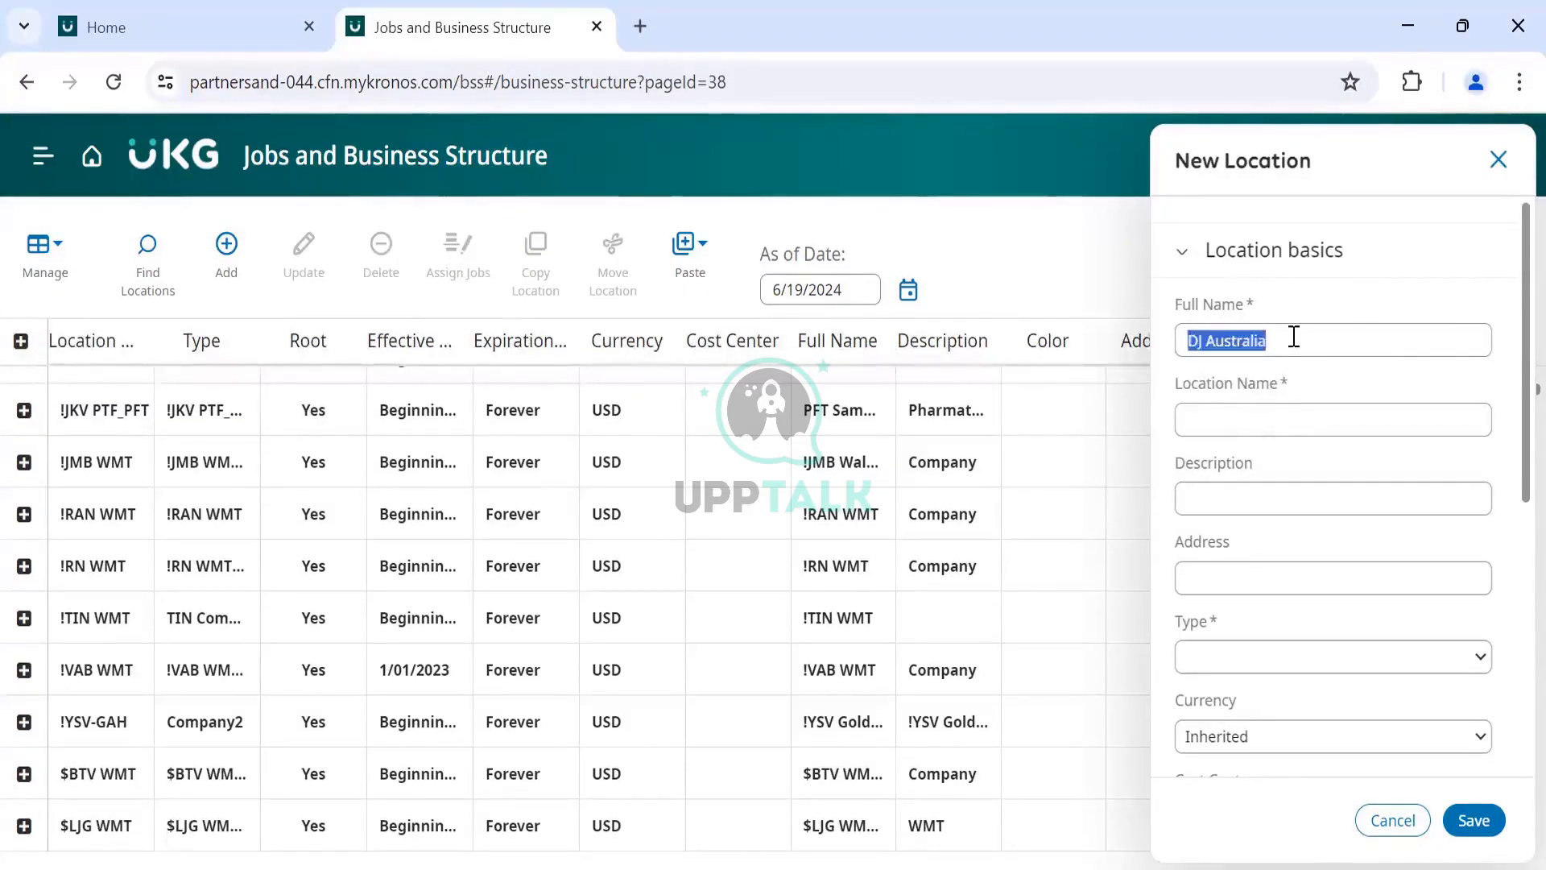
click(1260, 413)
key(ctrl+v)
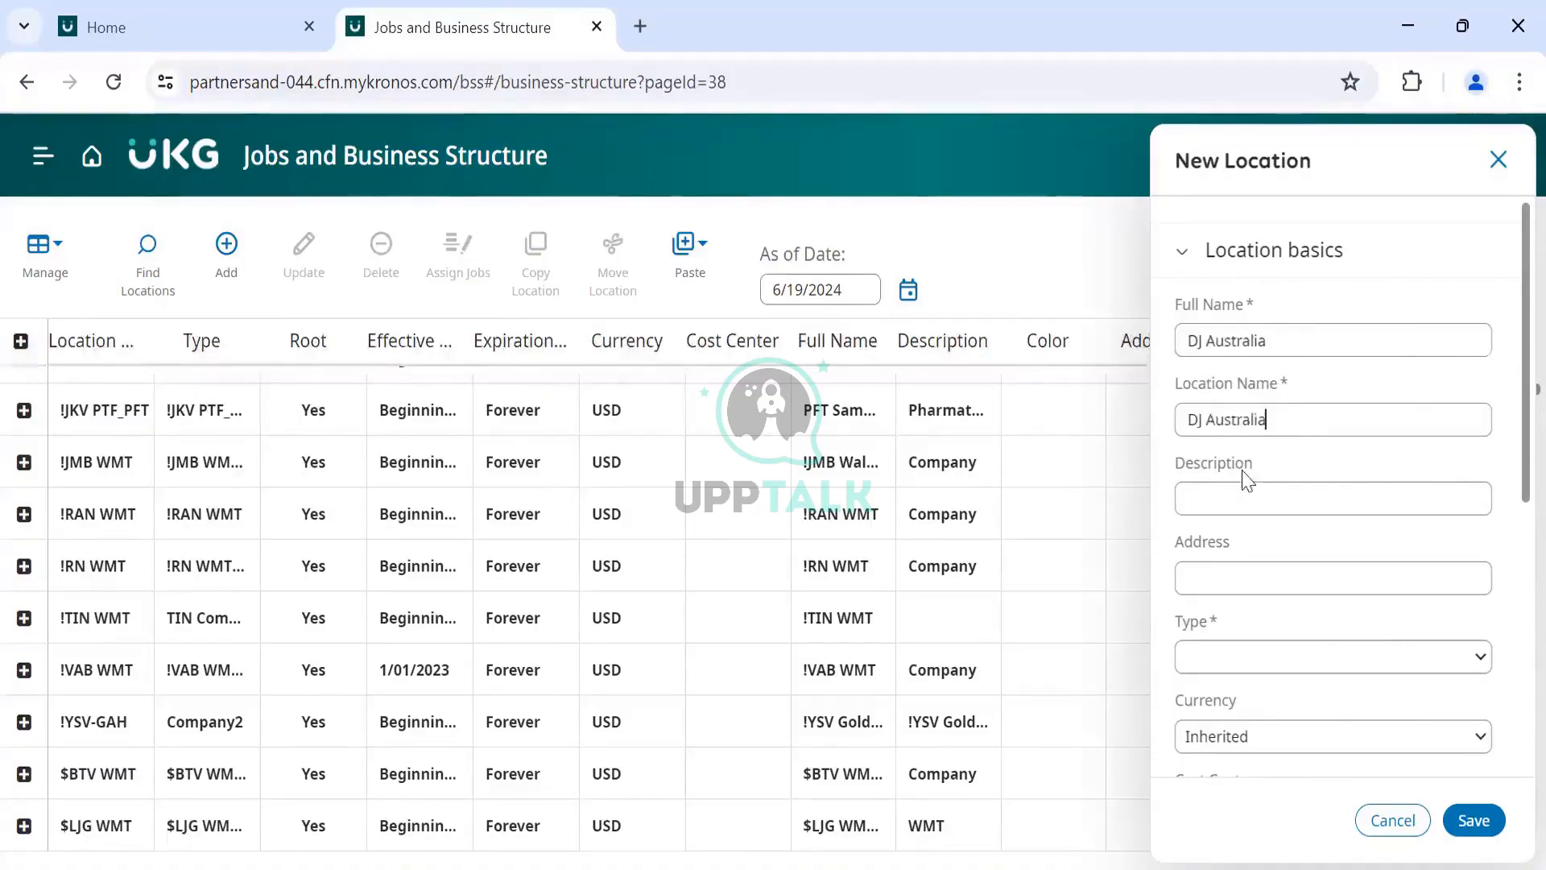
key(ctrl+v)
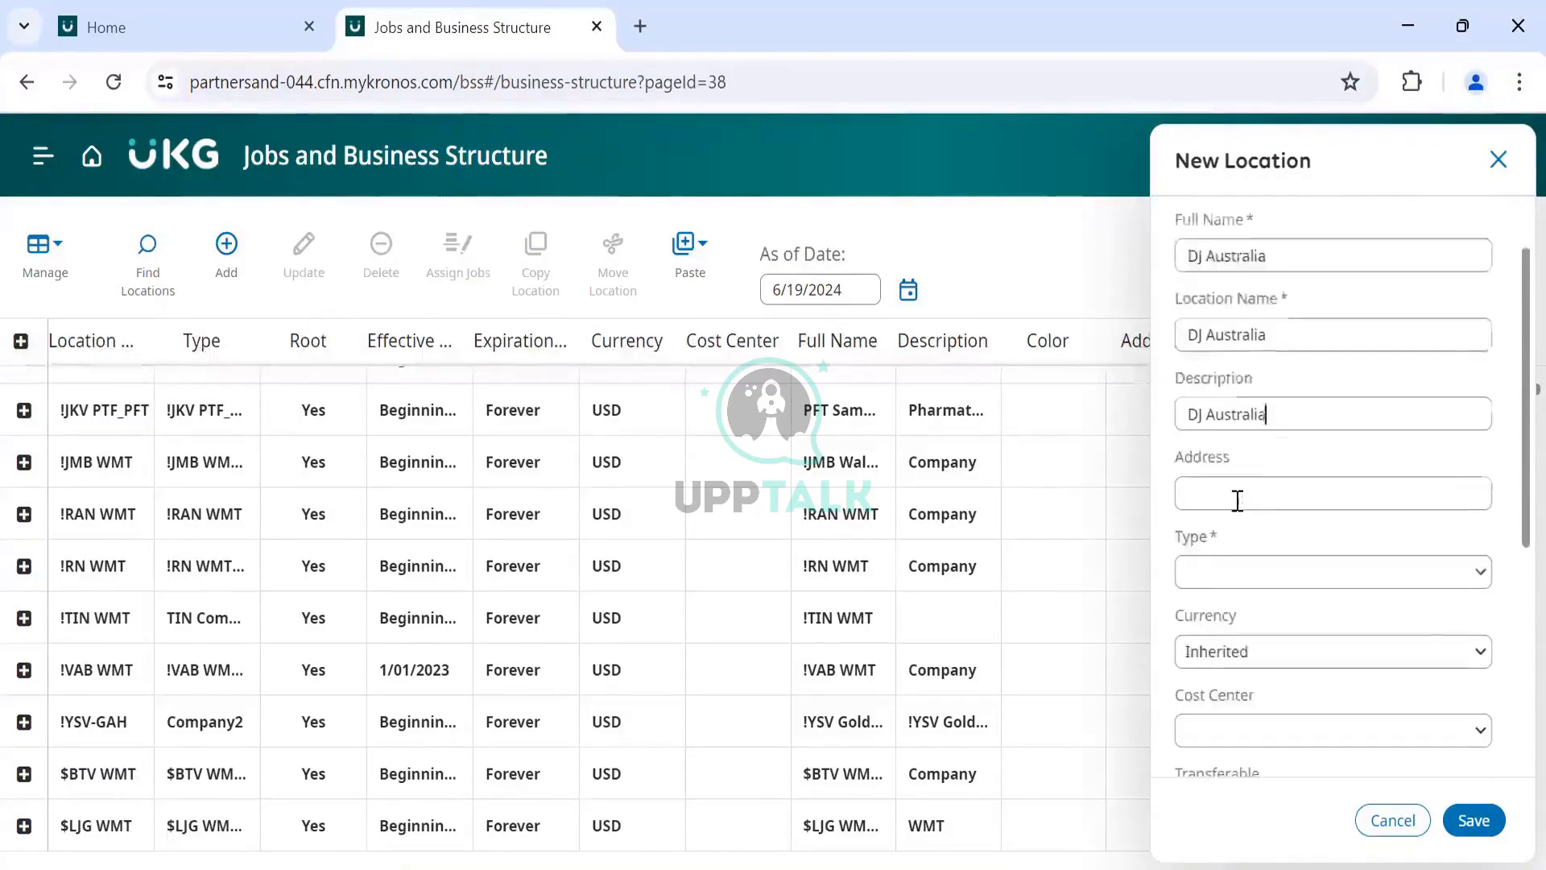
scroll(1350, 480, down, 2)
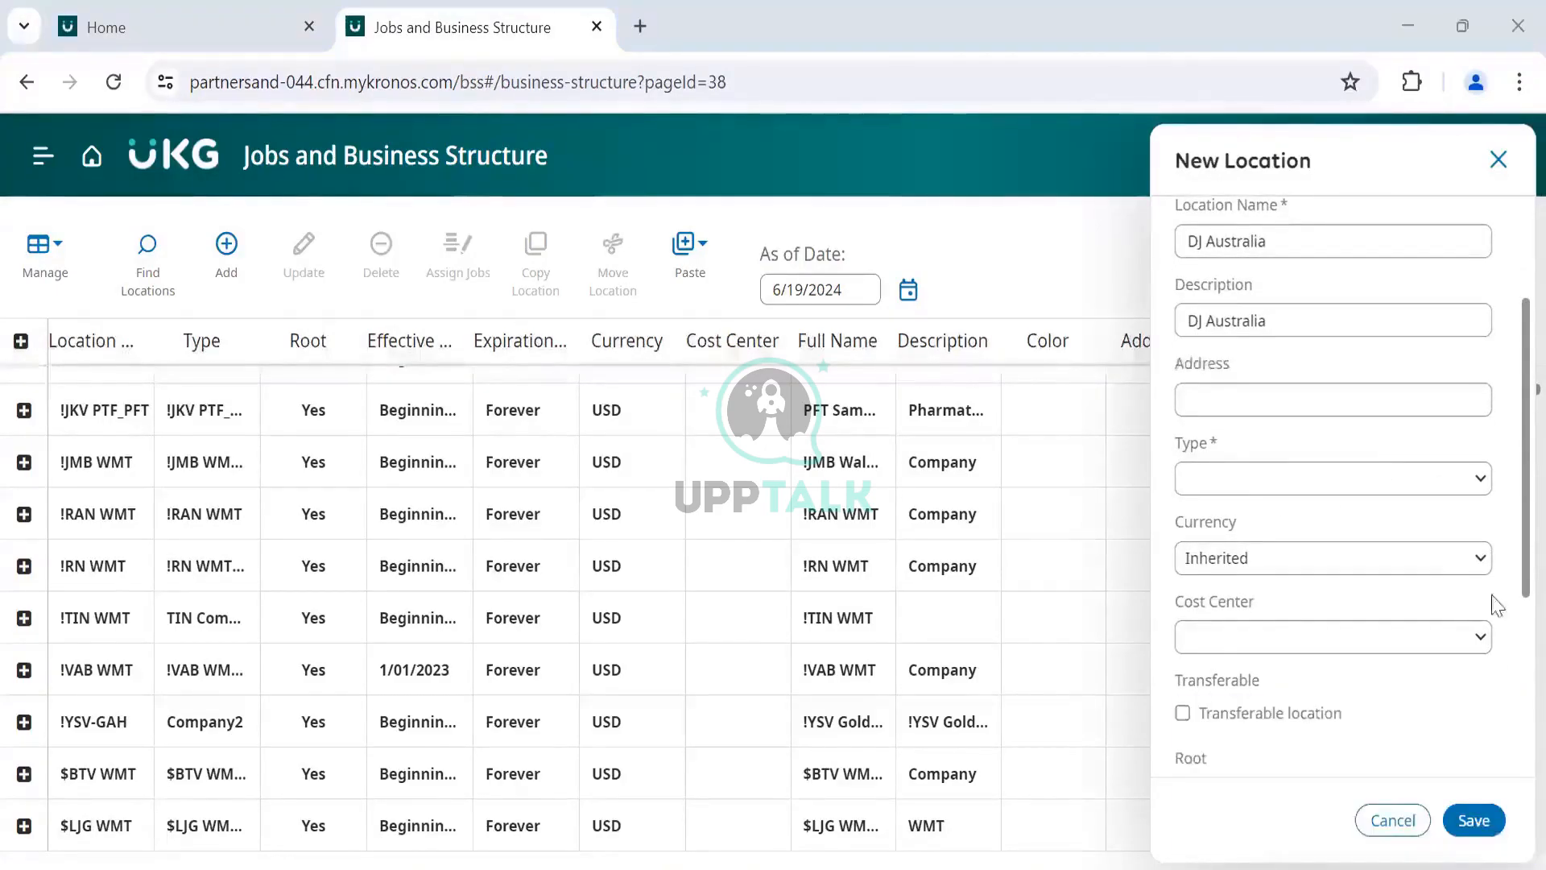
click(1474, 484)
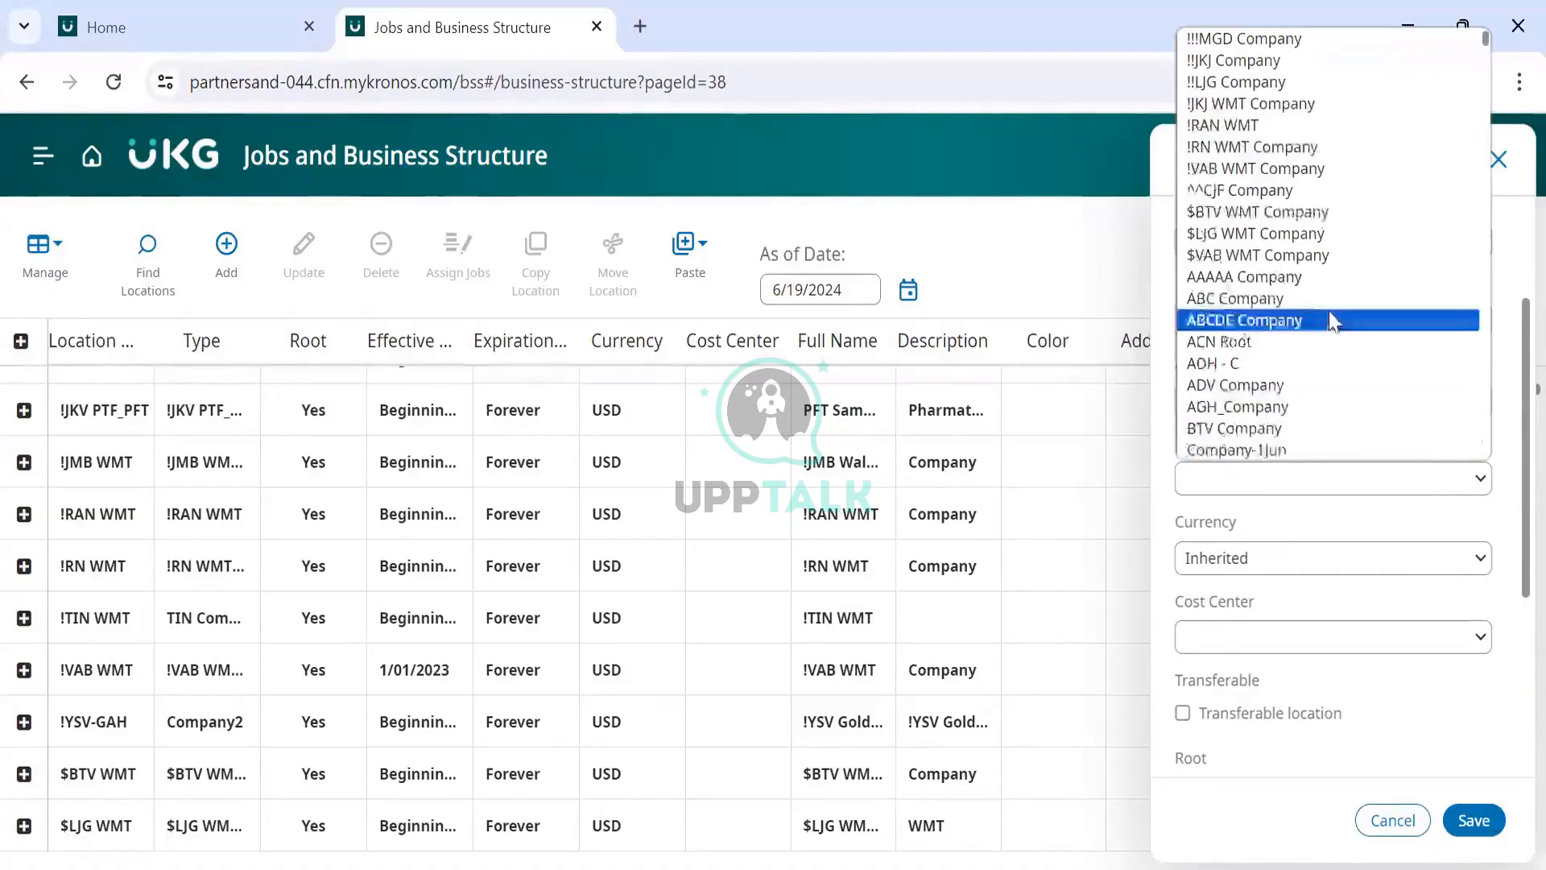
scroll(1317, 385, down, 1)
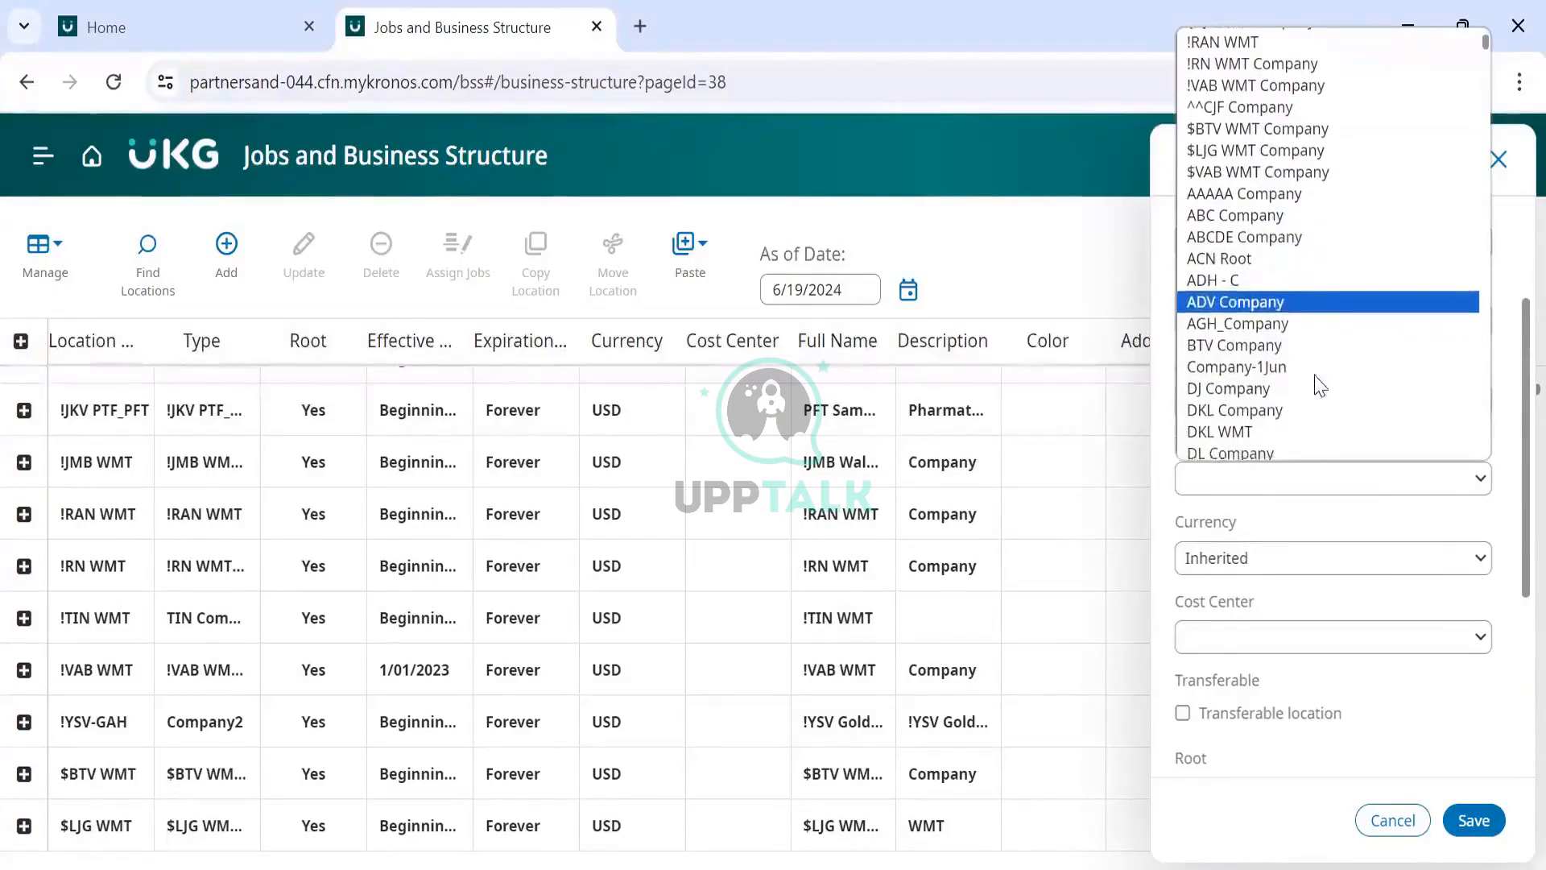
click(1266, 390)
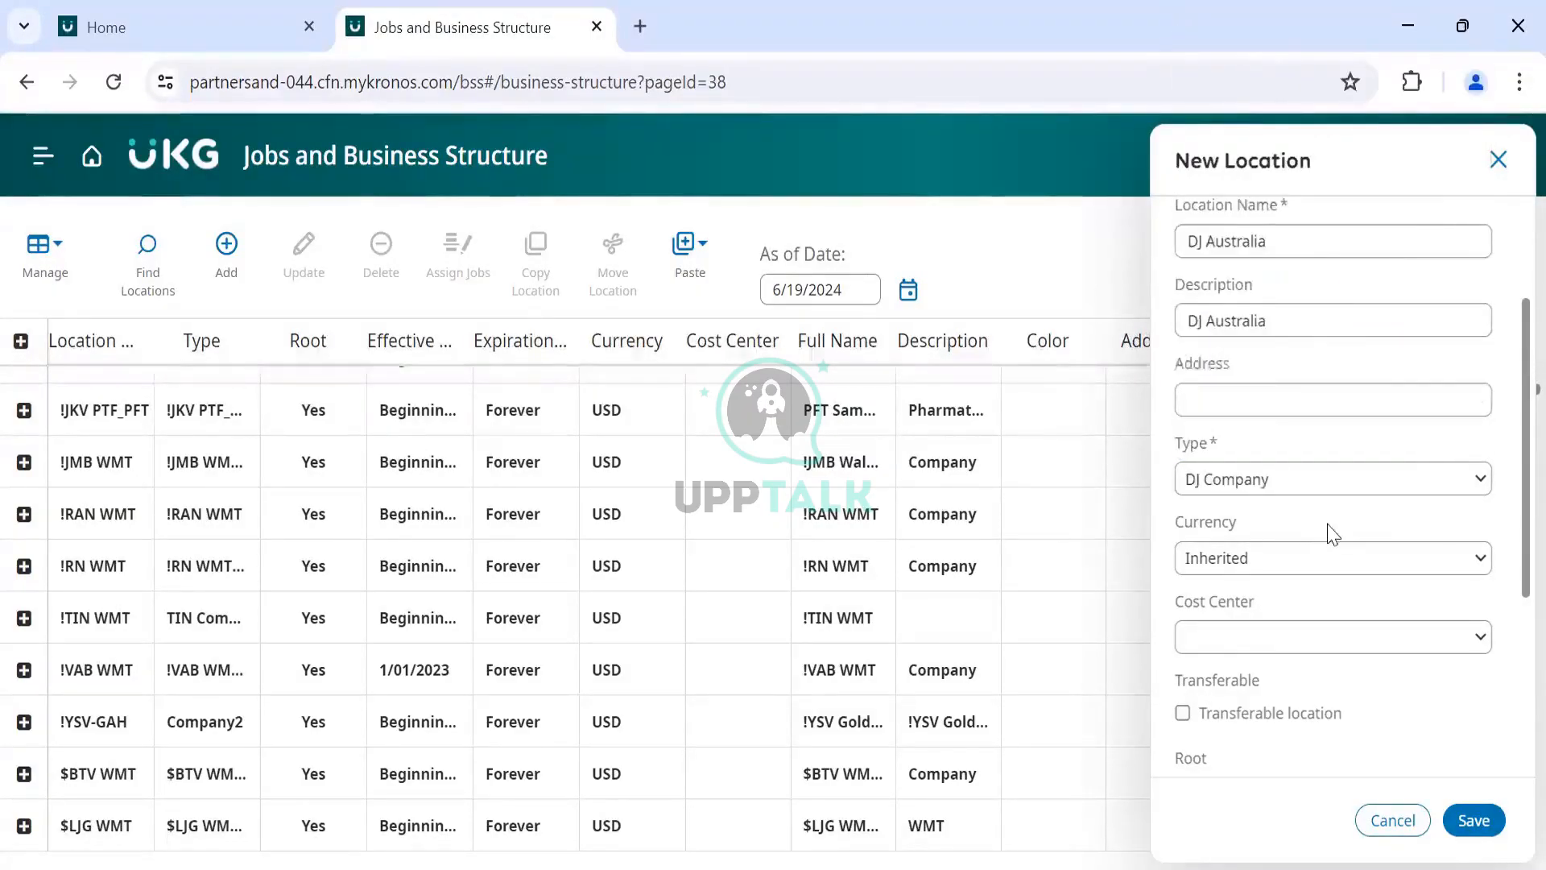
scroll(1330, 535, down, 1)
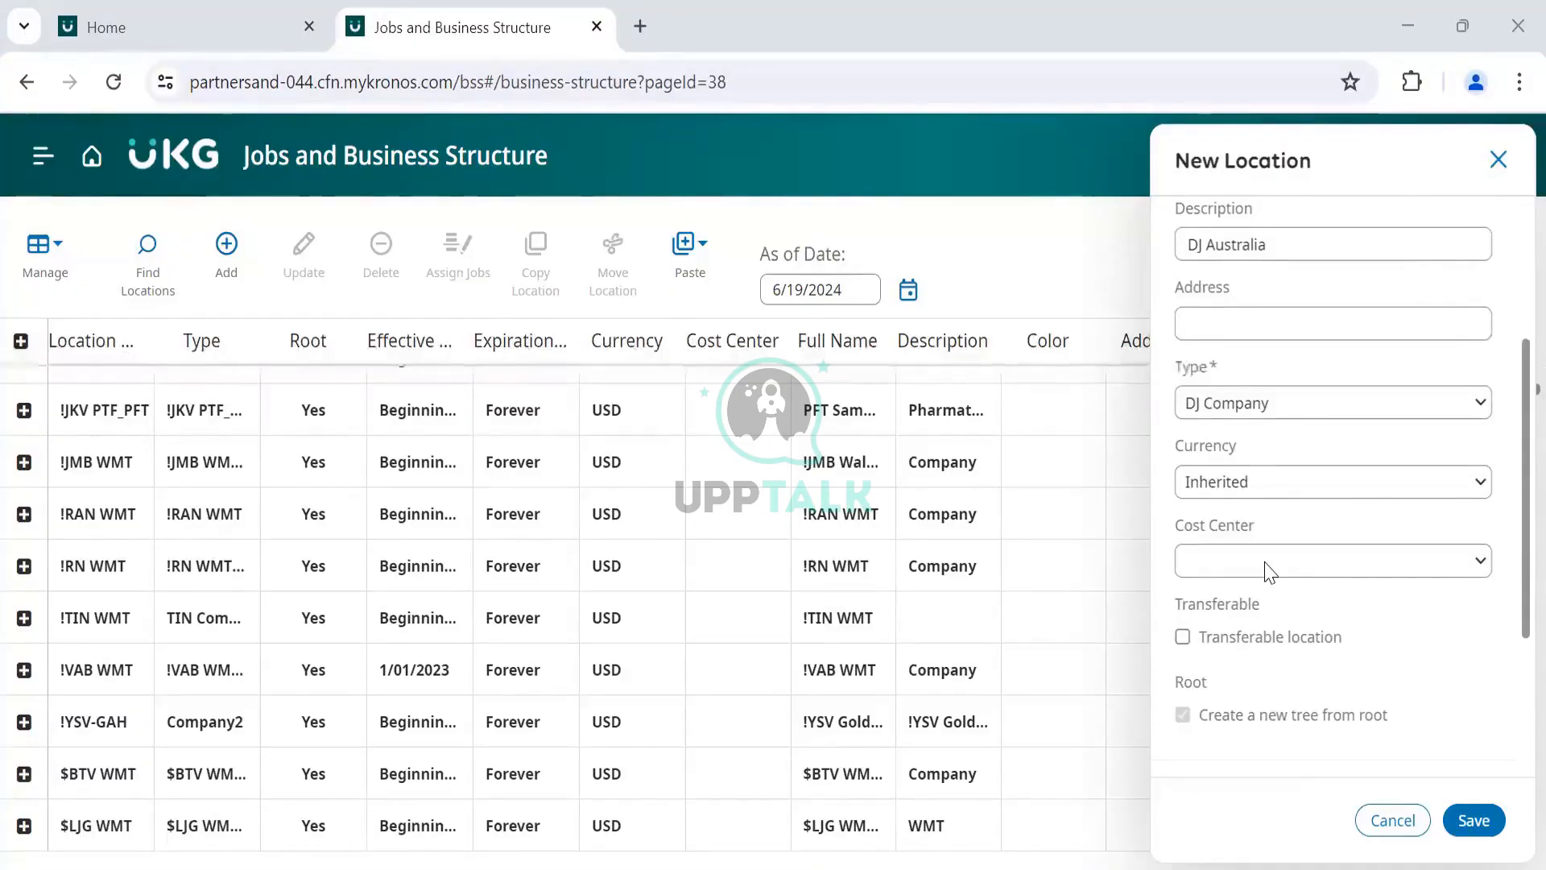
click(1391, 820)
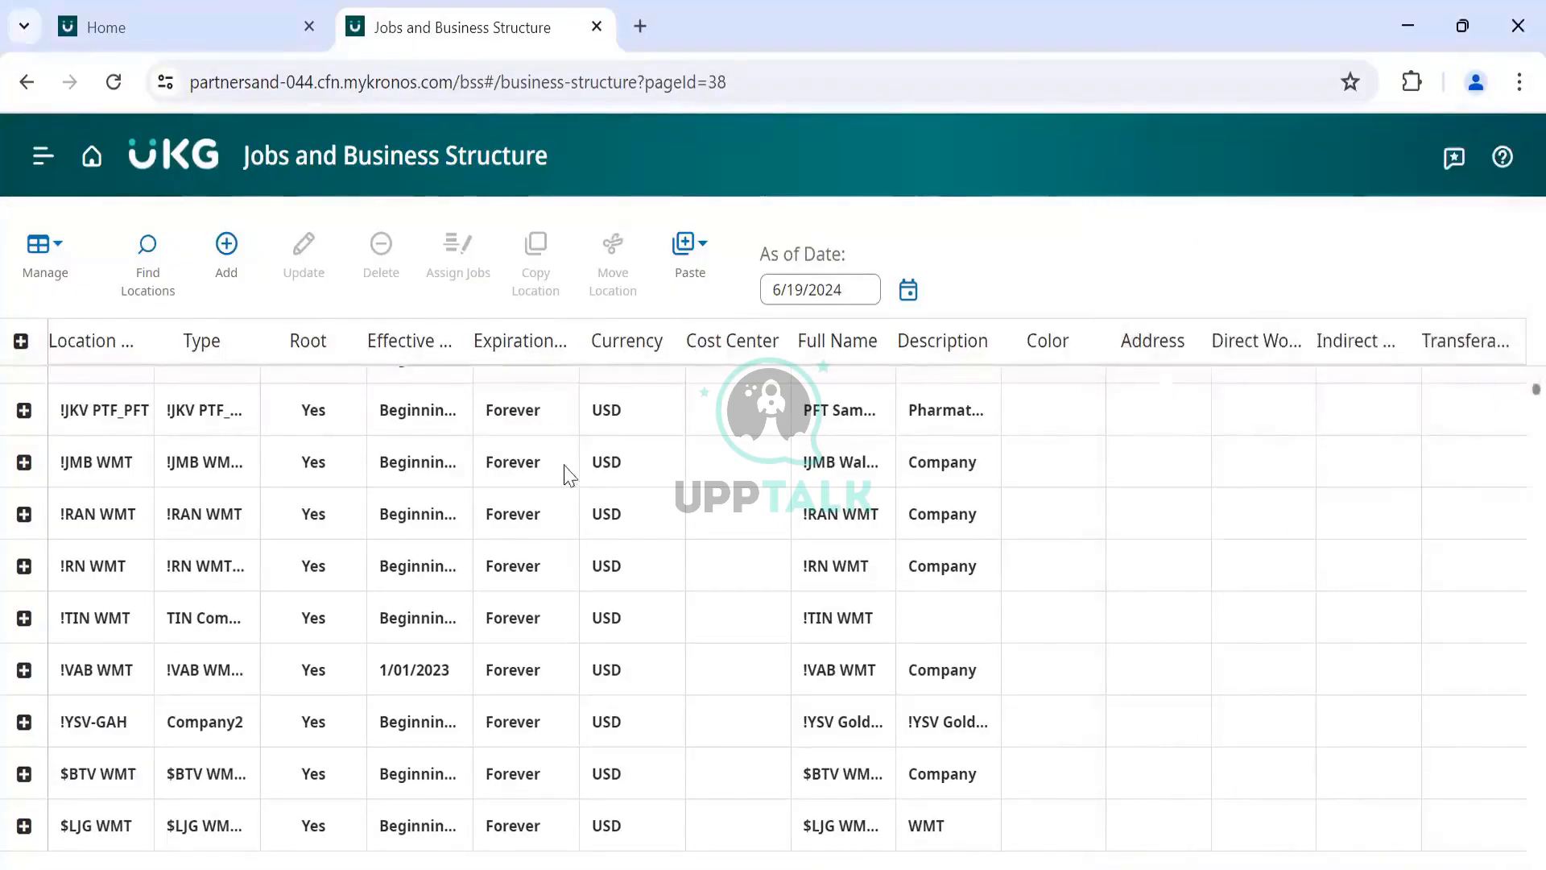
Step: Go to Application Setup and open the Cost Centers list under Business Structure Setup
click(38, 161)
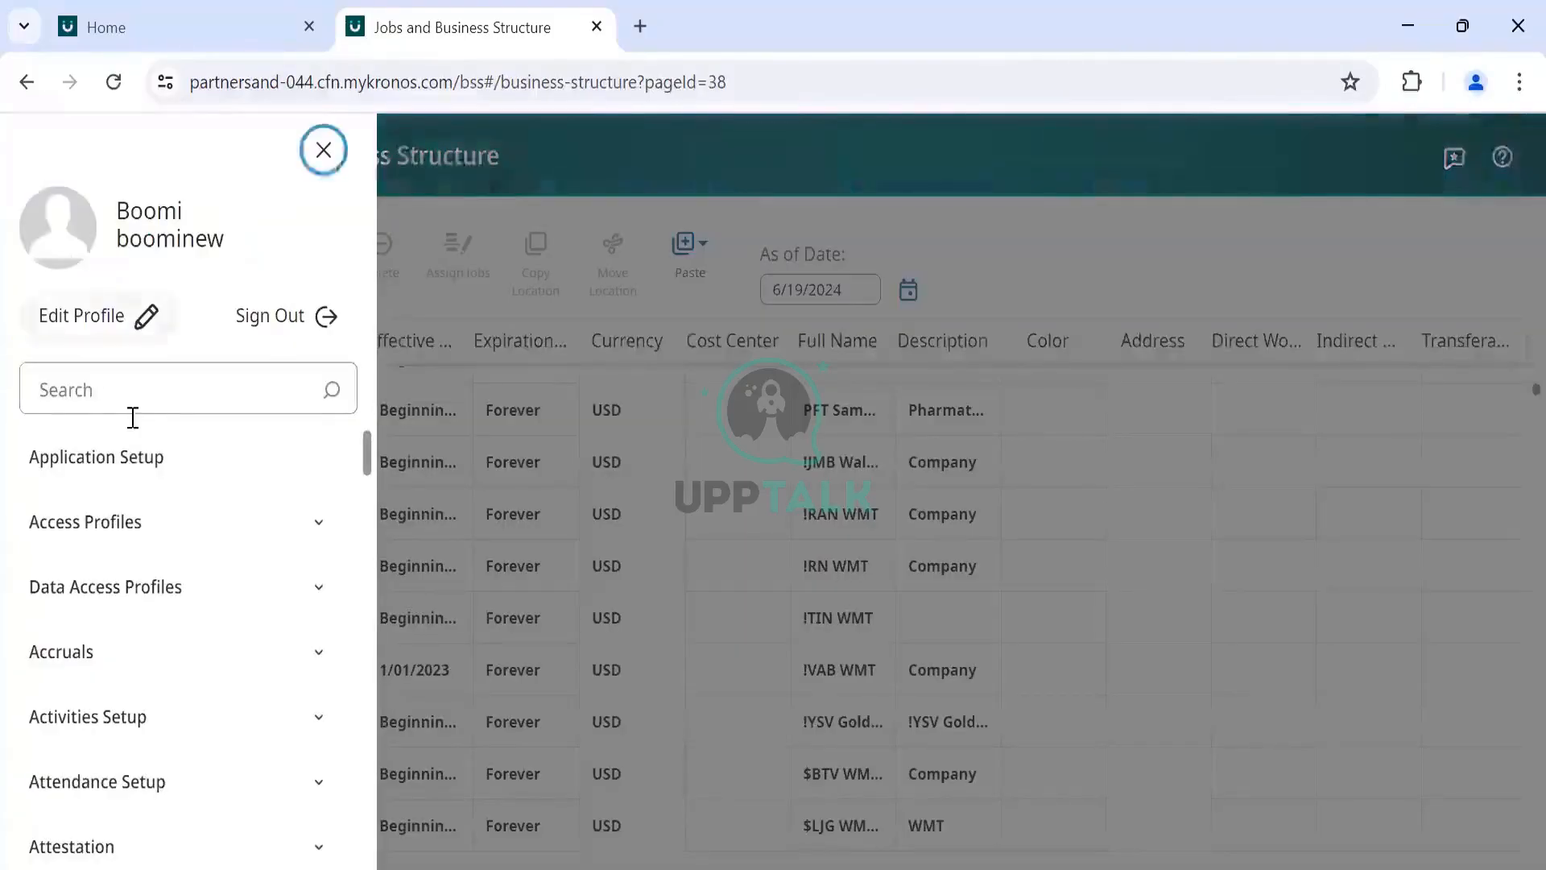
click(322, 148)
click(91, 158)
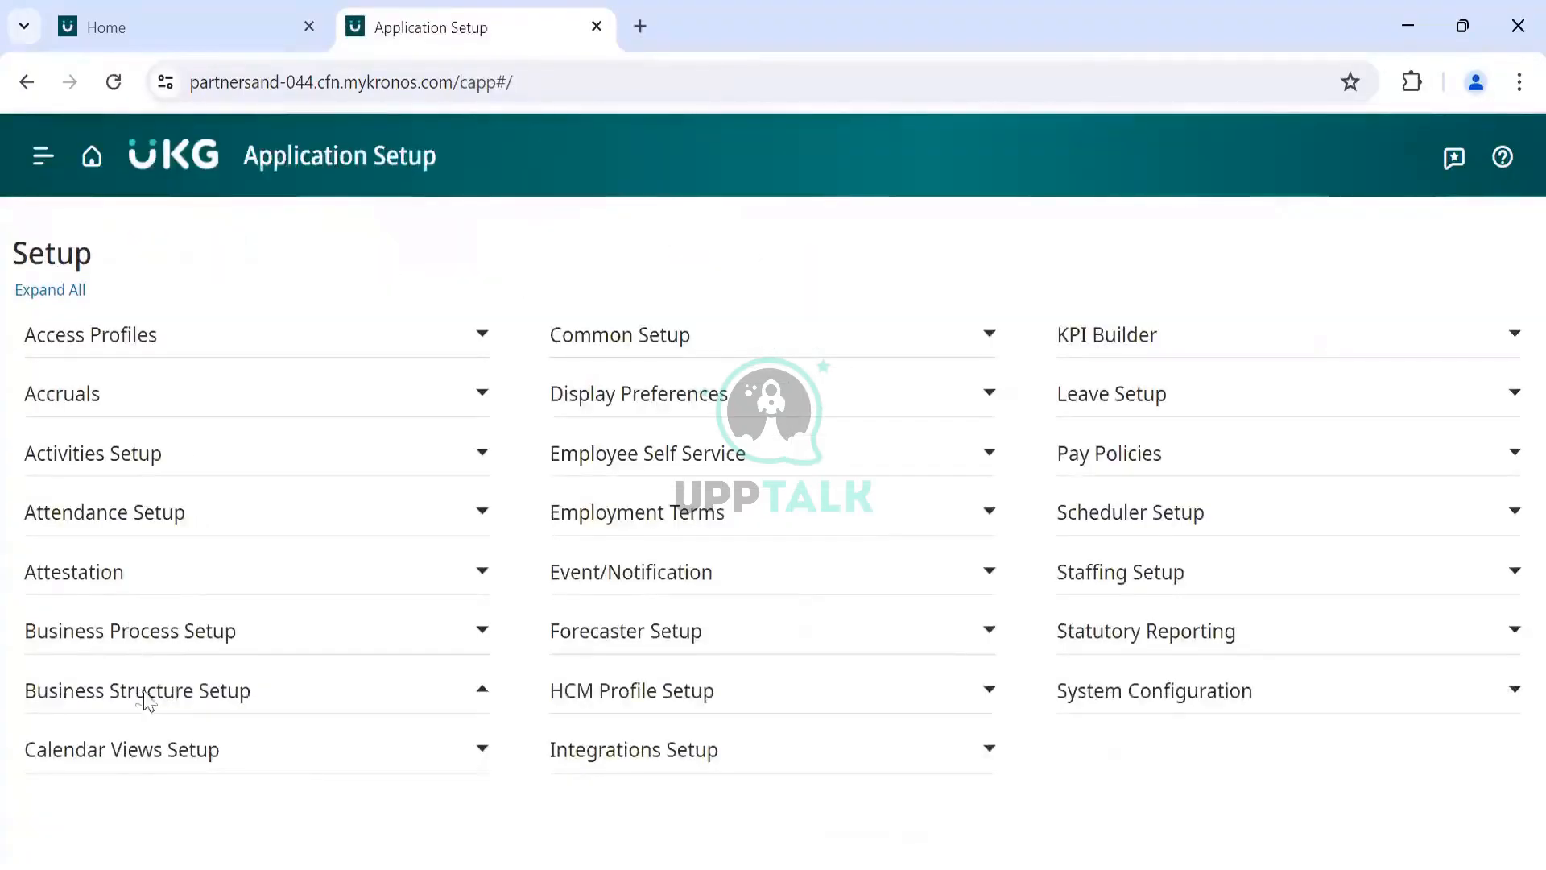
scroll(145, 697, down, 2)
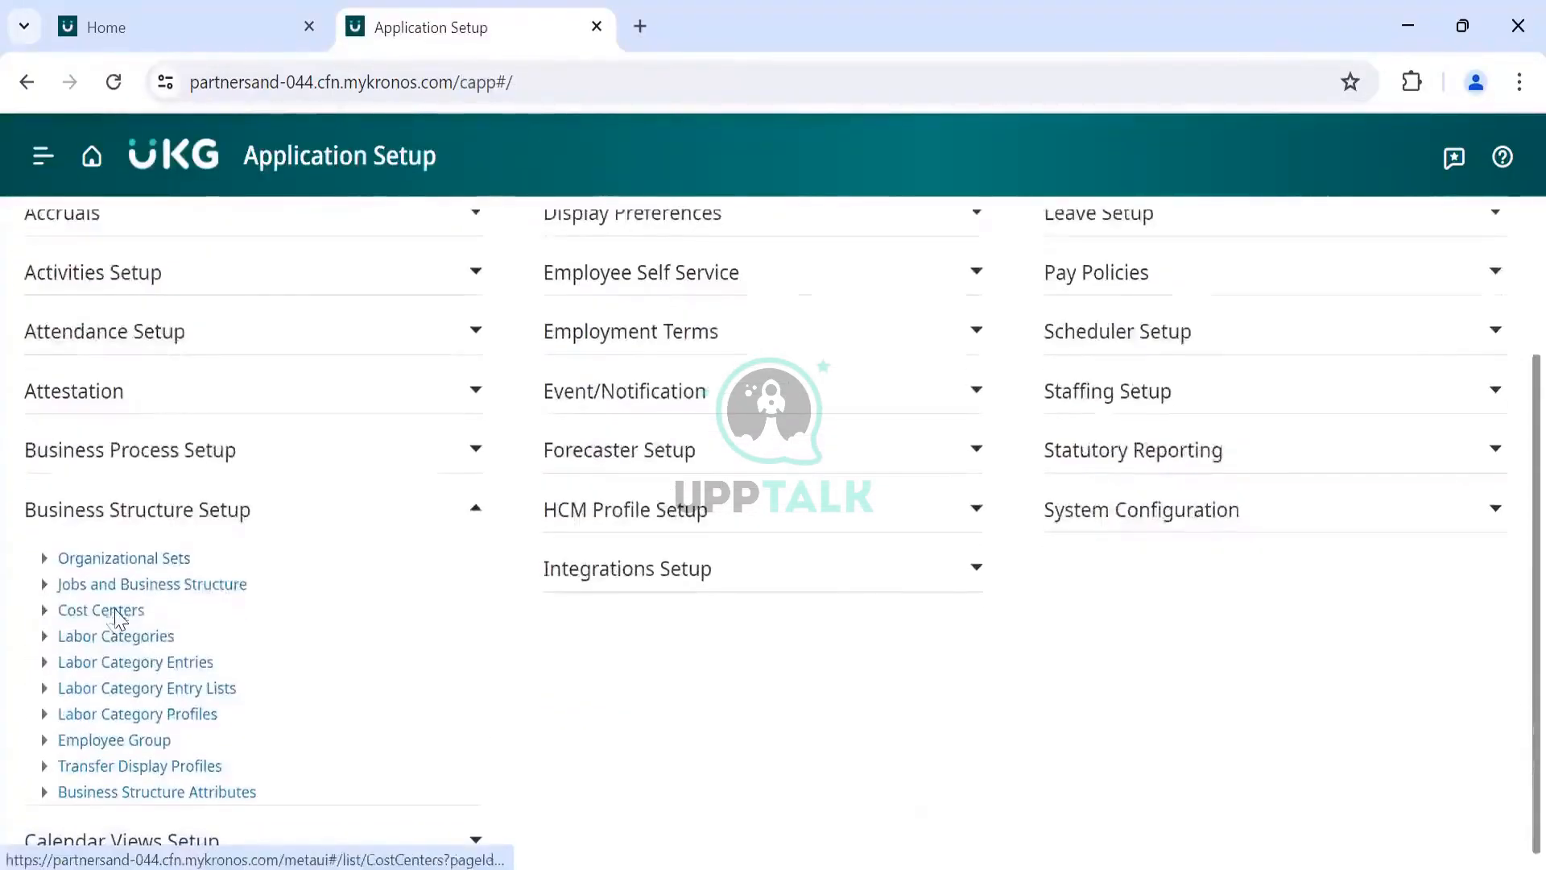
click(117, 614)
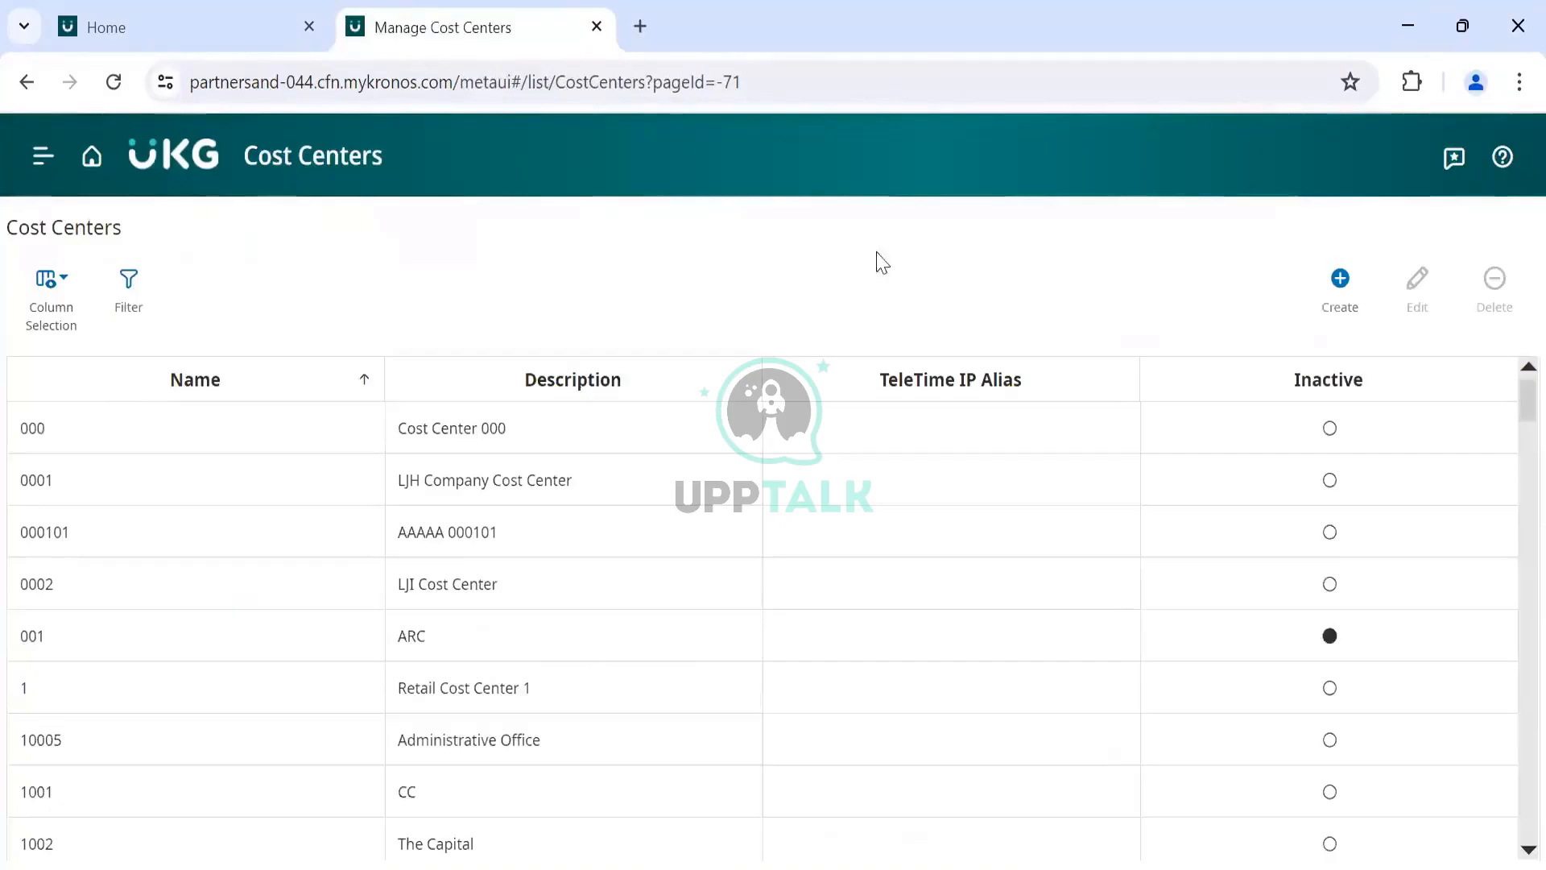
Step: Start a new cost center and enter DJ Cost Center test as its description
click(1338, 284)
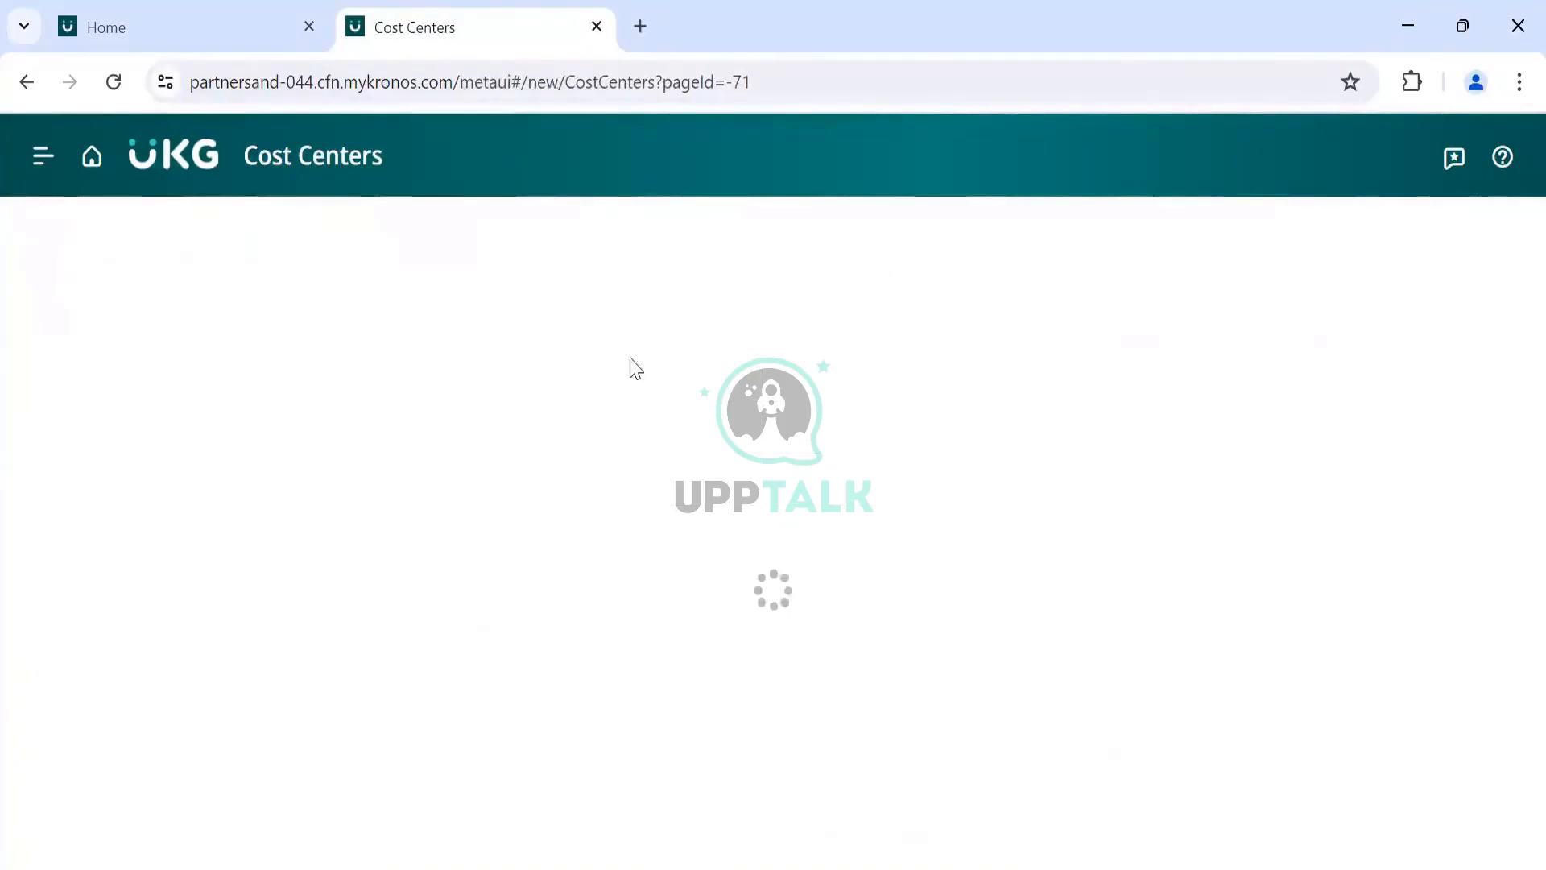
text(D)
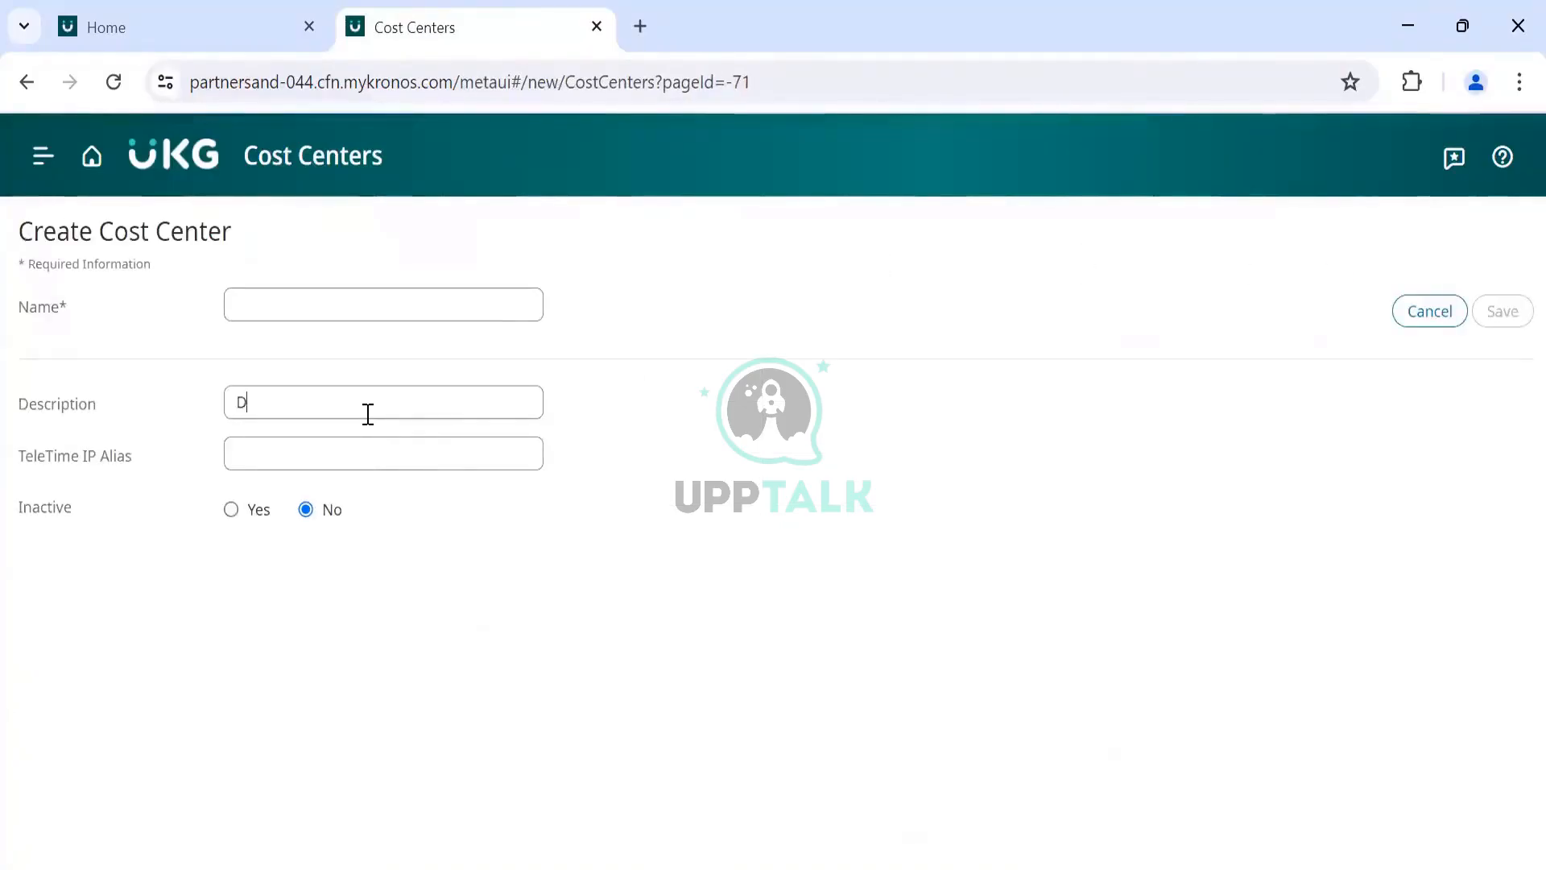
text(J COST c)
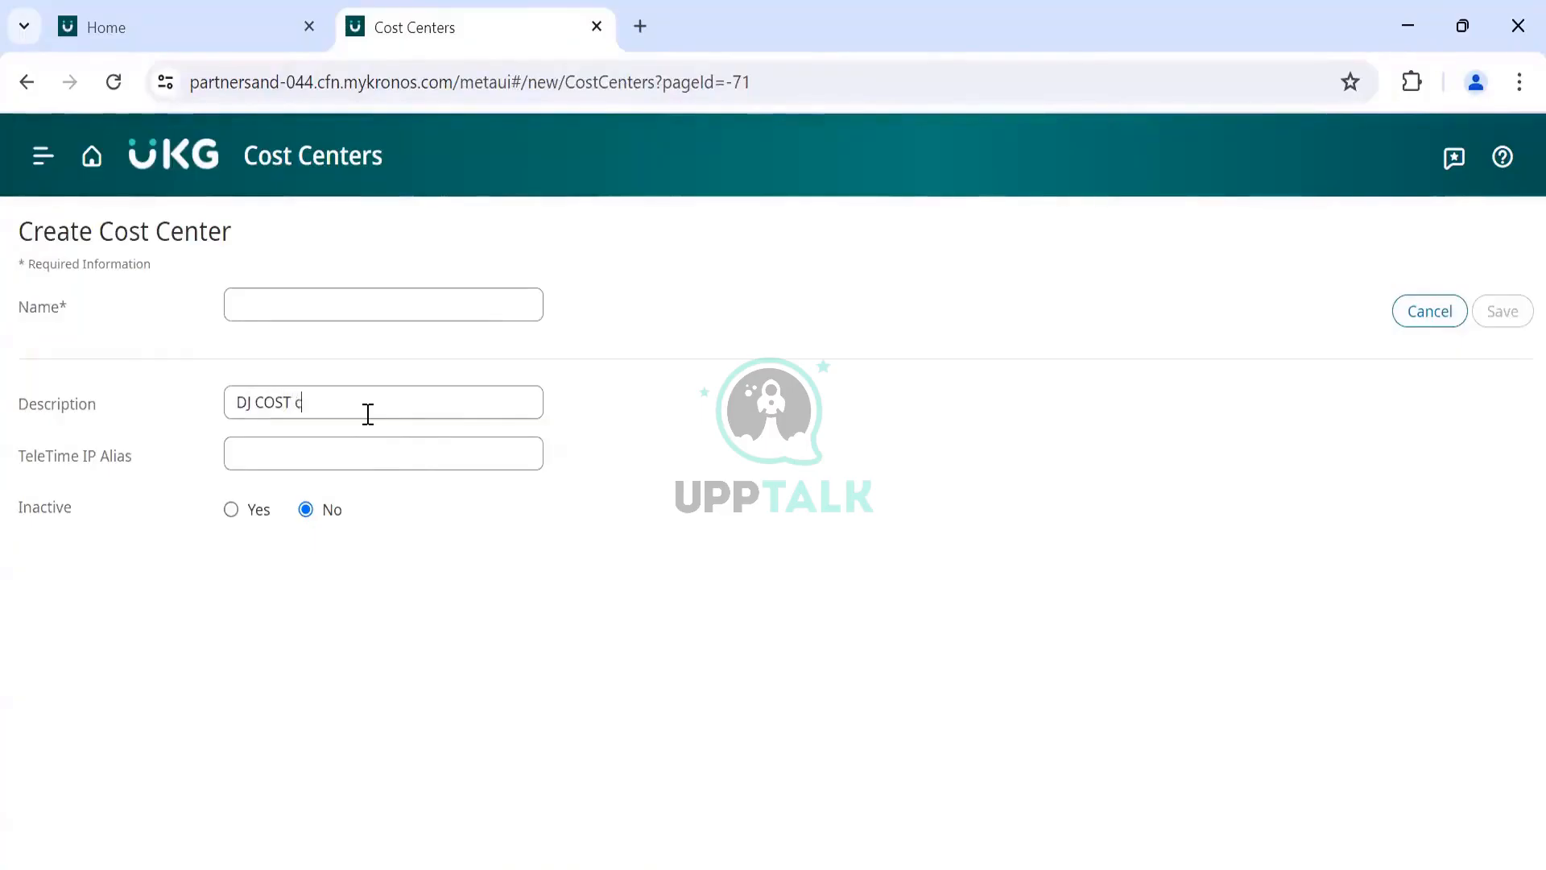
text(enter test)
click(290, 403)
key(BackSpace)
key(BackSpace)
key(BackSpace)
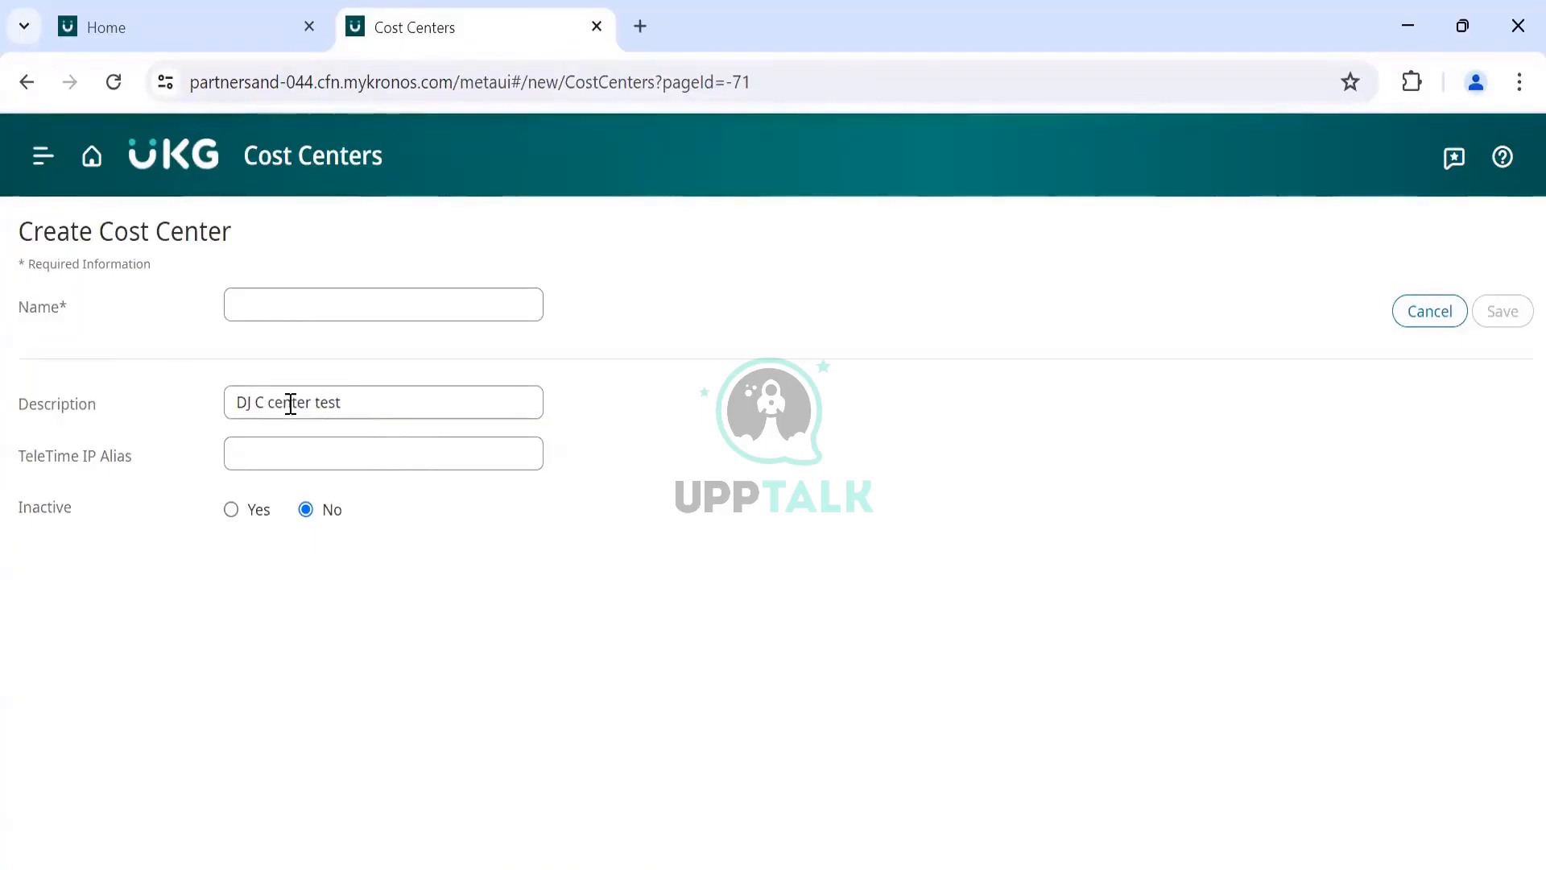
text(ost)
click(291, 403)
key(Delete)
text(C)
Step: Name the new cost center 123456789 and save it
click(282, 303)
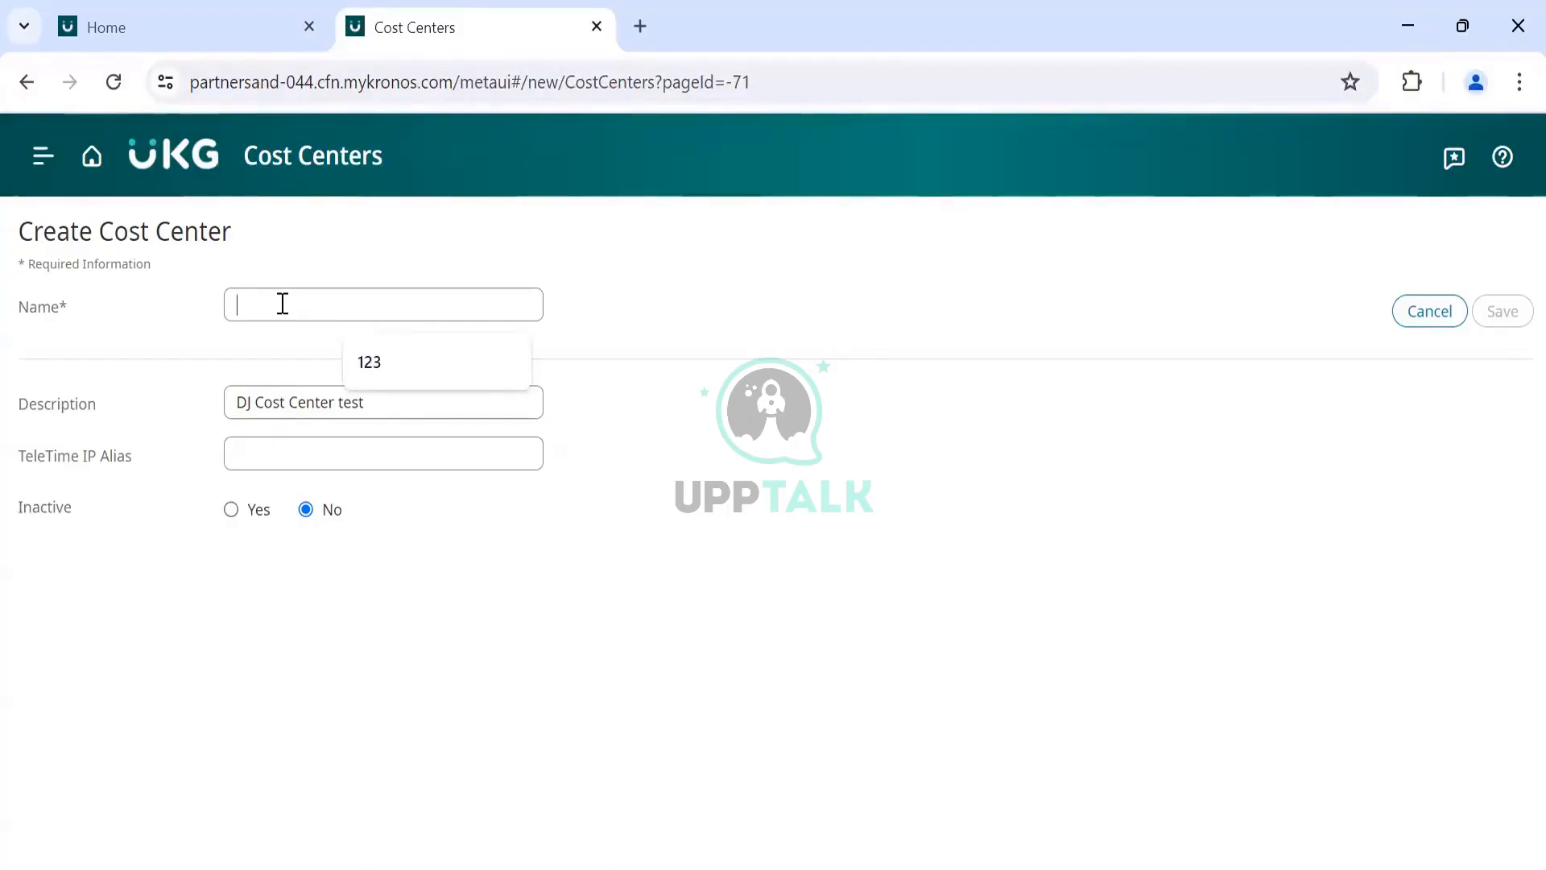
text(123456)
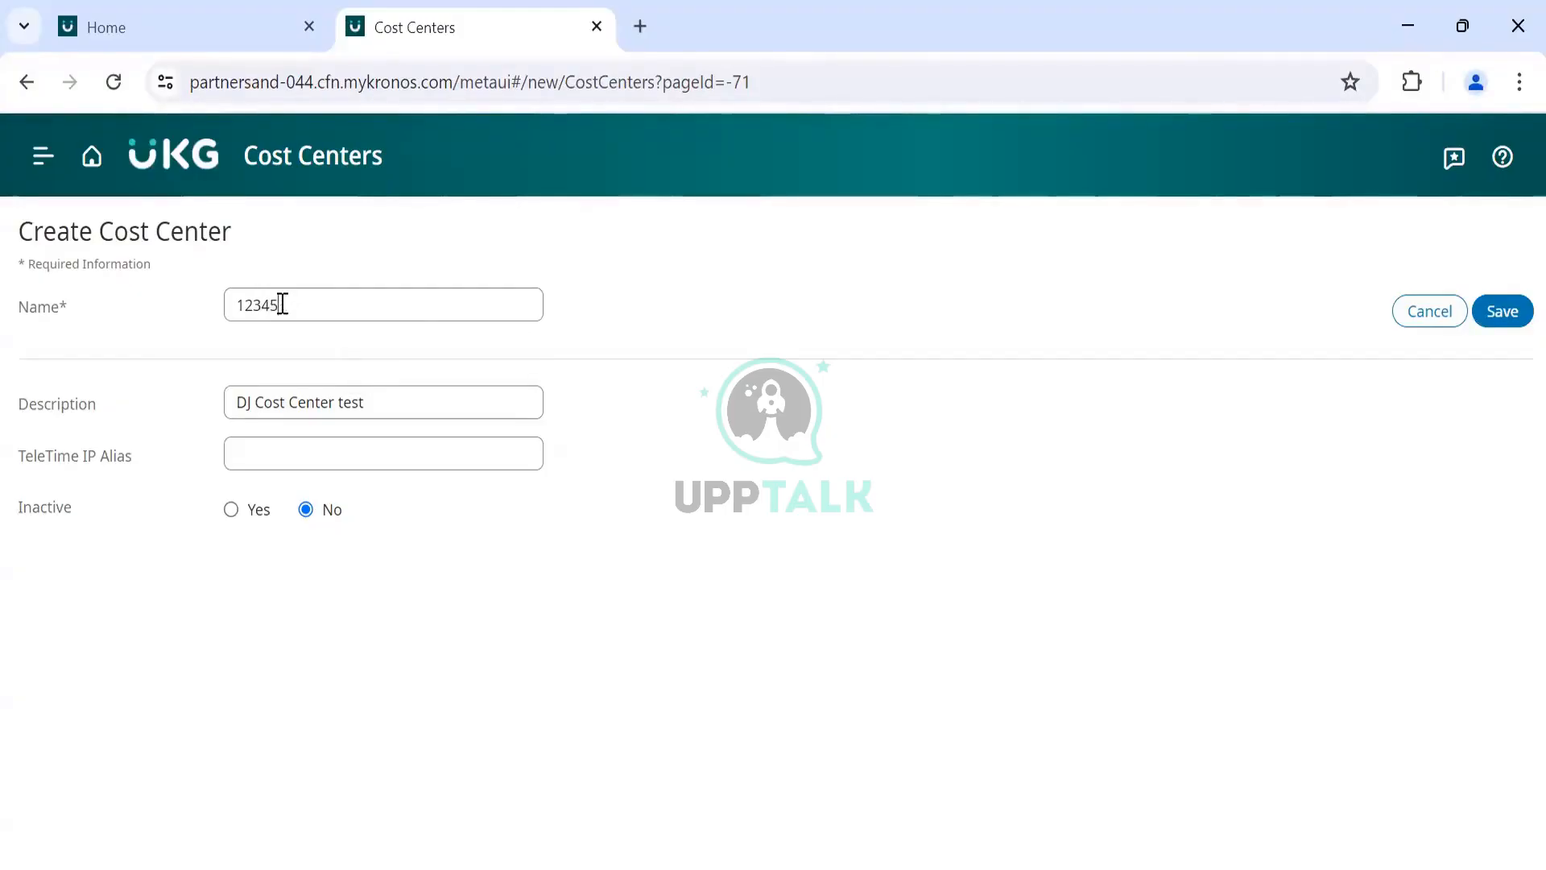
key(BackSpace)
key(BackSpace)
key(BackSpace)
key(BackSpace)
key(BackSpace)
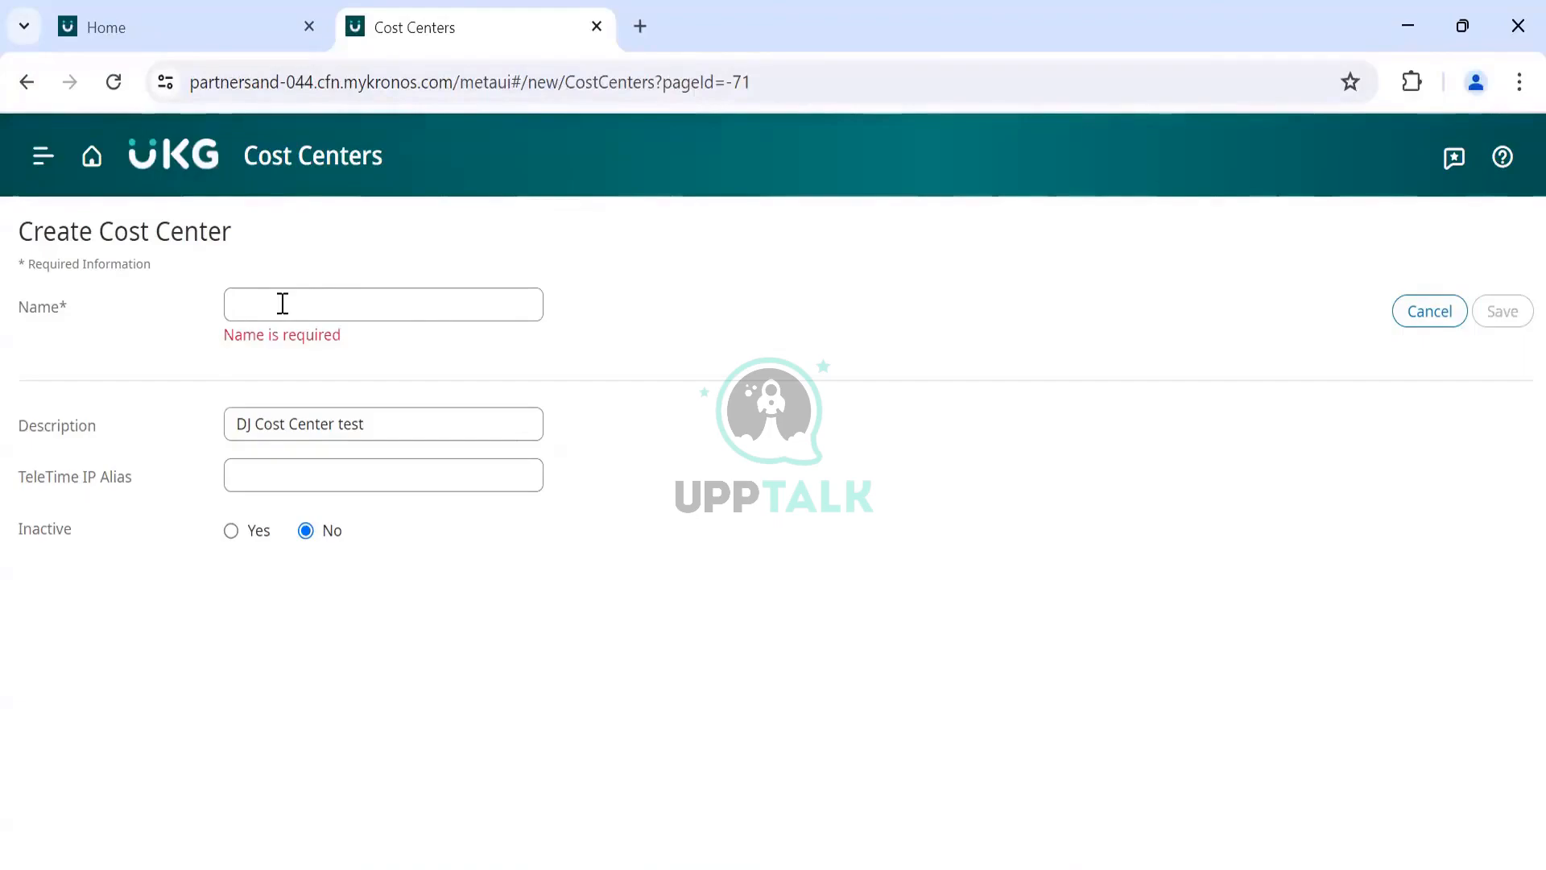
click(282, 304)
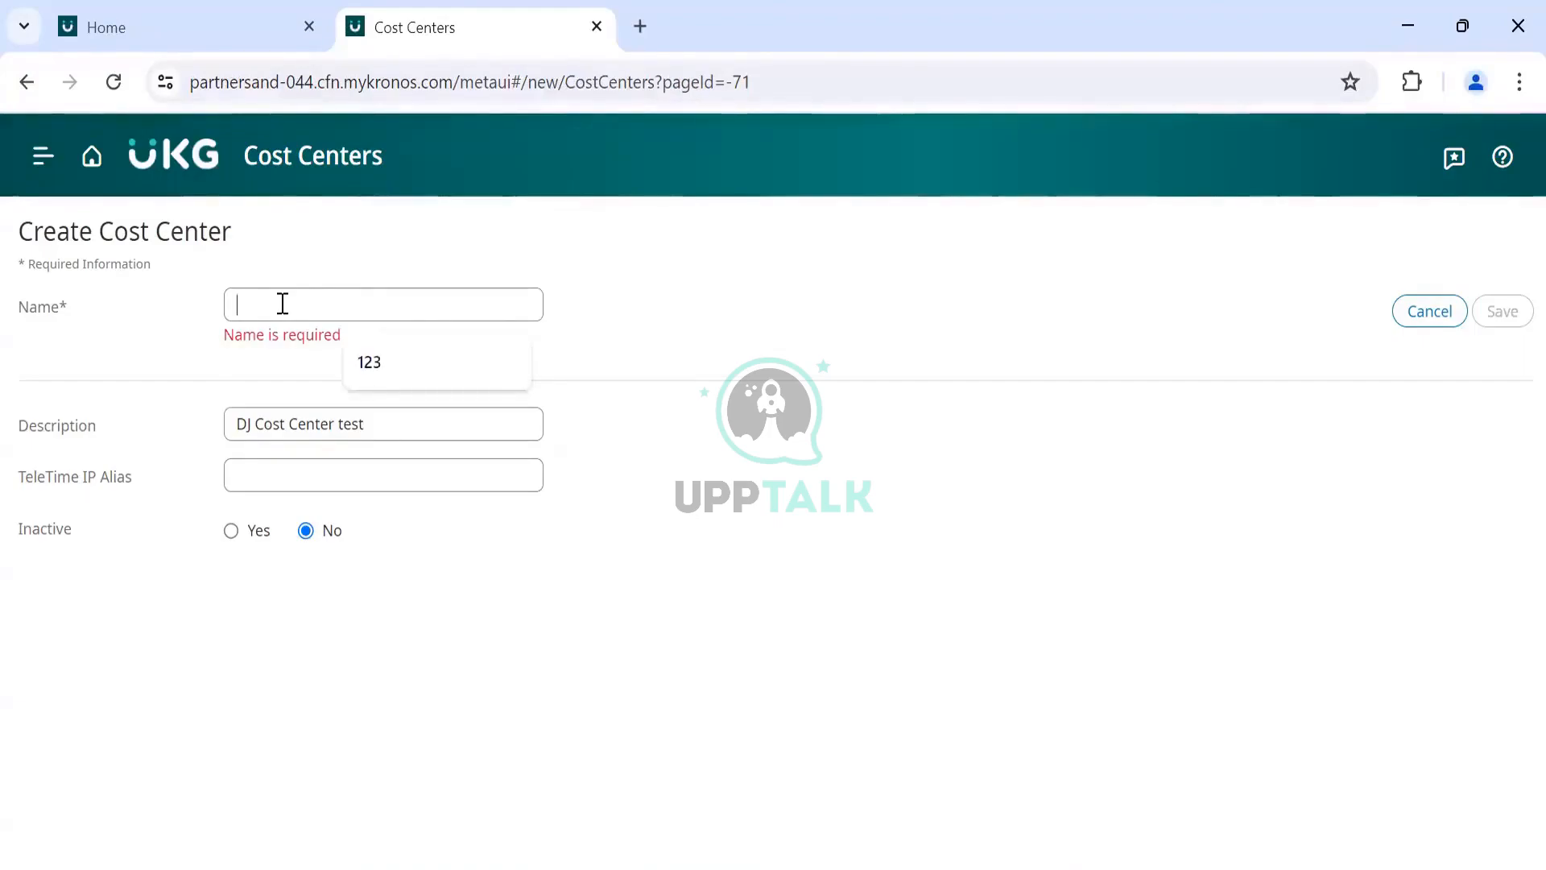
text(123456789)
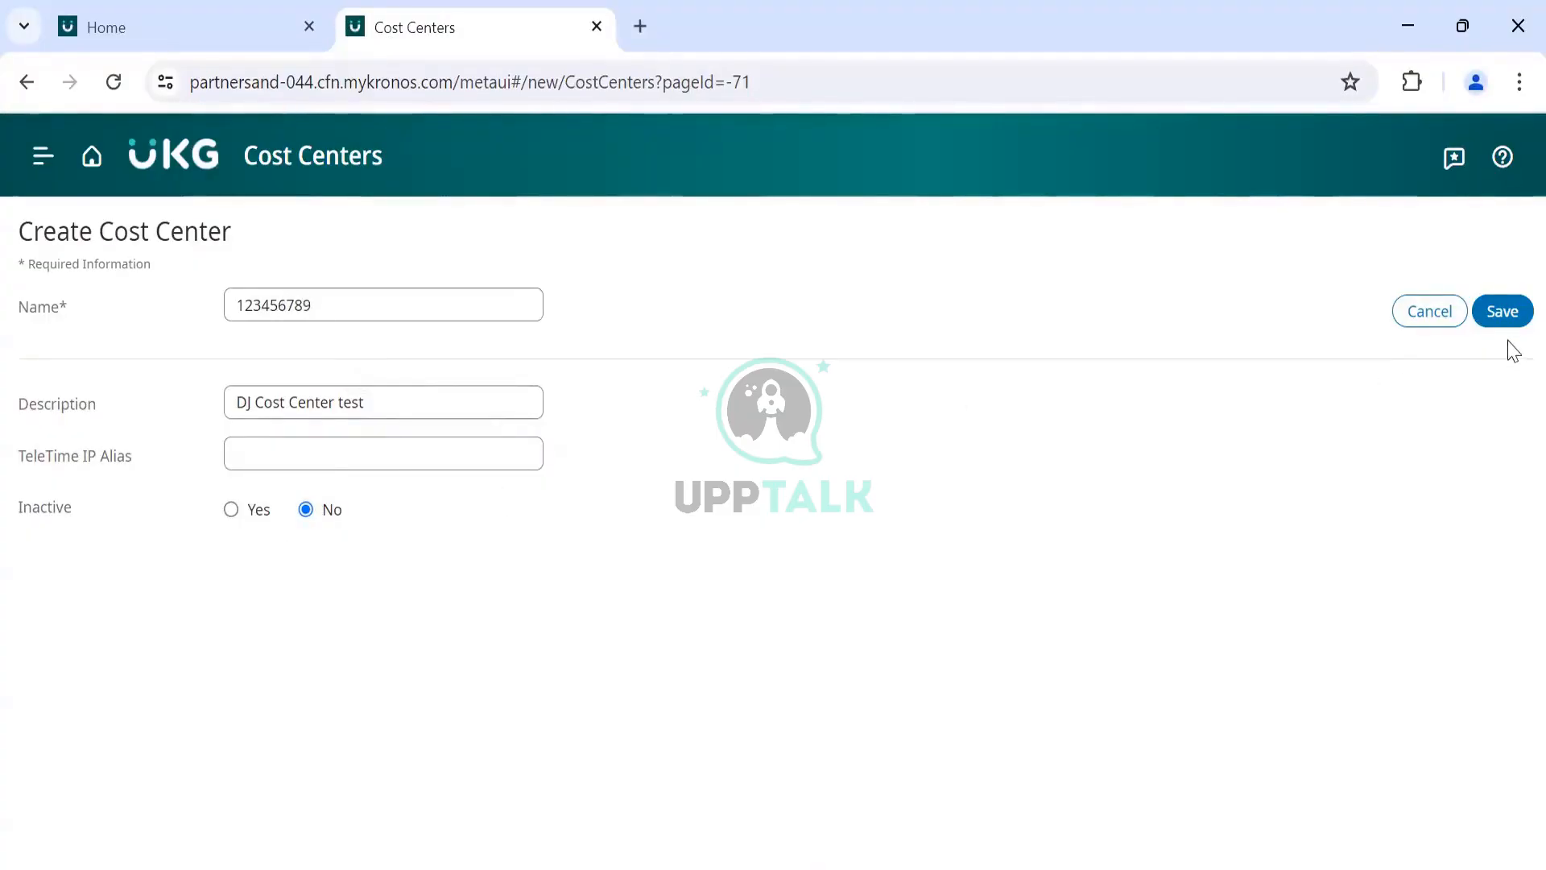
click(1517, 322)
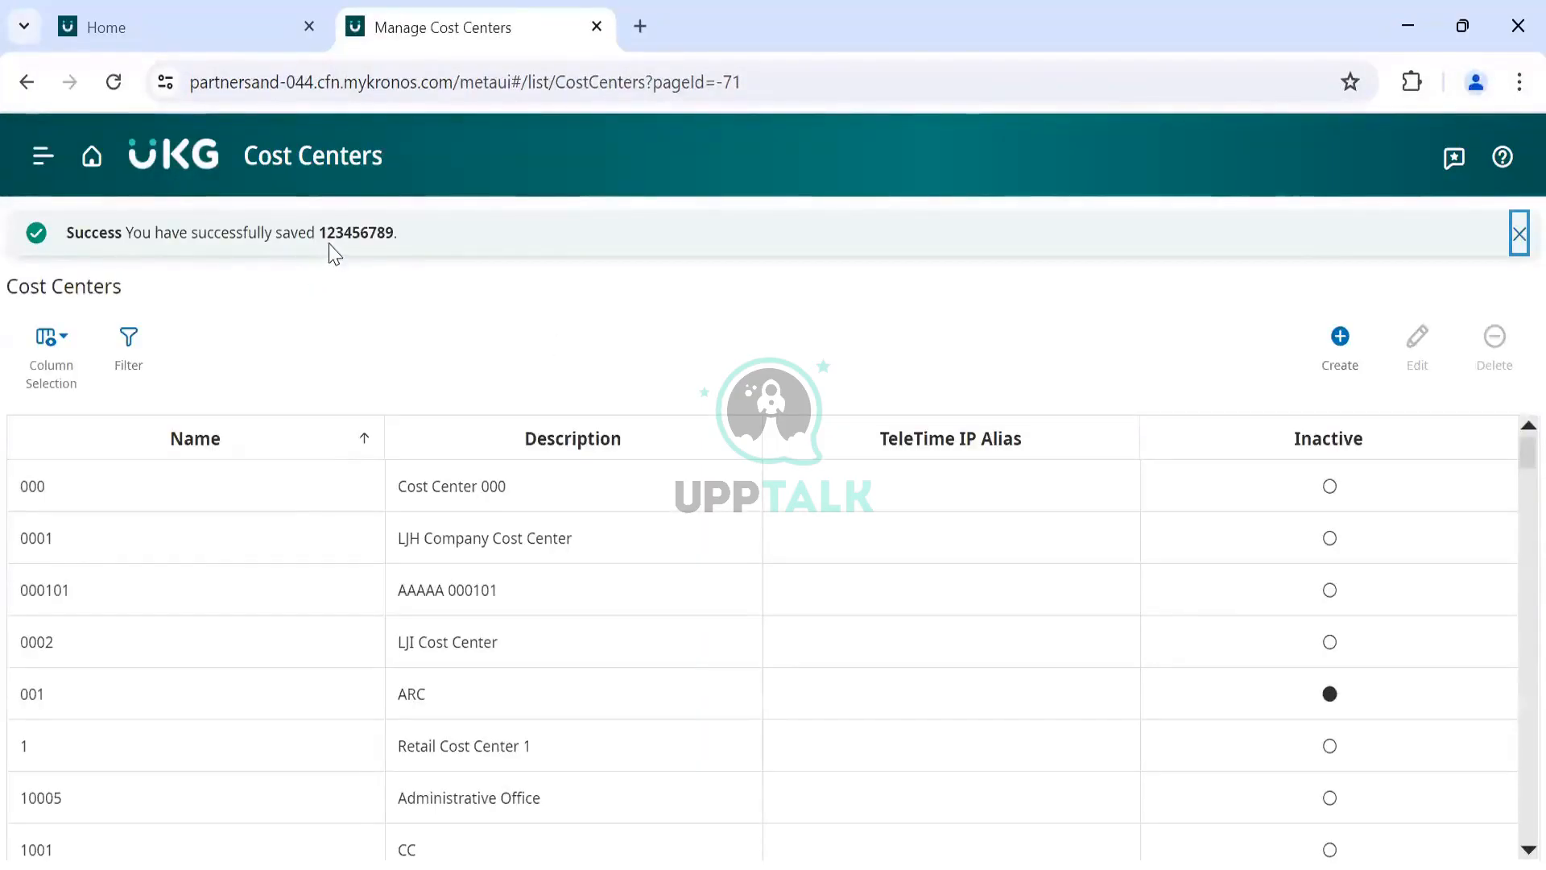
Step: Return to Application Setup and open Jobs and Business Structure
click(92, 159)
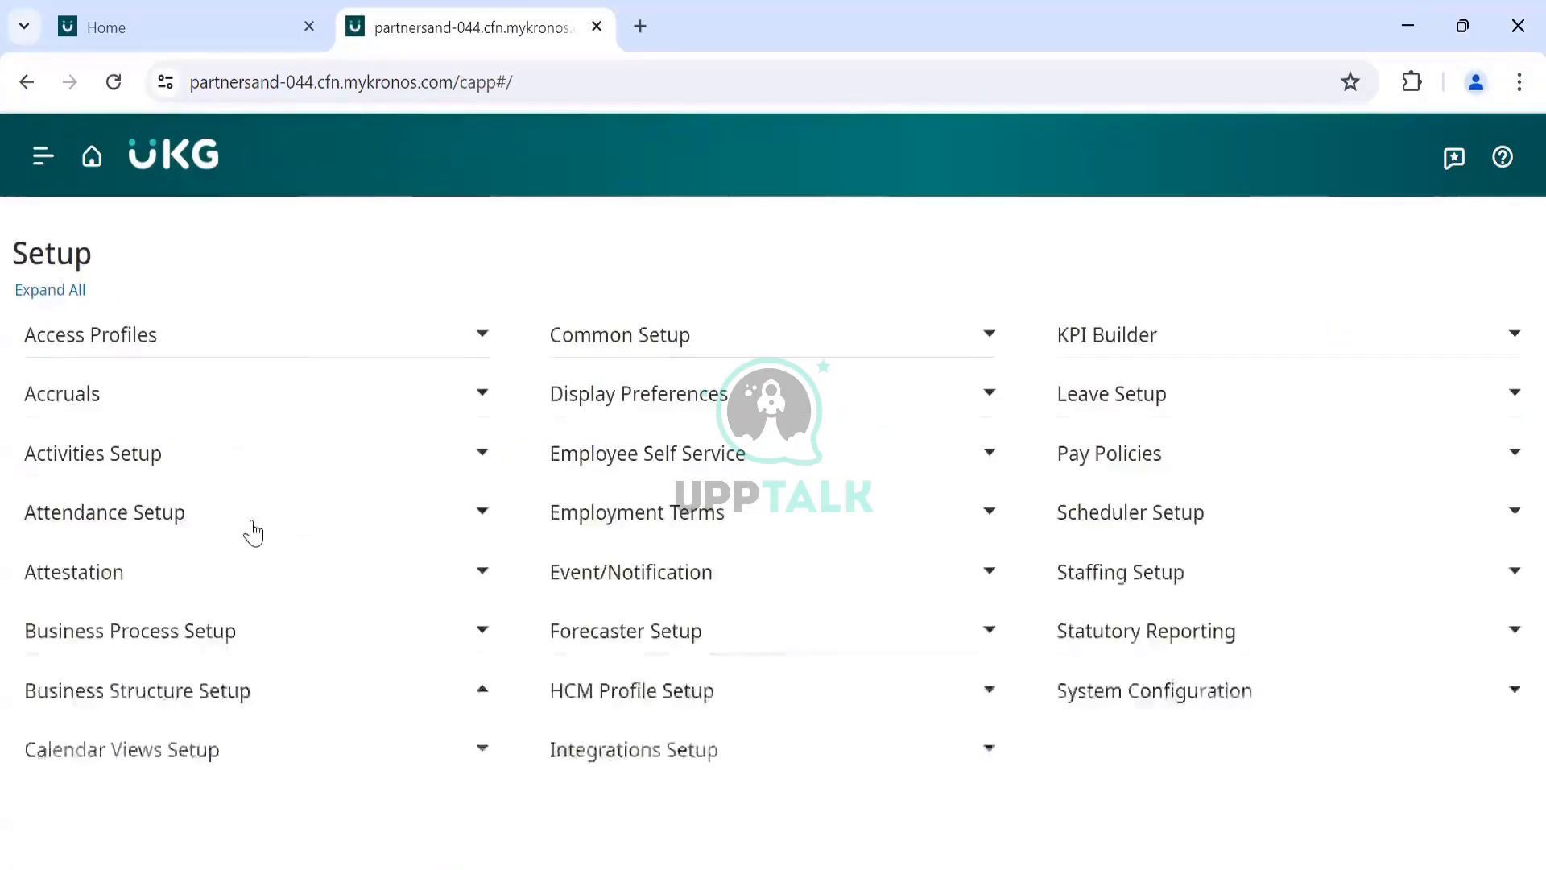
scroll(169, 628, down, 1)
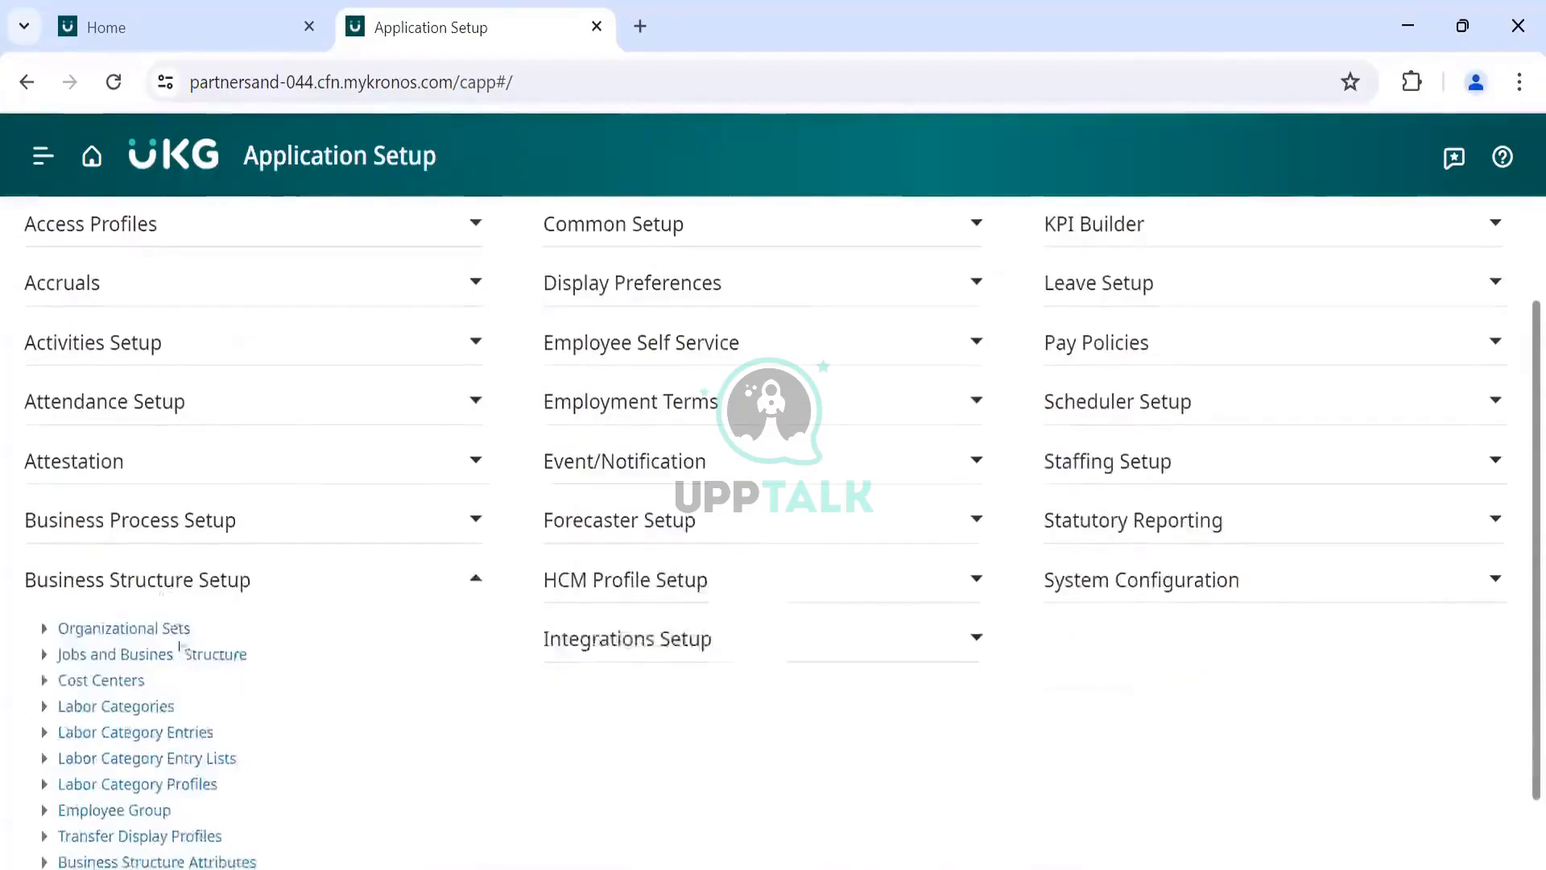
click(185, 663)
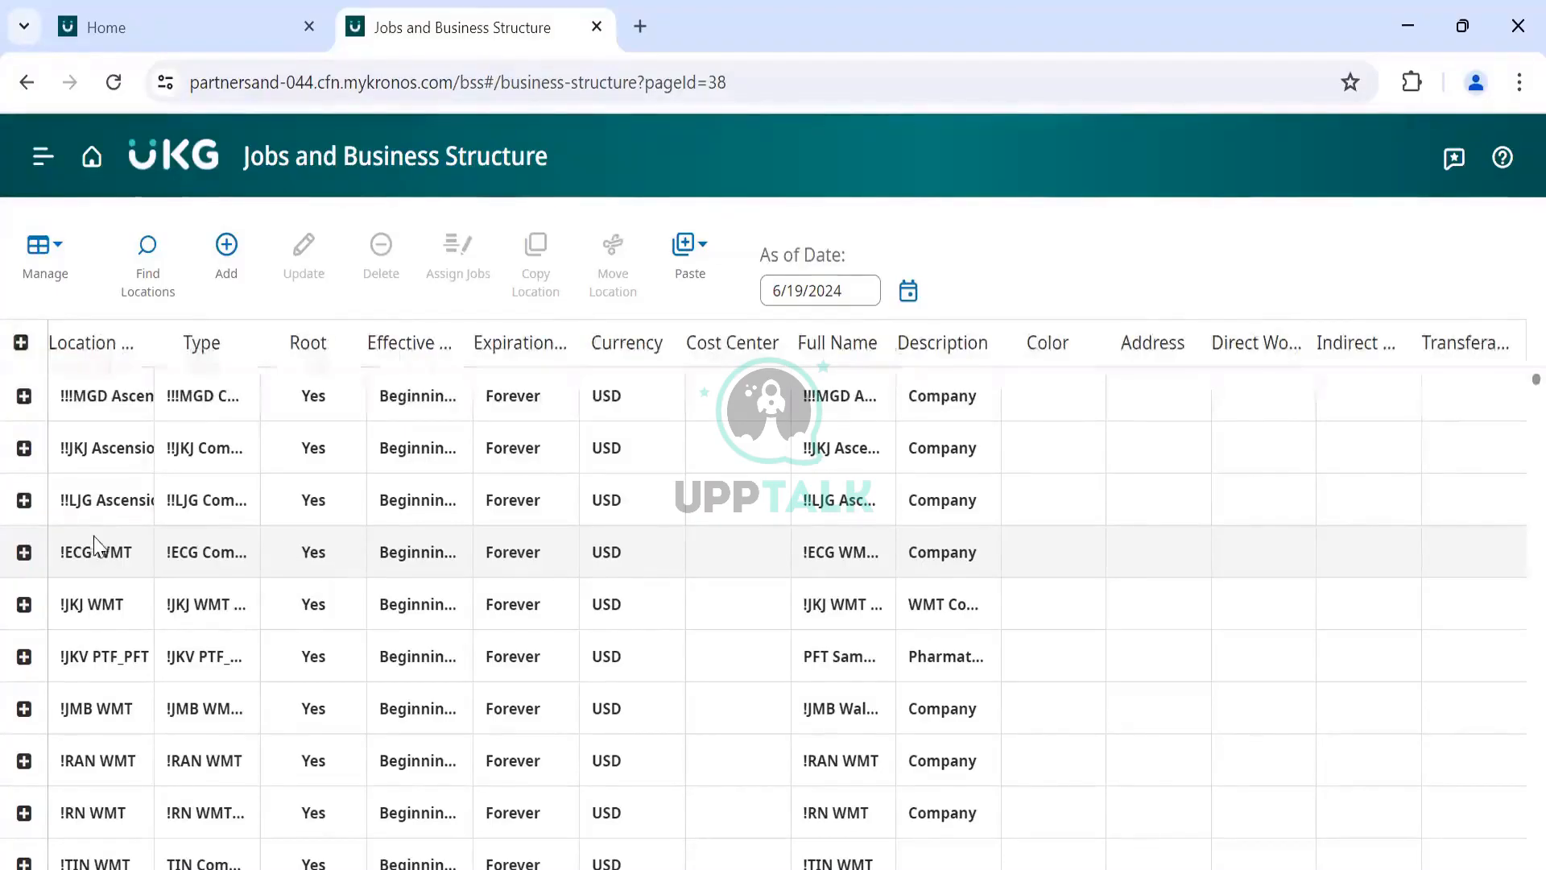
Step: Expand the !ECG WMT root through its country, region and state levels to examine how an existing location hierarchy is built
scroll(725, 525, down, 1)
scroll(699, 530, down, 1)
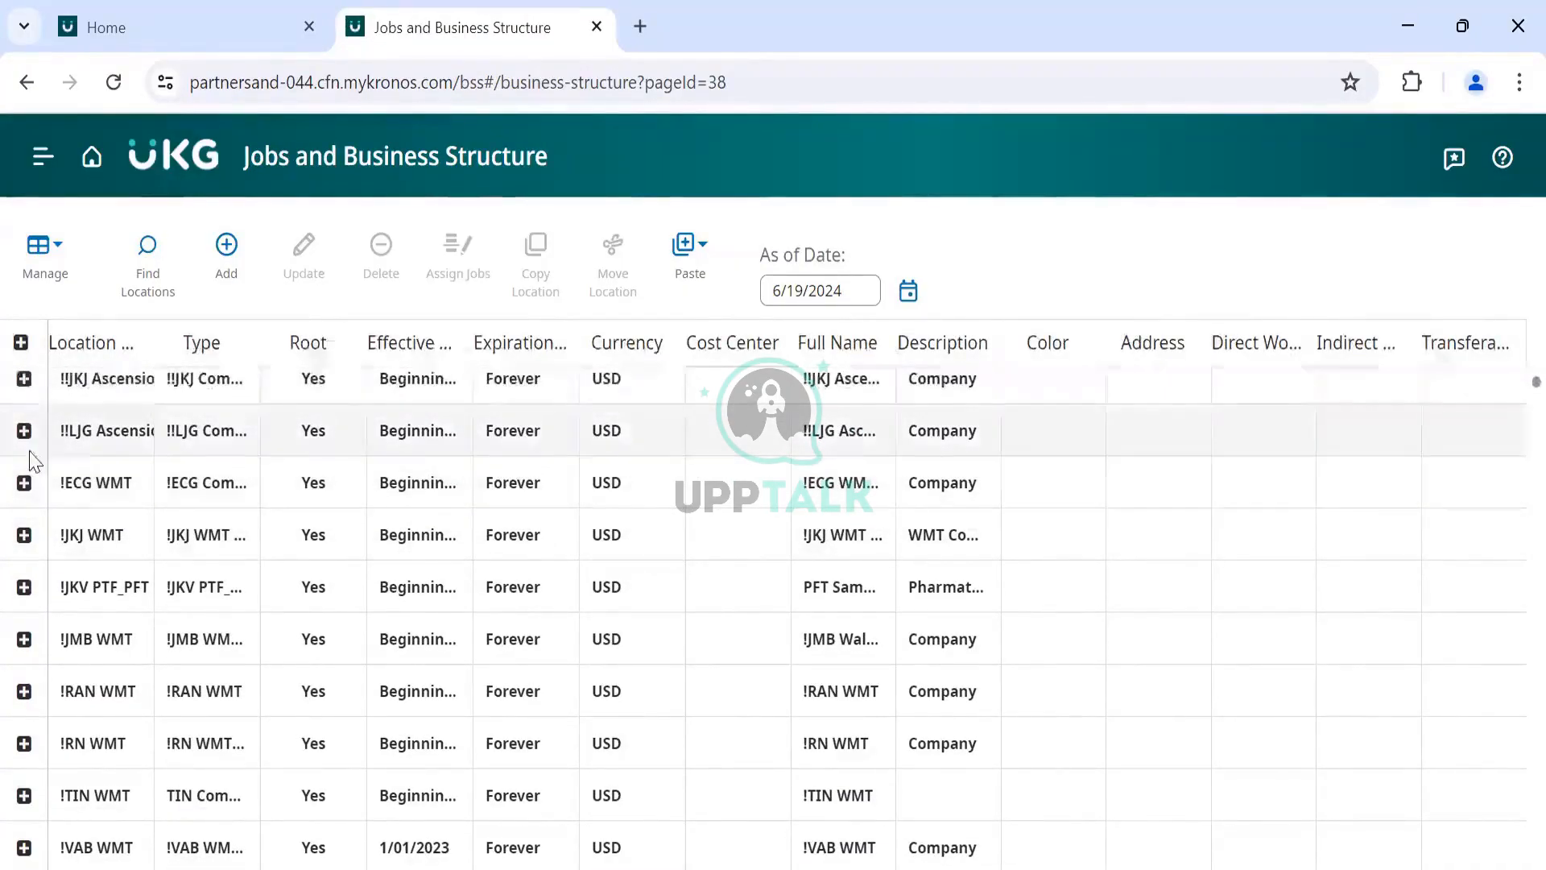
click(24, 483)
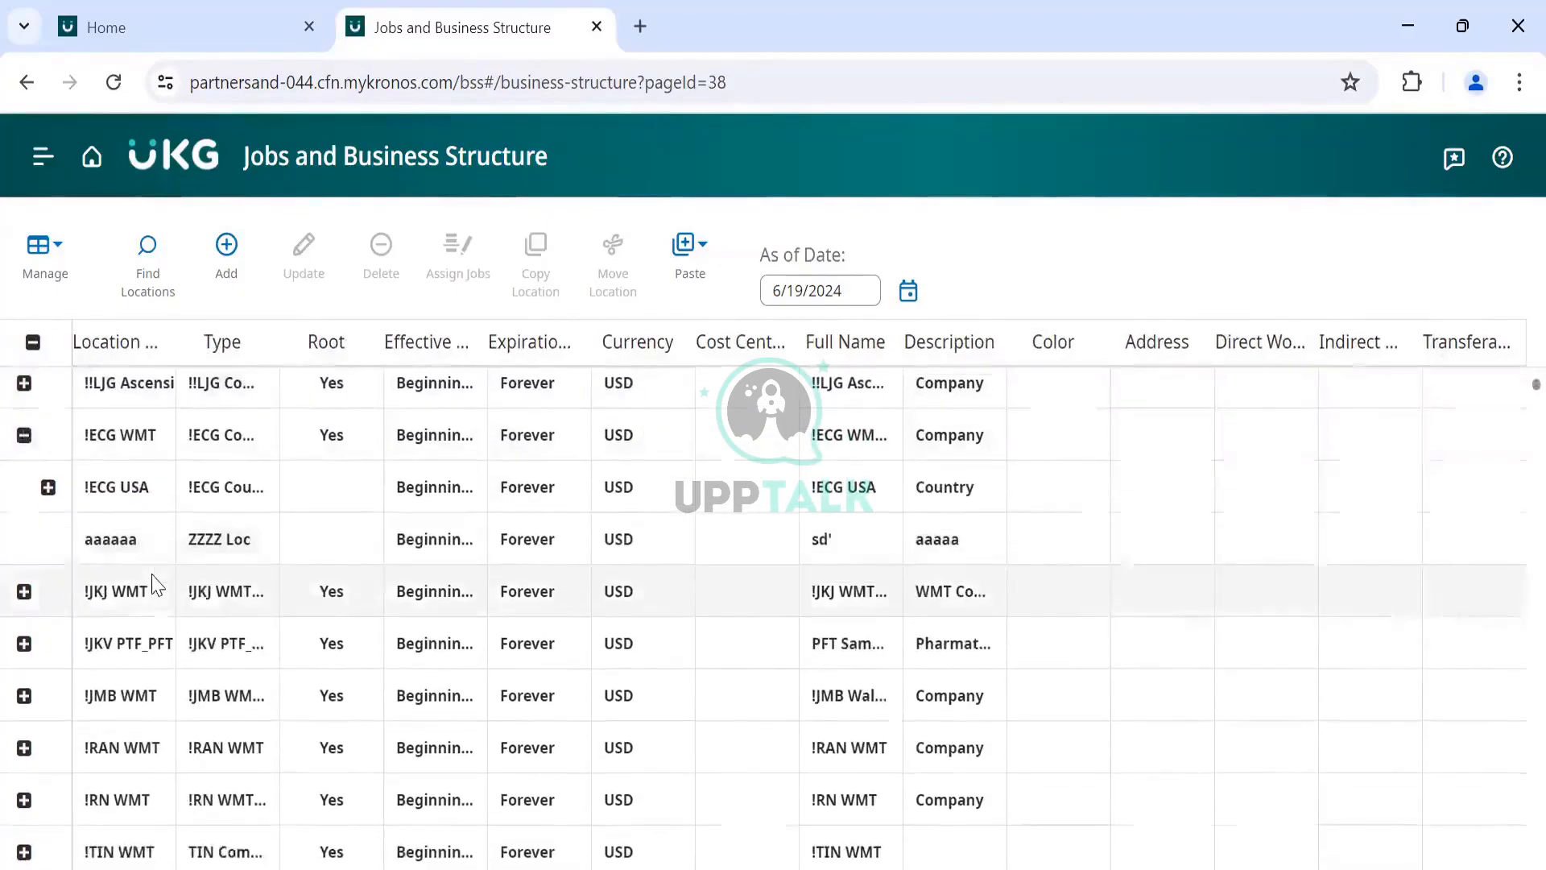
click(48, 487)
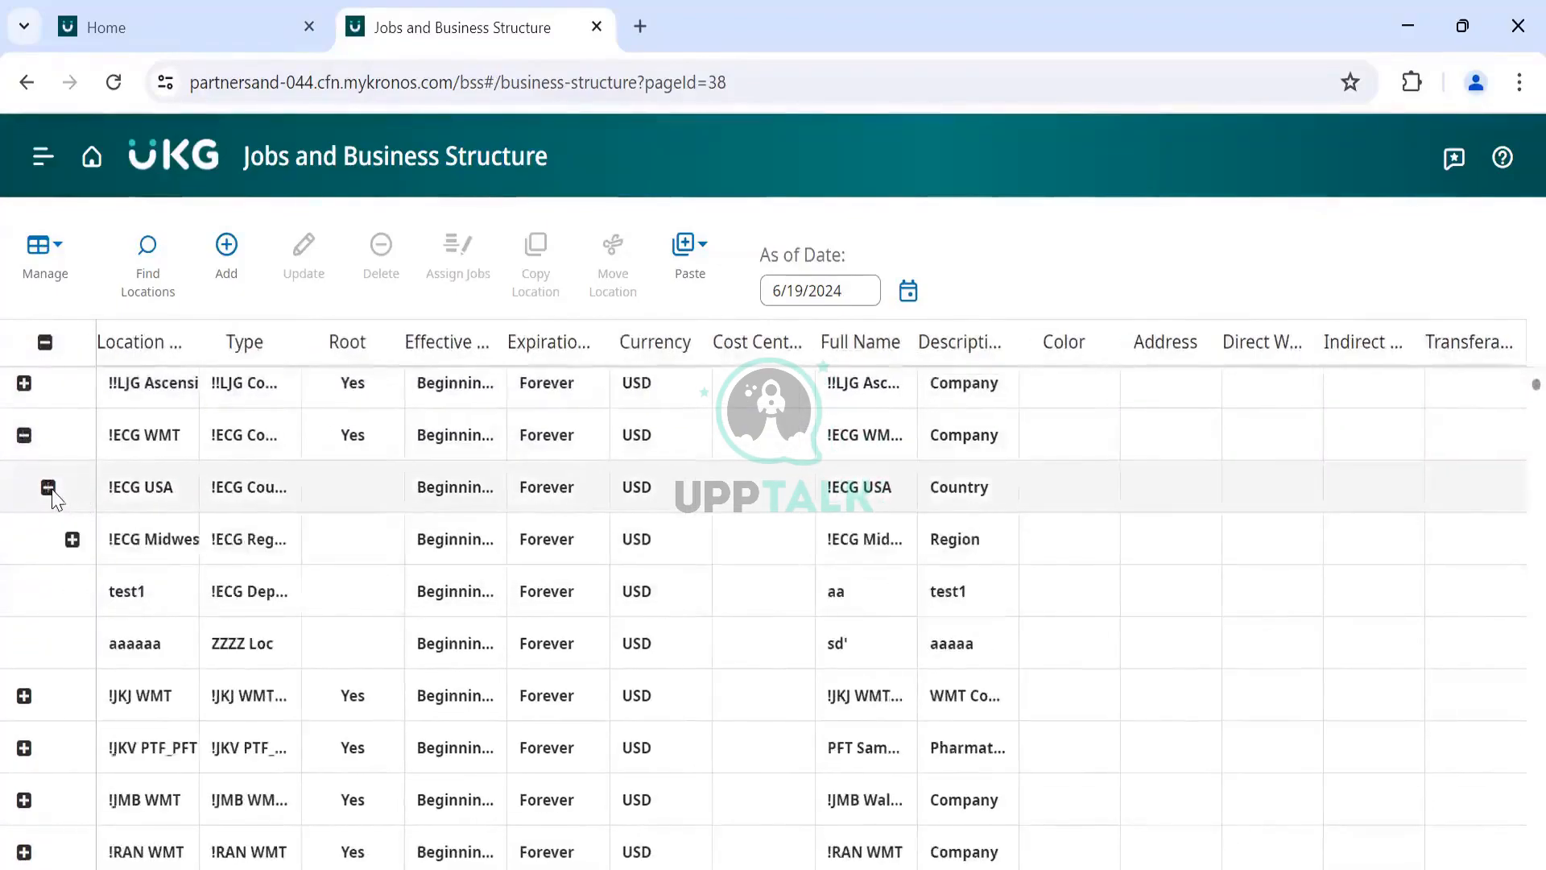
click(73, 538)
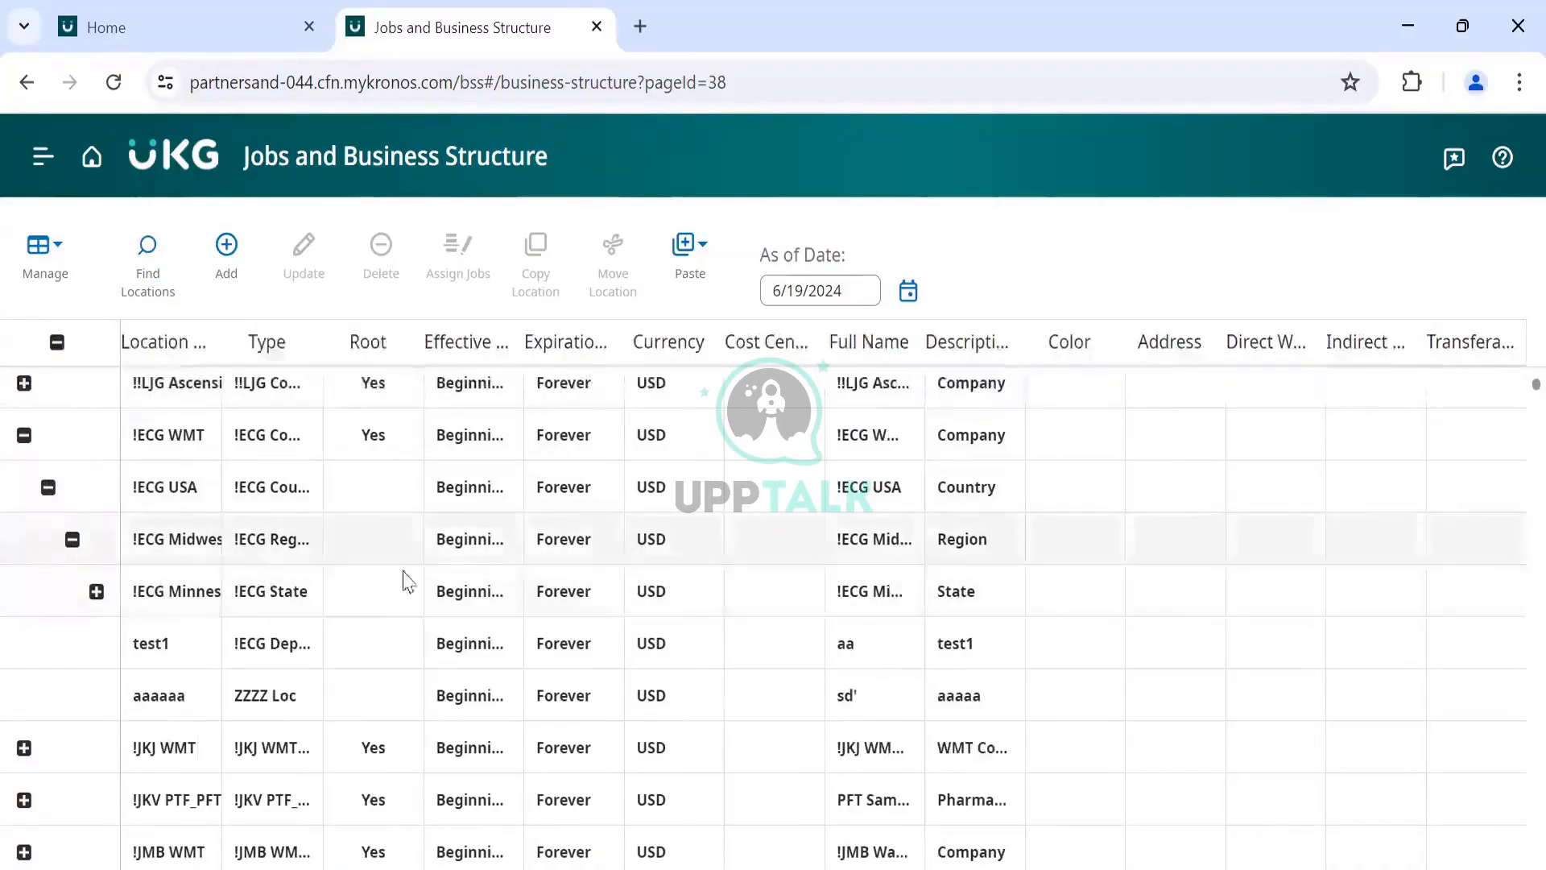
click(96, 591)
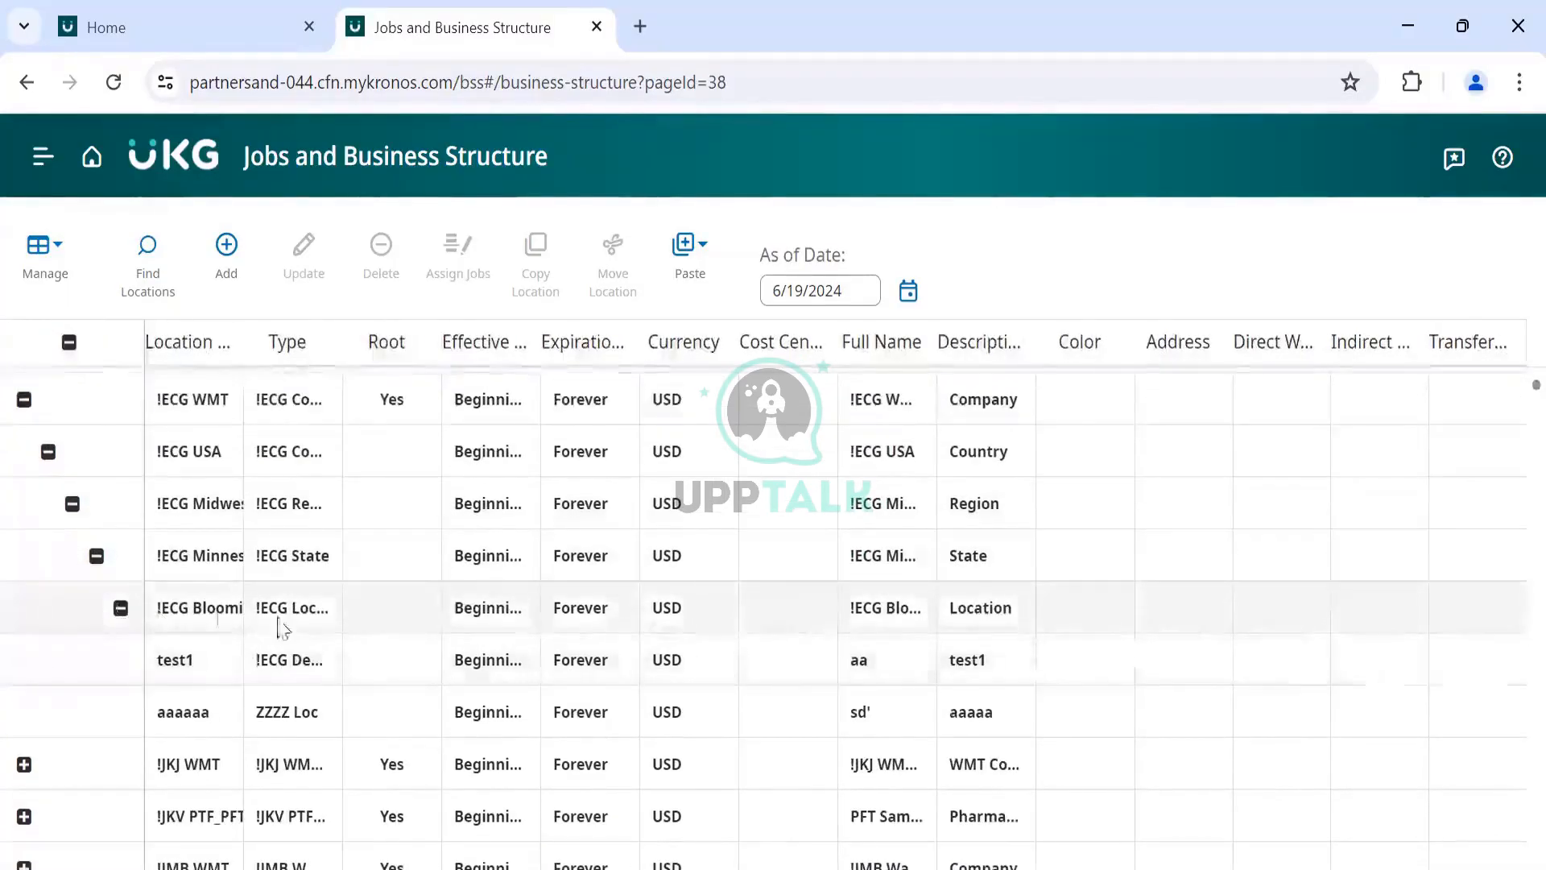
Step: Expand the Bloomington location under !ECG WMT down to its departments' jobs, examine them, and collapse the !ECG WMT tree
click(121, 608)
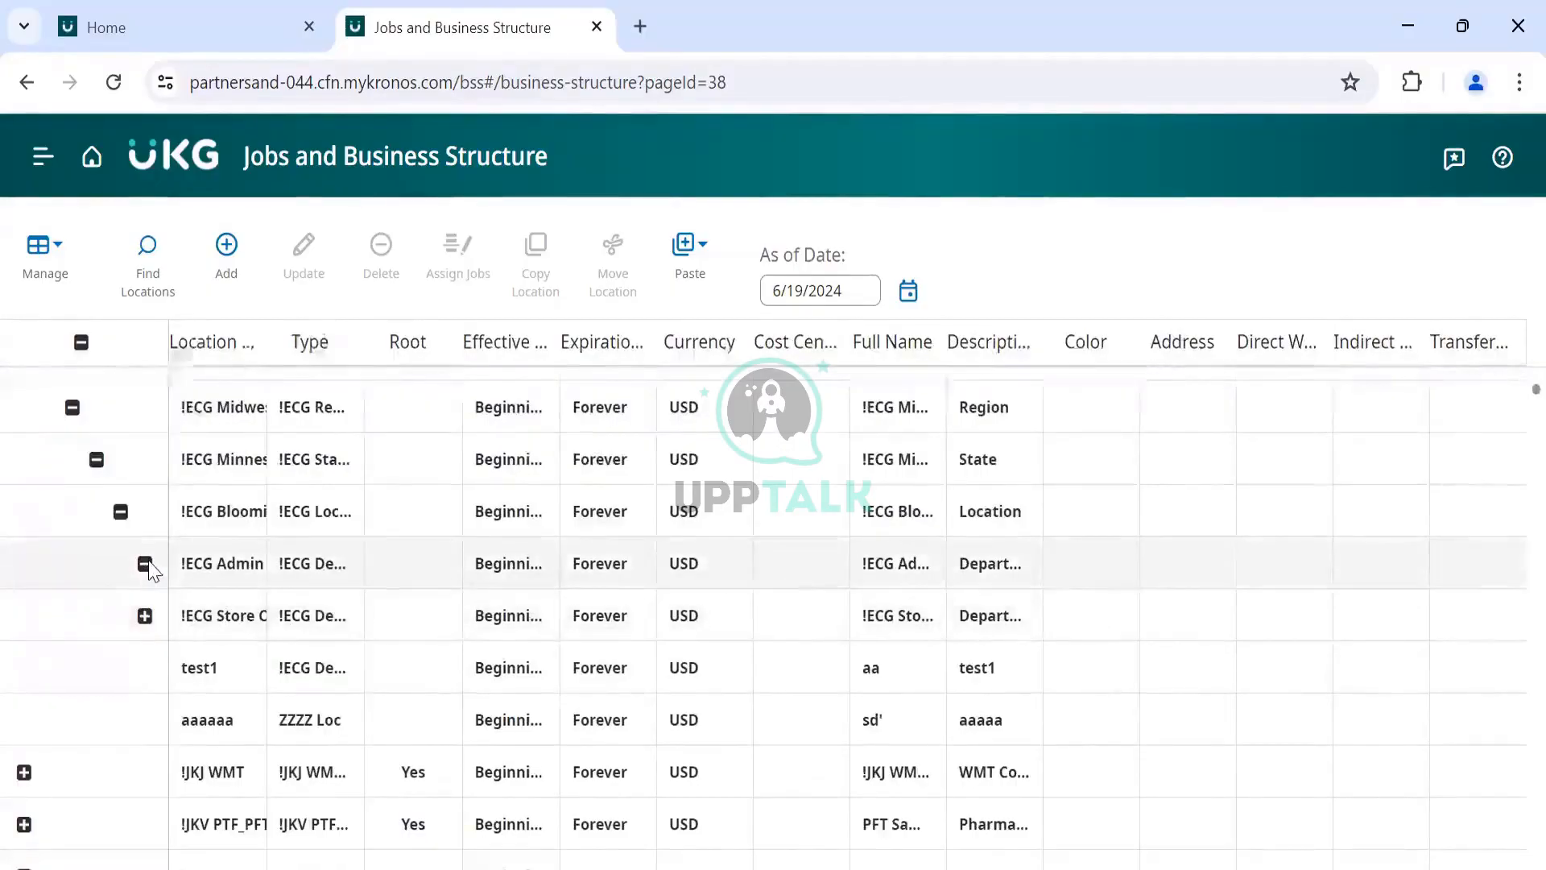
scroll(346, 645, down, 1)
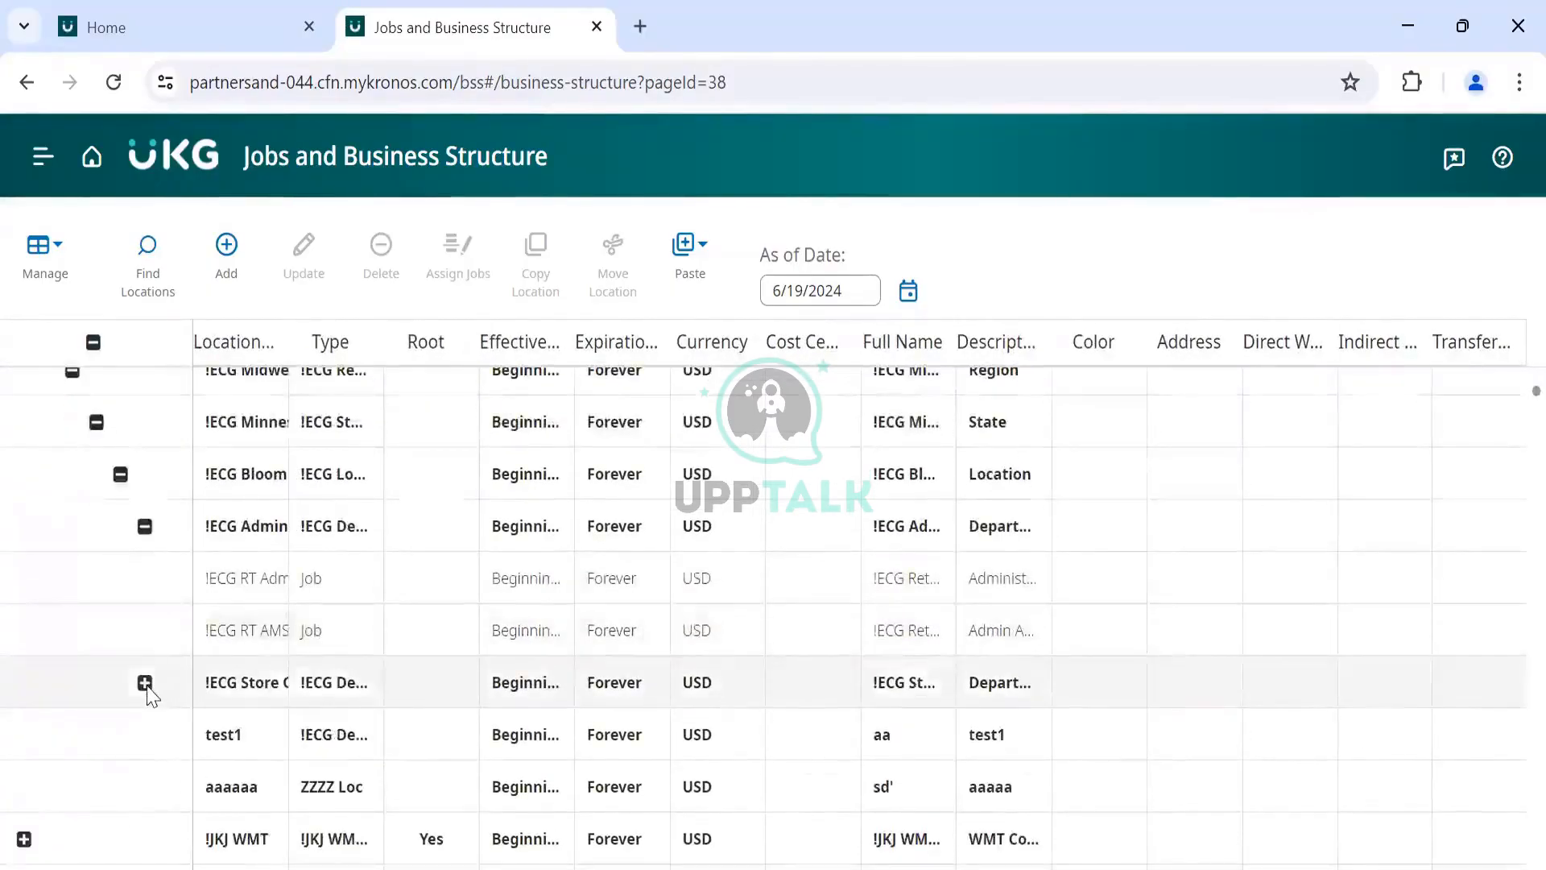
click(145, 683)
scroll(303, 691, down, 4)
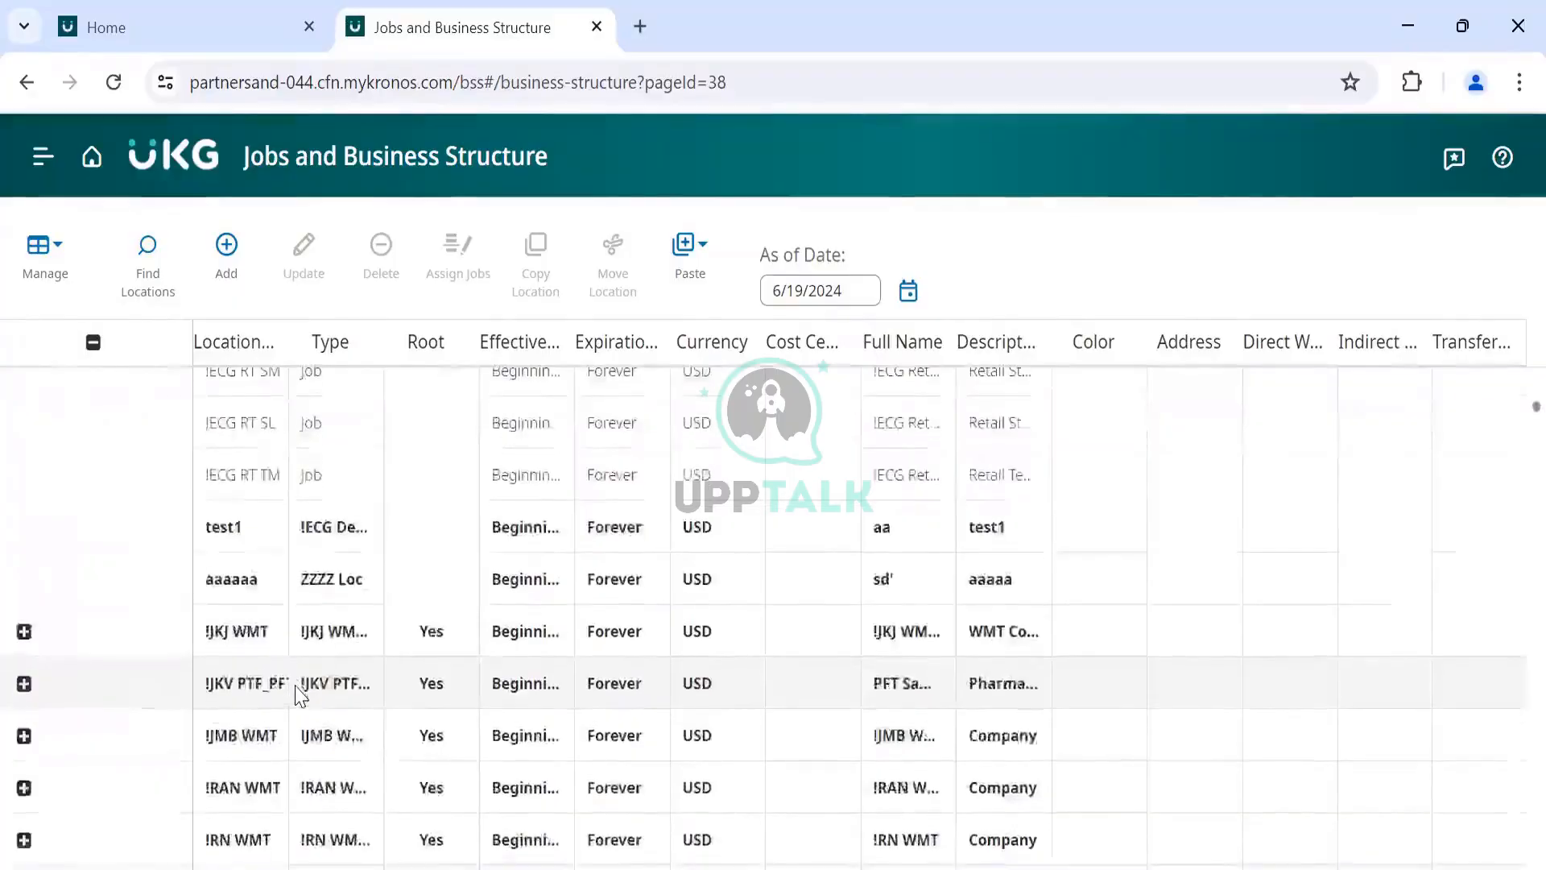
scroll(300, 694, up, 10)
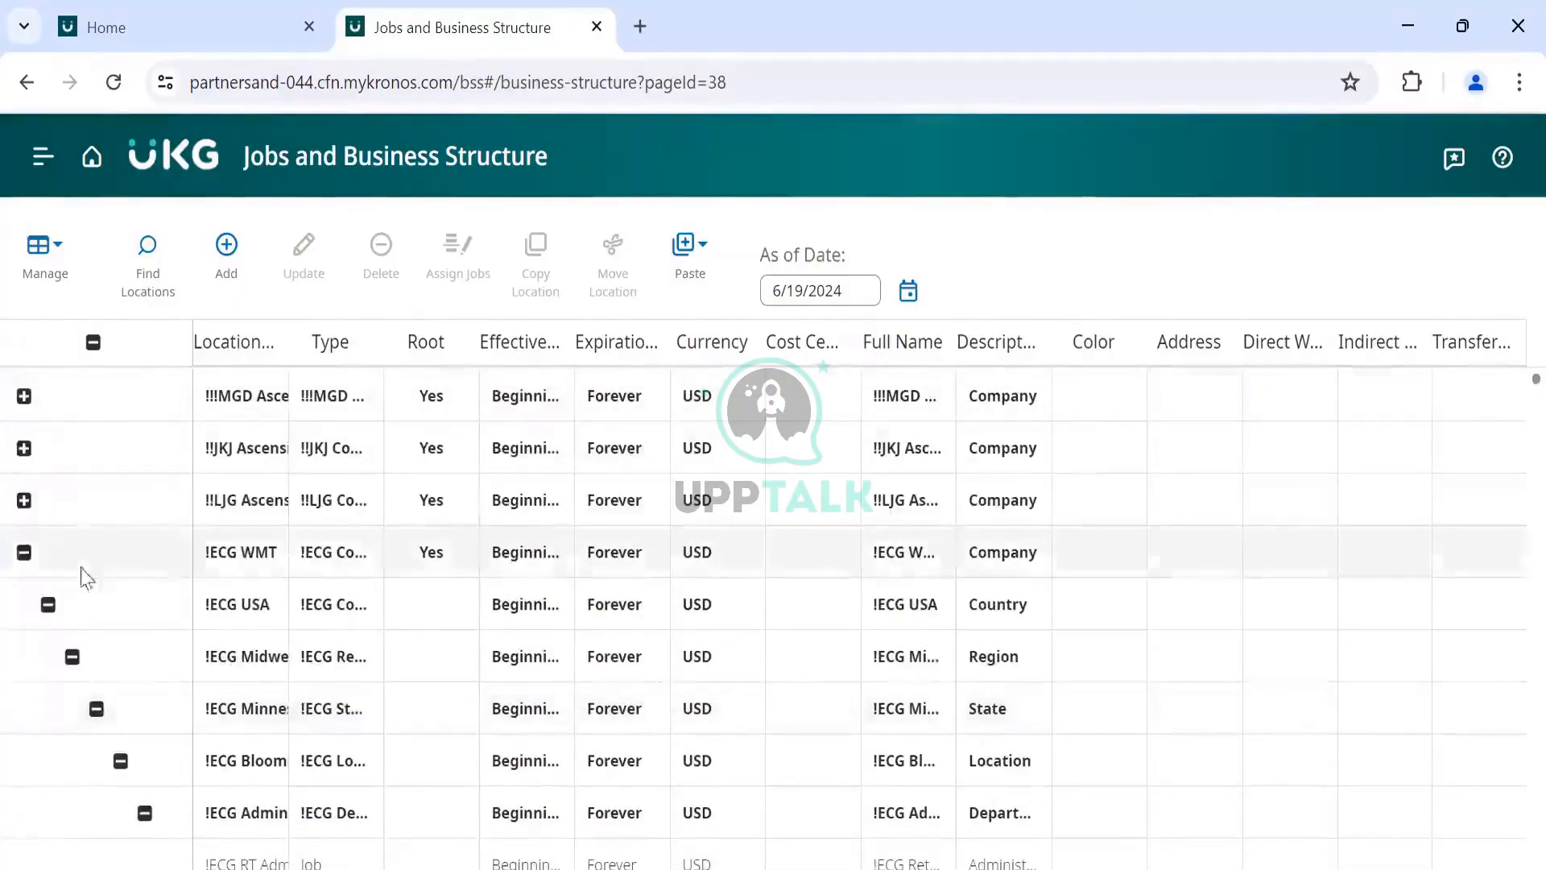
click(25, 552)
Step: Expand root location 123 through Philippines, store 101 and its testing department to examine how jobs sit beneath the hierarchy
scroll(274, 591, down, 5)
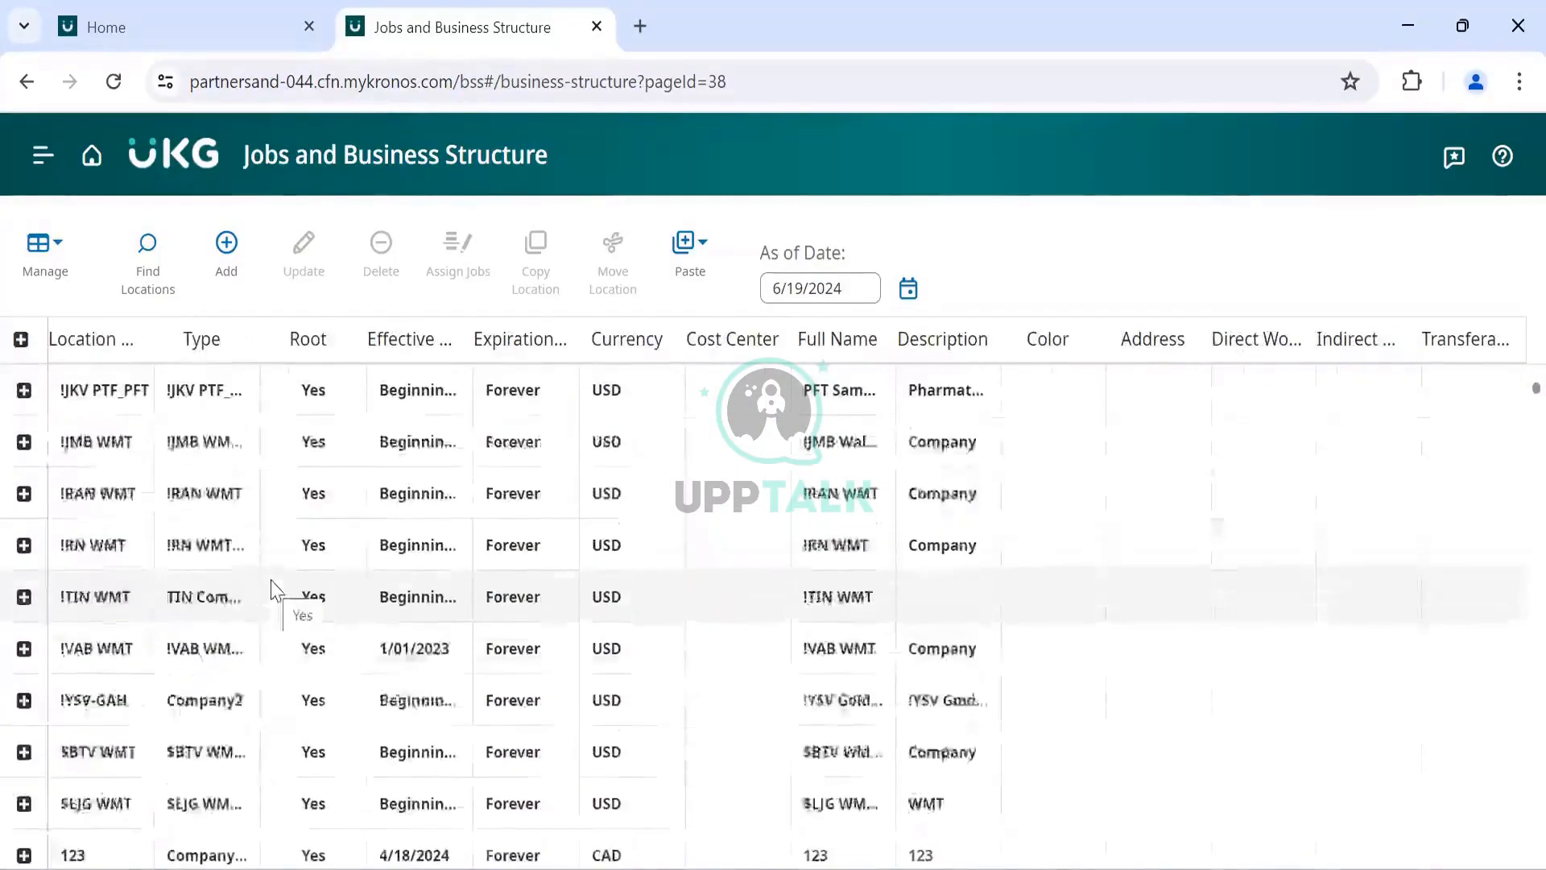
scroll(274, 592, down, 5)
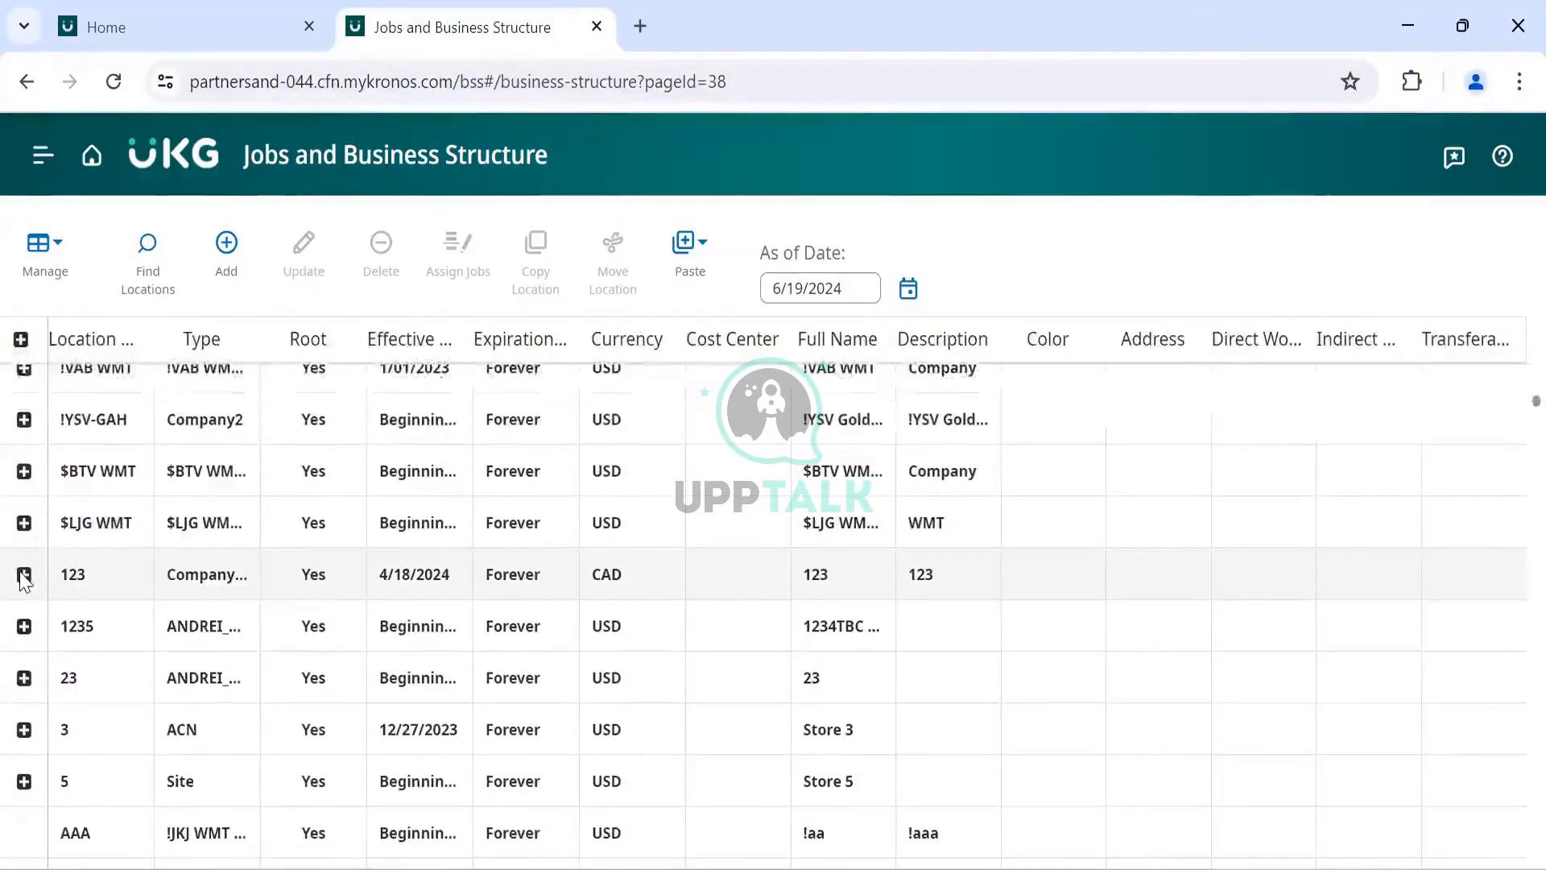
click(24, 574)
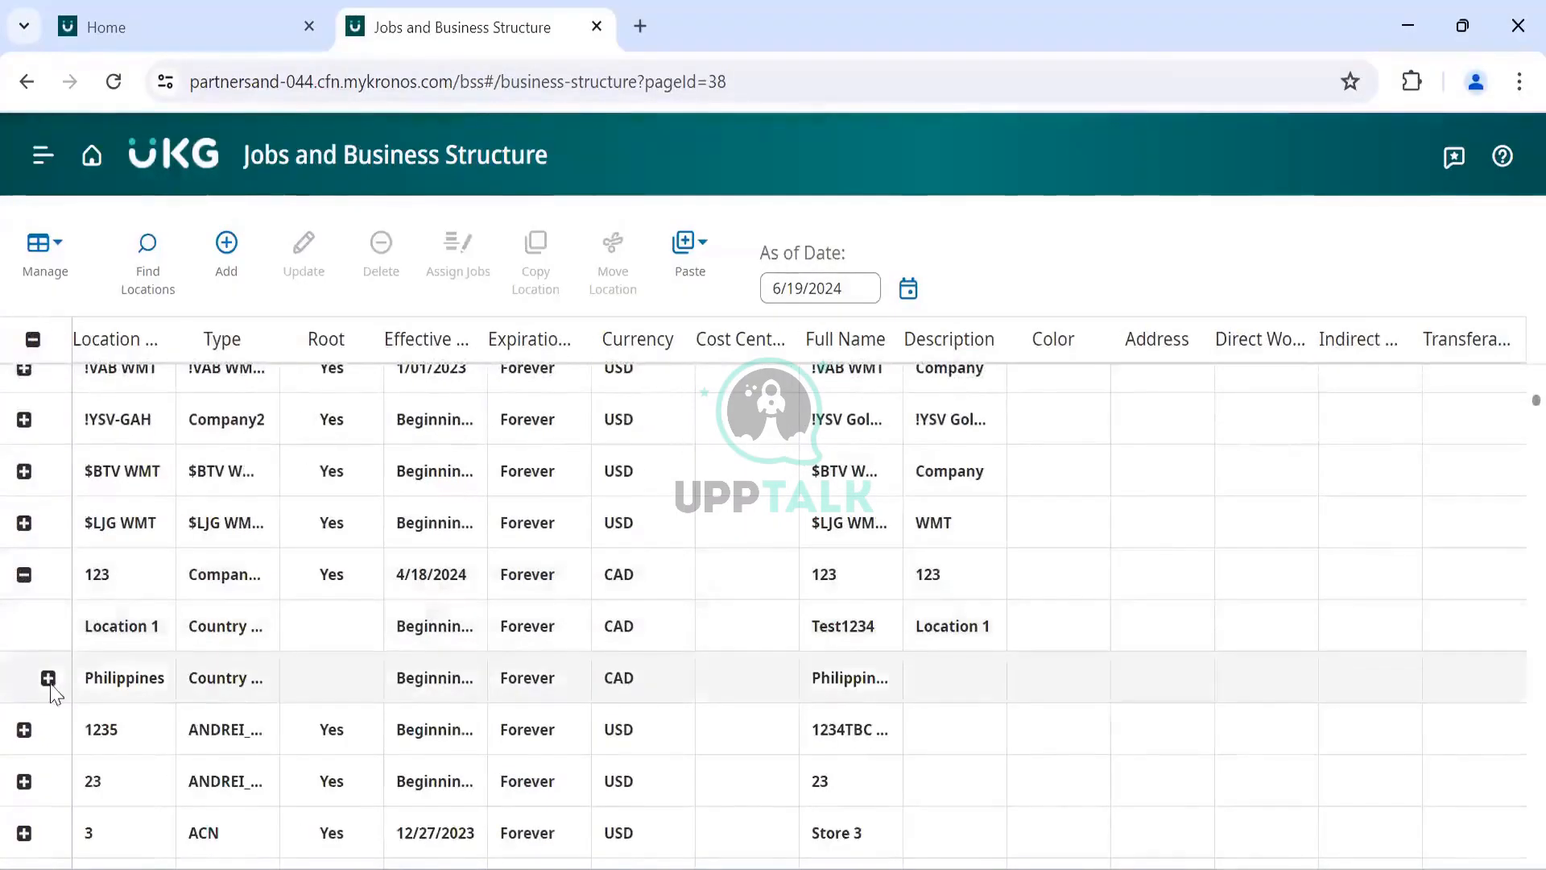
click(49, 678)
scroll(161, 645, down, 3)
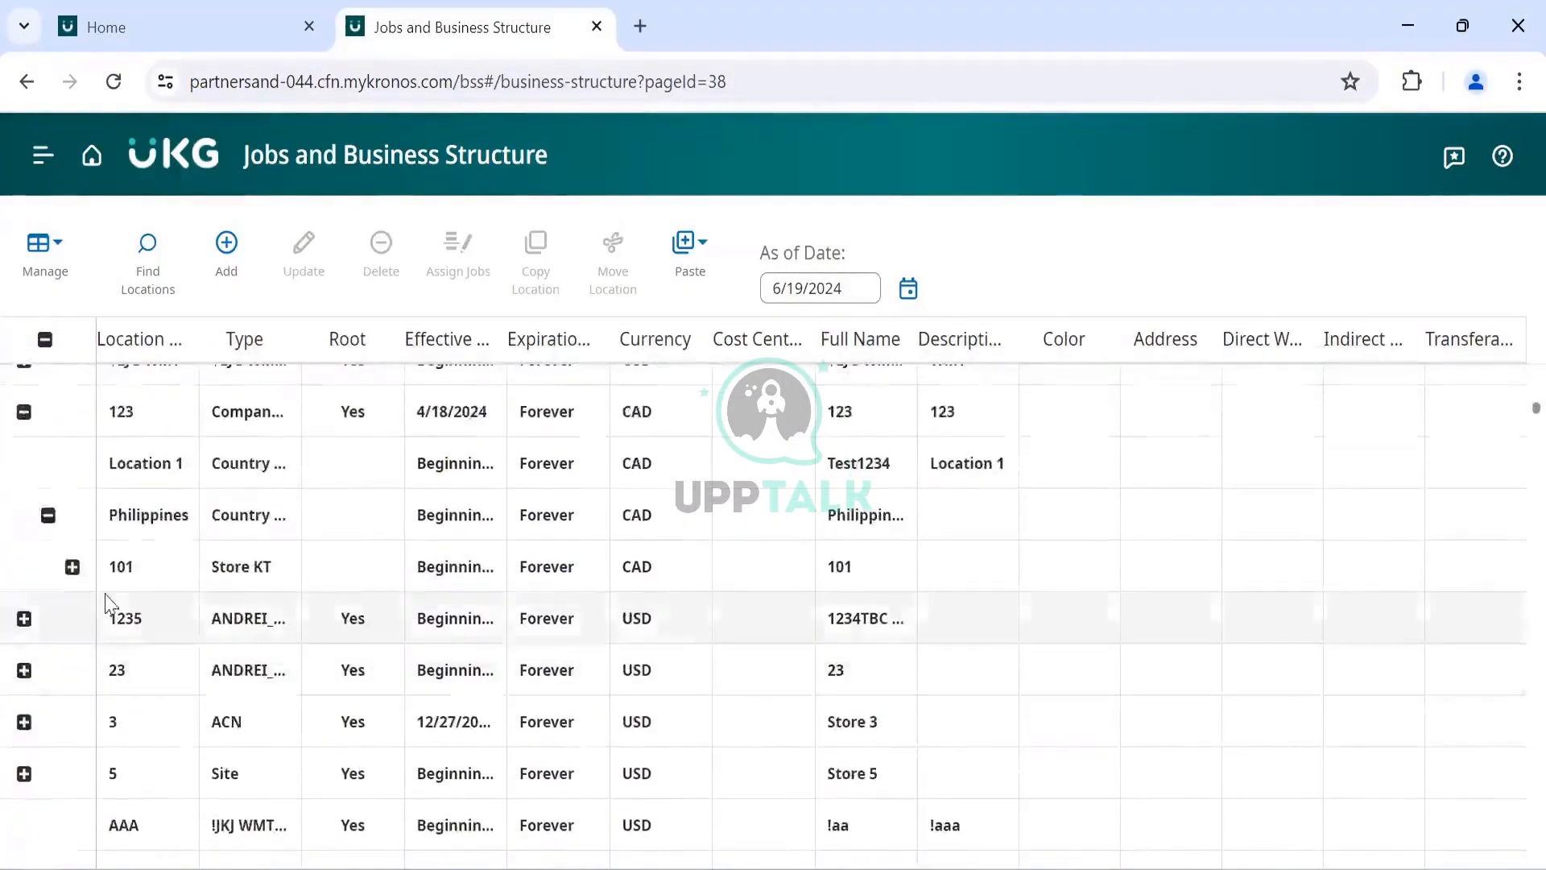
click(72, 567)
scroll(252, 641, down, 1)
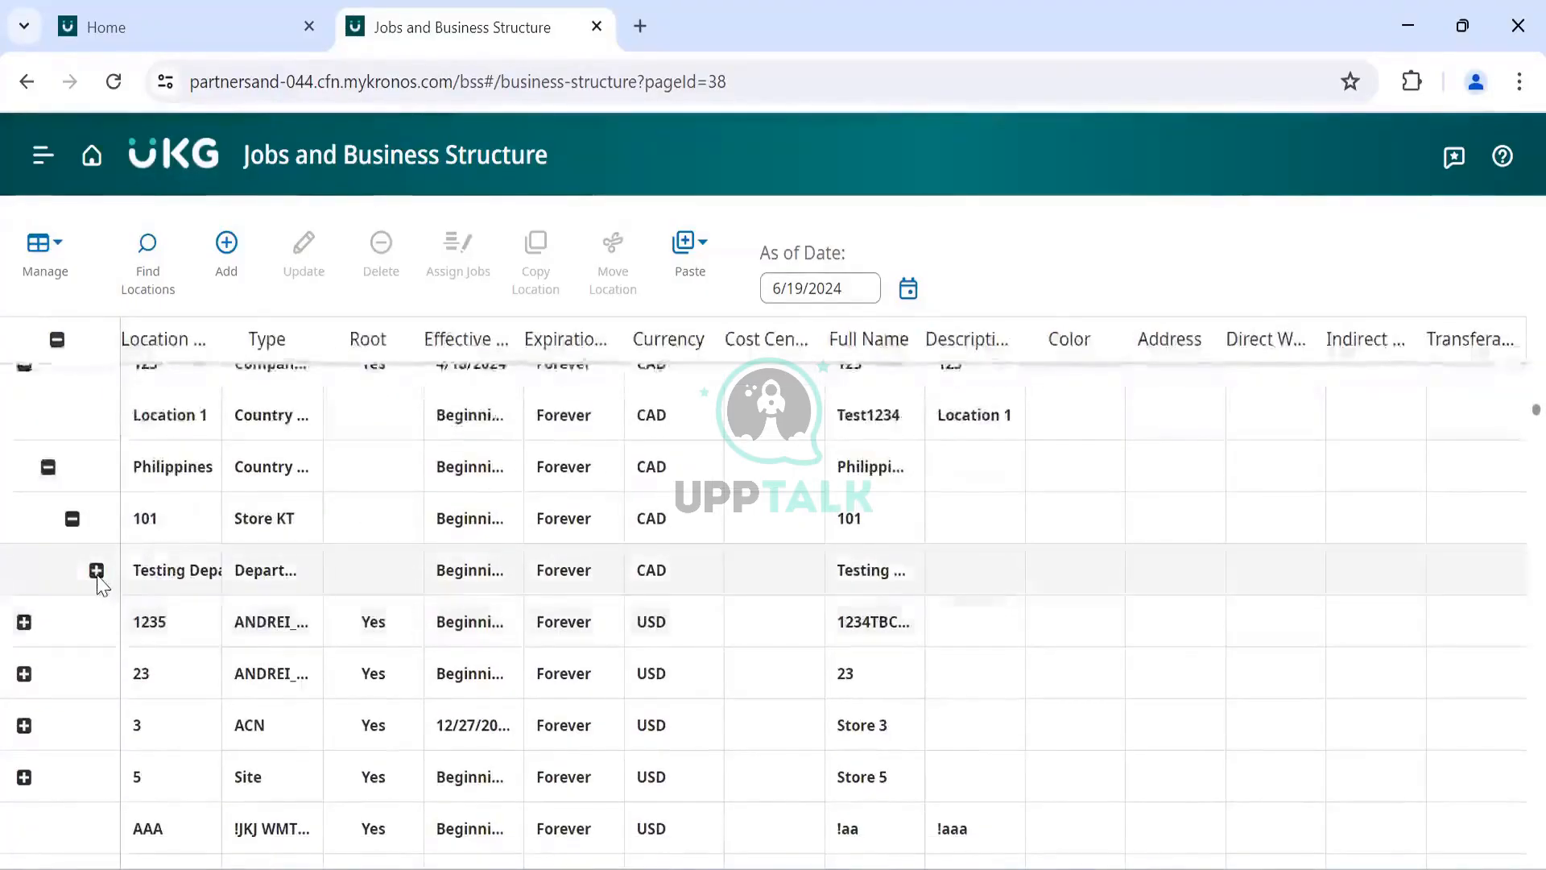
click(96, 570)
scroll(322, 632, down, 1)
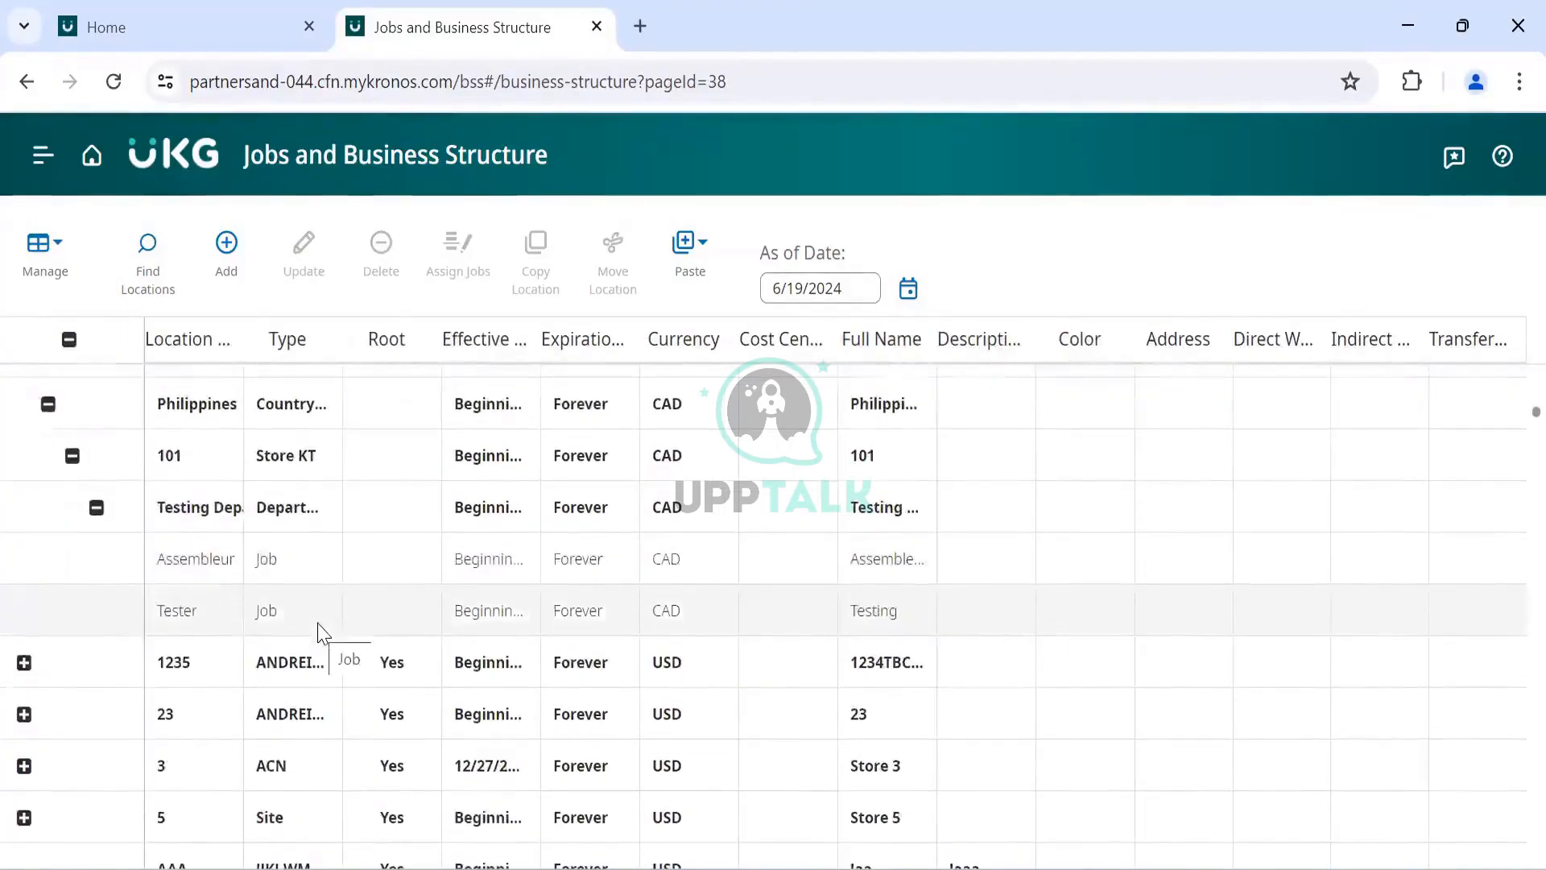
scroll(321, 632, up, 10)
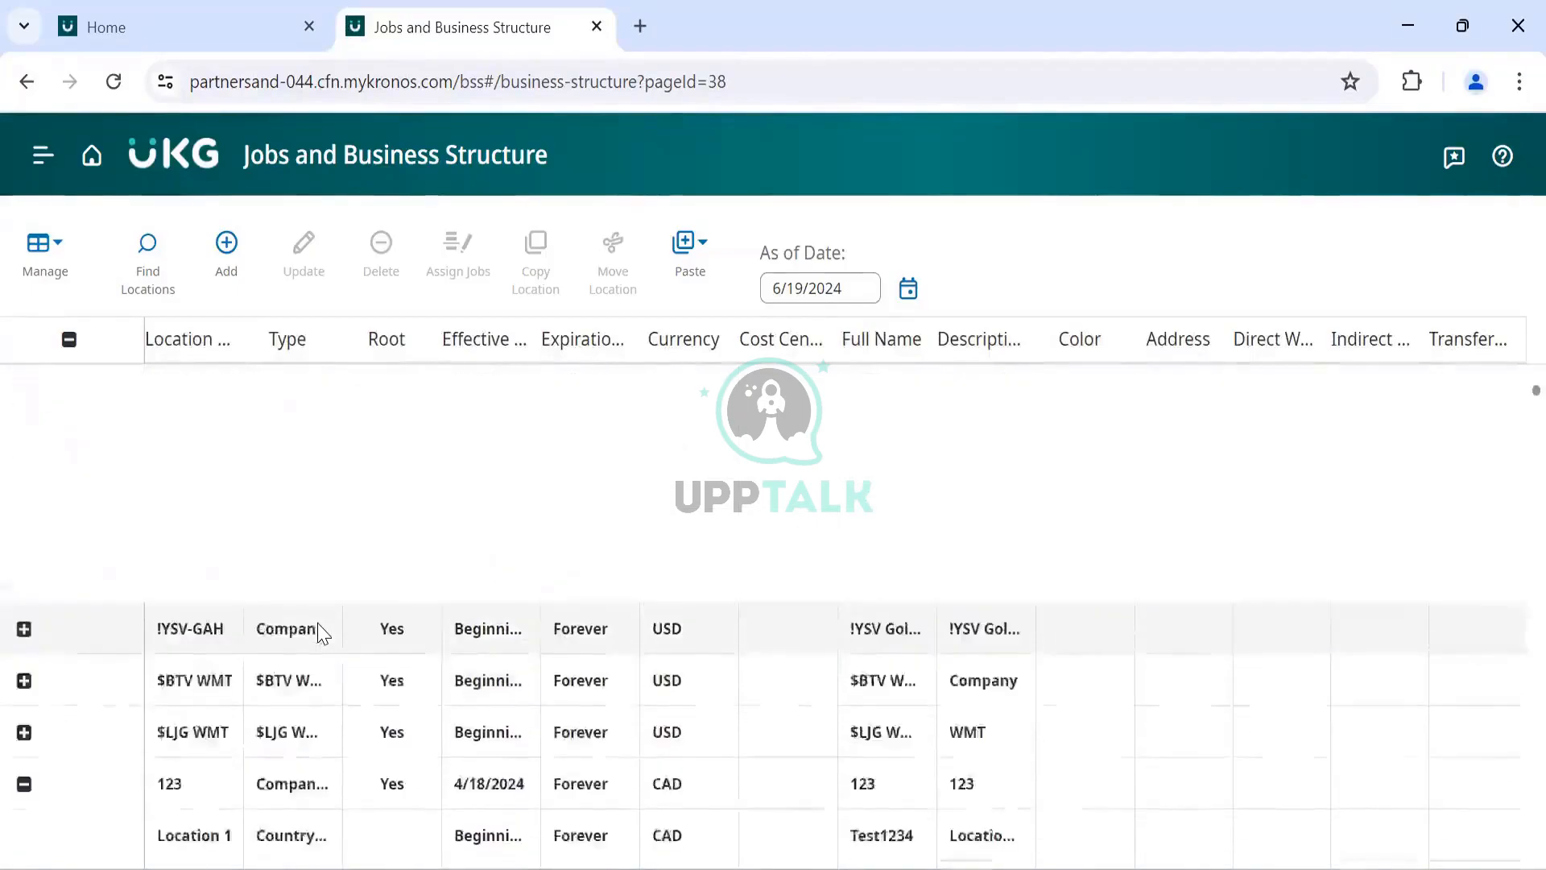
scroll(322, 632, up, 5)
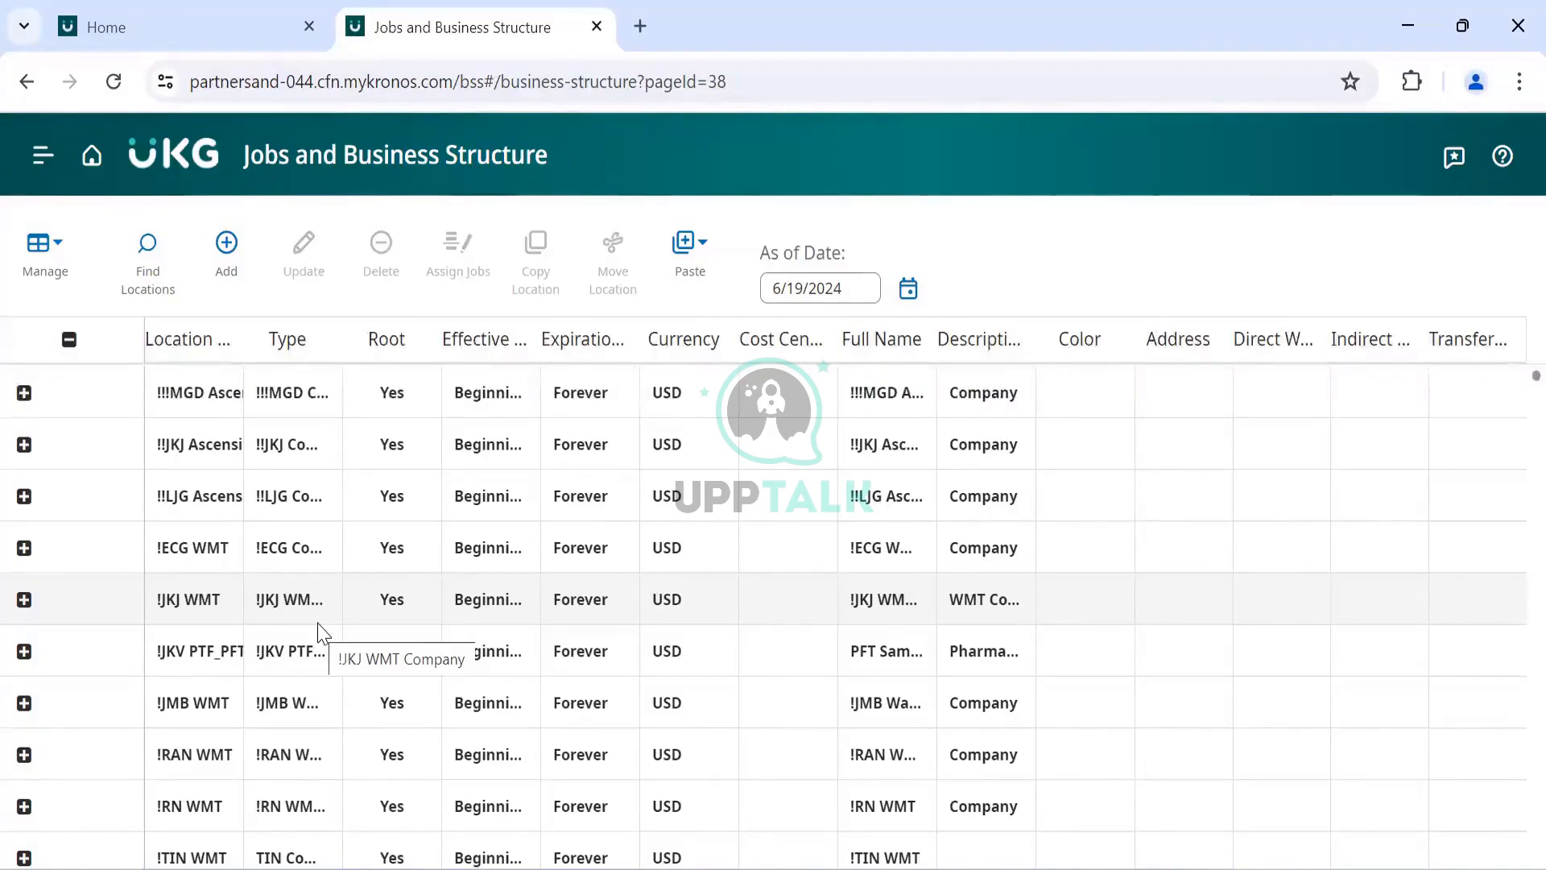
Step: Start a new location with the location name DJ Australia and copy that name
scroll(322, 632, down, 4)
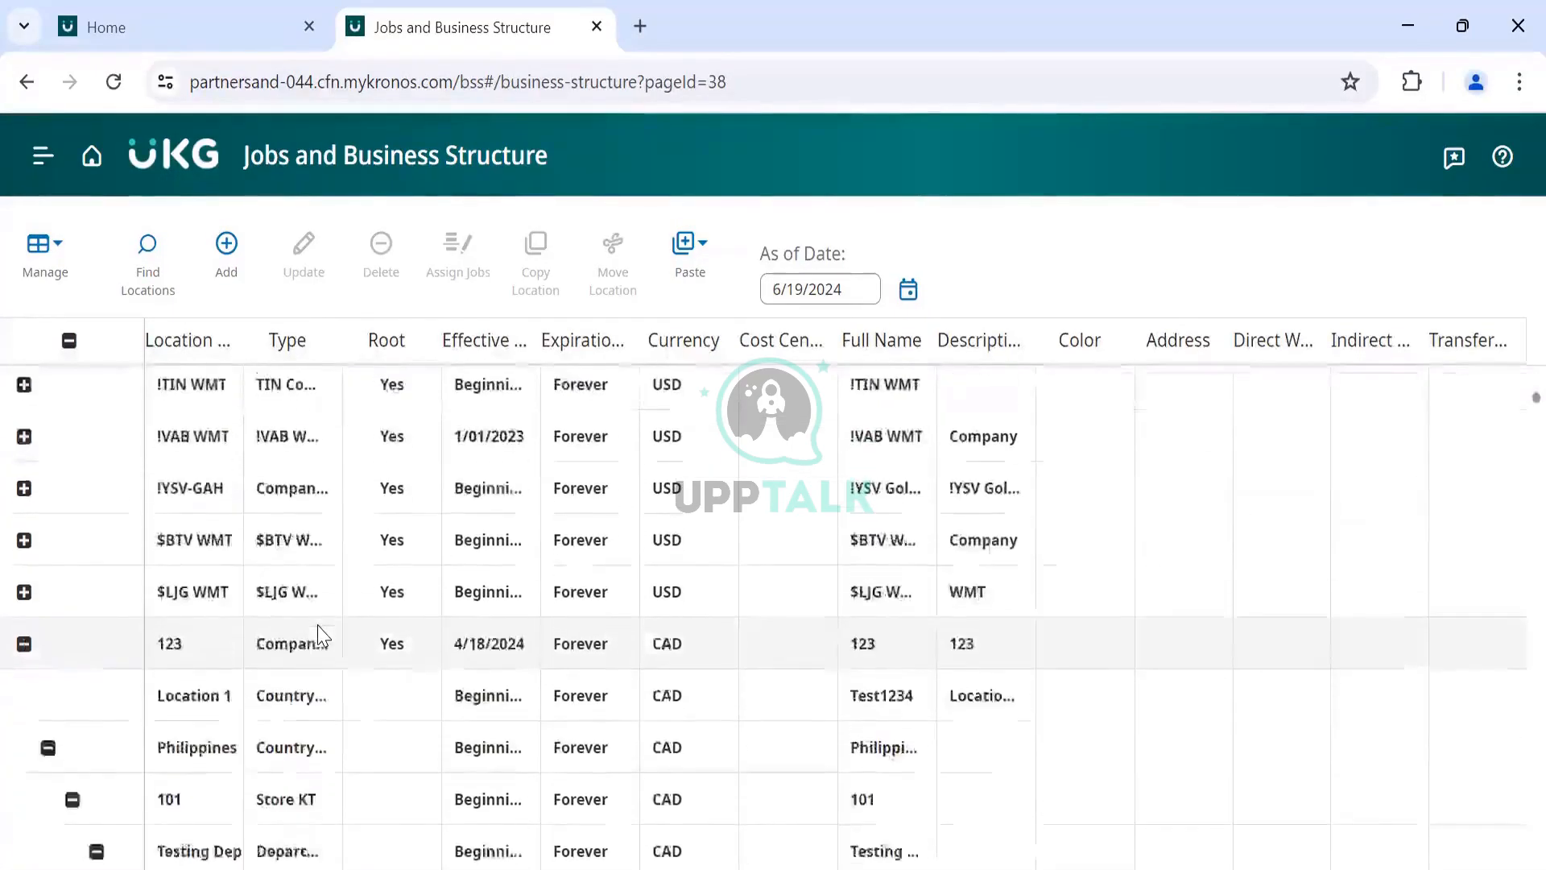
scroll(322, 632, down, 5)
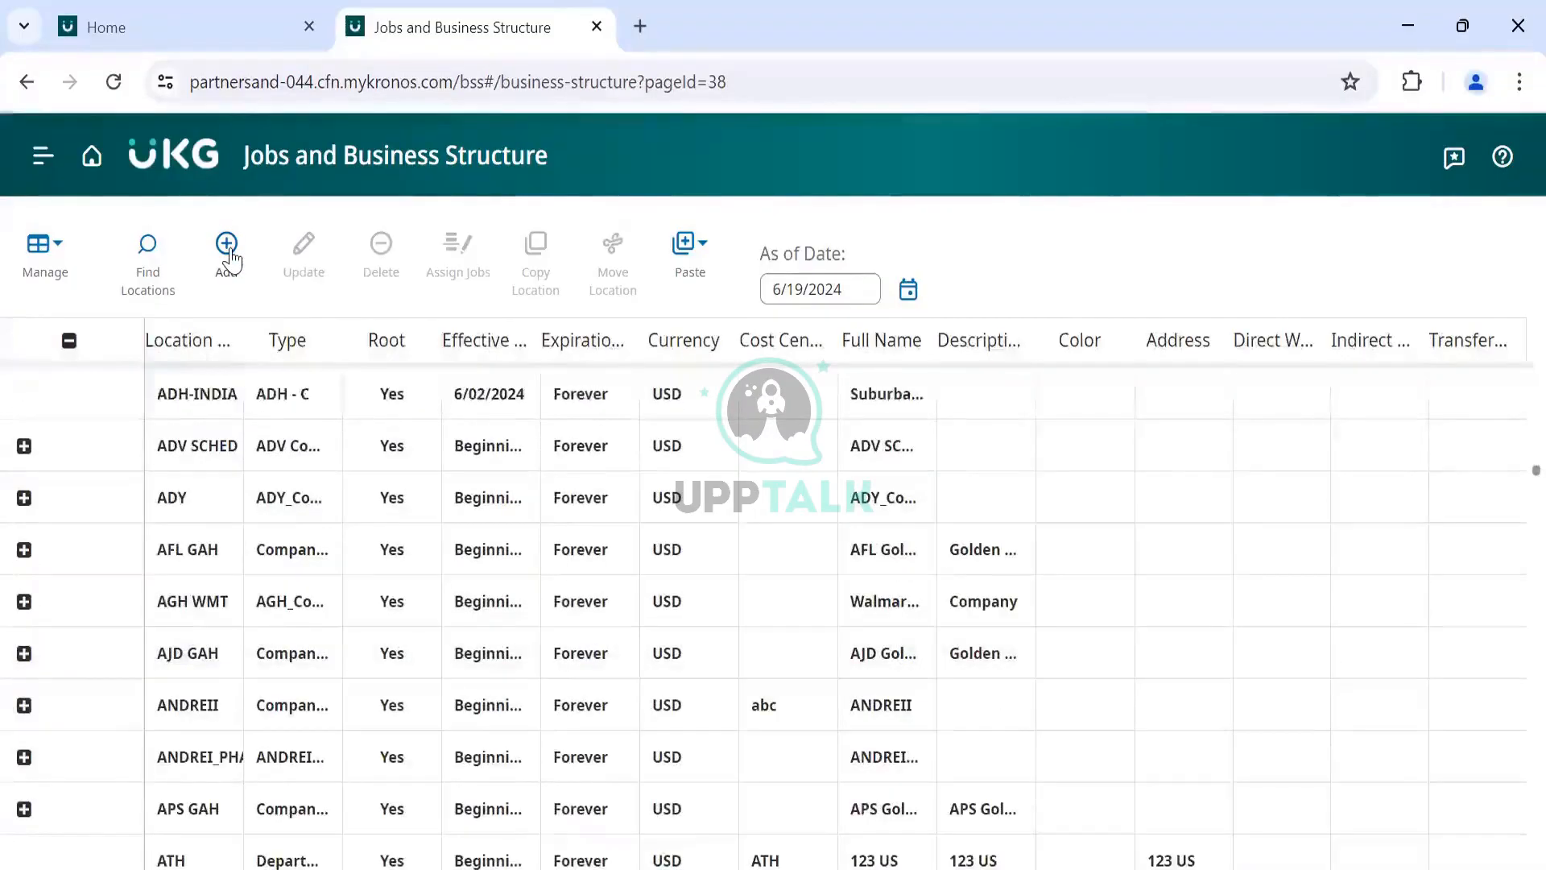
scroll(248, 500, up, 4)
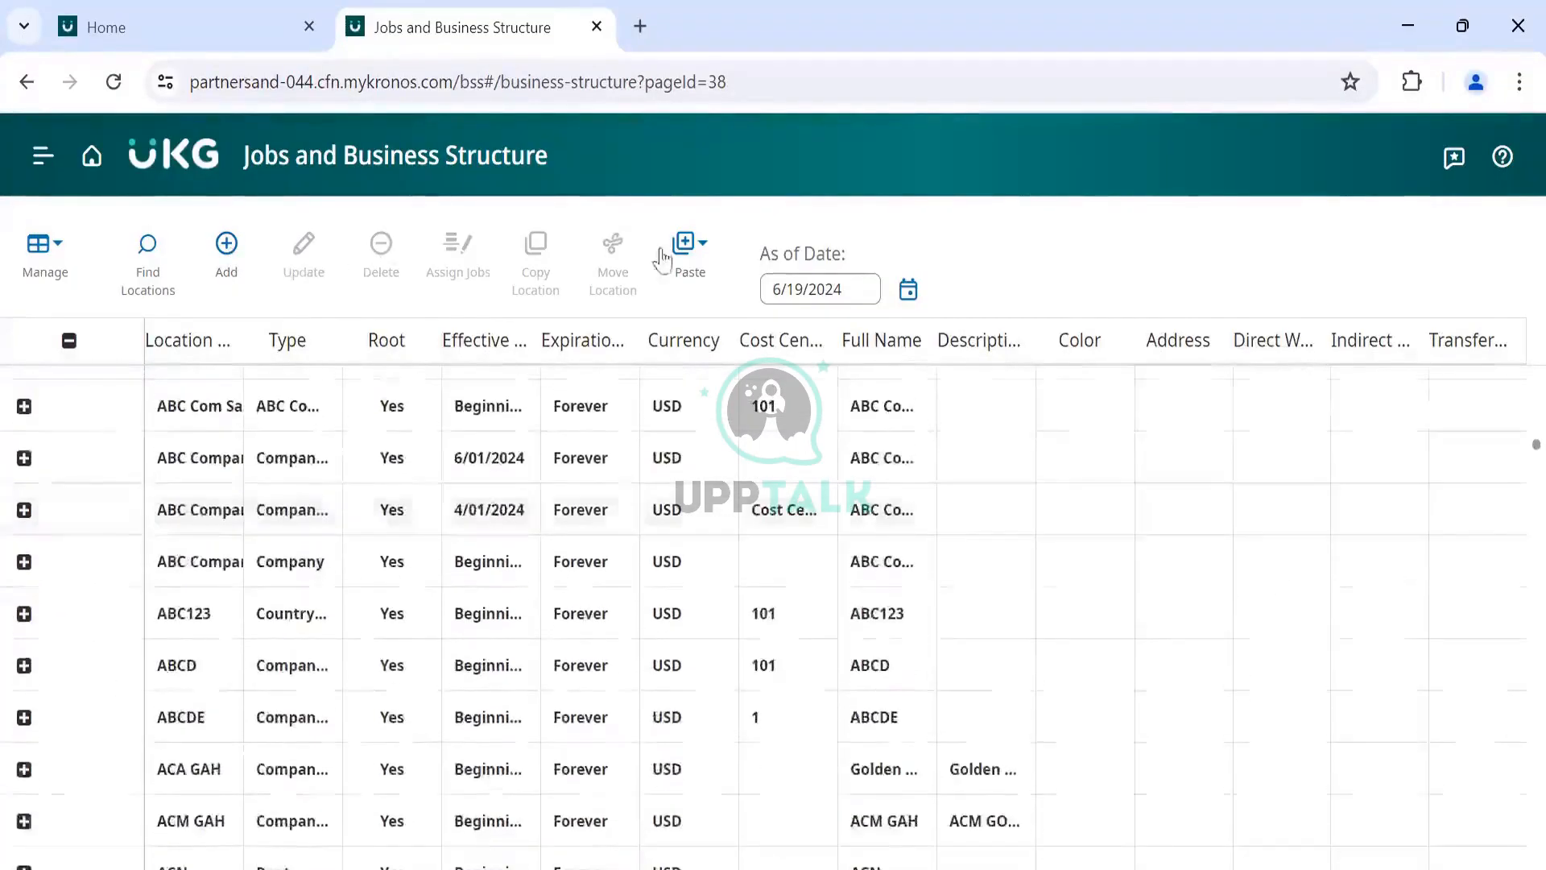
click(227, 245)
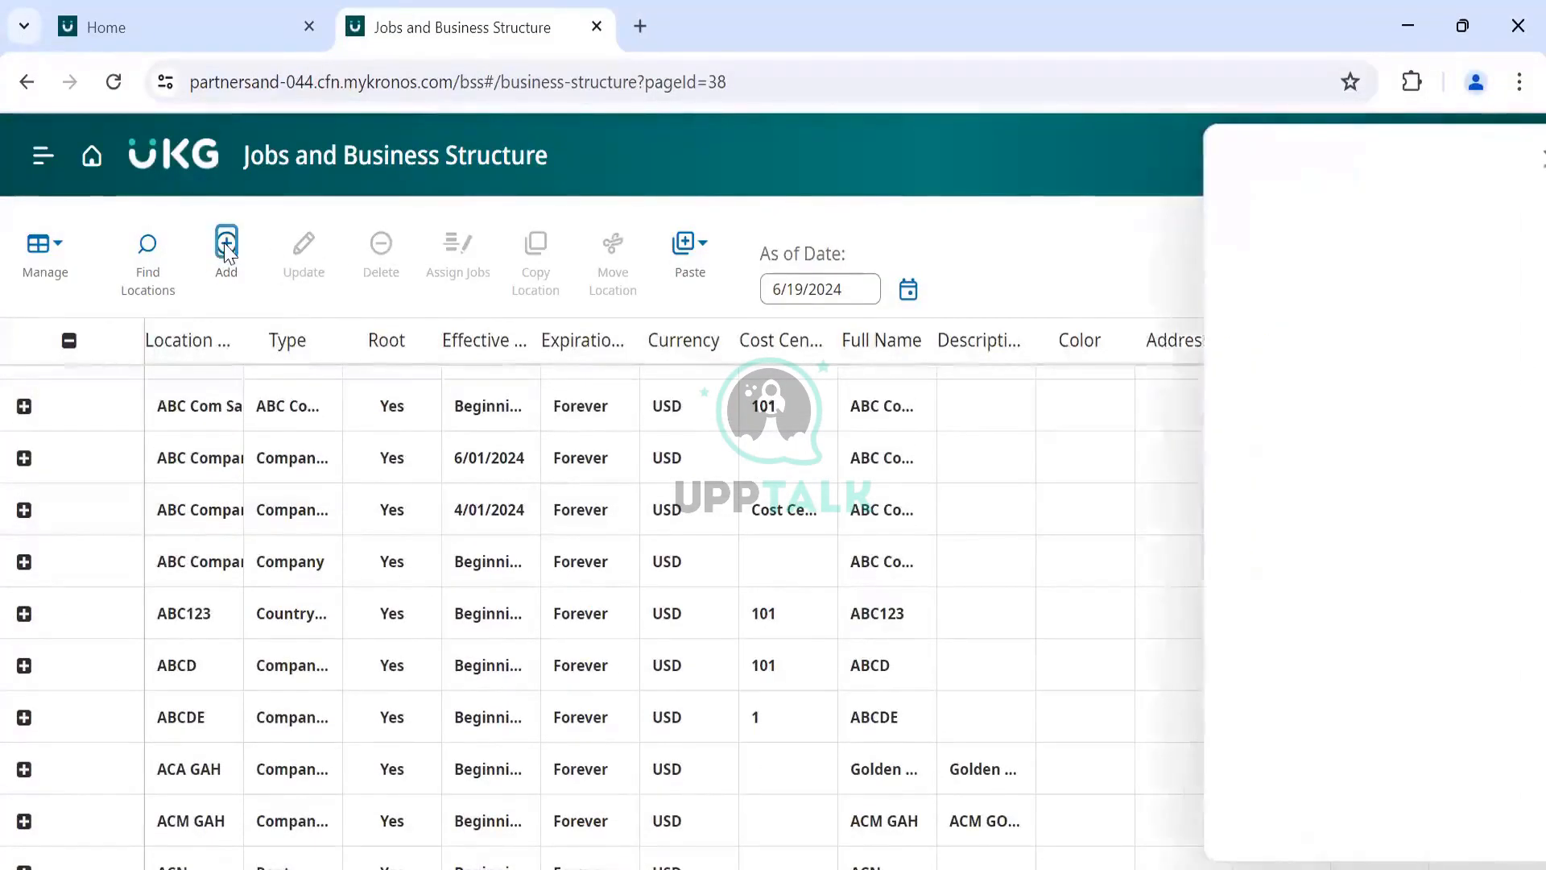
click(1232, 416)
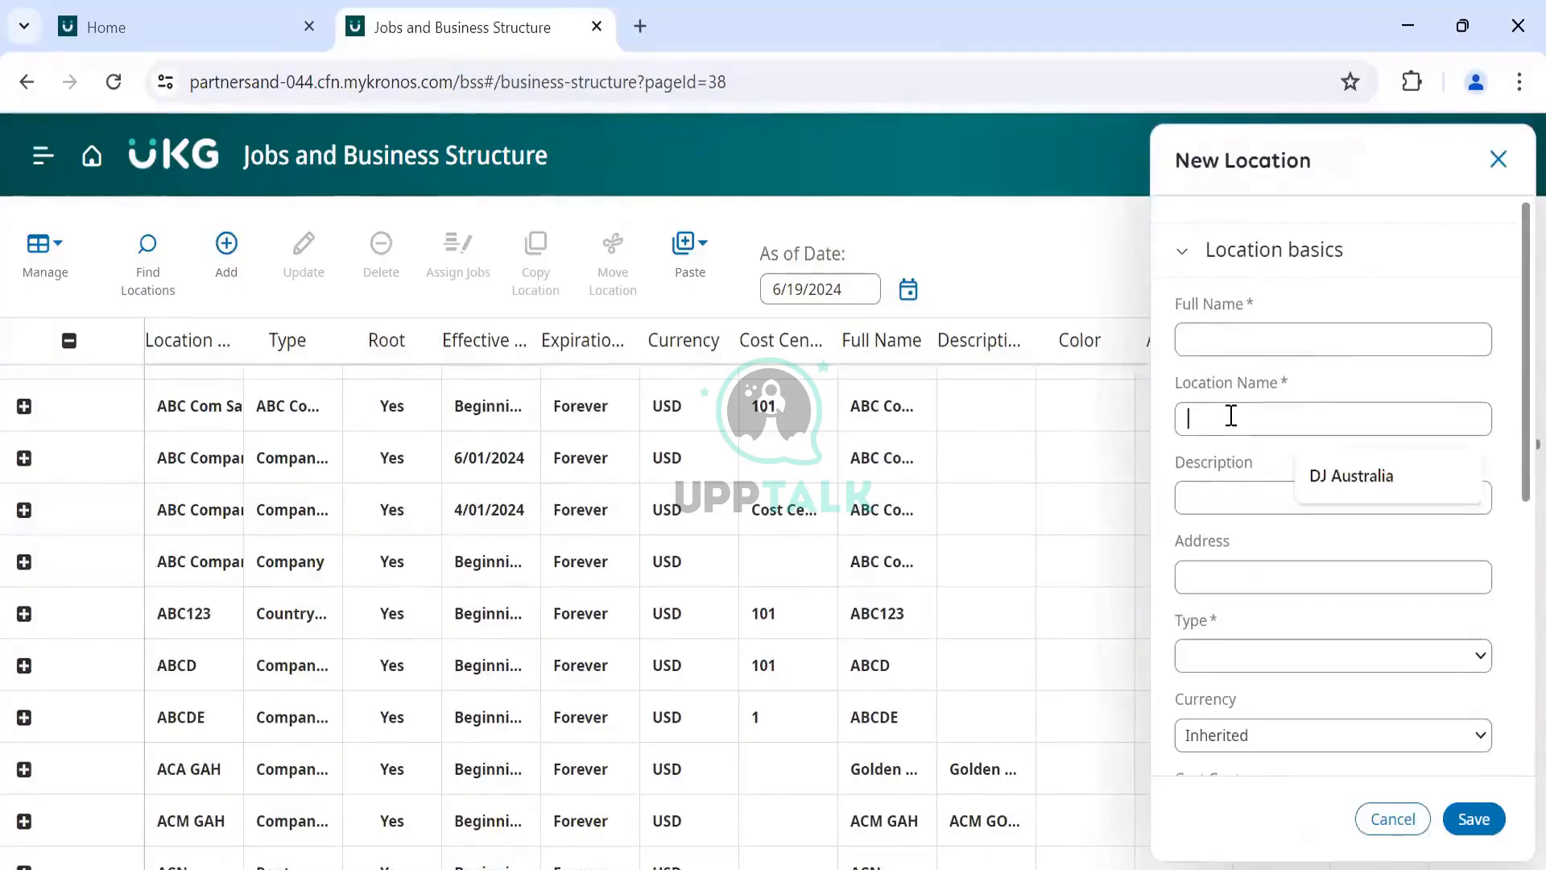
text(DJ Australia)
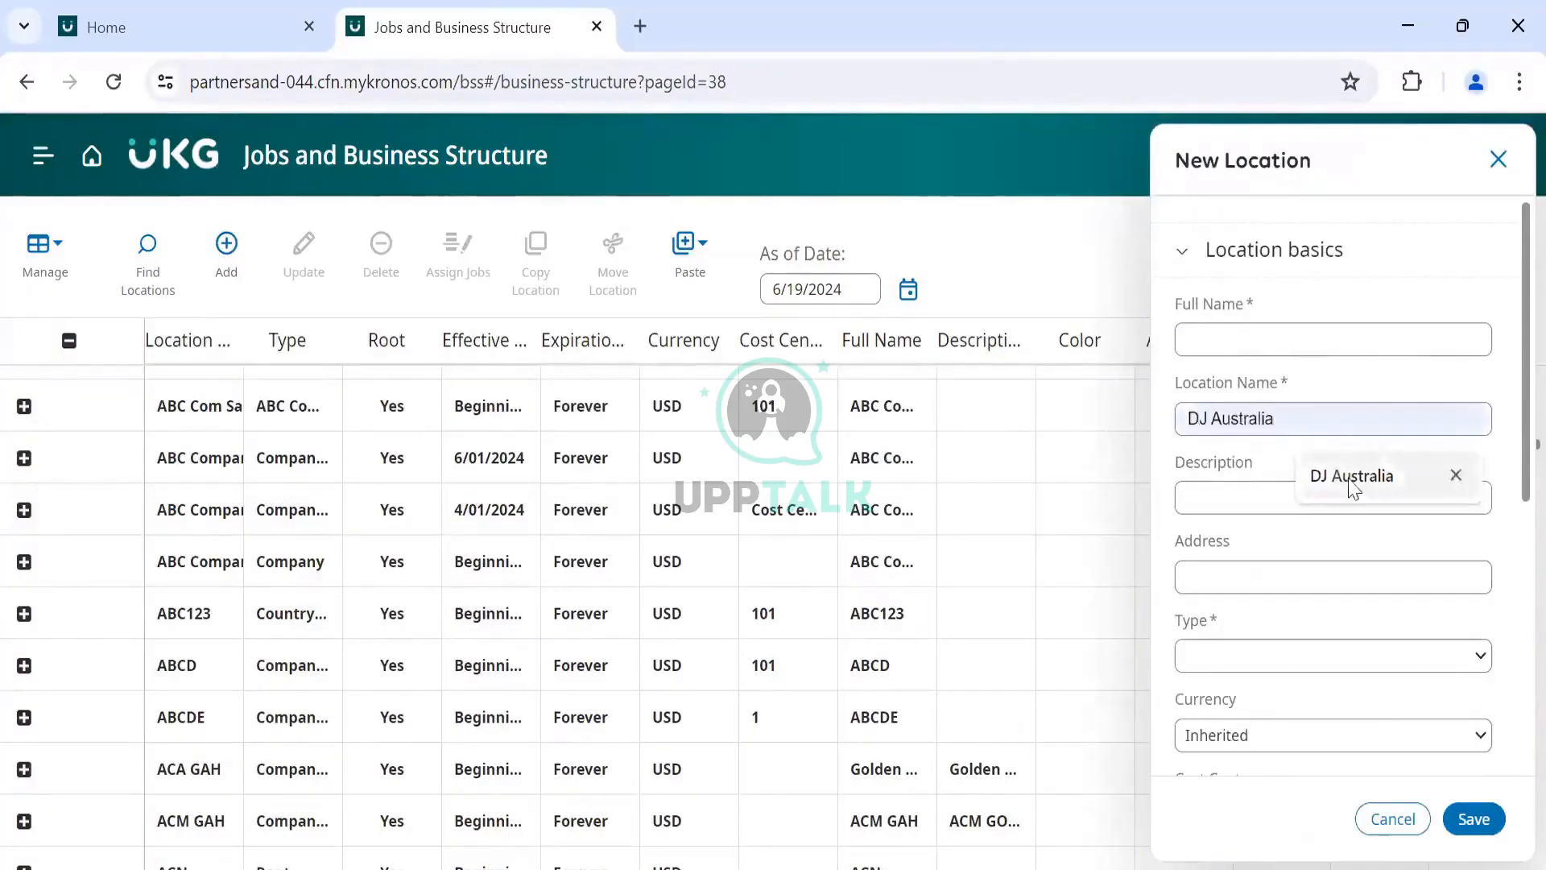
click(1349, 482)
key(ctrl+a)
key(ctrl+c)
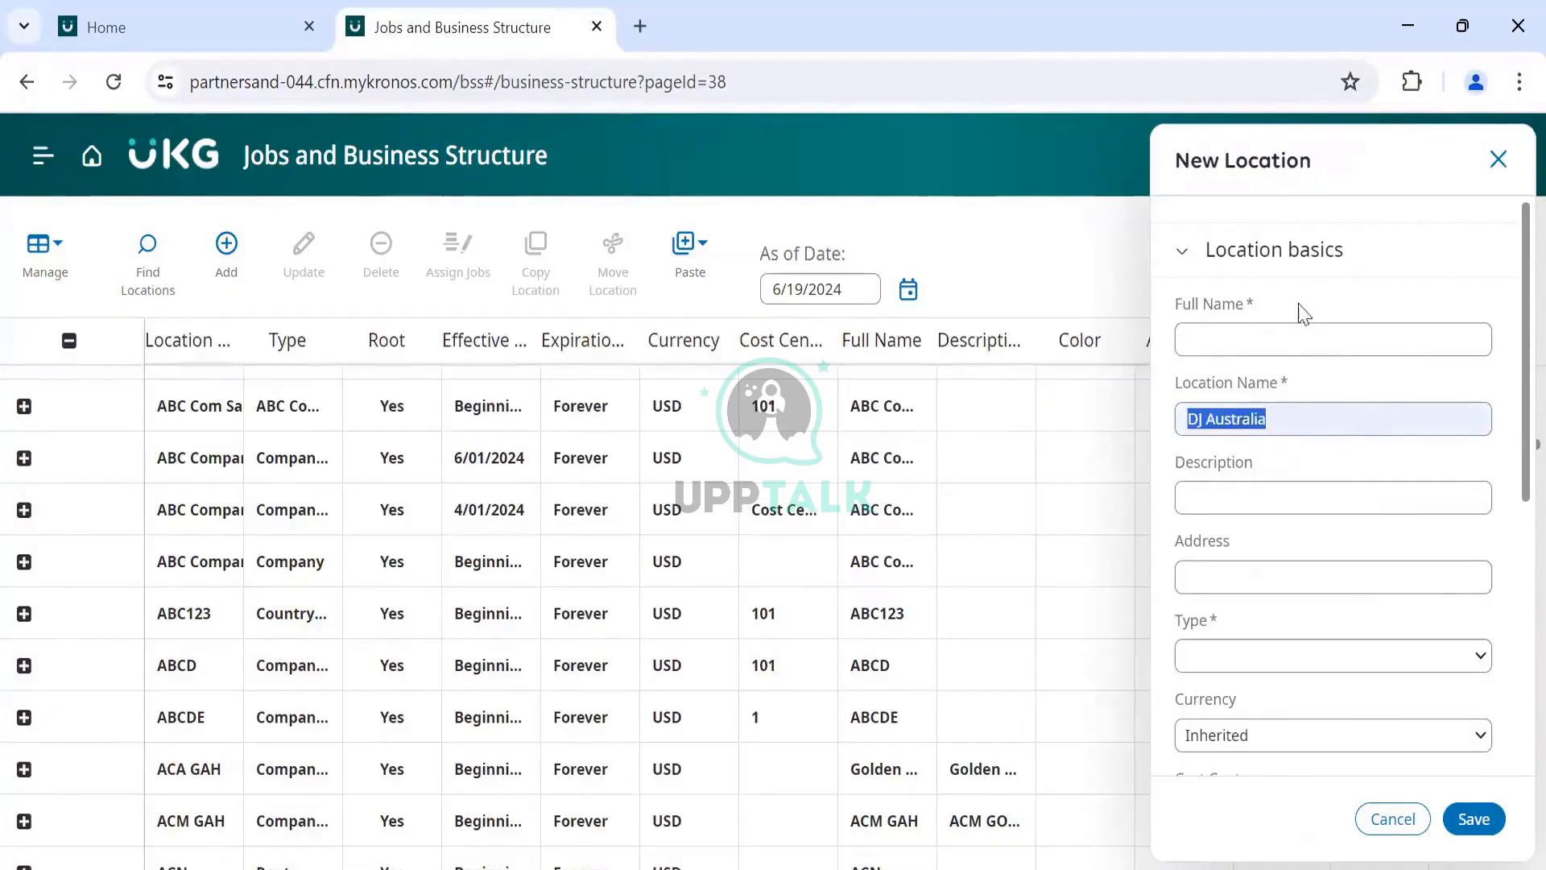
Step: Fill in DJ Australia as the new location's full name and description
click(1284, 331)
key(ctrl+v)
click(1221, 493)
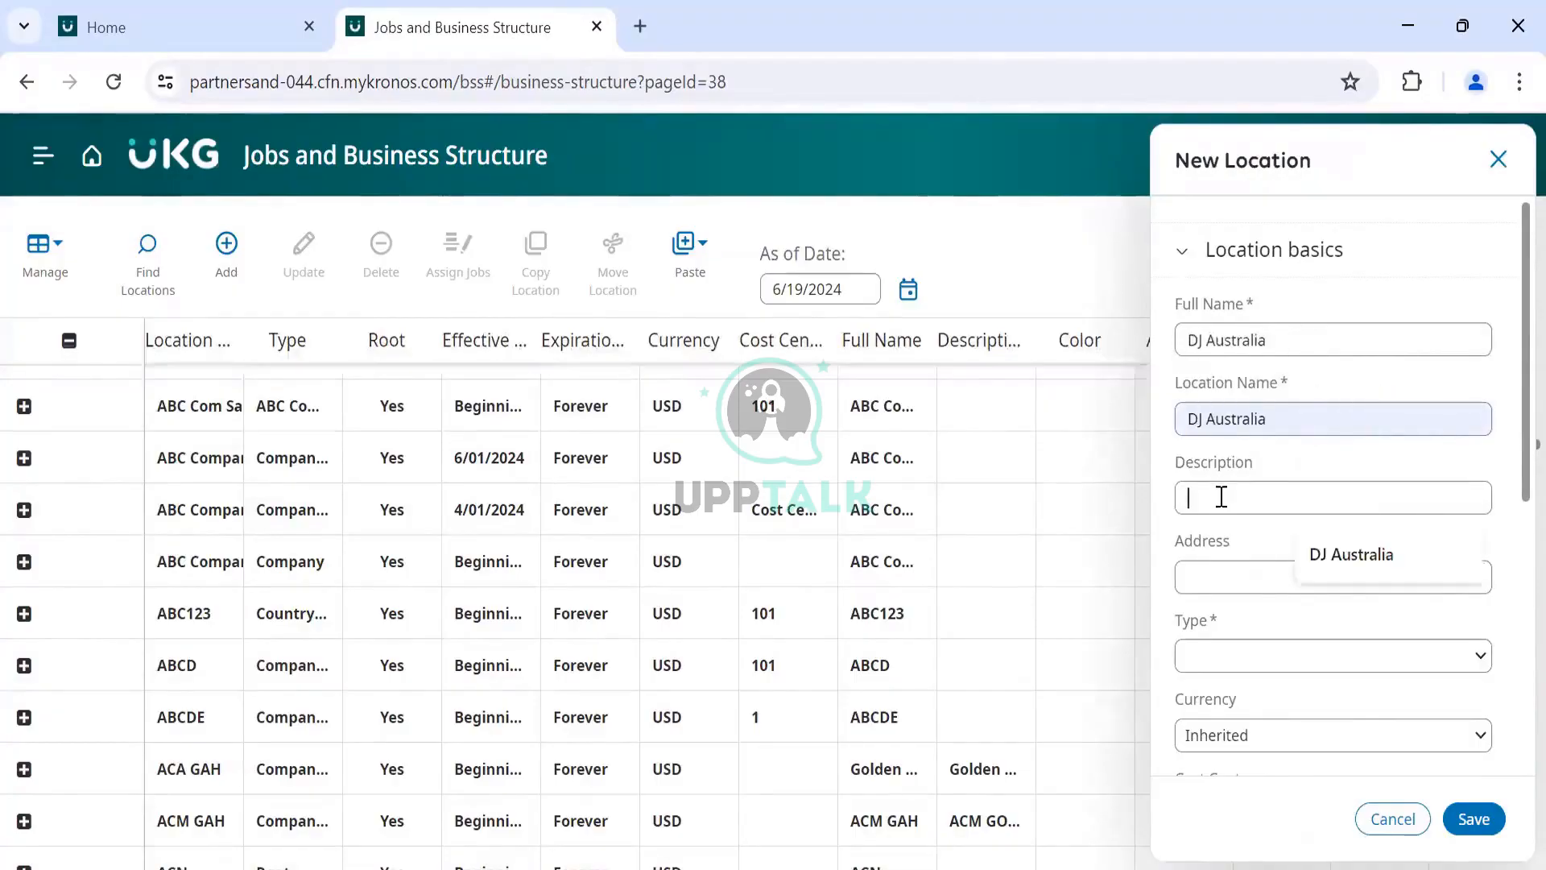
key(ctrl+v)
Step: Set the new location's type to DJ Company and its cost center to 123456579
scroll(1272, 584, down, 1)
click(1272, 578)
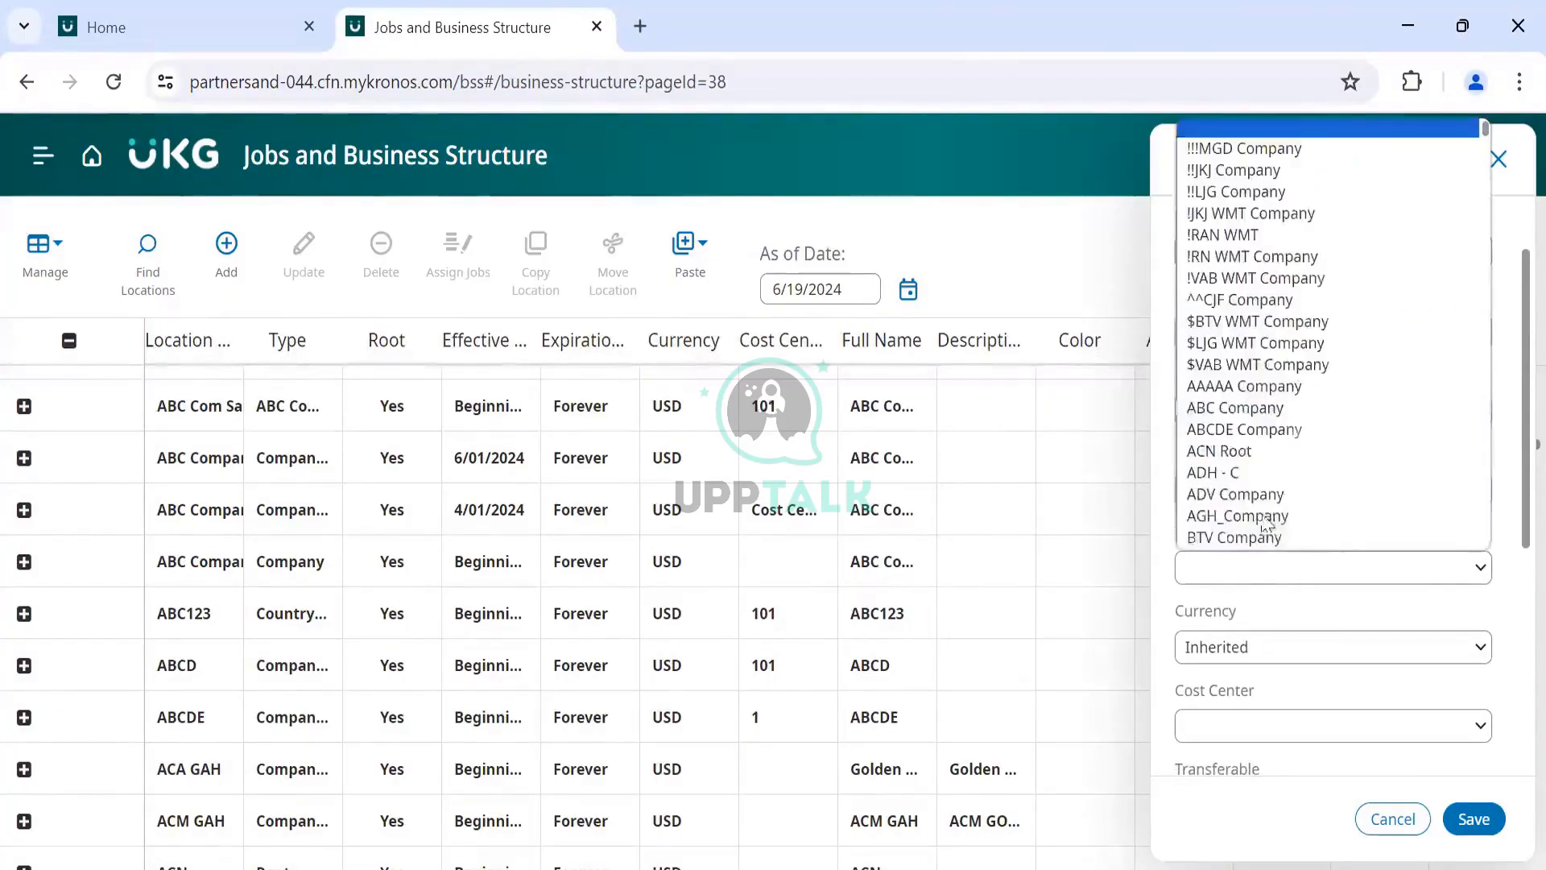
scroll(1238, 481, down, 1)
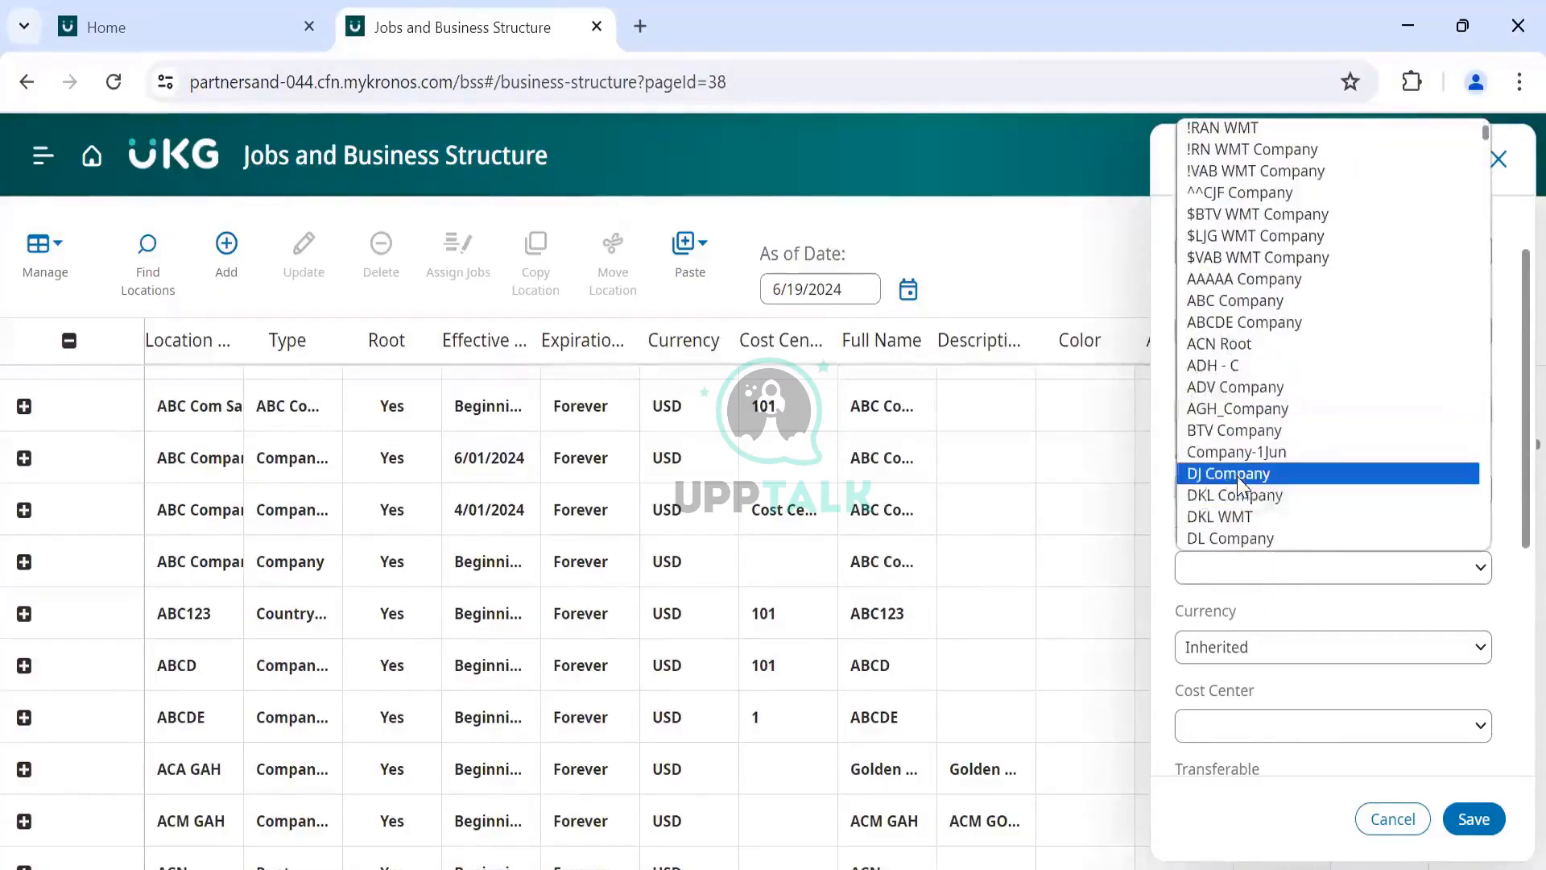
click(1236, 474)
scroll(1288, 581, down, 2)
click(1294, 579)
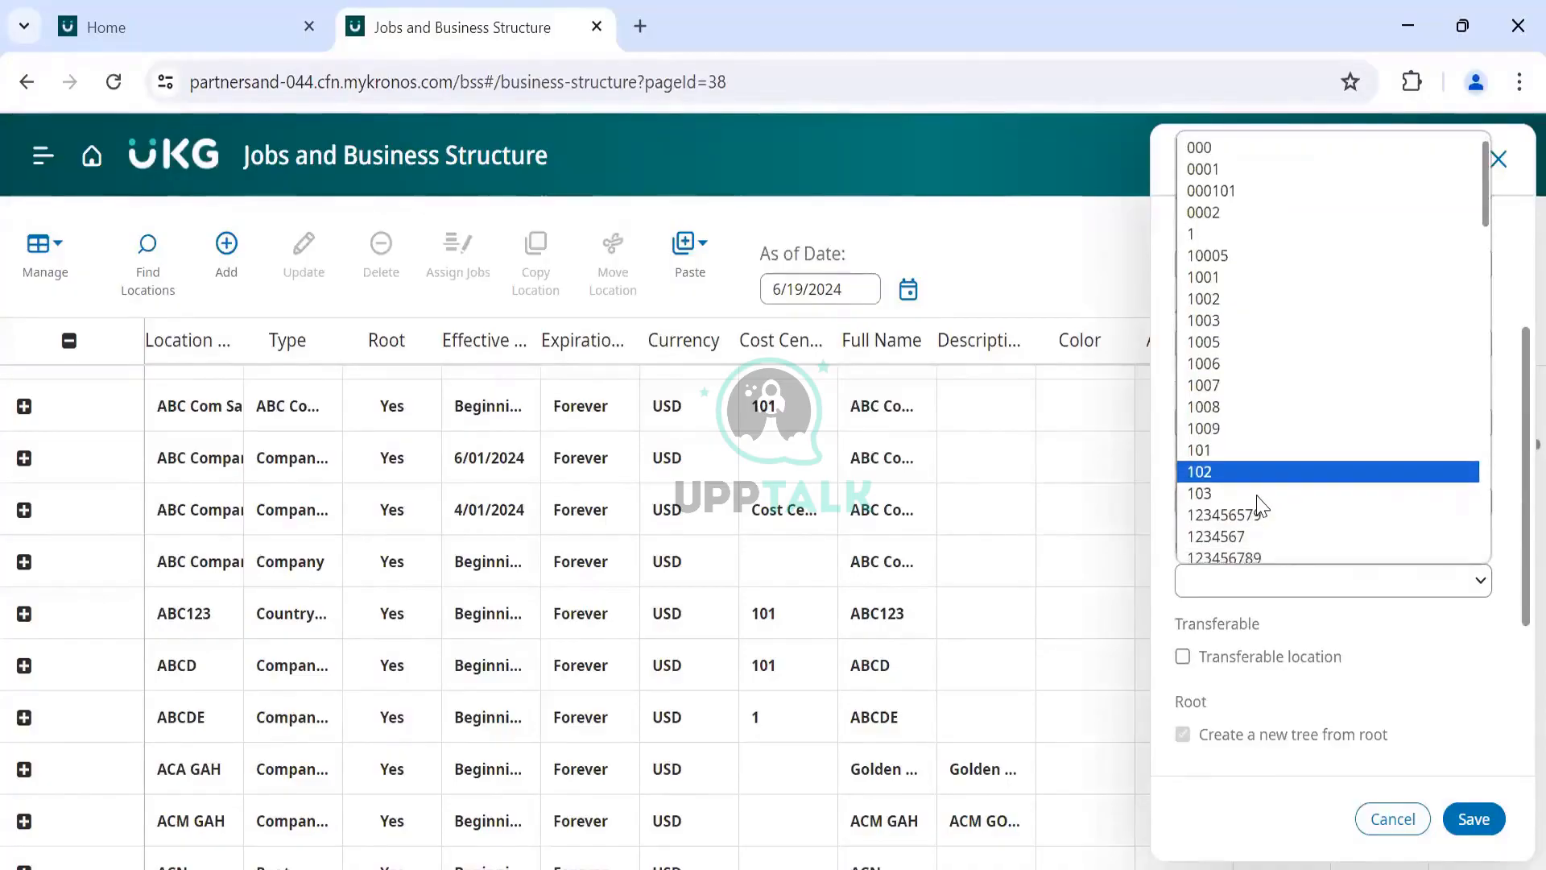
scroll(1256, 503, down, 1)
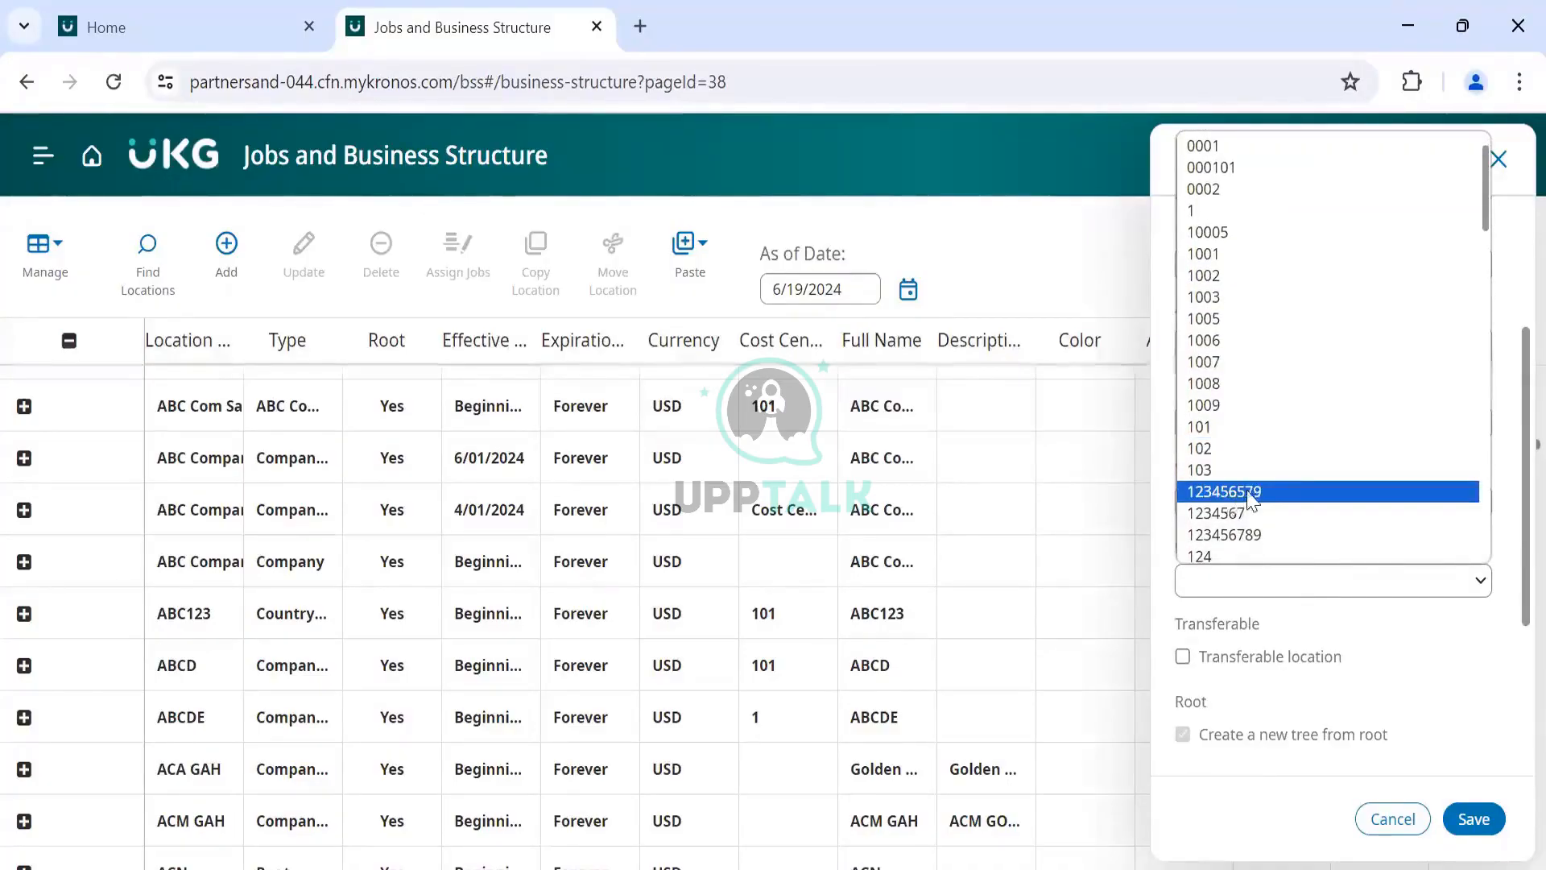
click(1251, 492)
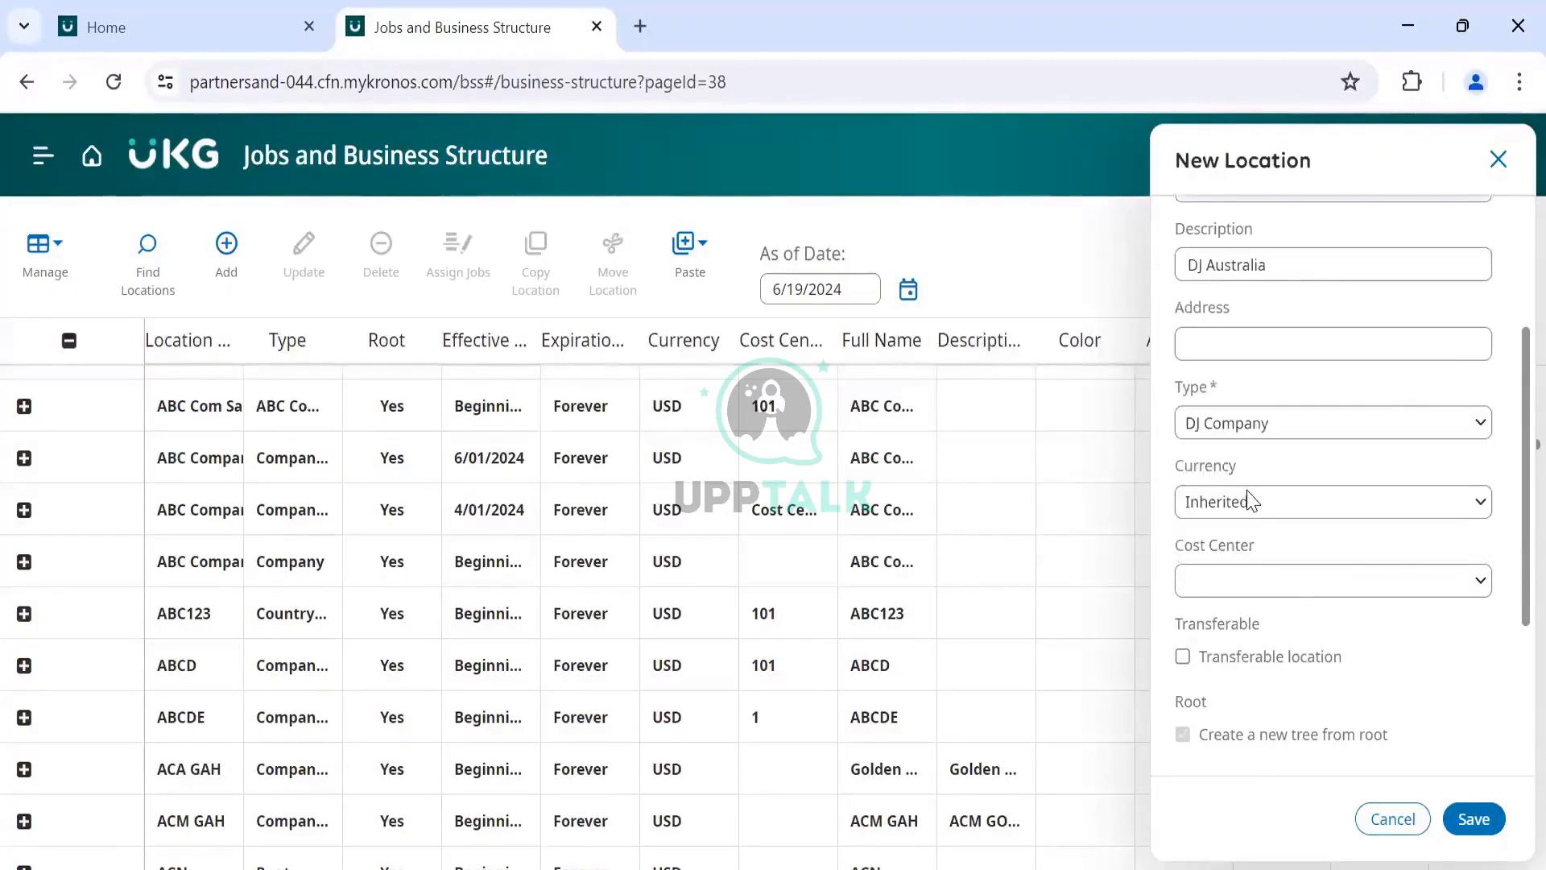
scroll(1289, 553, down, 3)
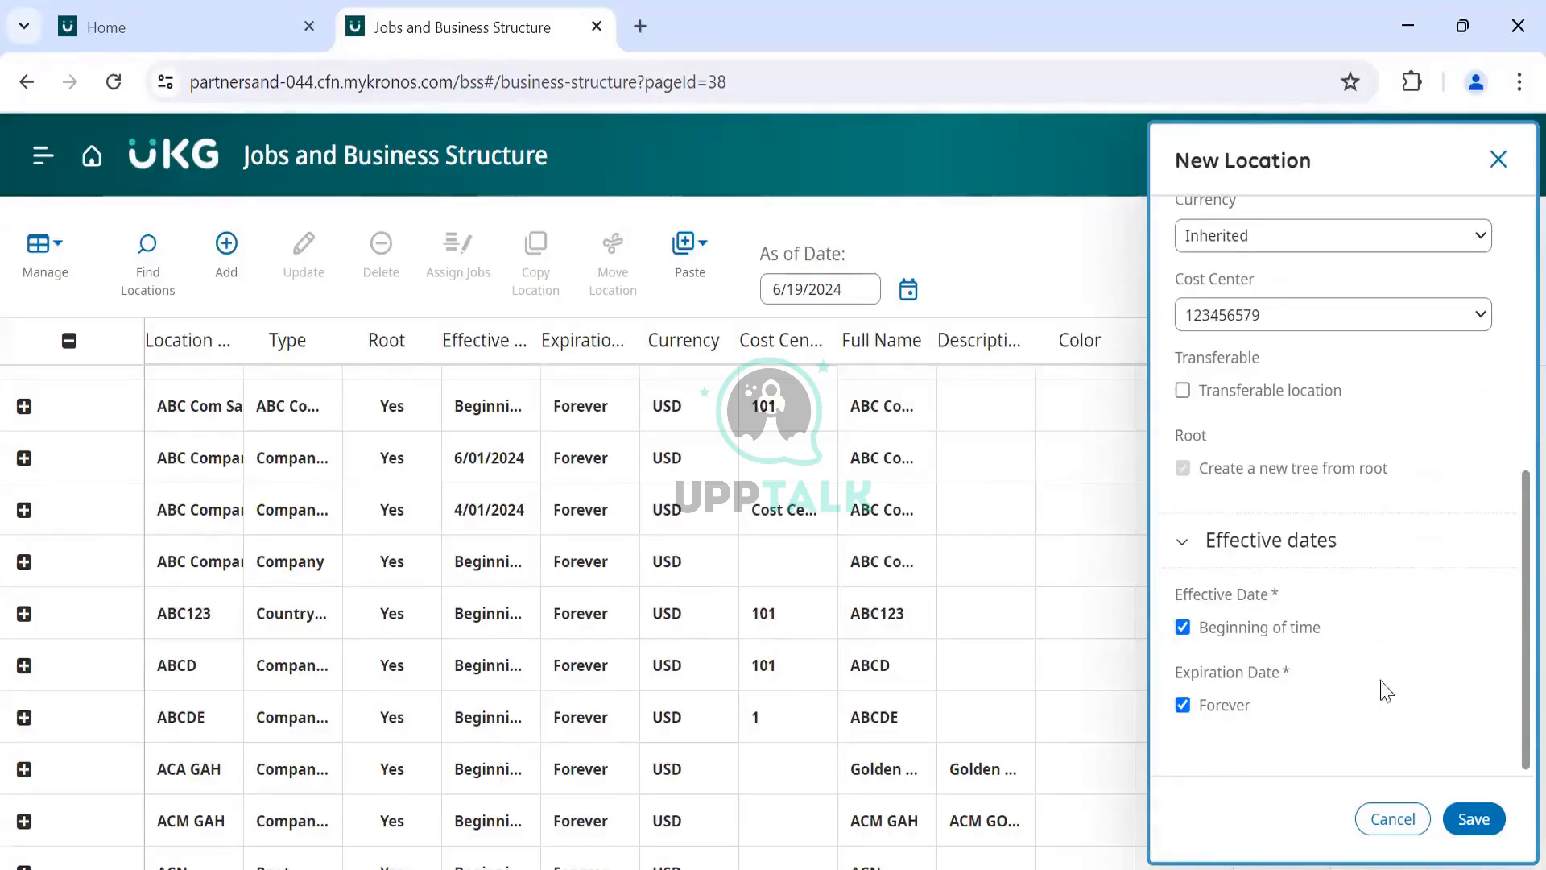
Step: Save the new DJ Australia location and find it in the locations table
click(1472, 817)
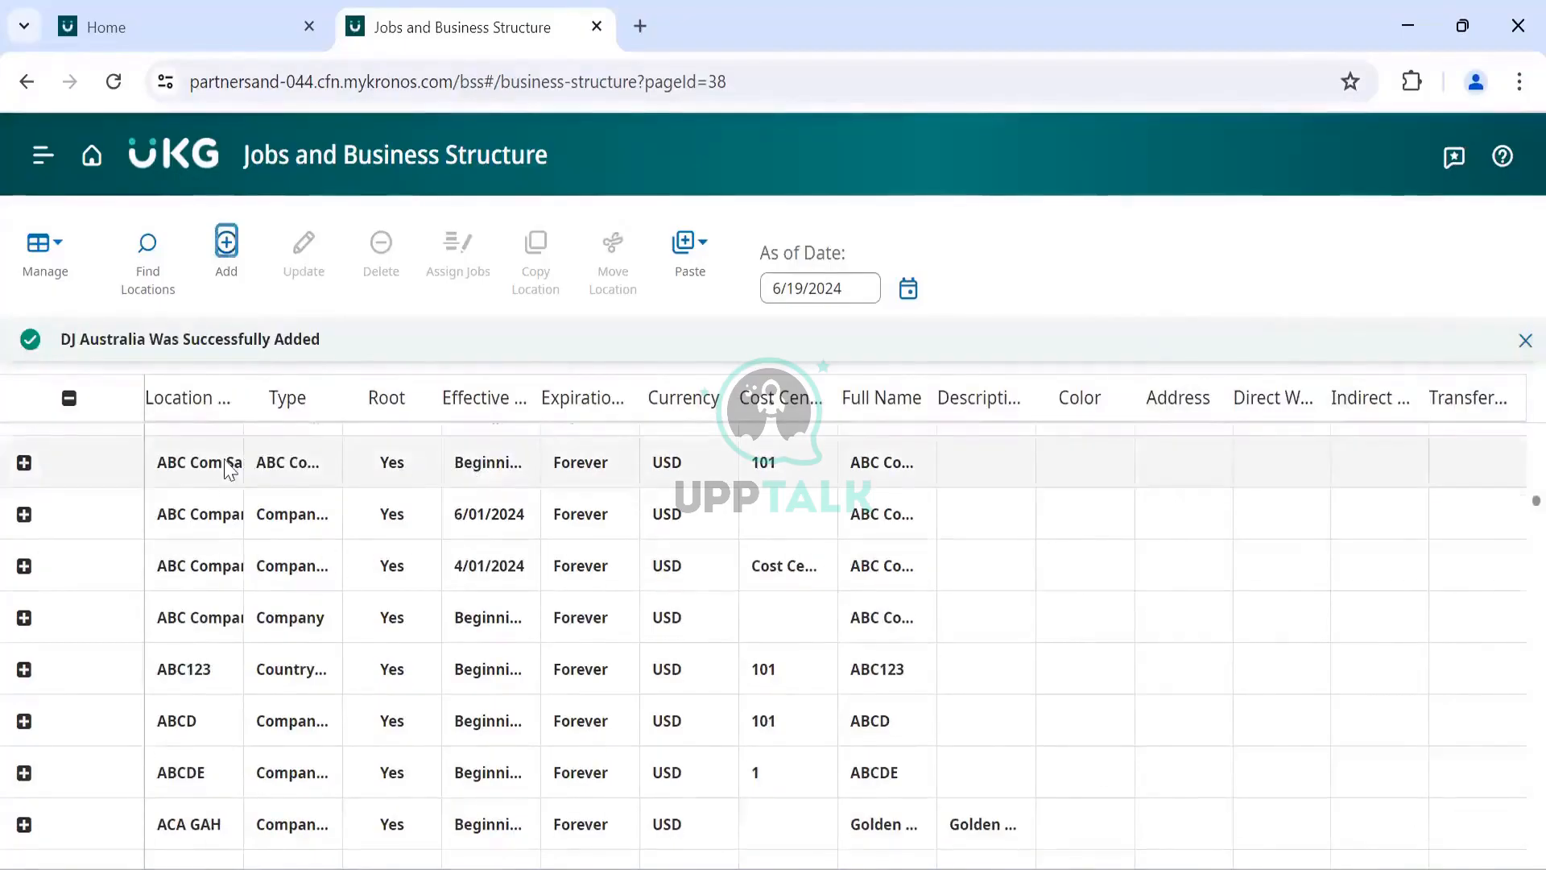
scroll(225, 499, down, 6)
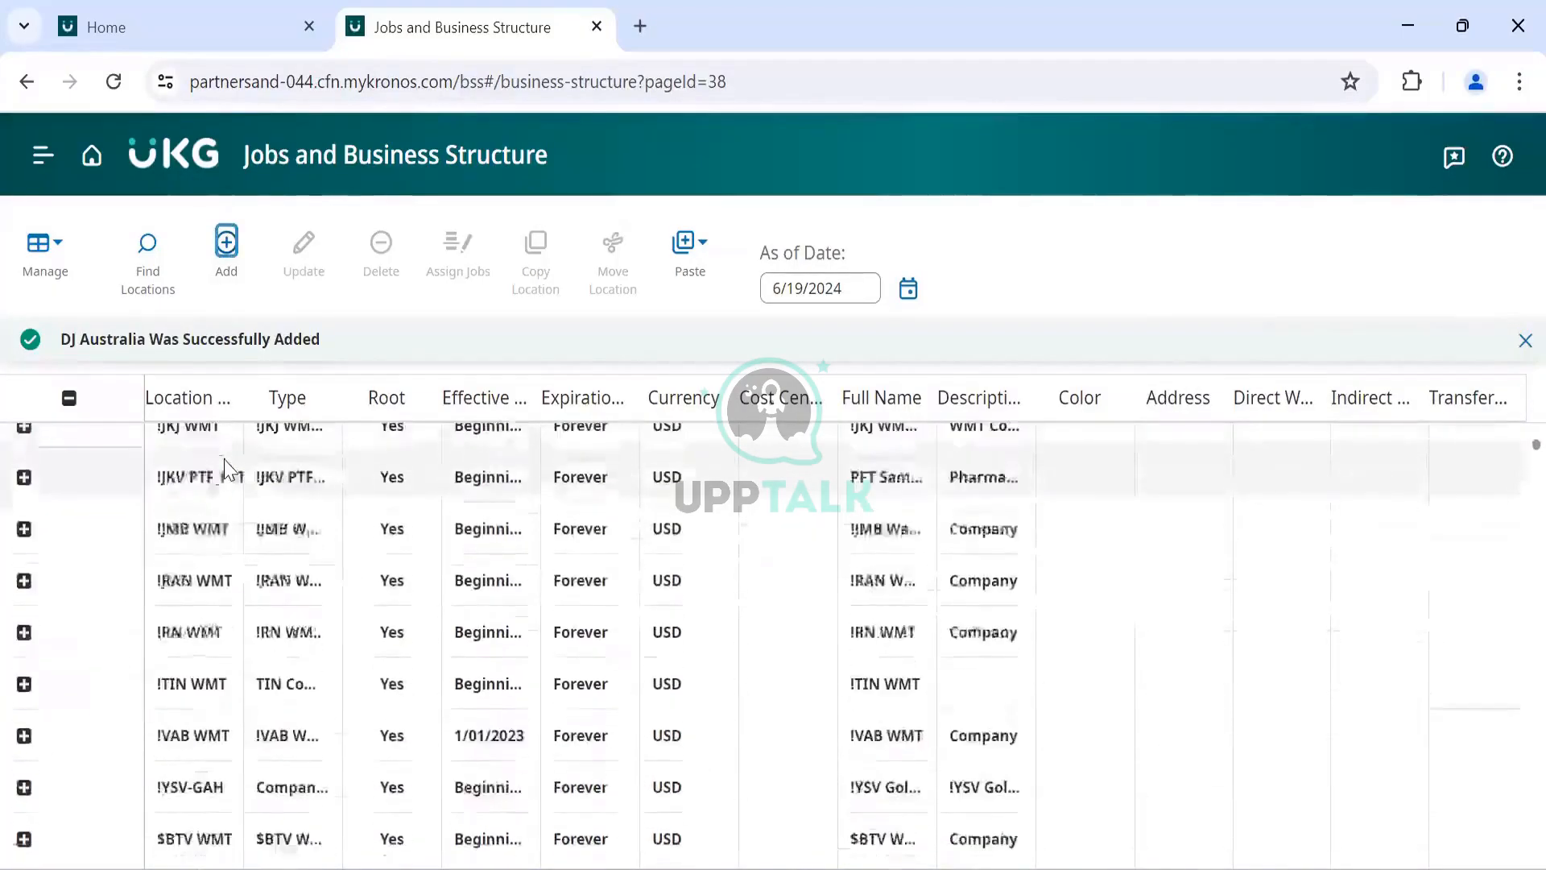
click(24, 712)
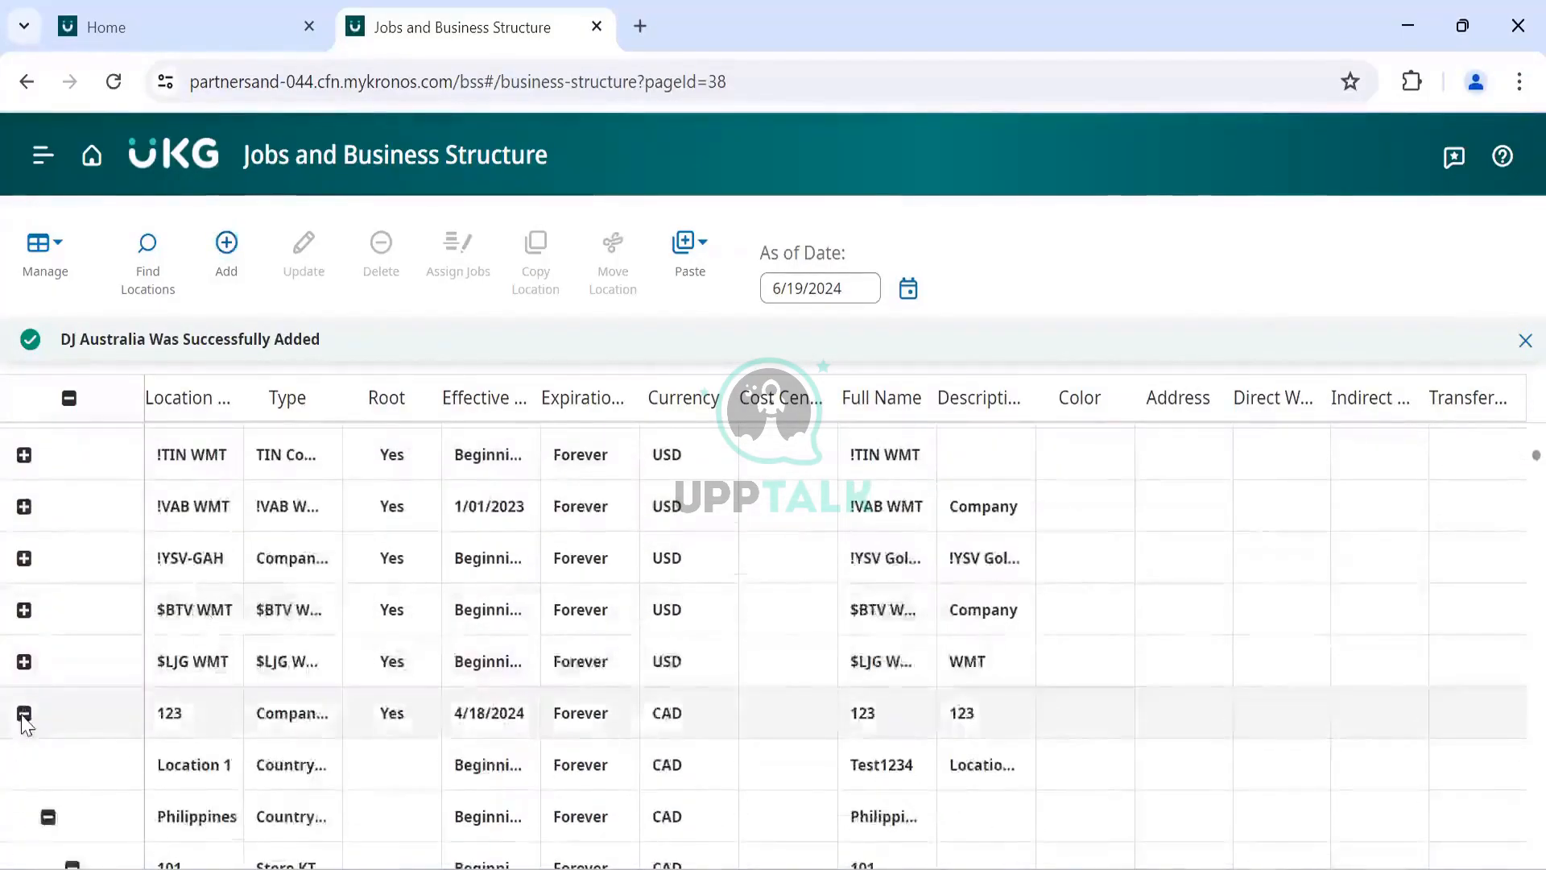
scroll(290, 705, down, 3)
scroll(290, 708, down, 15)
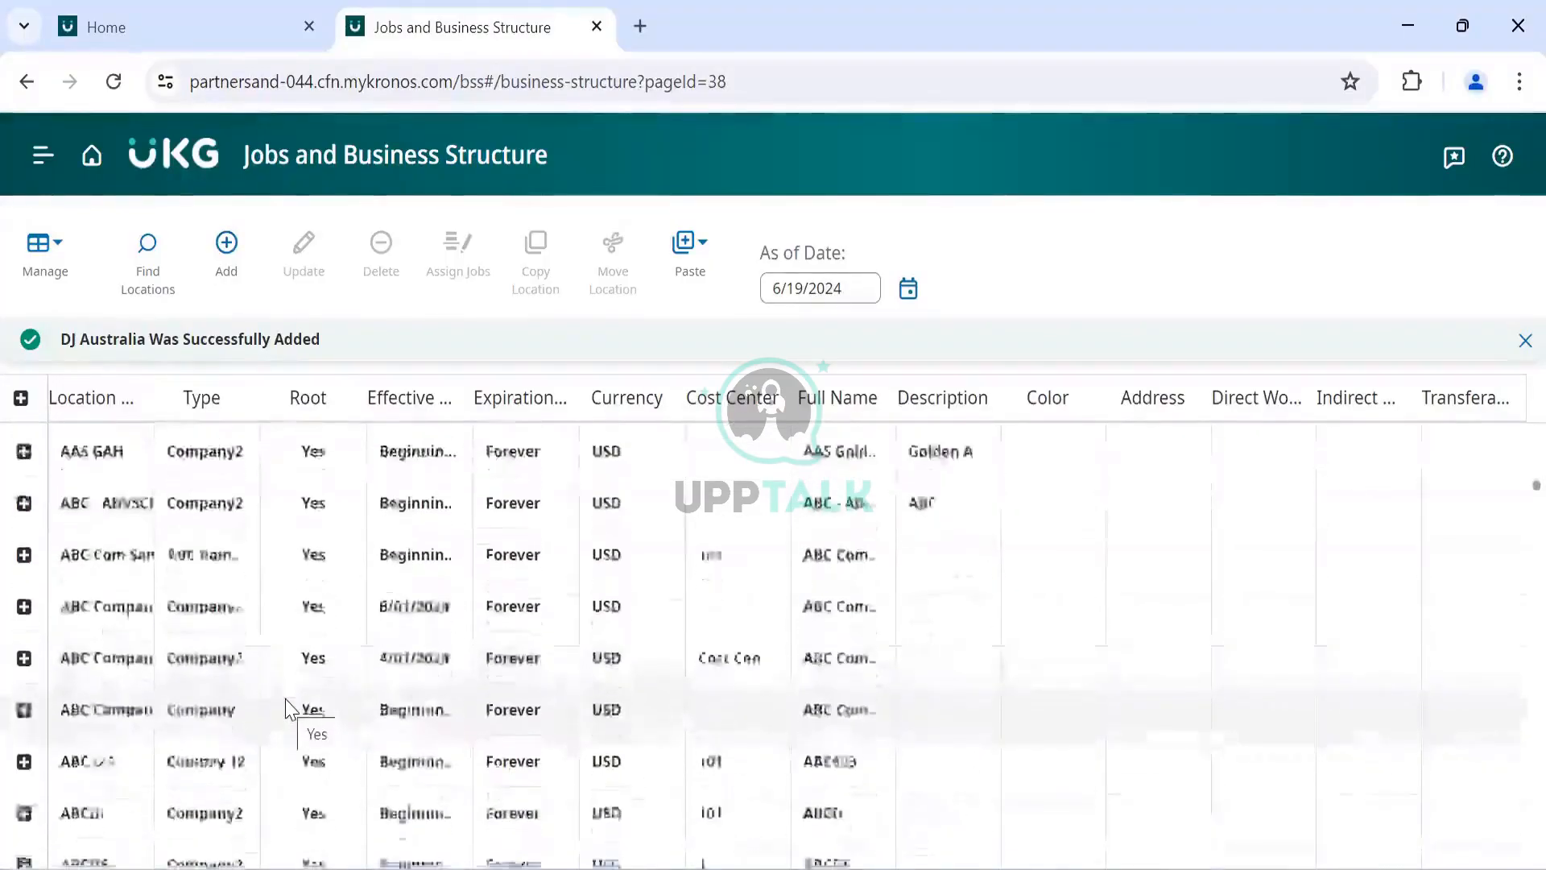
scroll(291, 708, down, 15)
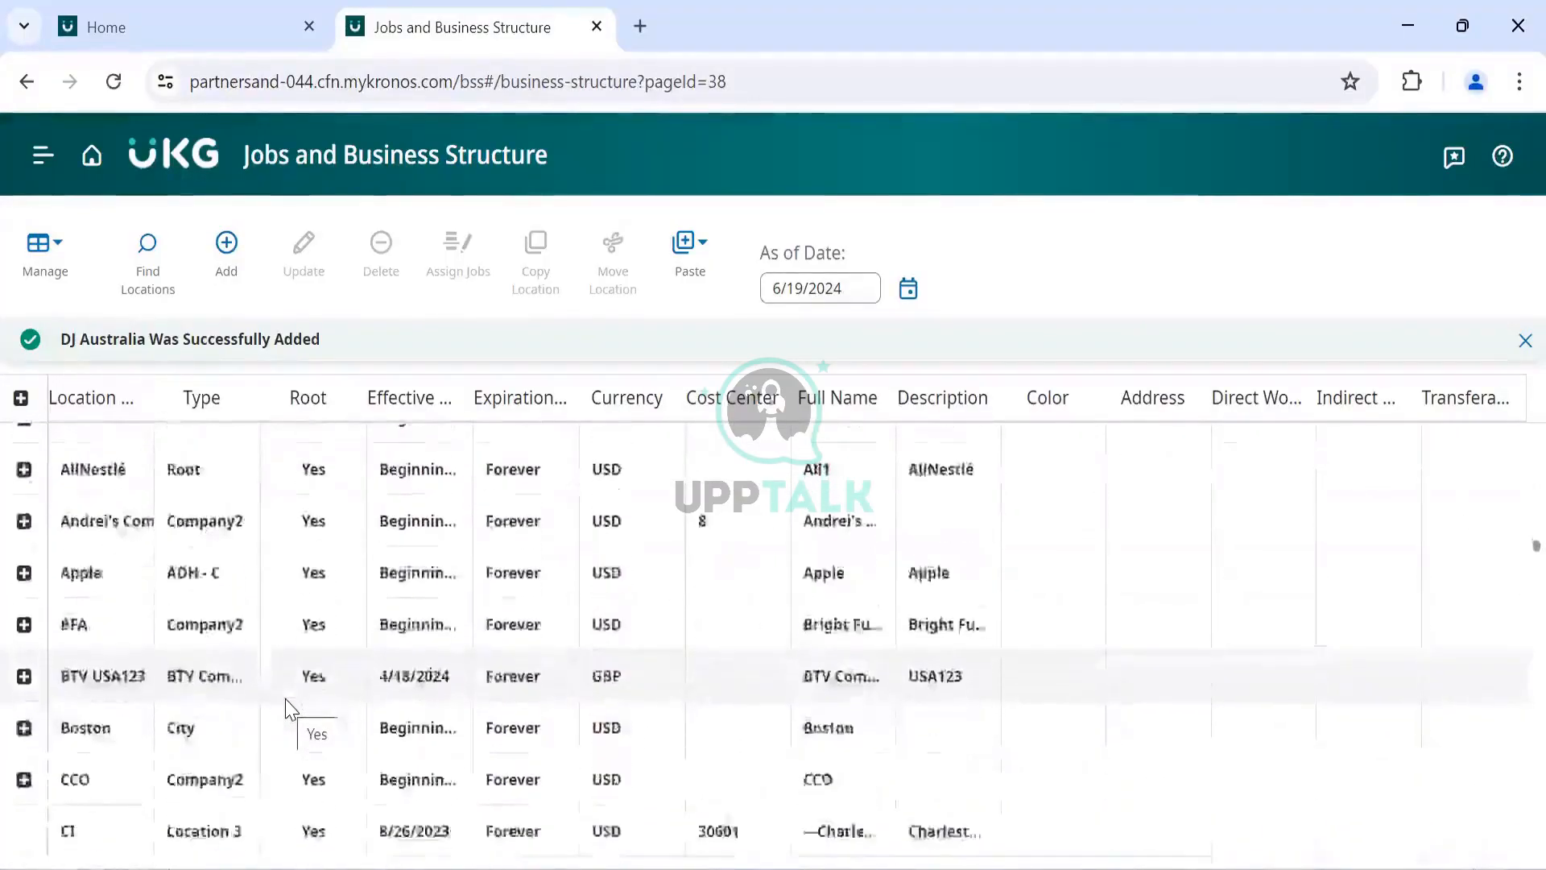
scroll(291, 708, down, 3)
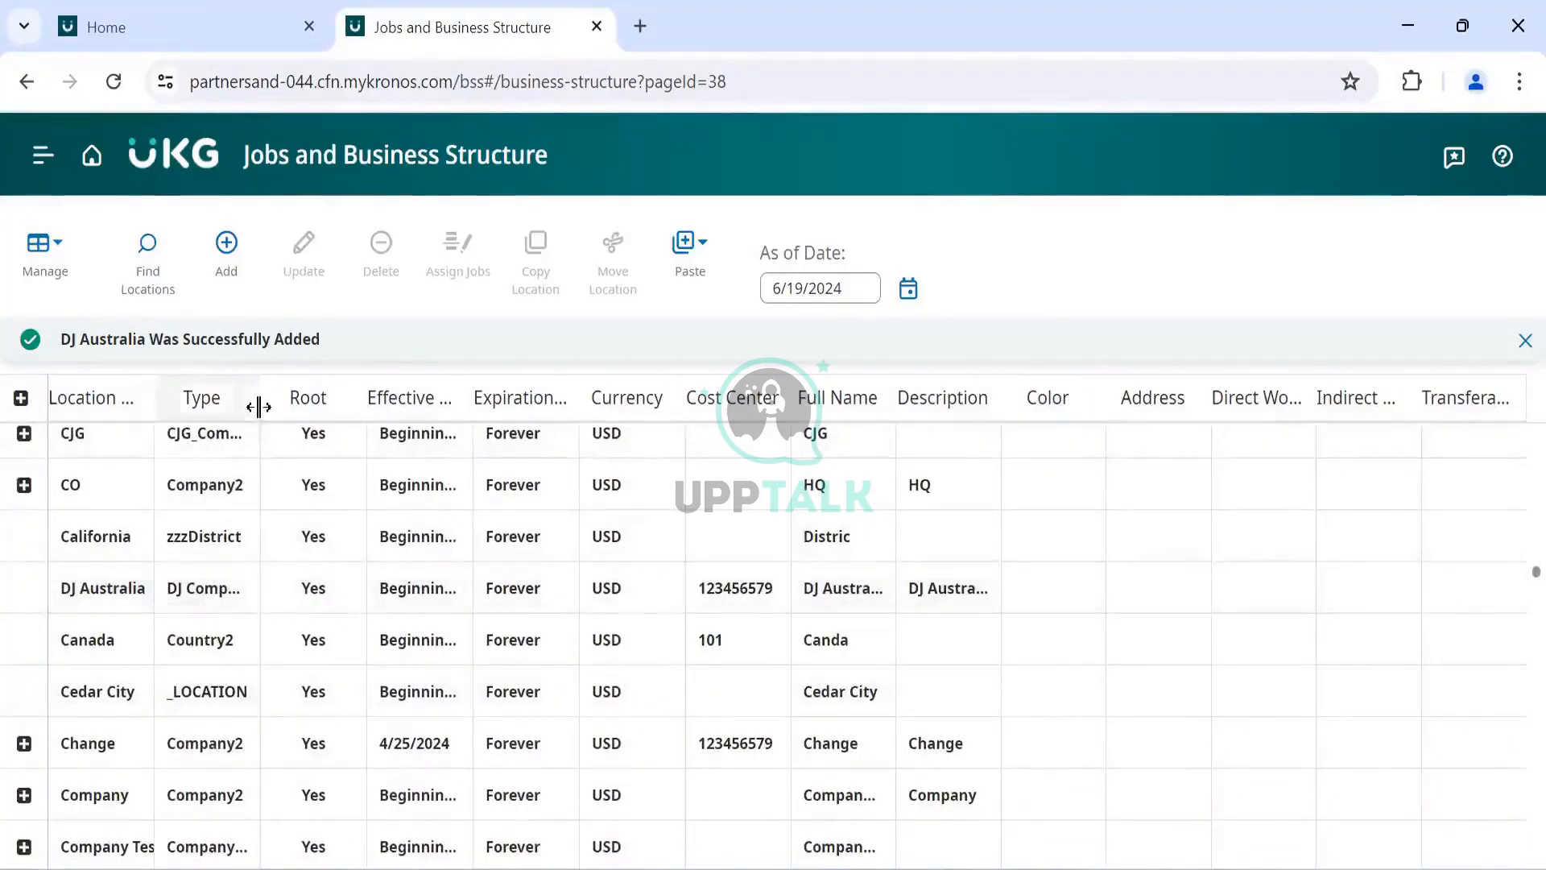
Step: Widen the Type and Location Name columns of the locations table so their entries can be read in full
drag(312, 491, 318, 492)
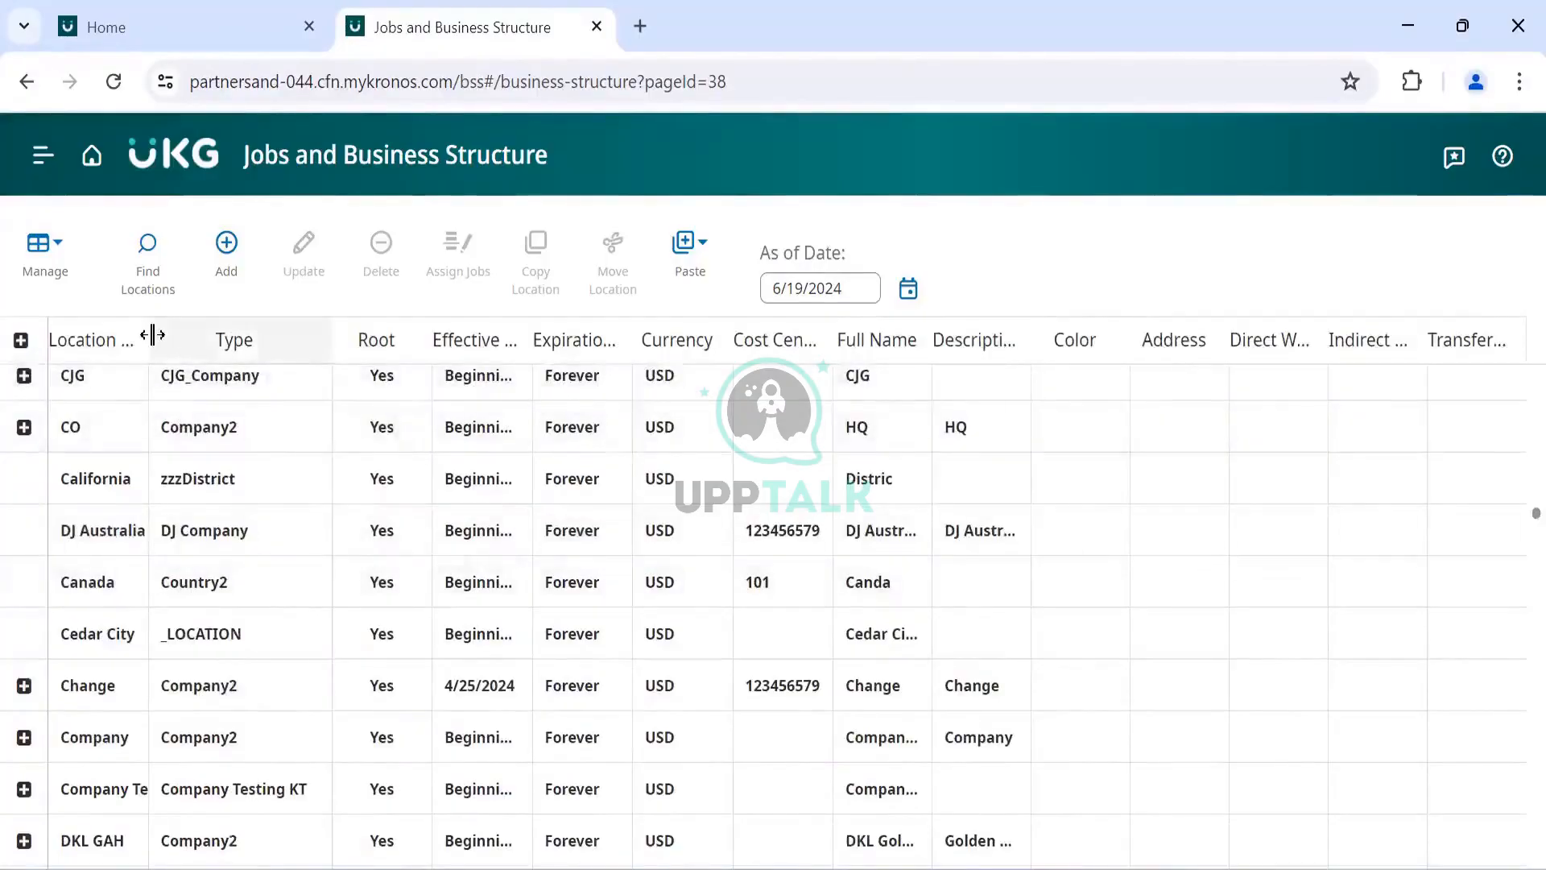
drag(150, 338, 197, 338)
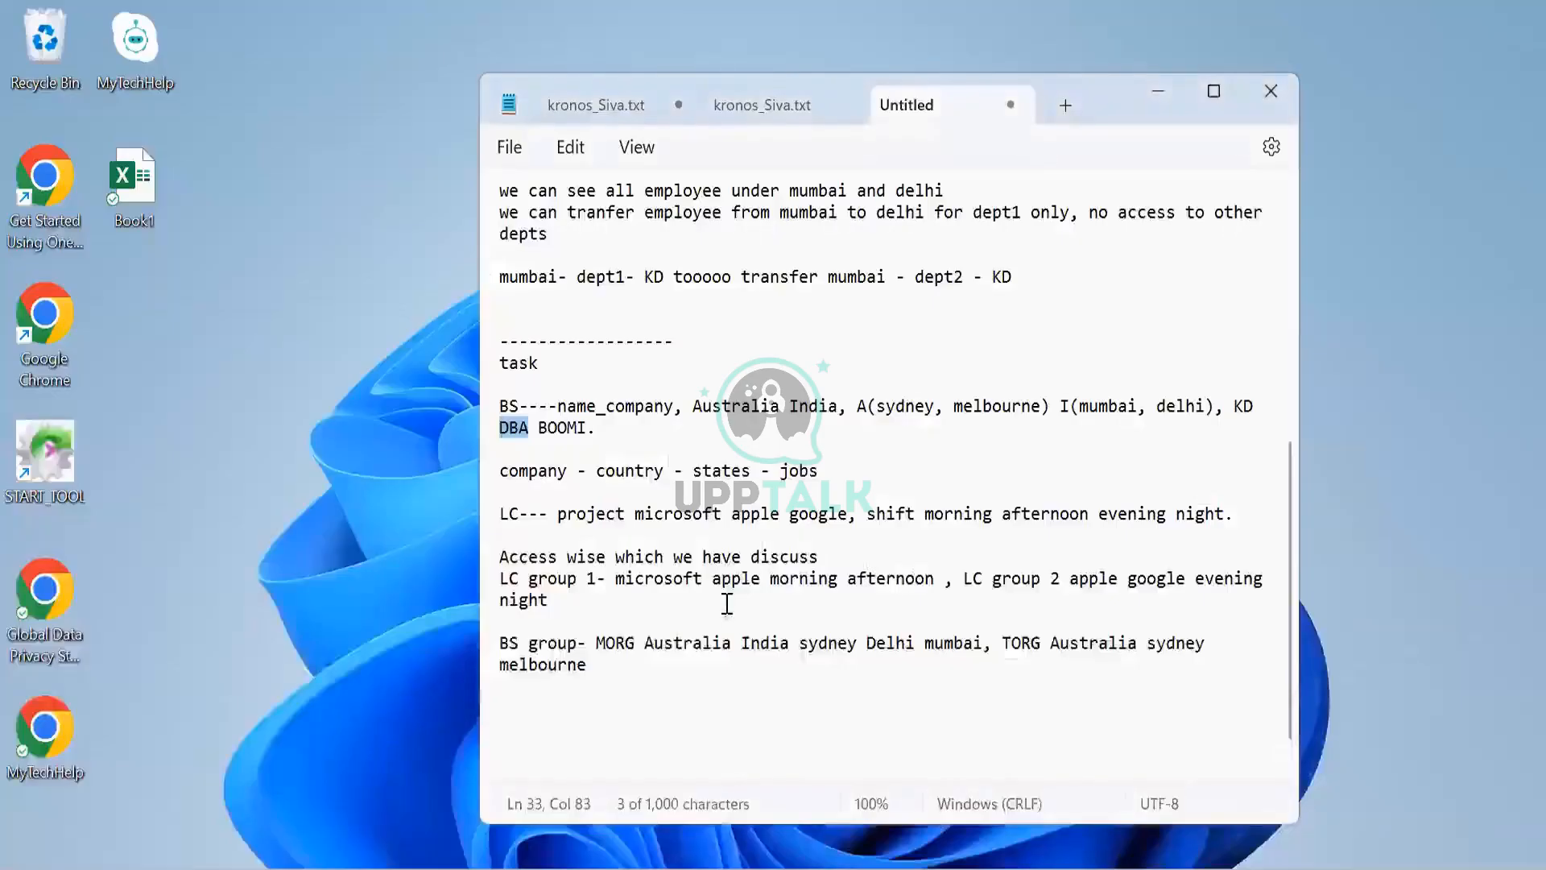
Step: Check the company and country structure in the Notepad task notes, and change the DJ Australia location's Location Name to DJ ABC company
click(687, 455)
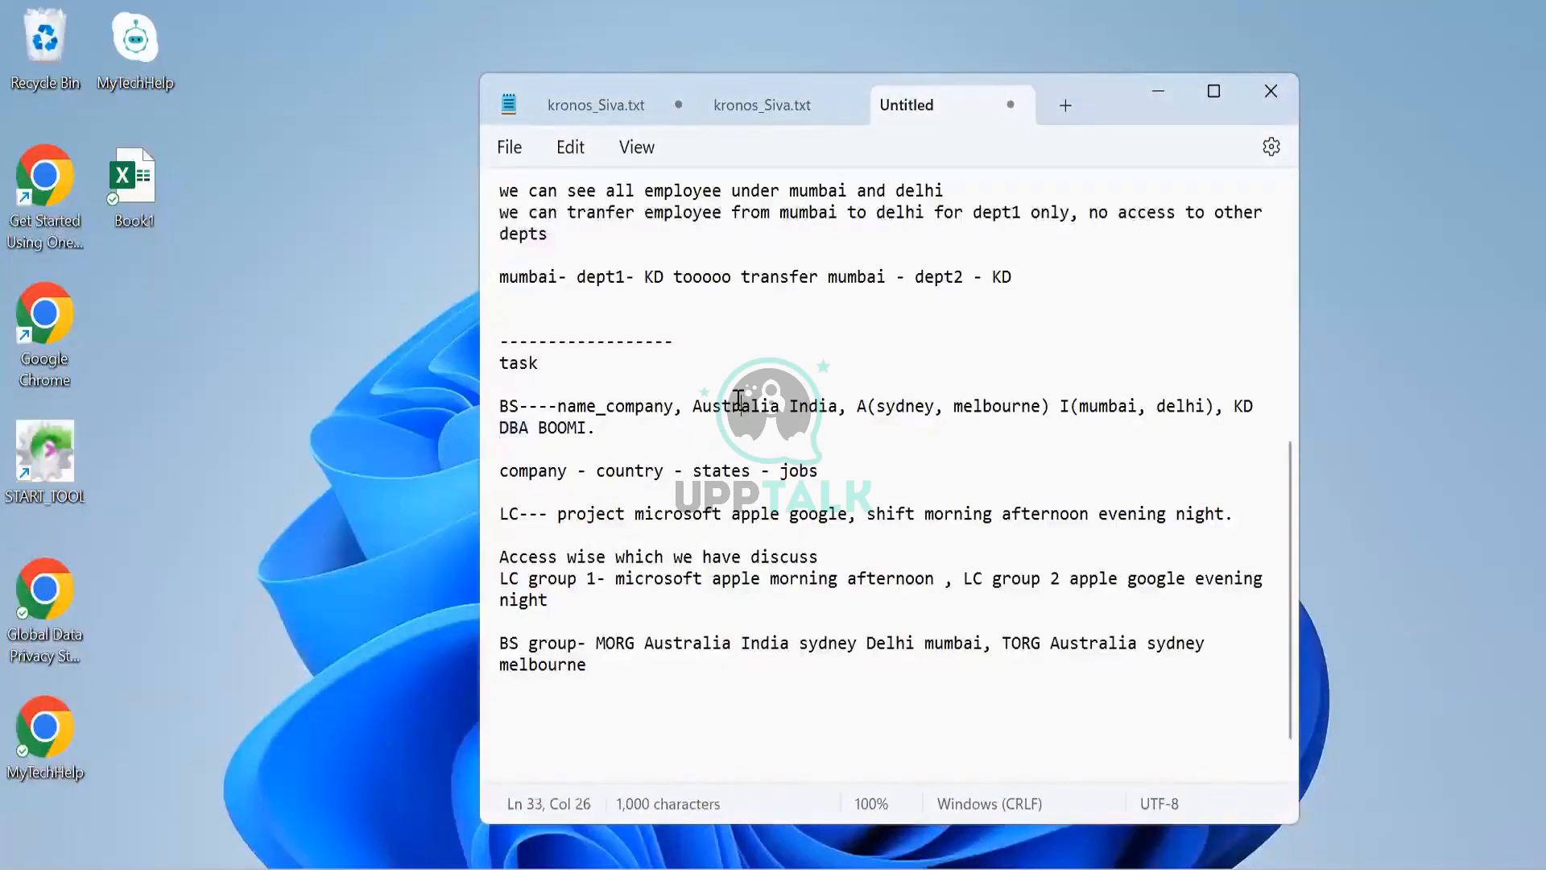
double_click(739, 404)
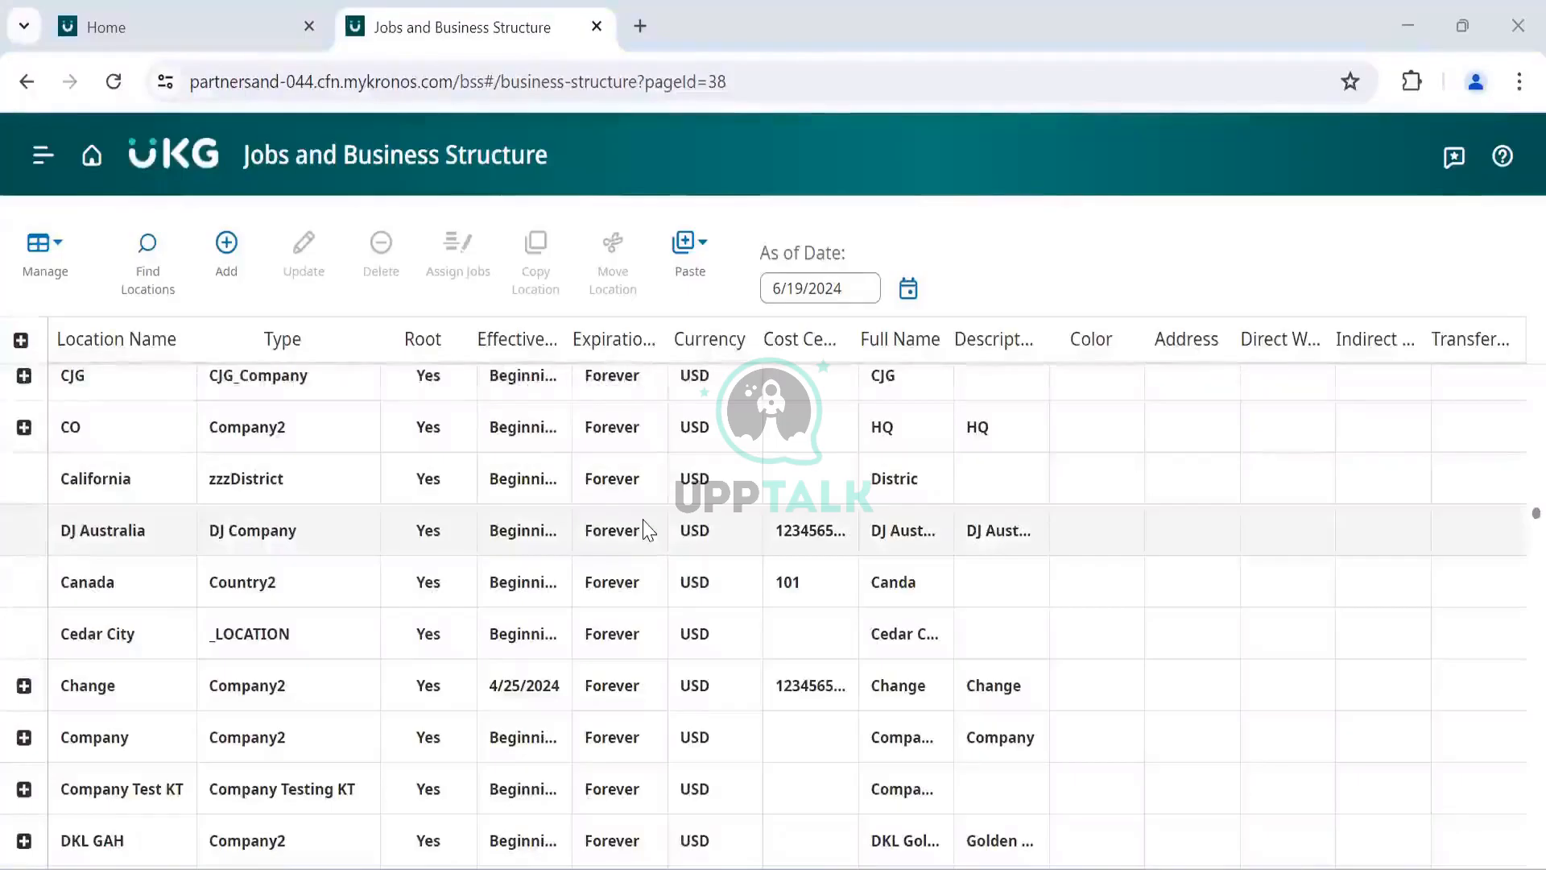
click(148, 534)
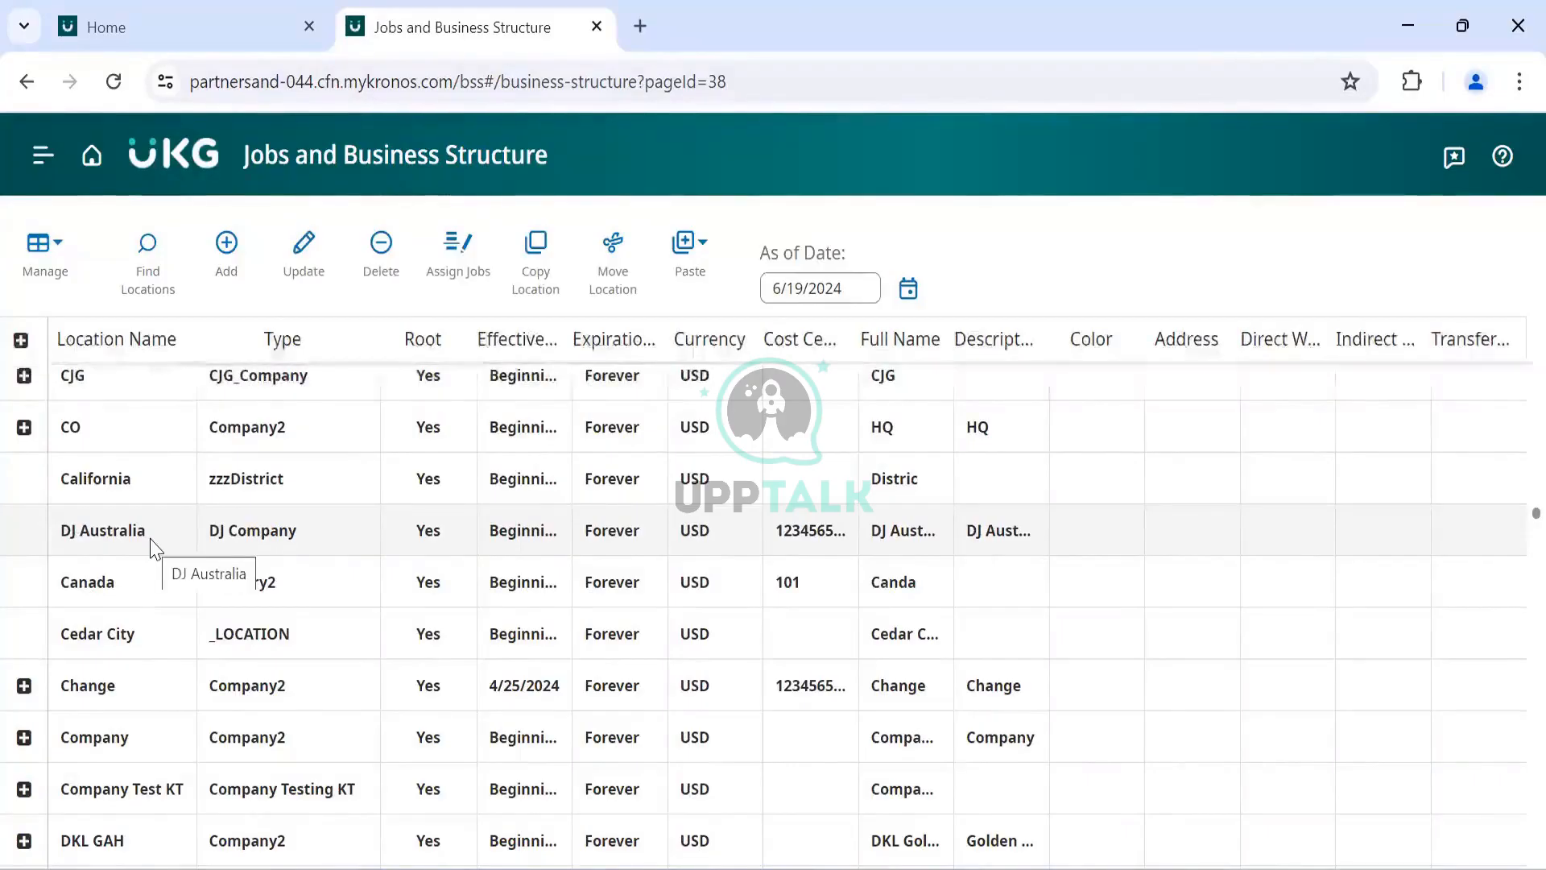
click(301, 258)
double_click(1244, 418)
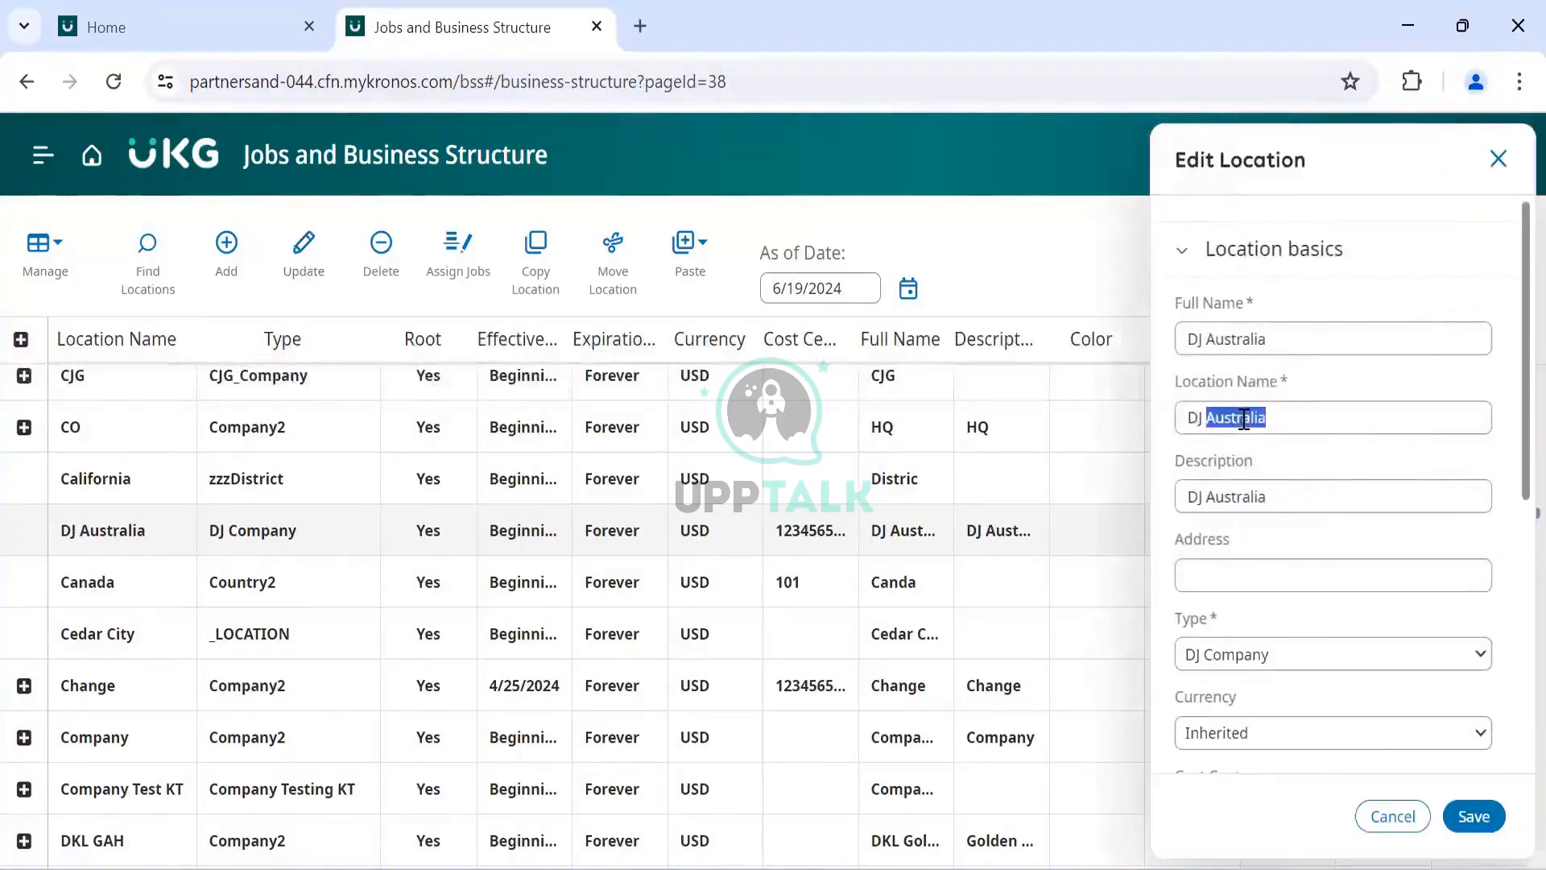
key(BackSpace)
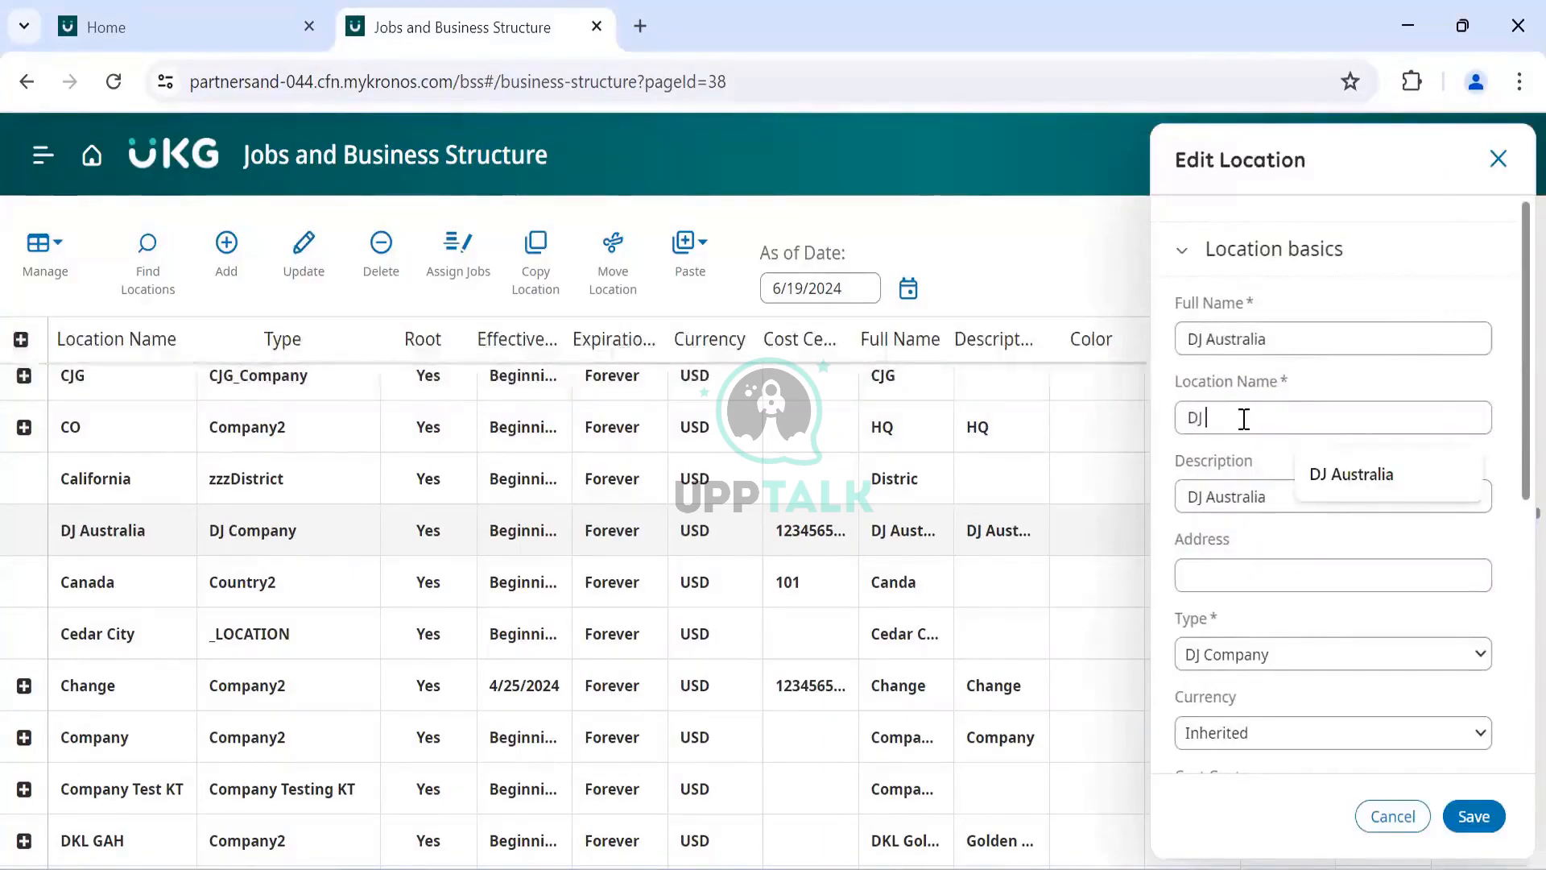
text(ABC Company)
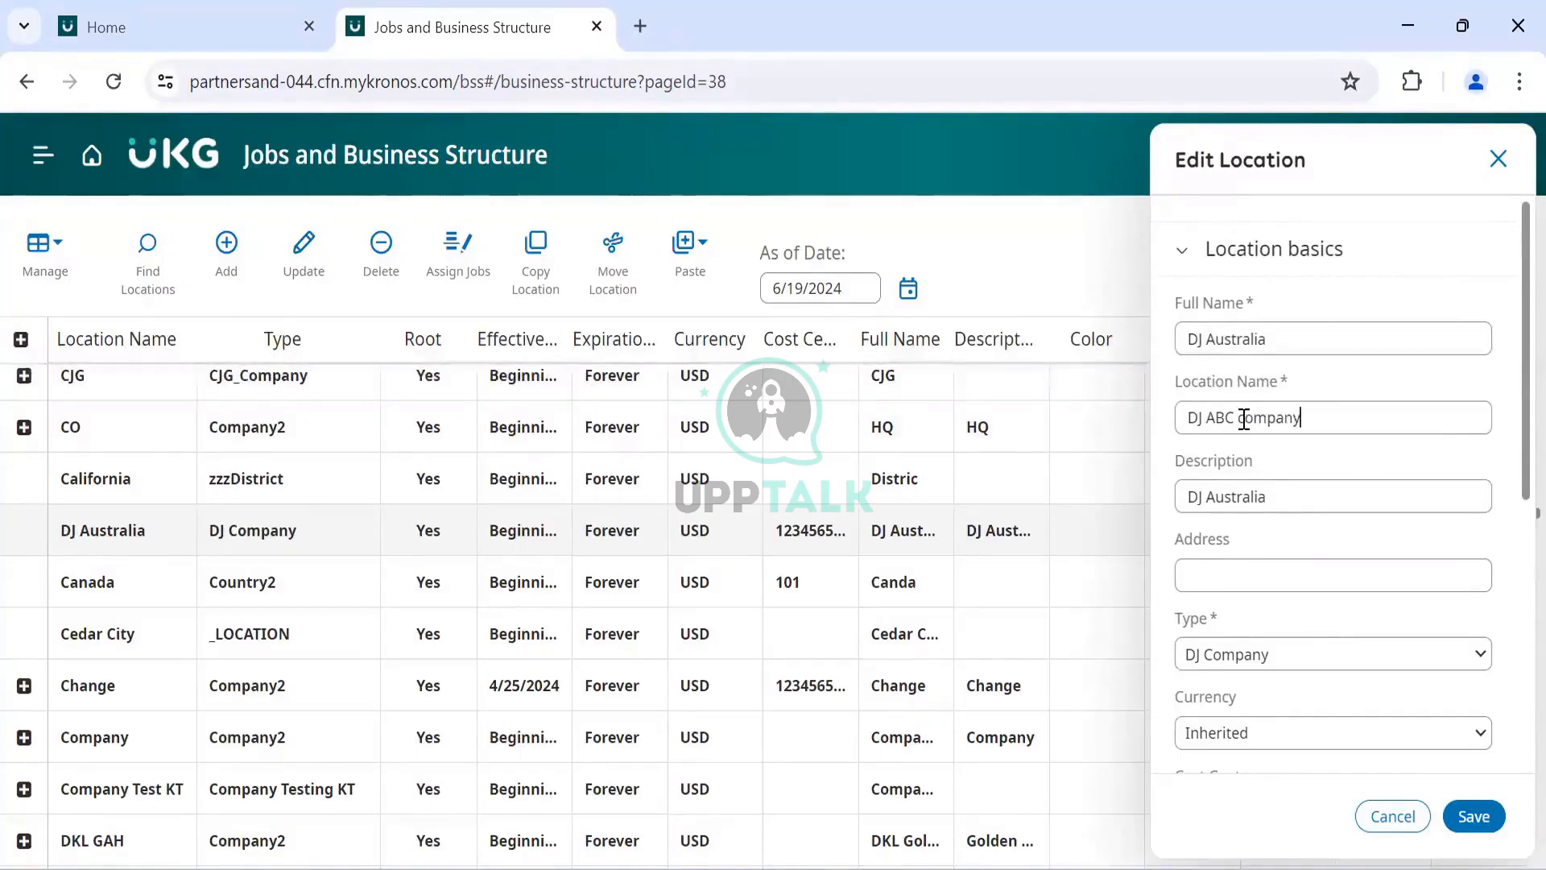
Step: Copy DJ ABC company into the location's Full Name and Description, and save the edited location
triple_click(1244, 418)
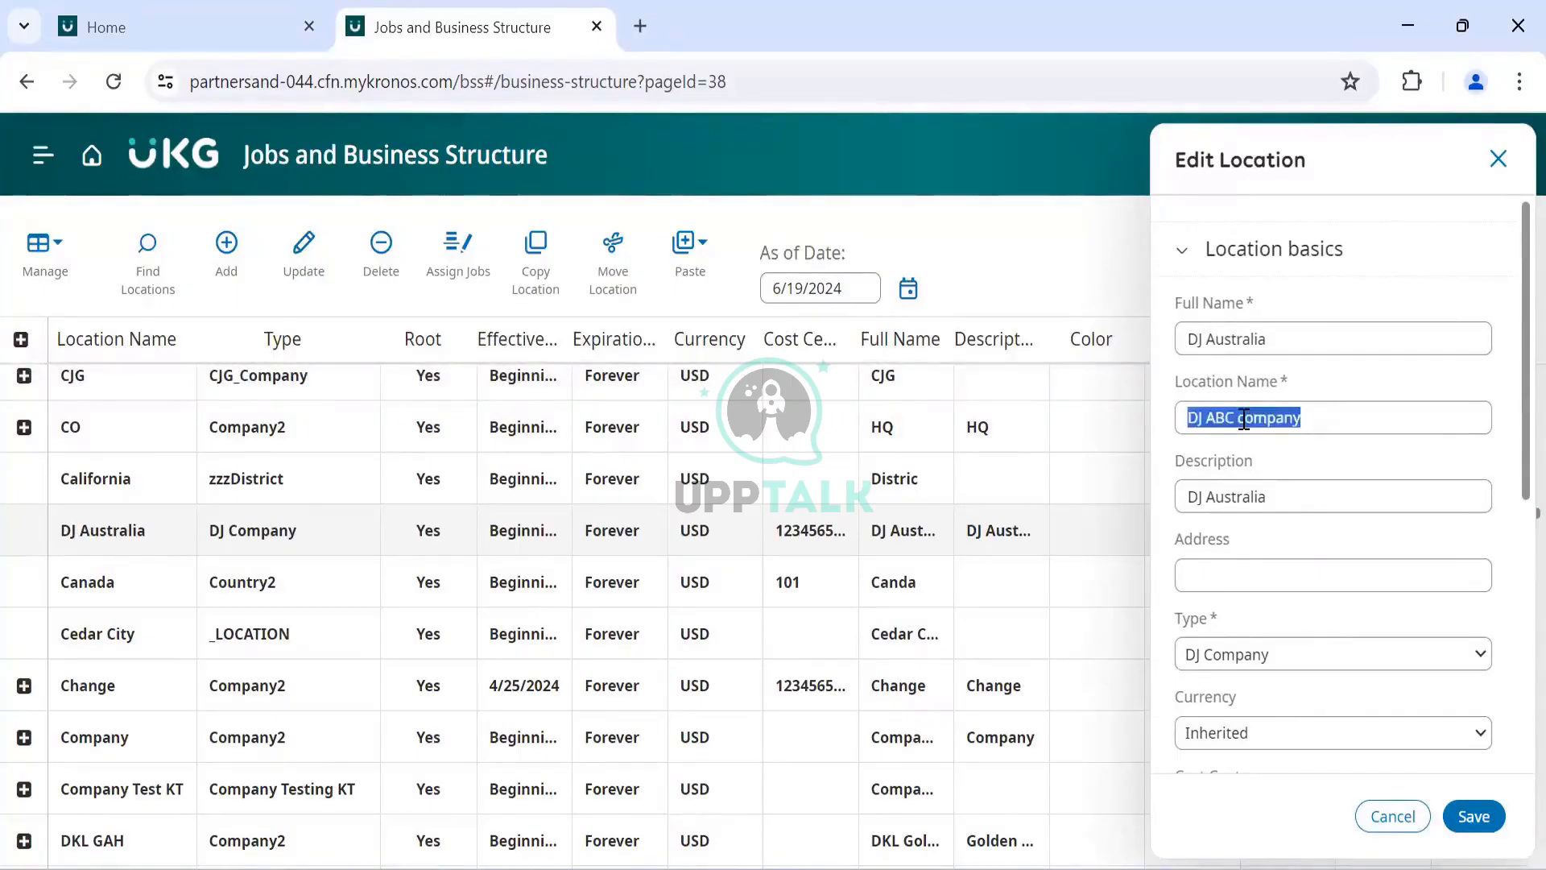
key(ctrl+c)
triple_click(1267, 339)
key(ctrl+v)
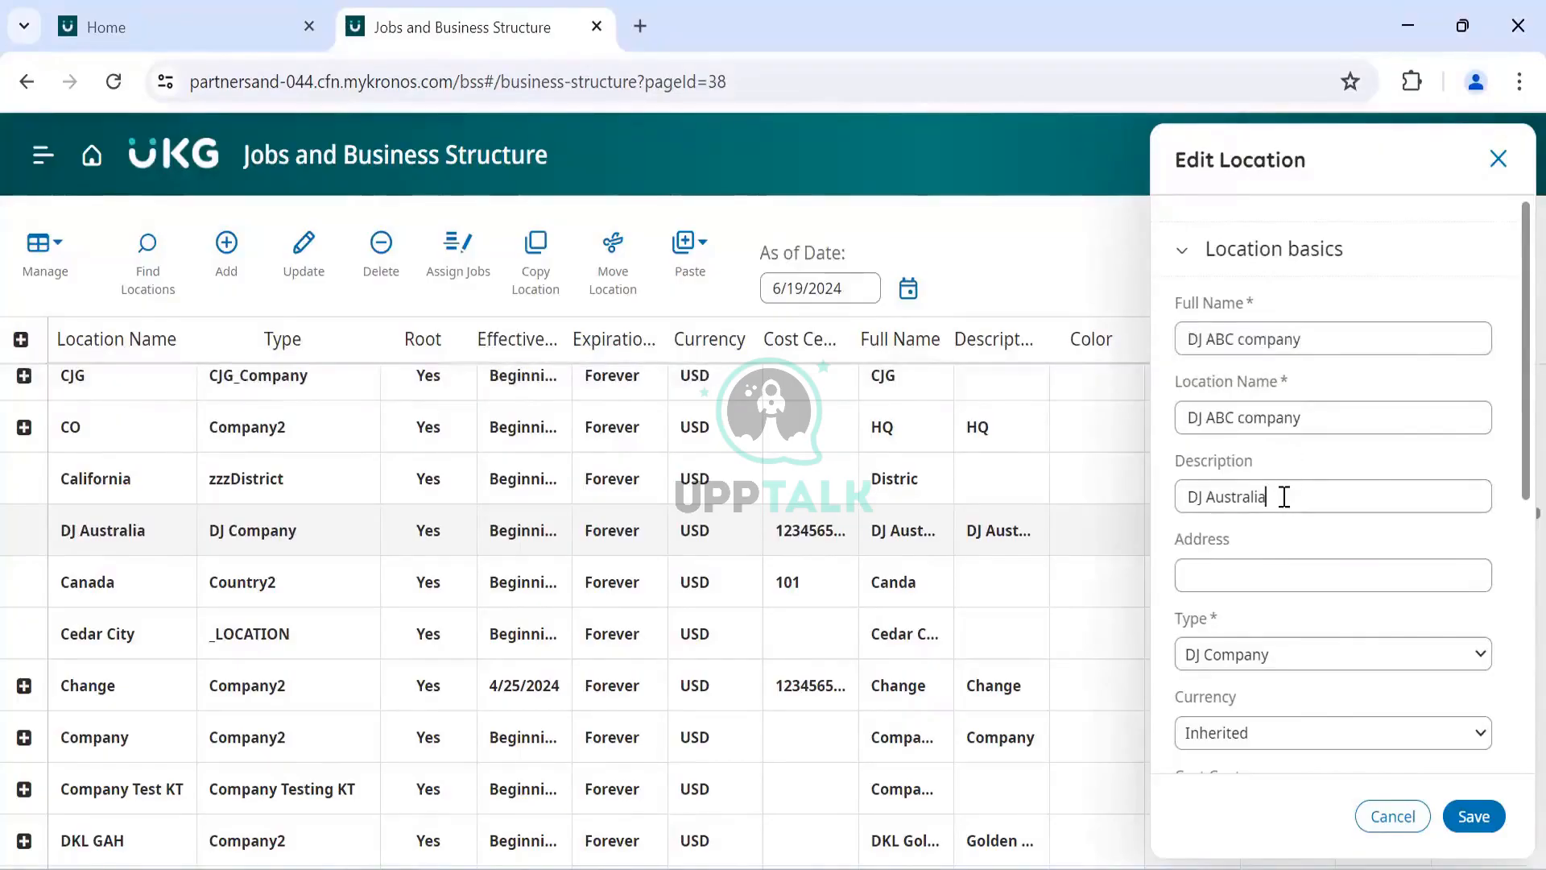
triple_click(1284, 496)
key(ctrl+v)
scroll(1321, 570, down, 5)
scroll(1321, 570, up, 2)
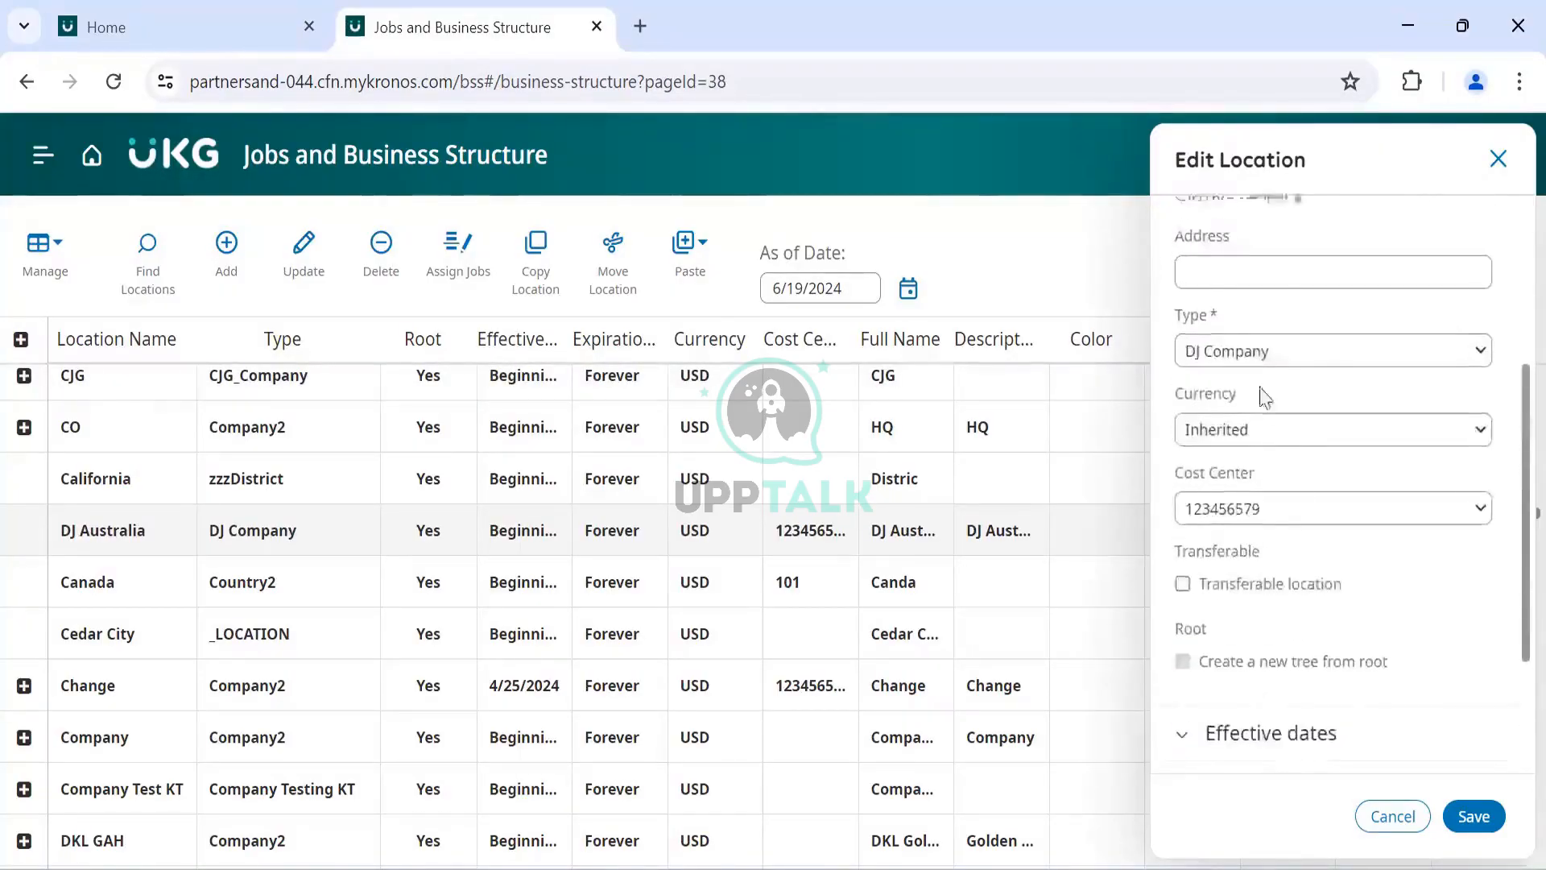
scroll(1356, 638, down, 3)
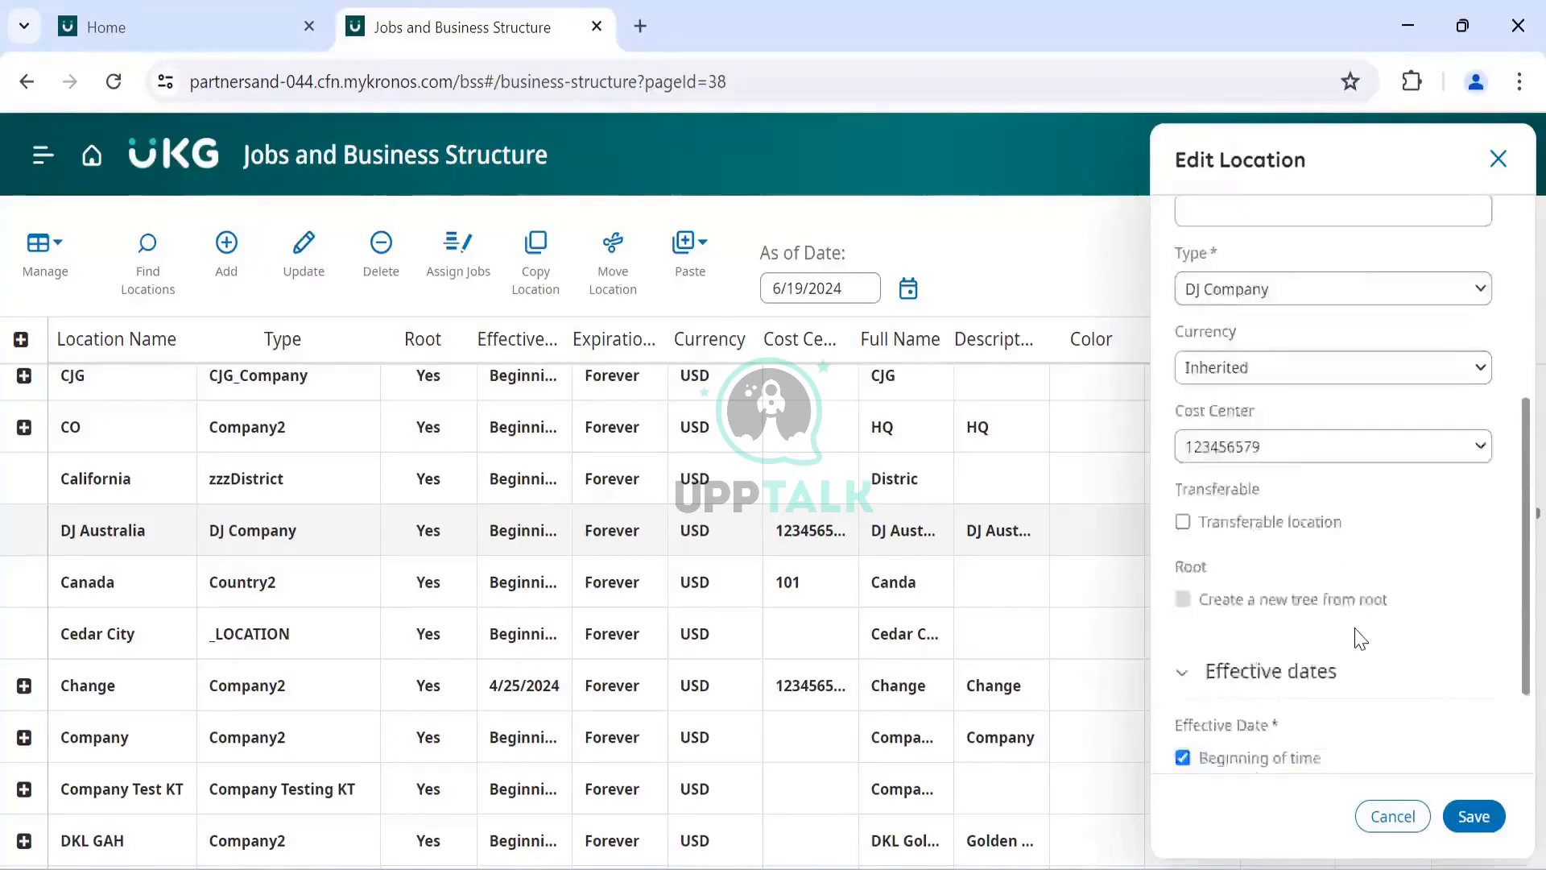
click(1473, 815)
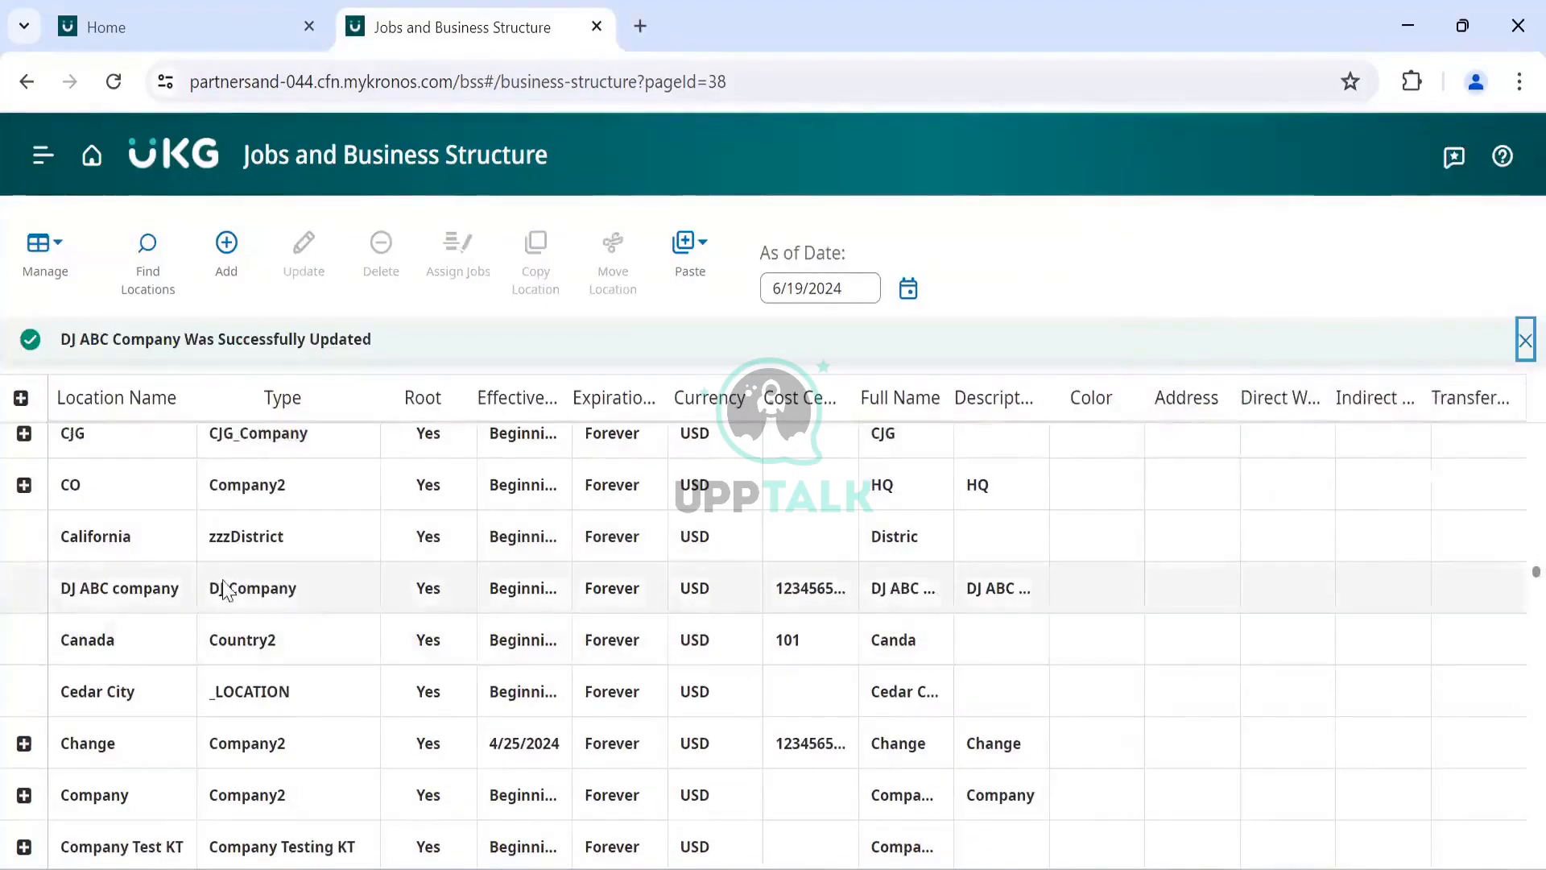
Step: Start a new location under DJ ABC company with the Full Name DJ Australia
click(172, 594)
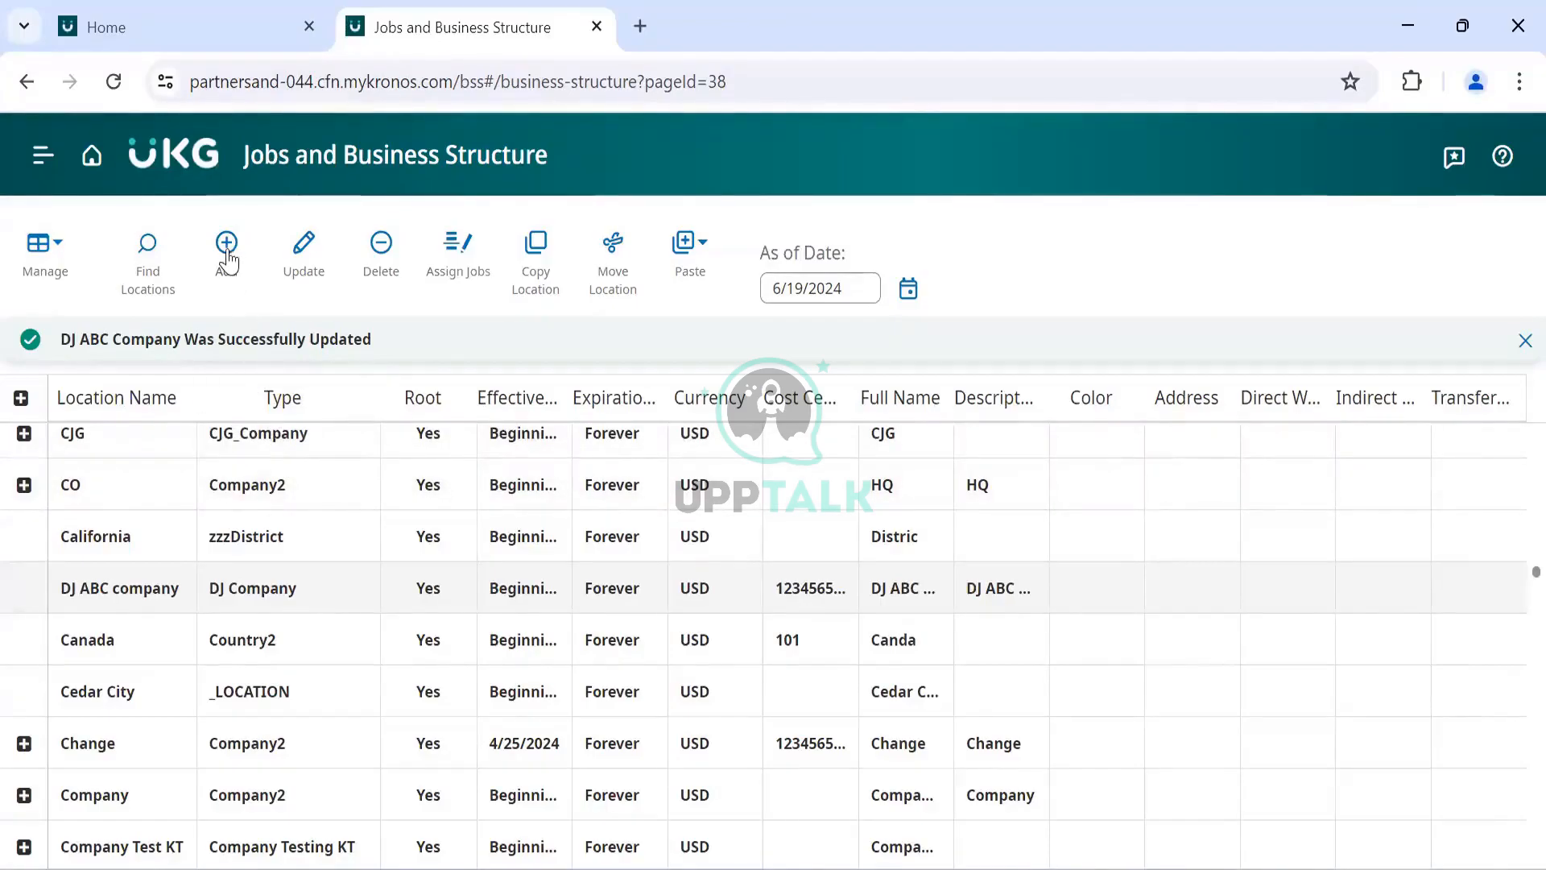
click(152, 593)
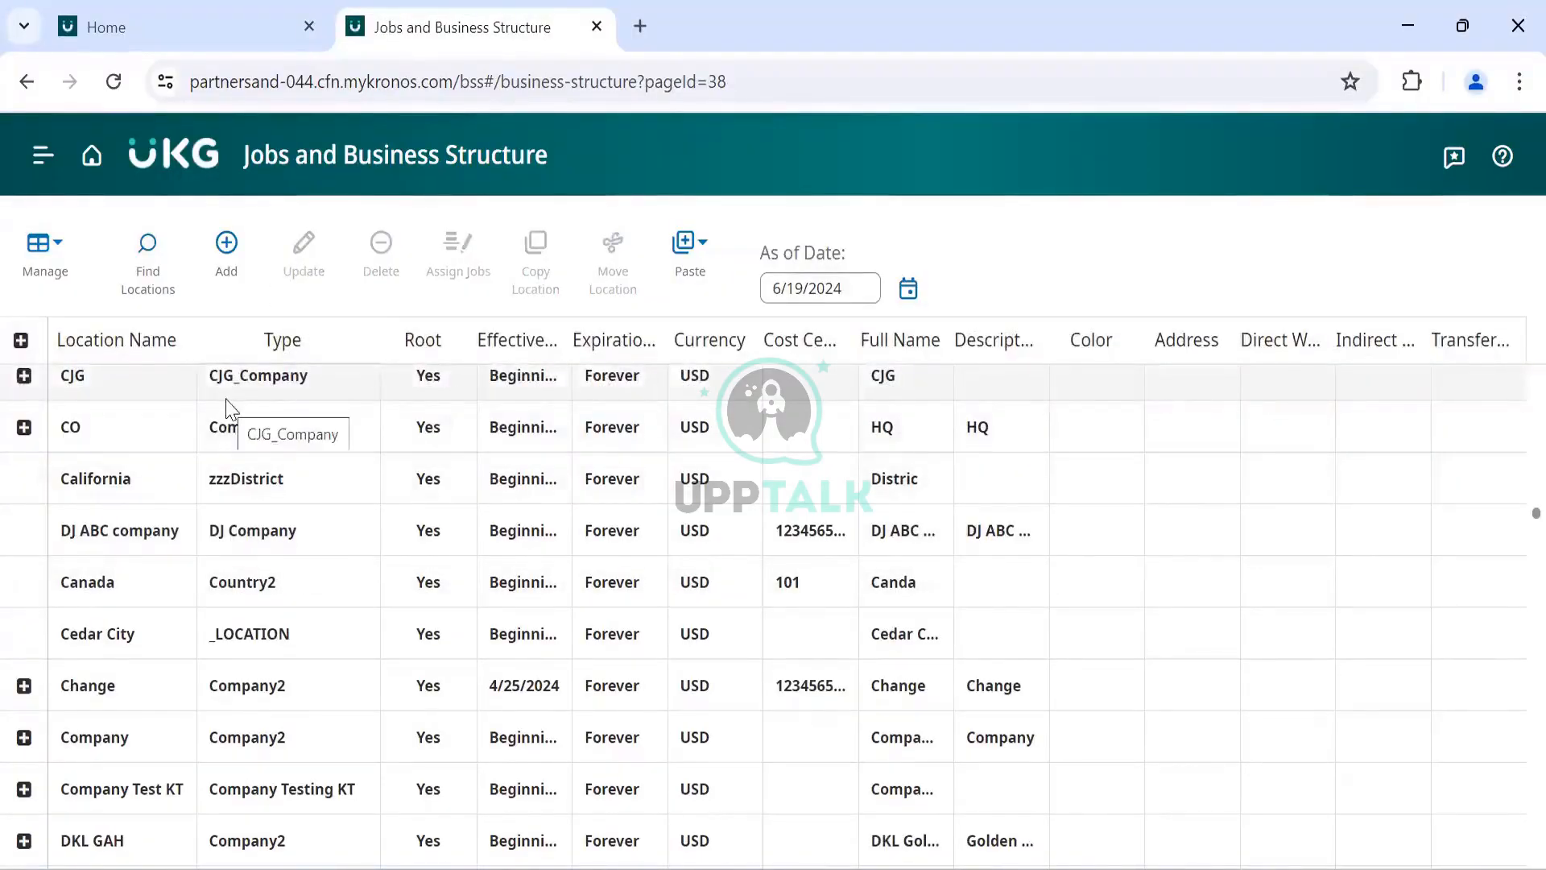
click(165, 547)
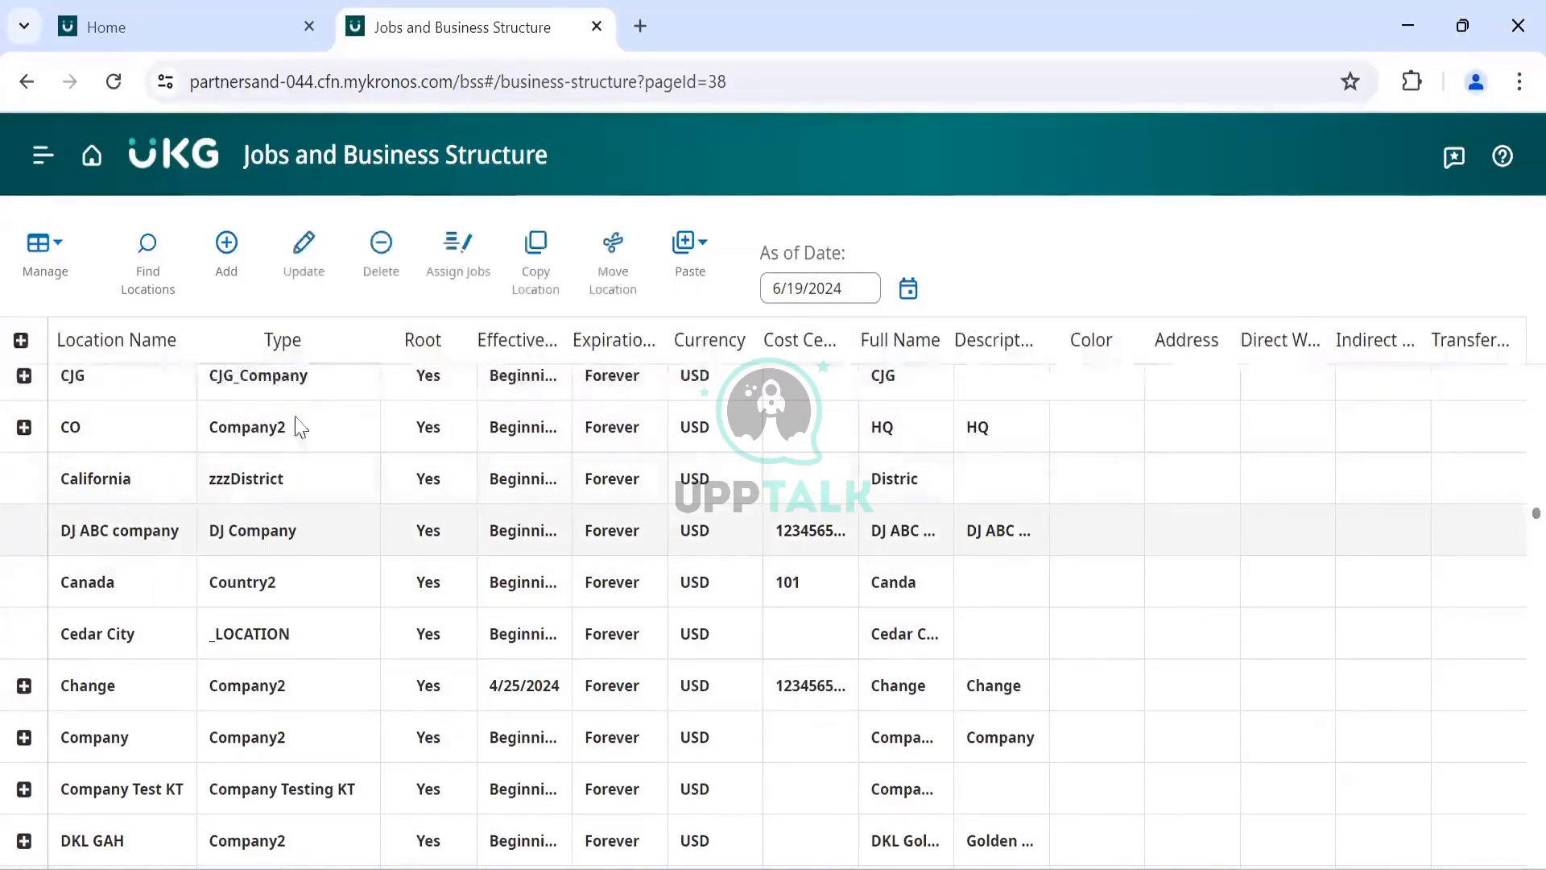
click(220, 262)
click(1264, 341)
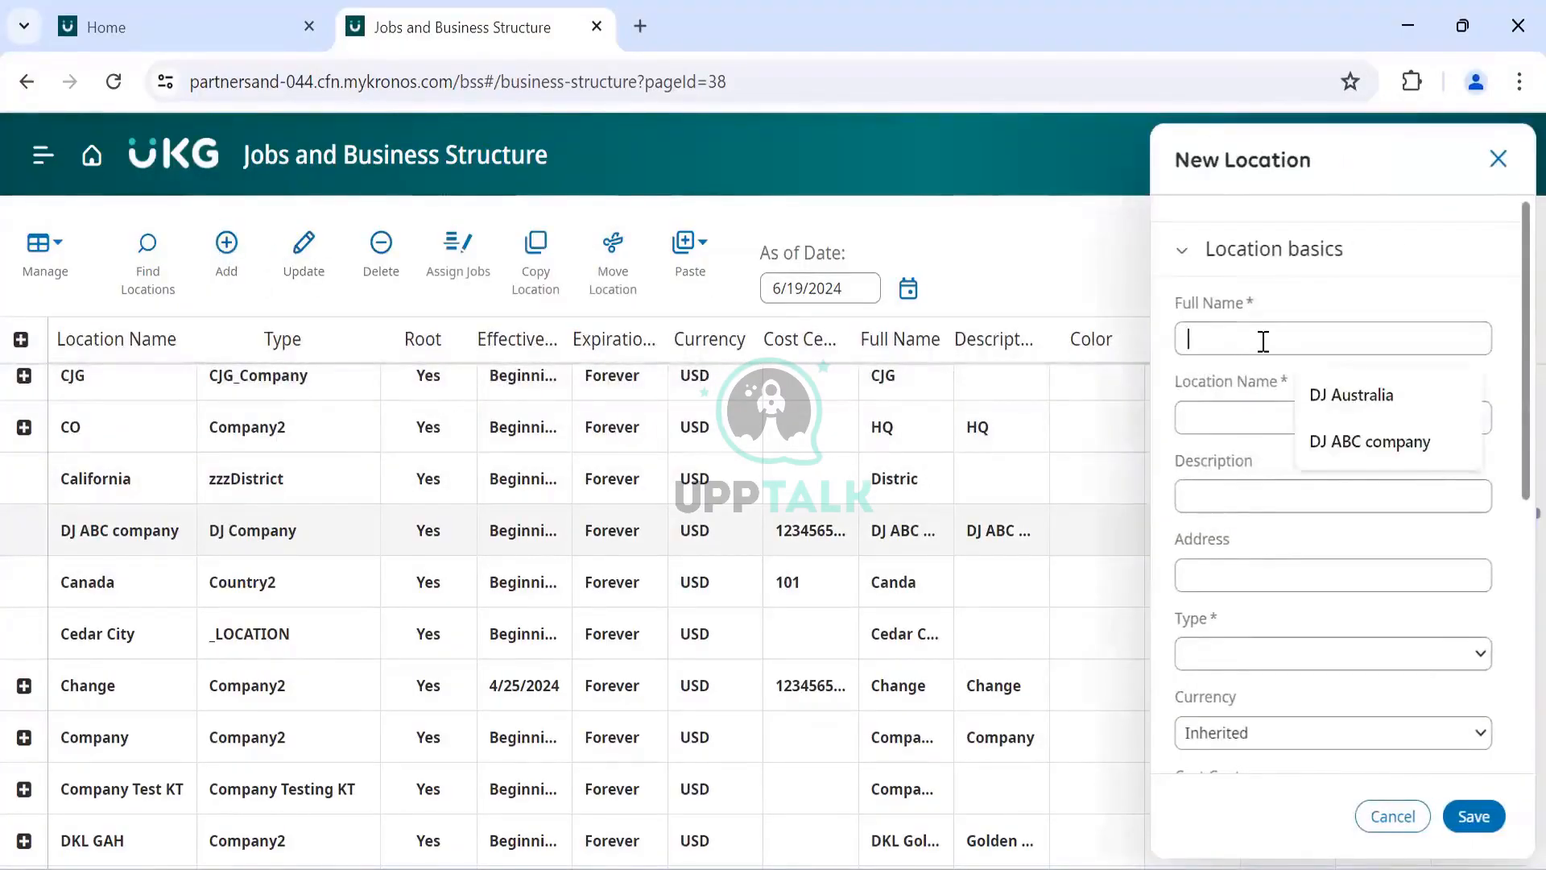
text(DJ Australia)
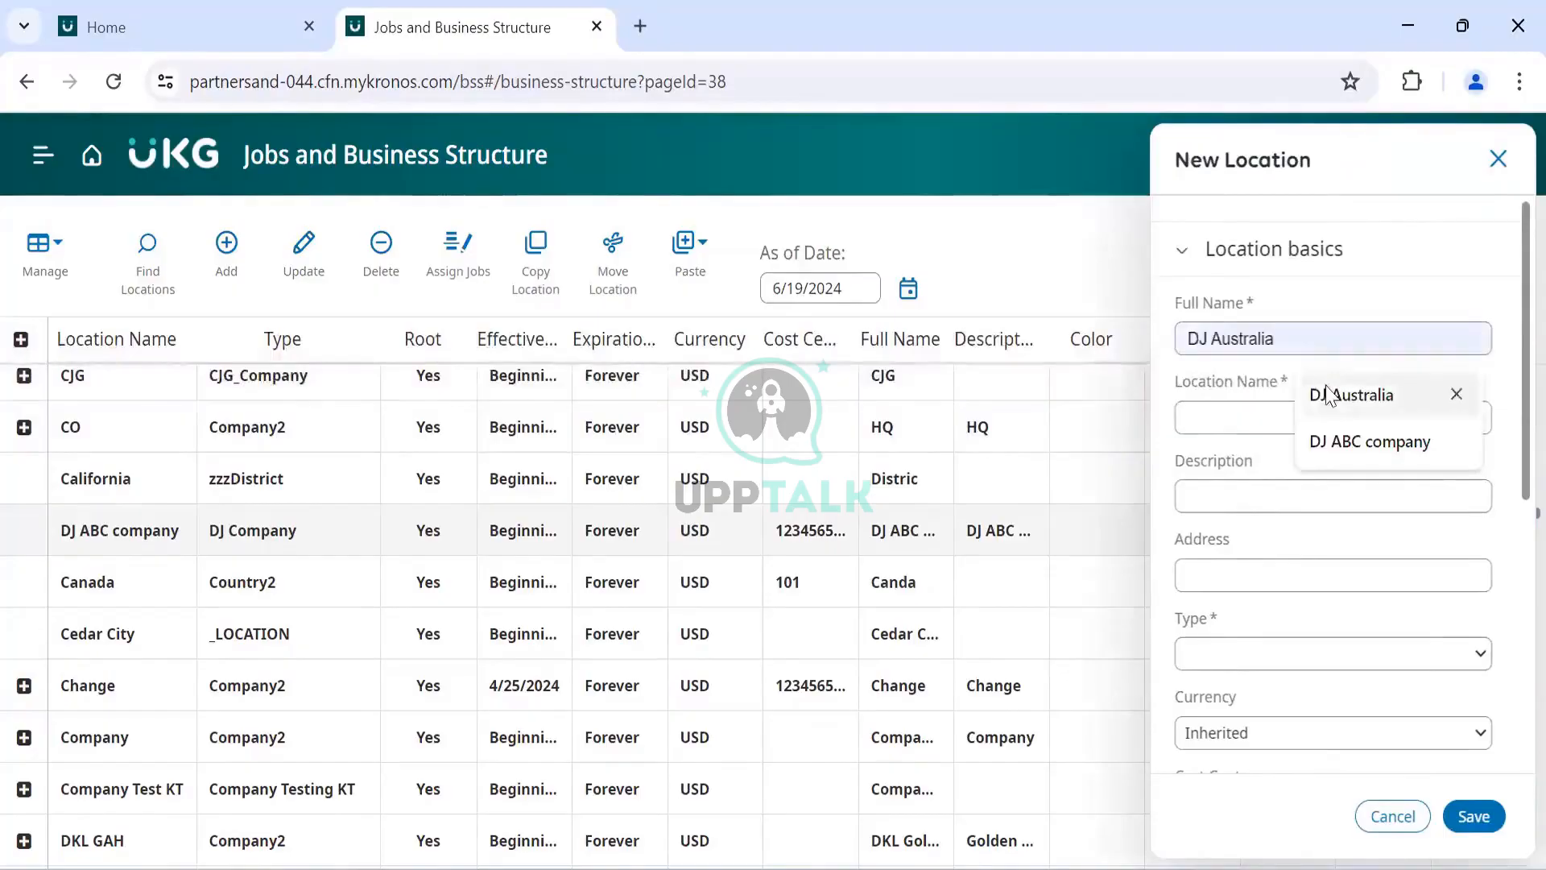
click(1318, 394)
Step: Copy the full name DJ Australia into the new location's Location Name and Description
key(ctrl+a)
key(ctrl+c)
click(1276, 405)
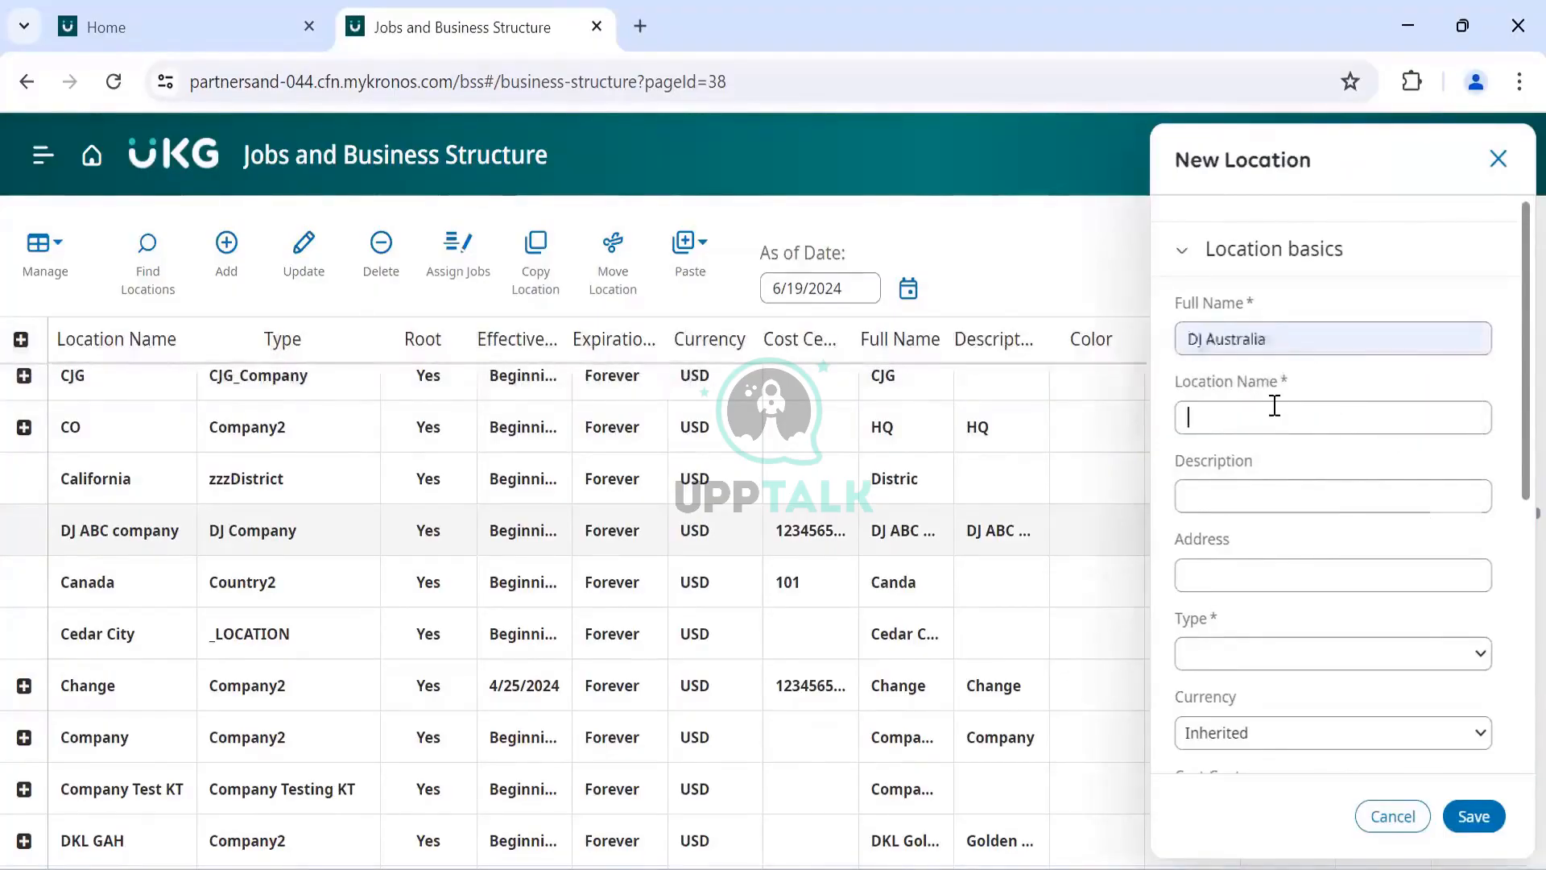
key(ctrl+v)
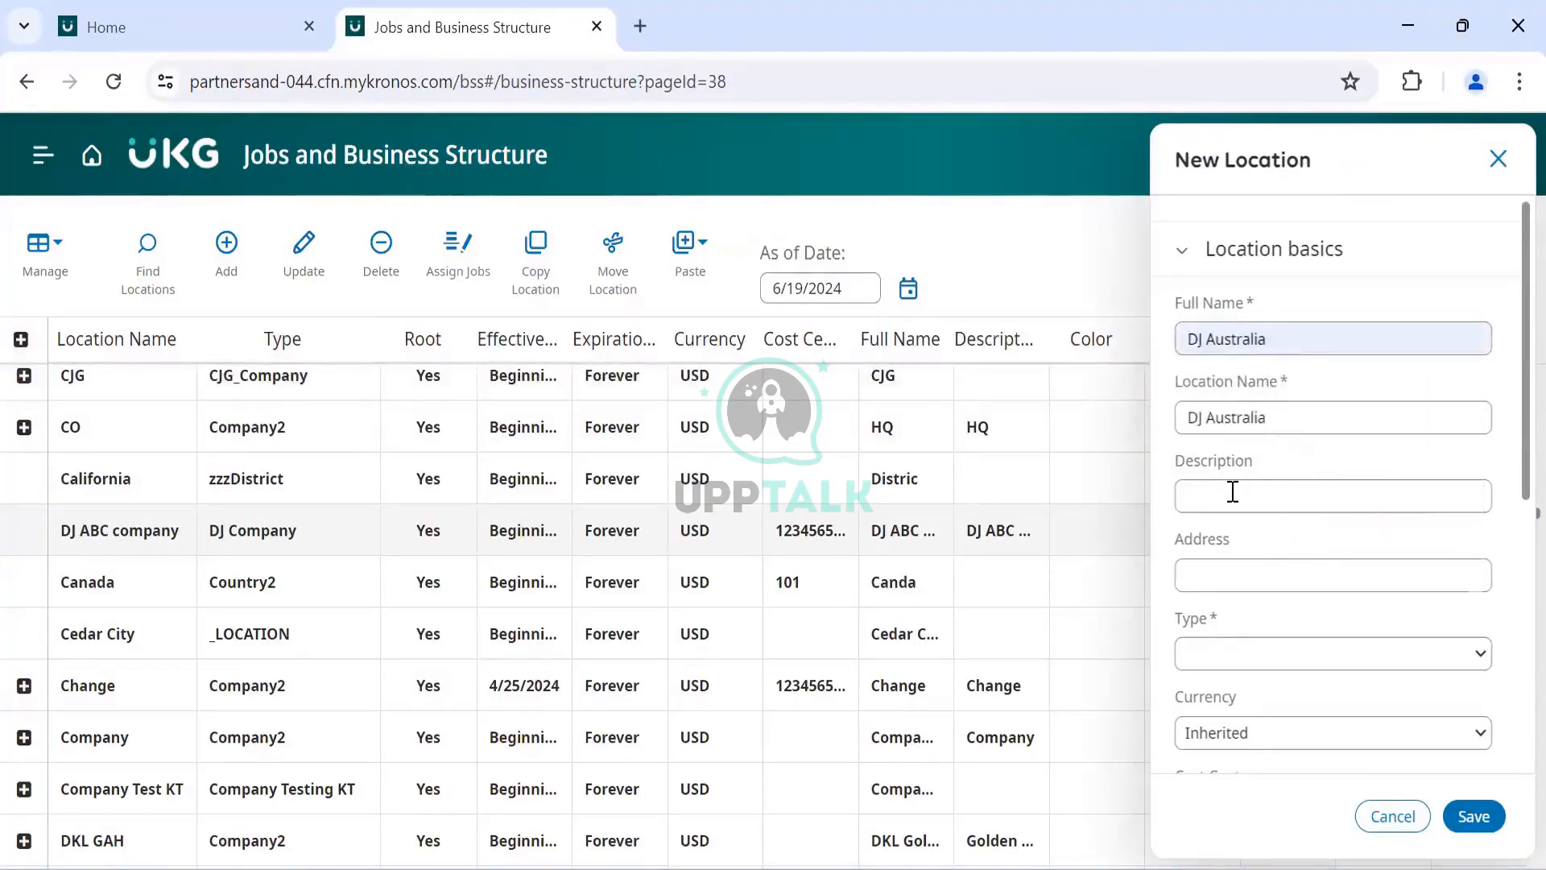
click(1232, 491)
key(ctrl+v)
Step: Set the new DJ Australia location's Type to DJ Country
scroll(1294, 539, down, 2)
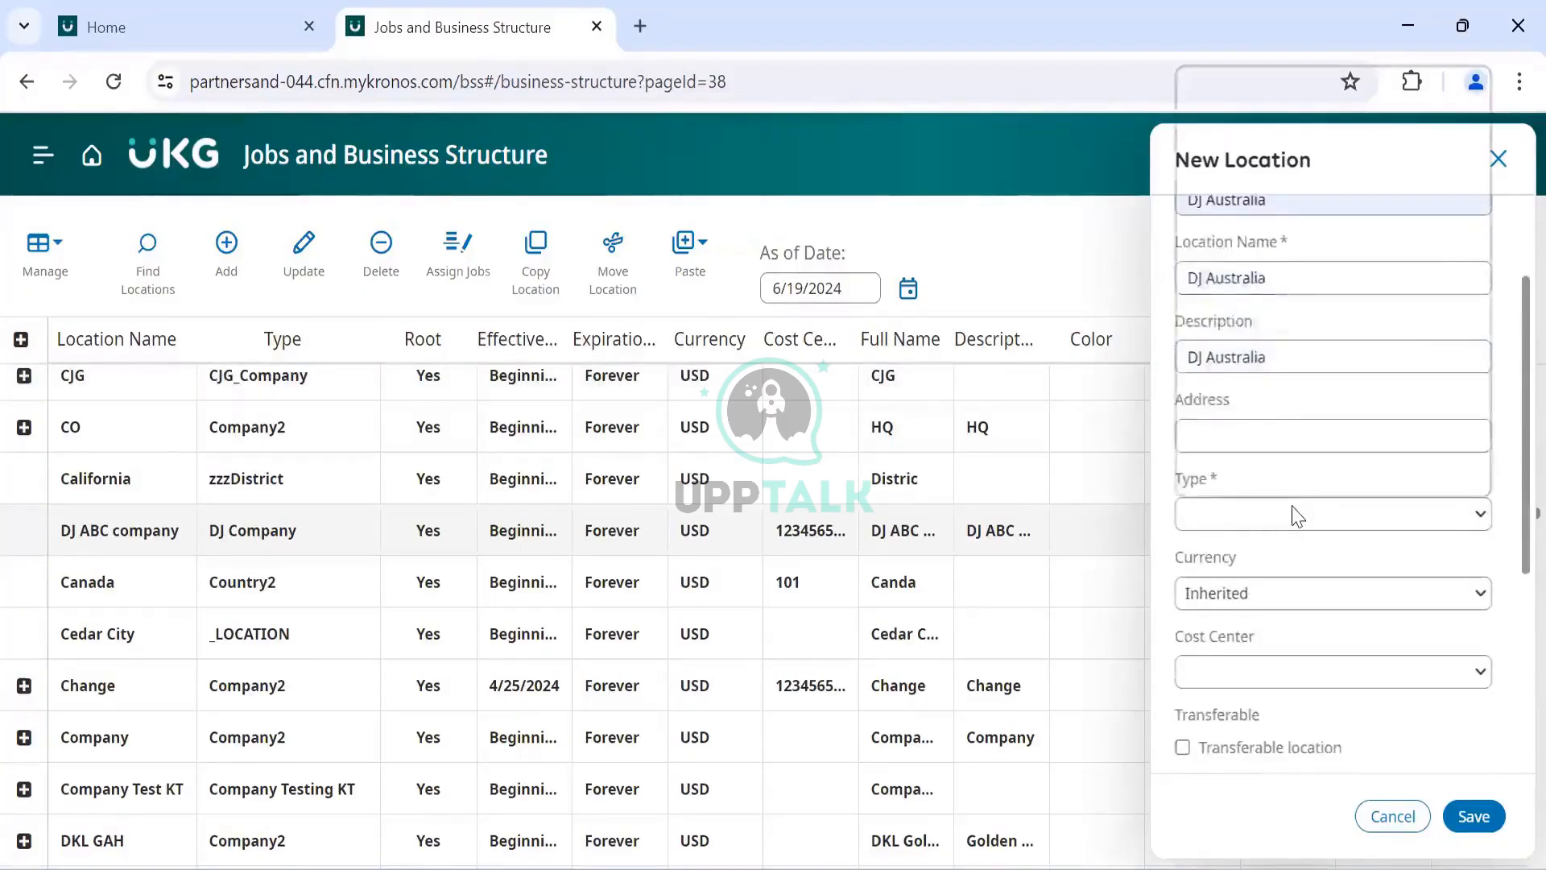
click(1297, 516)
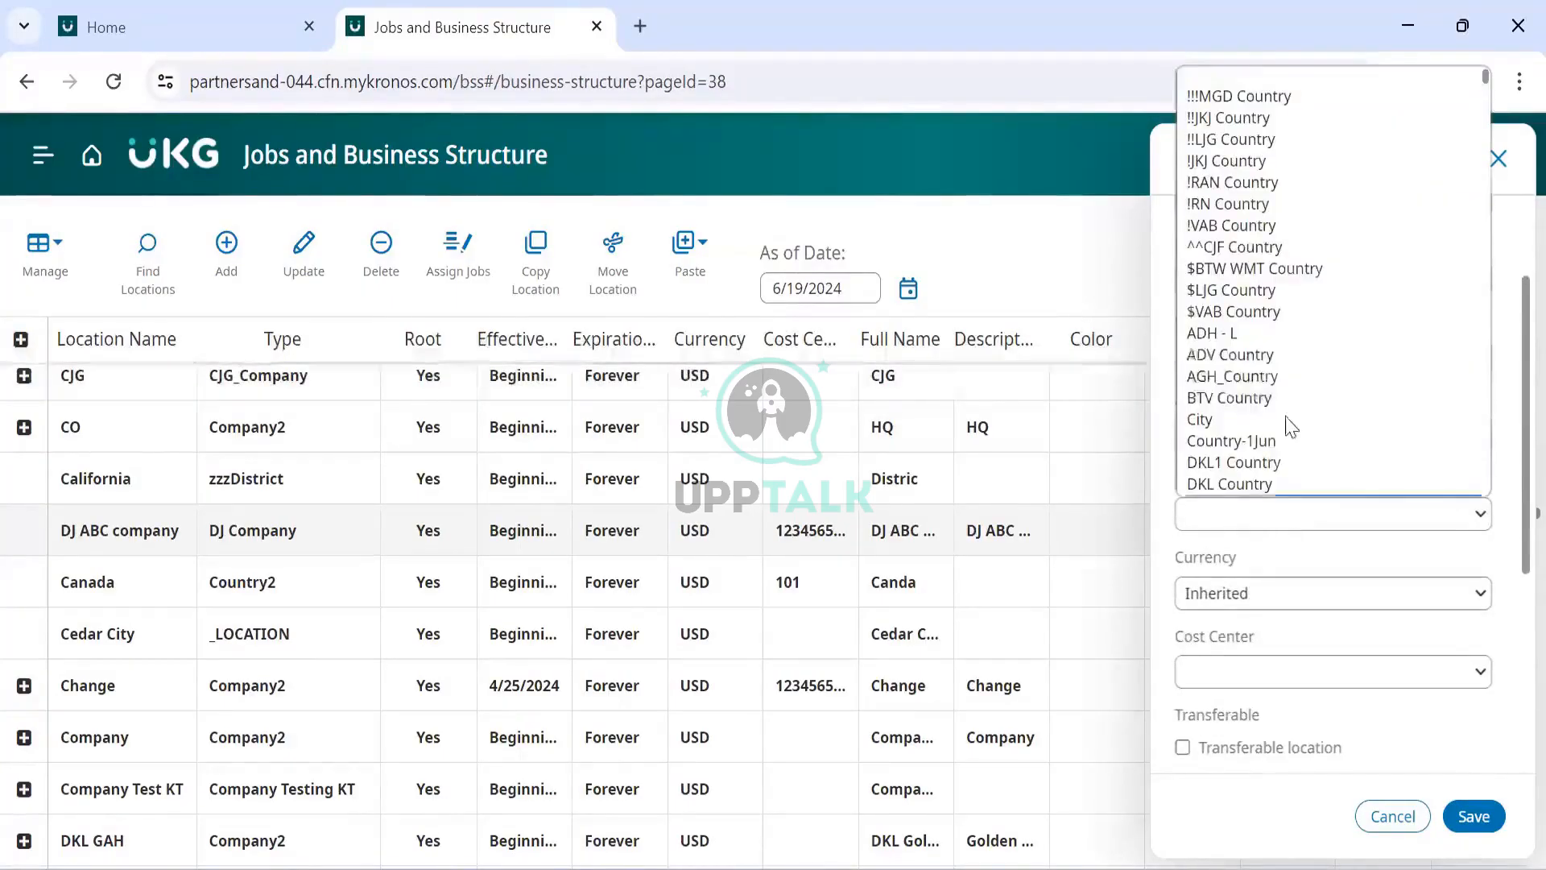
scroll(1287, 421, down, 3)
scroll(1267, 402, down, 2)
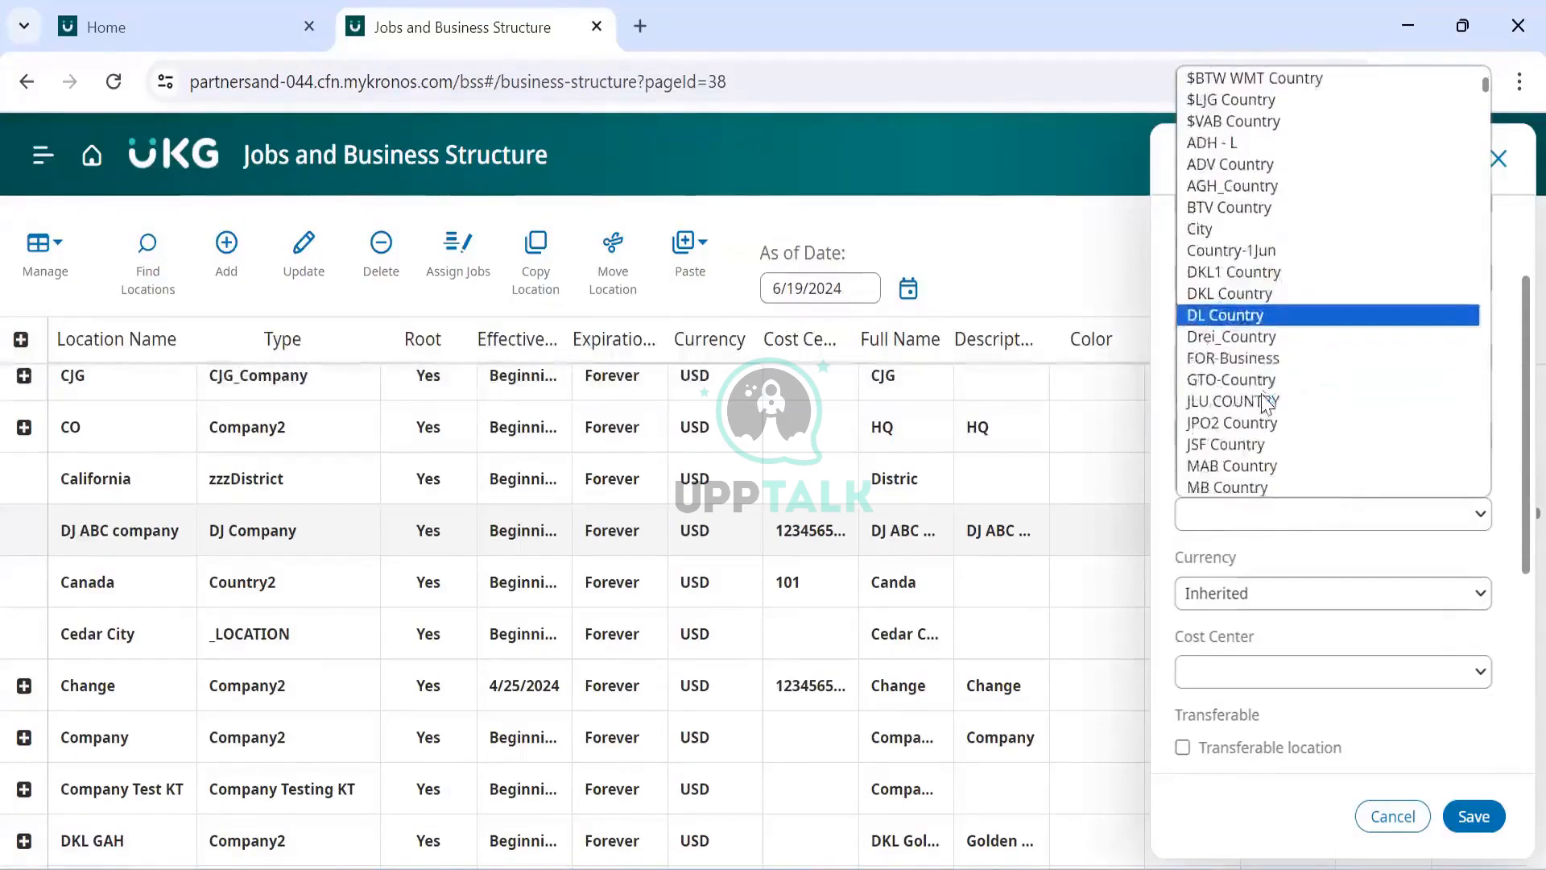
scroll(1269, 403, up, 1)
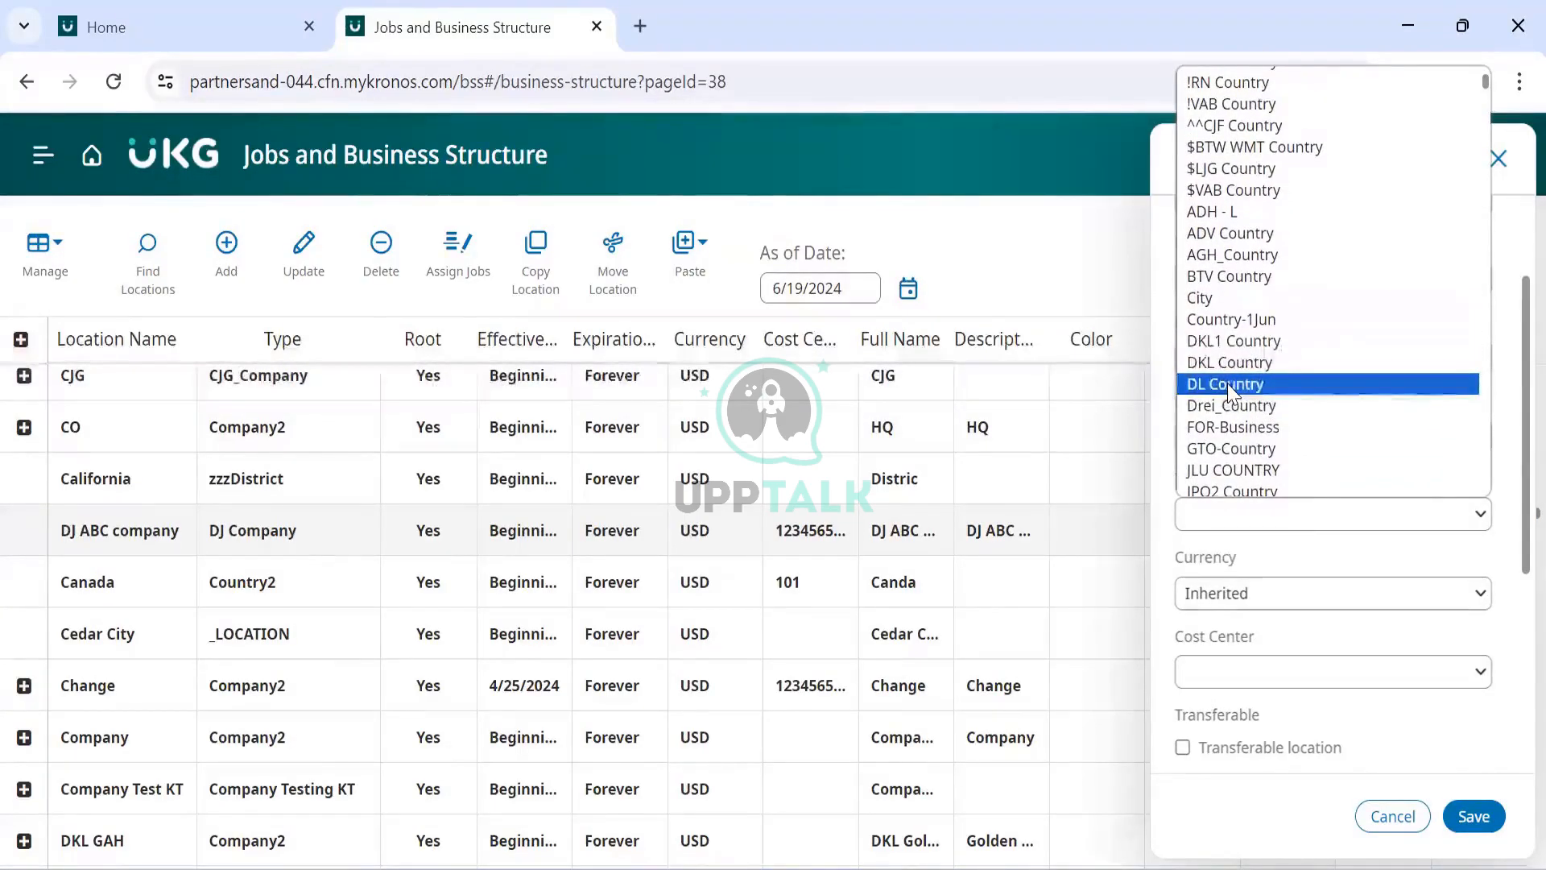
scroll(1227, 383, down, 5)
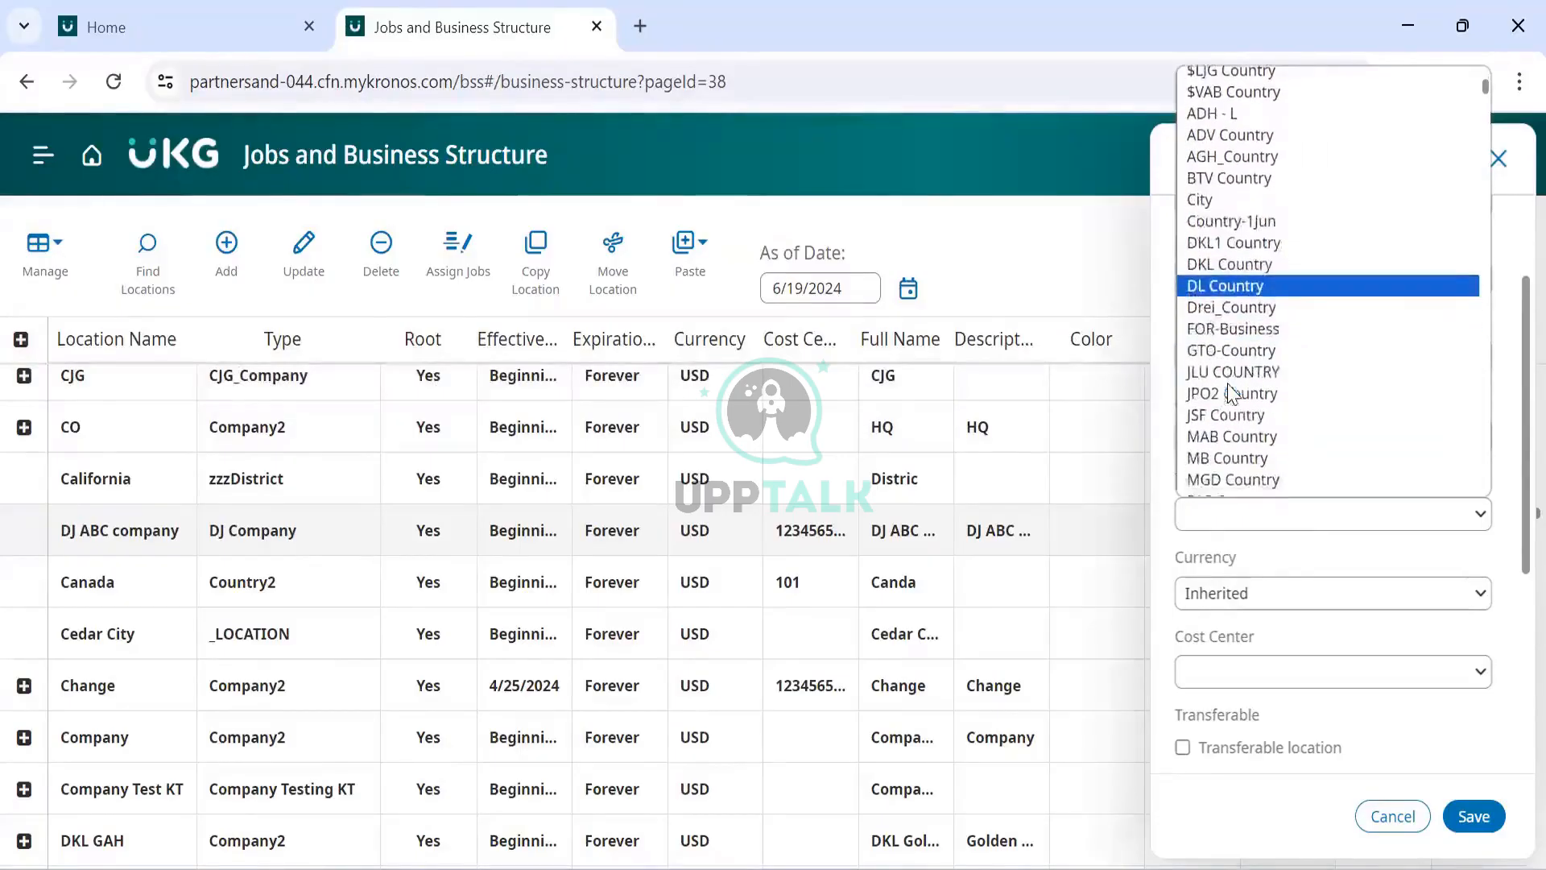
scroll(1230, 392, down, 8)
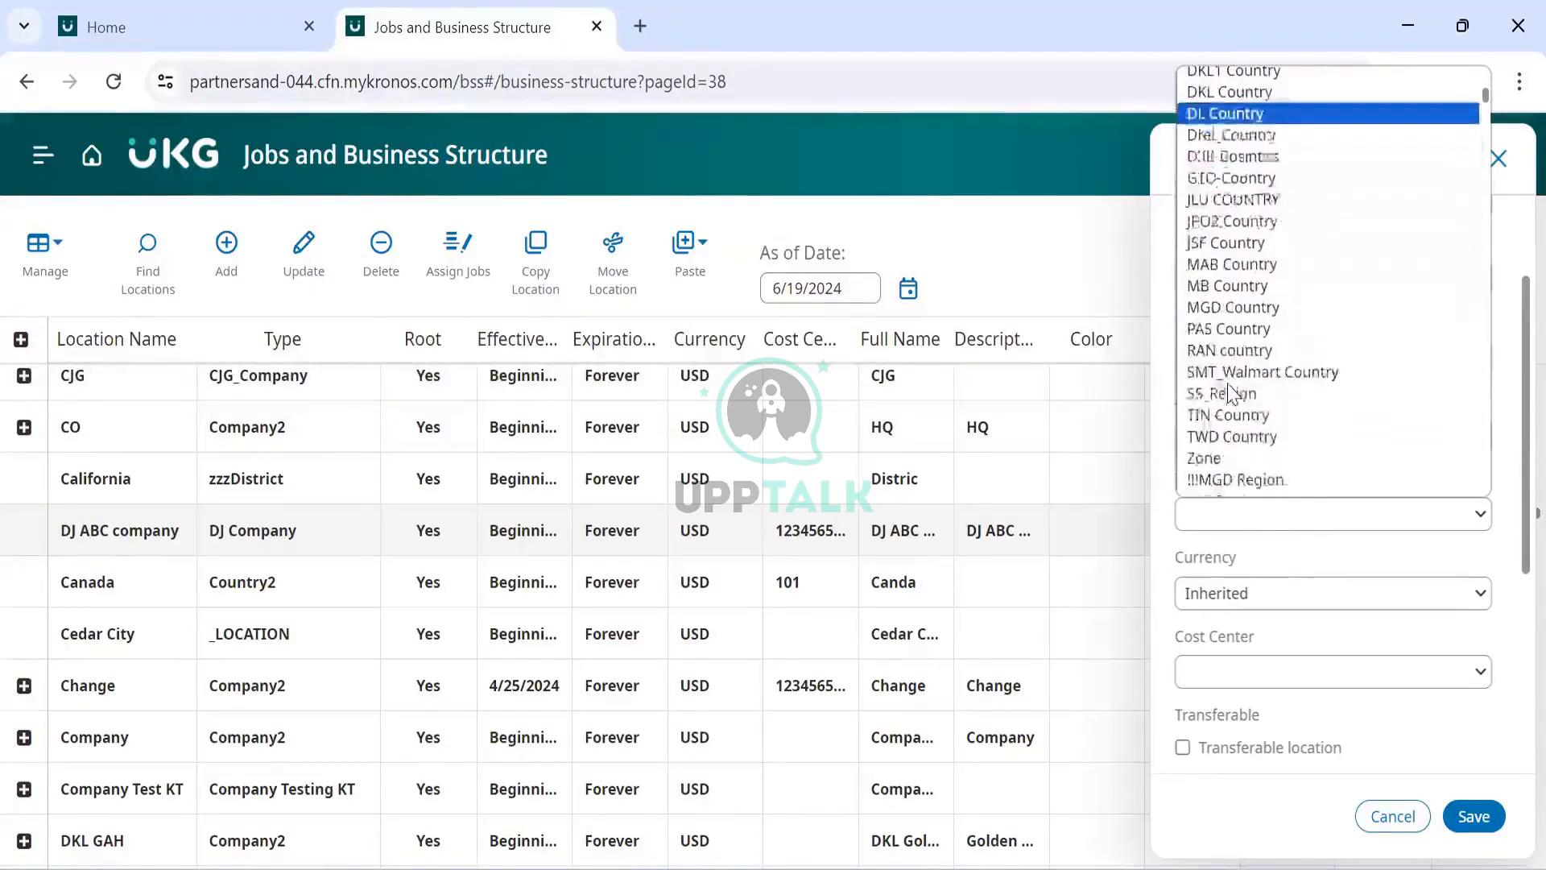
scroll(1229, 392, down, 7)
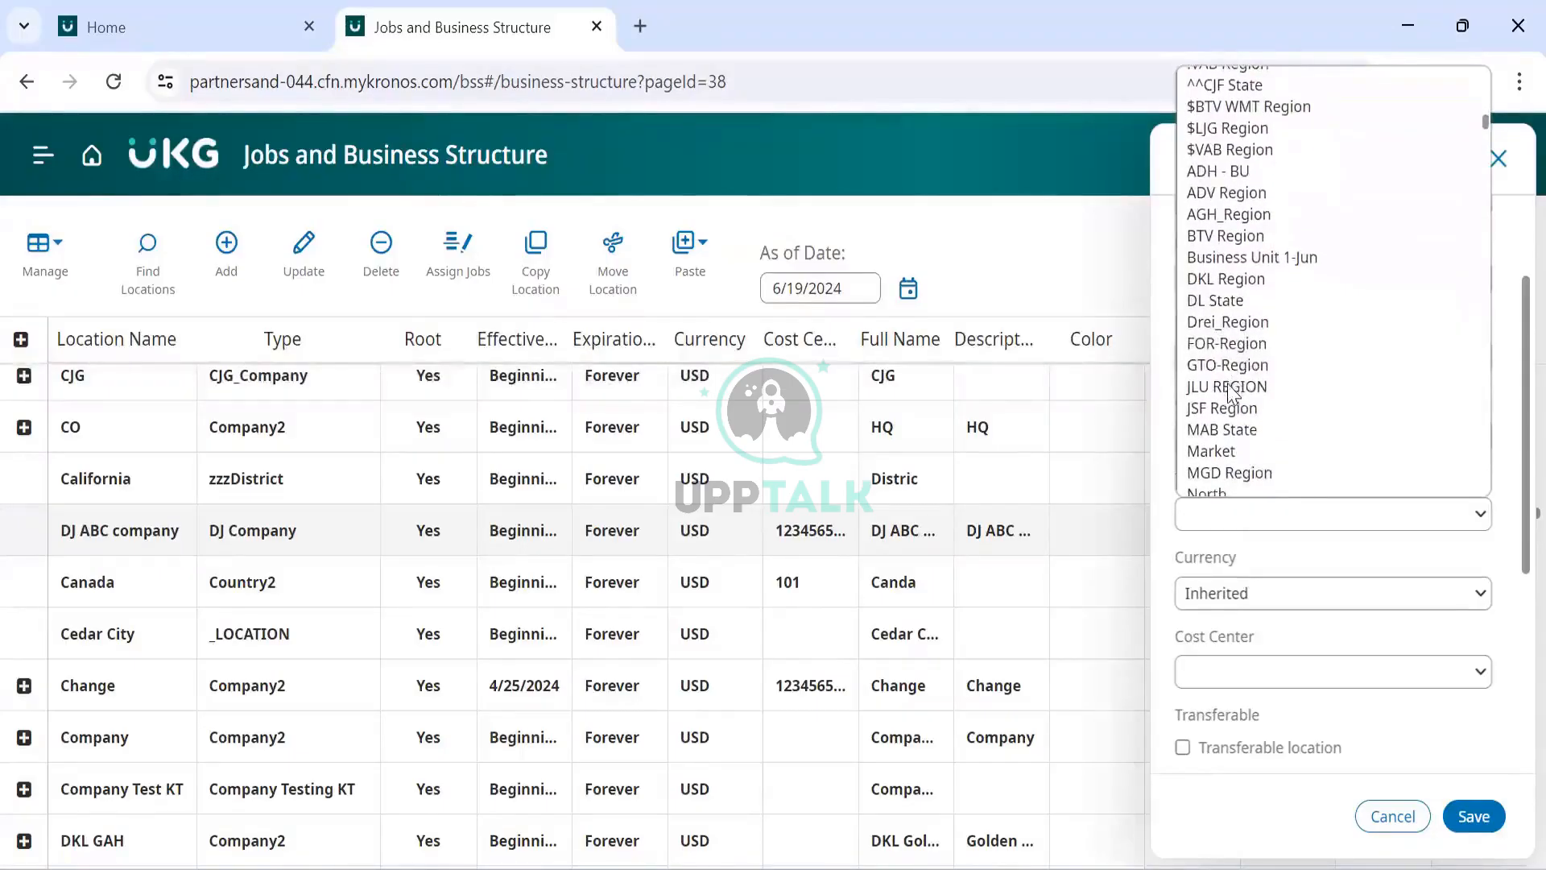
scroll(1230, 392, down, 10)
scroll(1230, 392, down, 9)
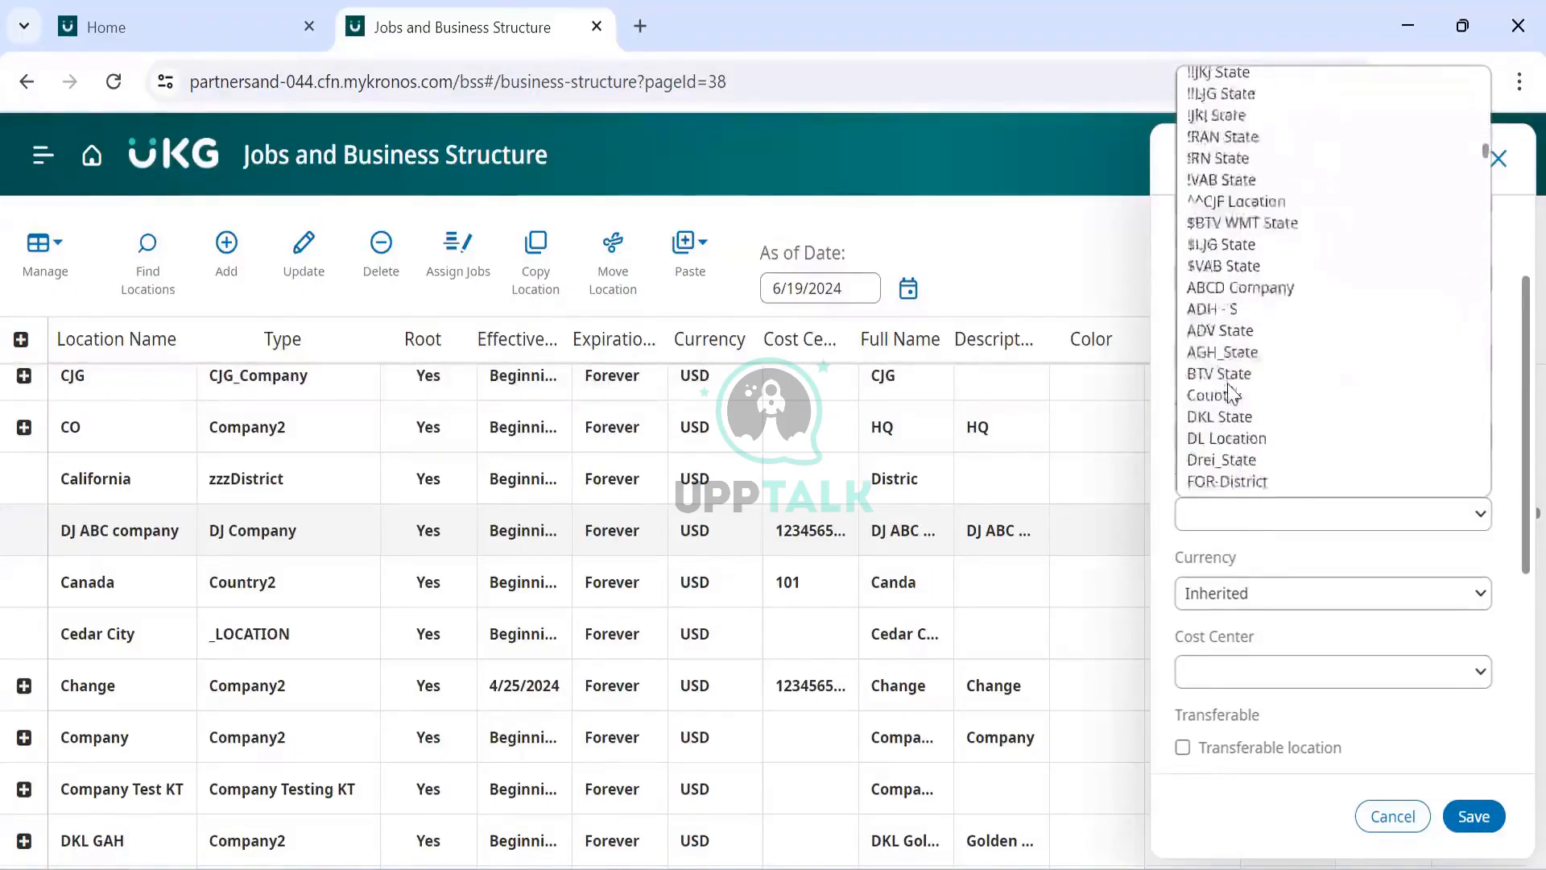
scroll(1230, 393, up, 2)
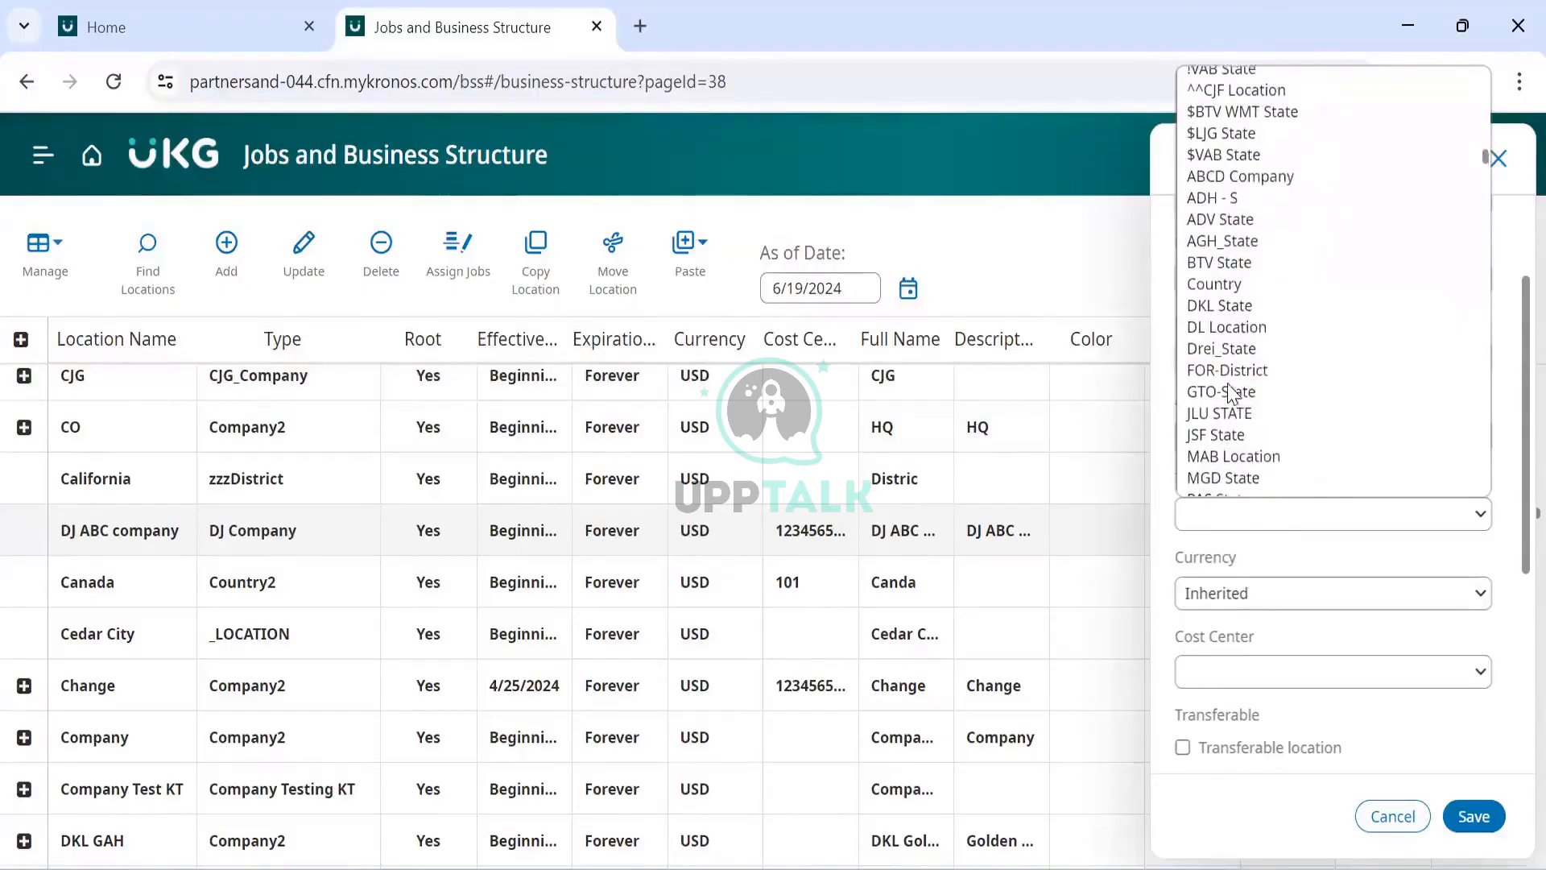
scroll(1230, 392, down, 7)
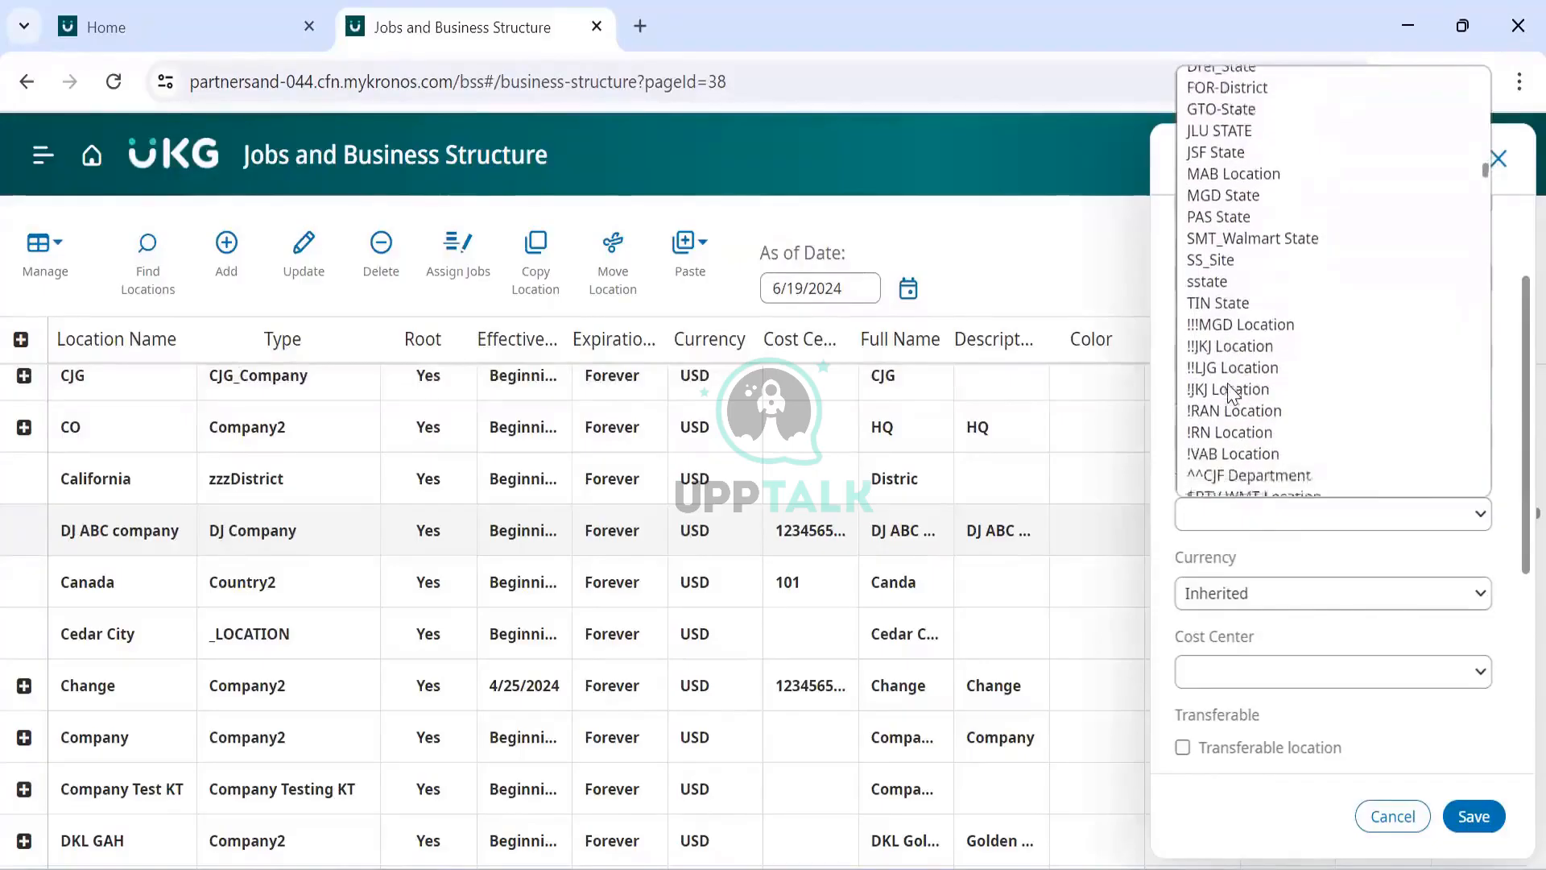
scroll(1229, 392, down, 2)
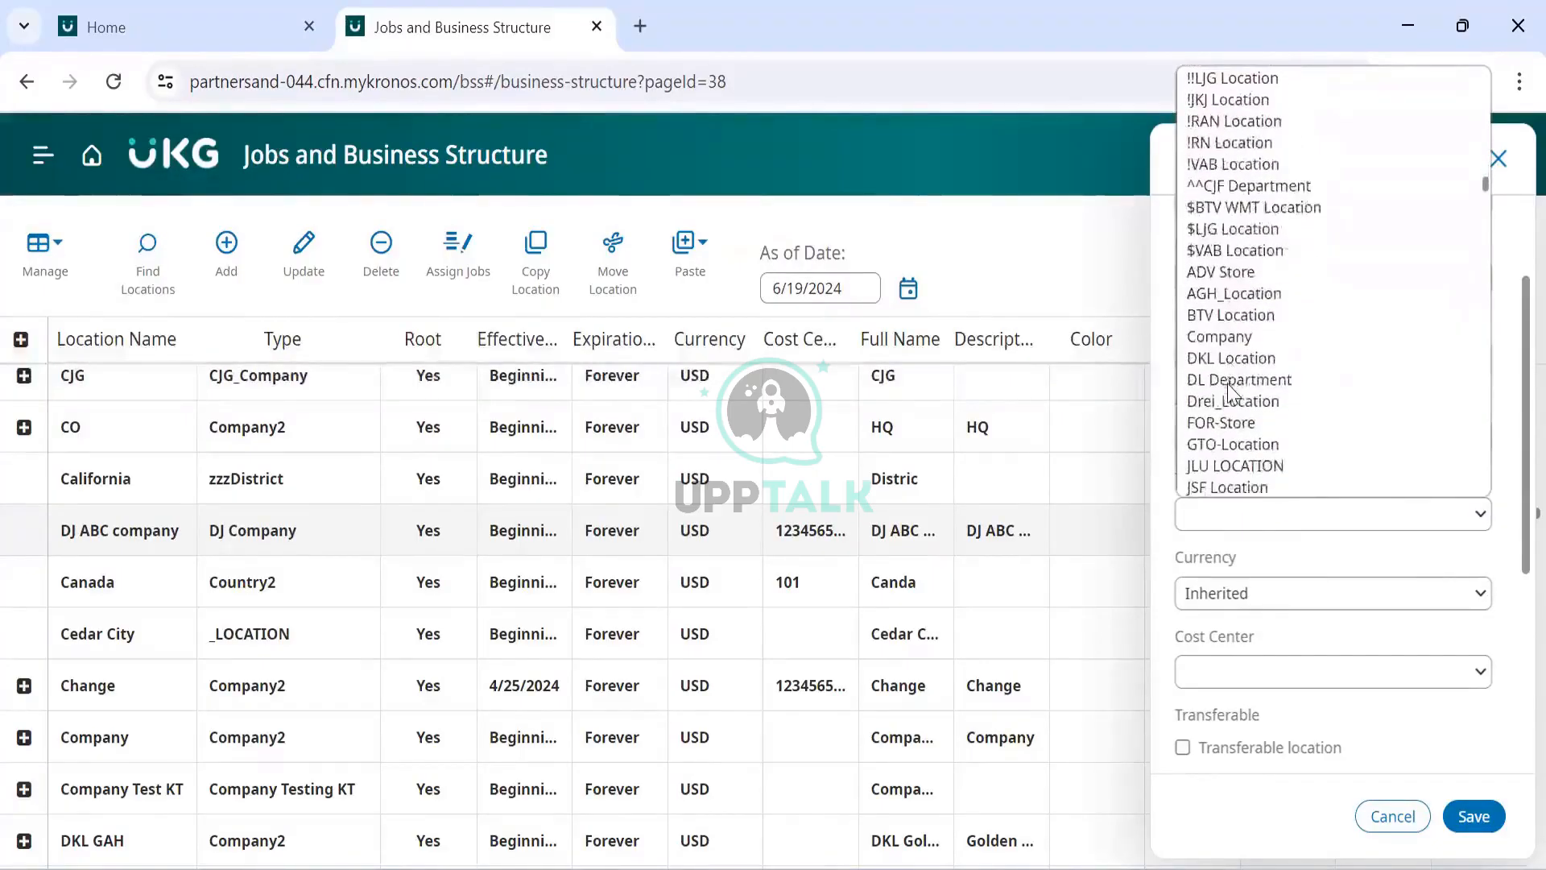
scroll(1229, 393, down, 18)
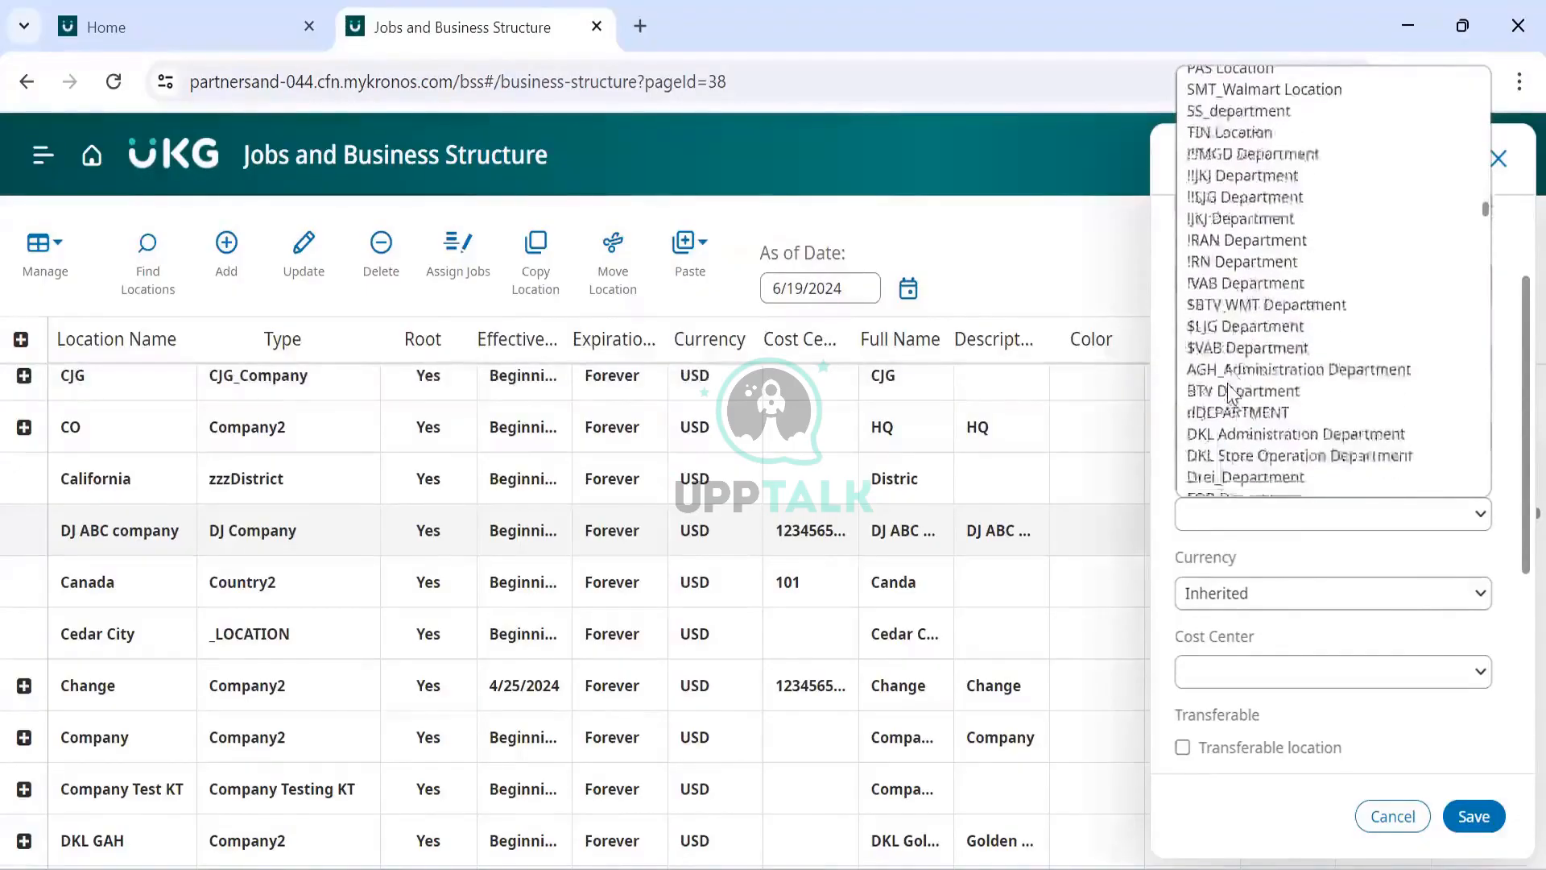
scroll(1230, 392, down, 7)
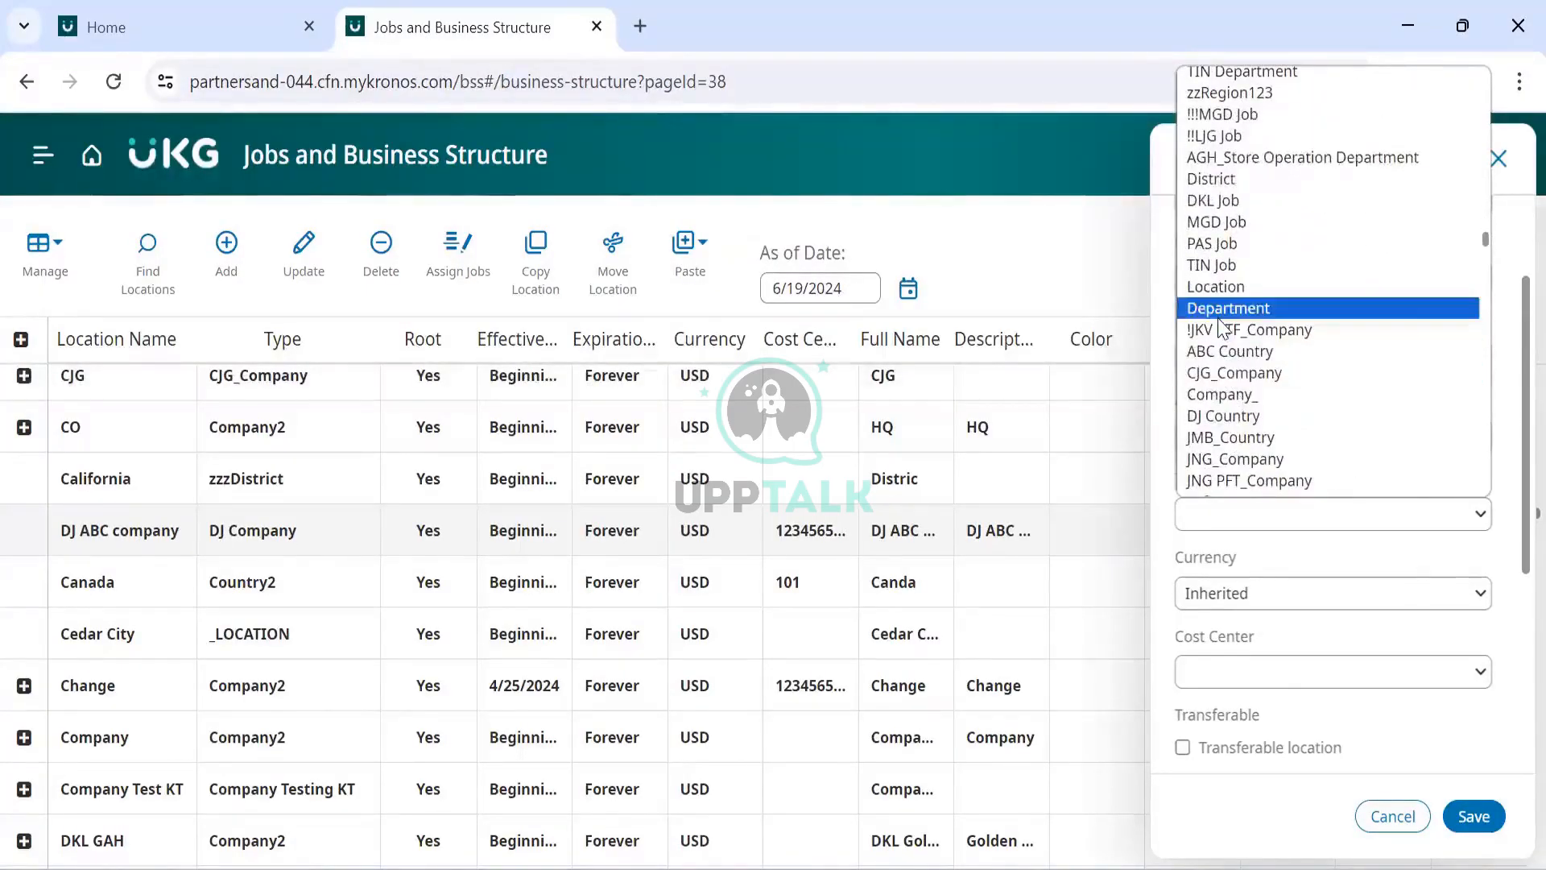
scroll(1220, 326, down, 6)
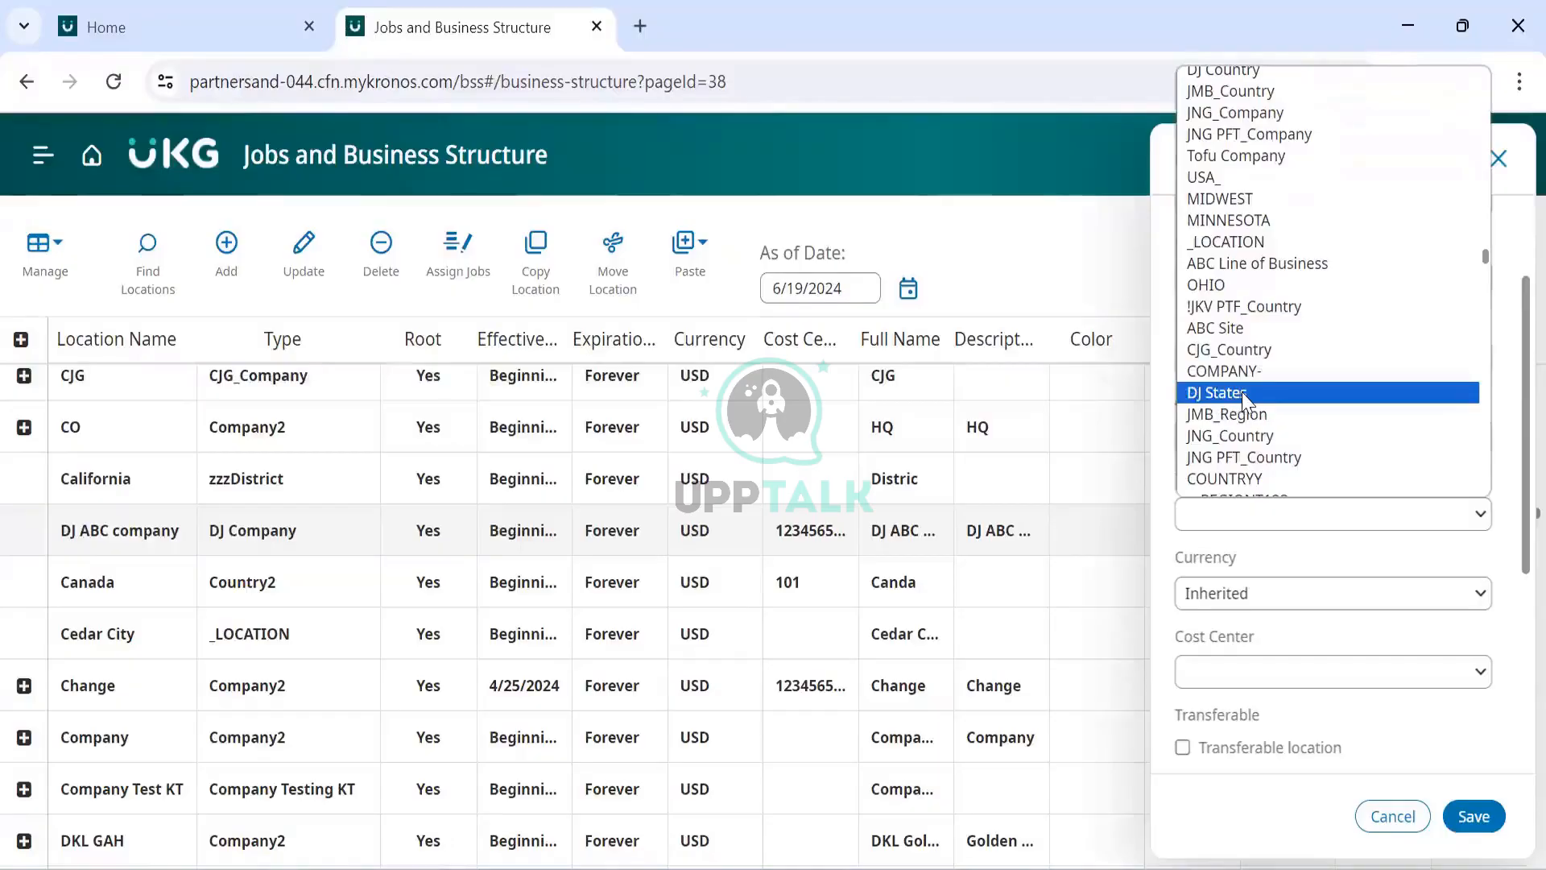
scroll(1246, 399, down, 5)
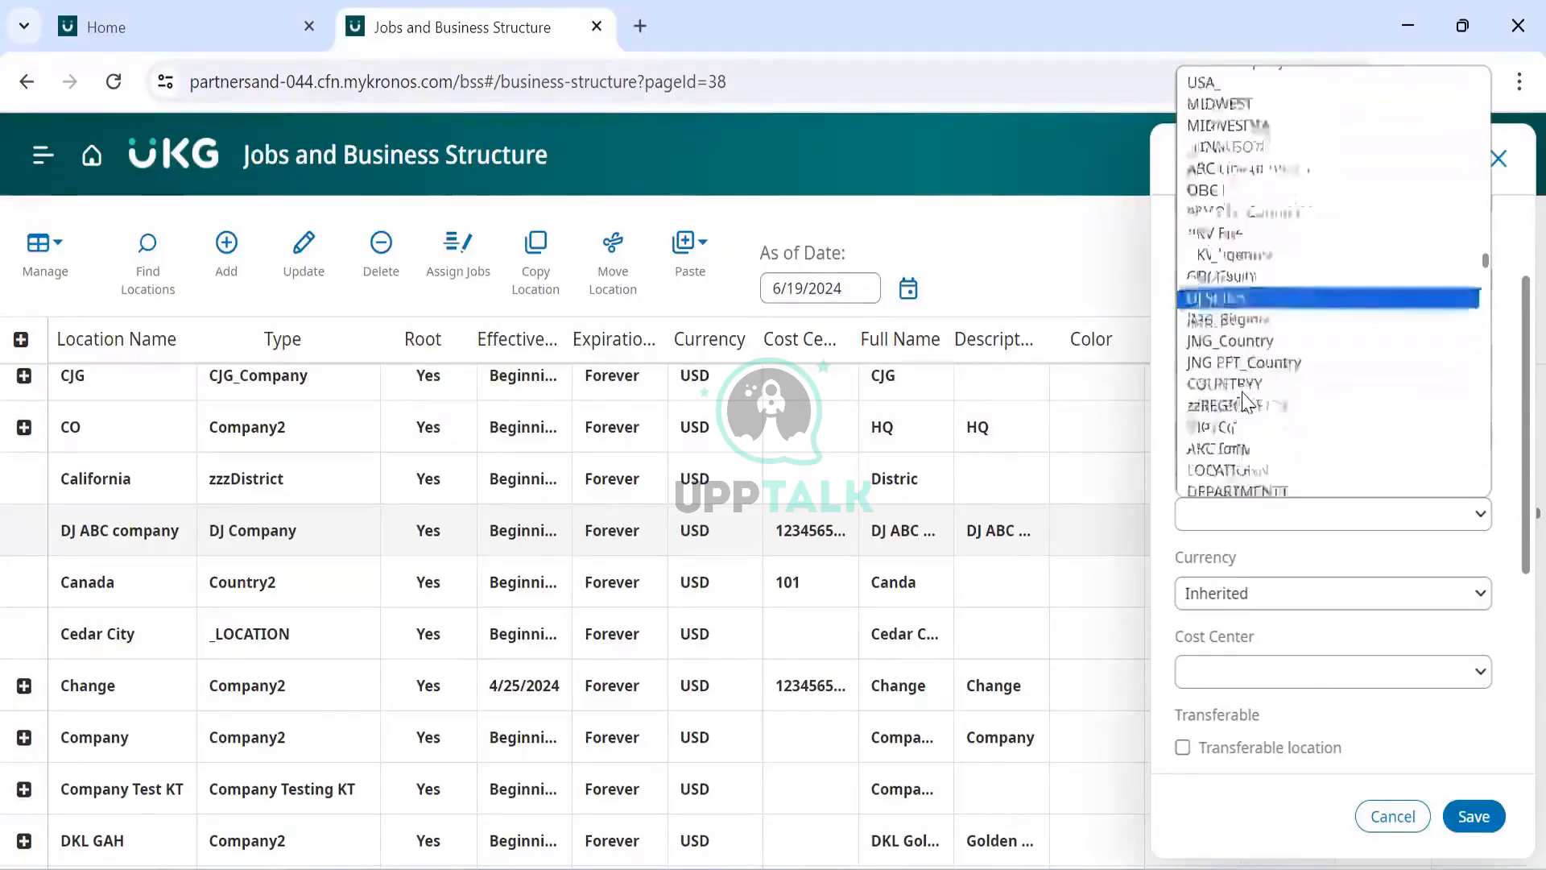
scroll(1246, 399, down, 2)
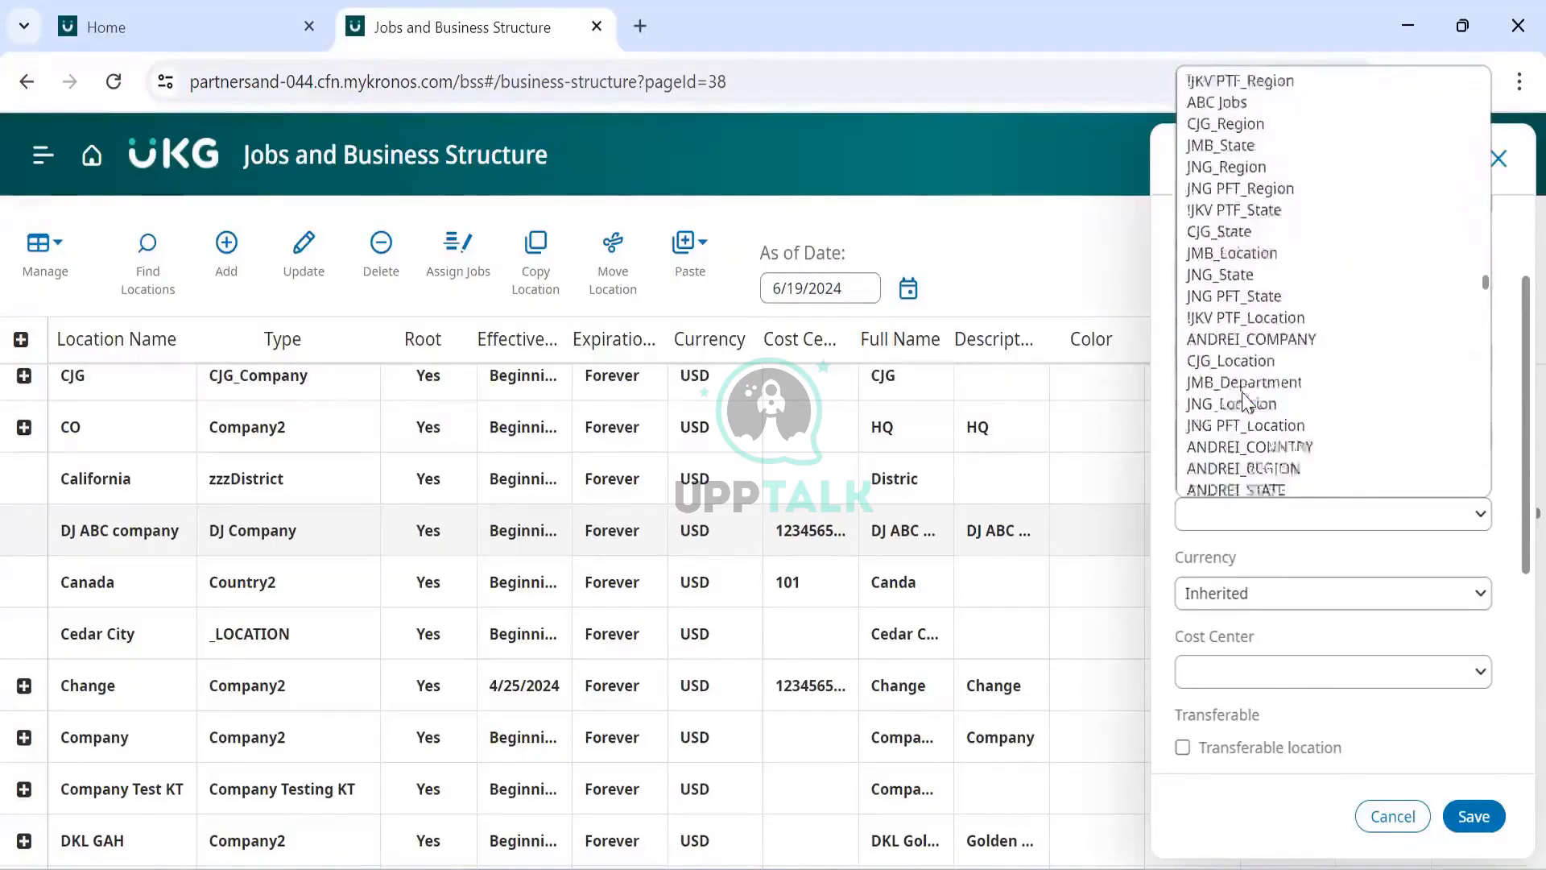
scroll(1246, 399, down, 4)
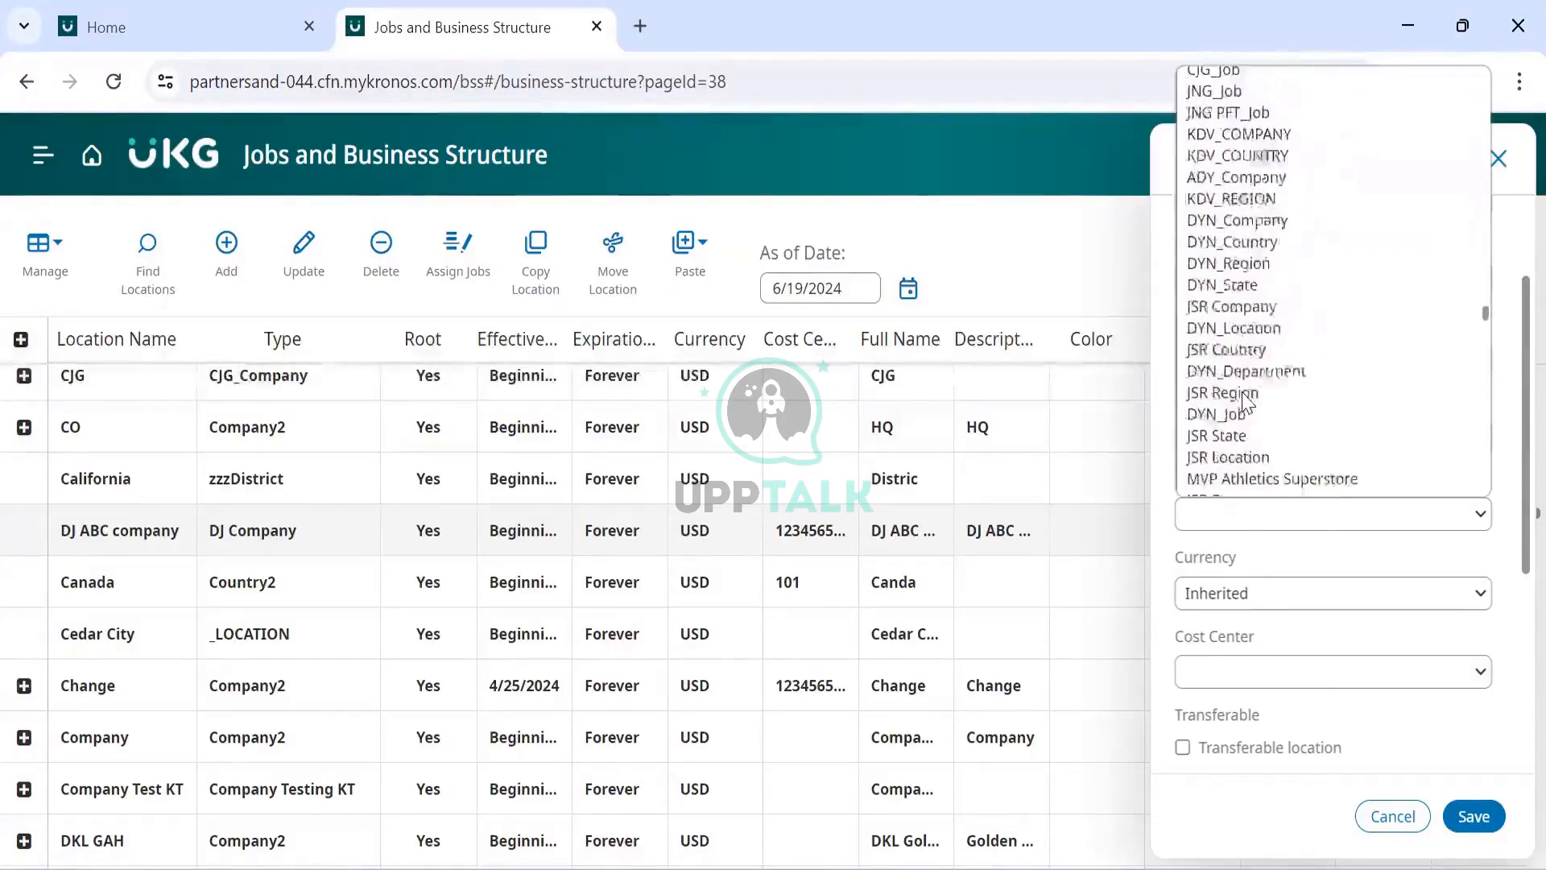
scroll(1245, 399, down, 5)
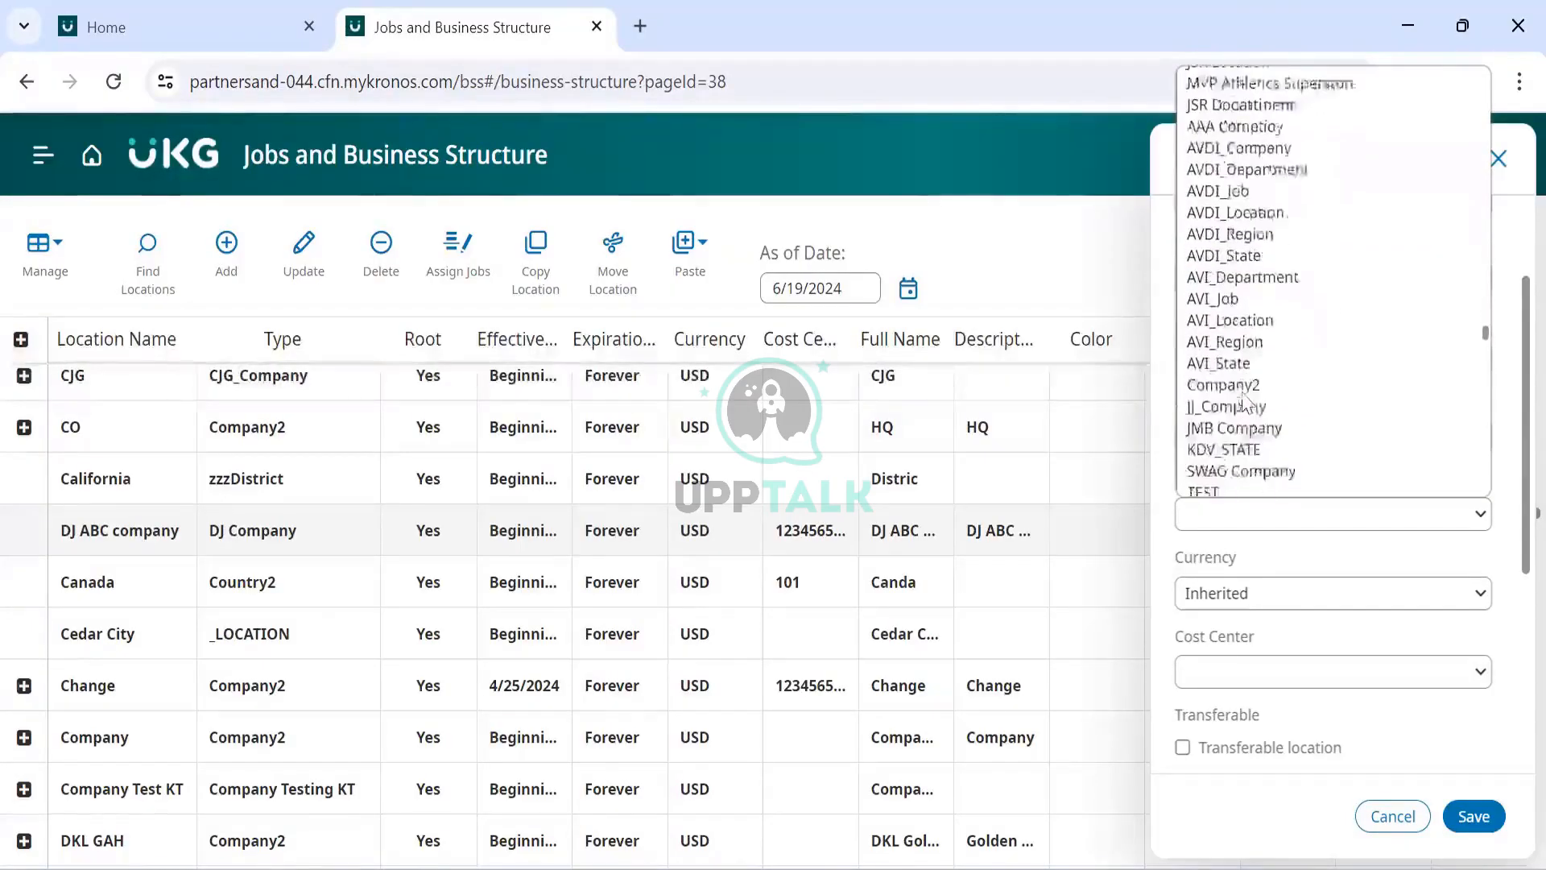
scroll(1245, 401, down, 2)
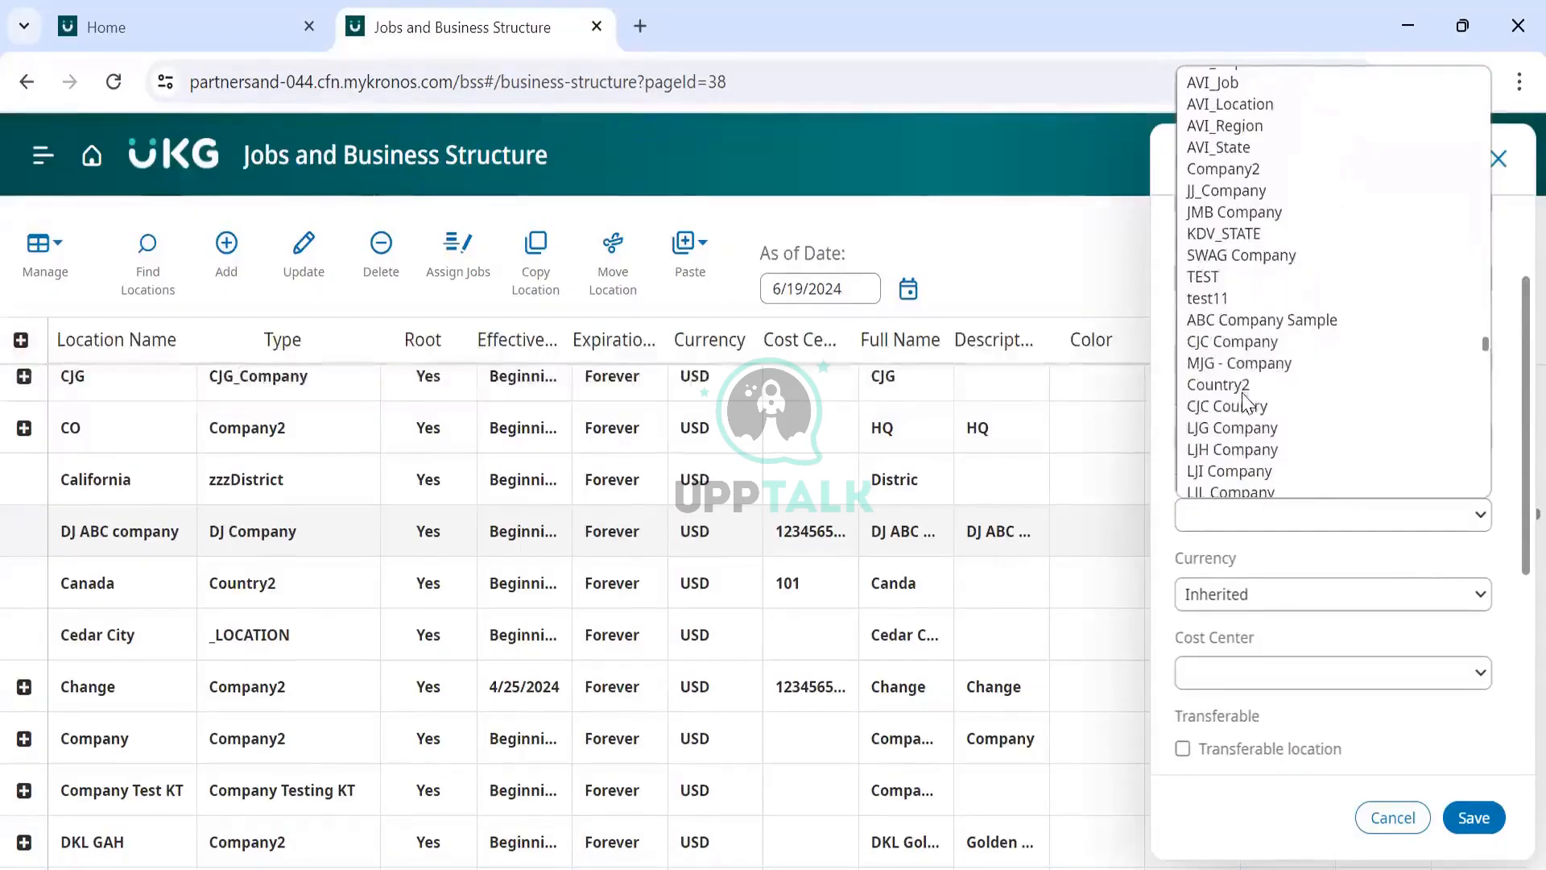
key(d)
key(d)
key(d)
key(d)
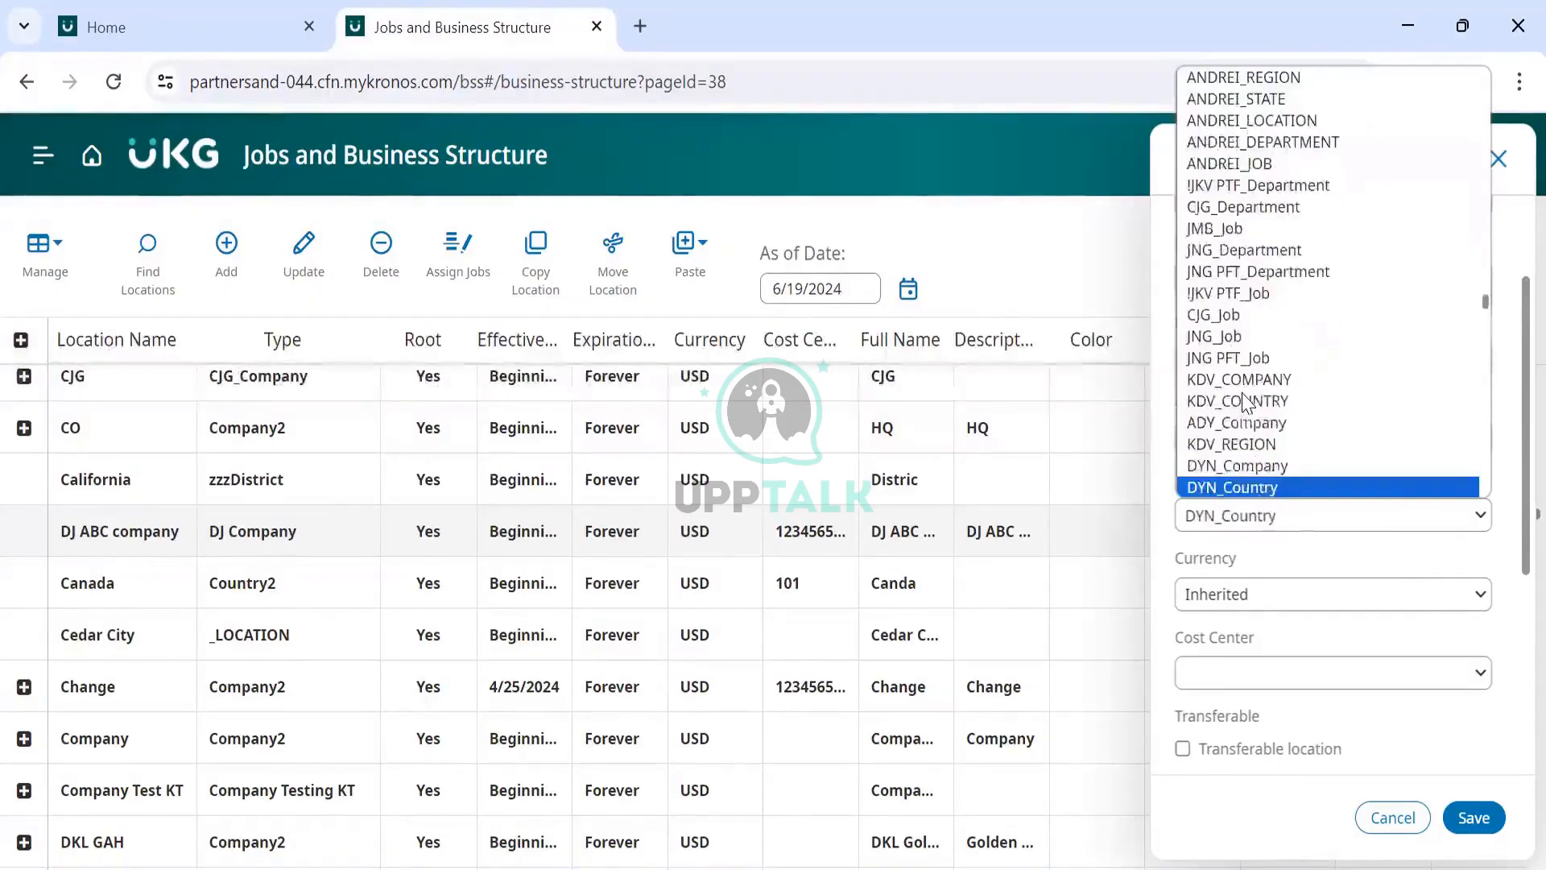
key(d)
key(d)
key(d)
key(d)
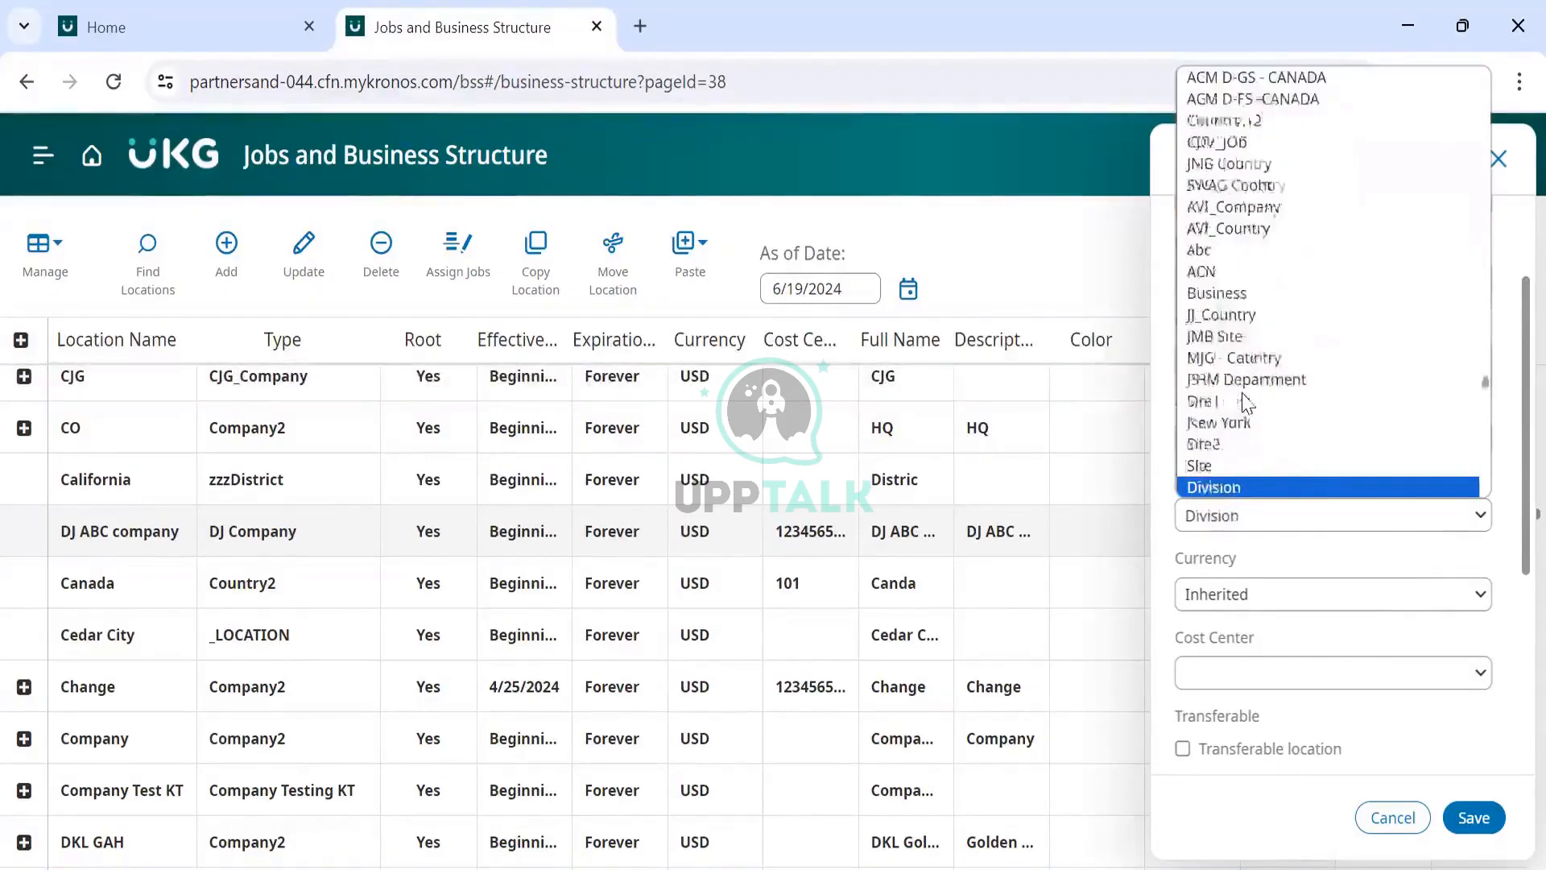
key(d)
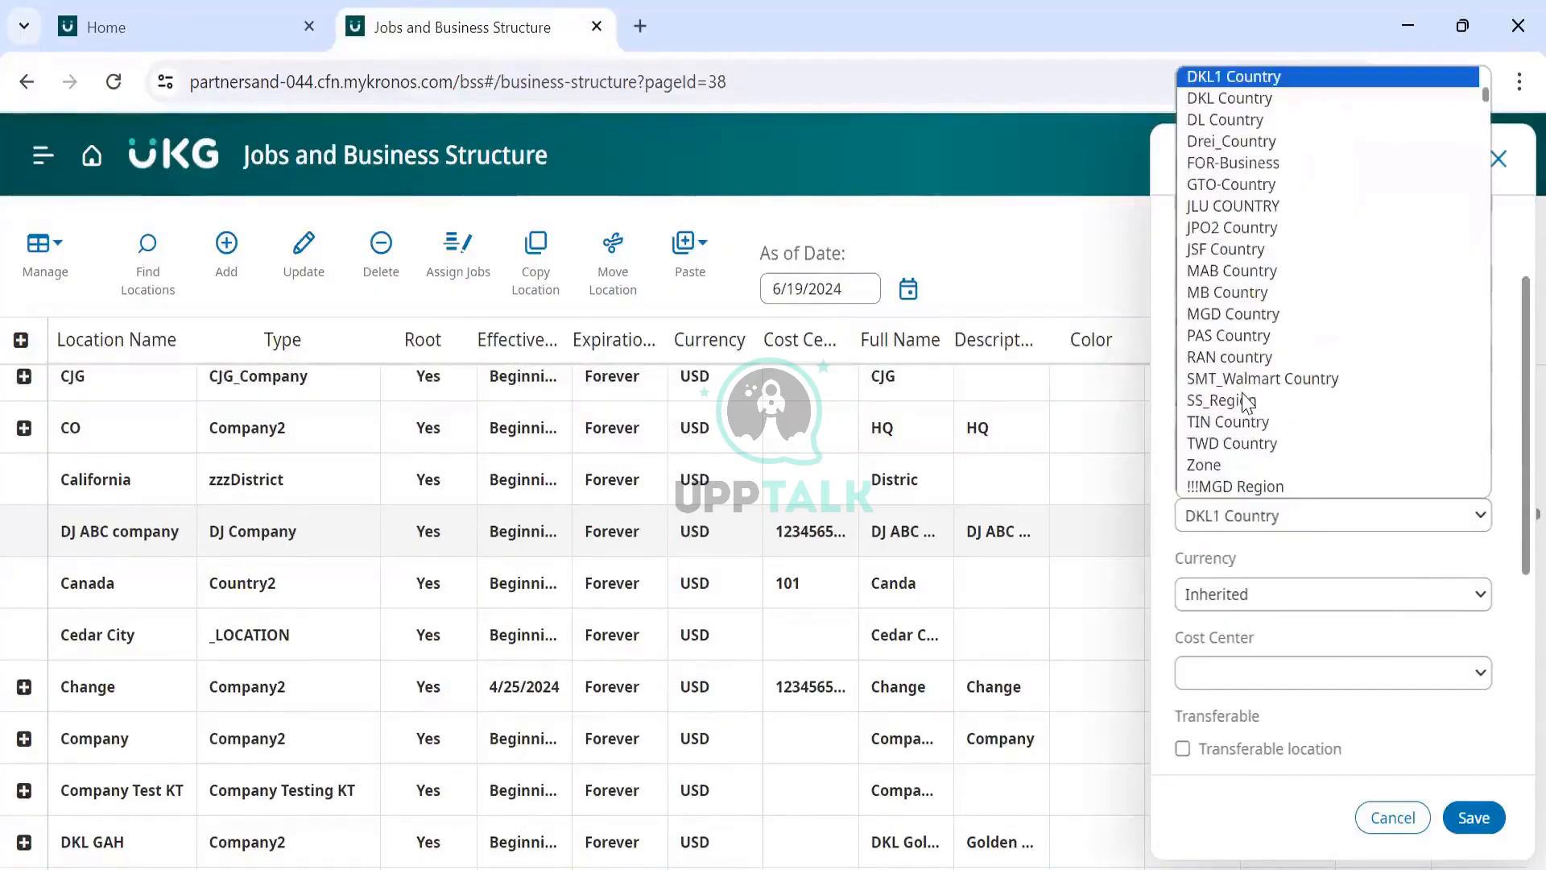
key(d)
key(d)
key(d)
key(d)
key(d)
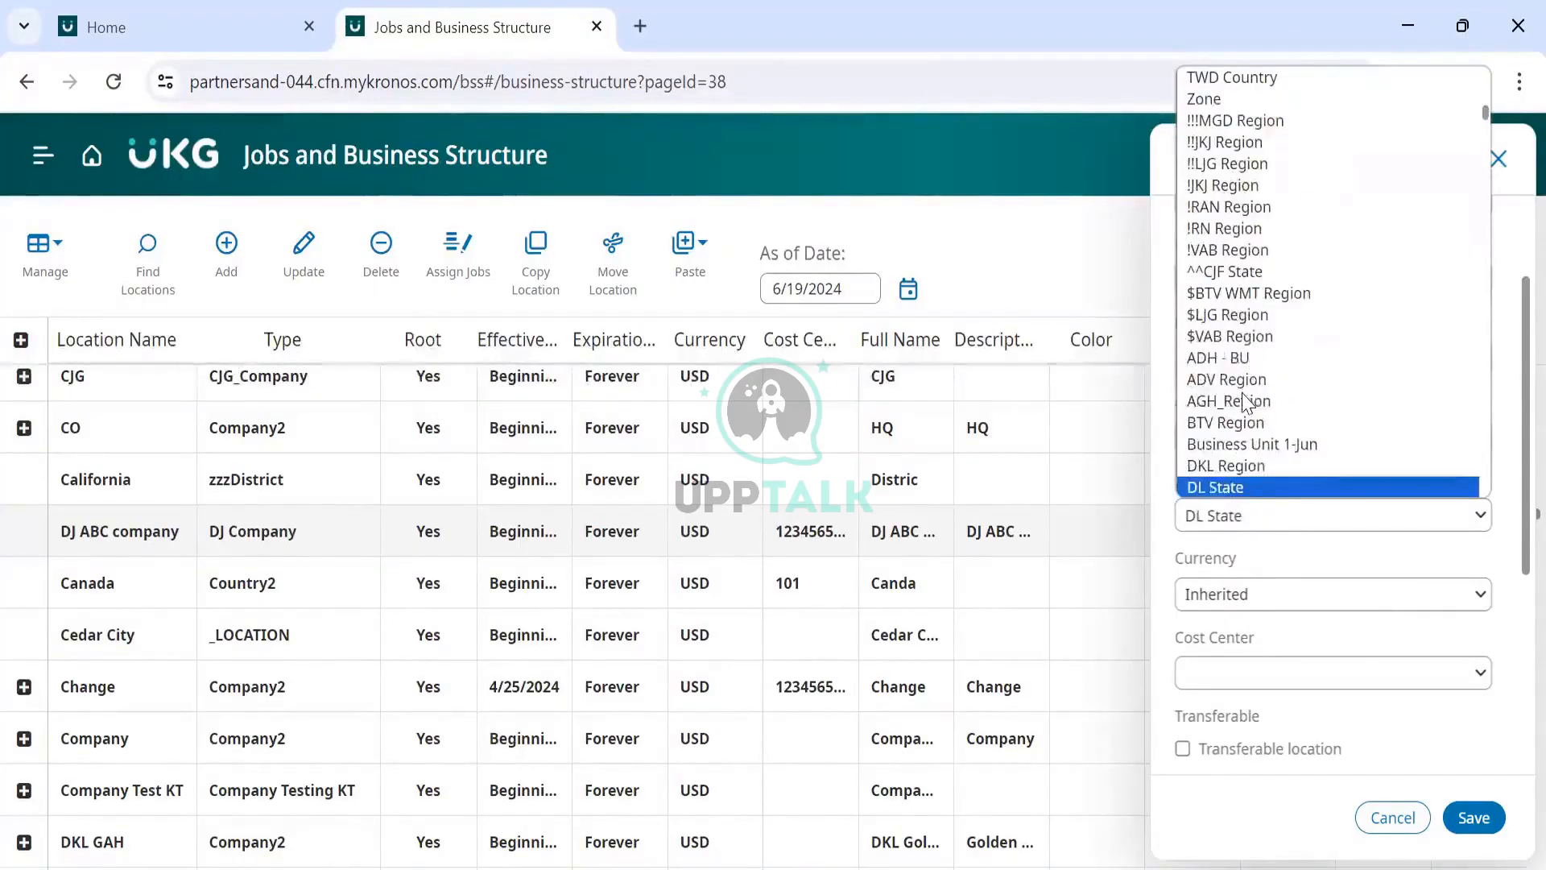
key(d)
key(d)
key(d)
key(d)
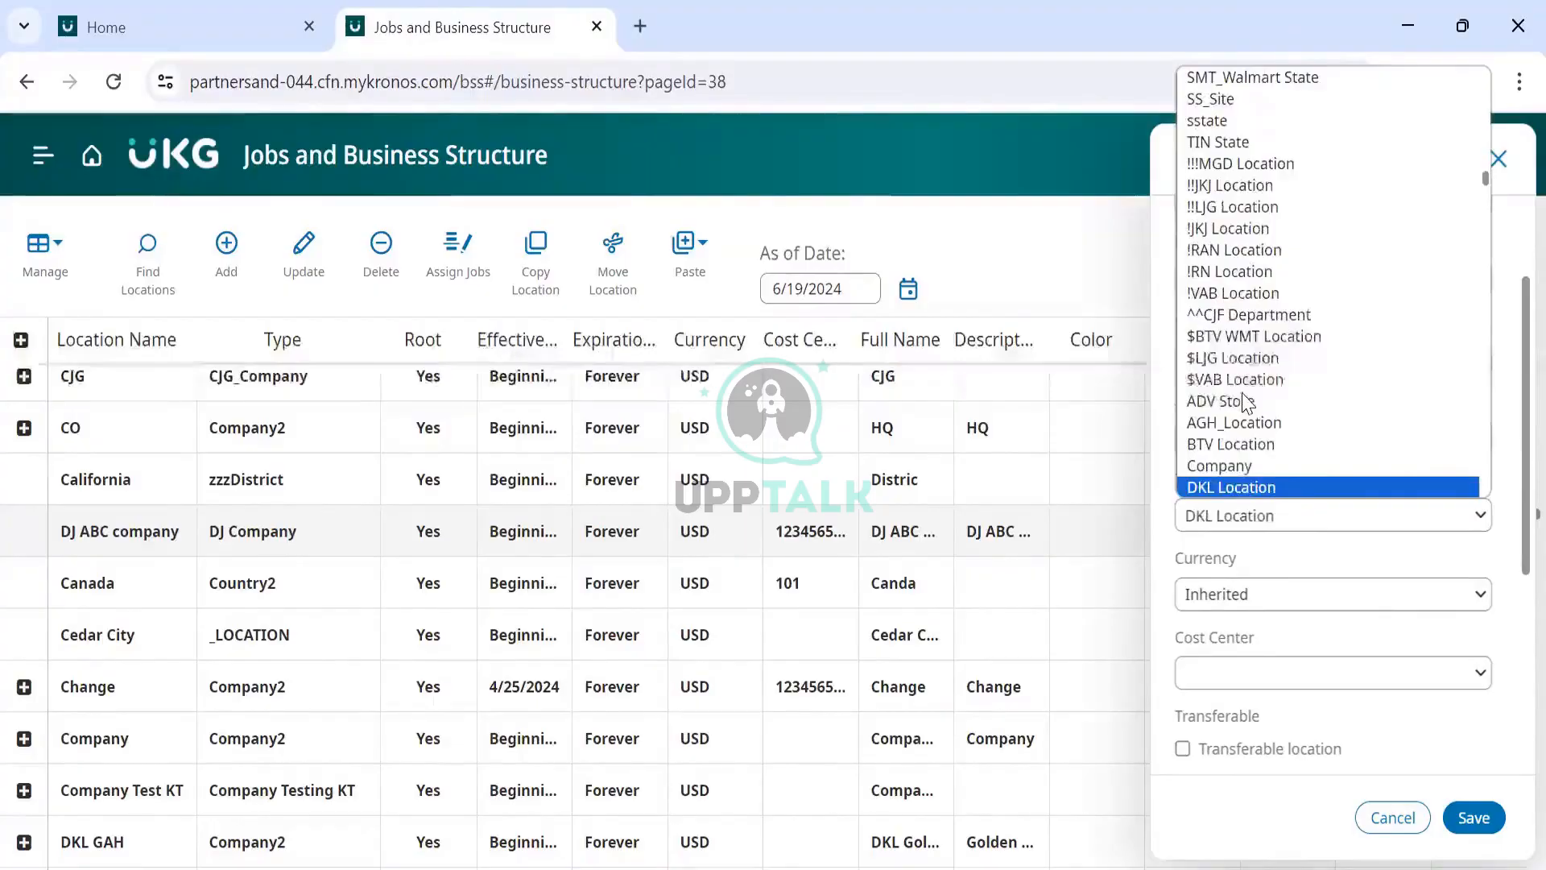
key(d)
key(d)
key(d)
key(d)
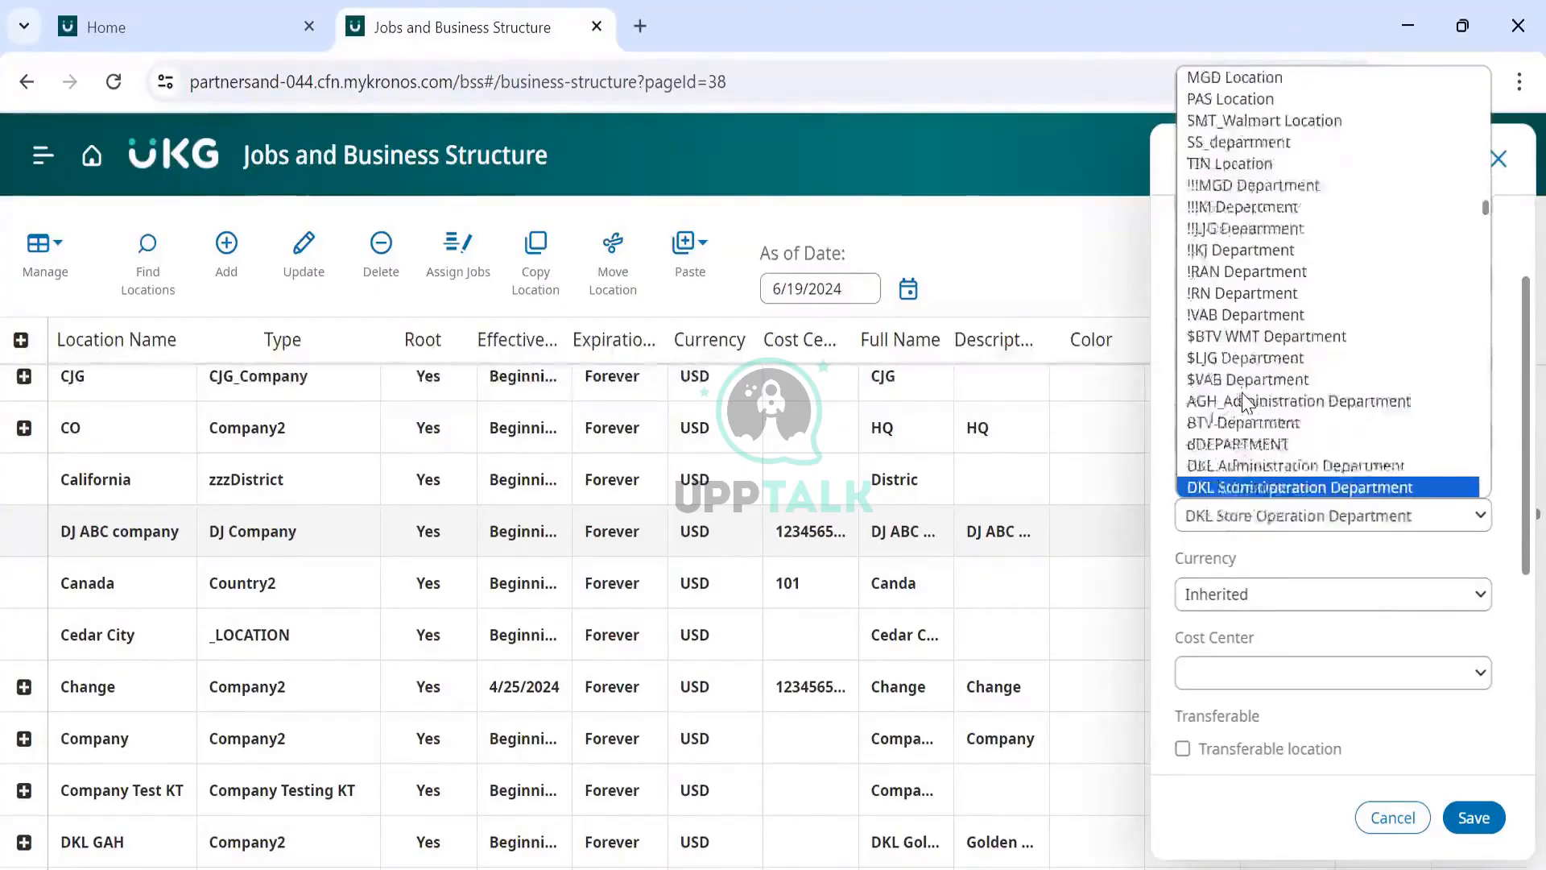
key(d)
key(d)
key(d)
key(d)
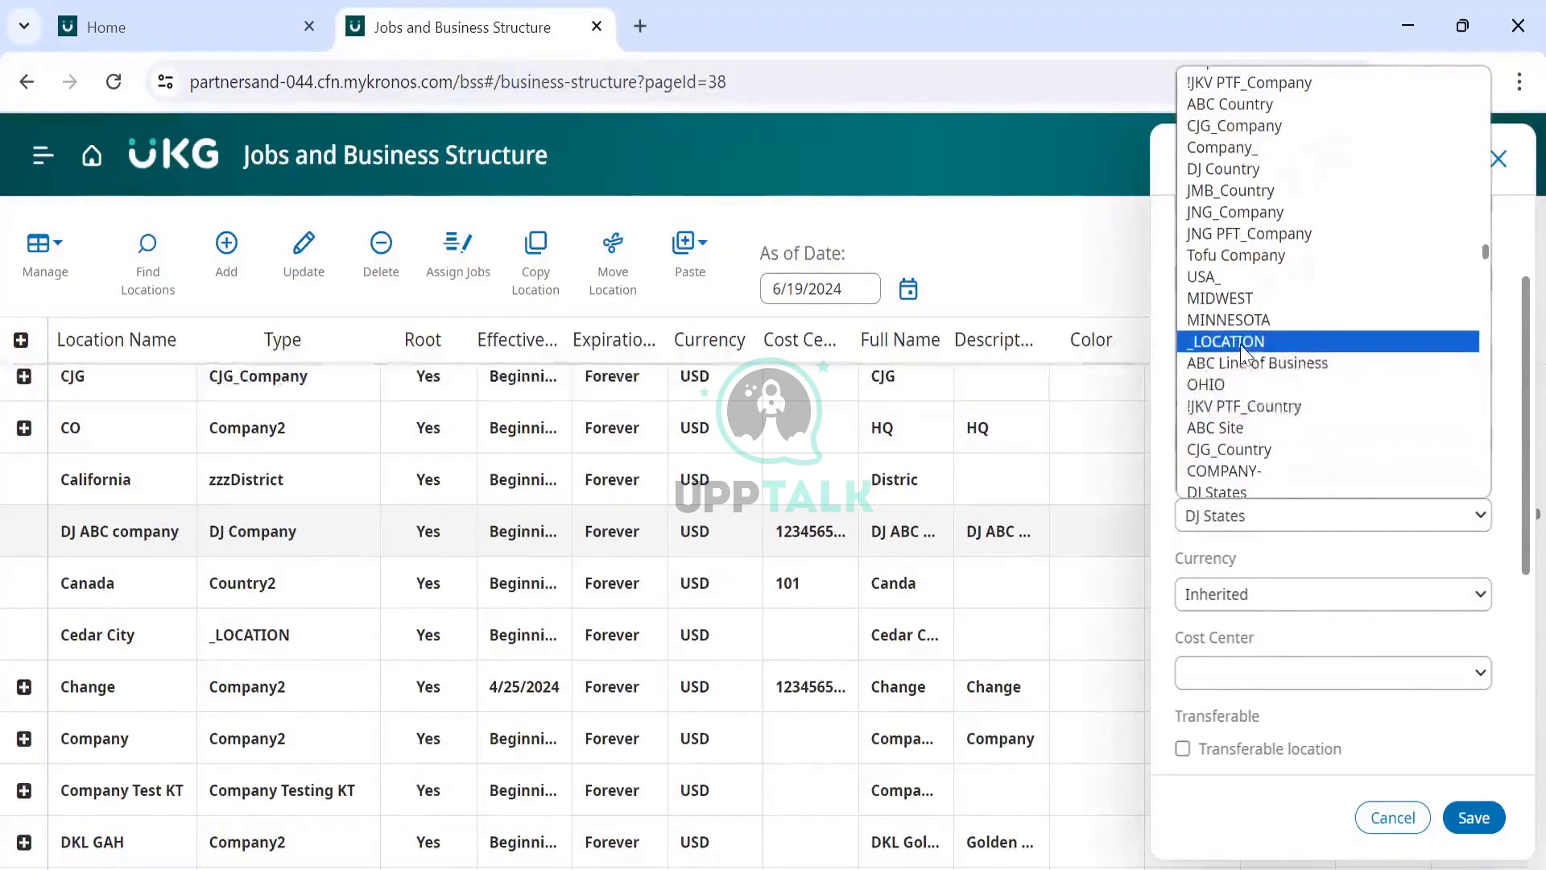
scroll(1244, 346, up, 2)
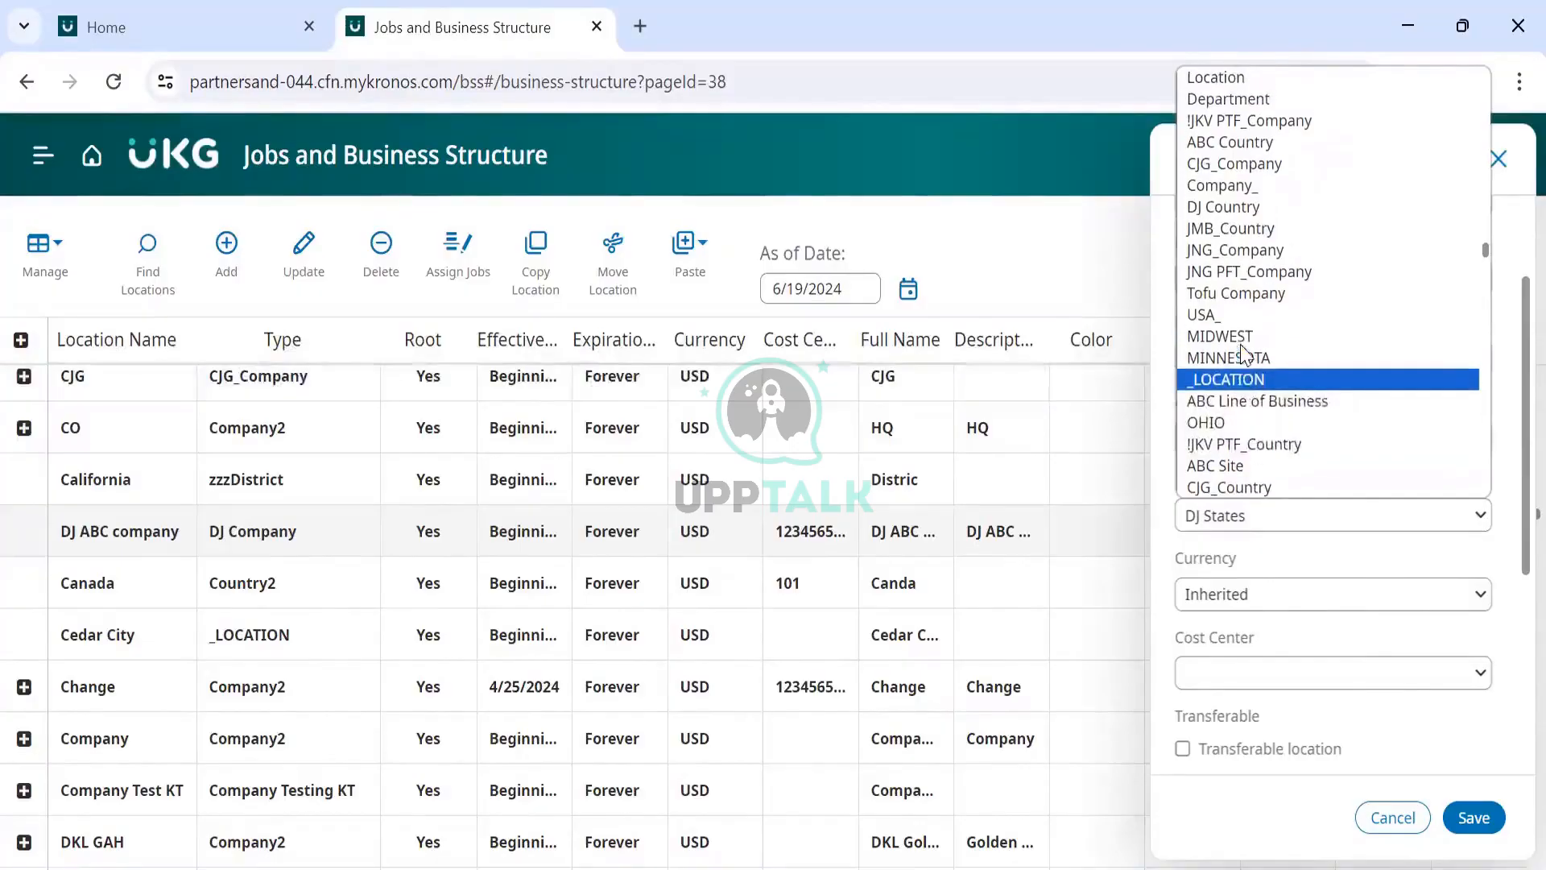
click(1215, 214)
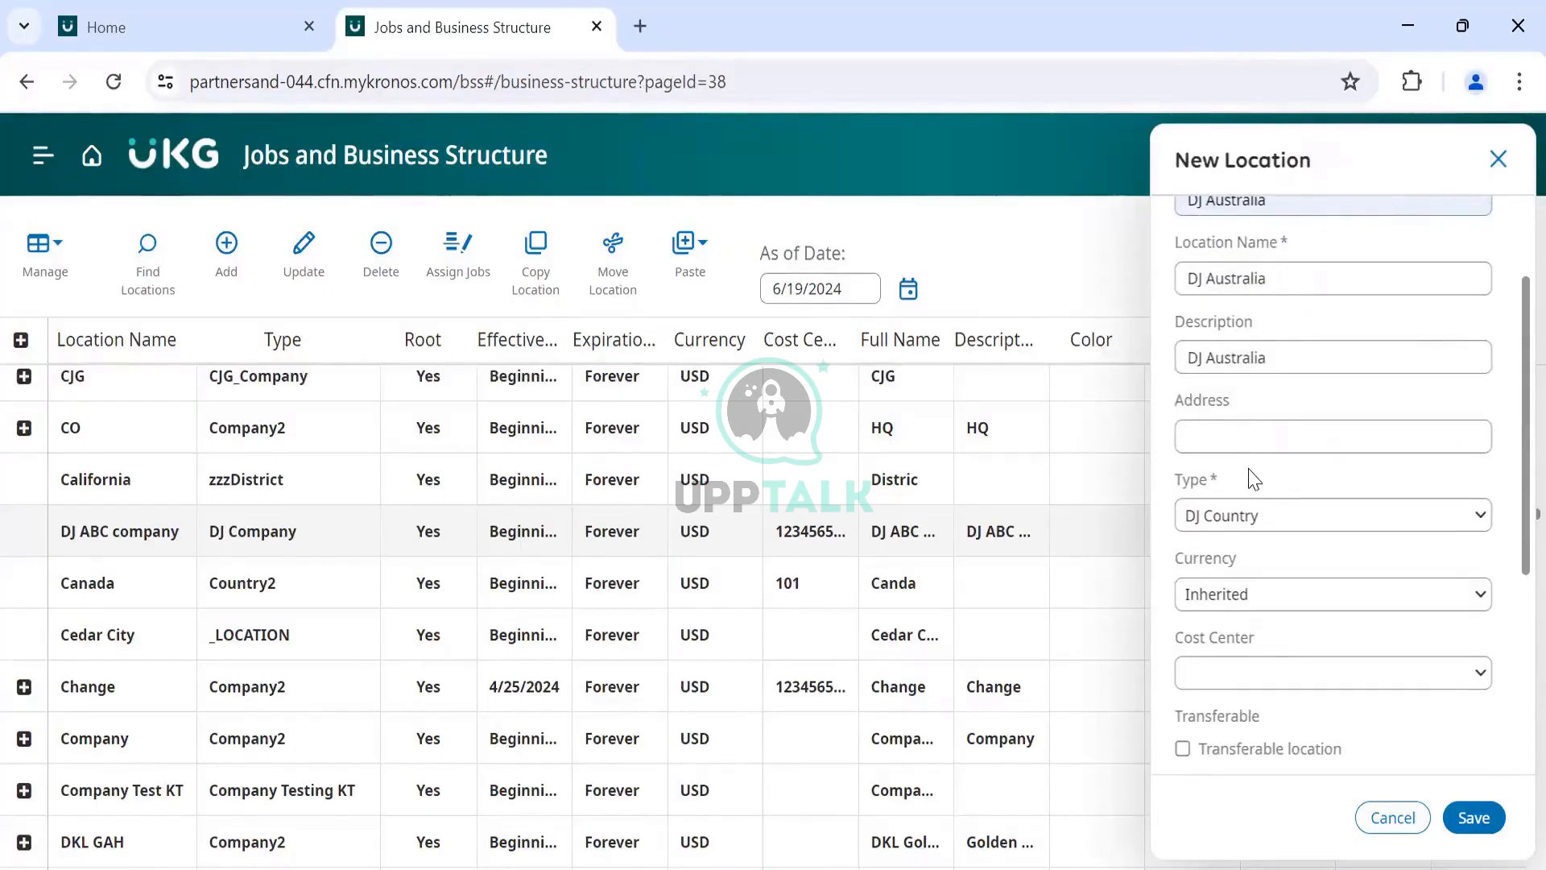
Step: Review the remaining location basics and effective dates of the new DJ Australia location, and save it
scroll(1252, 473, up, 1)
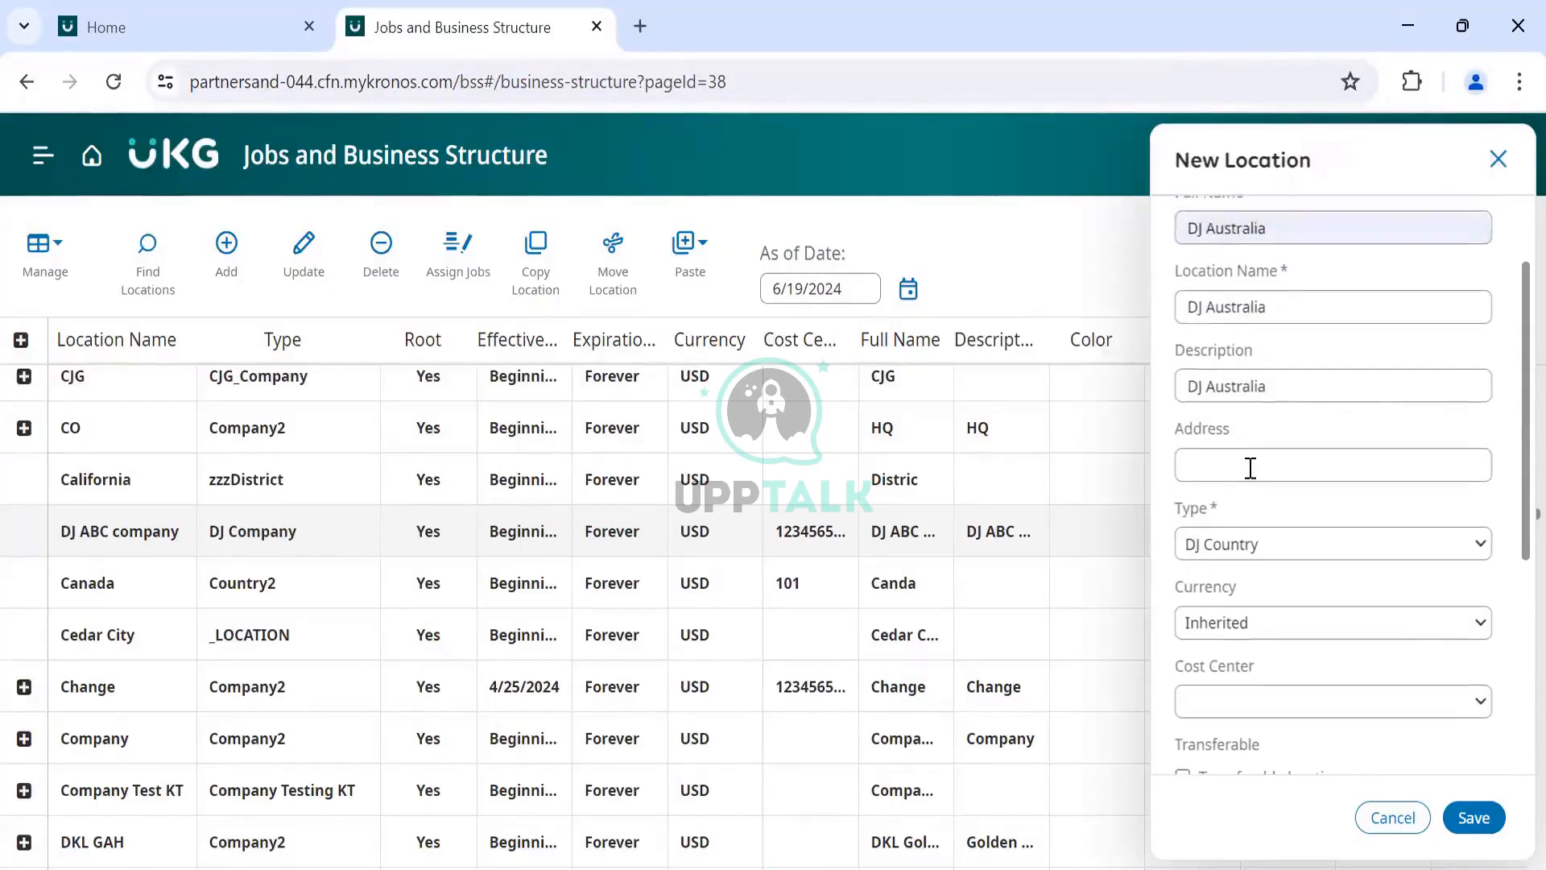
scroll(1306, 586, down, 2)
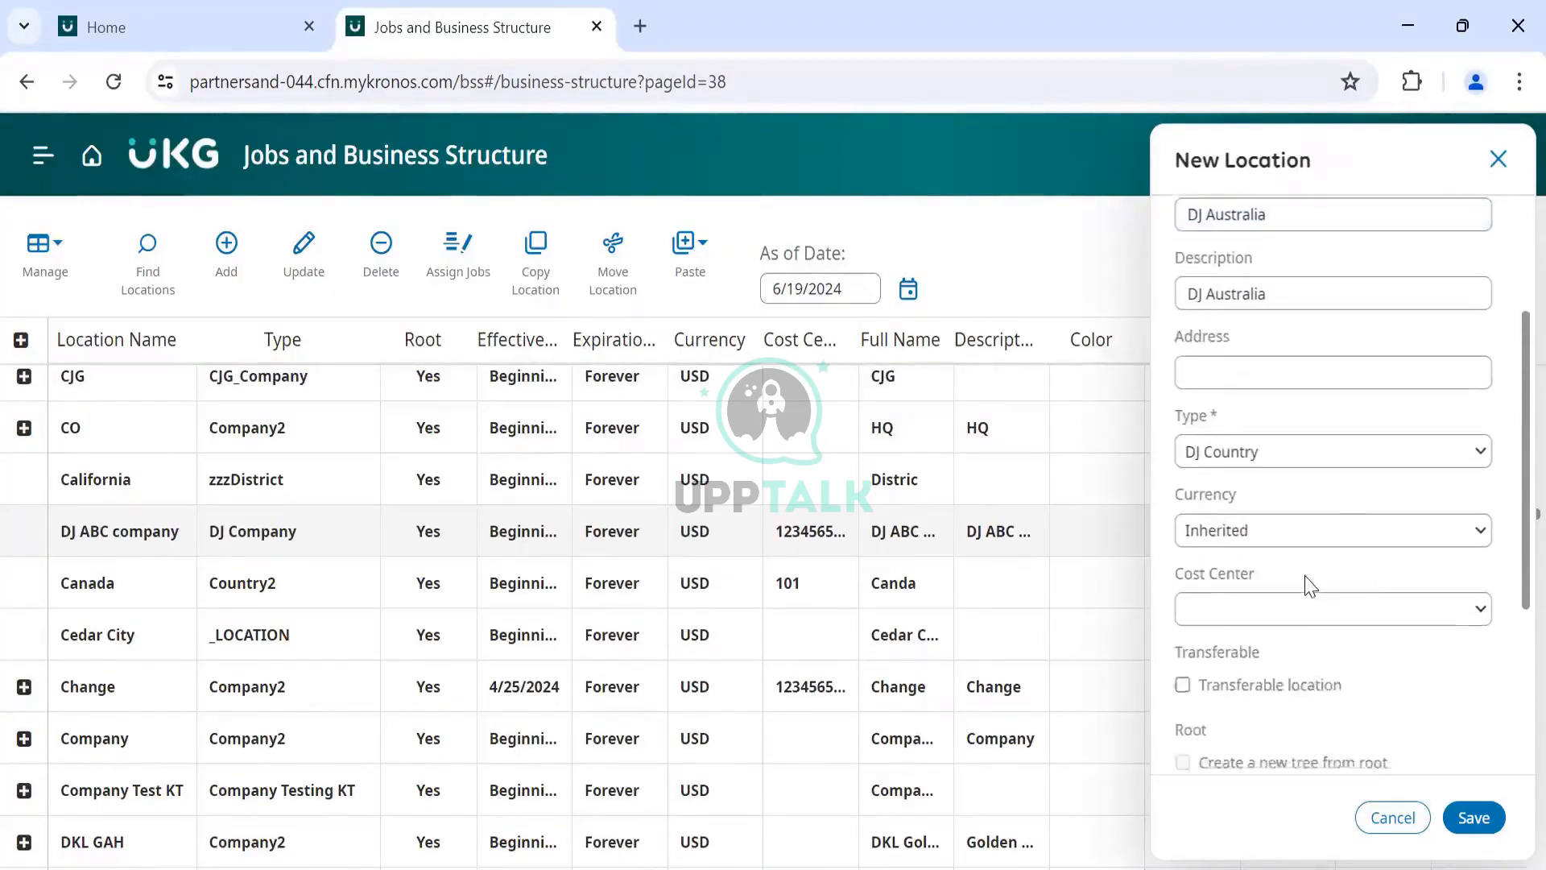
scroll(1356, 516, down, 3)
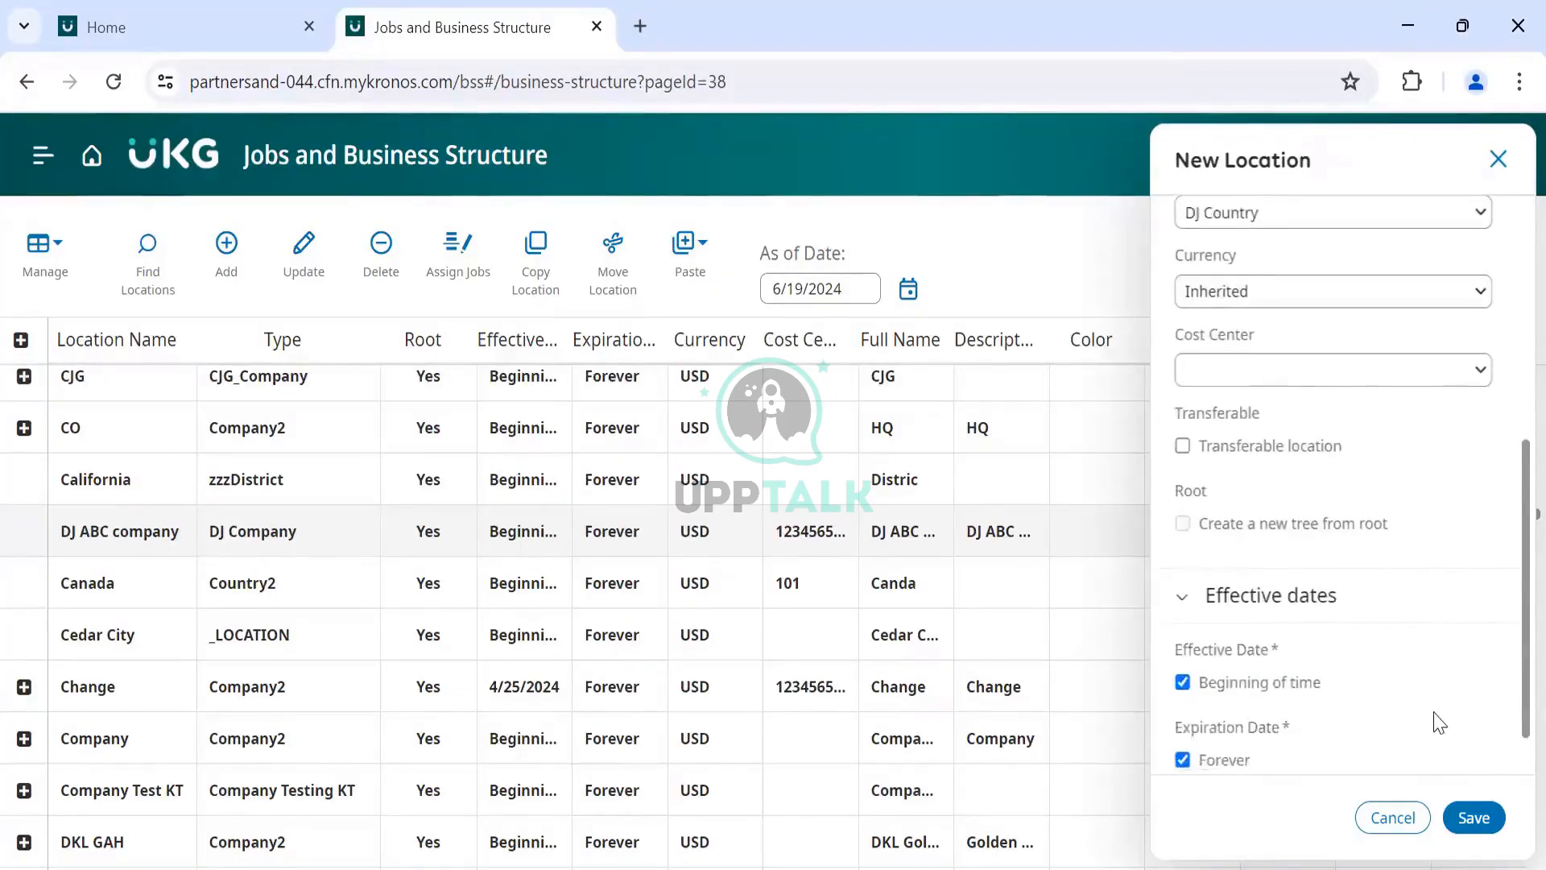
scroll(1439, 723, down, 1)
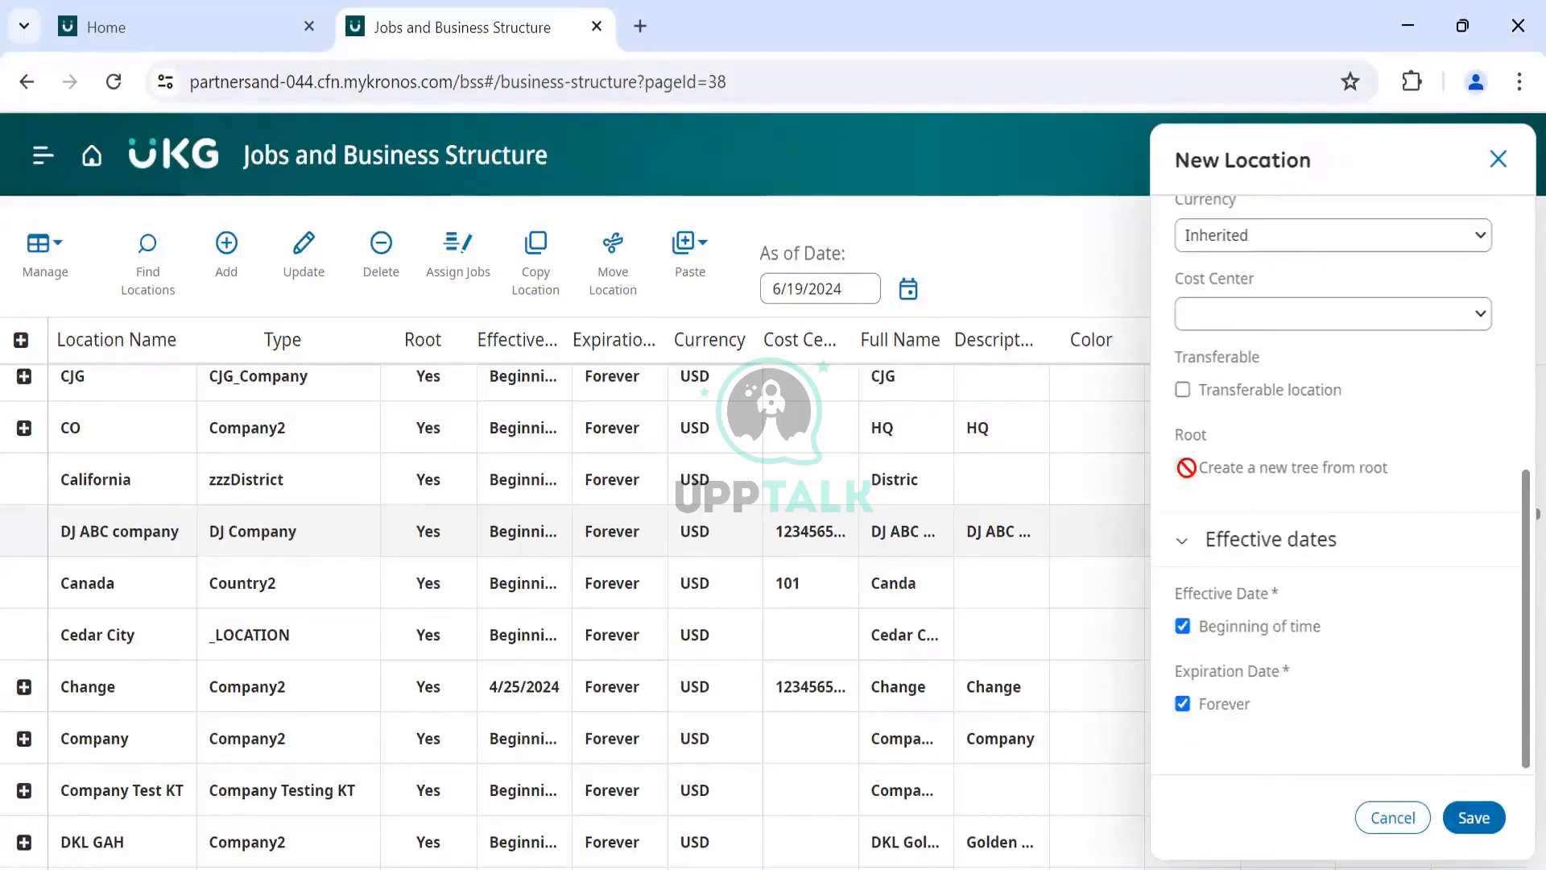
click(1494, 830)
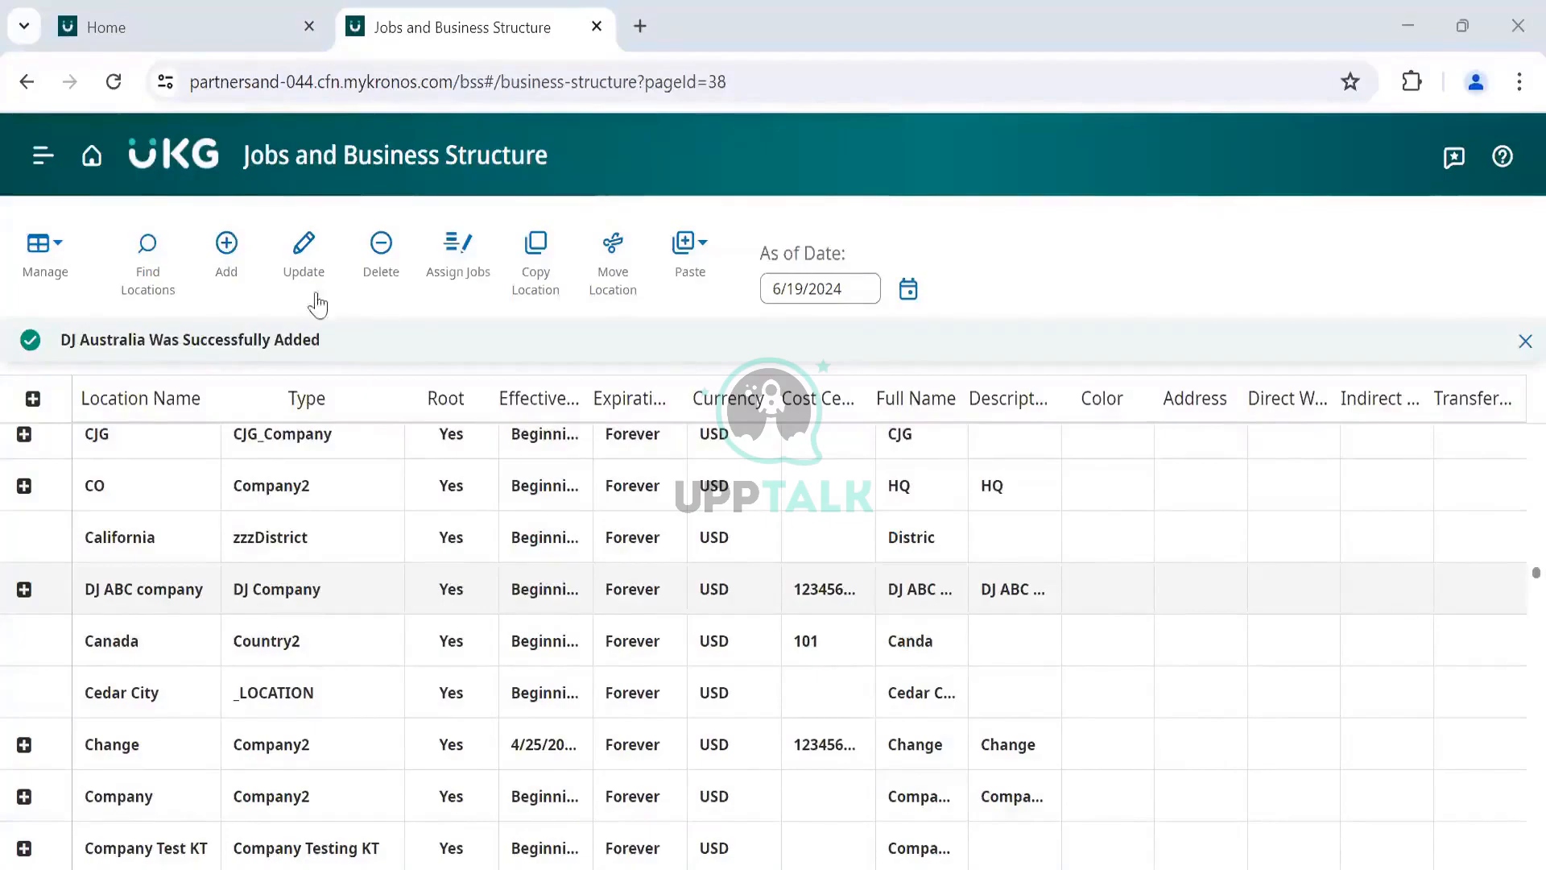
Step: Start another new location under DJ ABC company and set its Type to DJ Country
click(226, 248)
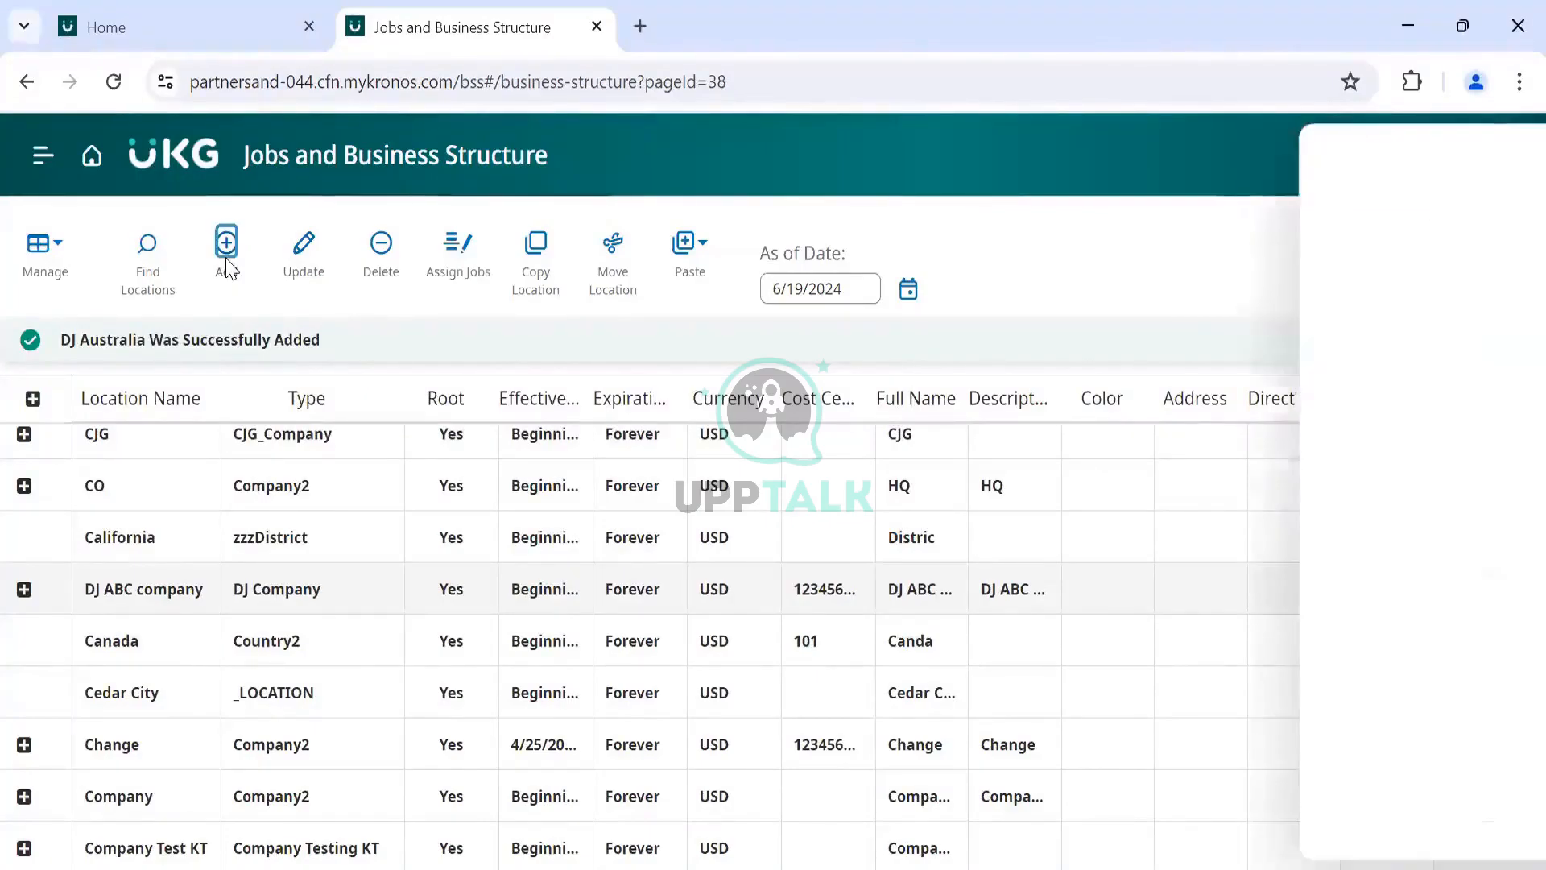
scroll(1309, 625, down, 1)
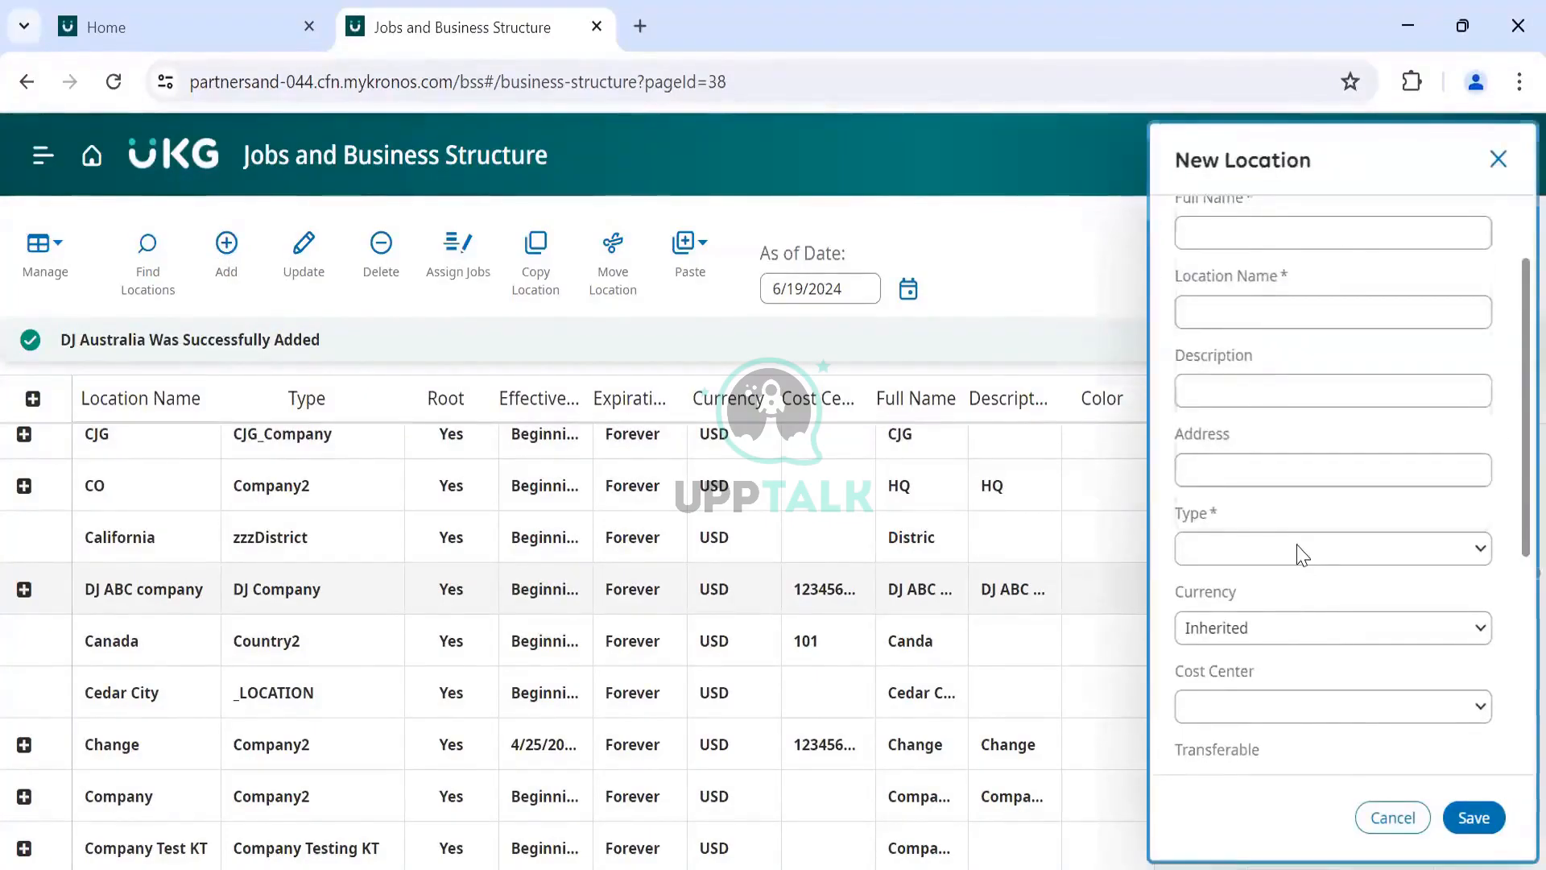
click(1301, 553)
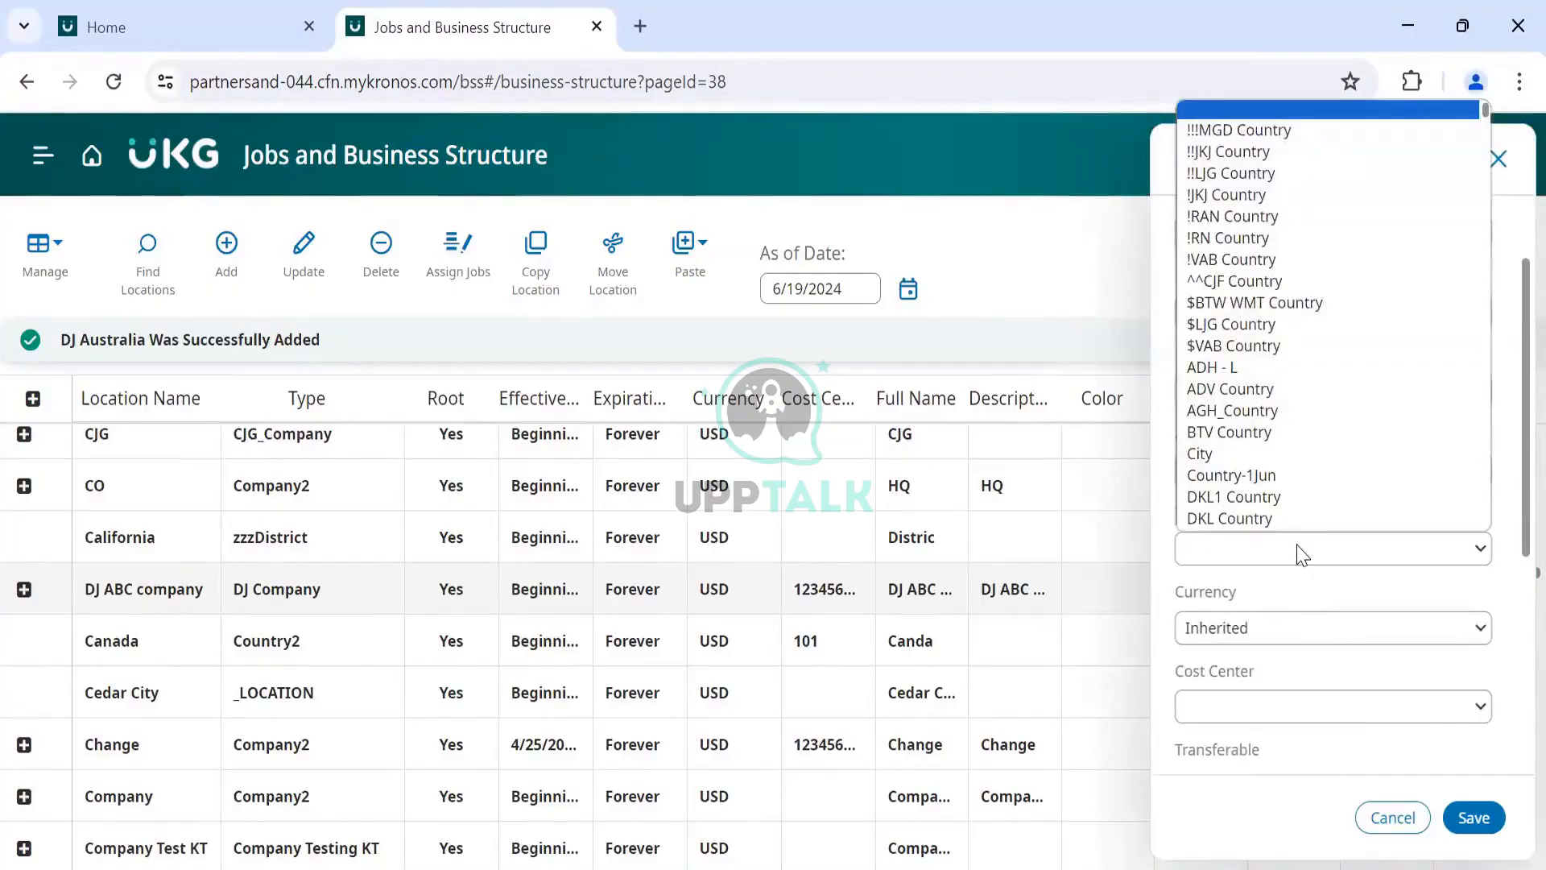
key(d)
key(d)
key(d)
key(d)
key(d)
key(d)
key(d)
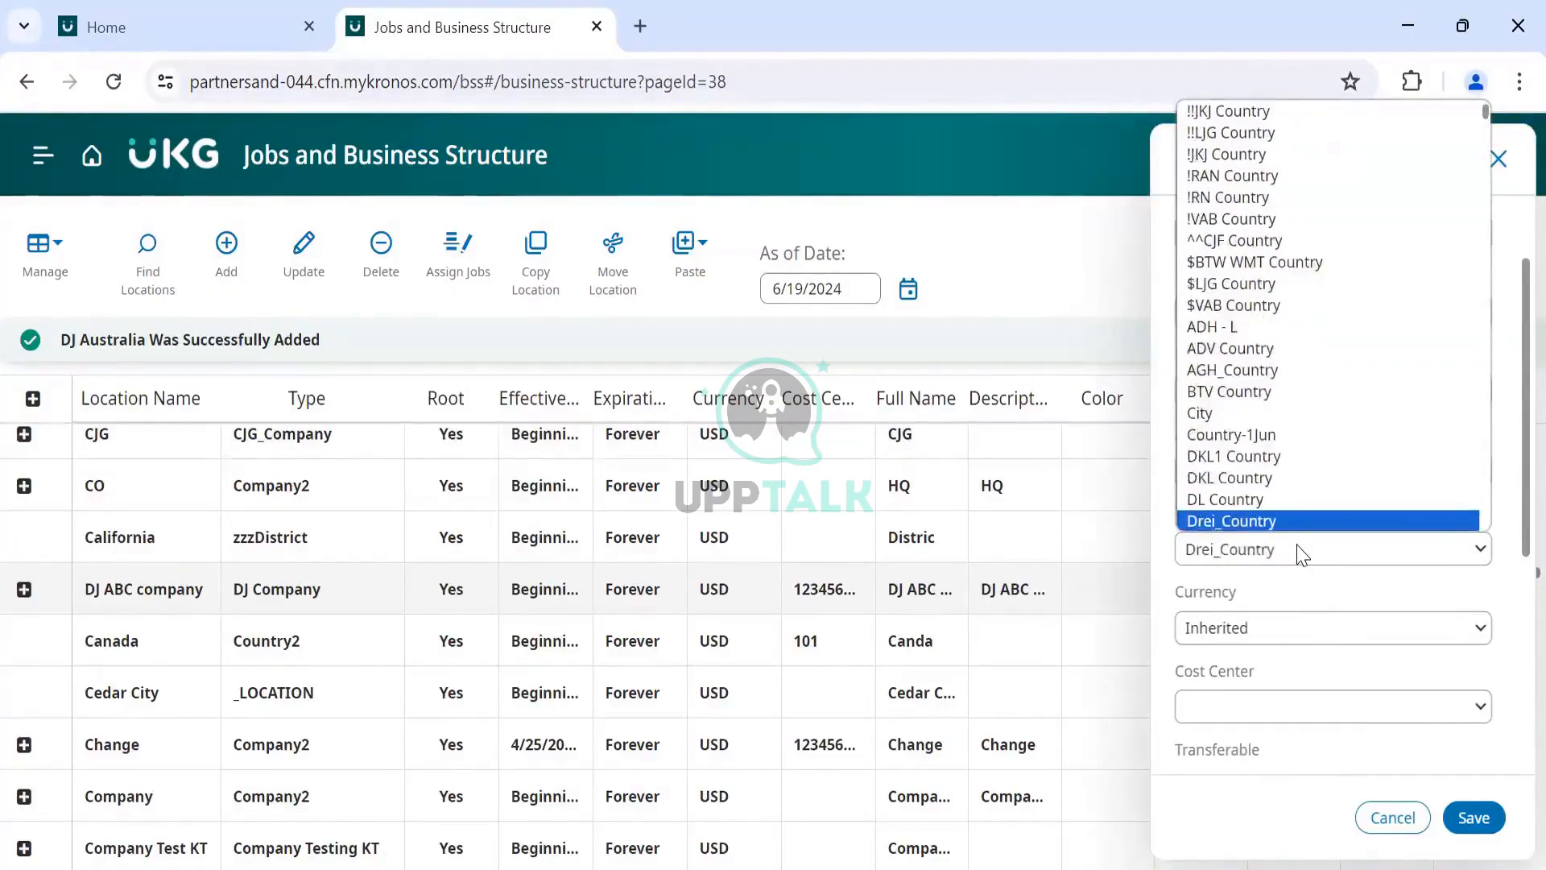
key(d)
key(d)
key(d)
key(d)
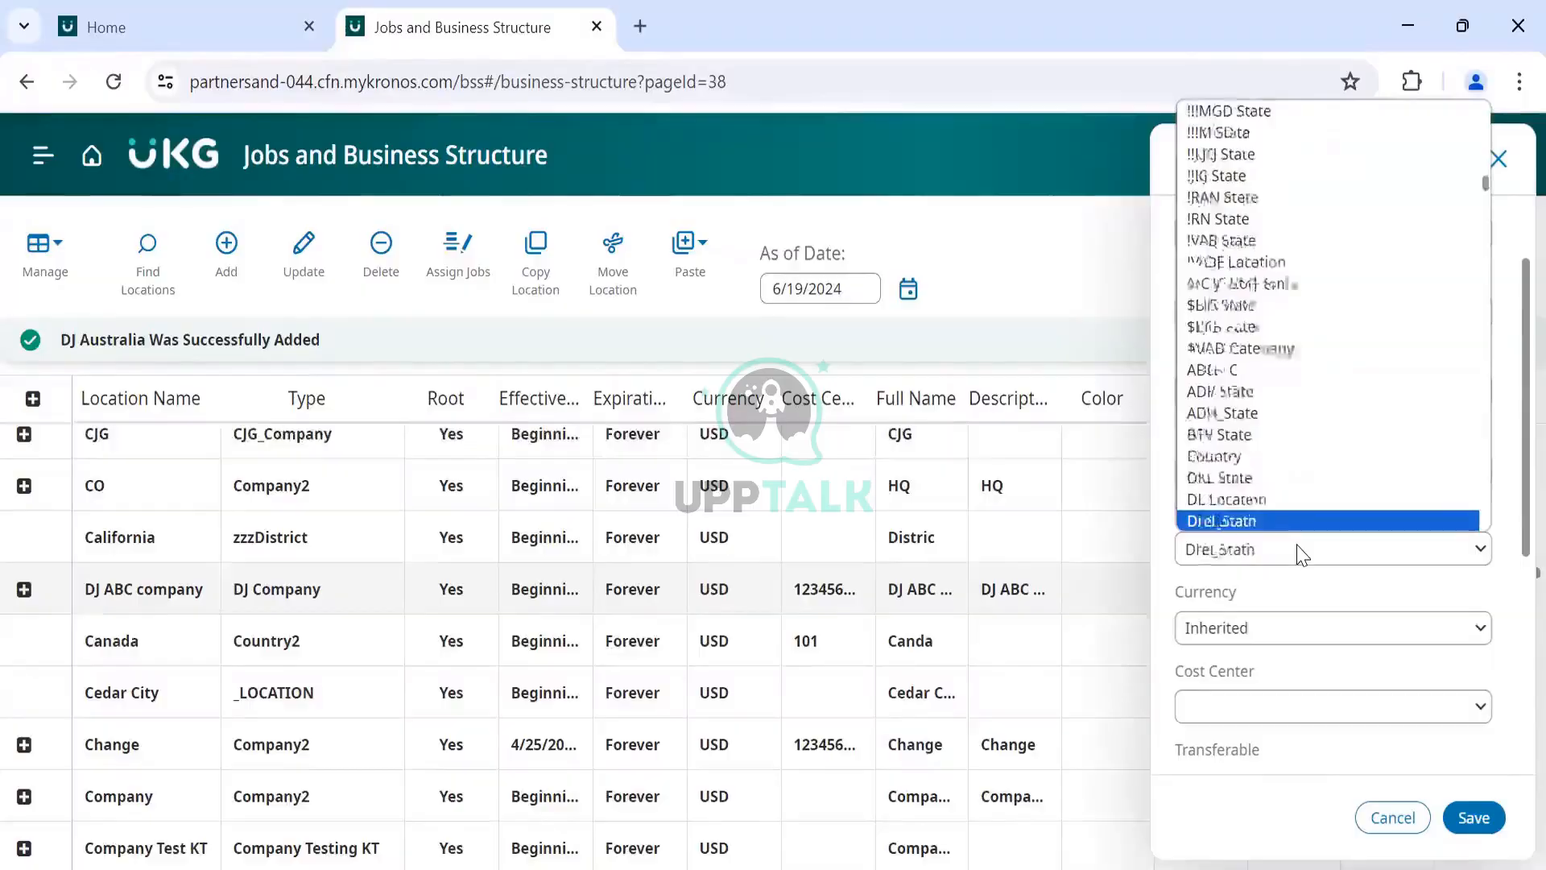
key(d)
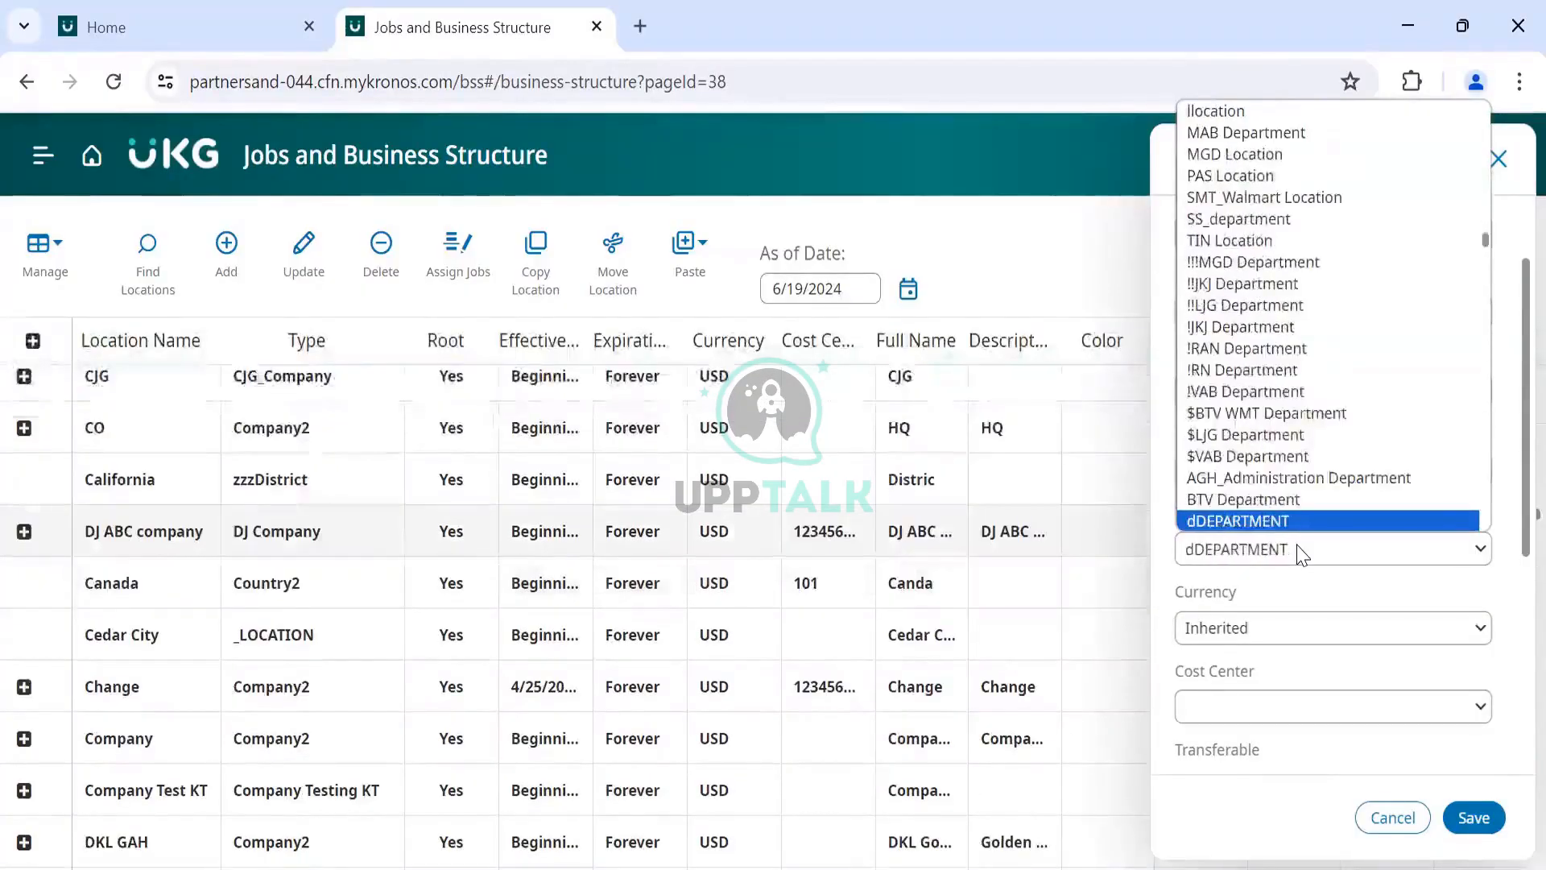
key(d)
key(d)
key(d)
key(d)
key(d)
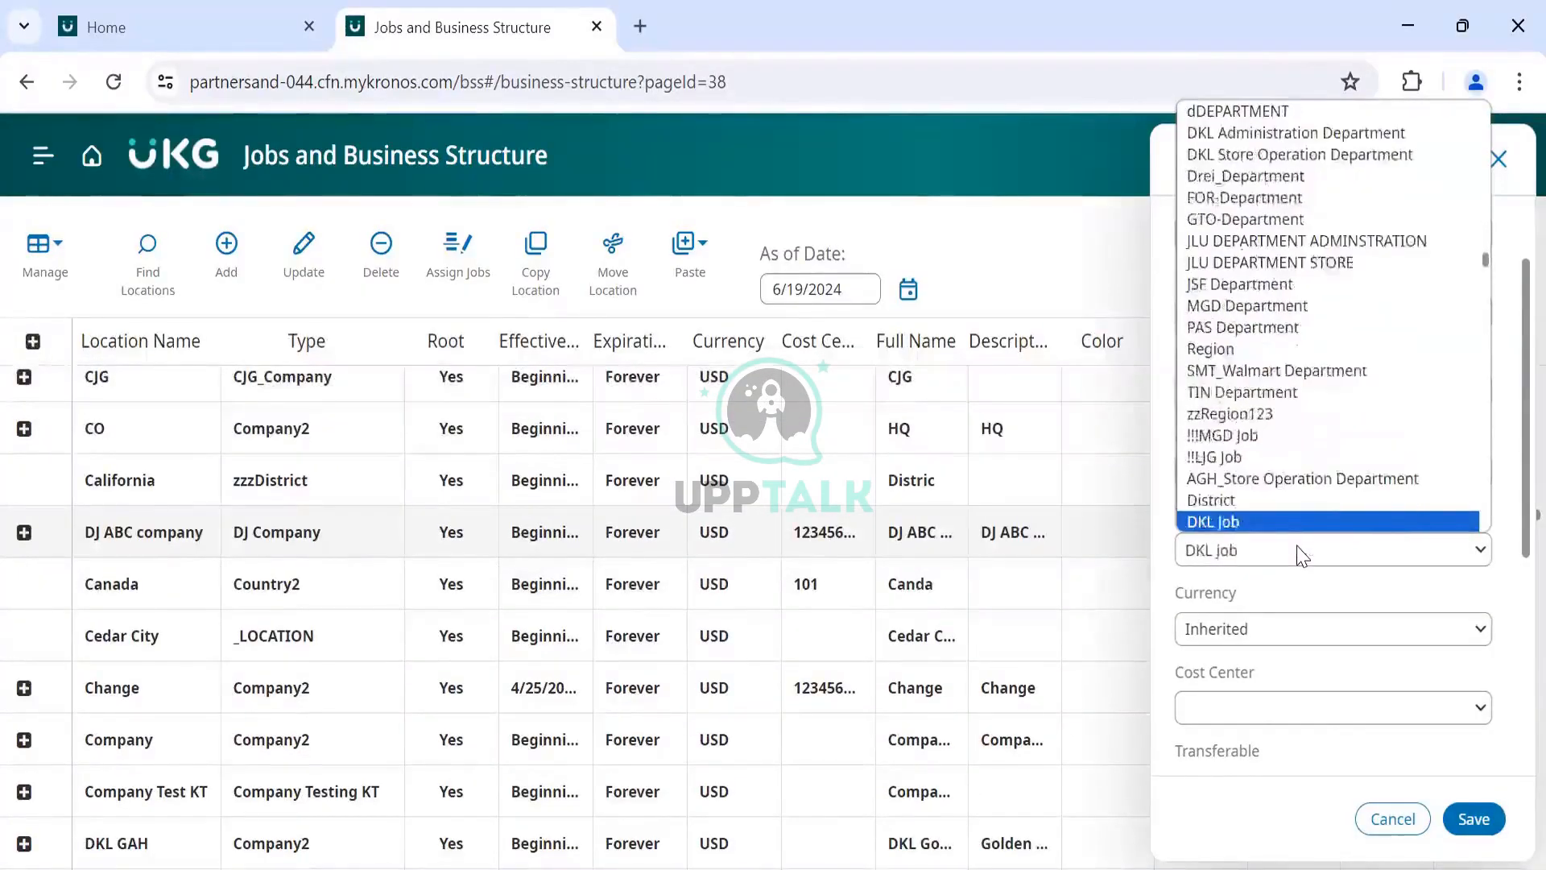
key(d)
key(d)
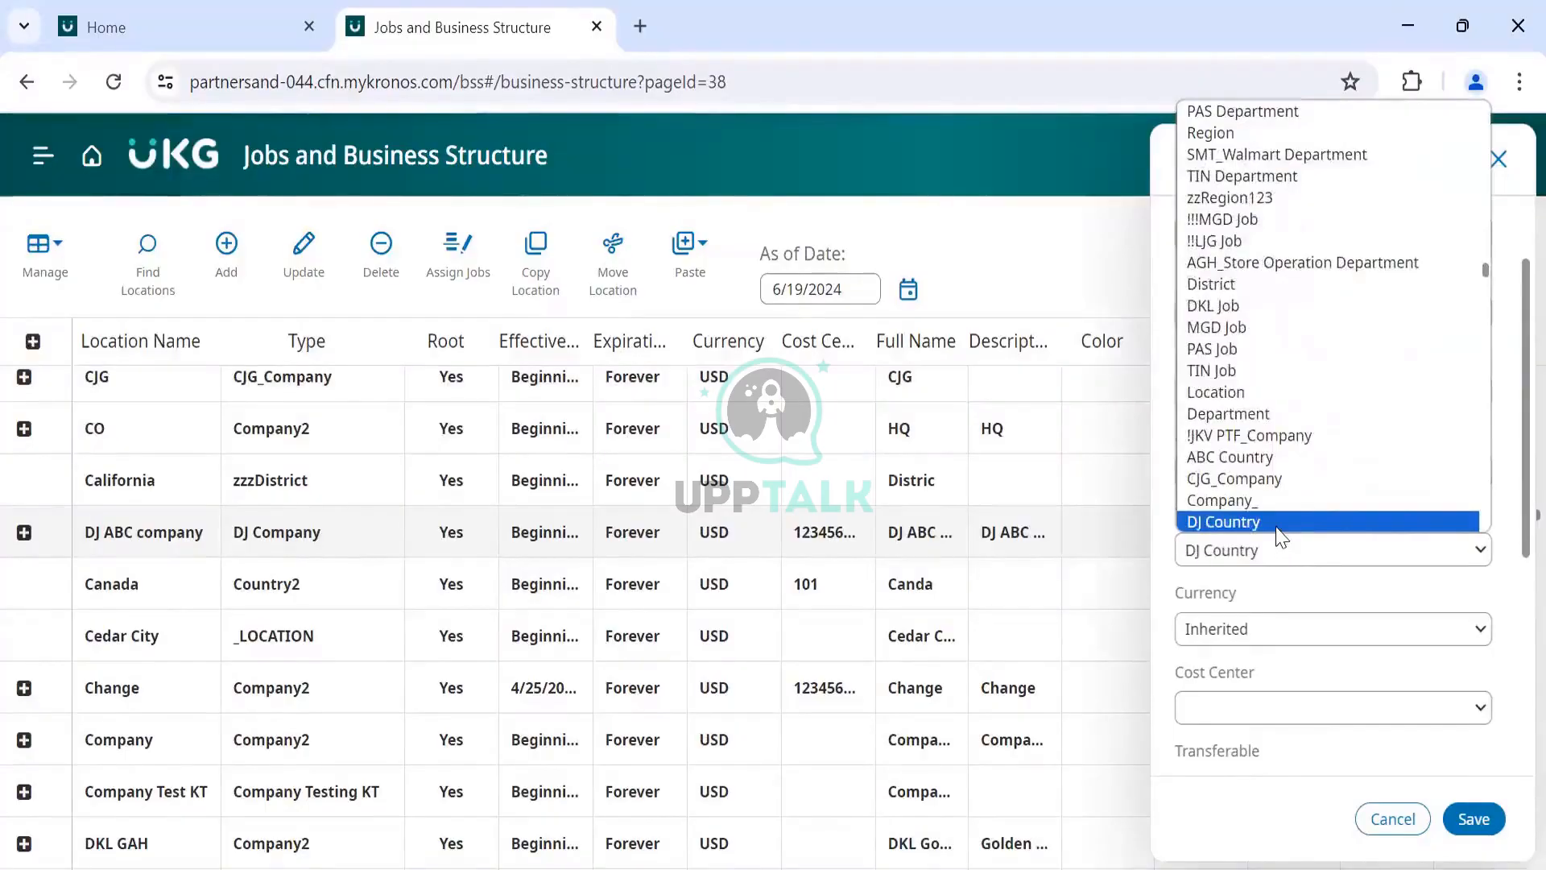
click(1279, 523)
Step: Enter DJ India as the new location's Full Name, Location Name and Description, and save the location
scroll(1220, 291, up, 1)
click(1216, 284)
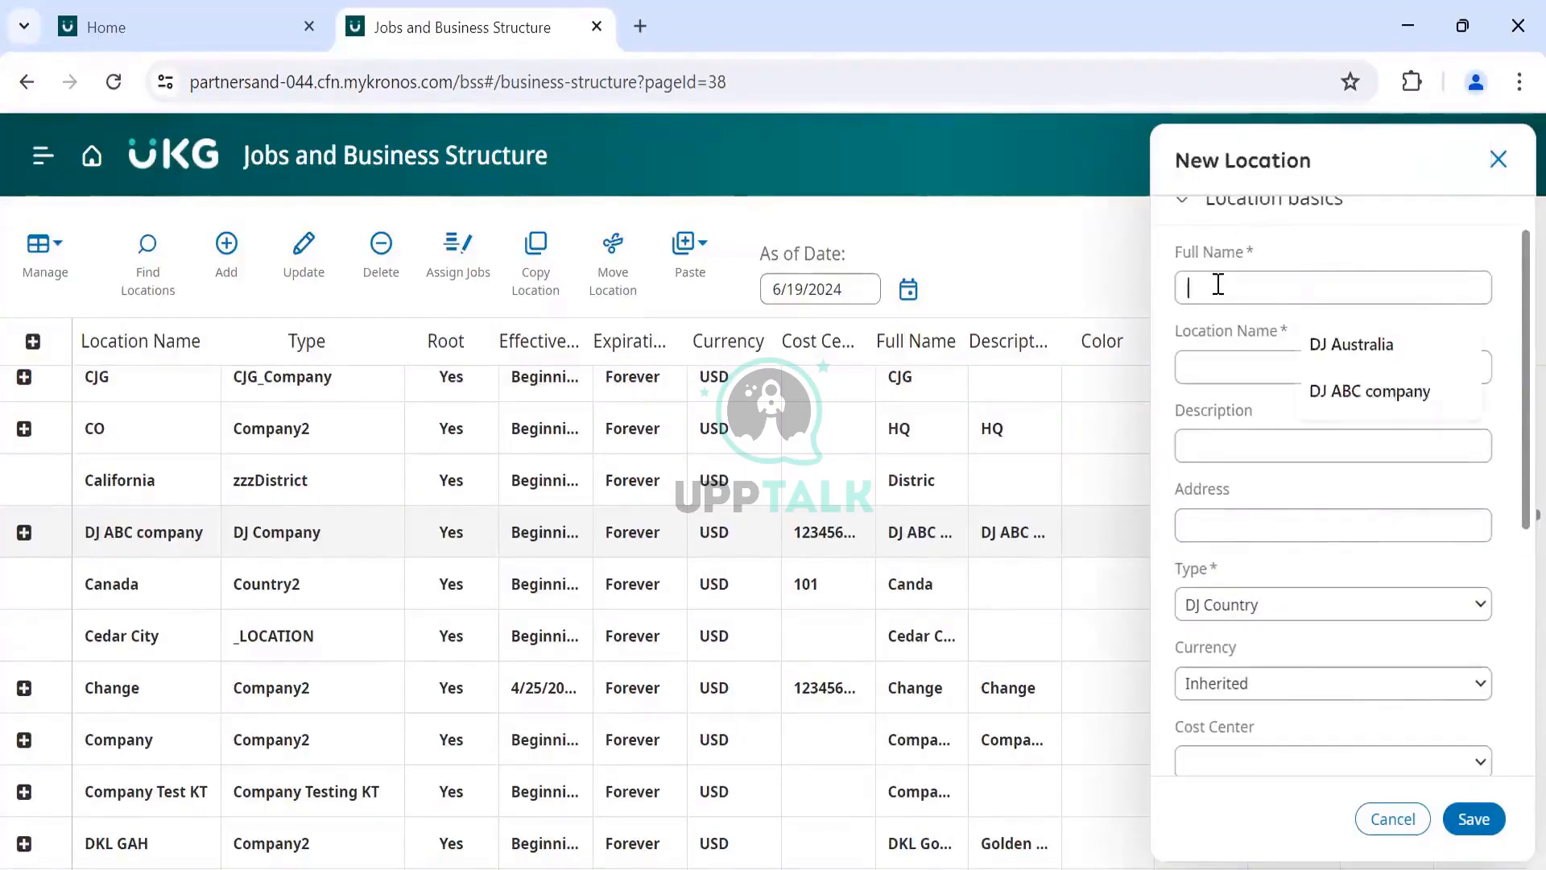
text(DJ India)
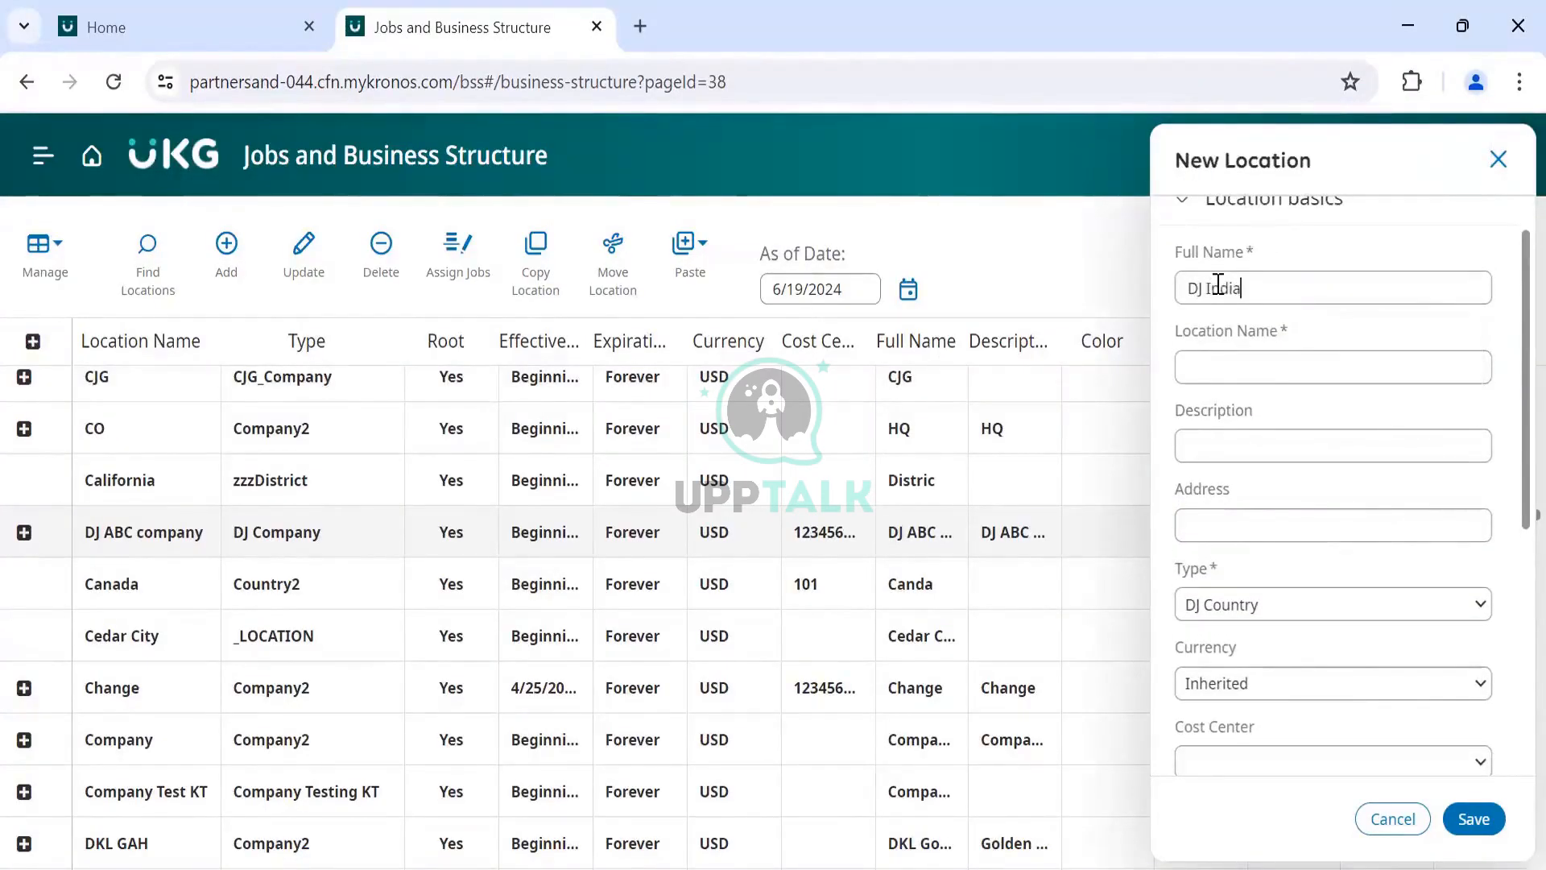
key(ctrl+a)
key(ctrl+c)
key(Tab)
key(ctrl+v)
scroll(1290, 494, down, 5)
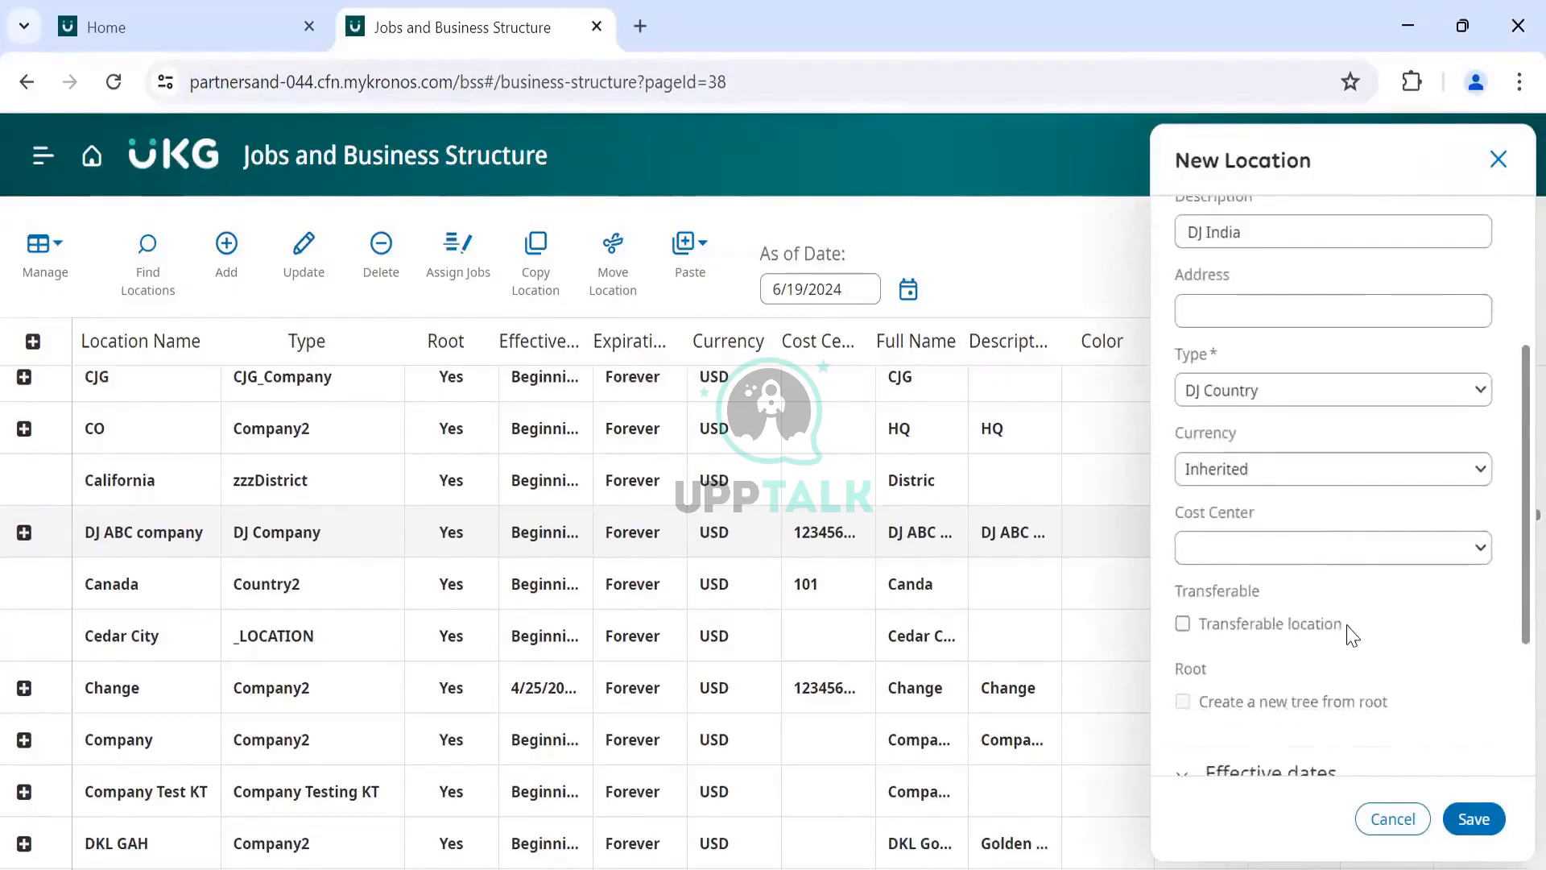
click(1475, 819)
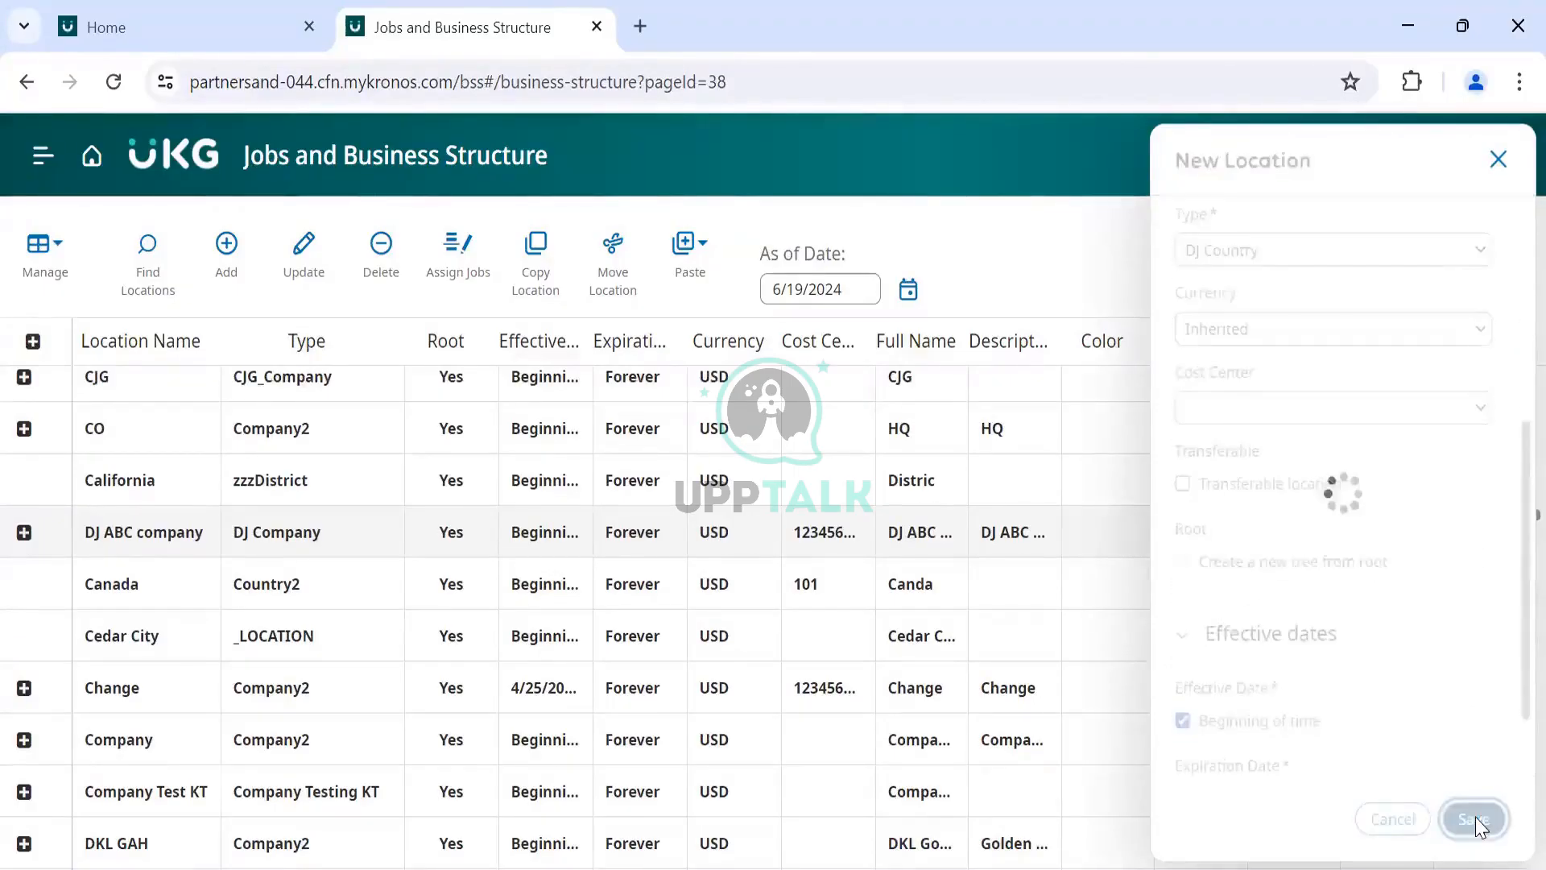
Step: Expand DJ ABC company to show its country locations
click(24, 591)
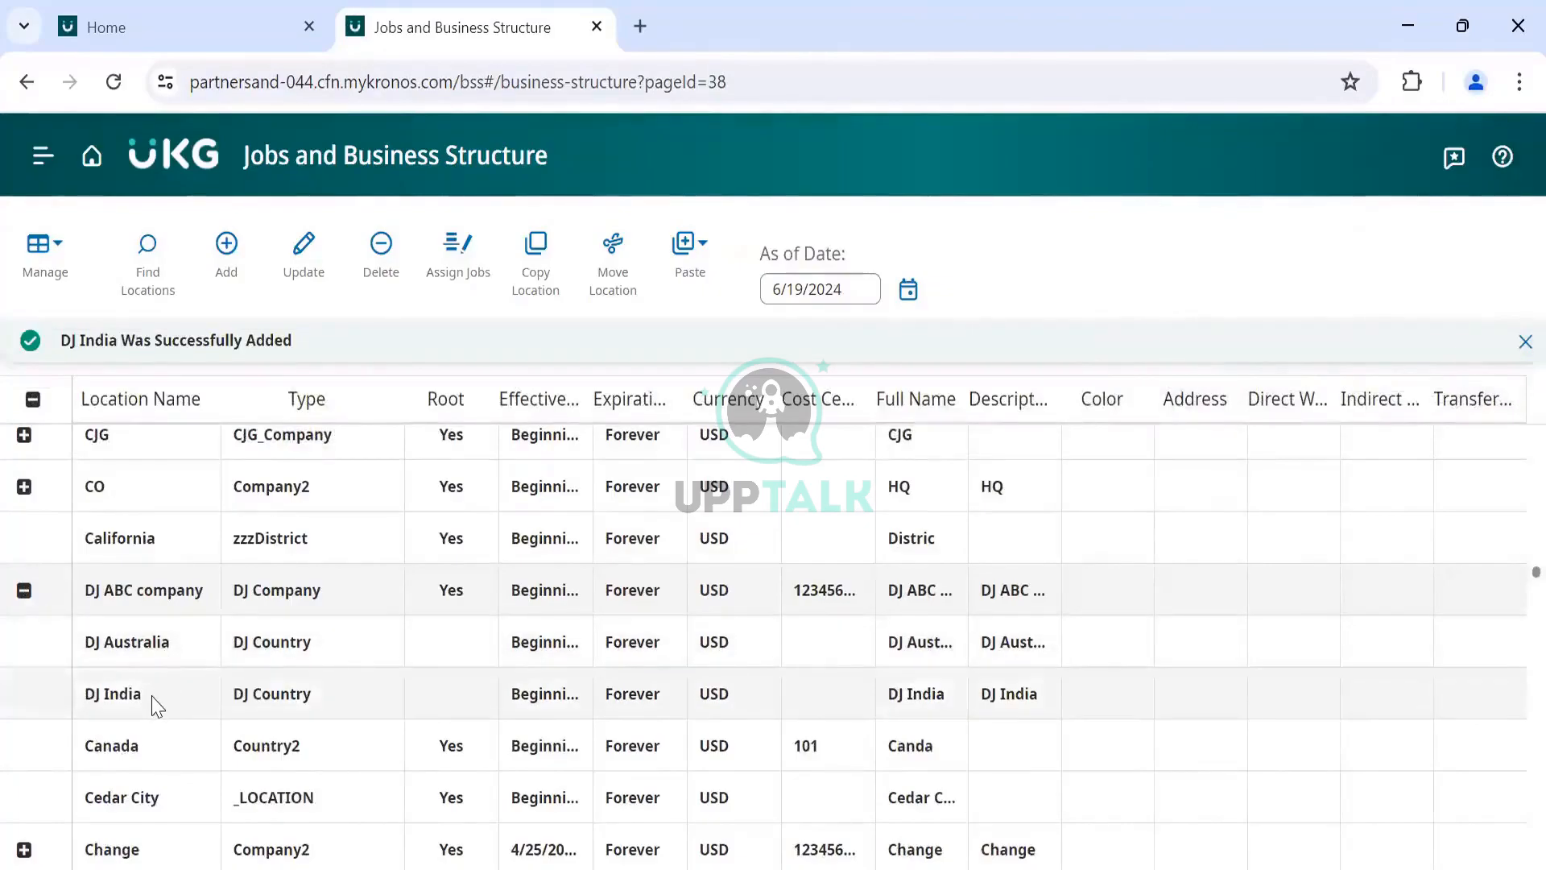
scroll(154, 705, down, 1)
scroll(157, 707, down, 1)
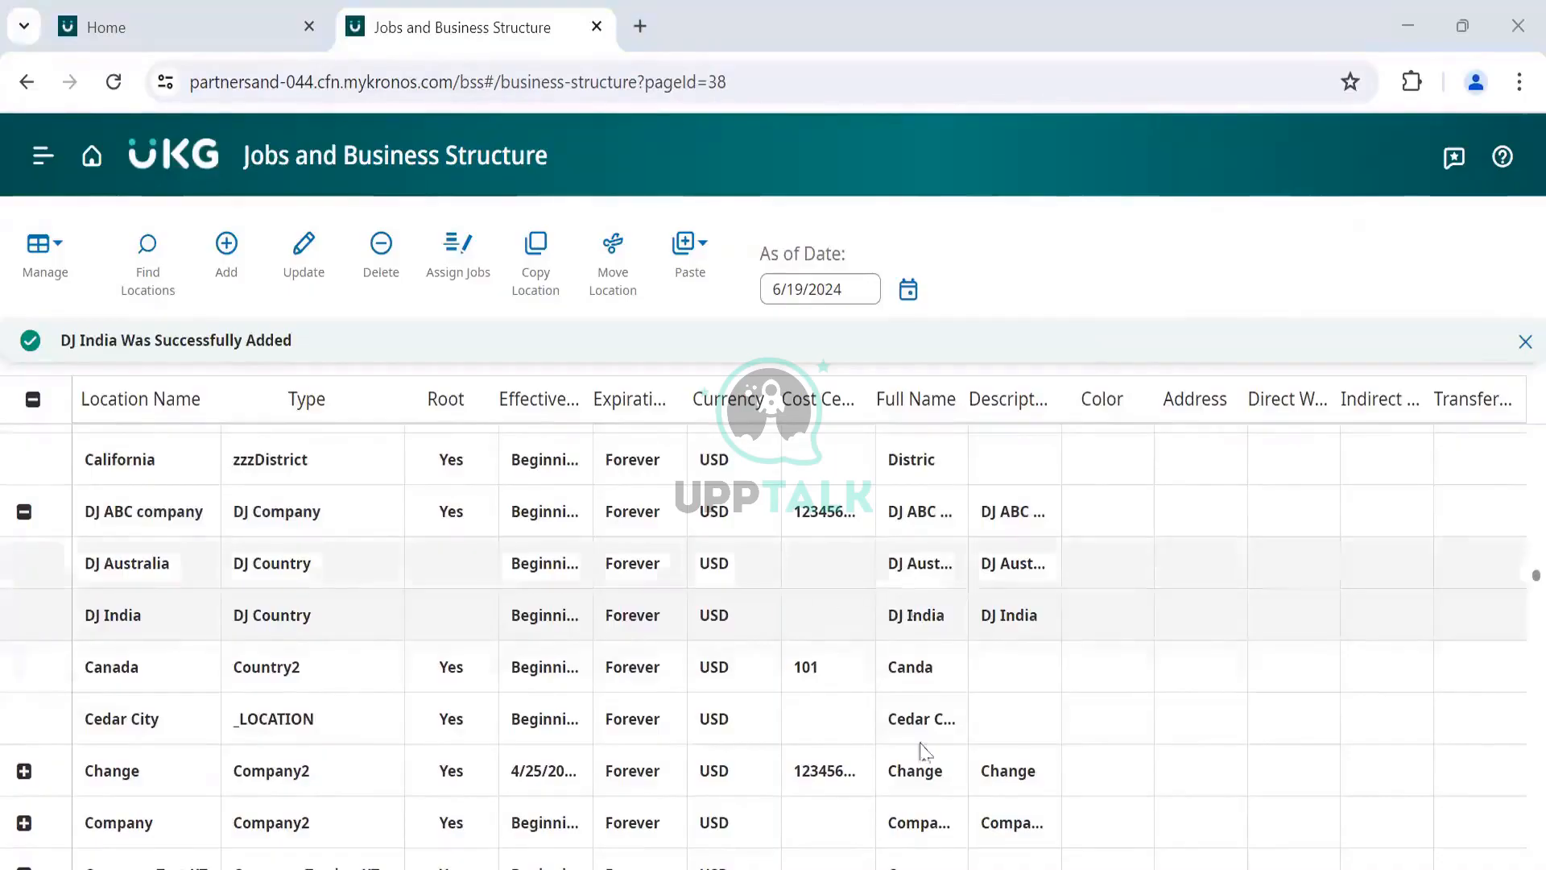
Step: Switch to the Notepad task notes and check which states belong under Australia
click(966, 863)
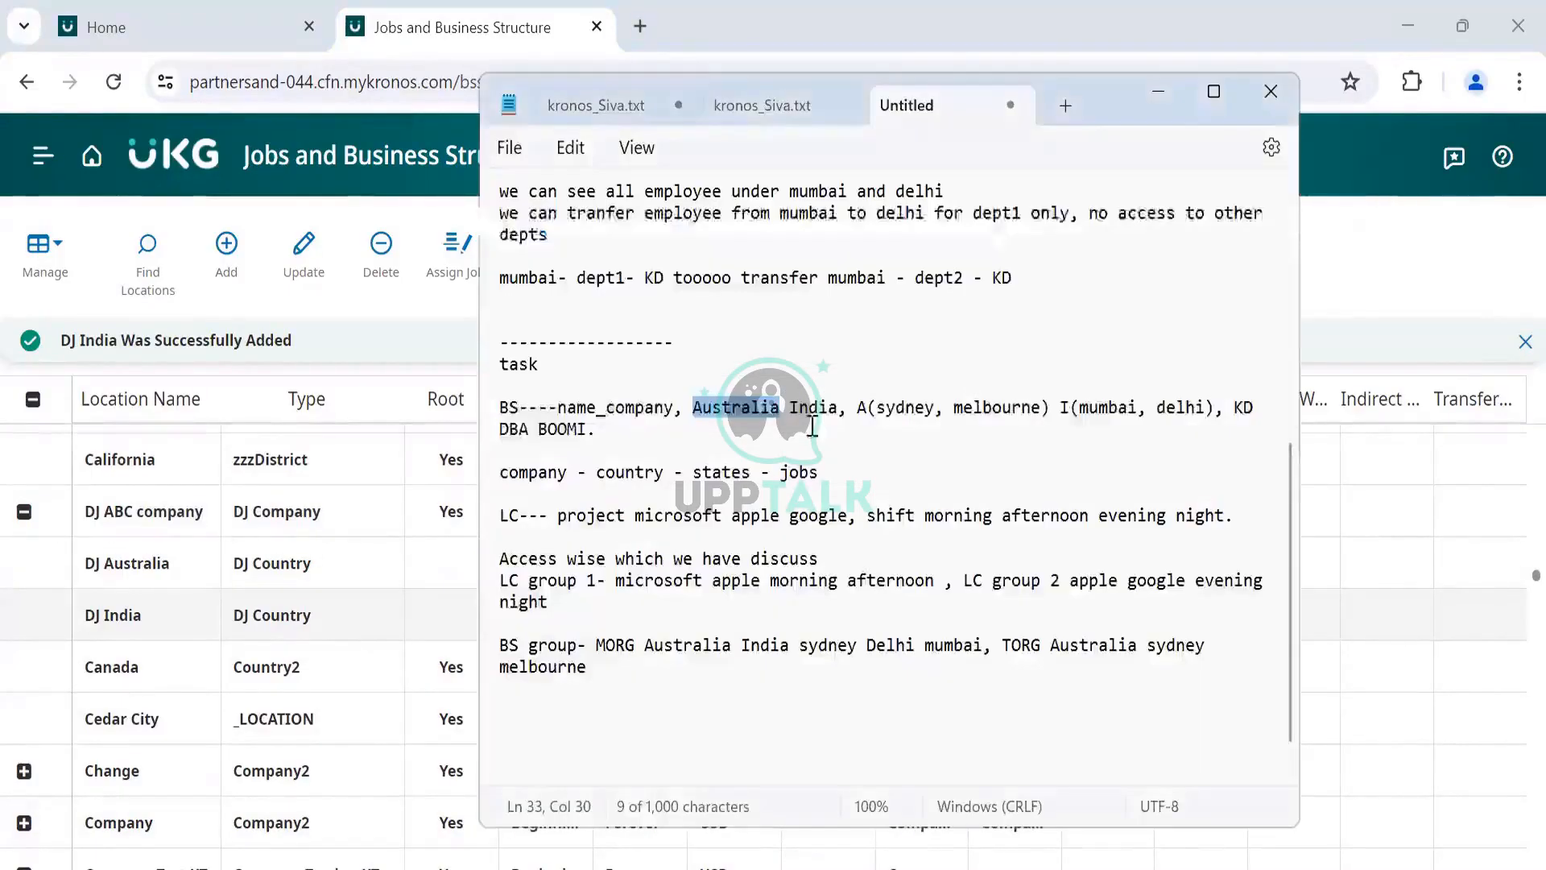
click(780, 417)
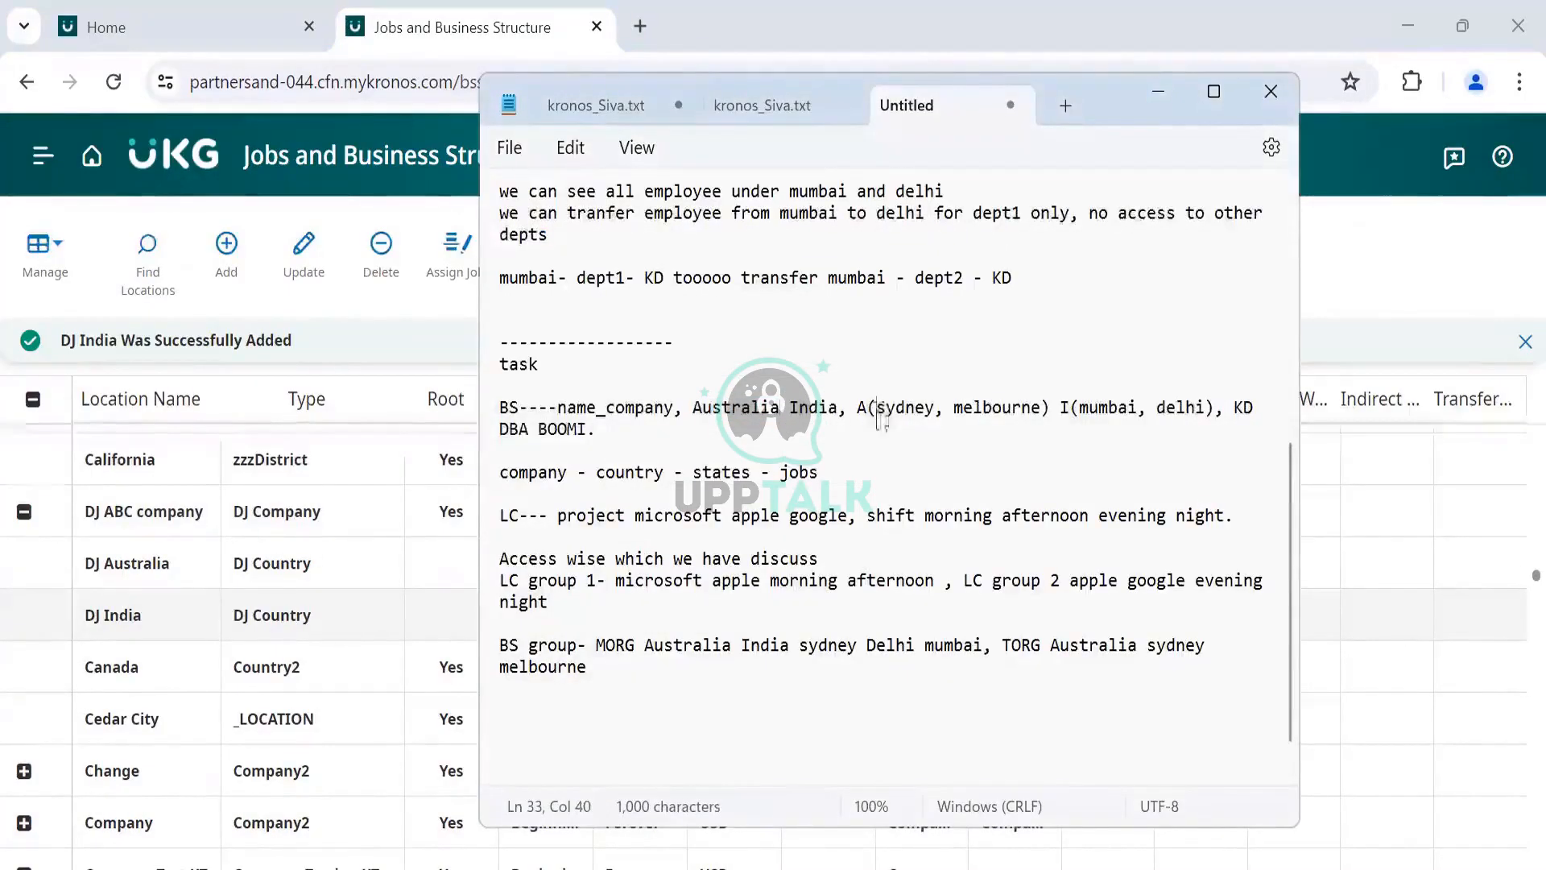
drag(876, 411, 935, 418)
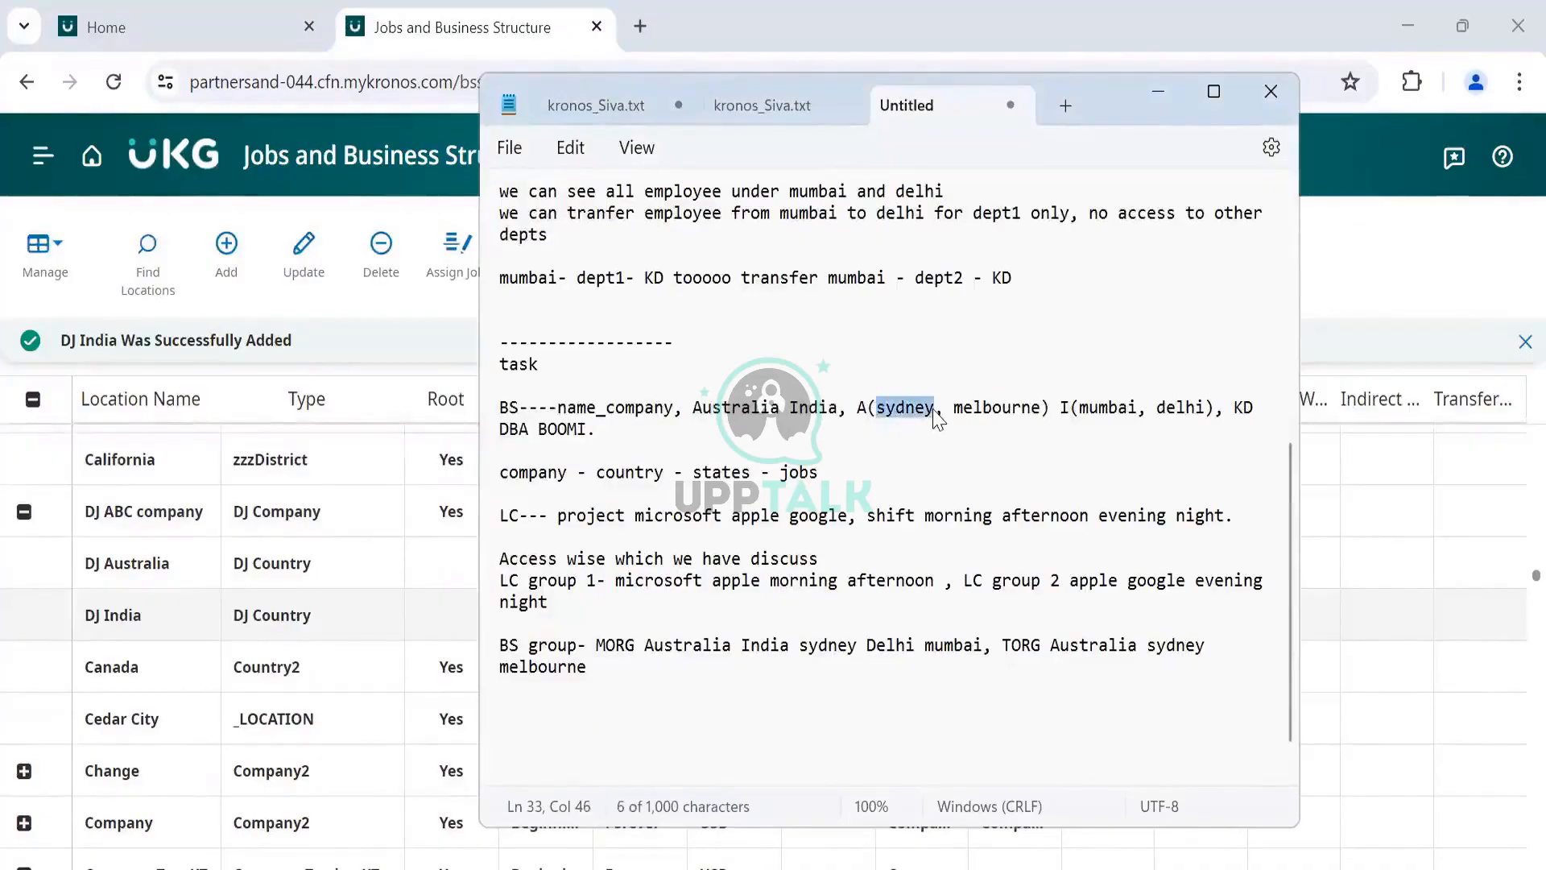
click(914, 430)
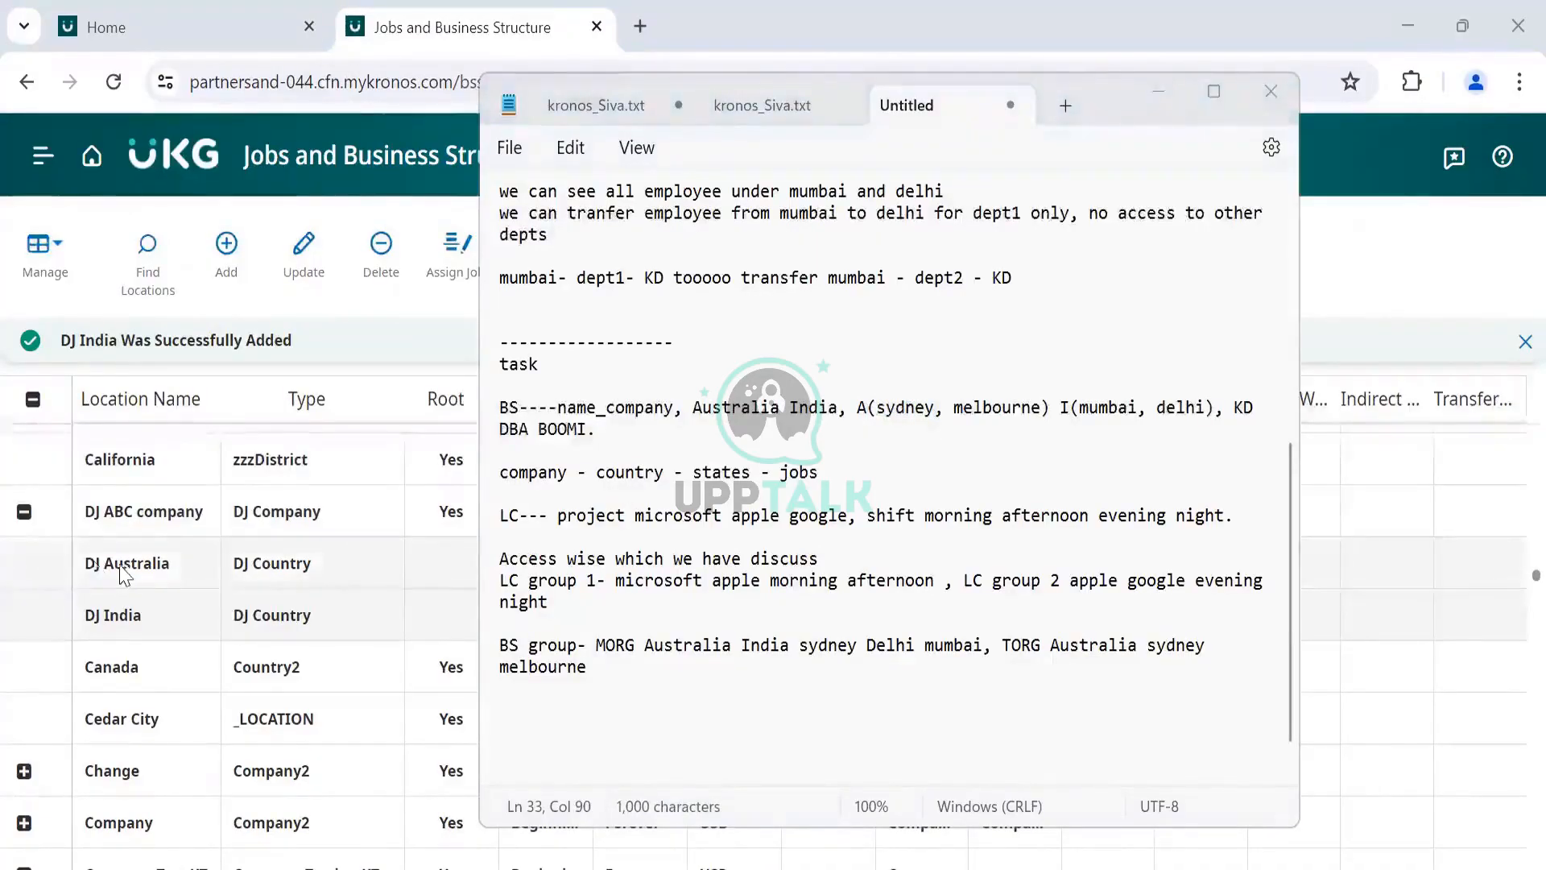
Step: Start a new location under DJ Australia with the Location Name DJ Sydney
click(131, 519)
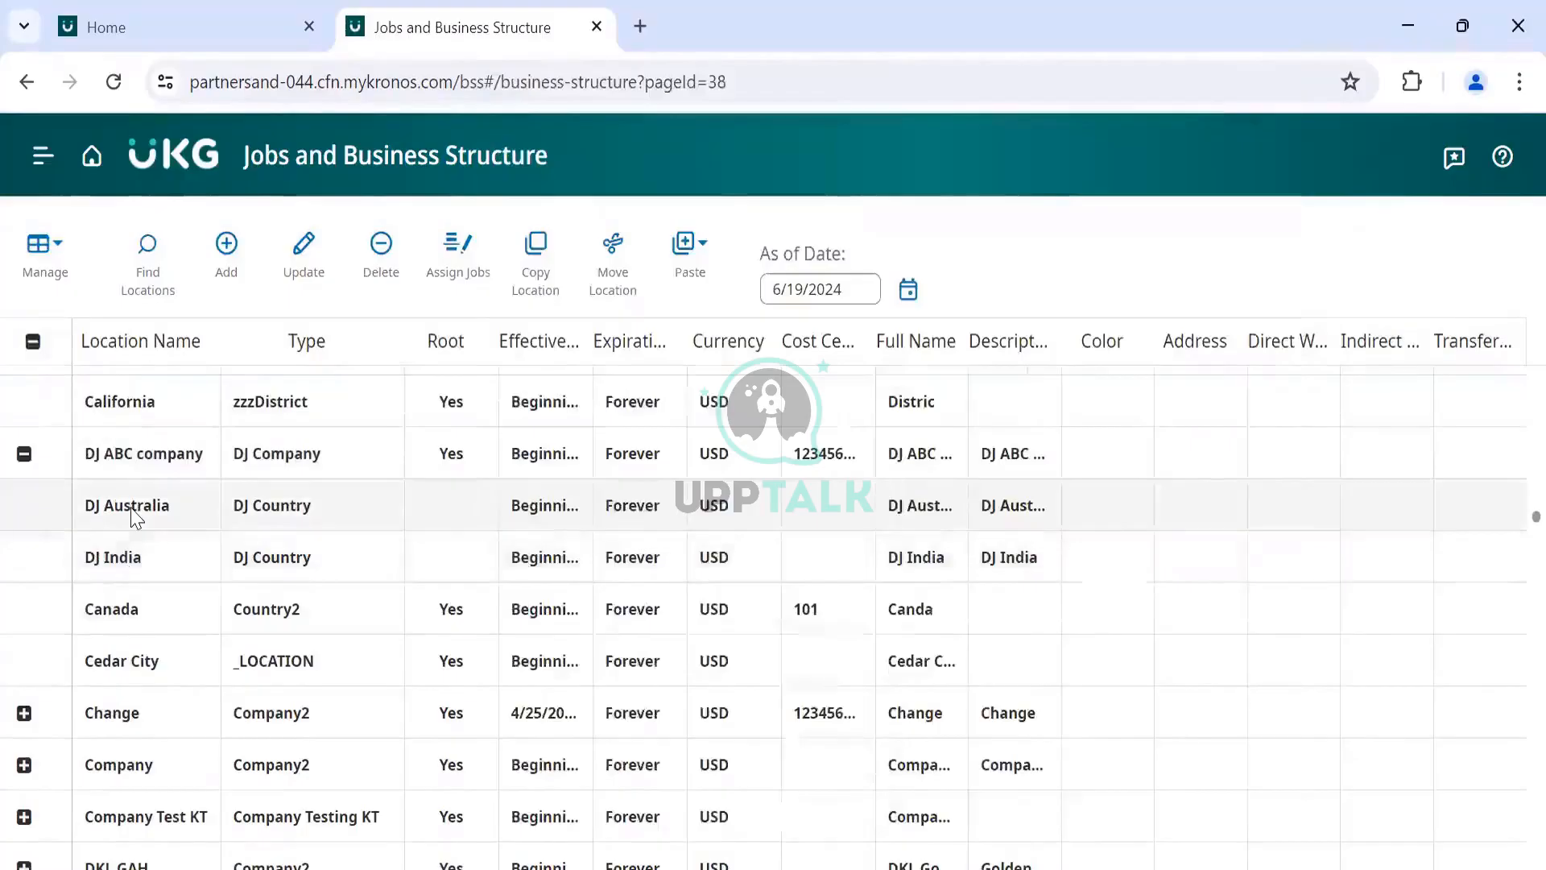
click(226, 250)
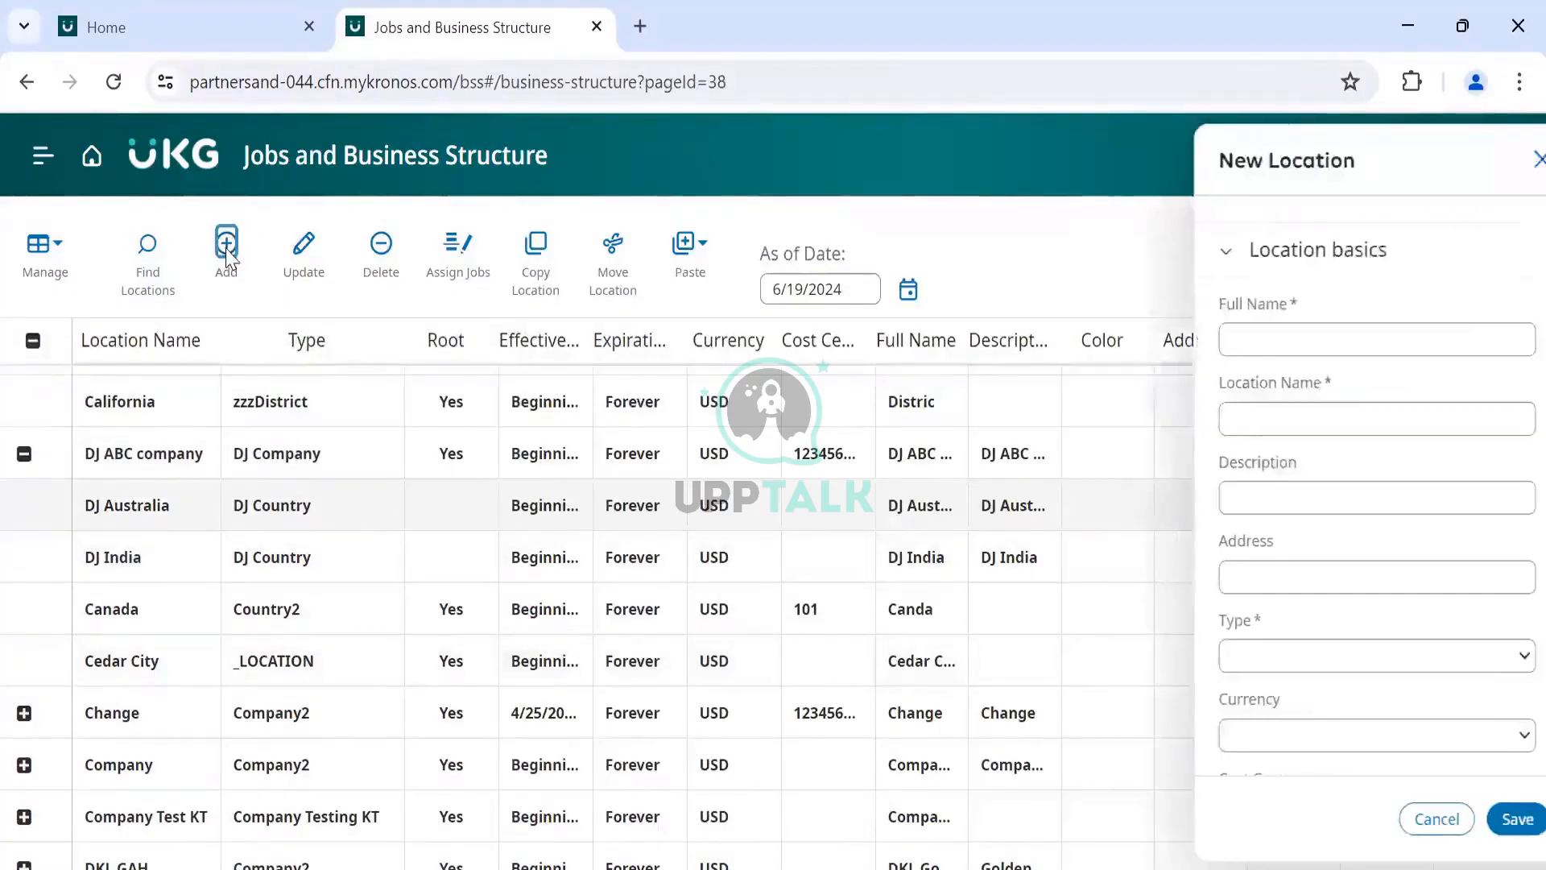
click(1252, 425)
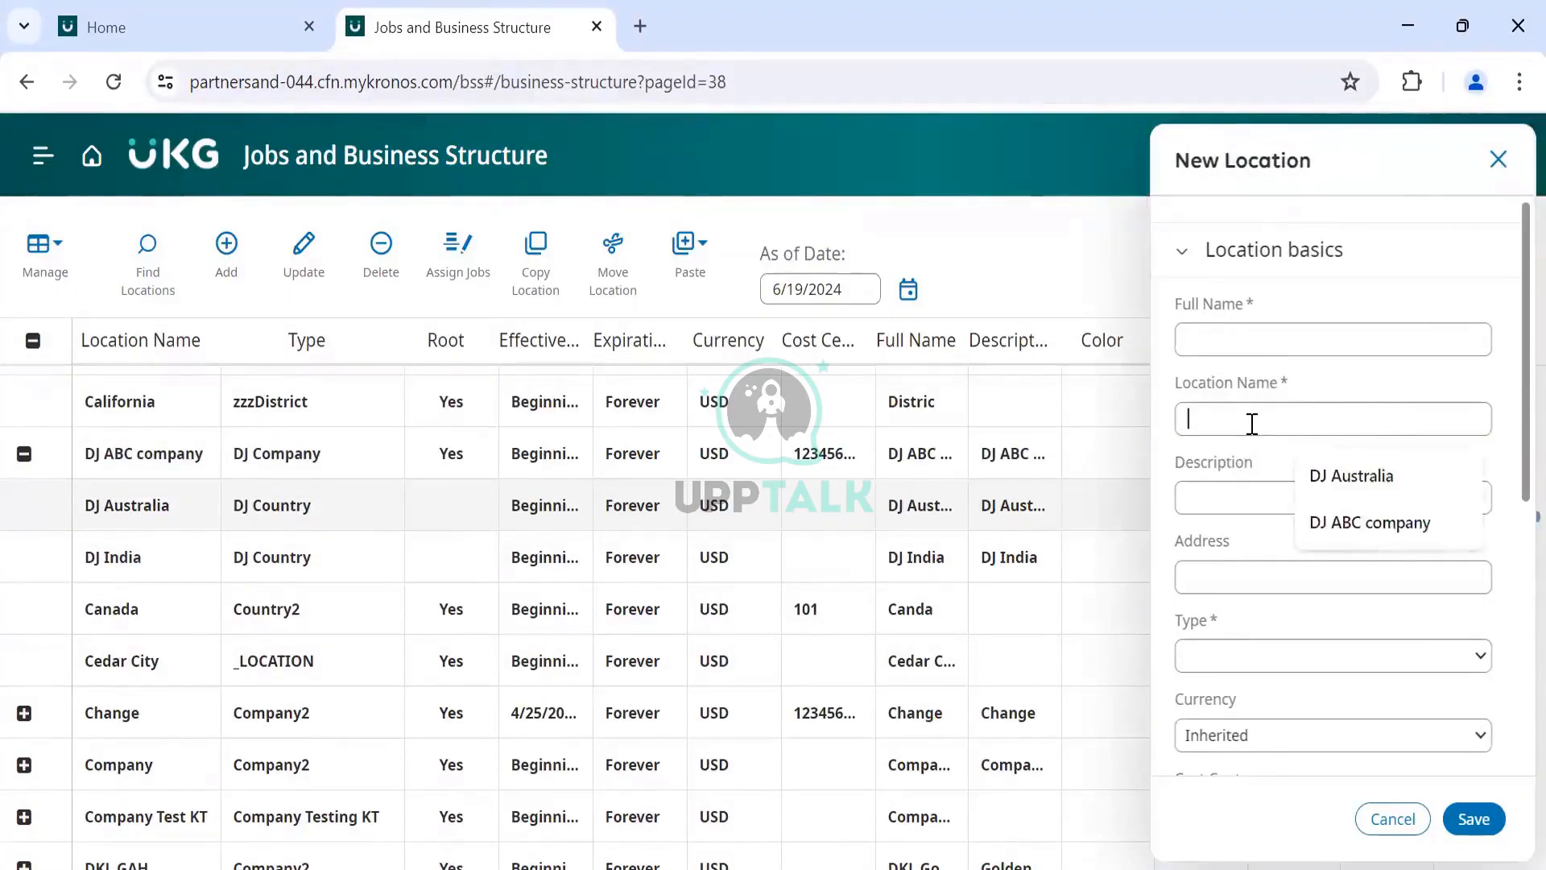
text(Dj sydney)
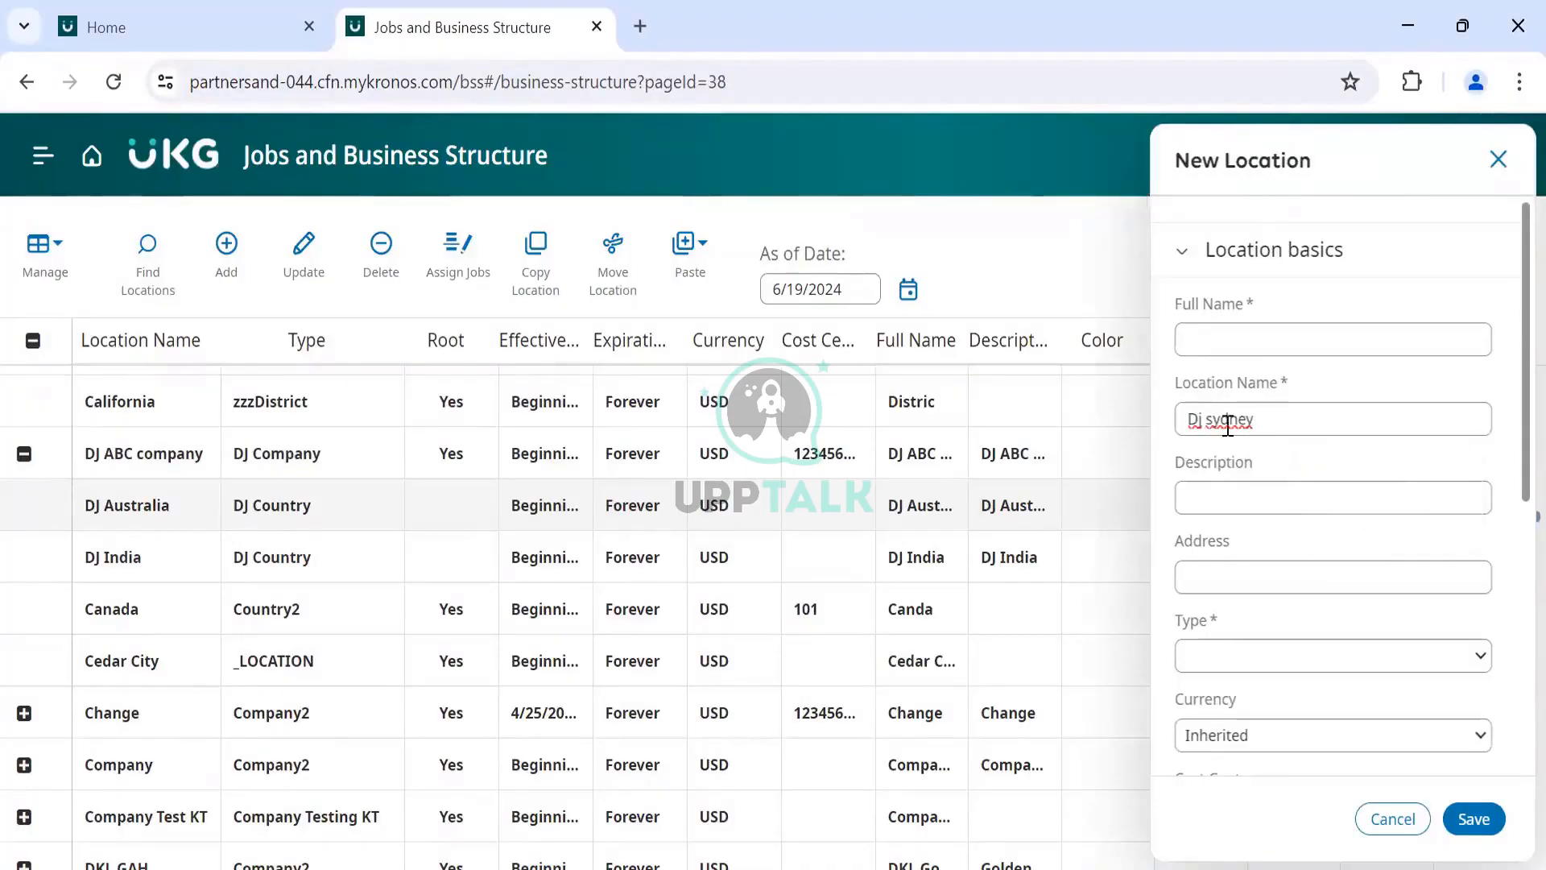
click(1216, 420)
key(BackSpace)
key(BackSpace)
key(BackSpace)
text(J S)
Step: Copy the location name DJ Sydney into the new location's Full Name and Description
key(ctrl+a)
key(ctrl+c)
click(1225, 338)
key(ctrl+v)
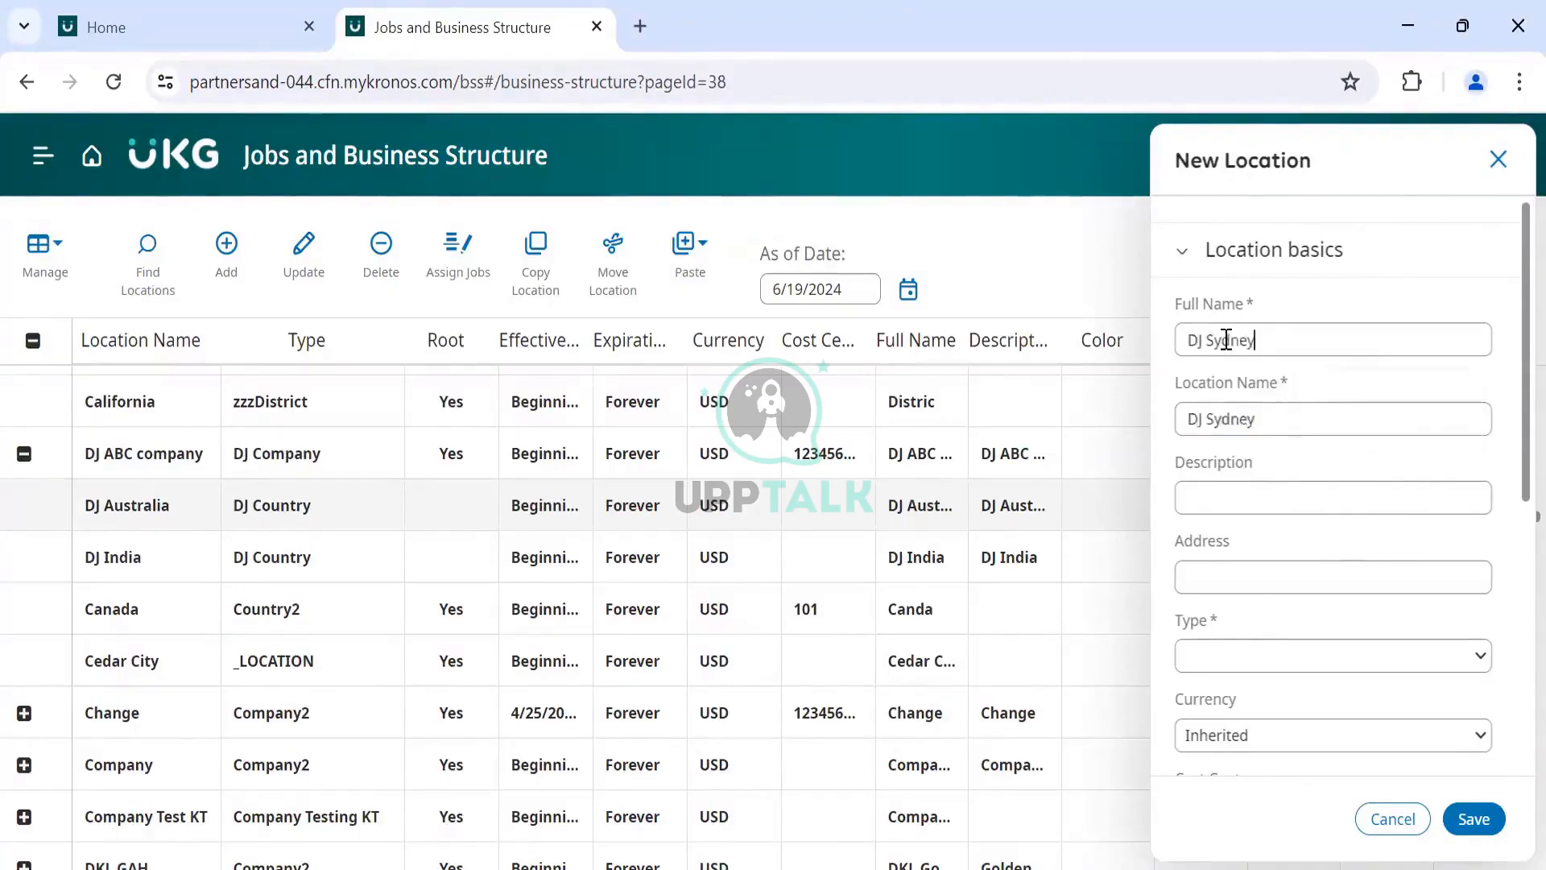
key(Tab)
key(Tab)
key(ctrl+v)
Step: Set the new DJ Sydney location's Type to DJ States and save it
scroll(1310, 569, down, 1)
click(1298, 599)
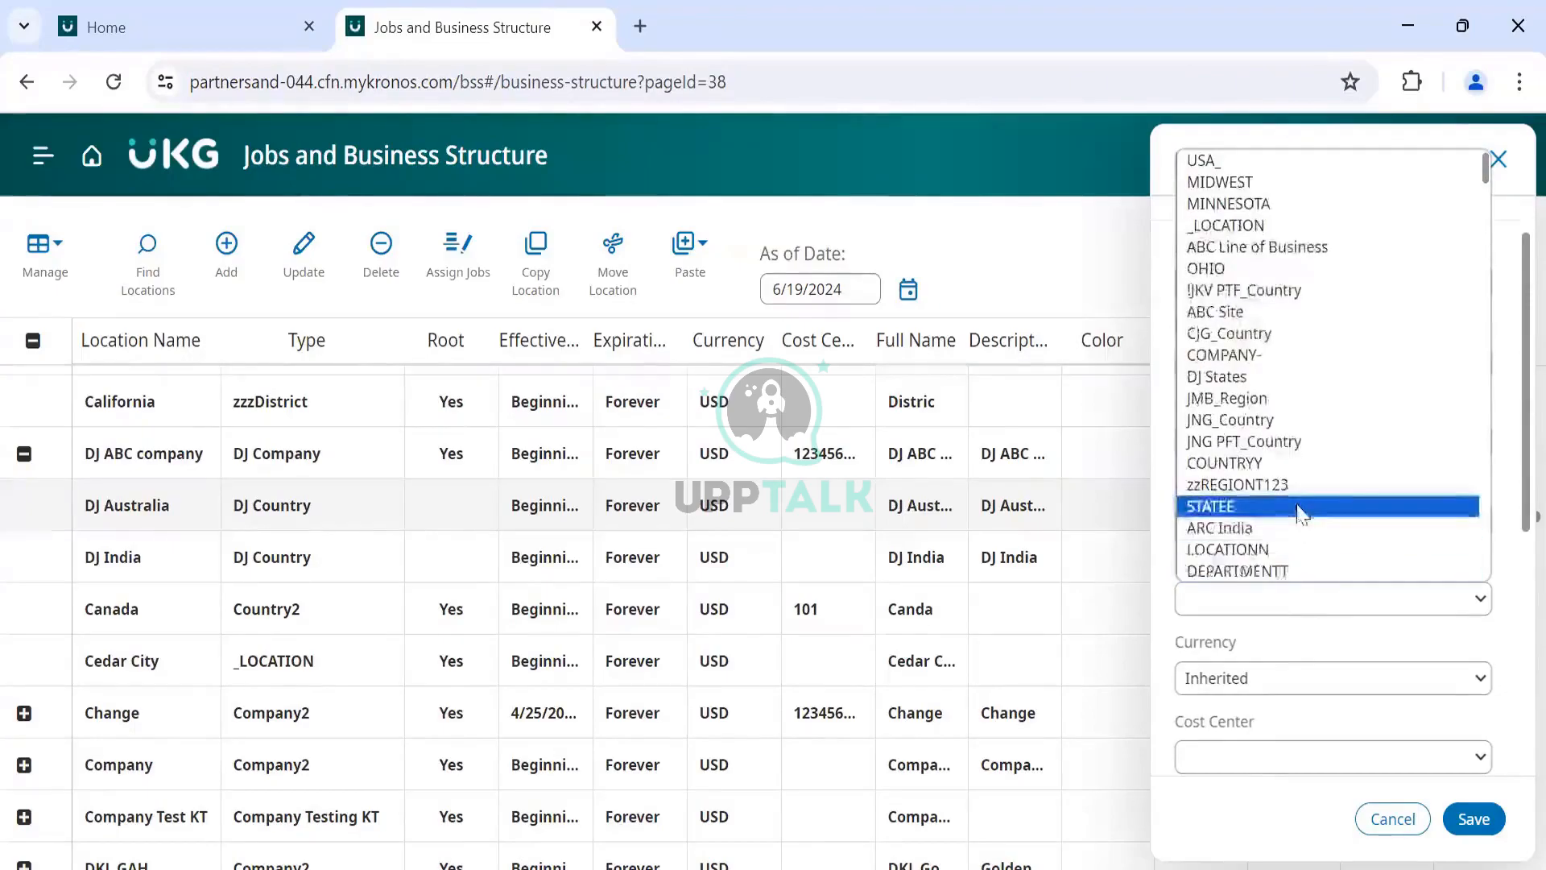
click(1232, 375)
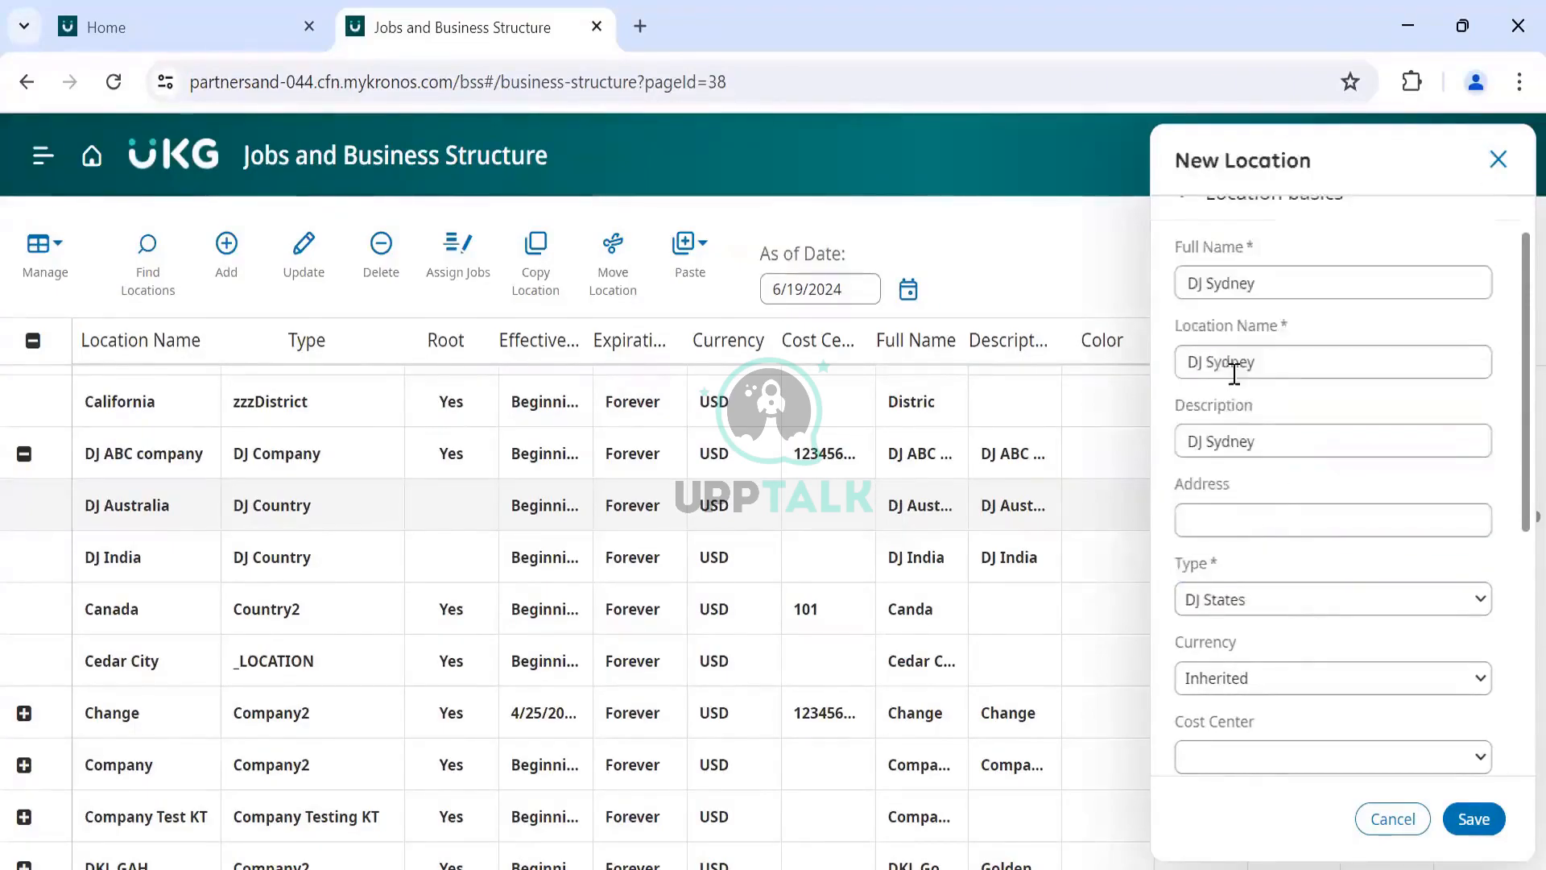
scroll(1283, 554, down, 2)
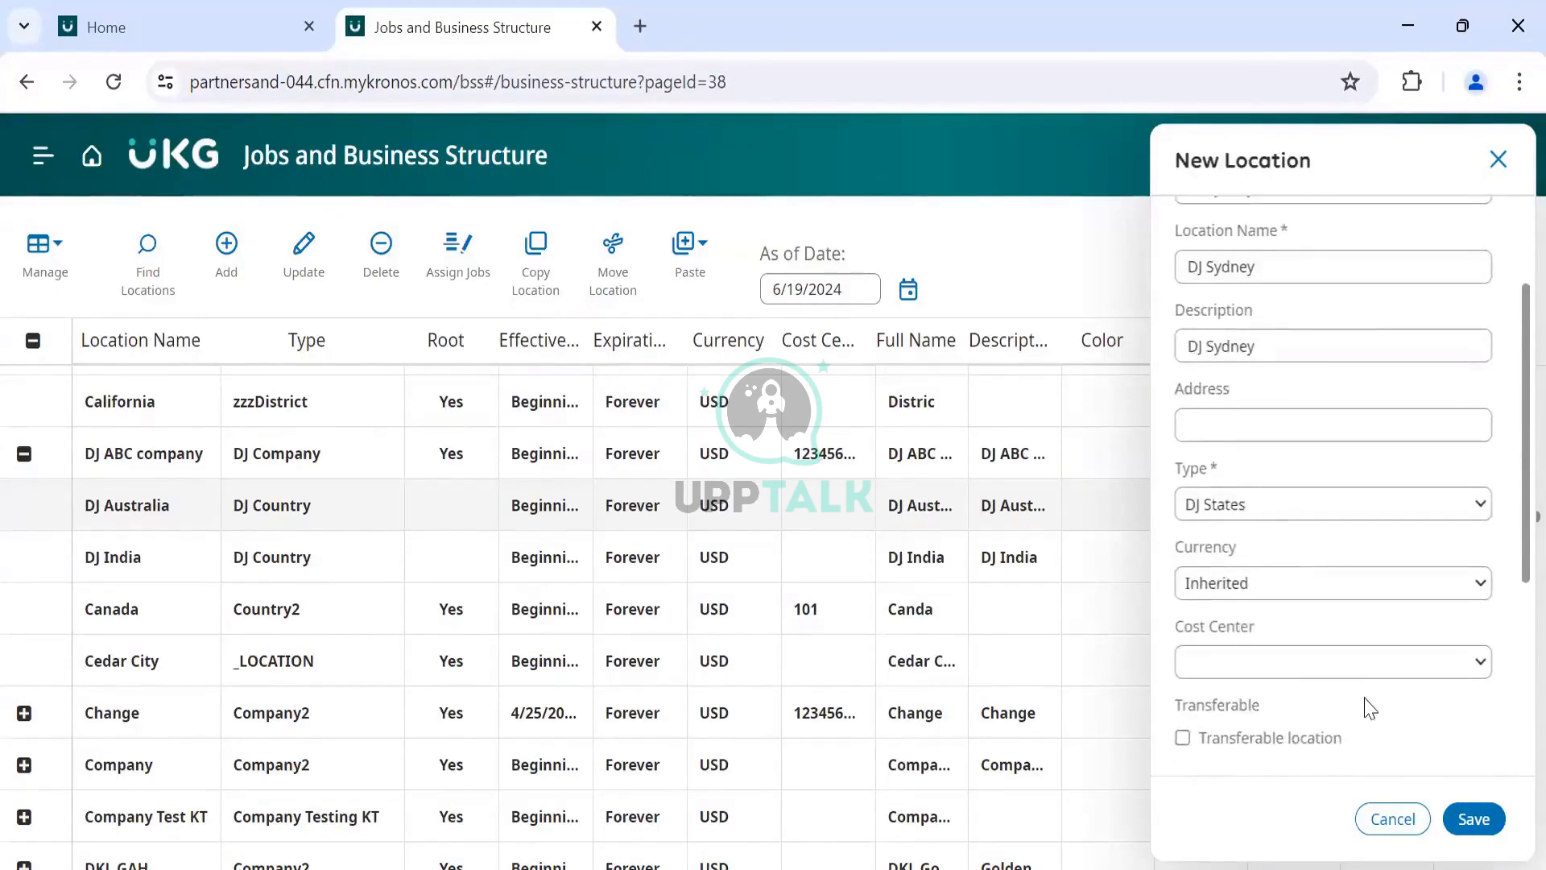
scroll(1369, 709, down, 1)
click(1472, 816)
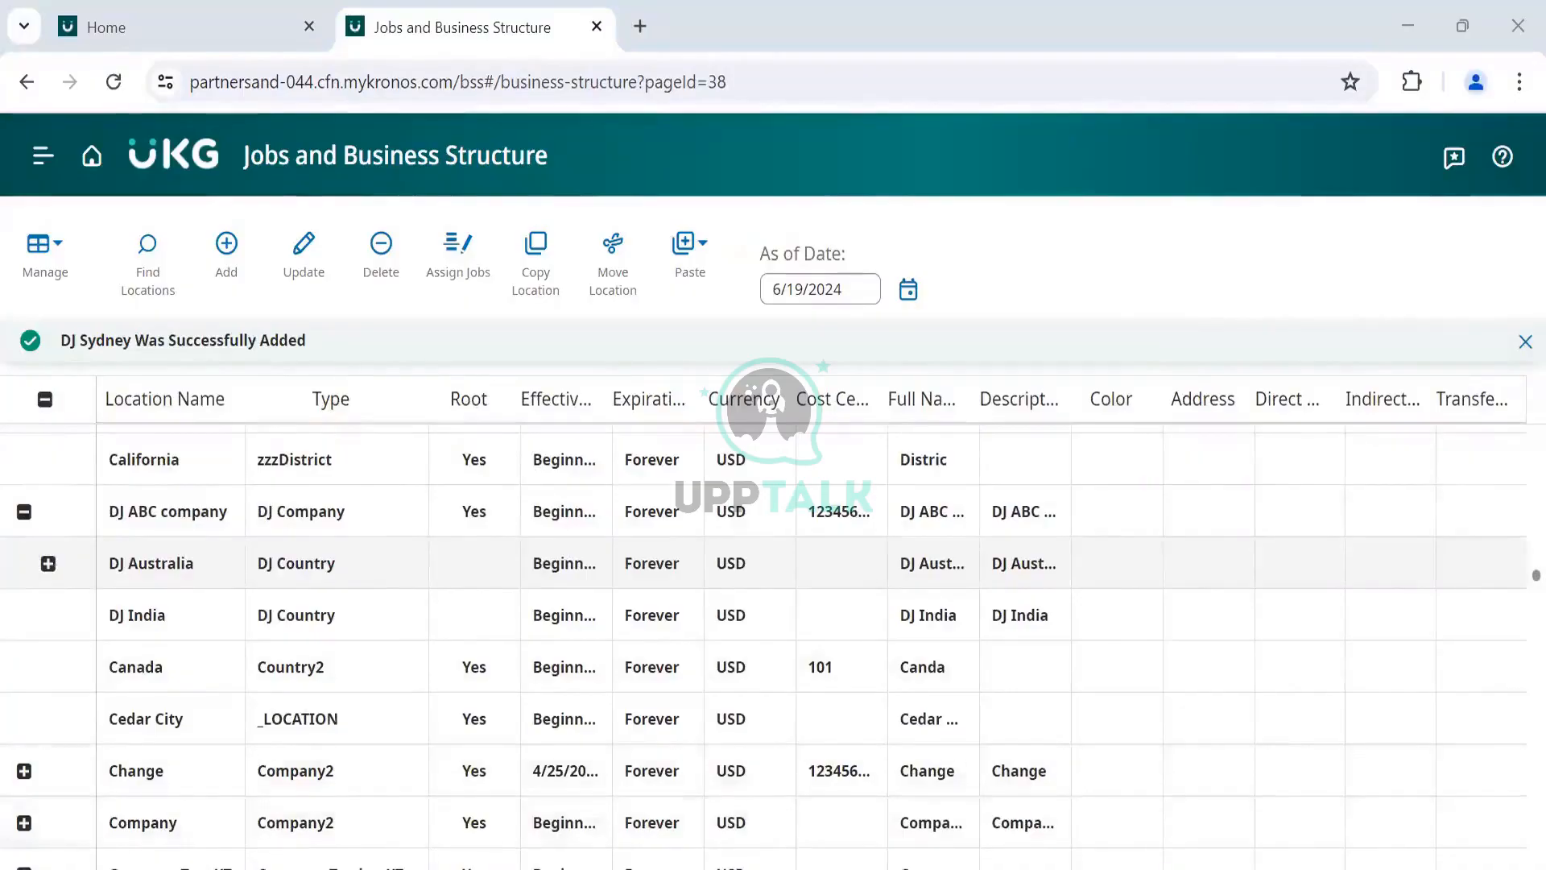
Step: Copy the state name melbourne from the Notepad task notes and return to the business structure in the browser
key(alt+Tab)
double_click(1020, 406)
key(ctrl+c)
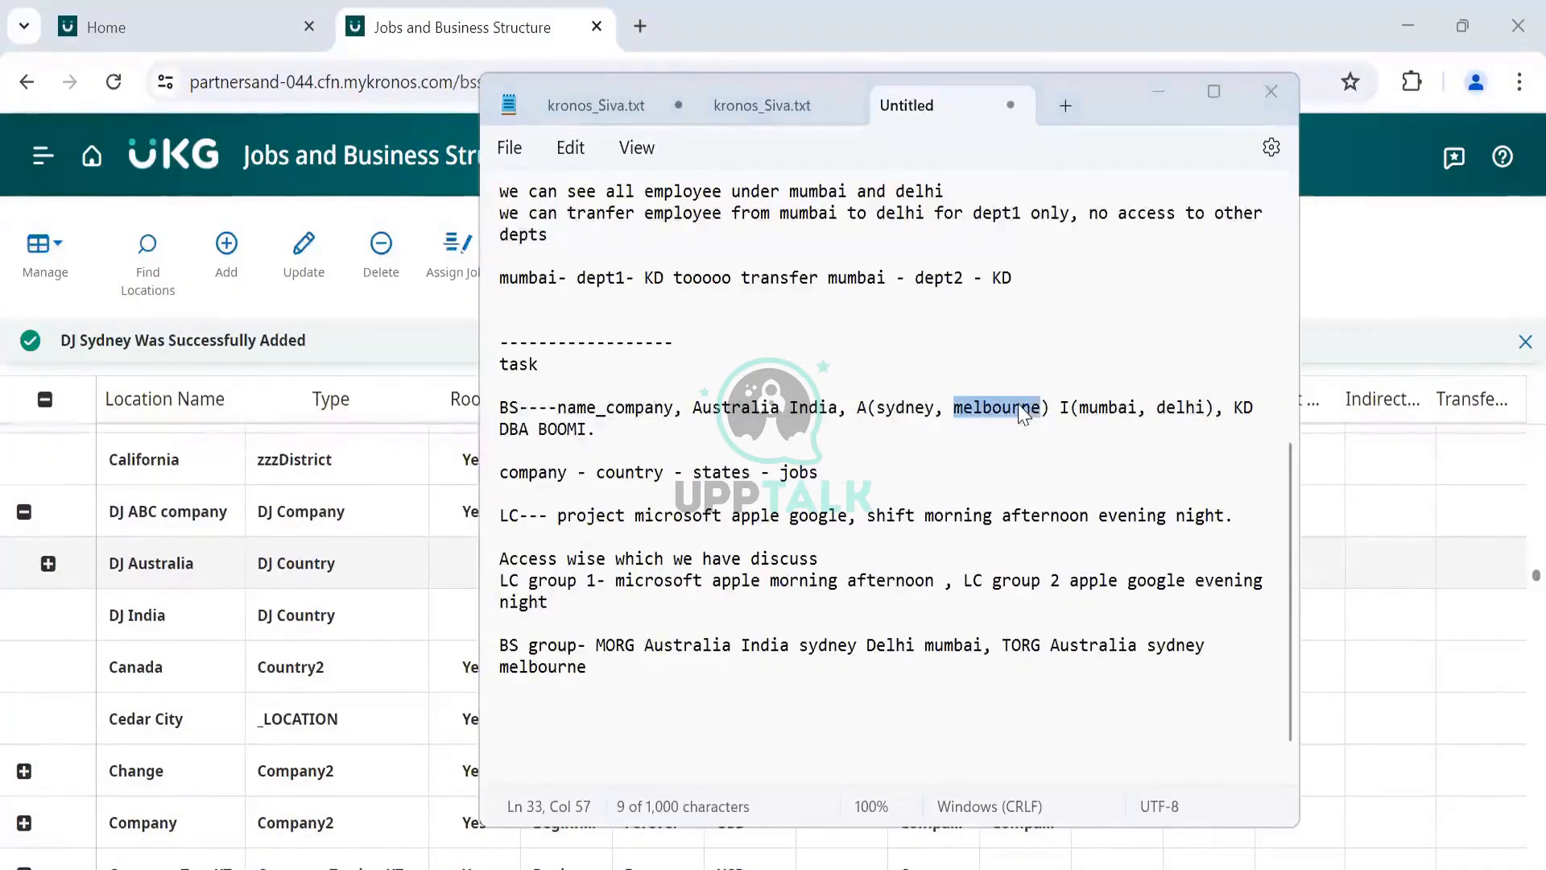
key(alt+Tab)
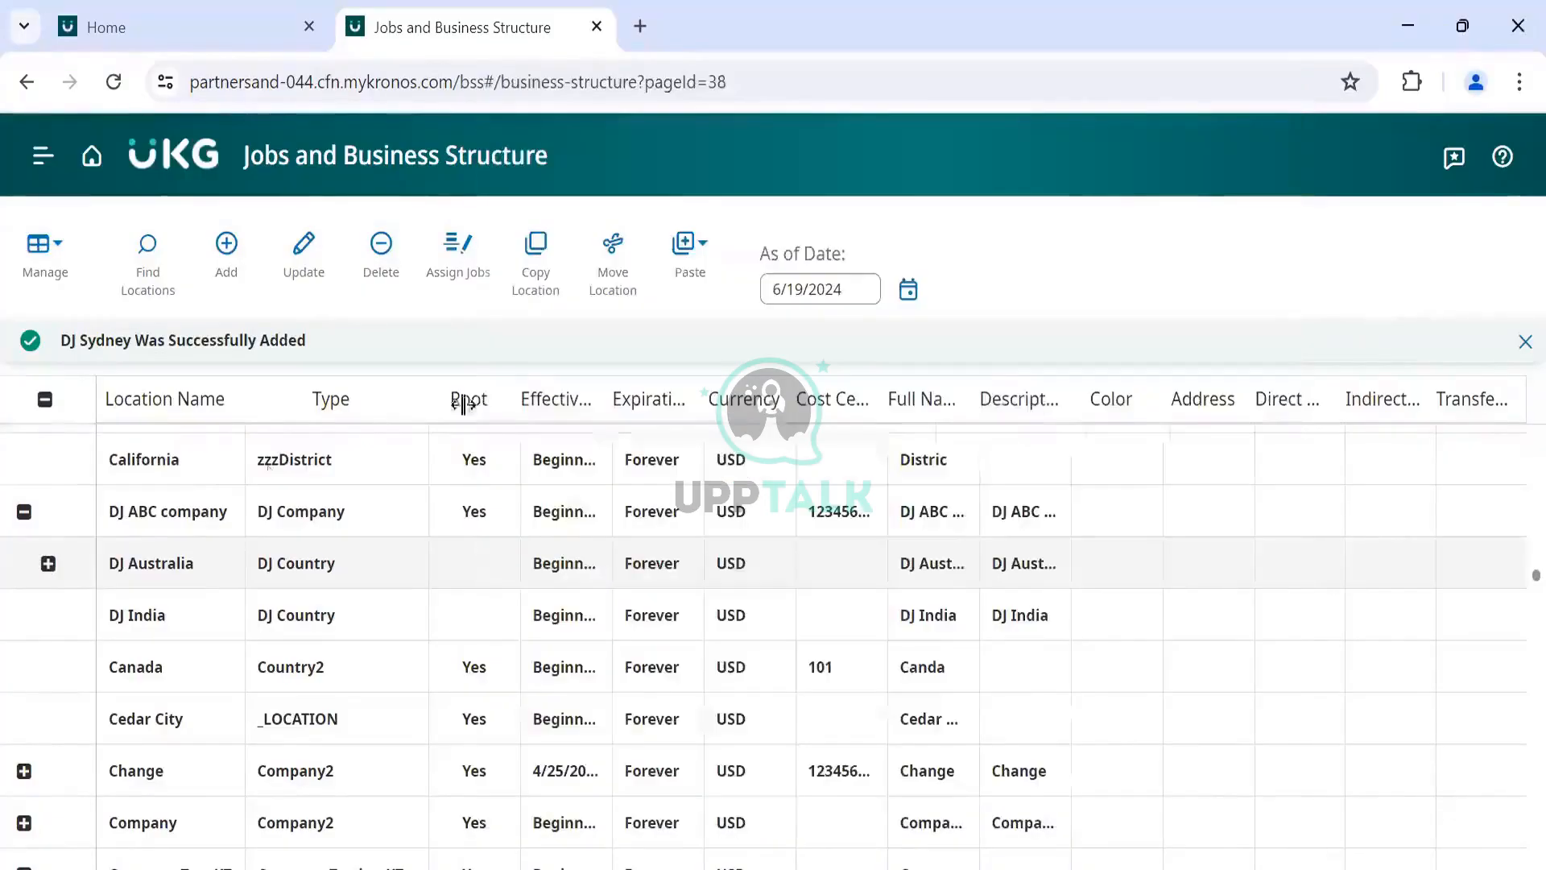
Step: Start a second new location under DJ Australia with the Location Name DJ Melbourne, using the copied state name
click(235, 258)
click(1253, 416)
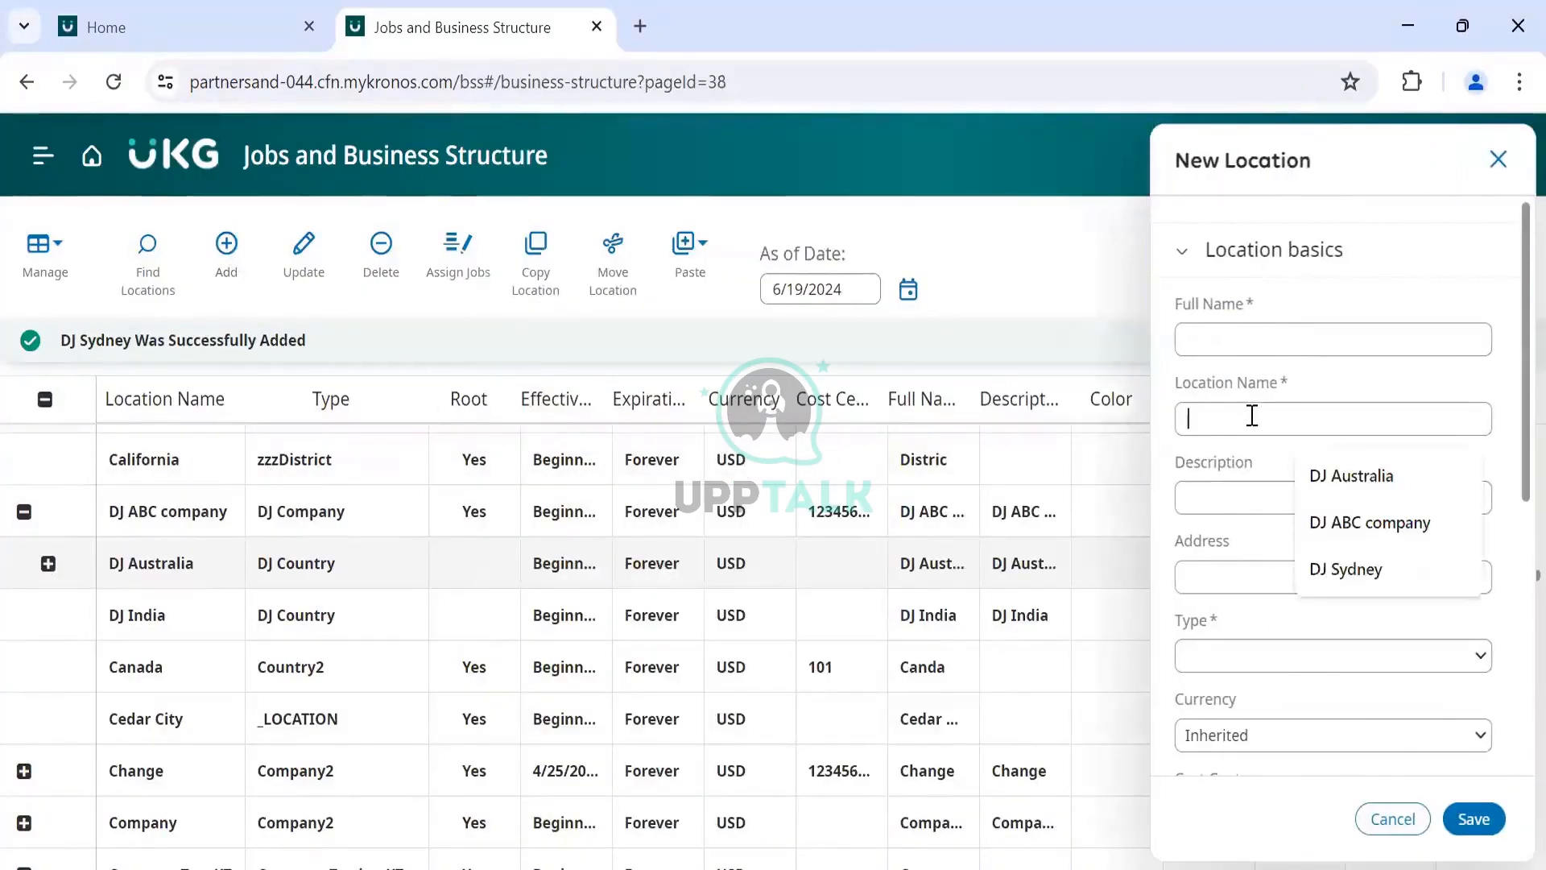
text(DJ)
key(ctrl+v)
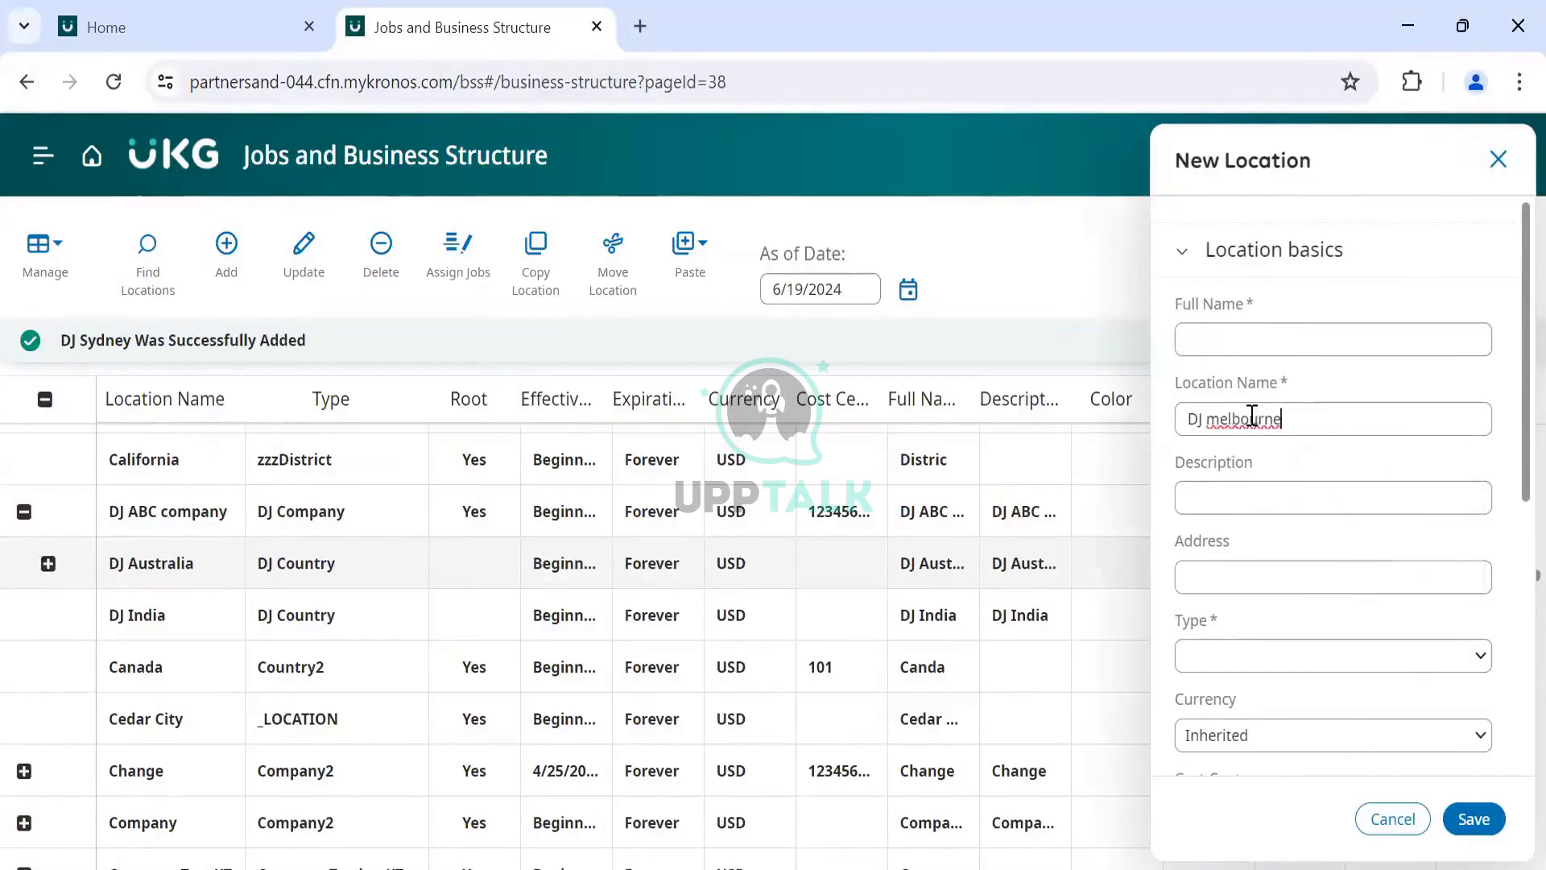
click(1222, 421)
key(BackSpace)
text(M)
Step: Copy the location name DJ Melbourne into the new location's Full Name and Description
key(ctrl+a)
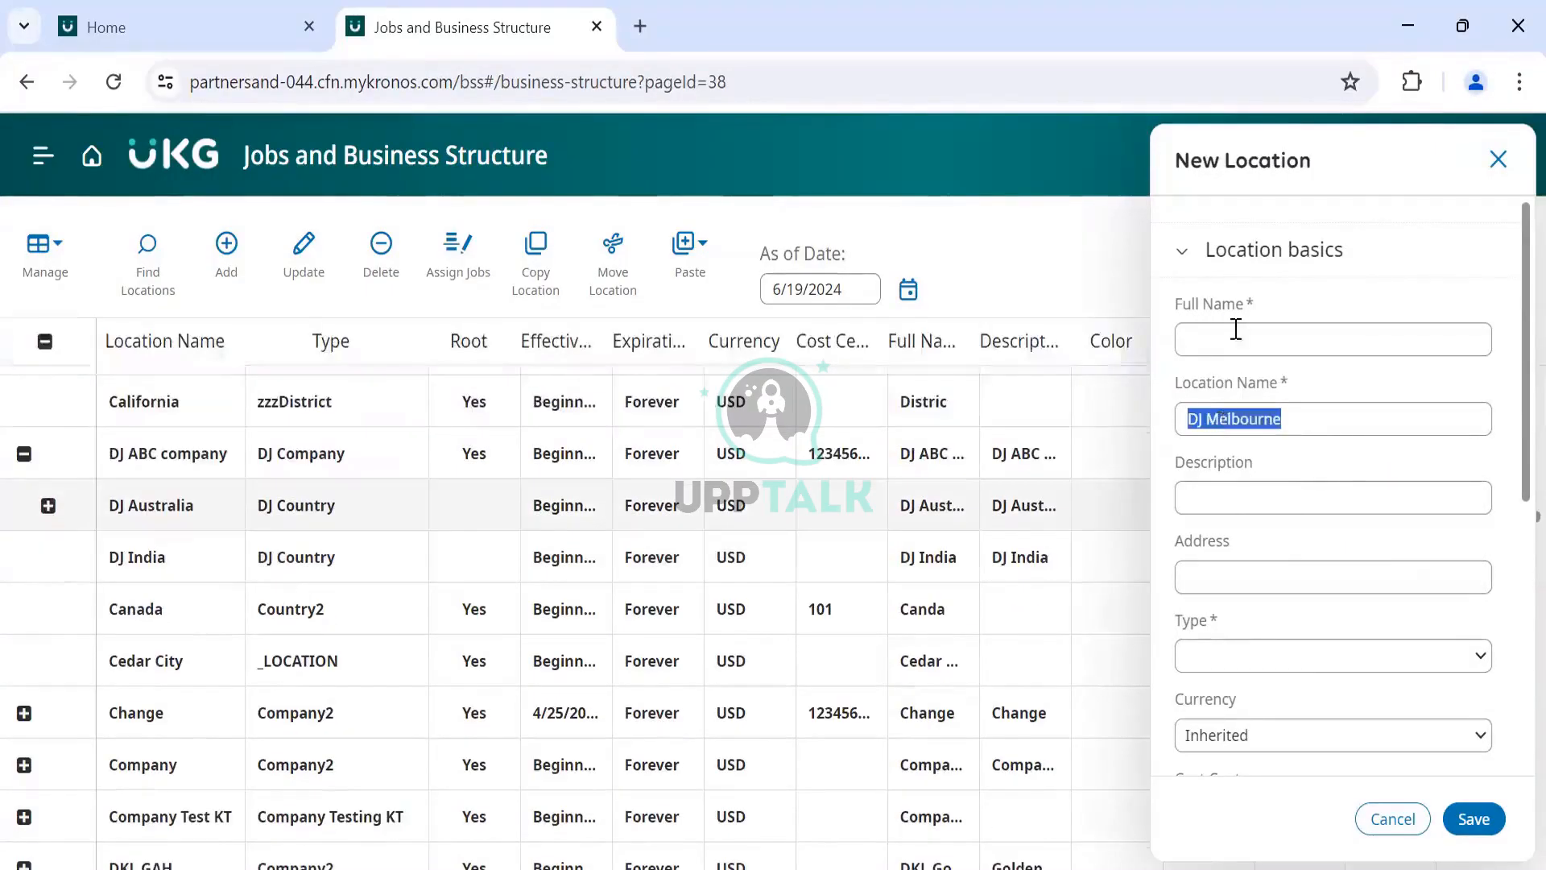
key(ctrl+c)
click(1236, 338)
key(ctrl+v)
key(Tab)
key(Tab)
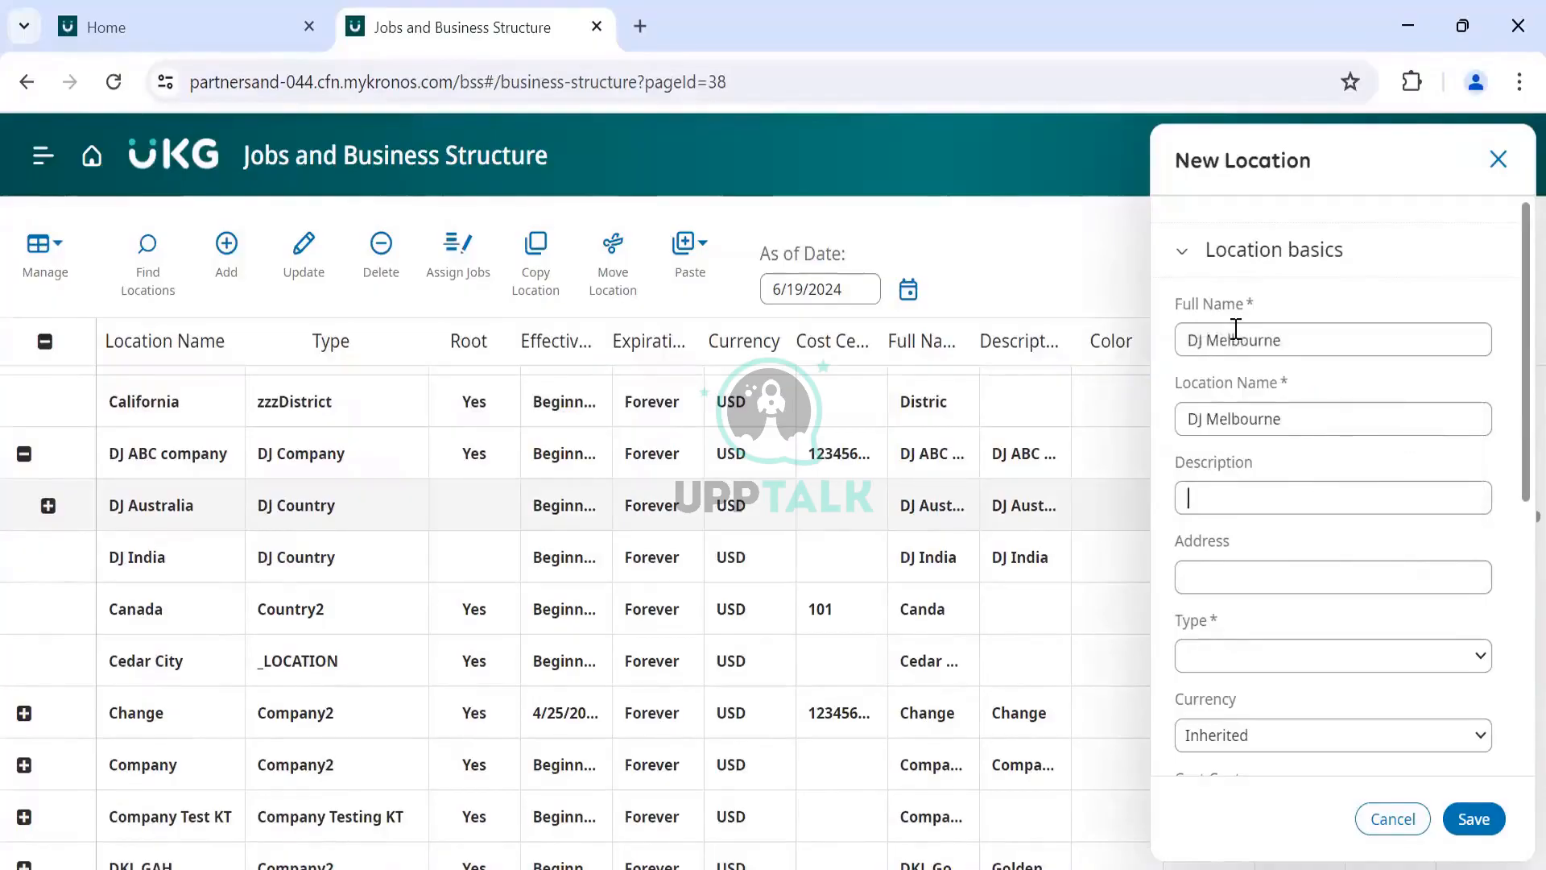
key(ctrl+v)
Step: Set the new DJ Melbourne location's Type to DJ States and save it
scroll(1337, 557, down, 1)
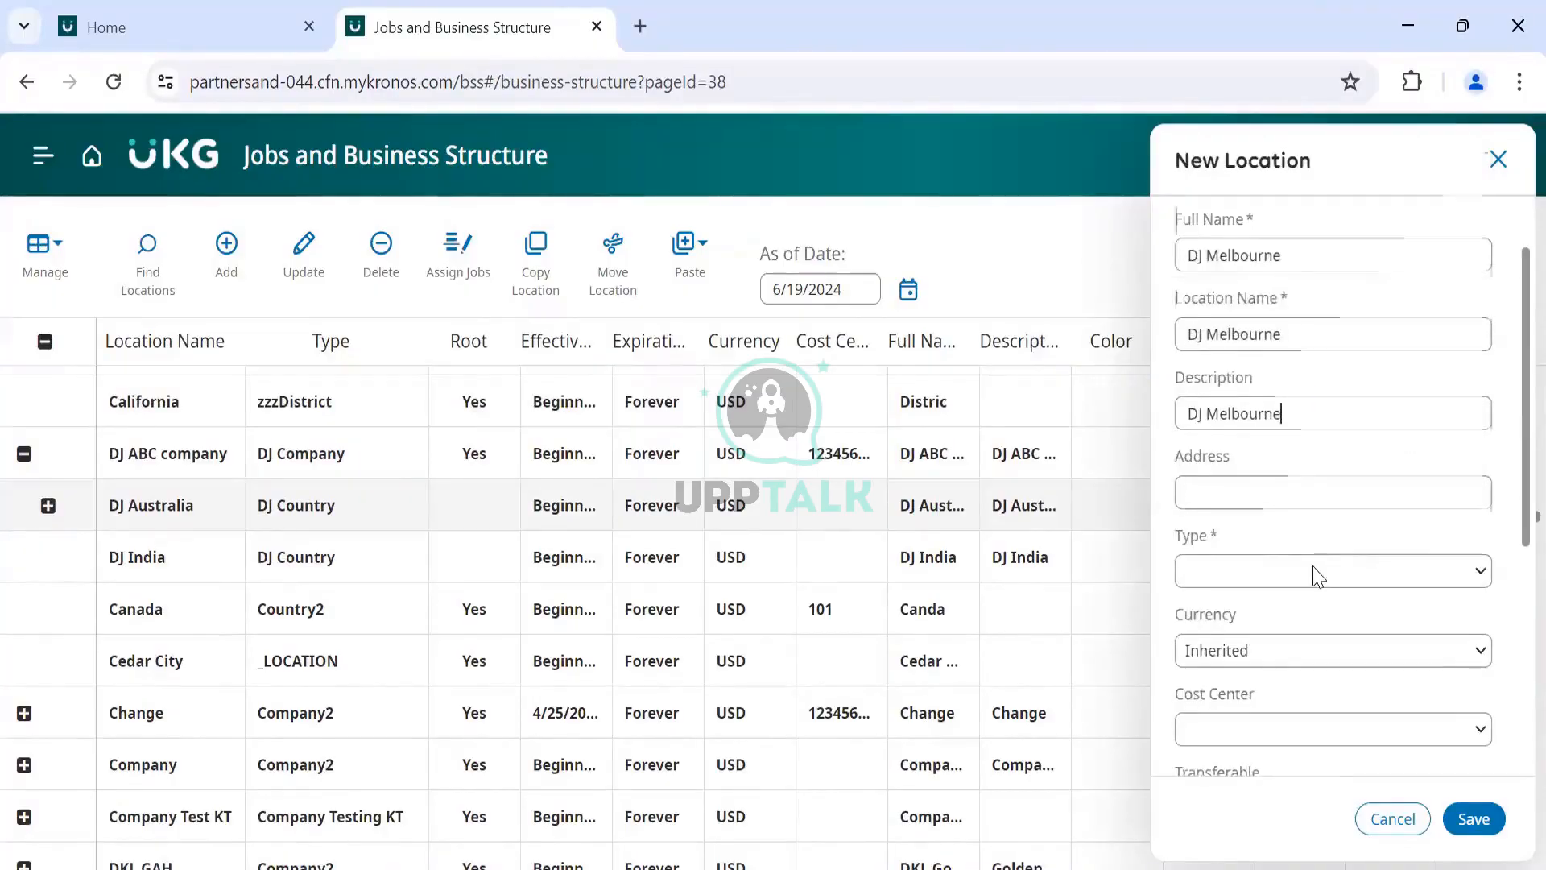
click(1311, 573)
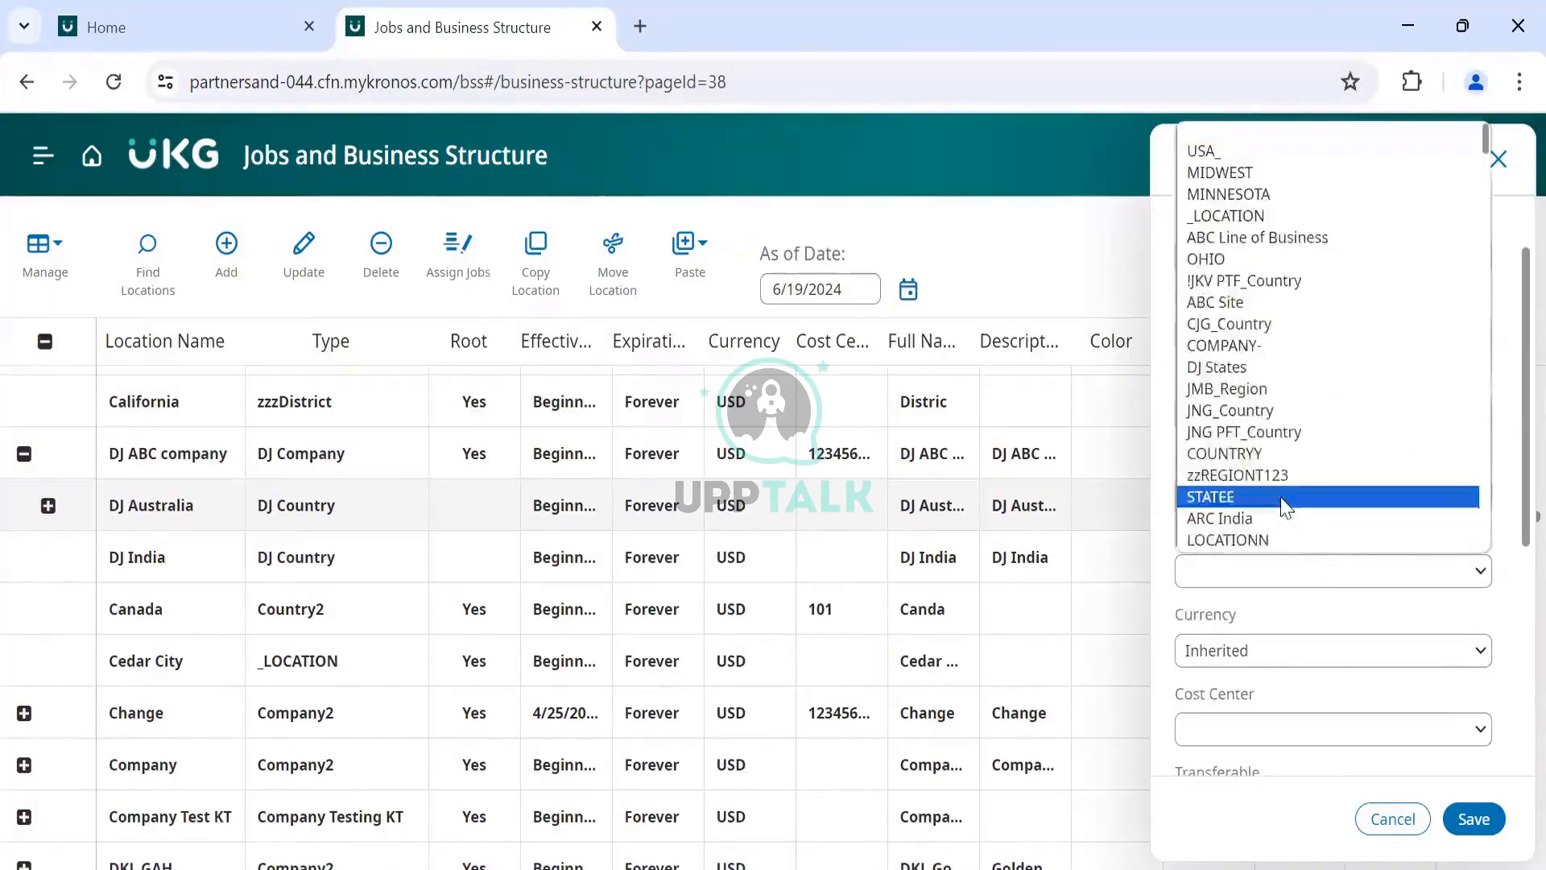
click(1250, 368)
scroll(1449, 773, down, 4)
click(1467, 815)
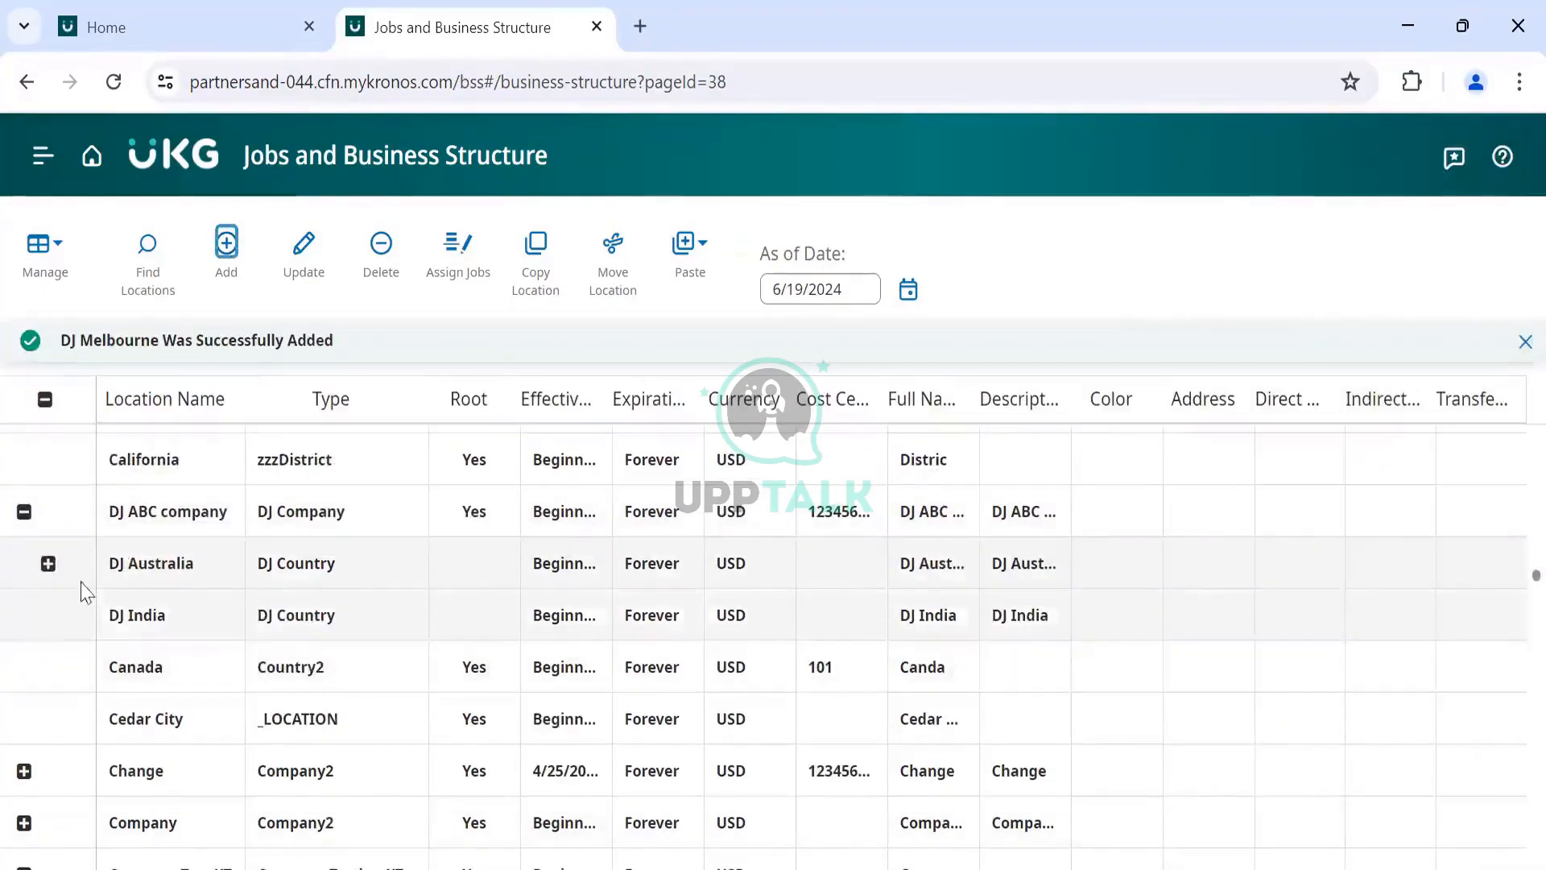
Step: Expand DJ Australia to review its states, and check the remaining locations in the Notepad task notes before returning to the browser
click(48, 563)
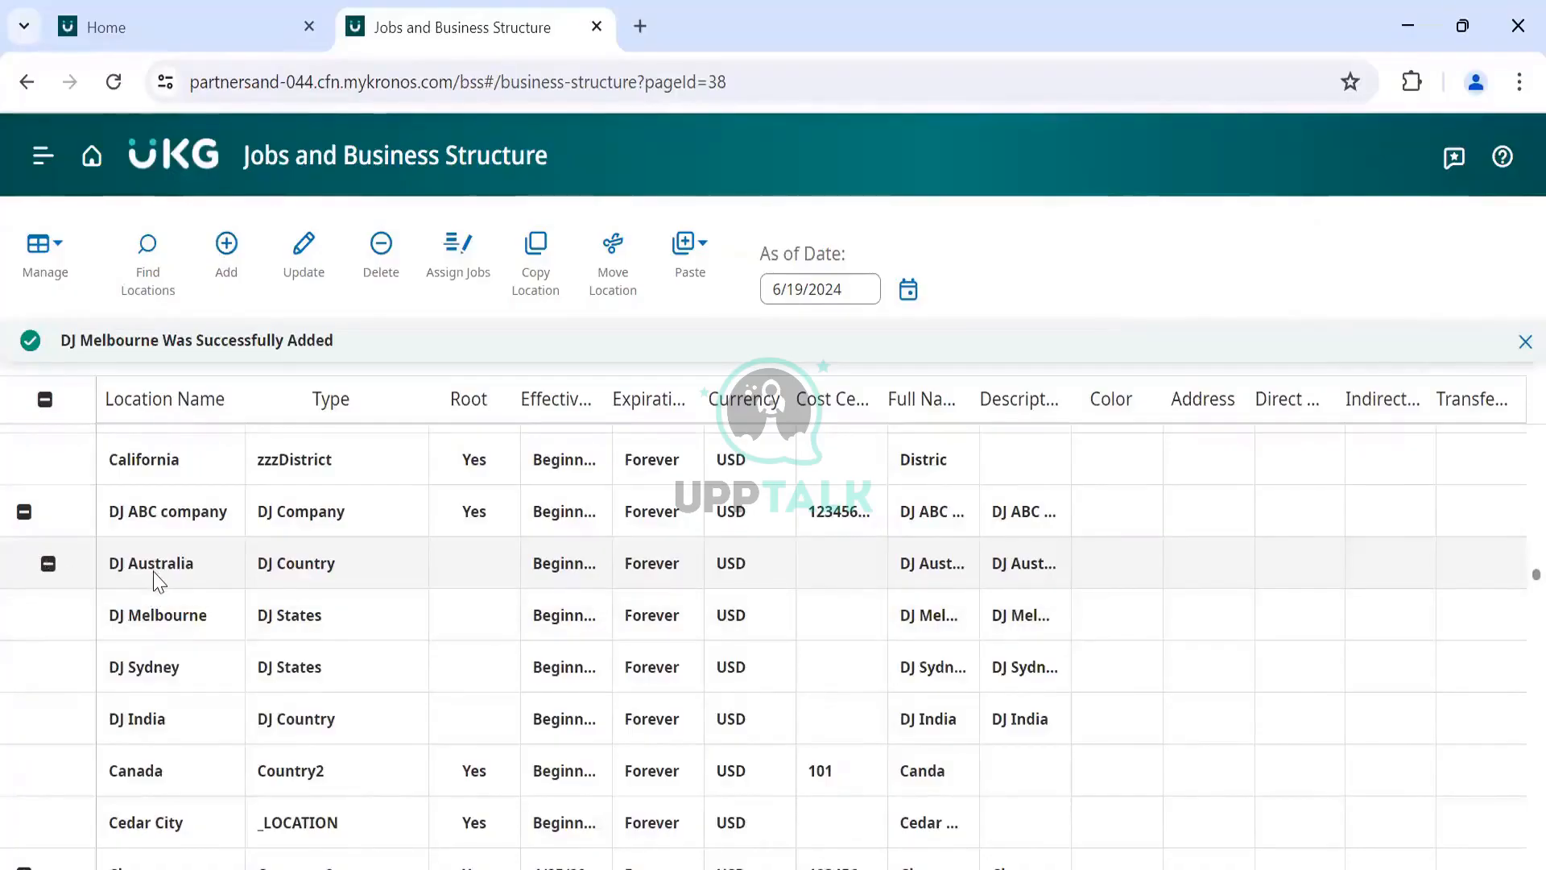
scroll(155, 580, down, 1)
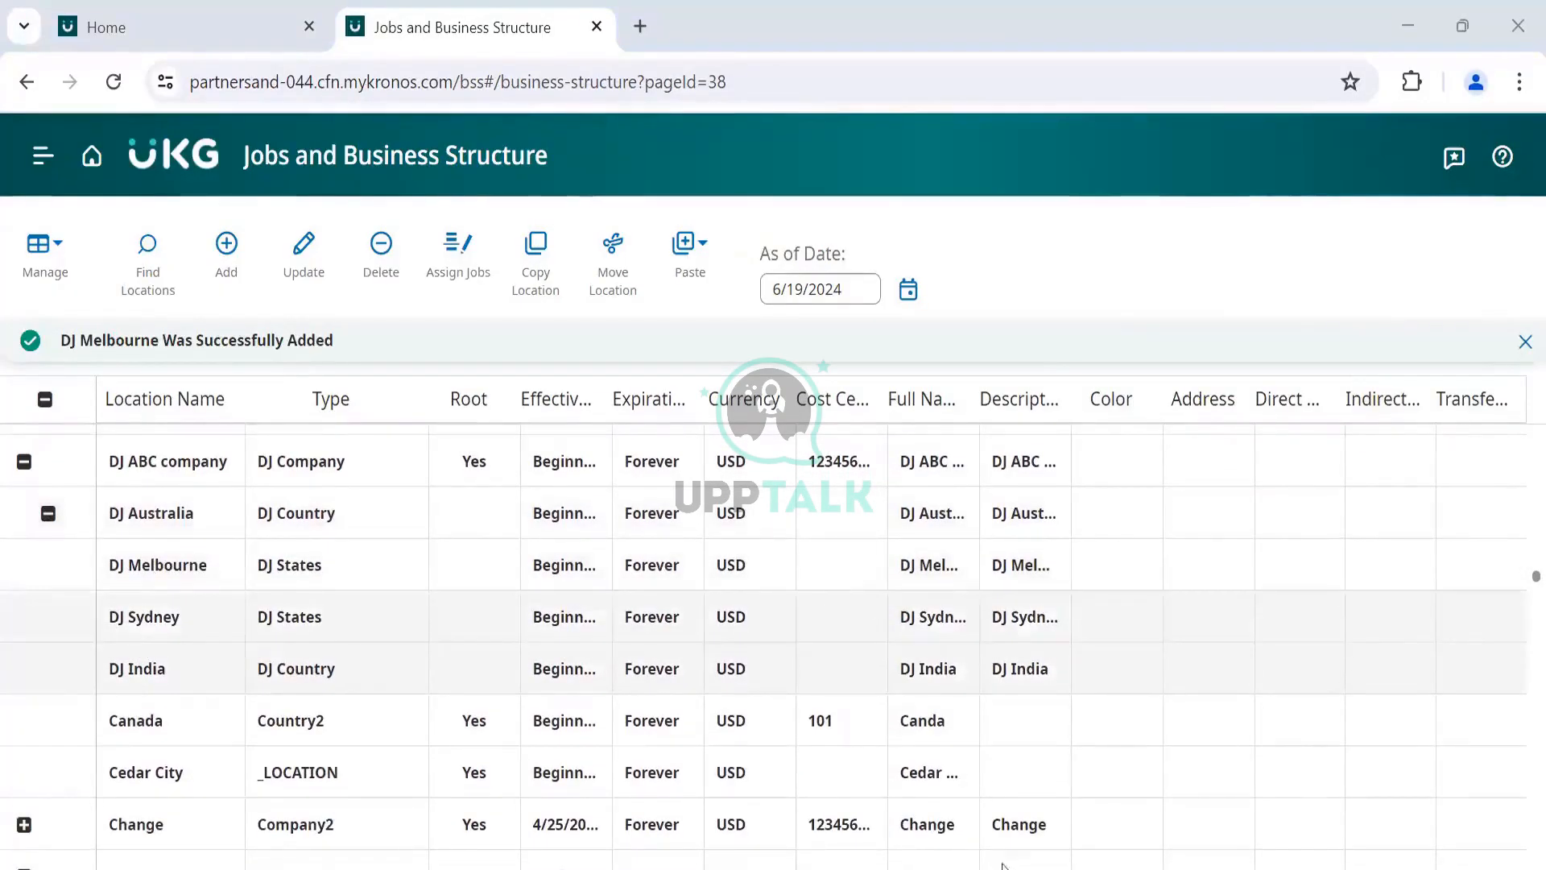
key(alt+Tab)
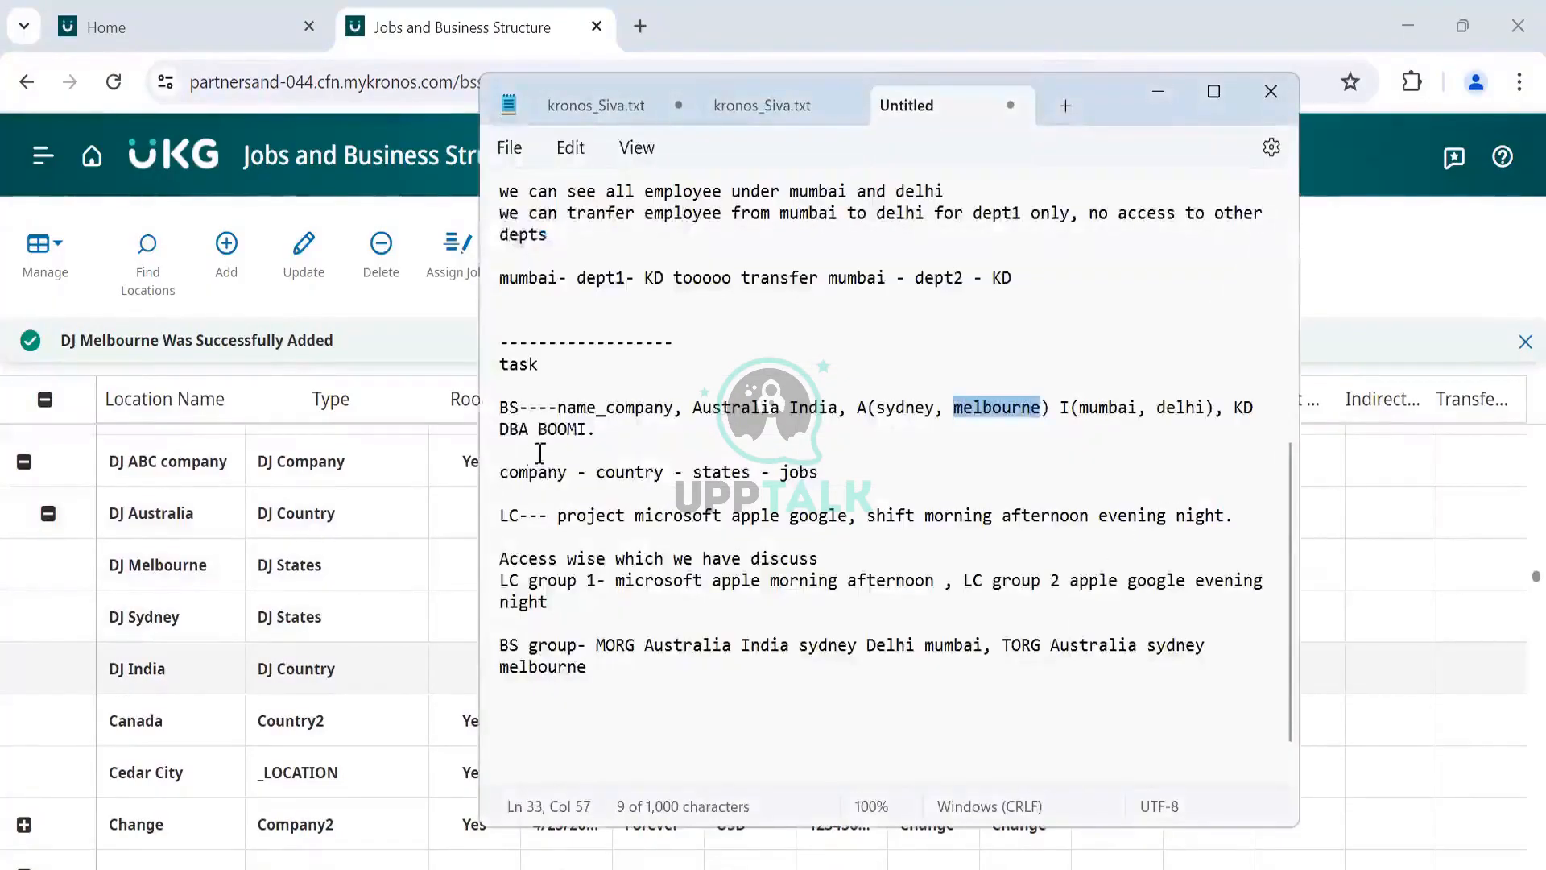
click(399, 322)
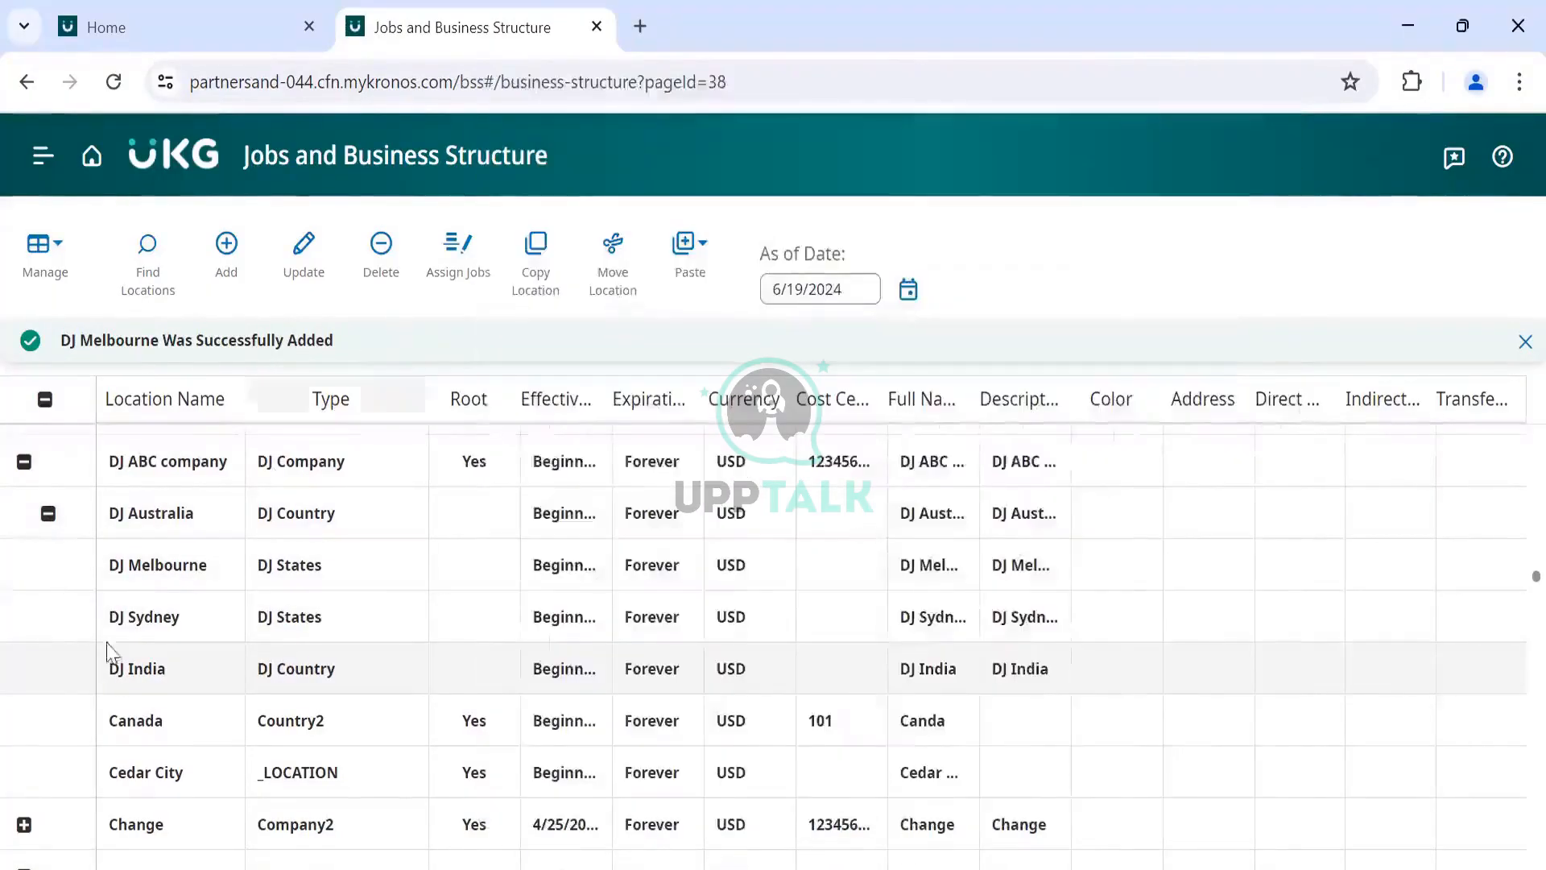
Step: Start a new location under DJ India with the Full Name DJ Mumbai
click(226, 244)
click(1224, 342)
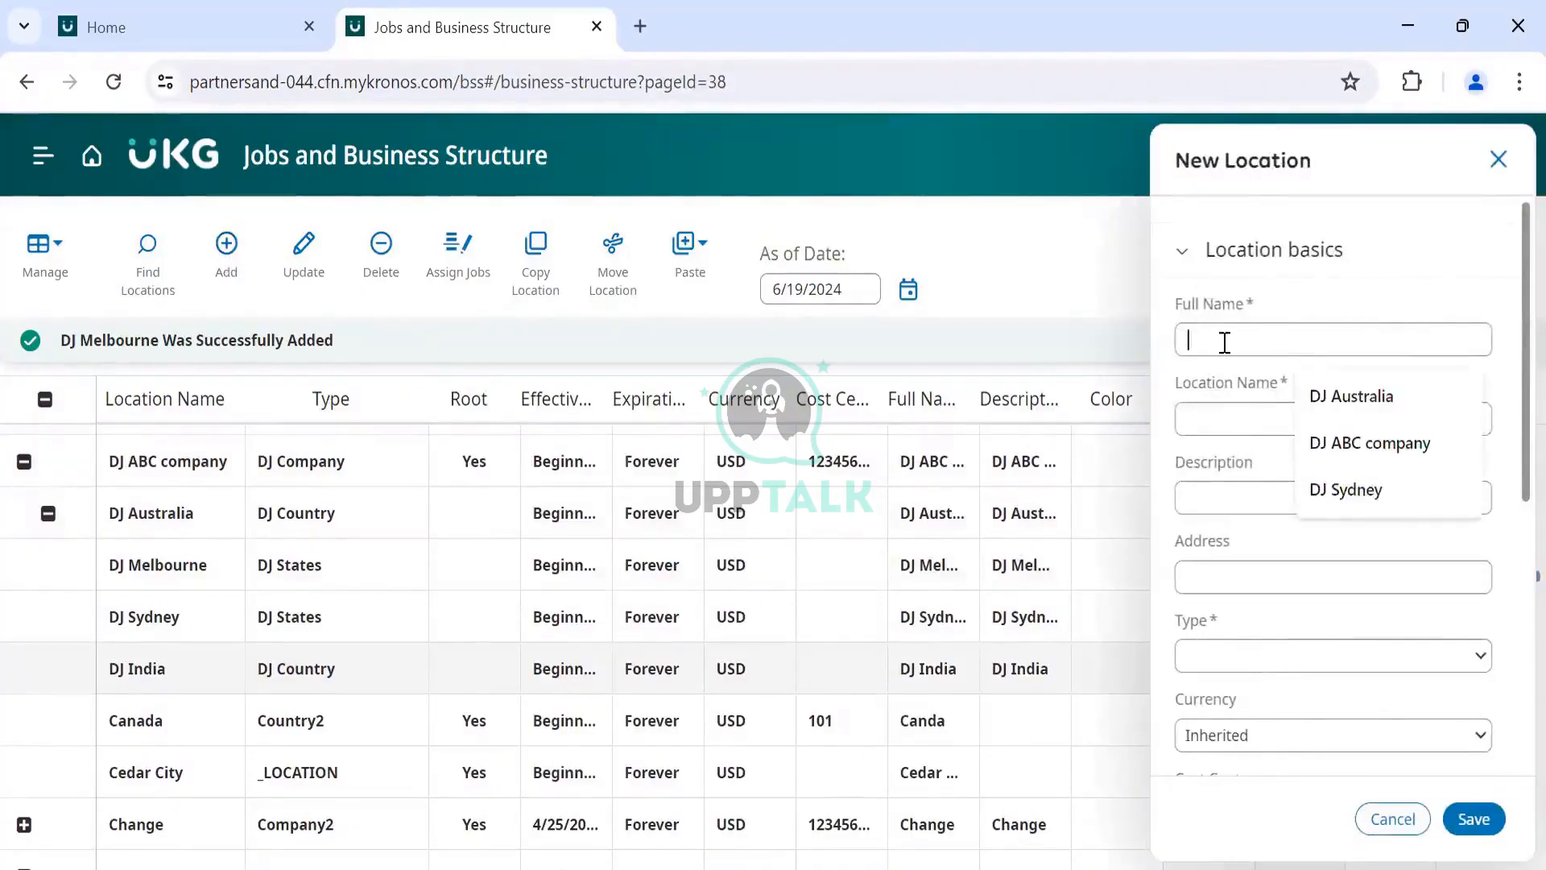
text(DJ Melbourne)
double_click(1240, 342)
text(Mumb)
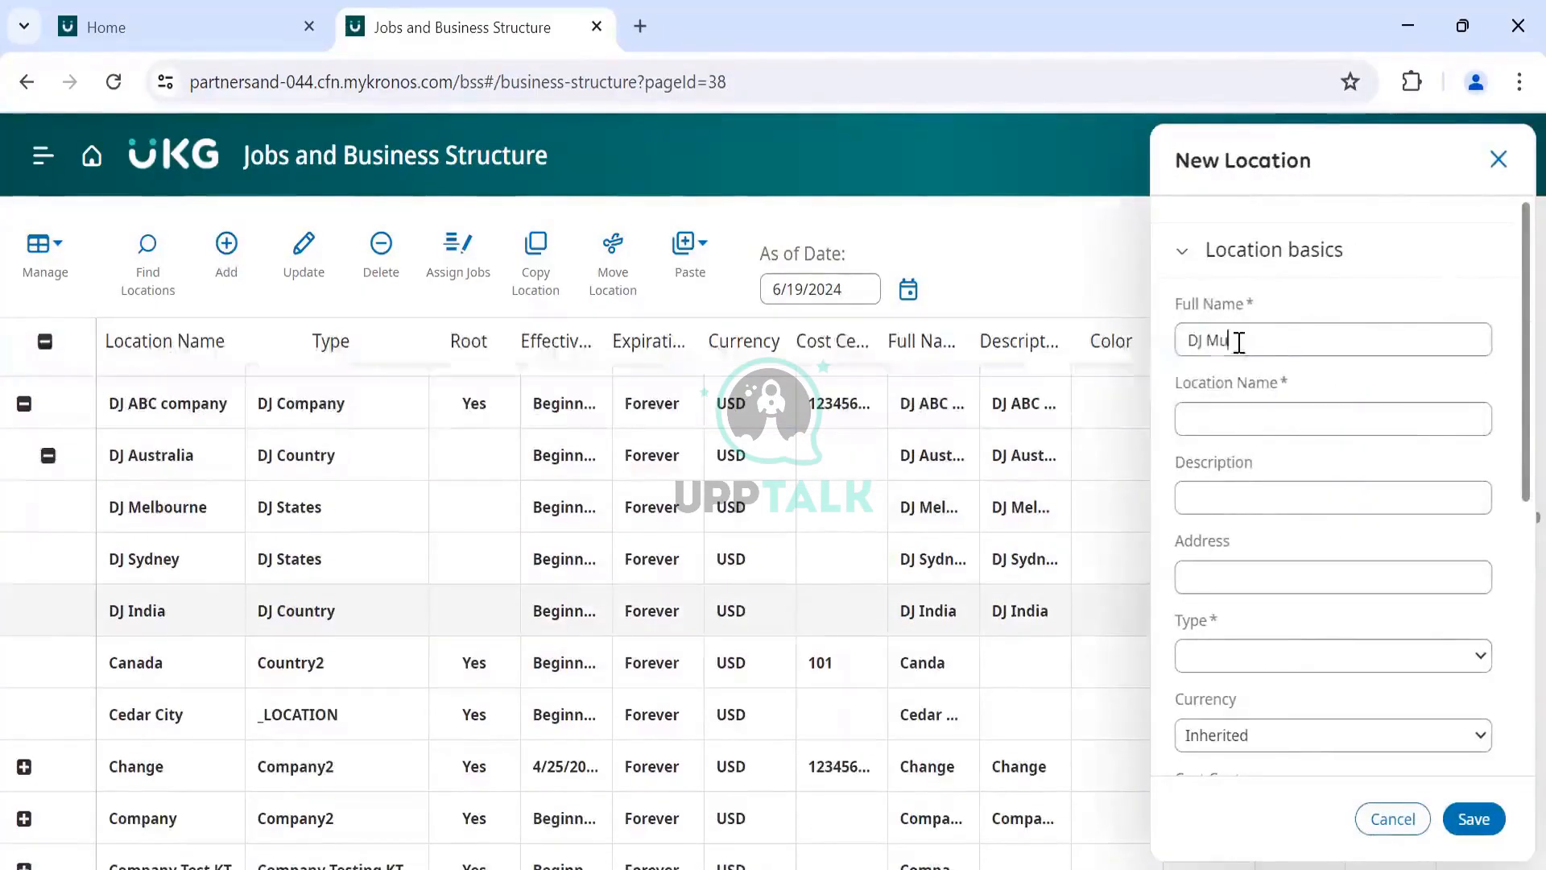
Step: Copy the full name DJ Mumbai into the new location's Location Name and Description
key(ctrl+a)
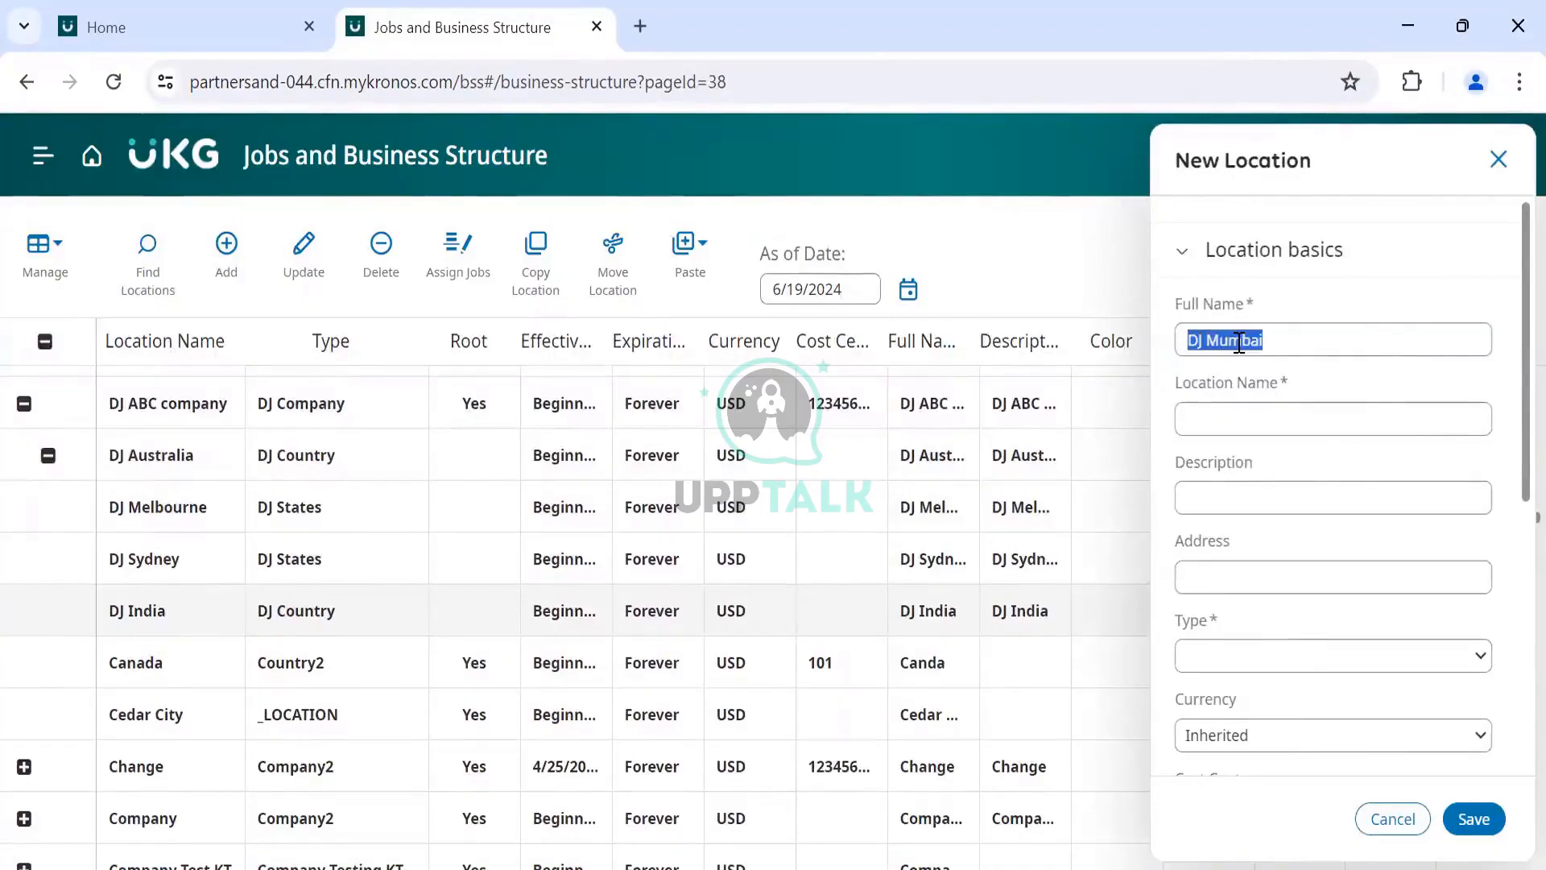
key(ctrl+c)
key(Tab)
key(ctrl+v)
key(ctrl+v)
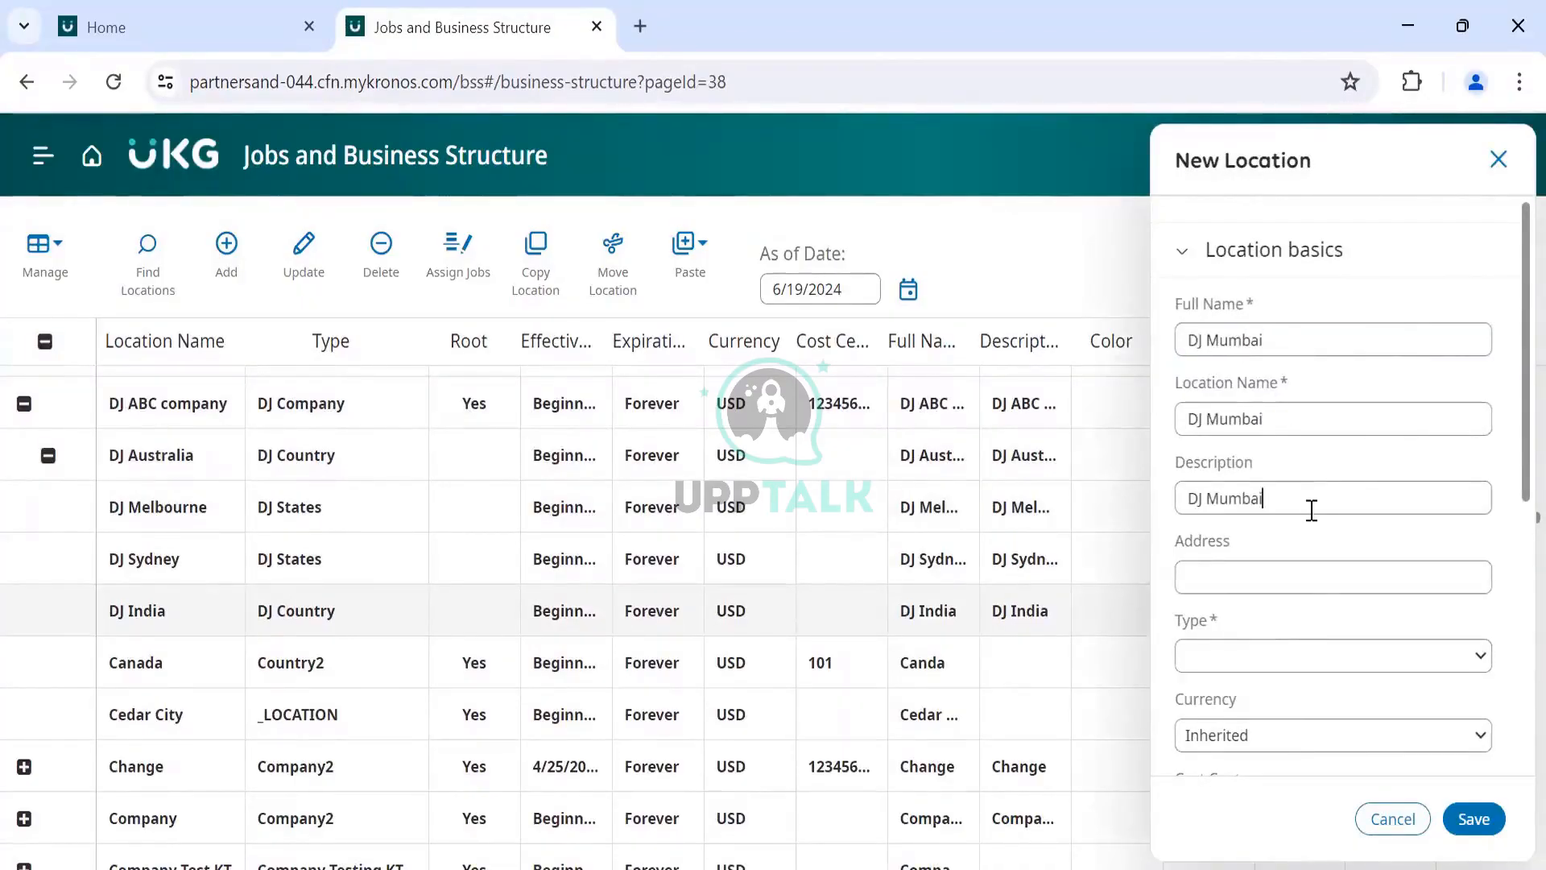
Step: Set the new DJ Mumbai location's Type to DJ States and save it
click(1310, 674)
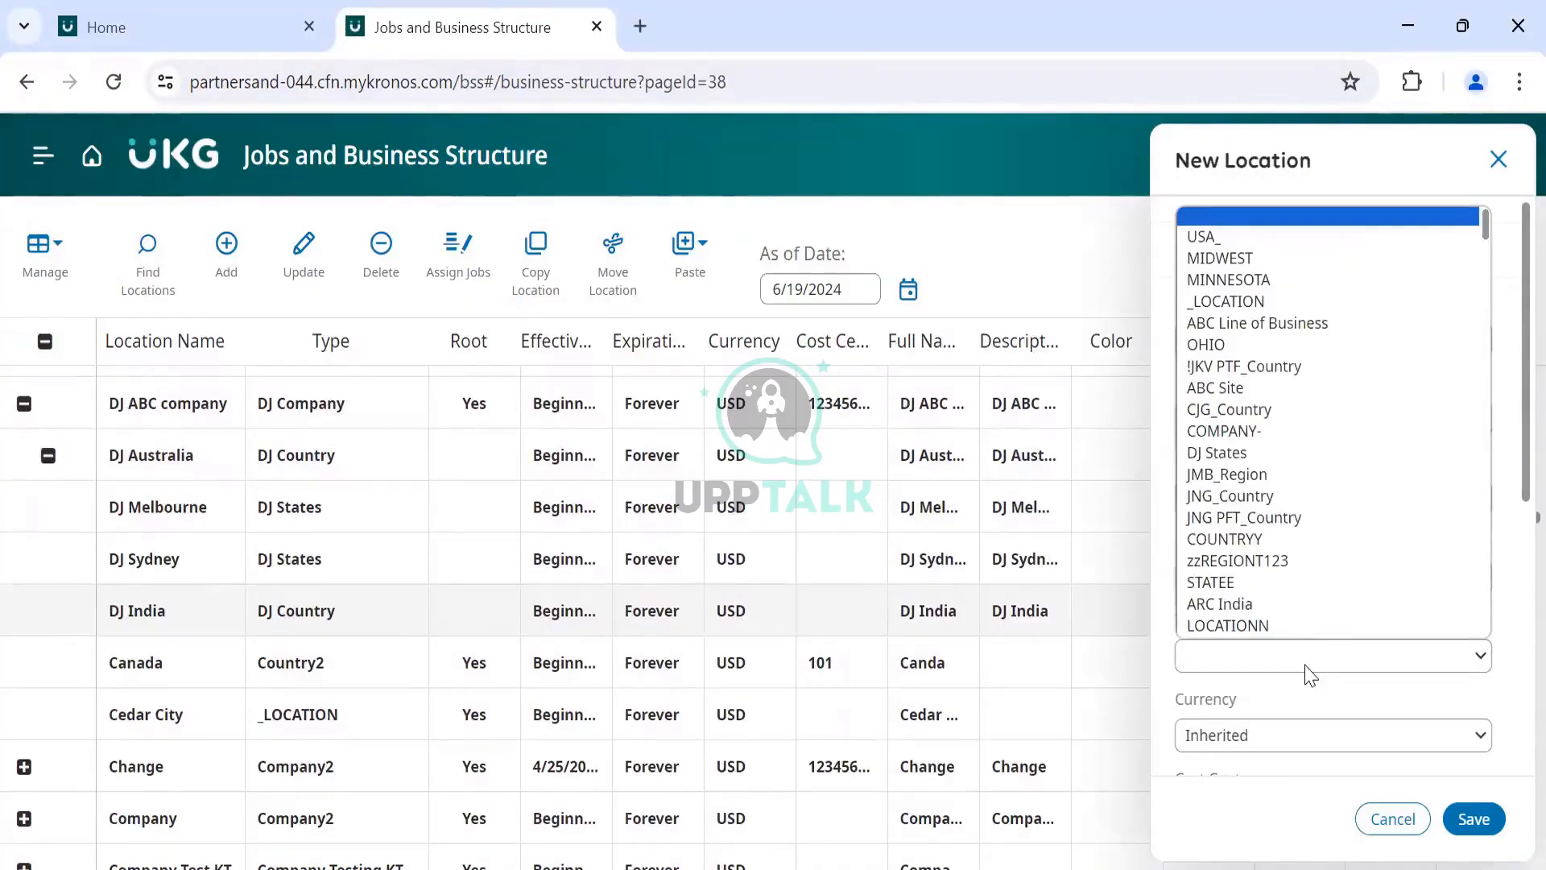
click(1236, 452)
click(1474, 819)
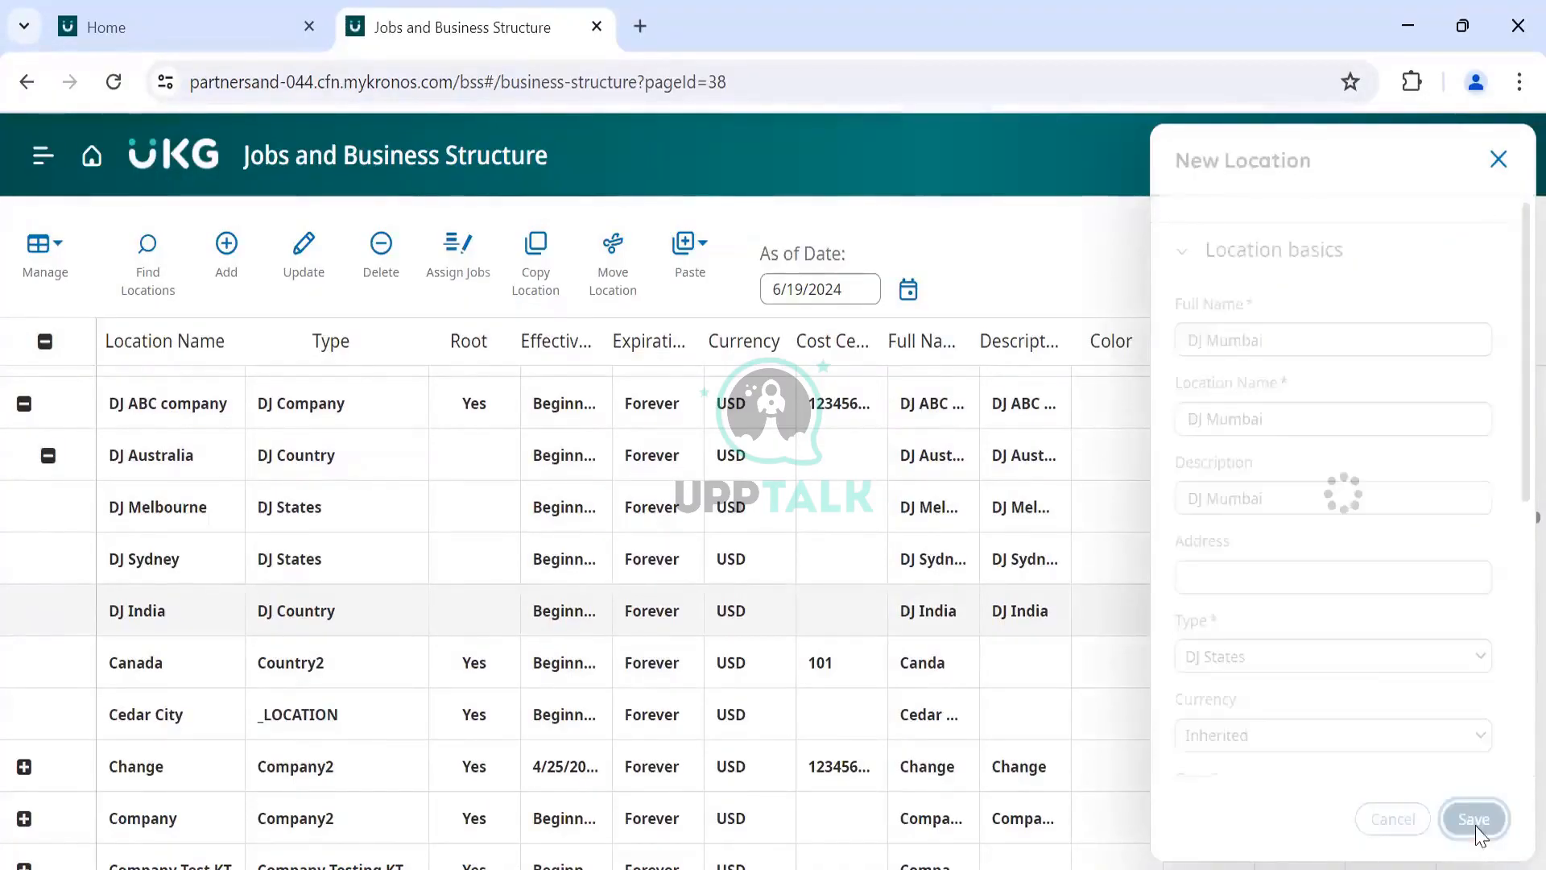
Step: Start a second new location under DJ India with the Full Name DJ Delhi
click(226, 244)
click(1271, 341)
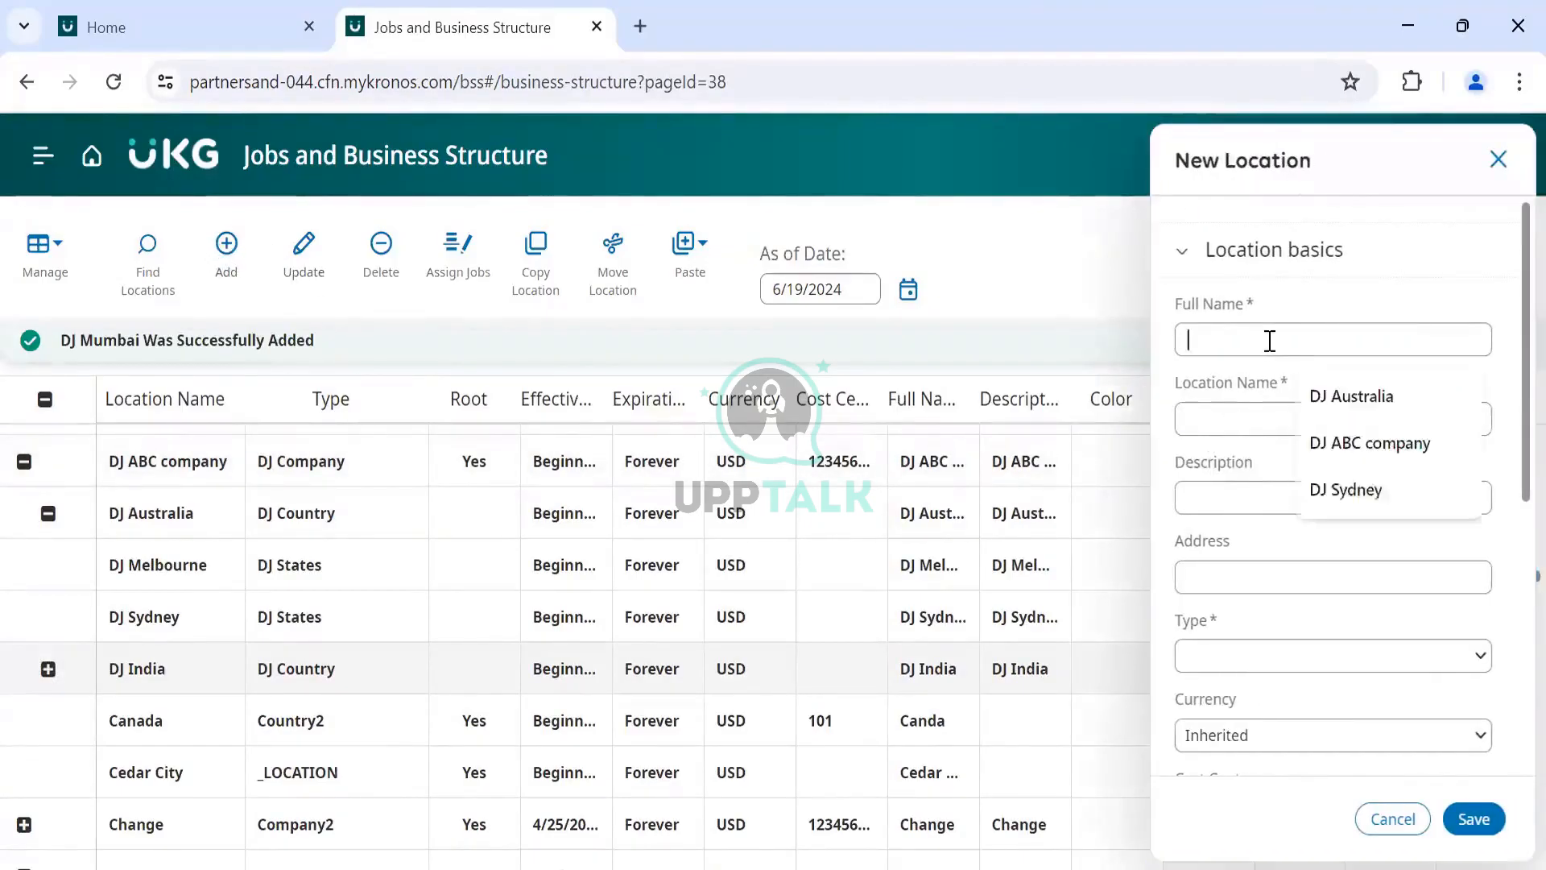
text(DJ Mumbai)
double_click(1241, 340)
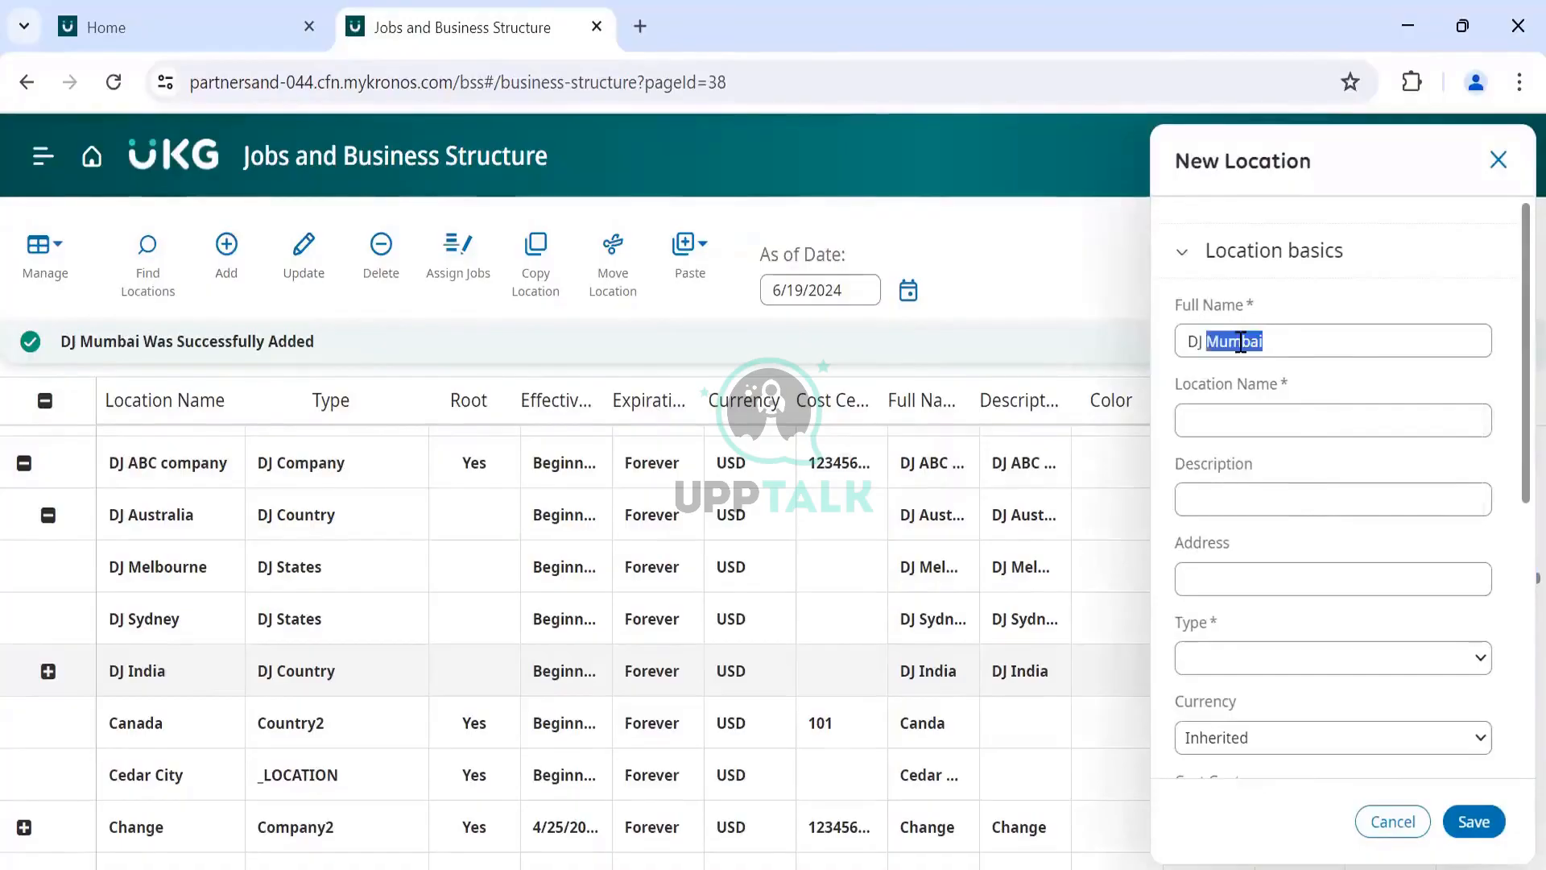
text(Delhi)
Step: Copy the full name DJ Delhi into the new location's Location Name and Description
key(ctrl+a)
key(ctrl+c)
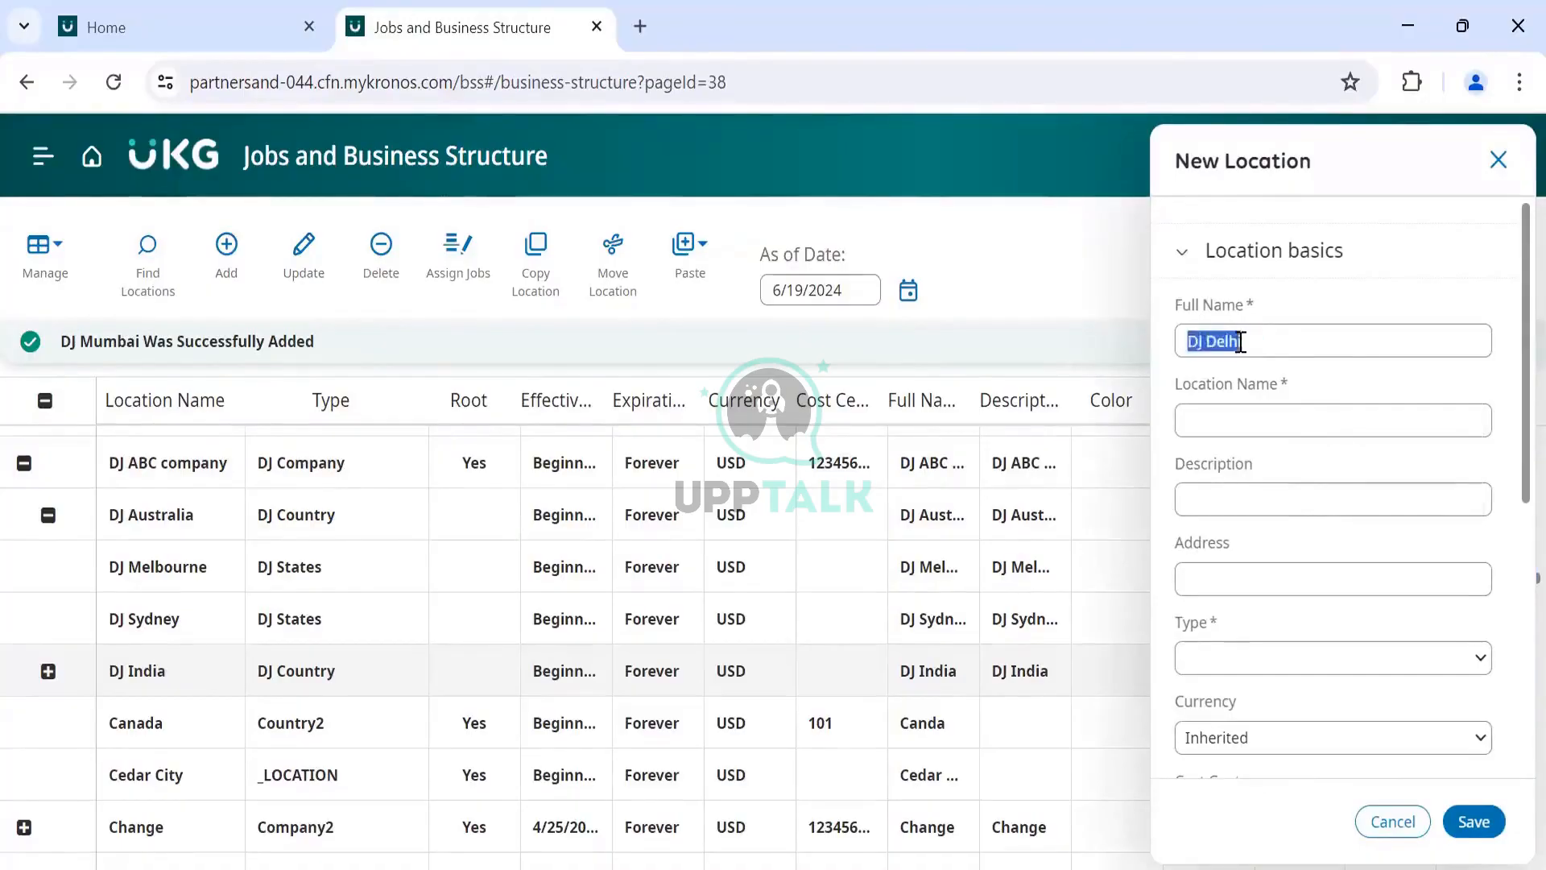
key(Tab)
key(ctrl+v)
key(ctrl+v)
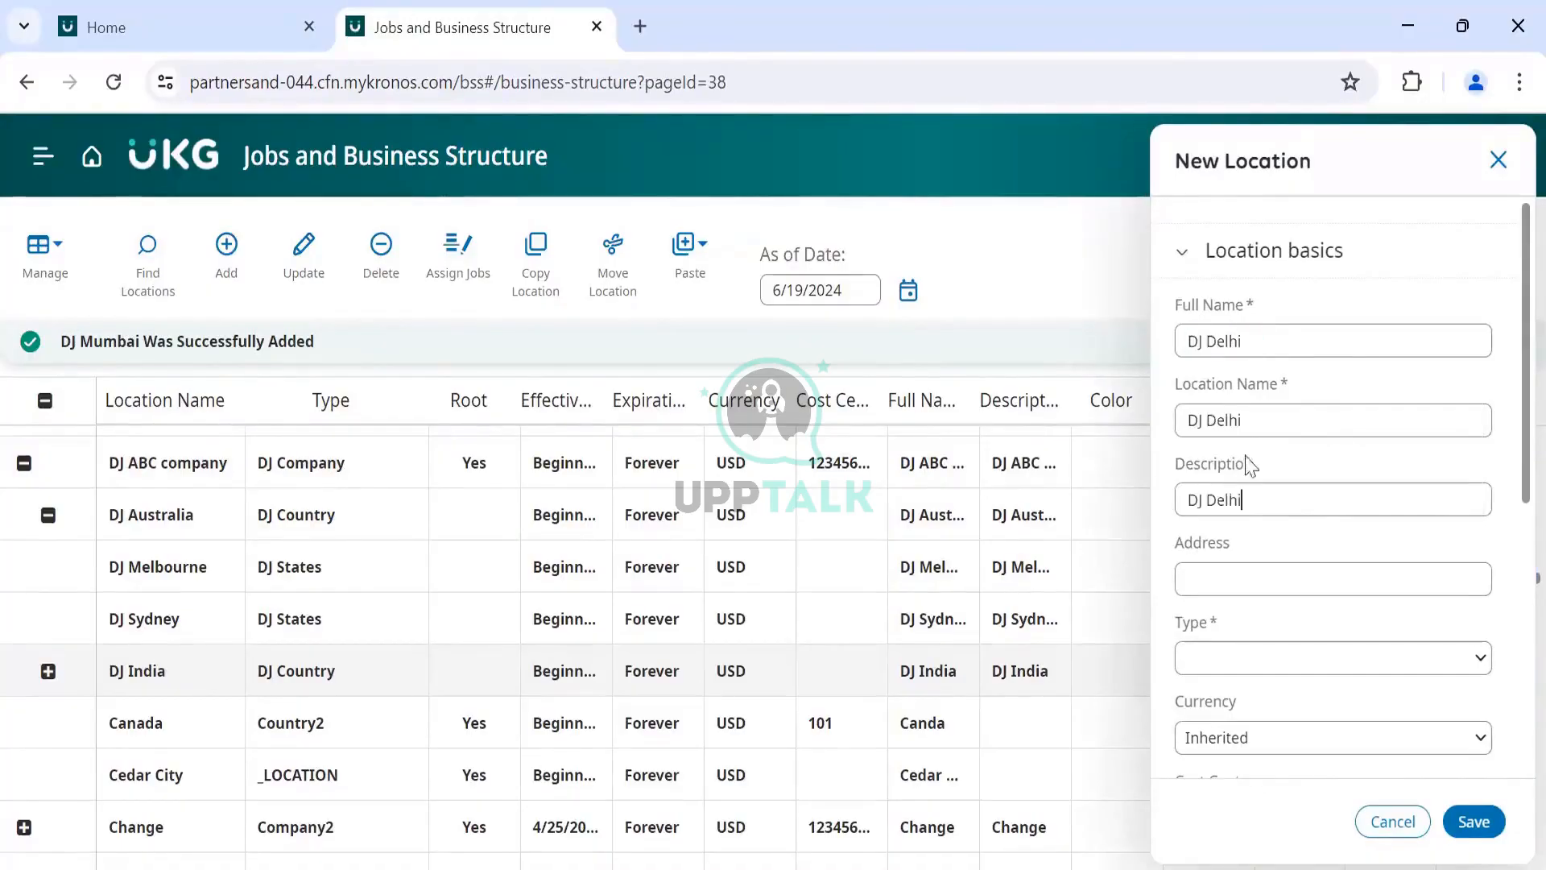
Step: Set the new DJ Delhi location's Type to DJ States and save it
click(1253, 657)
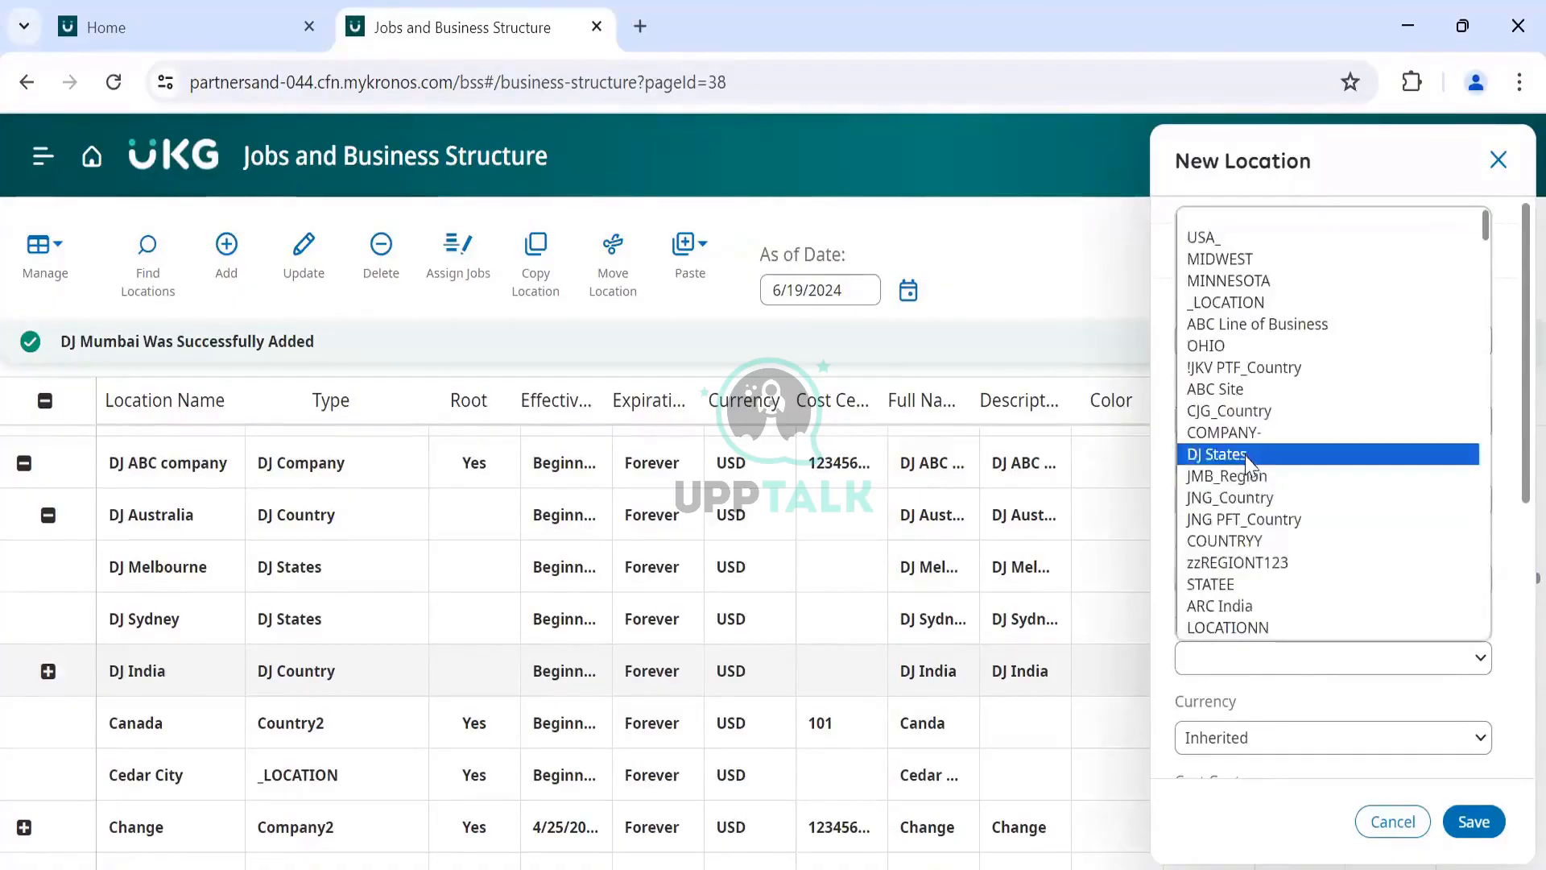
click(1247, 455)
scroll(1460, 626, down, 2)
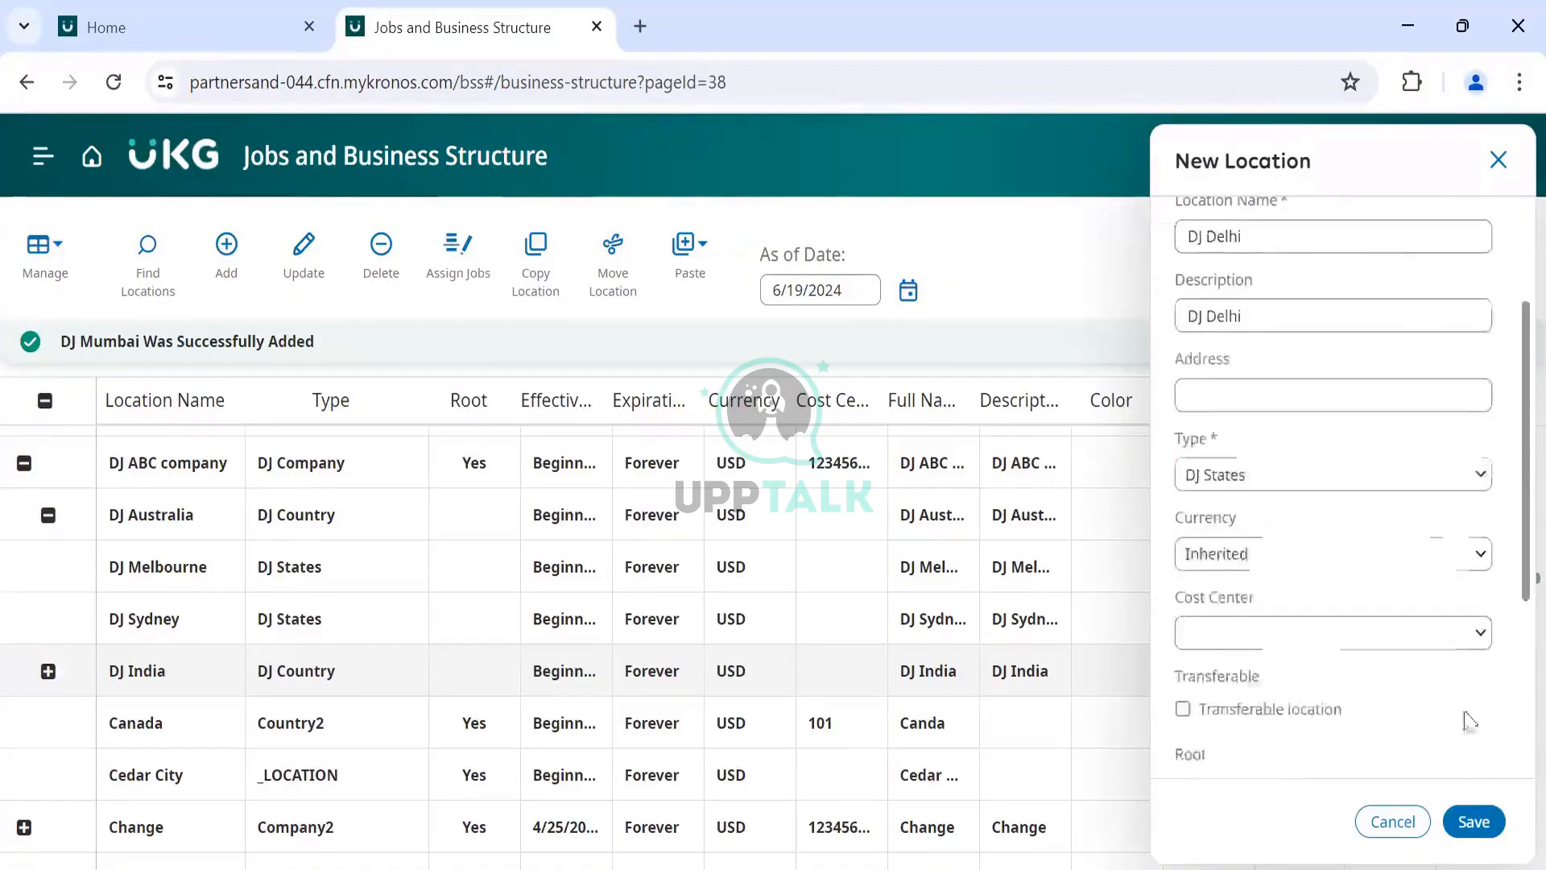
click(1471, 822)
Step: Collapse and re-expand DJ ABC company with its DJ Australia and DJ India branches to review the states under each country
scroll(266, 691, down, 2)
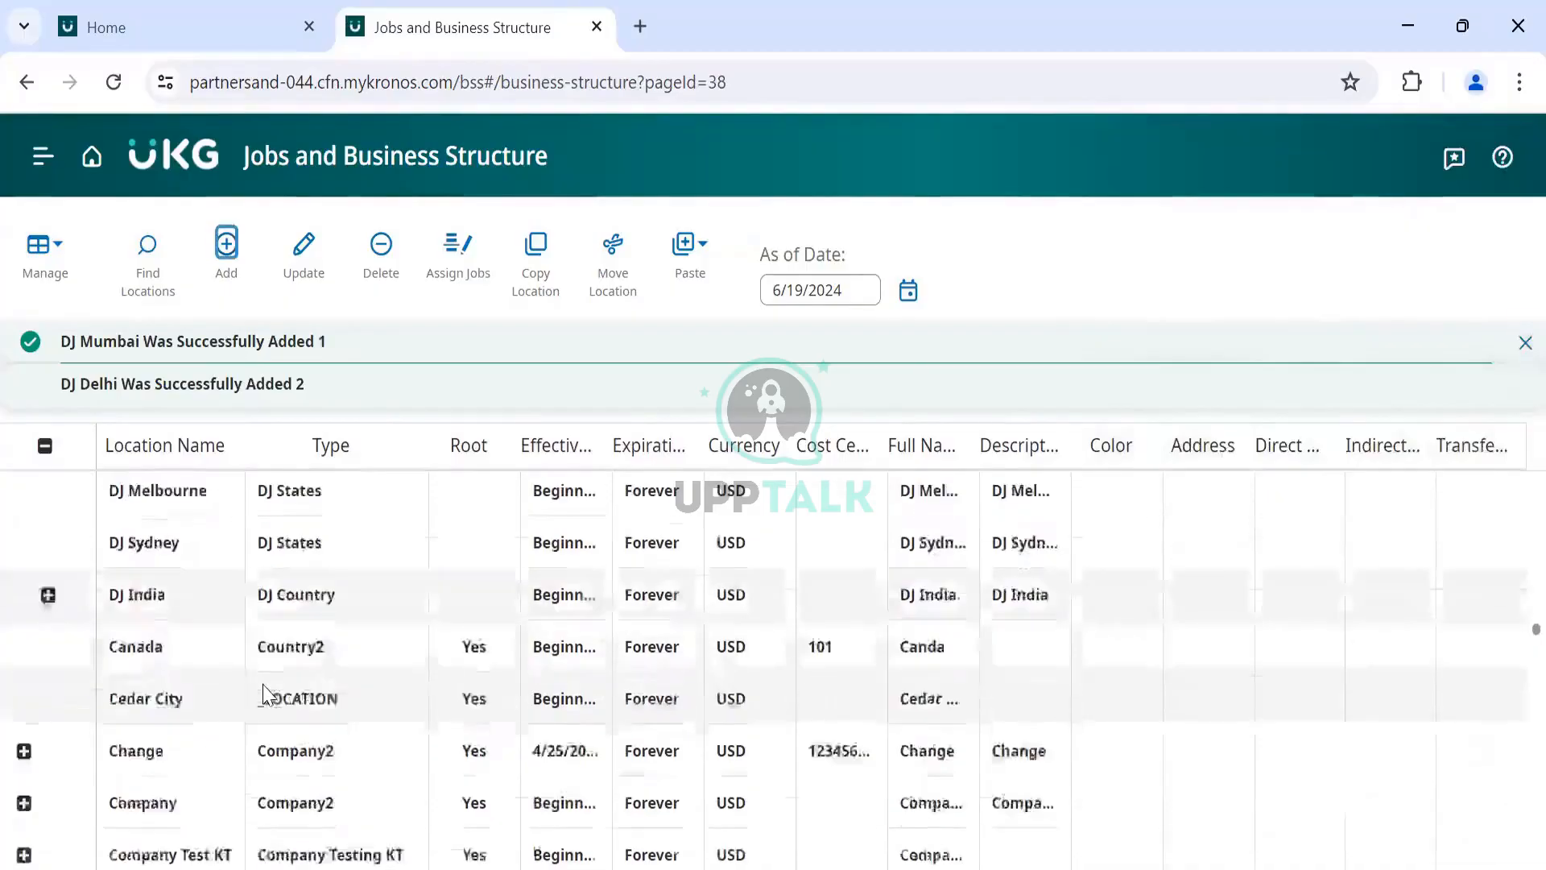
scroll(110, 572, up, 3)
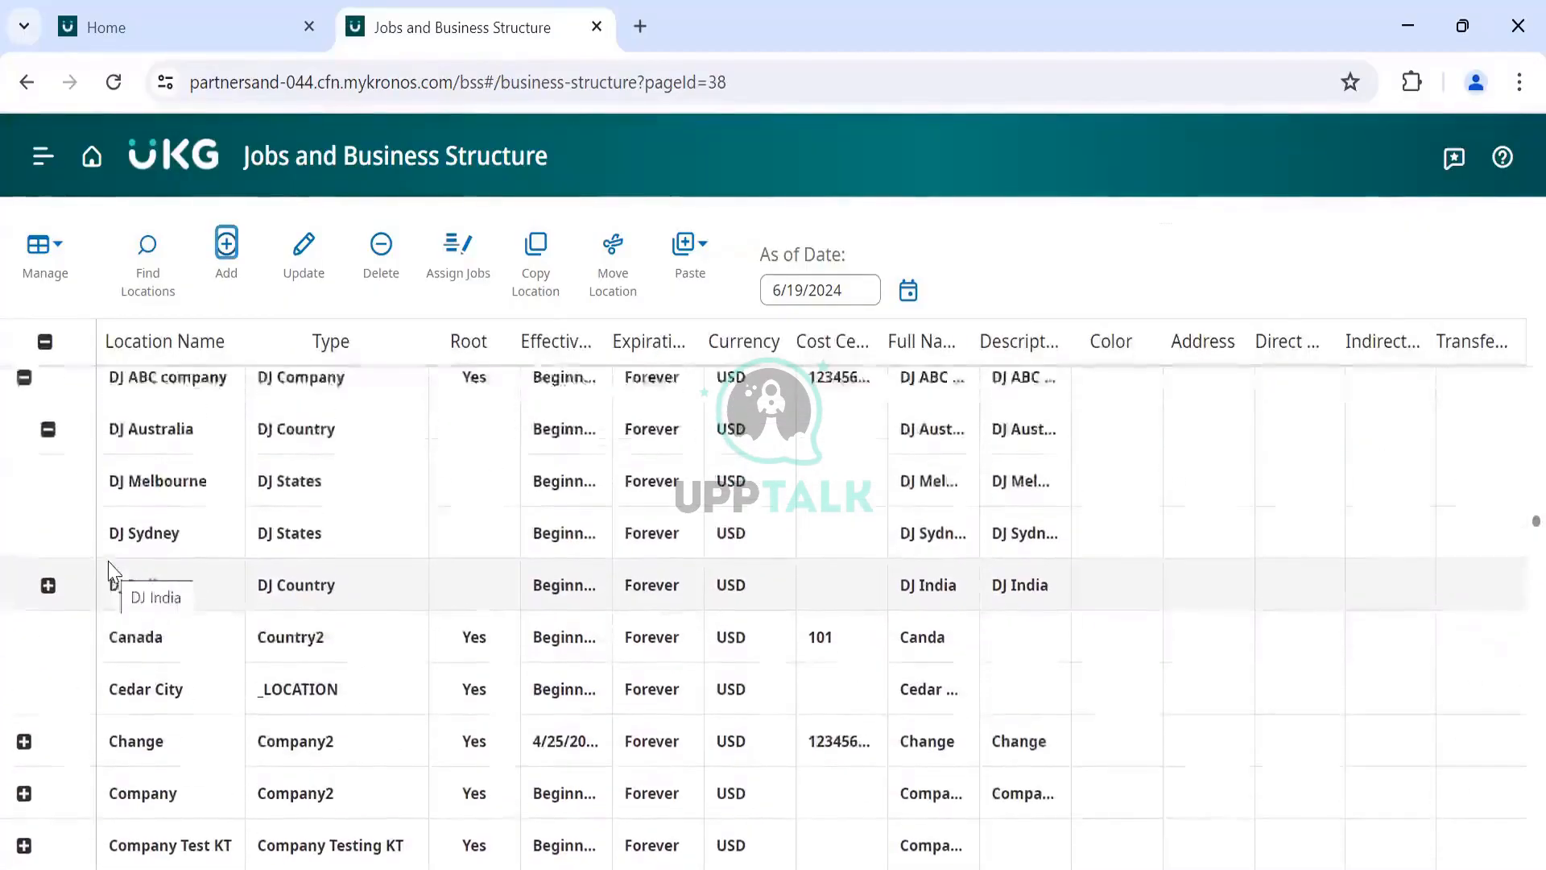
scroll(110, 571, up, 1)
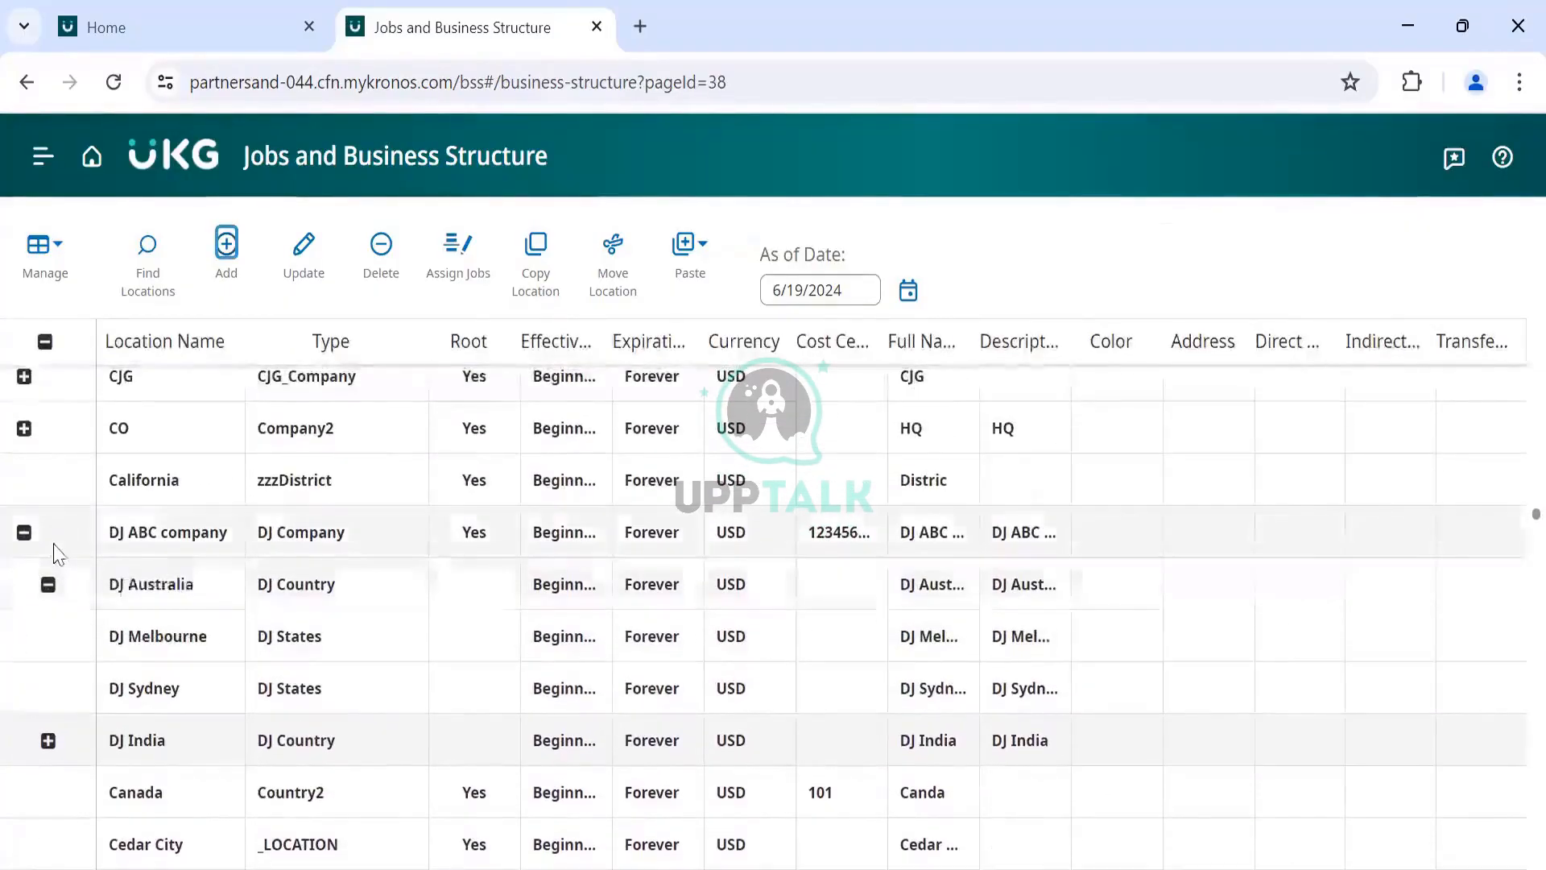
click(31, 538)
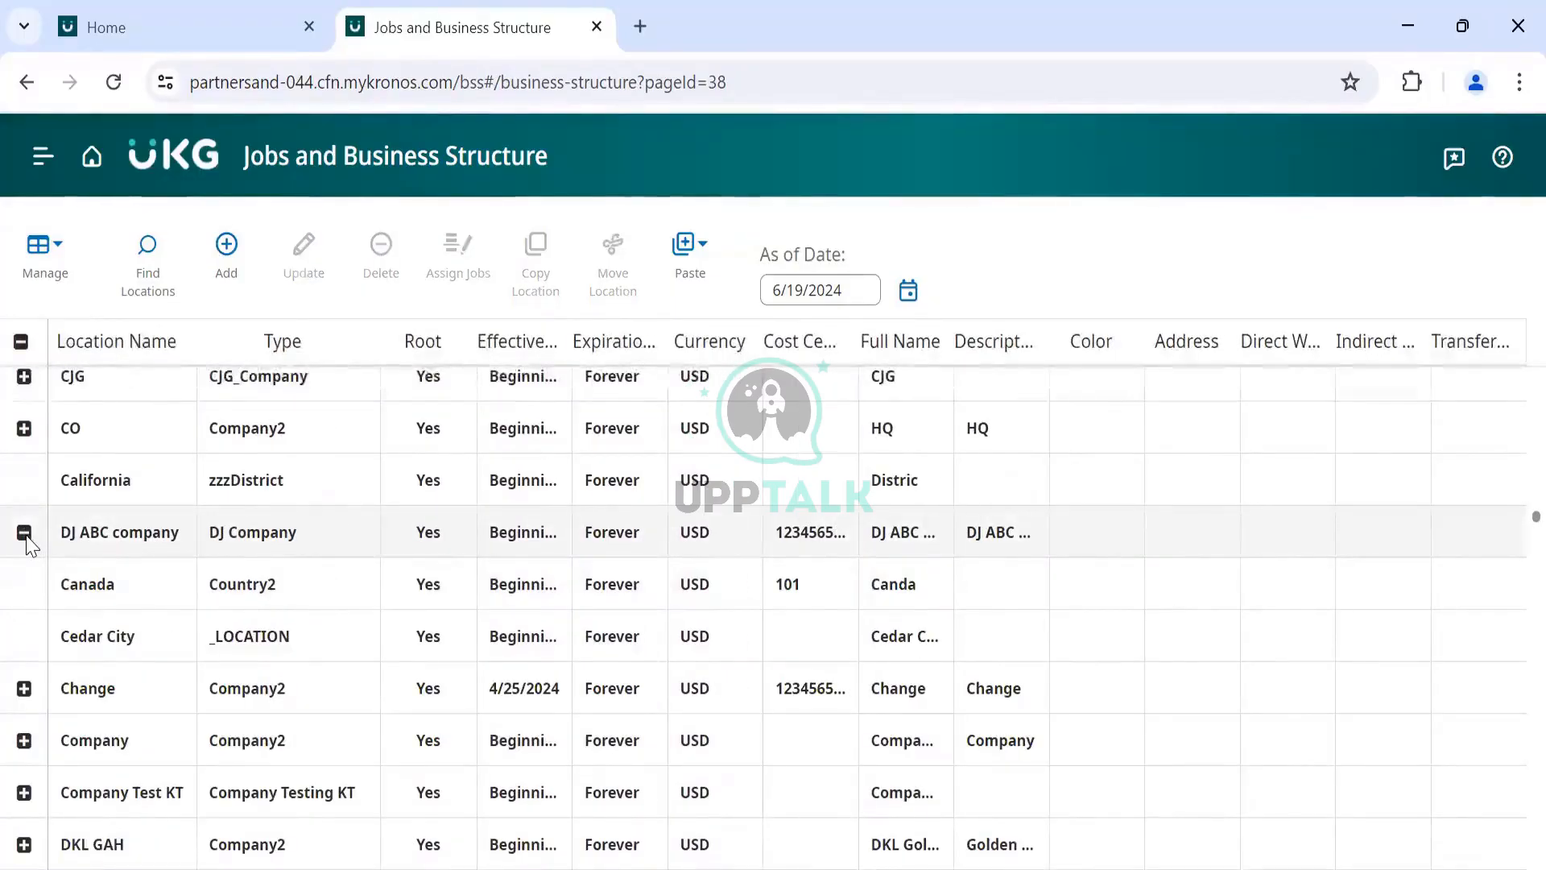
click(48, 584)
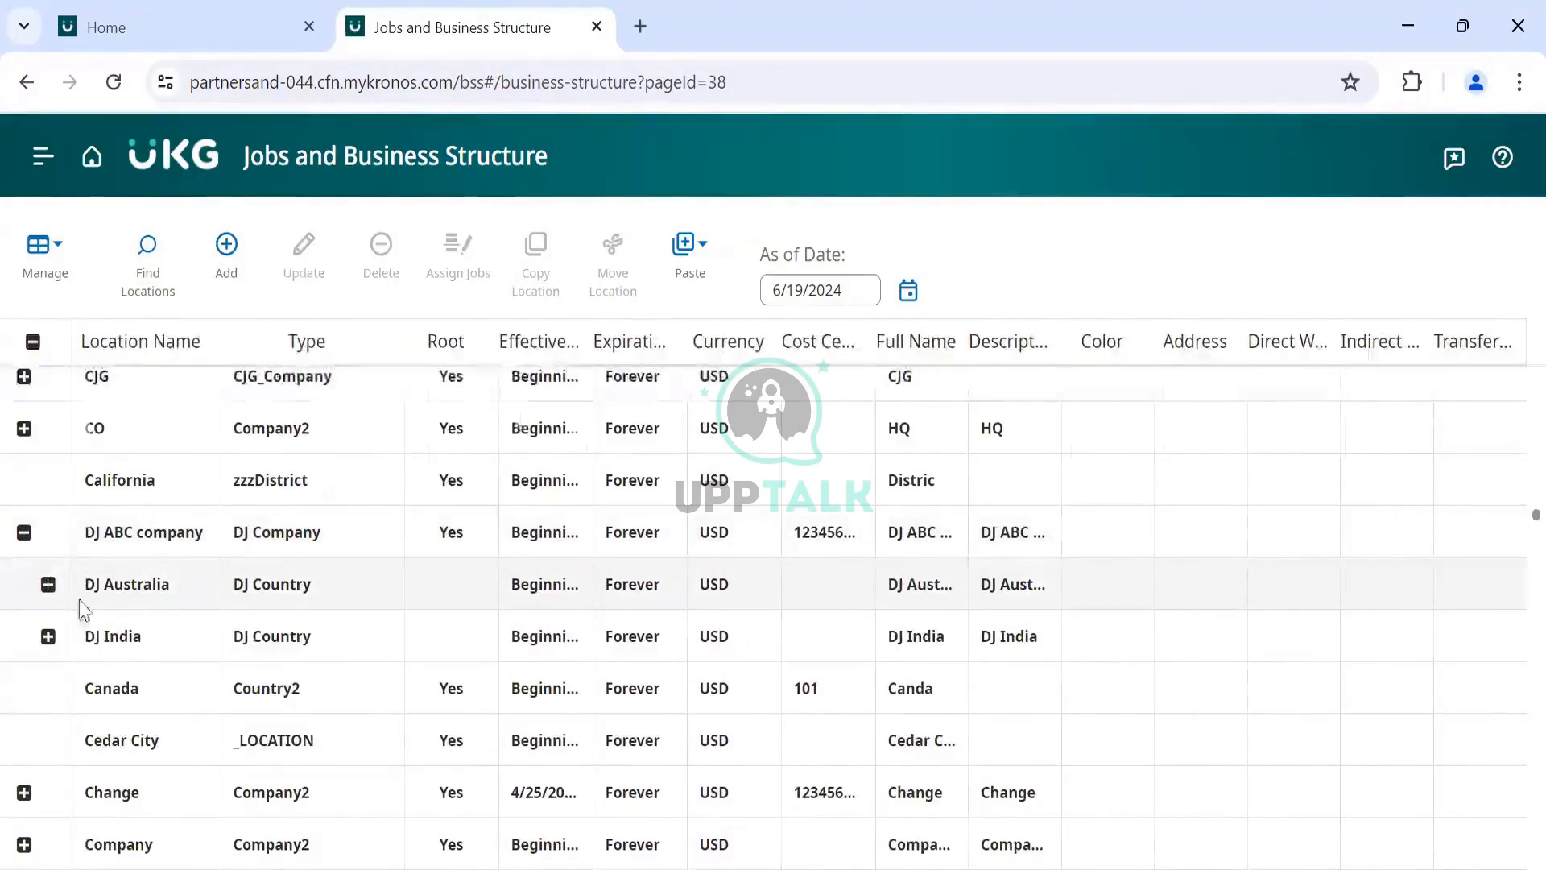
scroll(68, 672, down, 1)
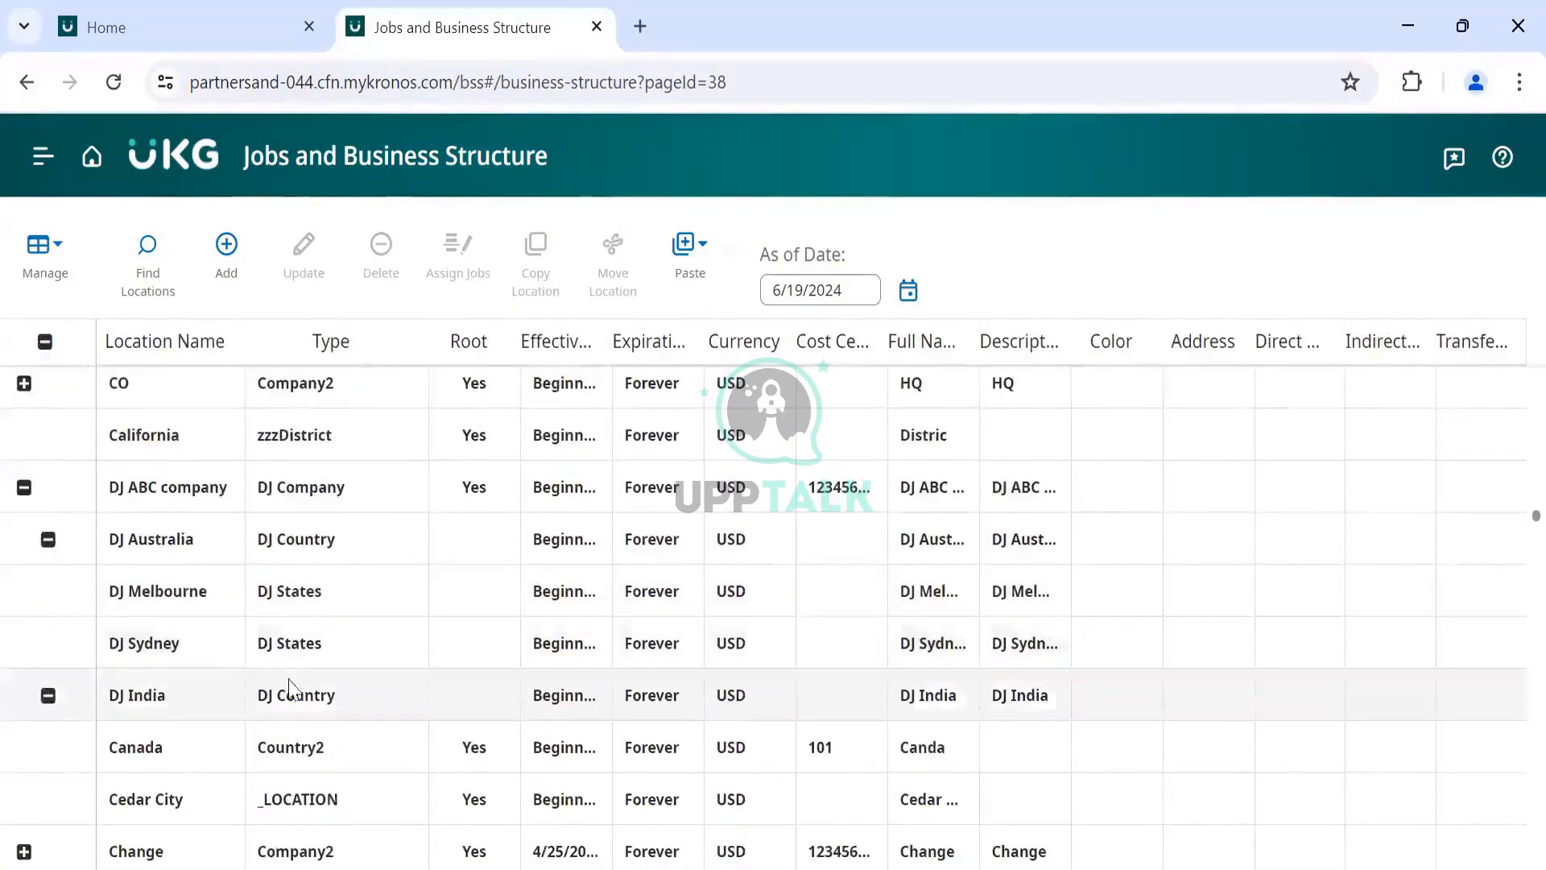
scroll(290, 690, down, 2)
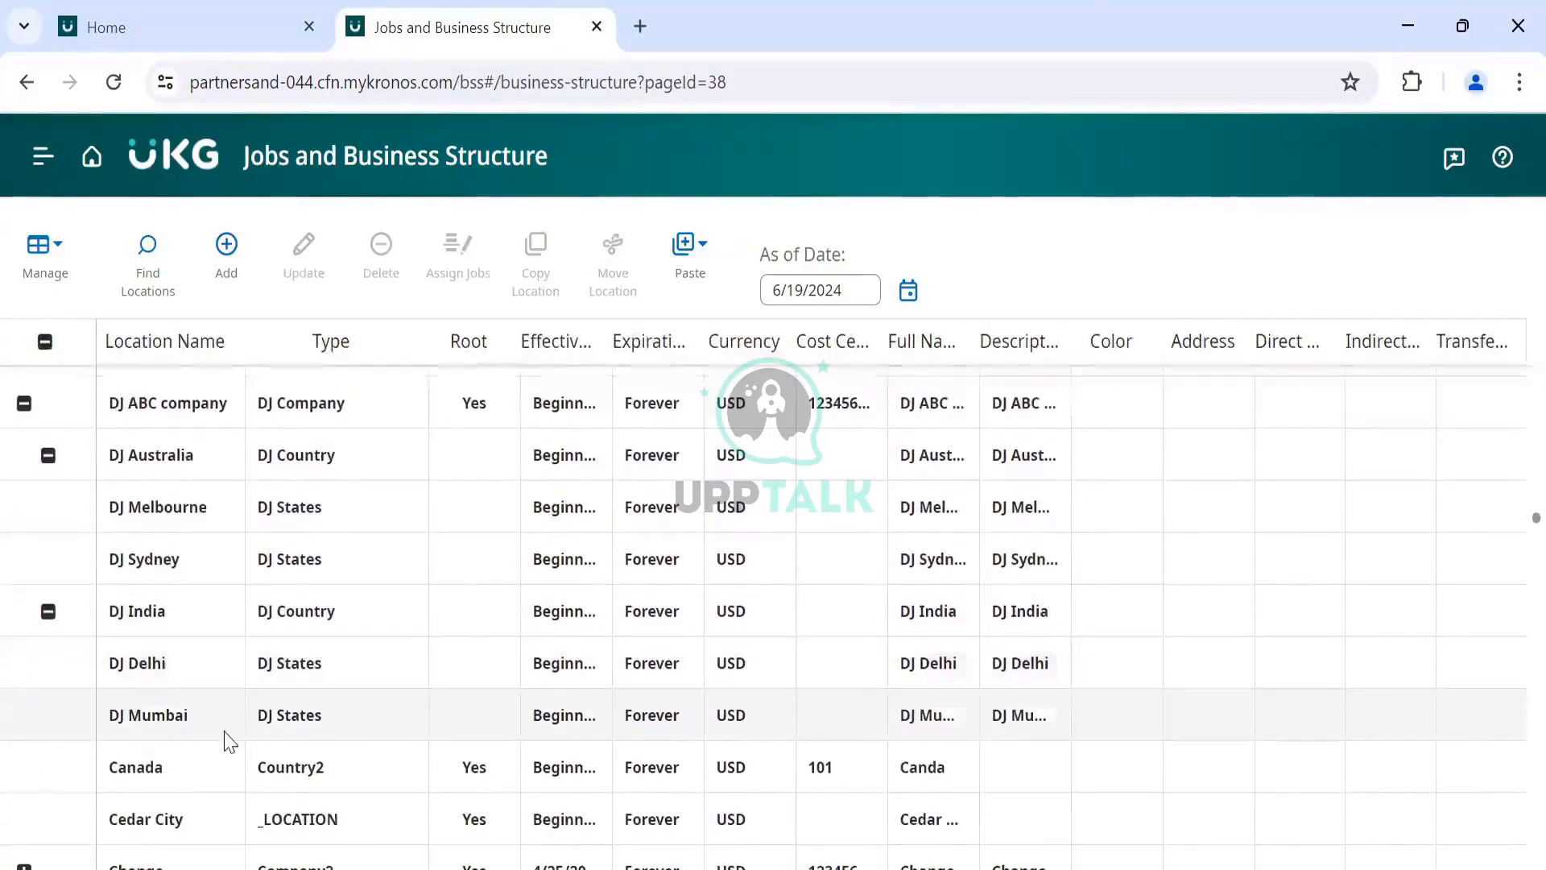
Step: Check the job names in the task notes, assign the generic job DJ Boomi Dev to DJ Melbourne, and expand that location
key(alt+Tab)
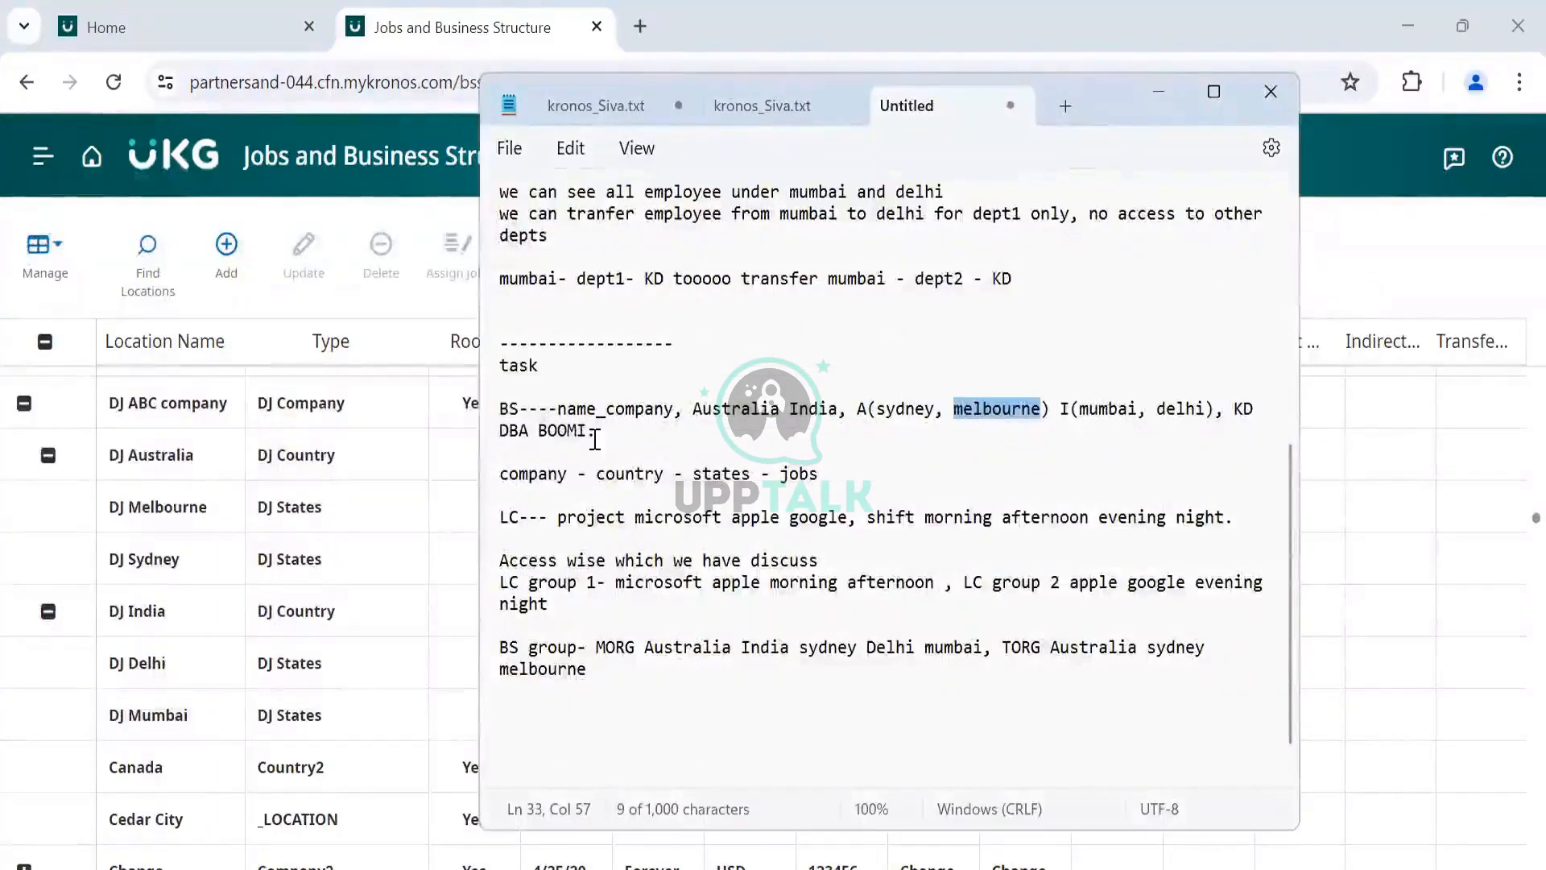
key(alt+Tab)
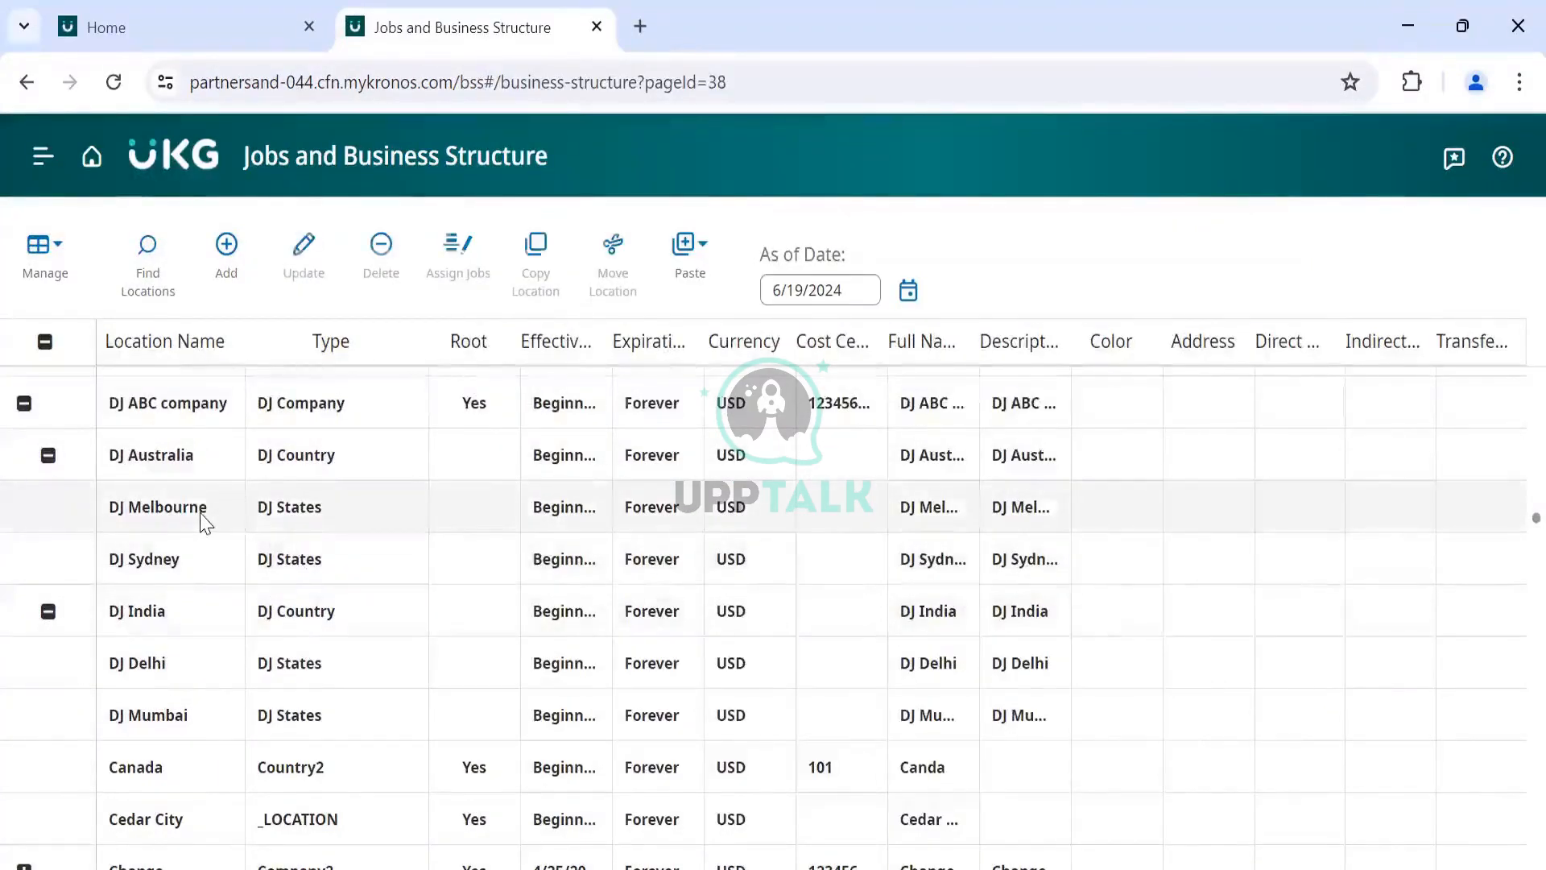
click(204, 521)
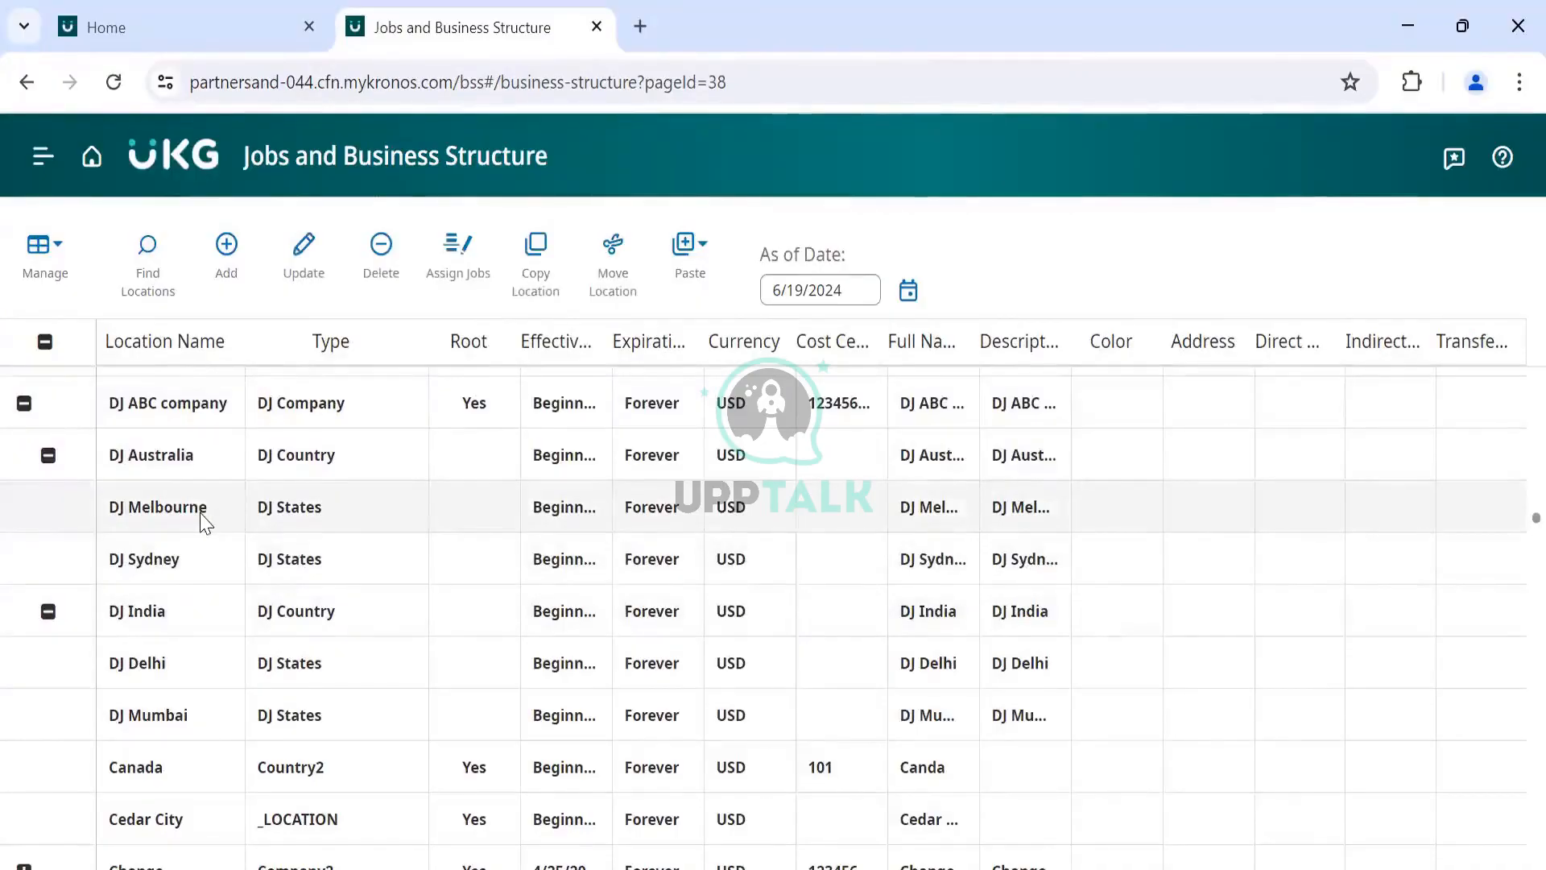
click(456, 257)
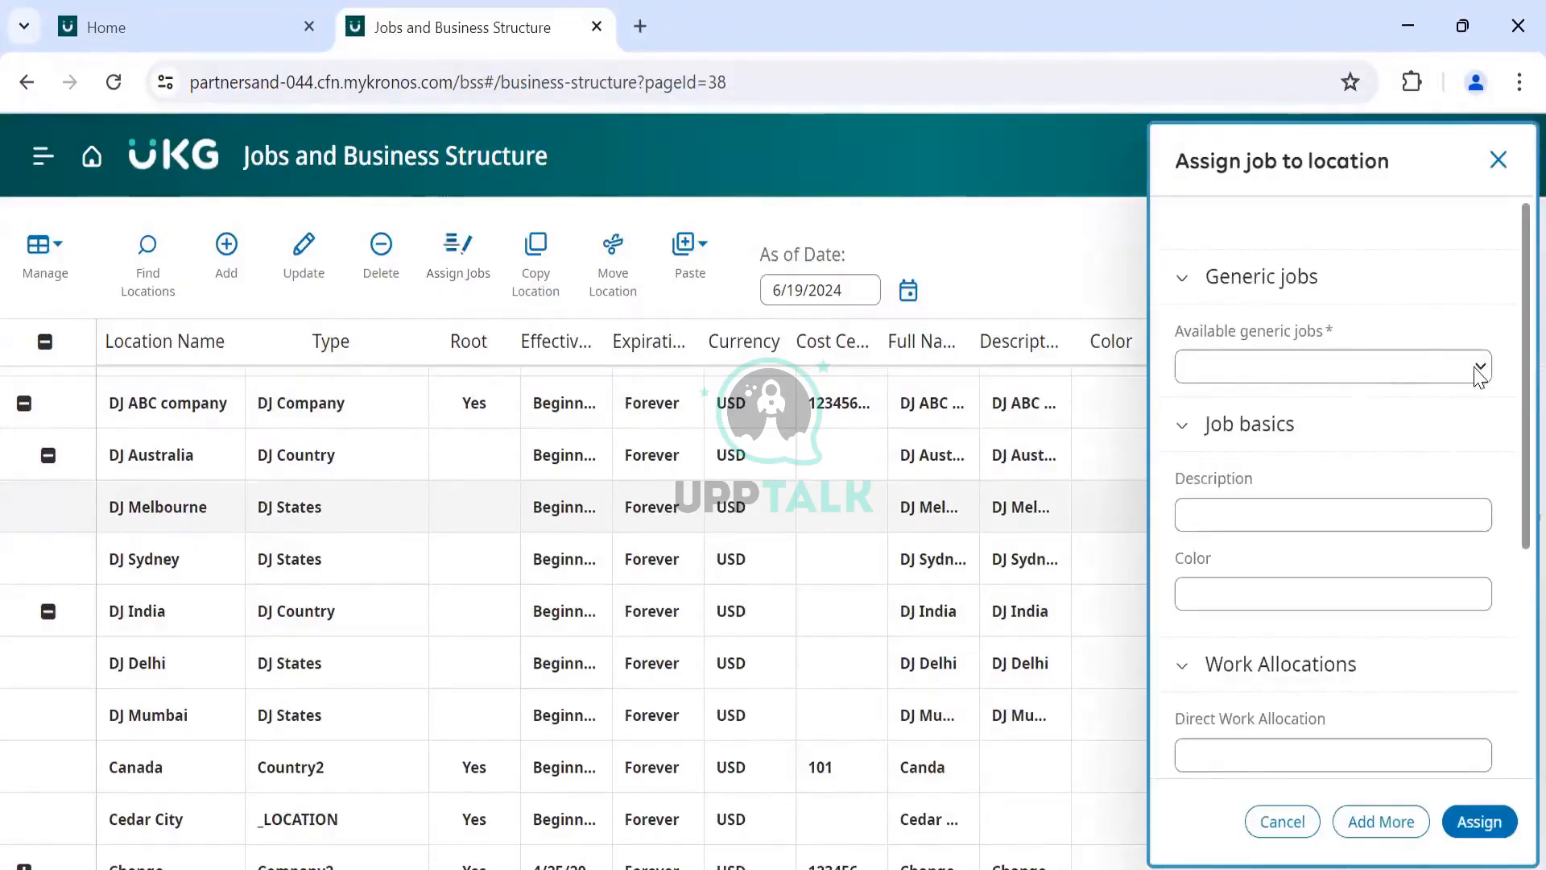
click(1480, 369)
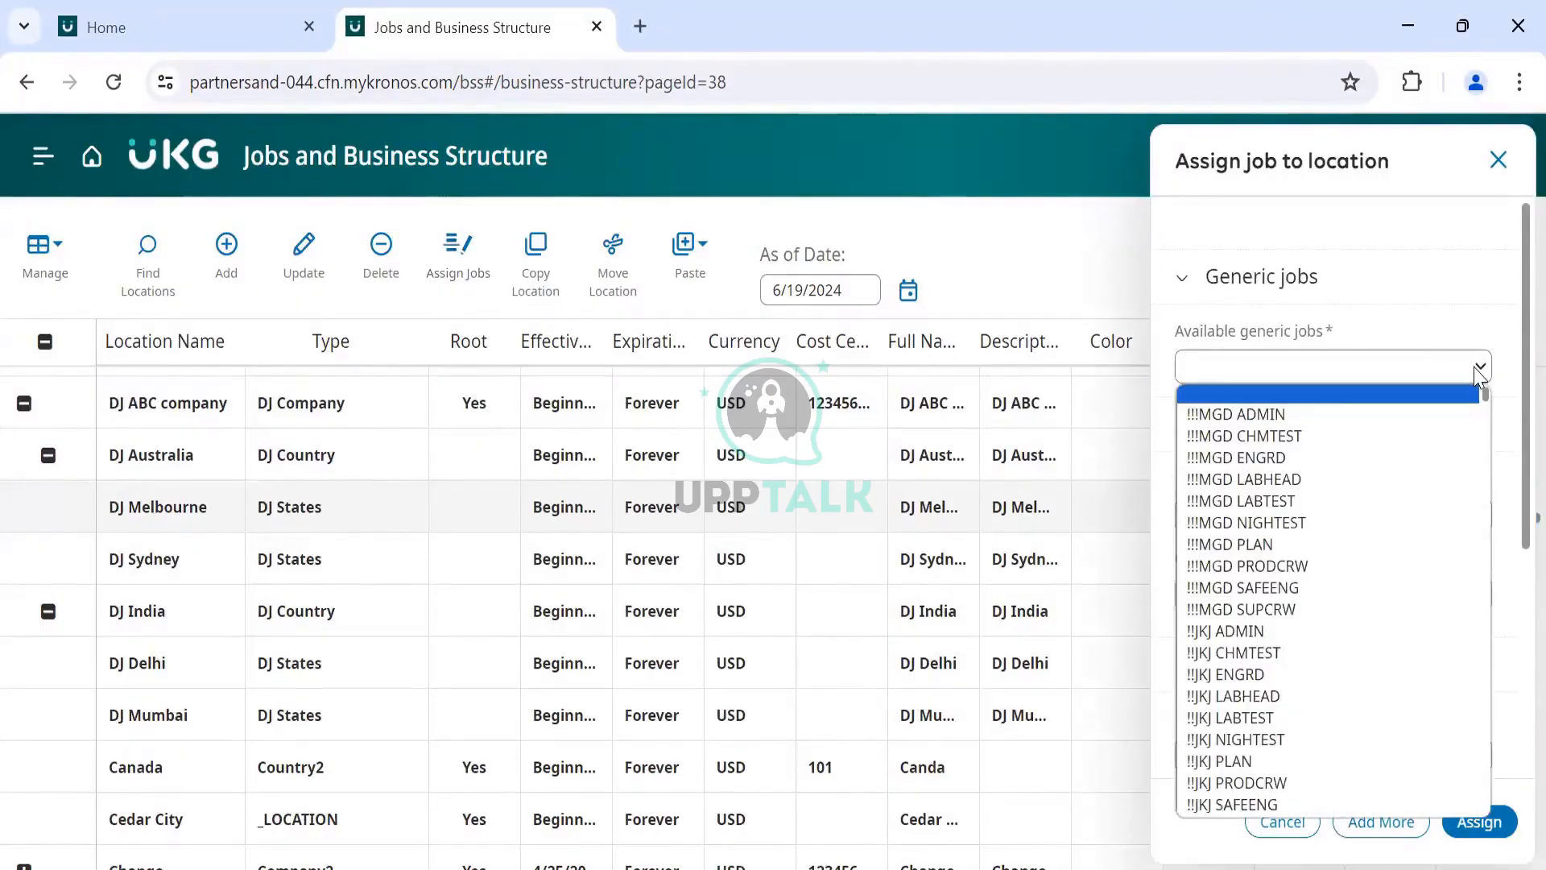
key(d)
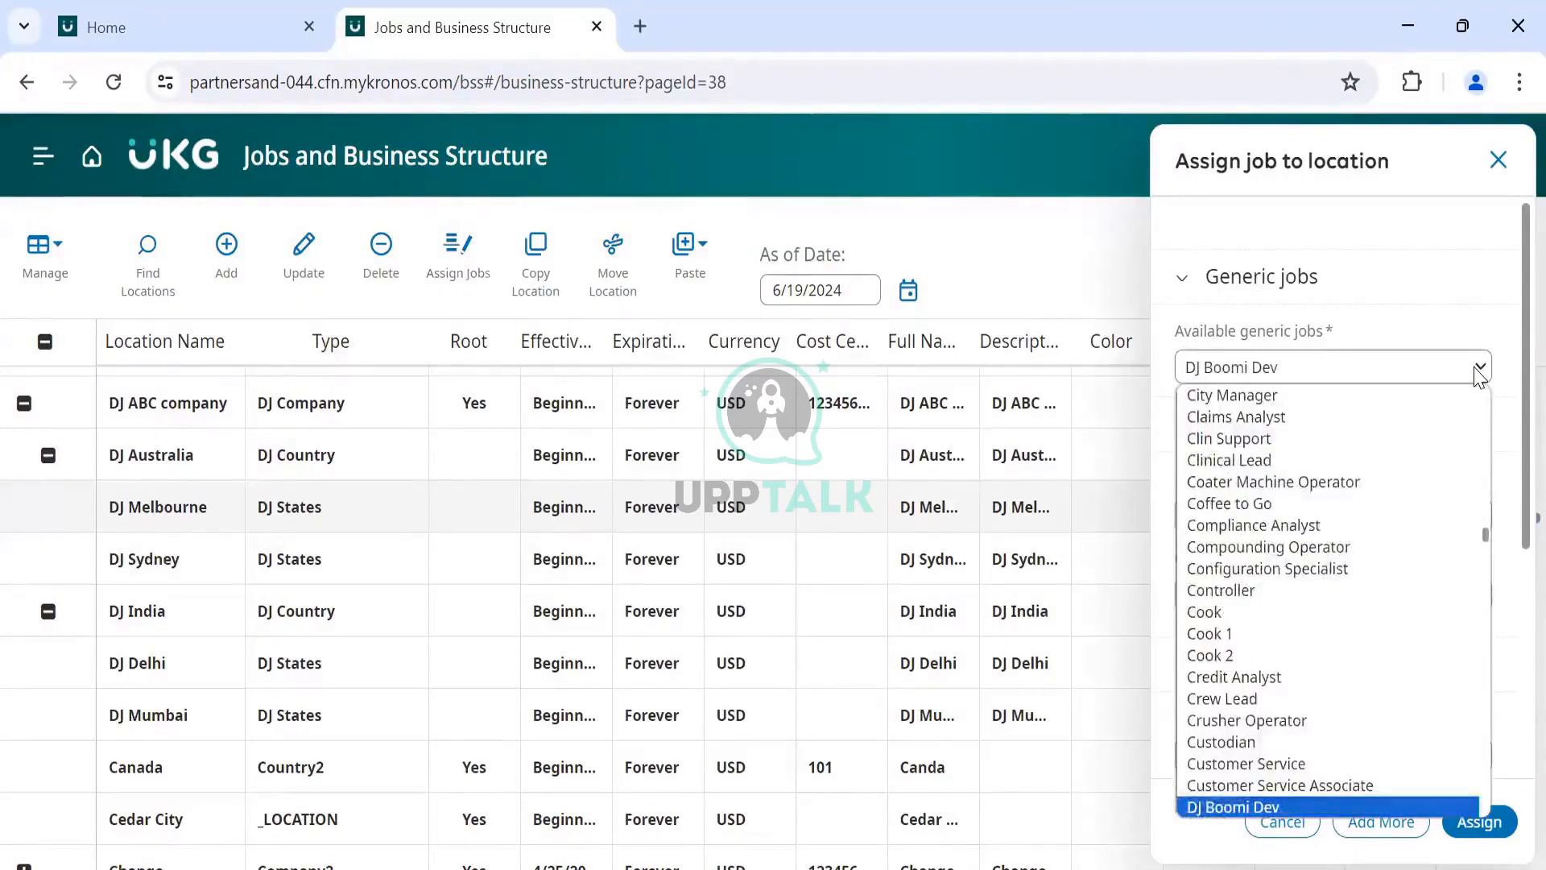
click(1461, 806)
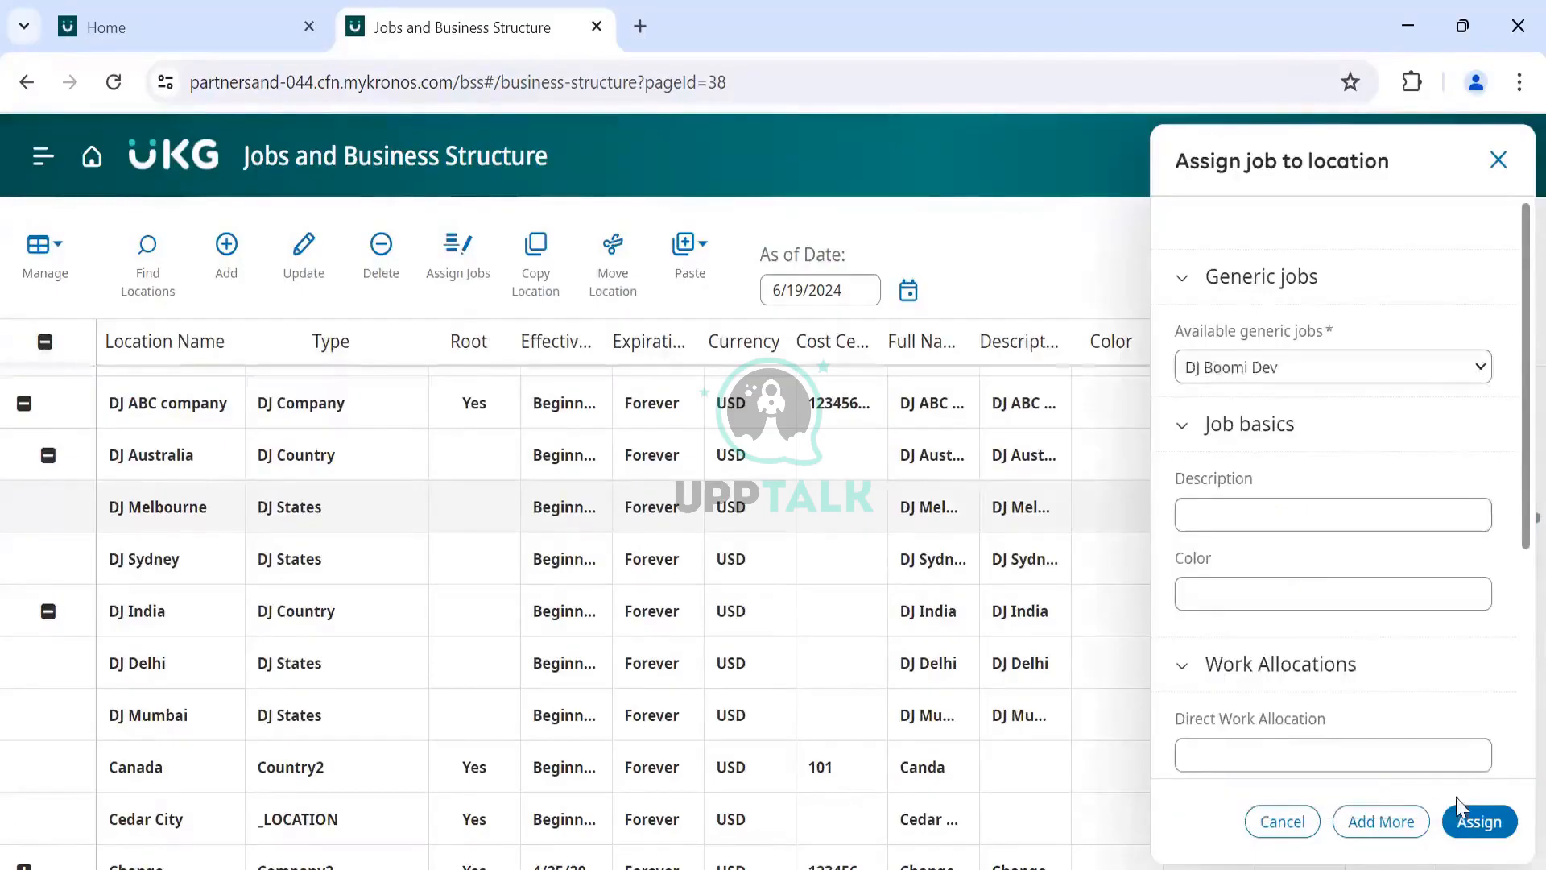
click(1478, 826)
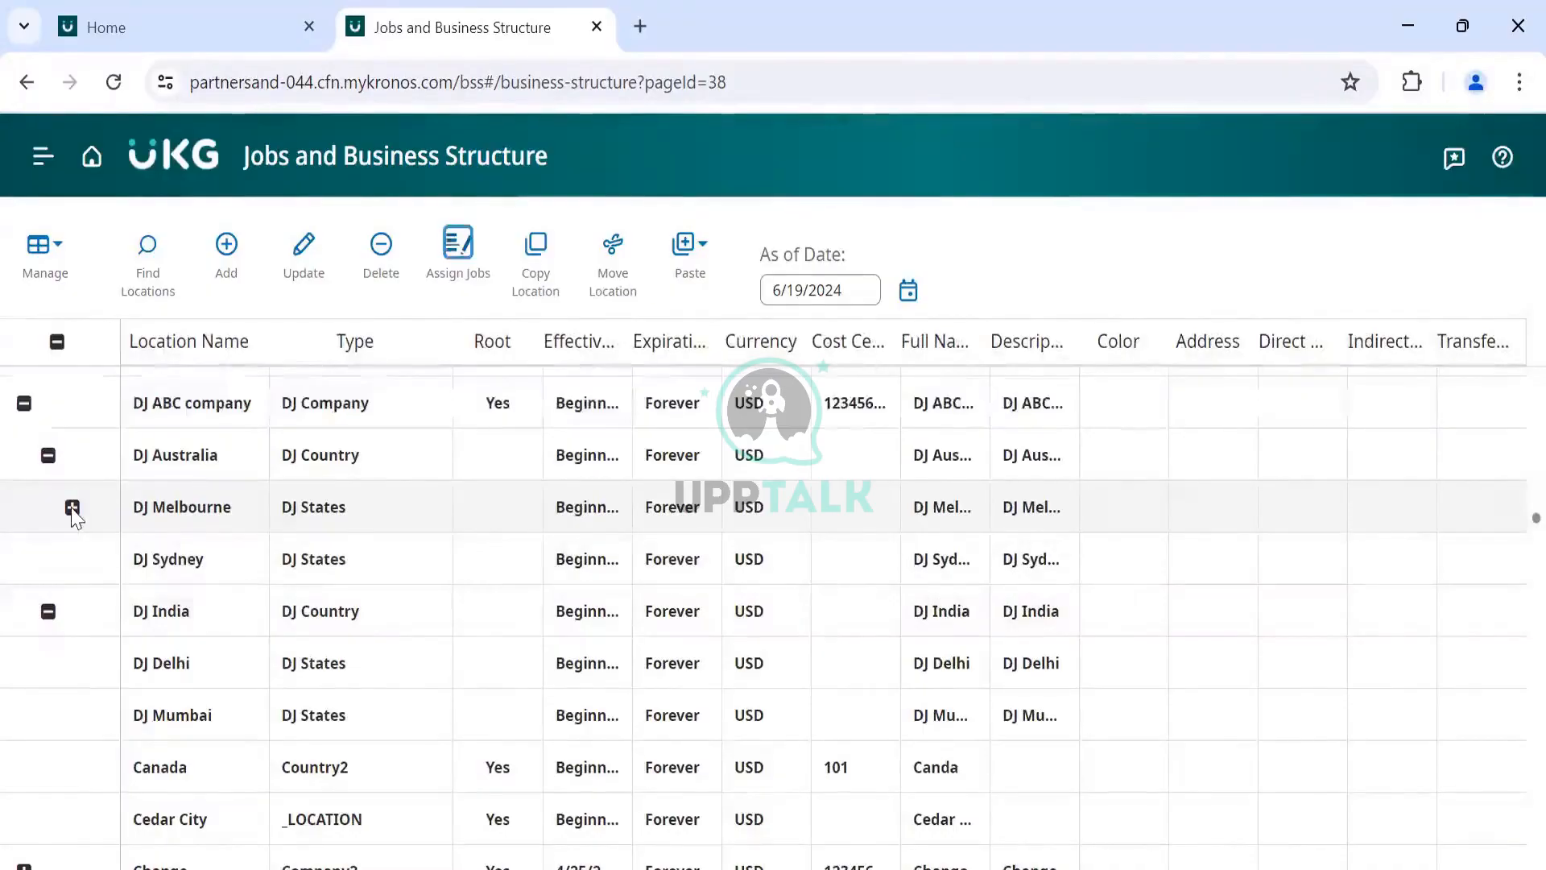
click(72, 507)
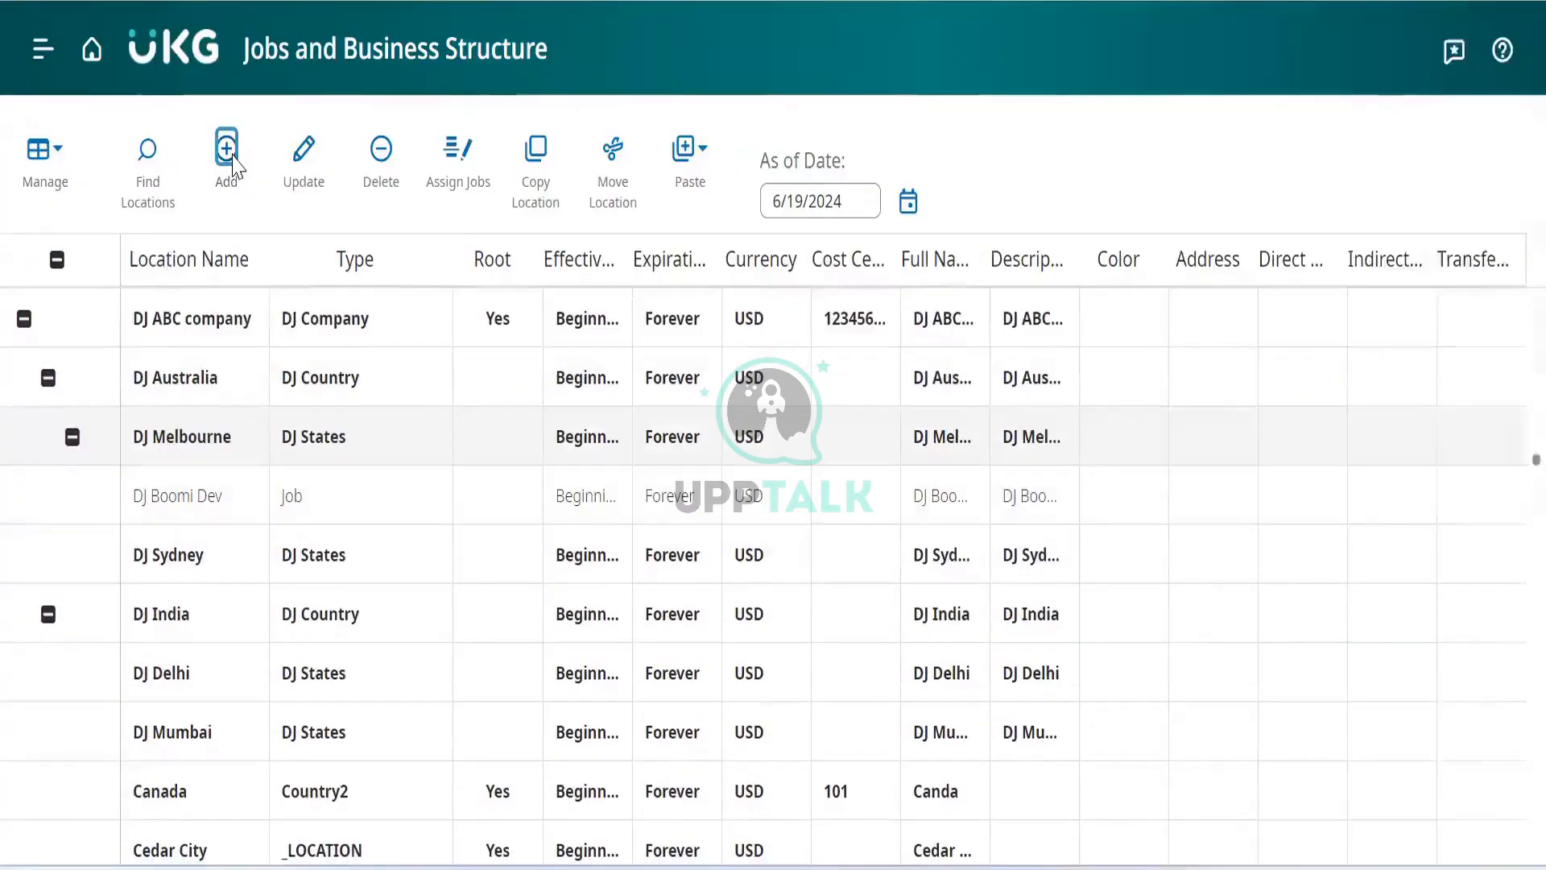
Step: Assign the generic job DJ Database admin to the DJ Melbourne location
click(232, 158)
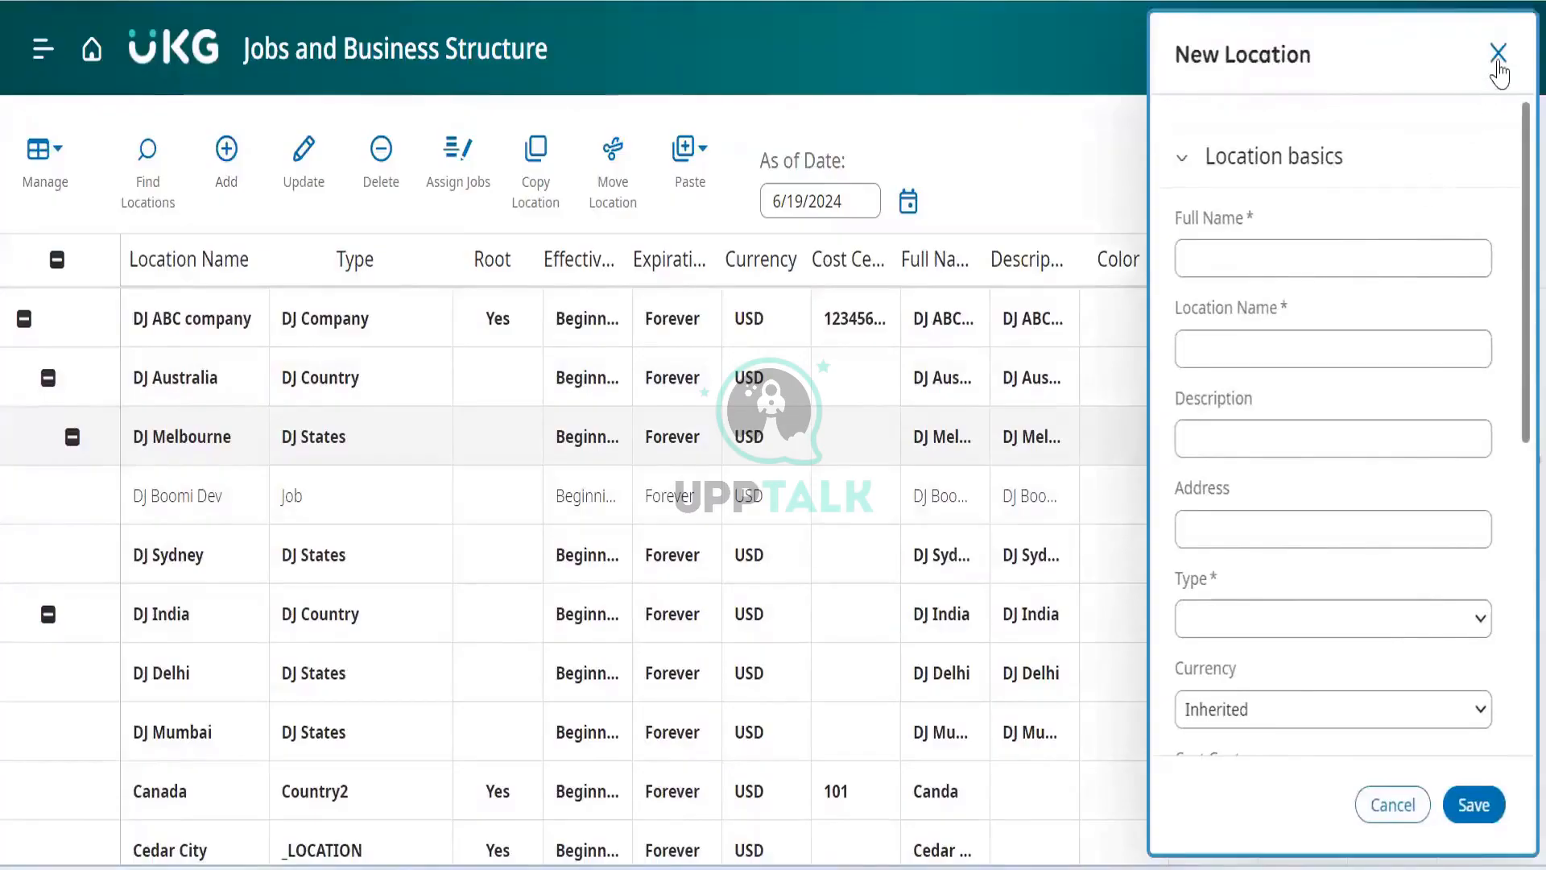
click(1498, 52)
click(458, 157)
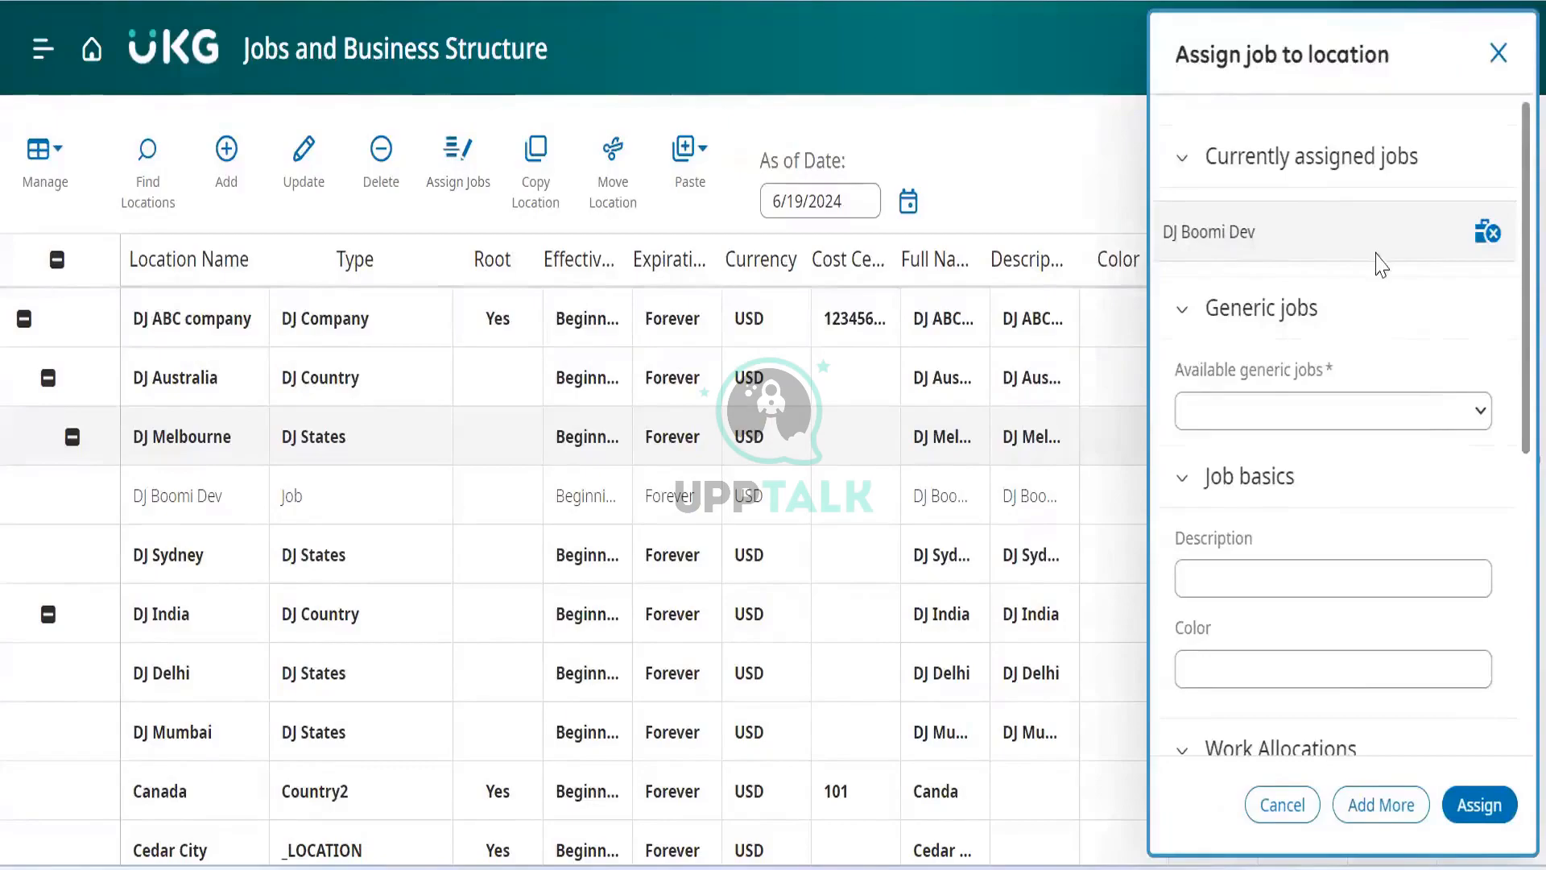
click(1482, 411)
scroll(1371, 374, down, 1)
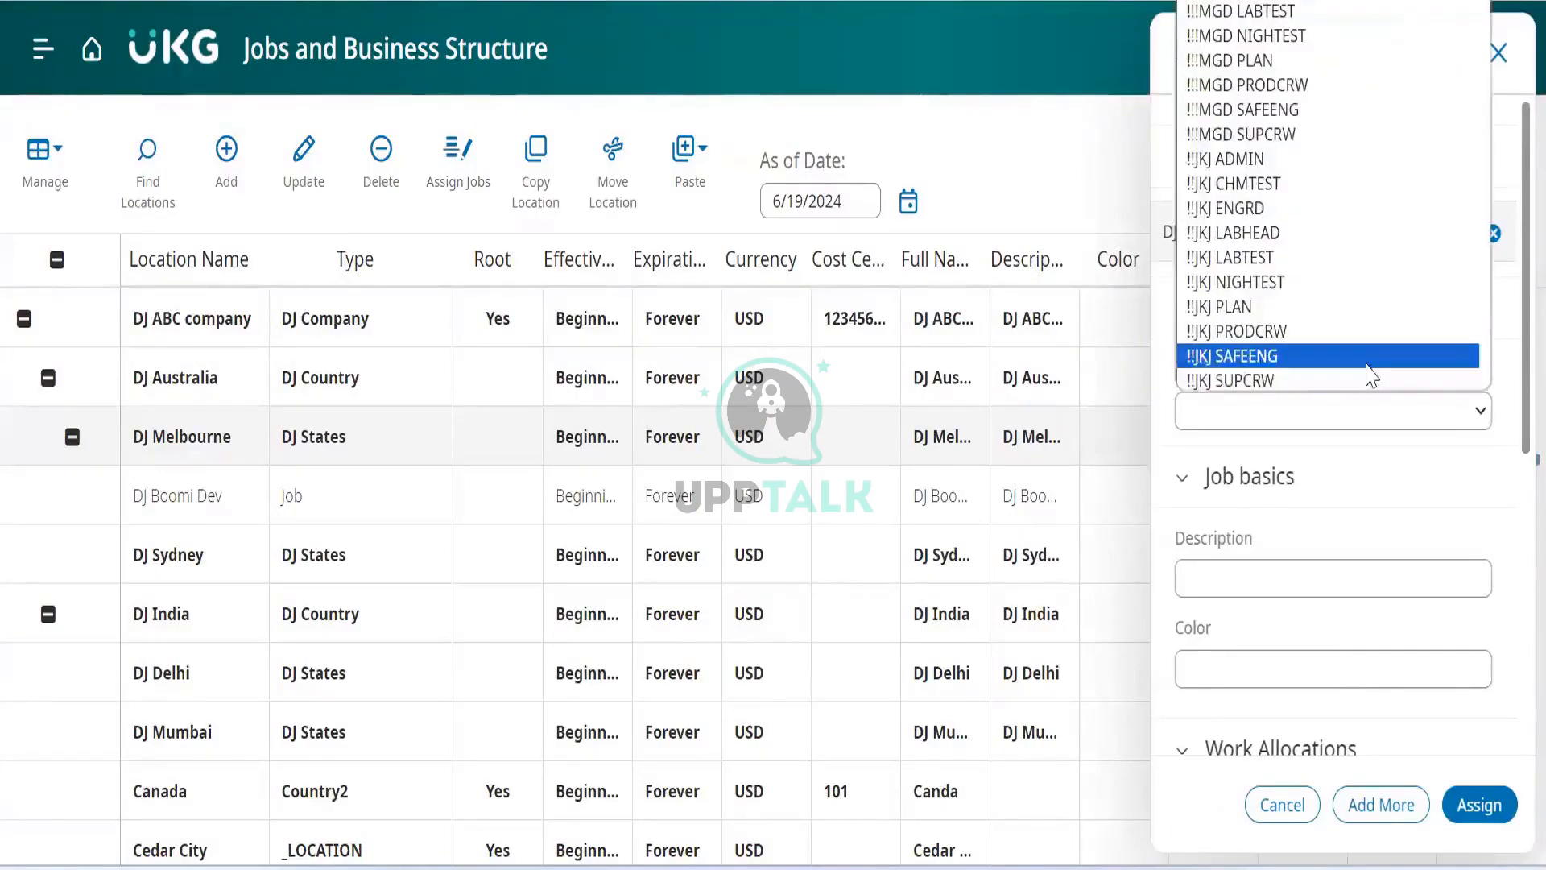
key(d)
key(d)
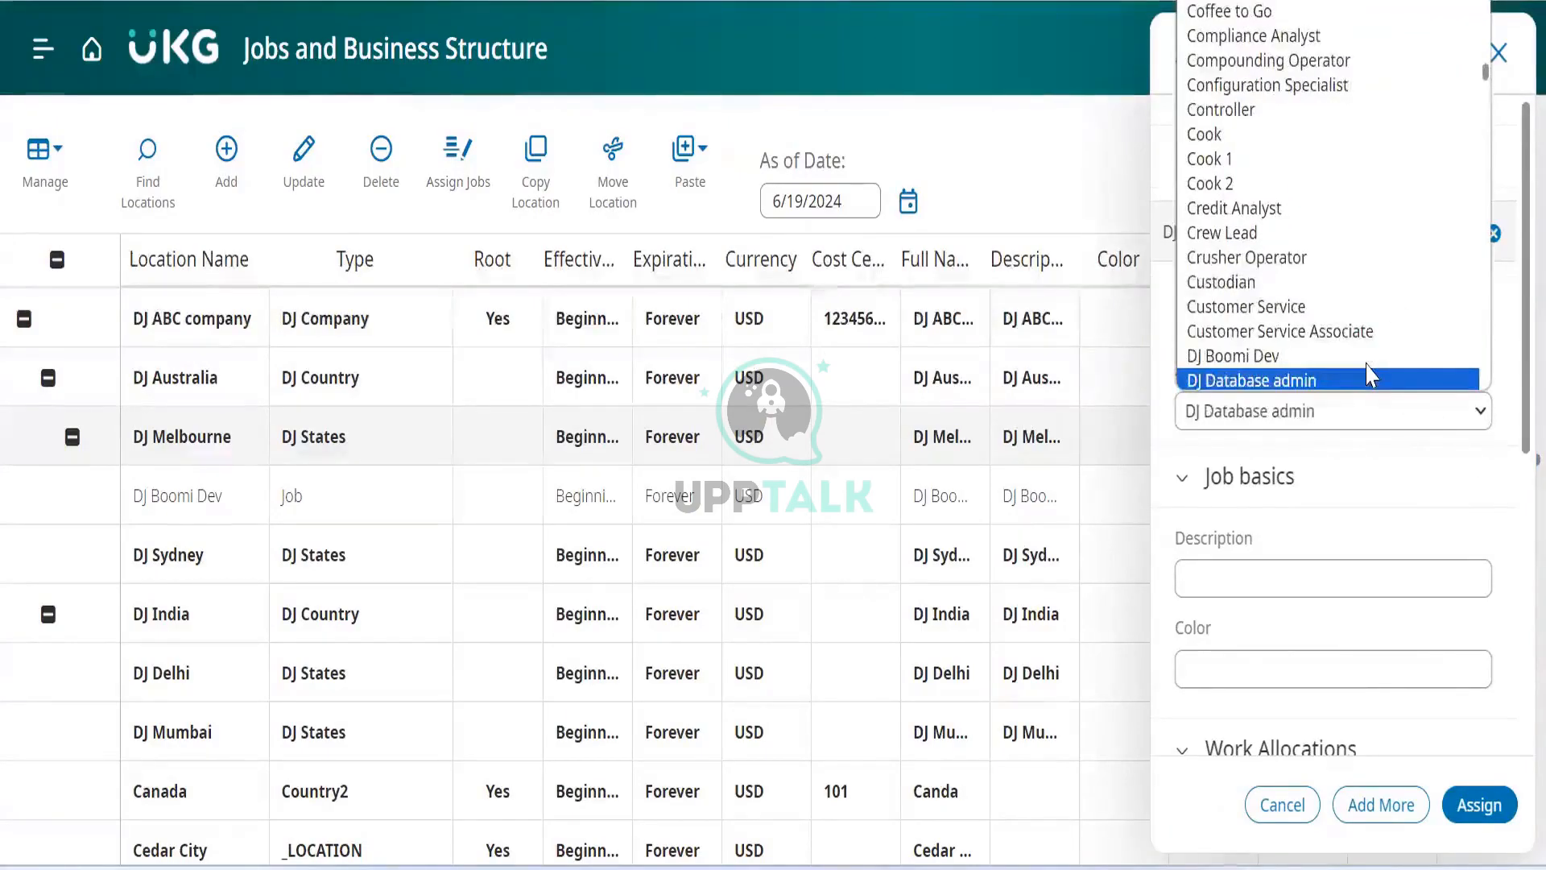
click(1333, 382)
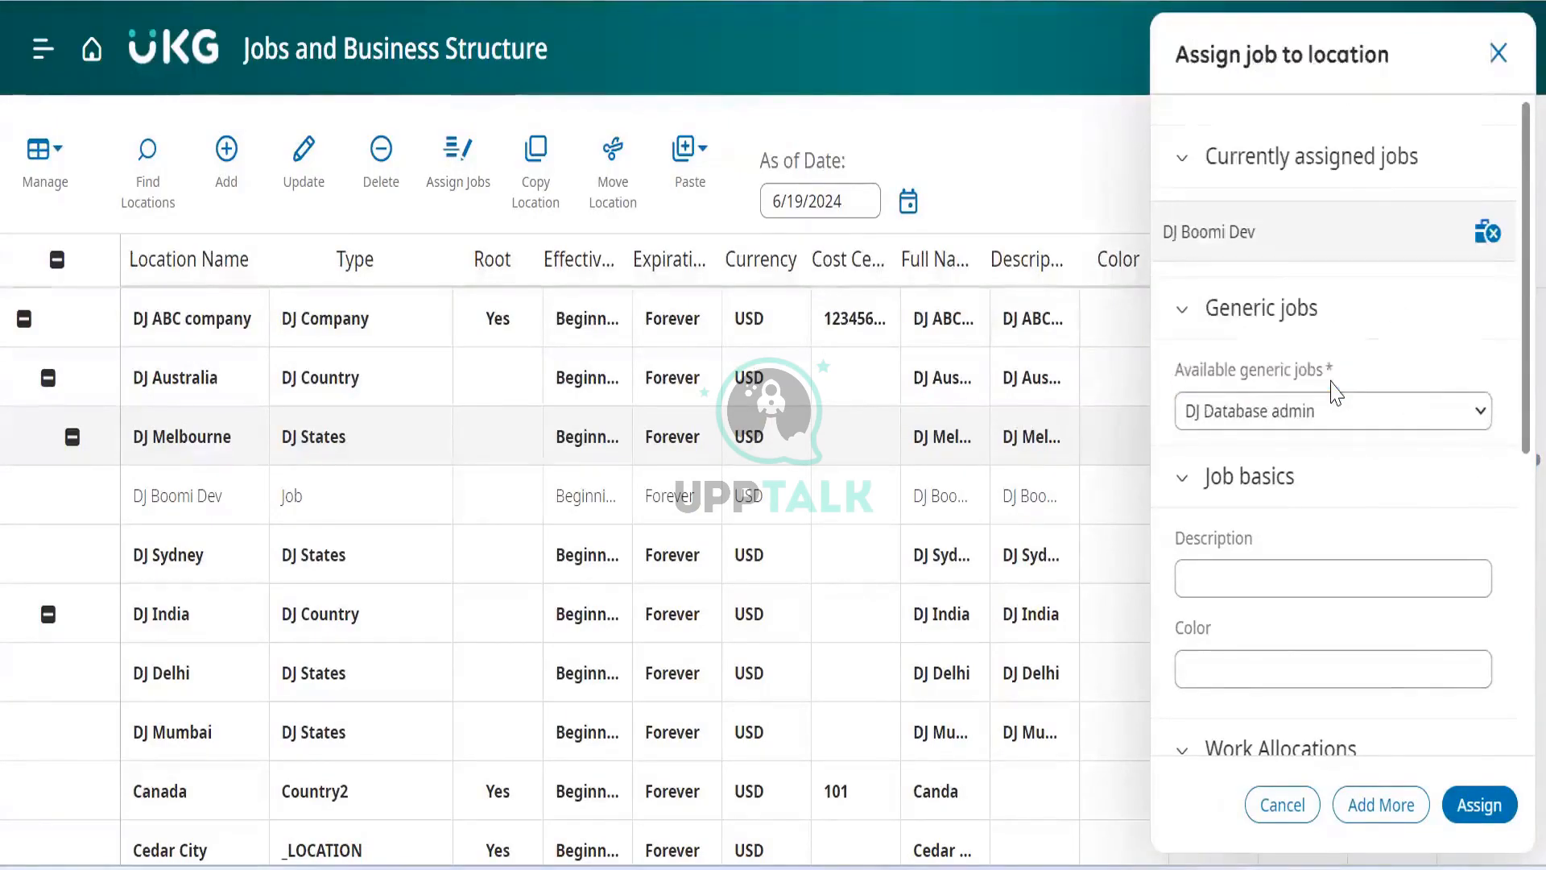
click(1481, 807)
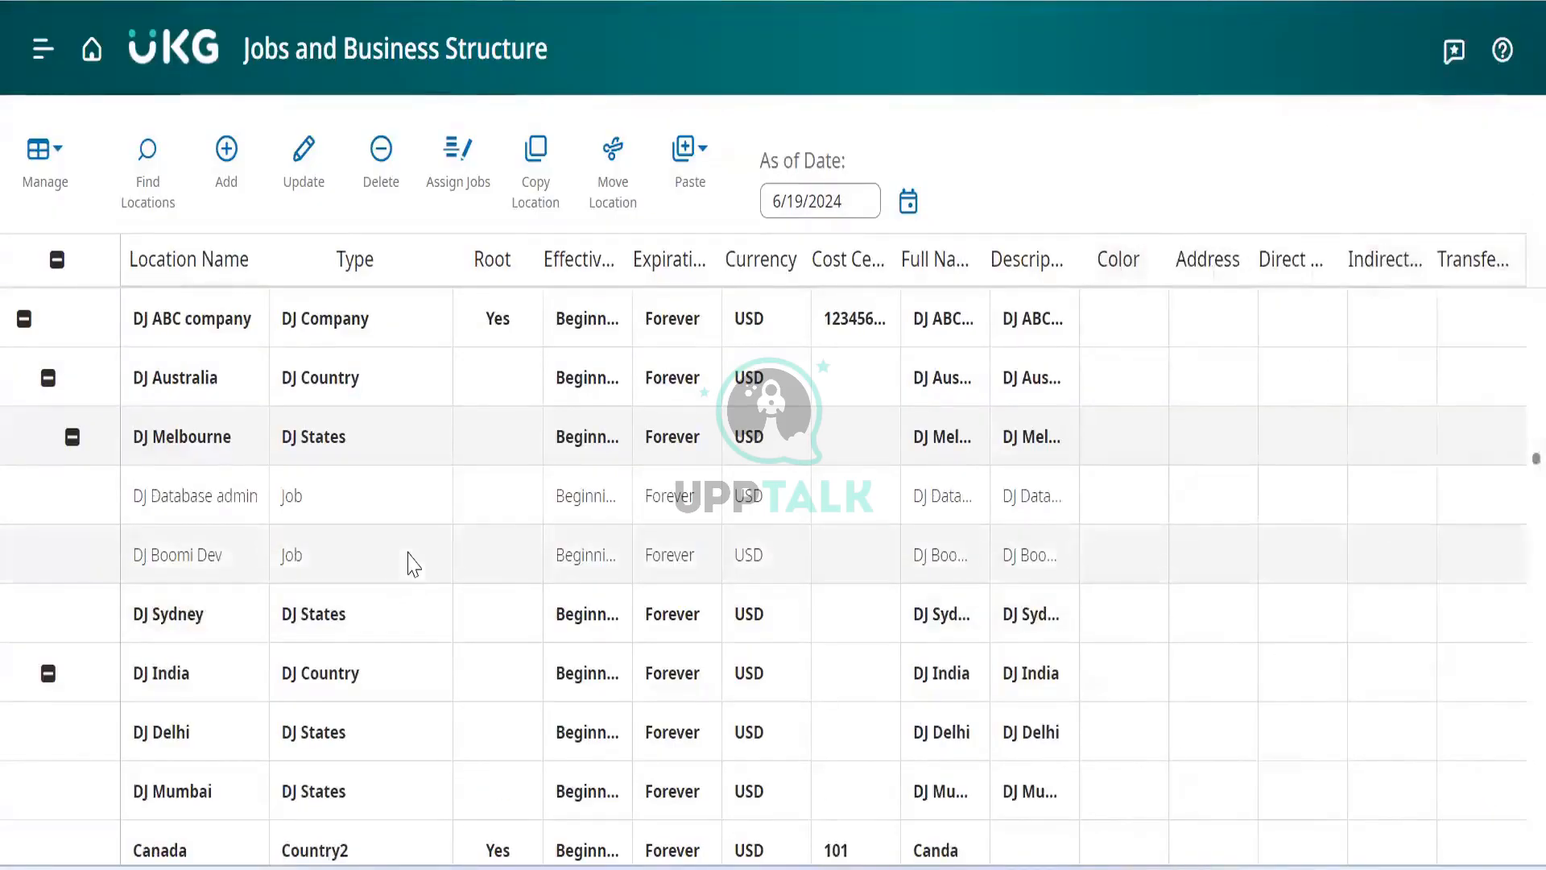
Step: Assign the generic job DJ Kronos Developer directly to the DJ ABC company location
scroll(319, 587, down, 2)
scroll(319, 587, up, 1)
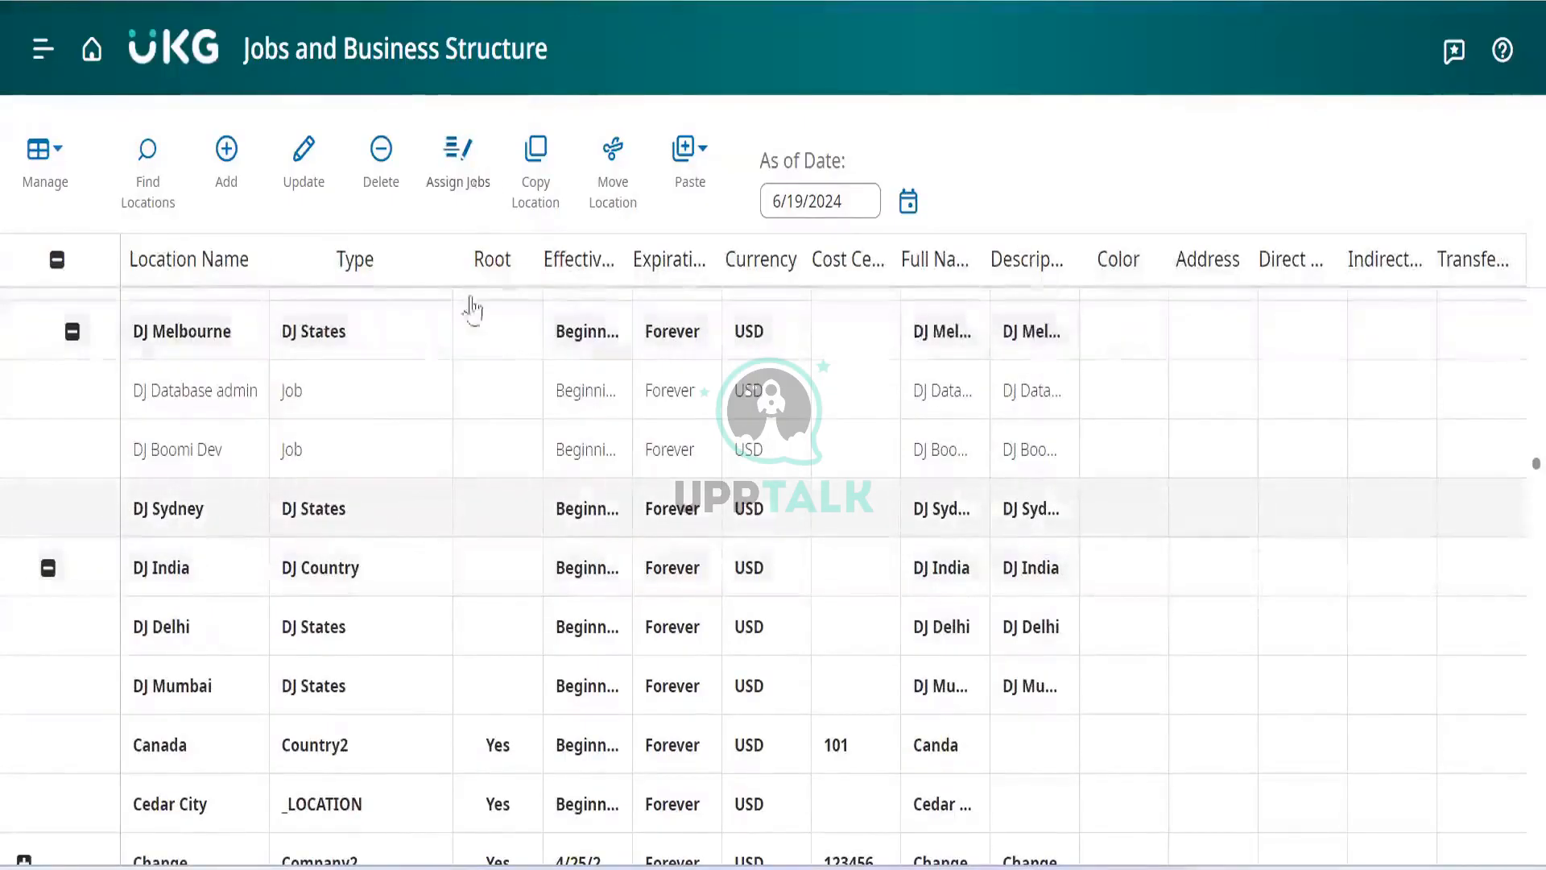
click(207, 620)
scroll(322, 415, up, 2)
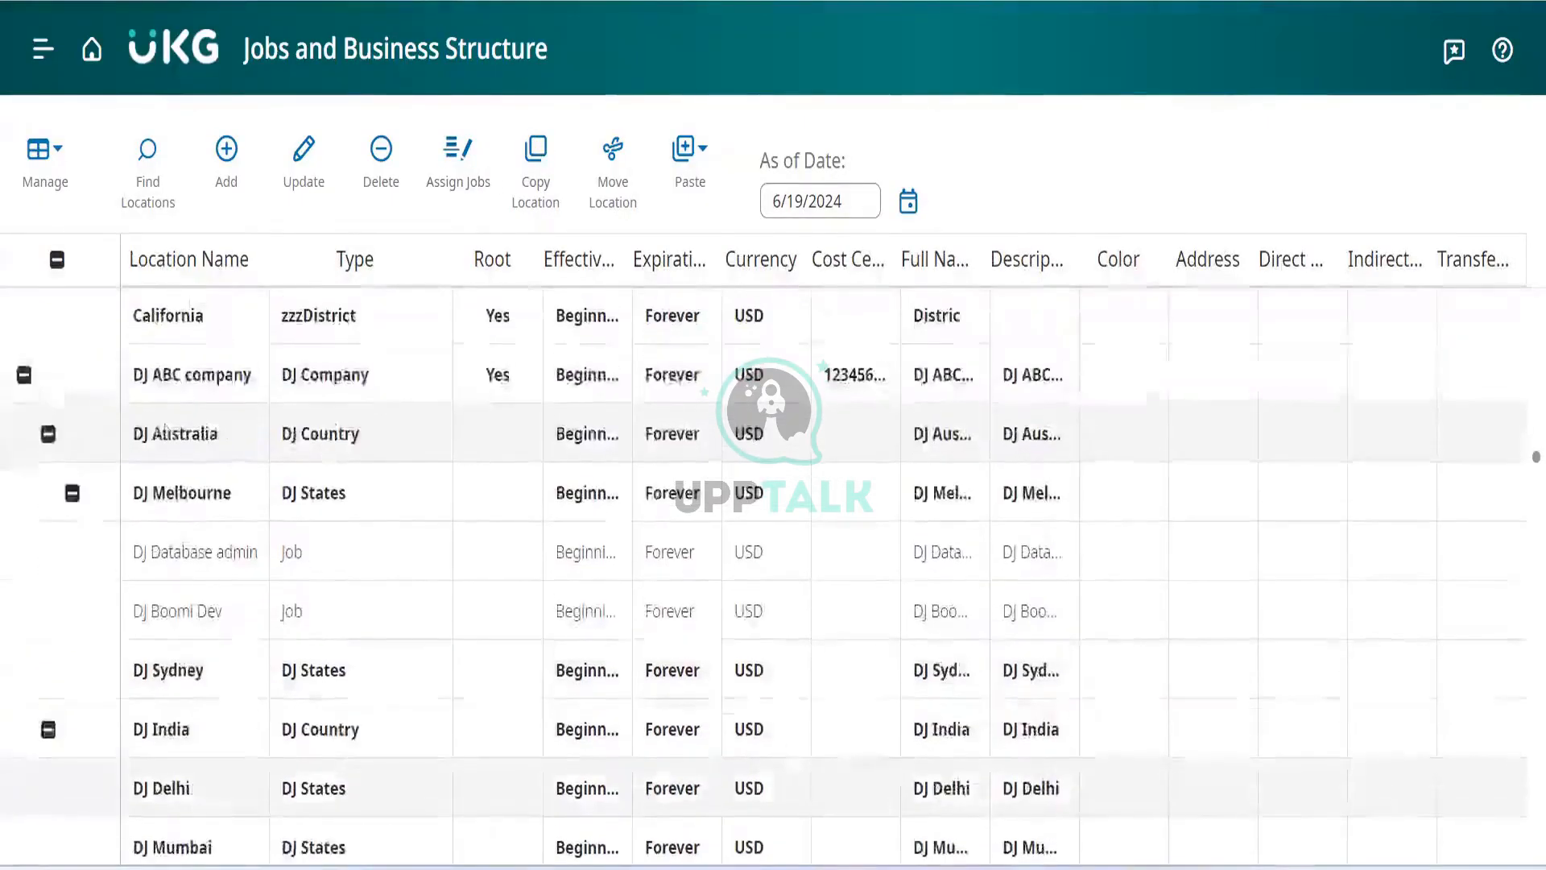
click(189, 388)
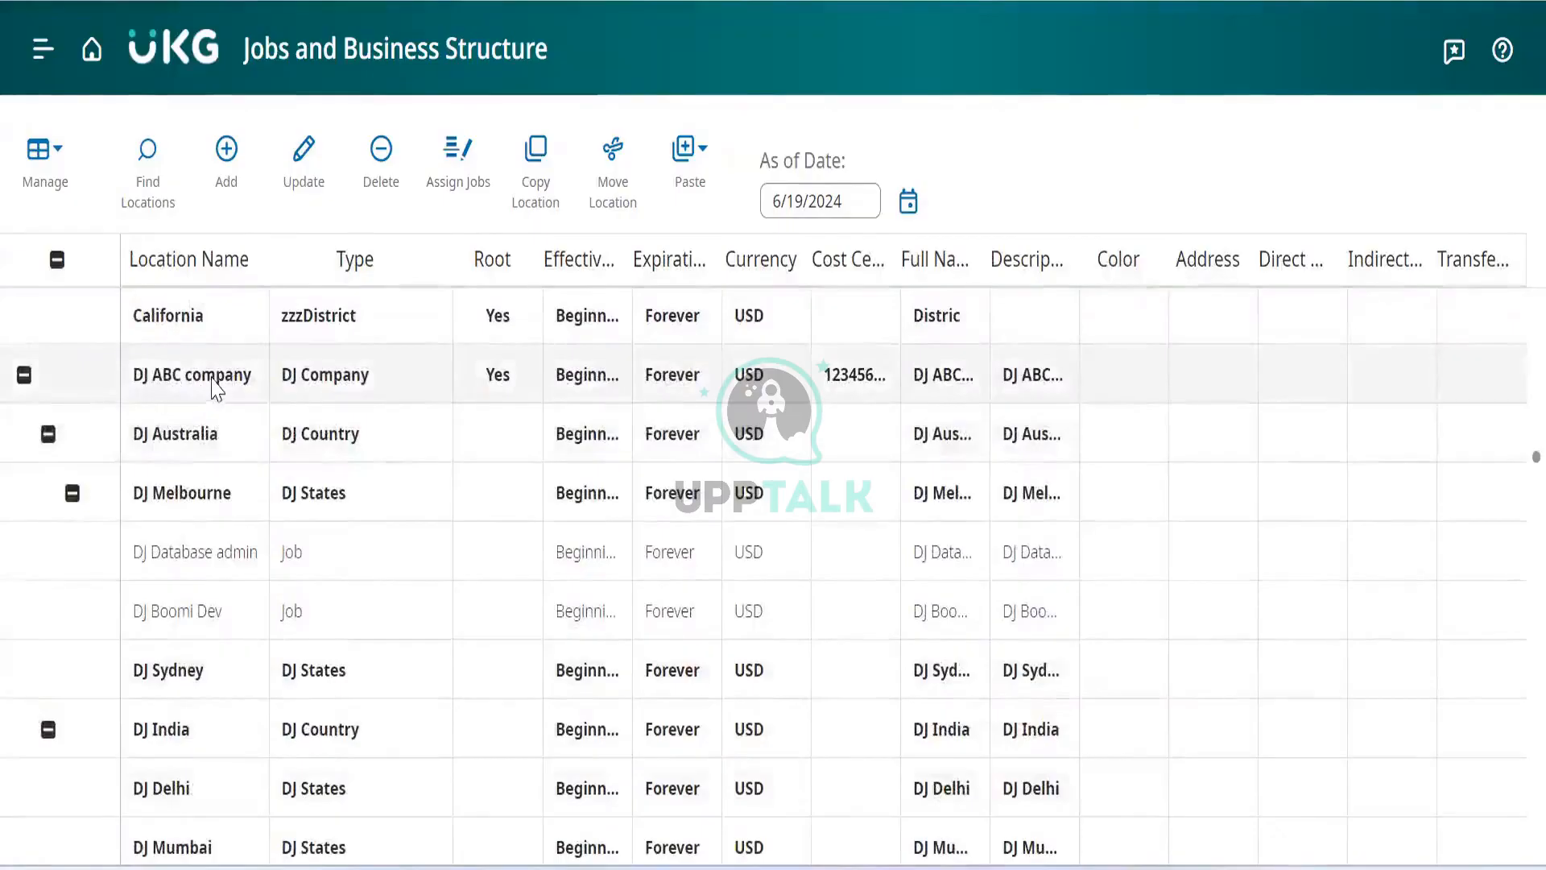
click(451, 182)
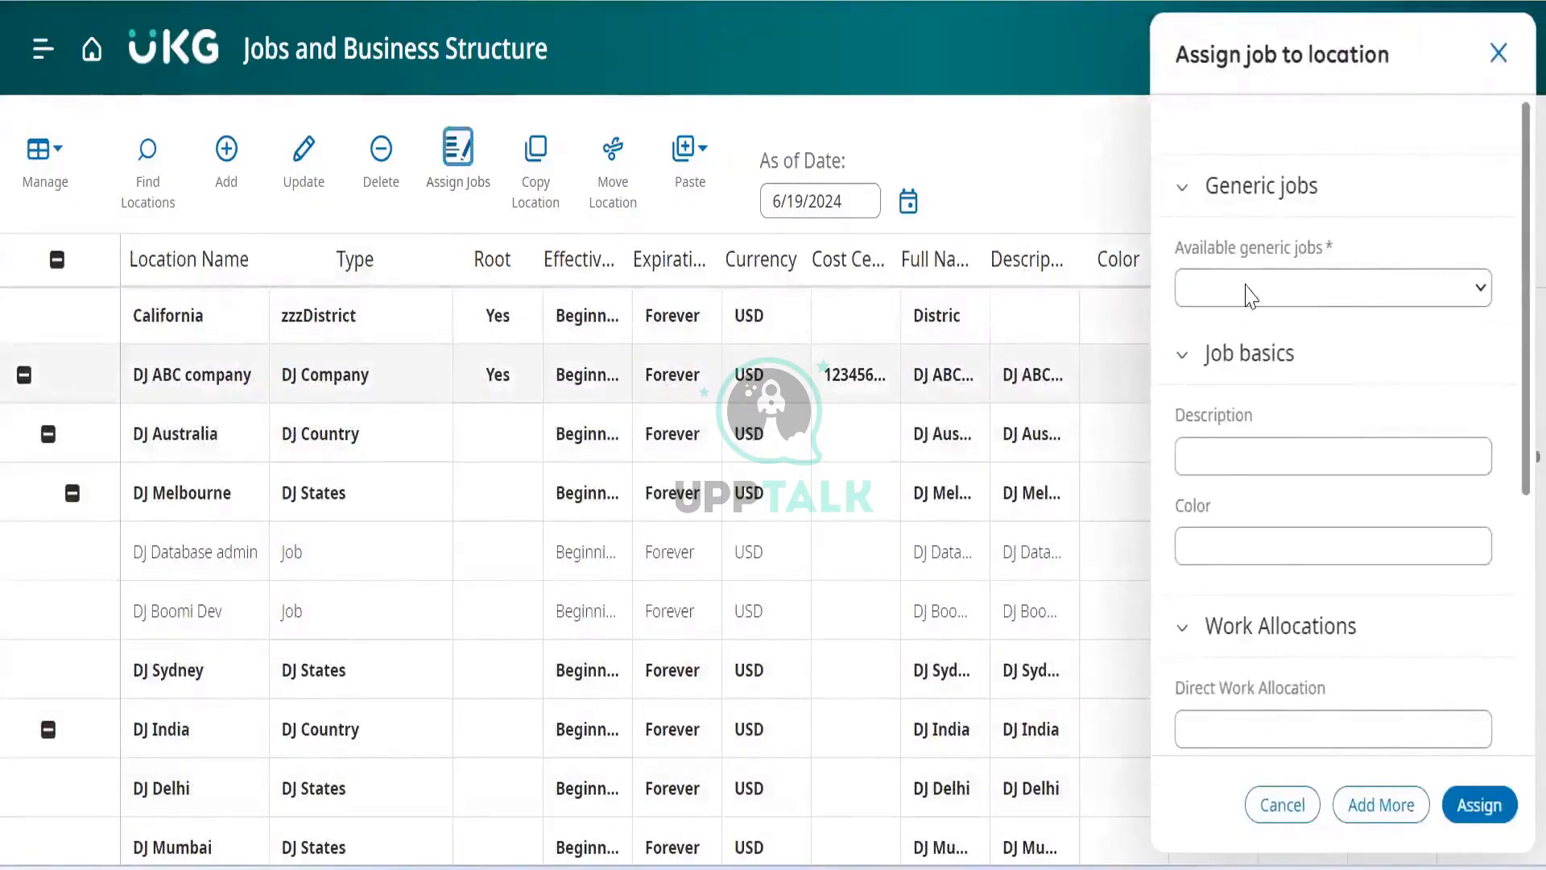
click(1249, 290)
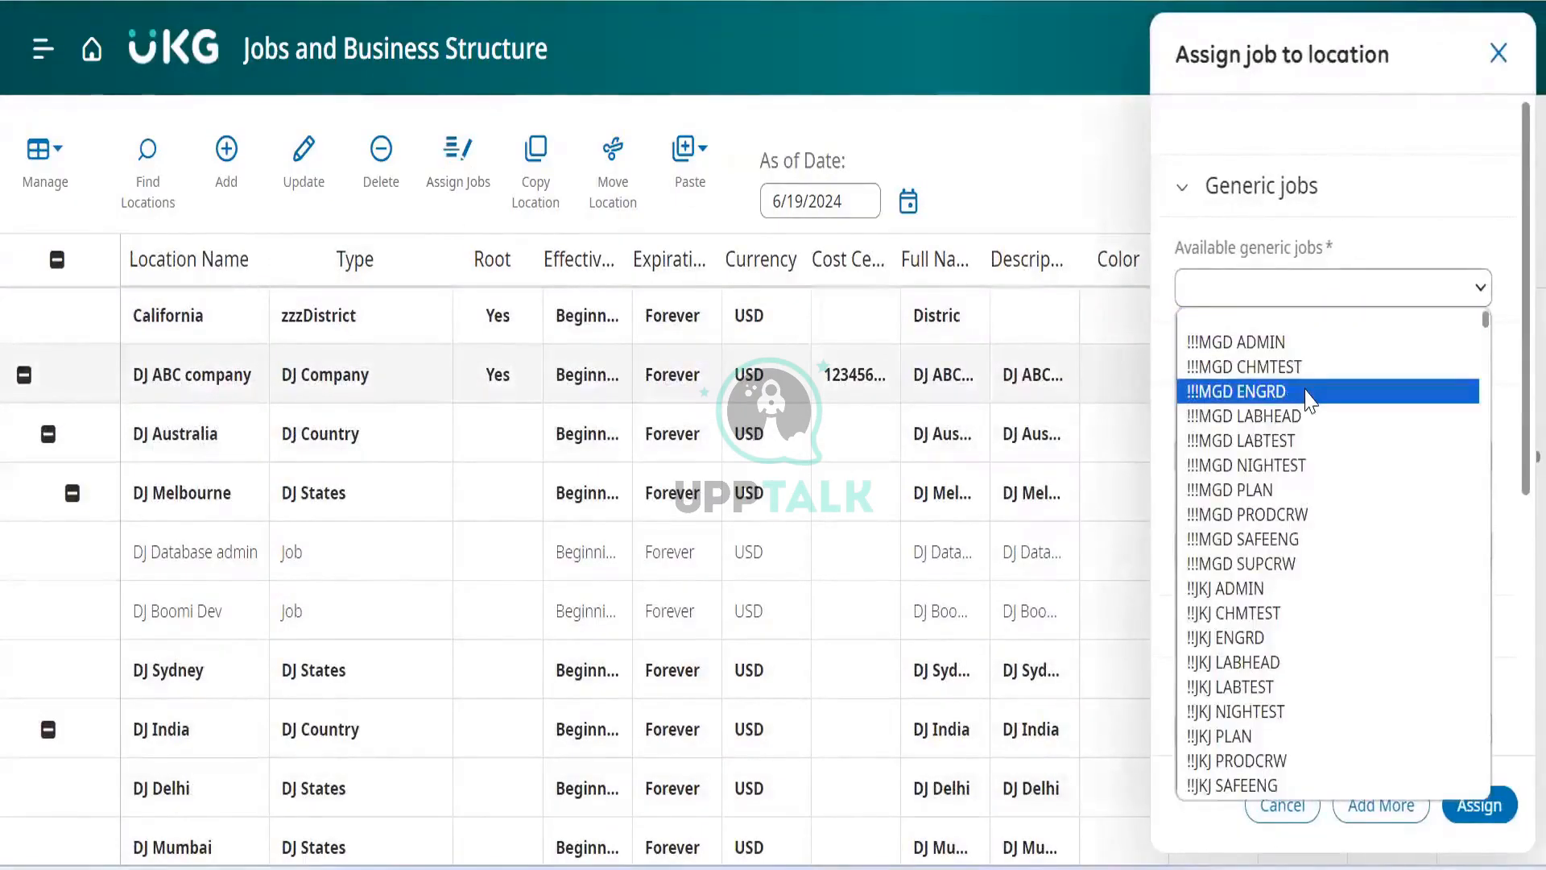
key(d)
key(d)
key(d)
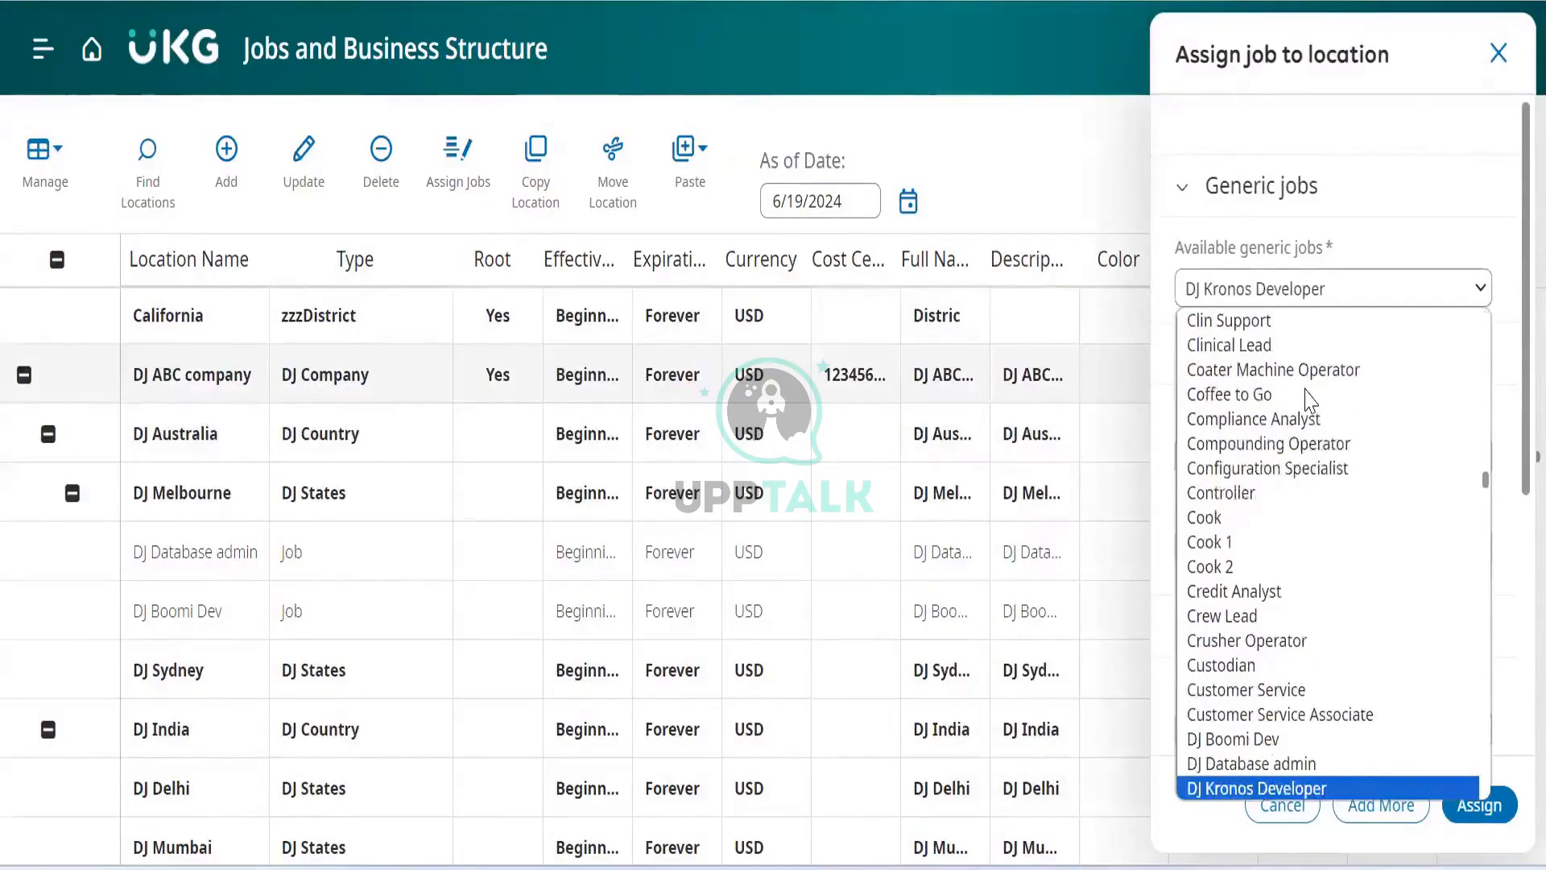
click(1229, 789)
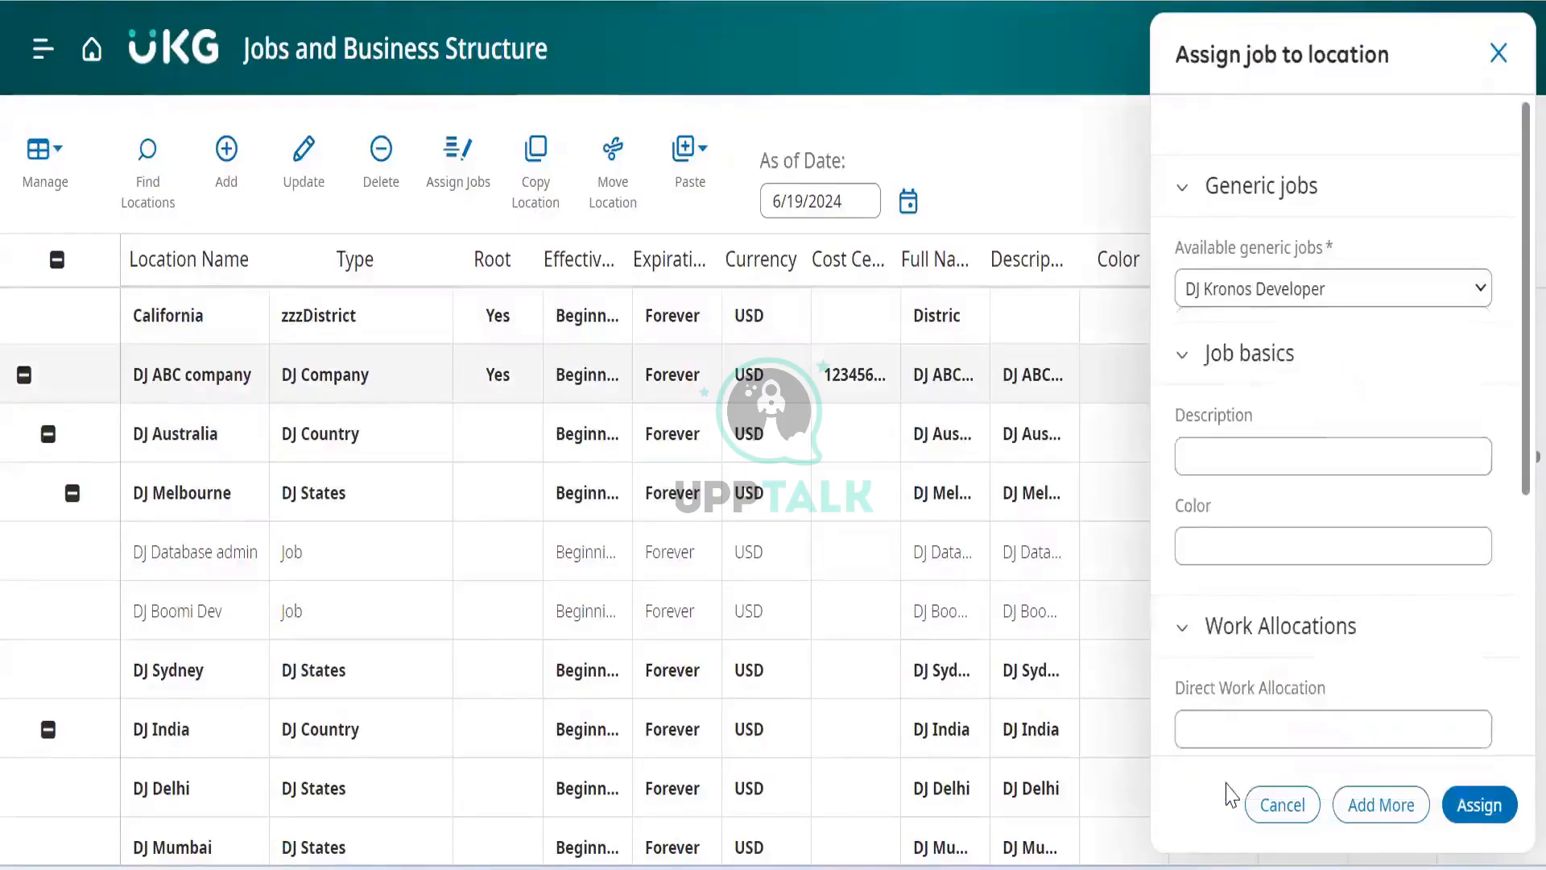
click(1478, 806)
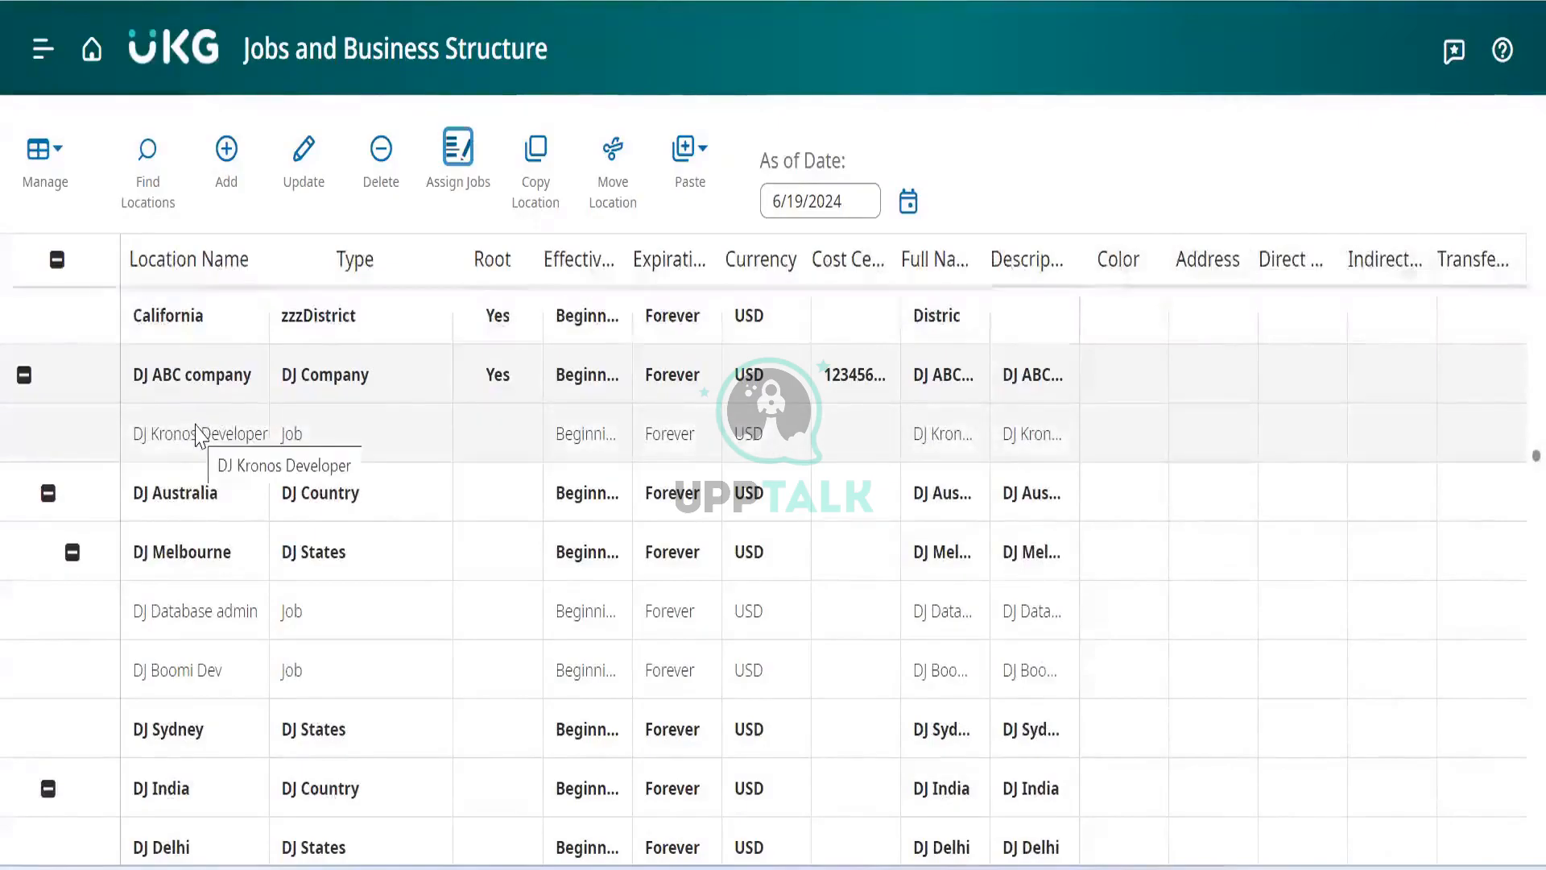
scroll(198, 435, down, 1)
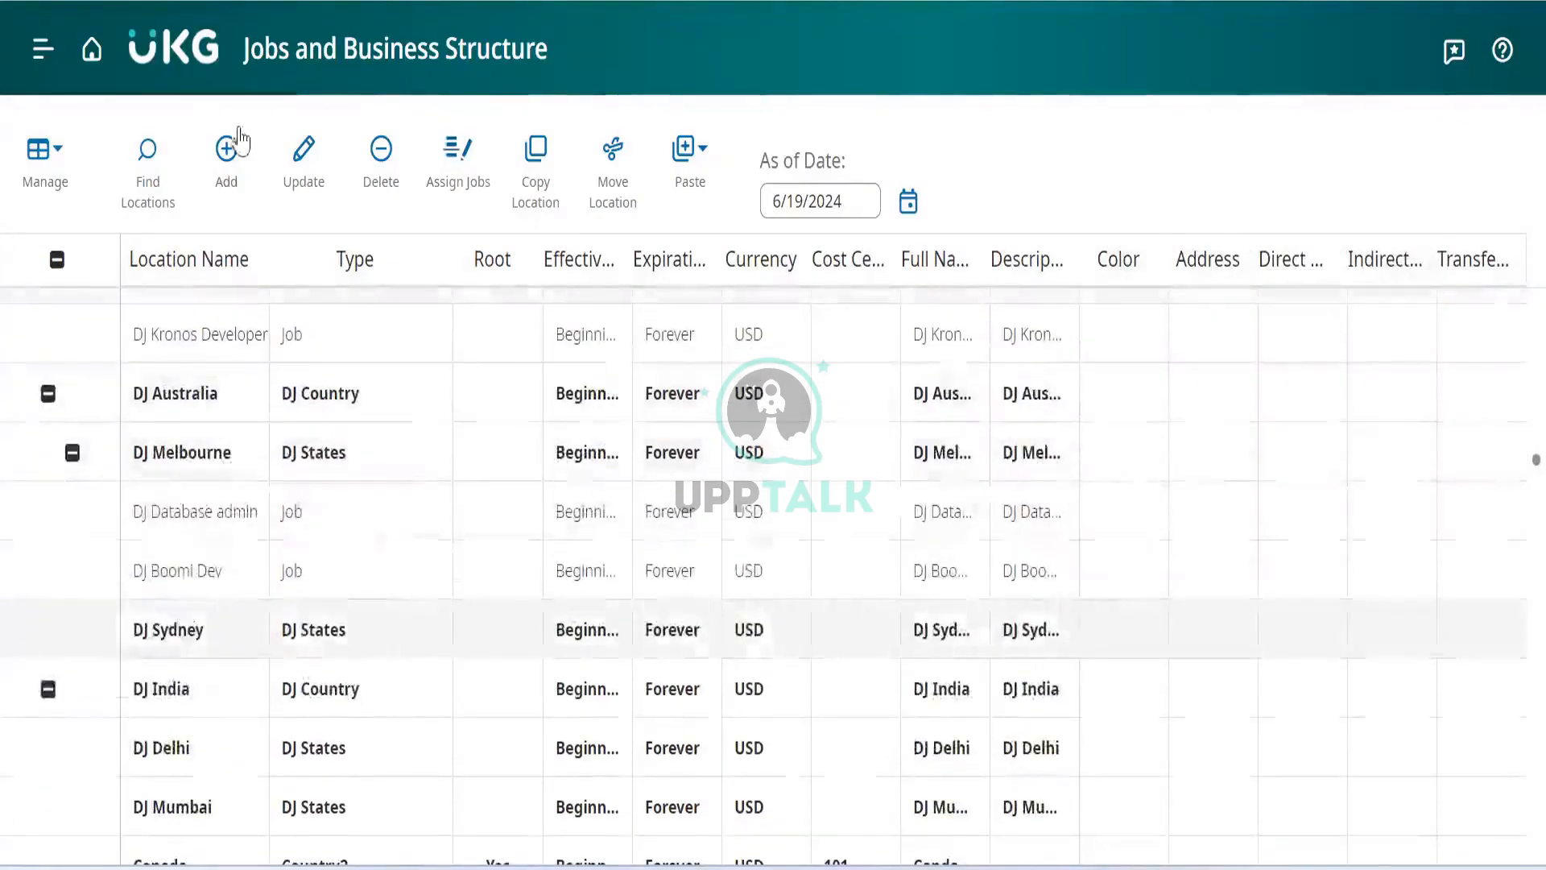
click(456, 148)
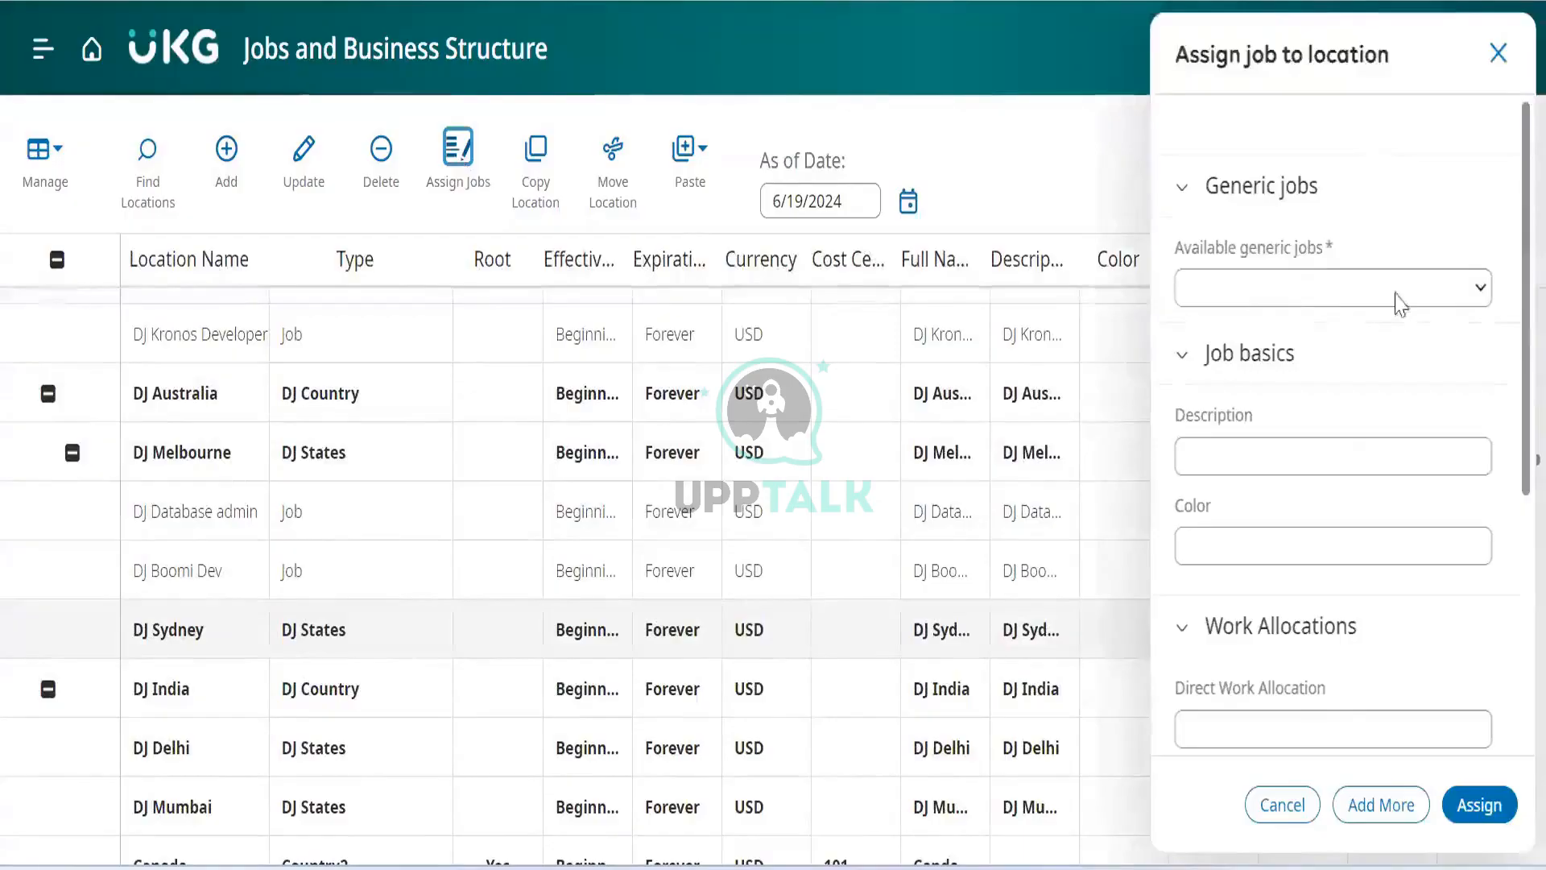
click(1472, 287)
click(1281, 459)
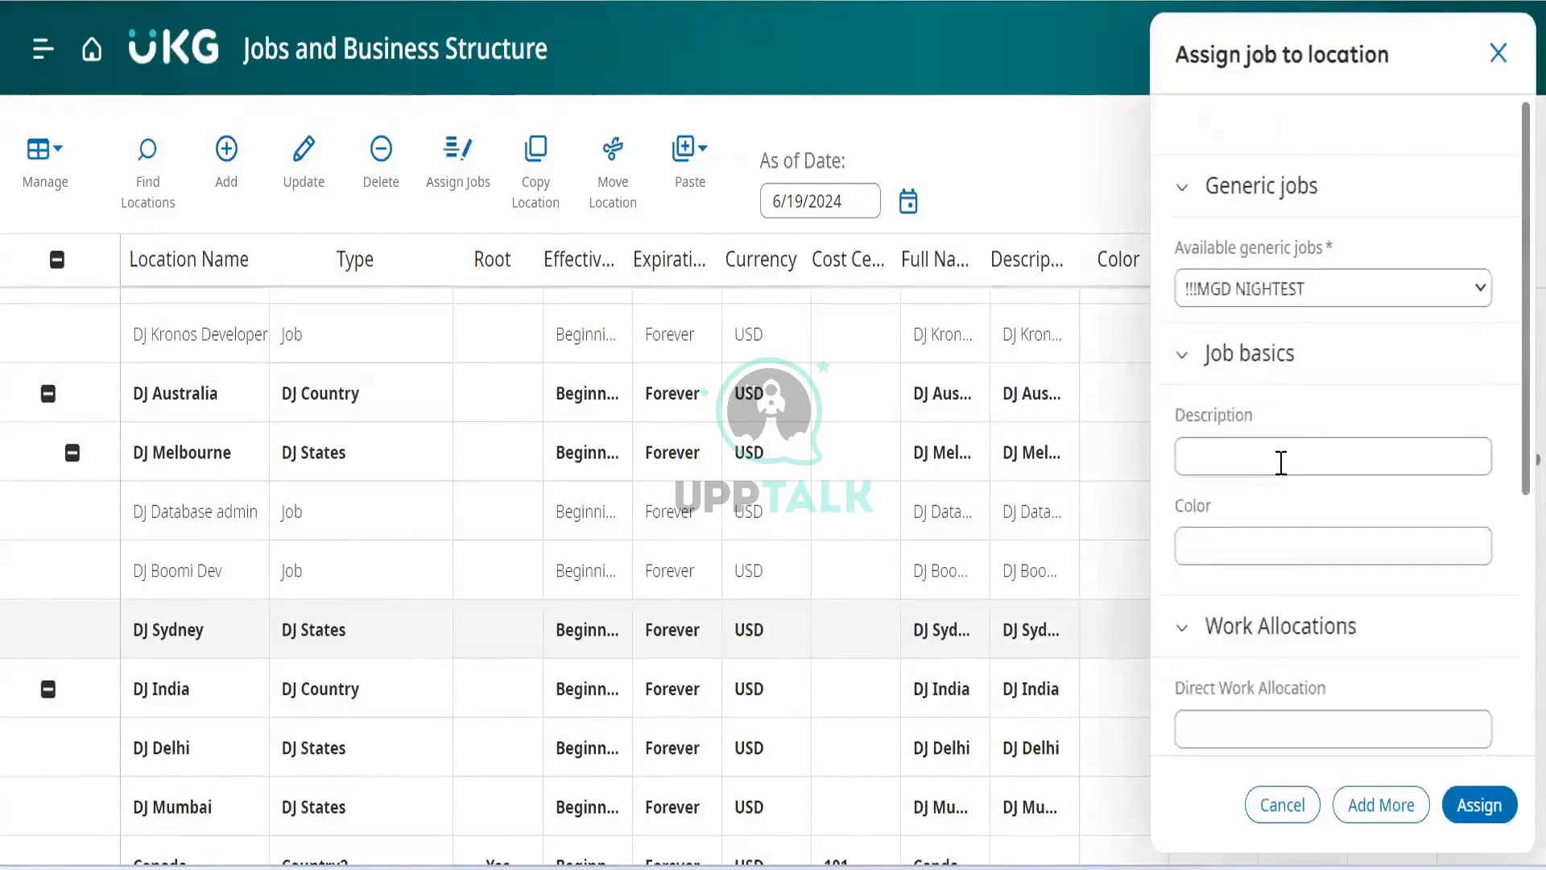
scroll(1280, 463, down, 2)
scroll(1280, 463, down, 3)
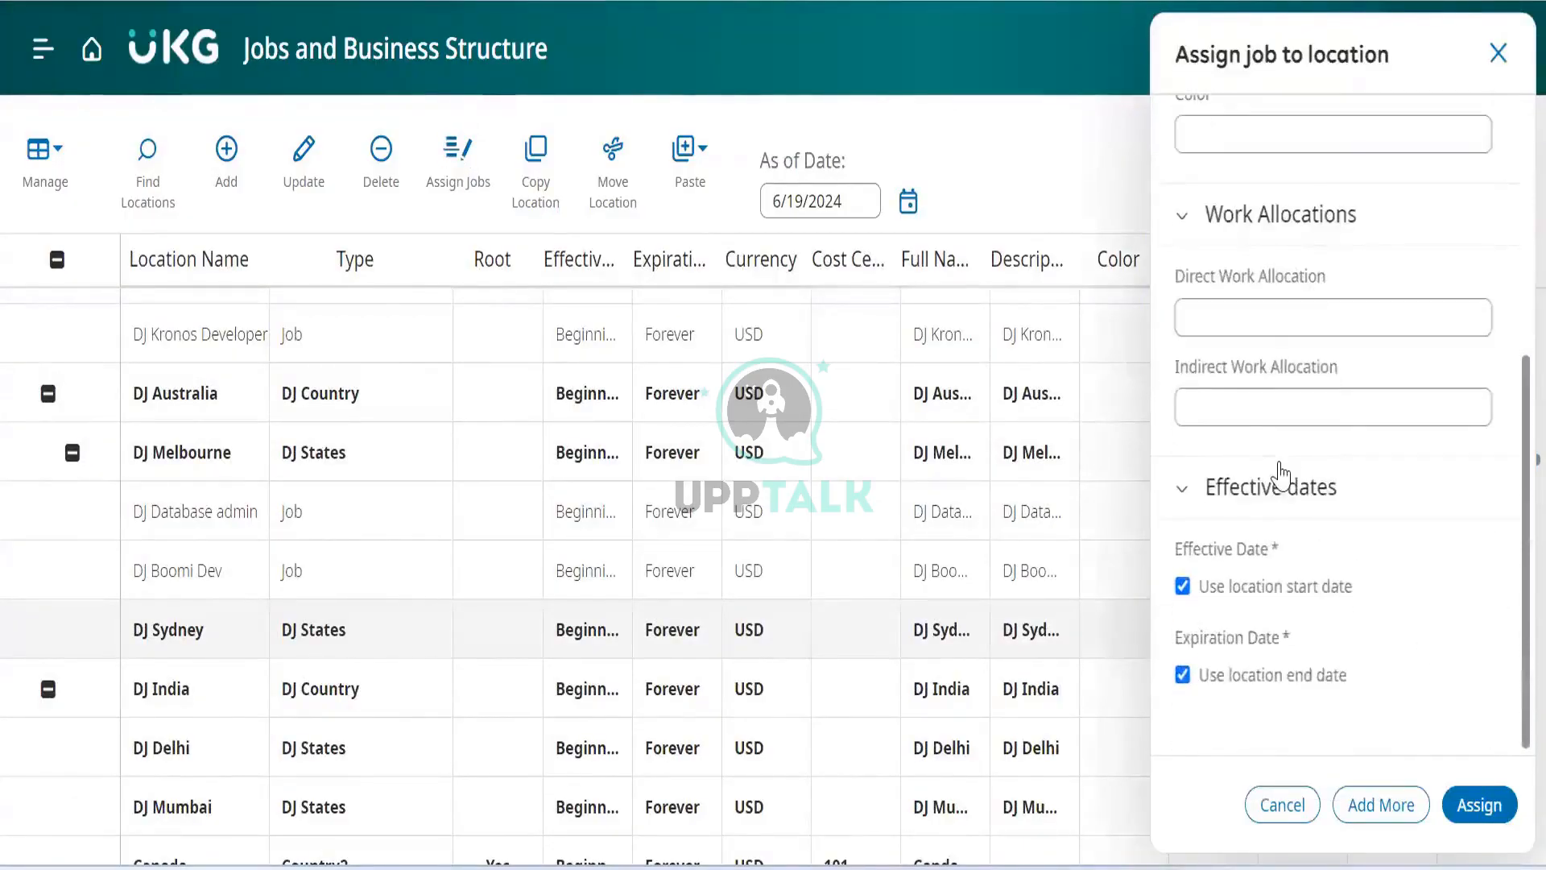
scroll(1282, 474, up, 5)
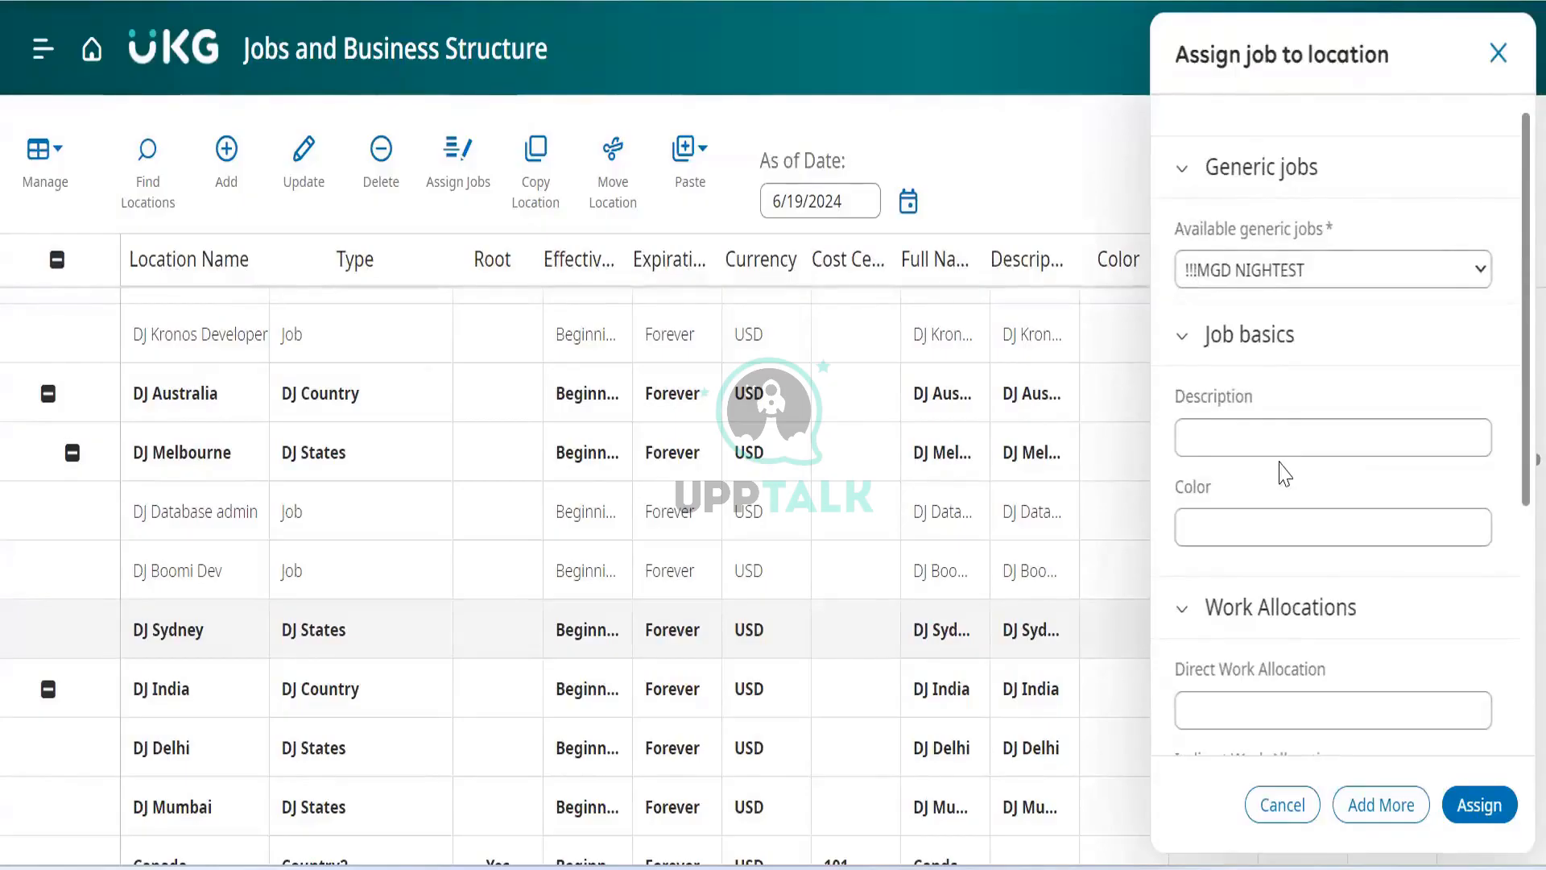
scroll(1285, 473, down, 1)
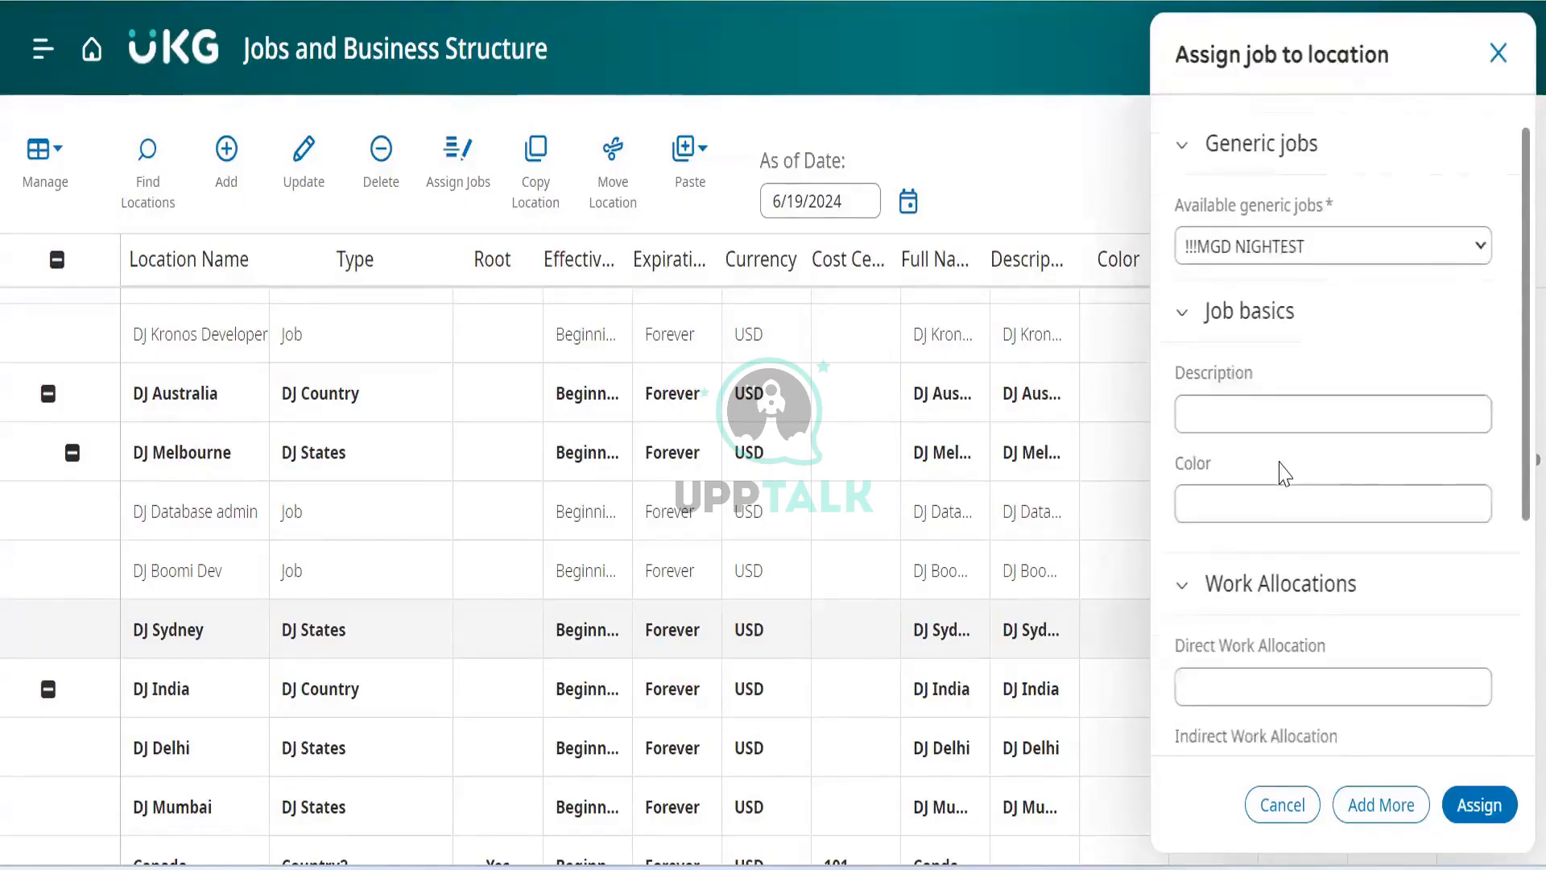
scroll(1246, 393, down, 5)
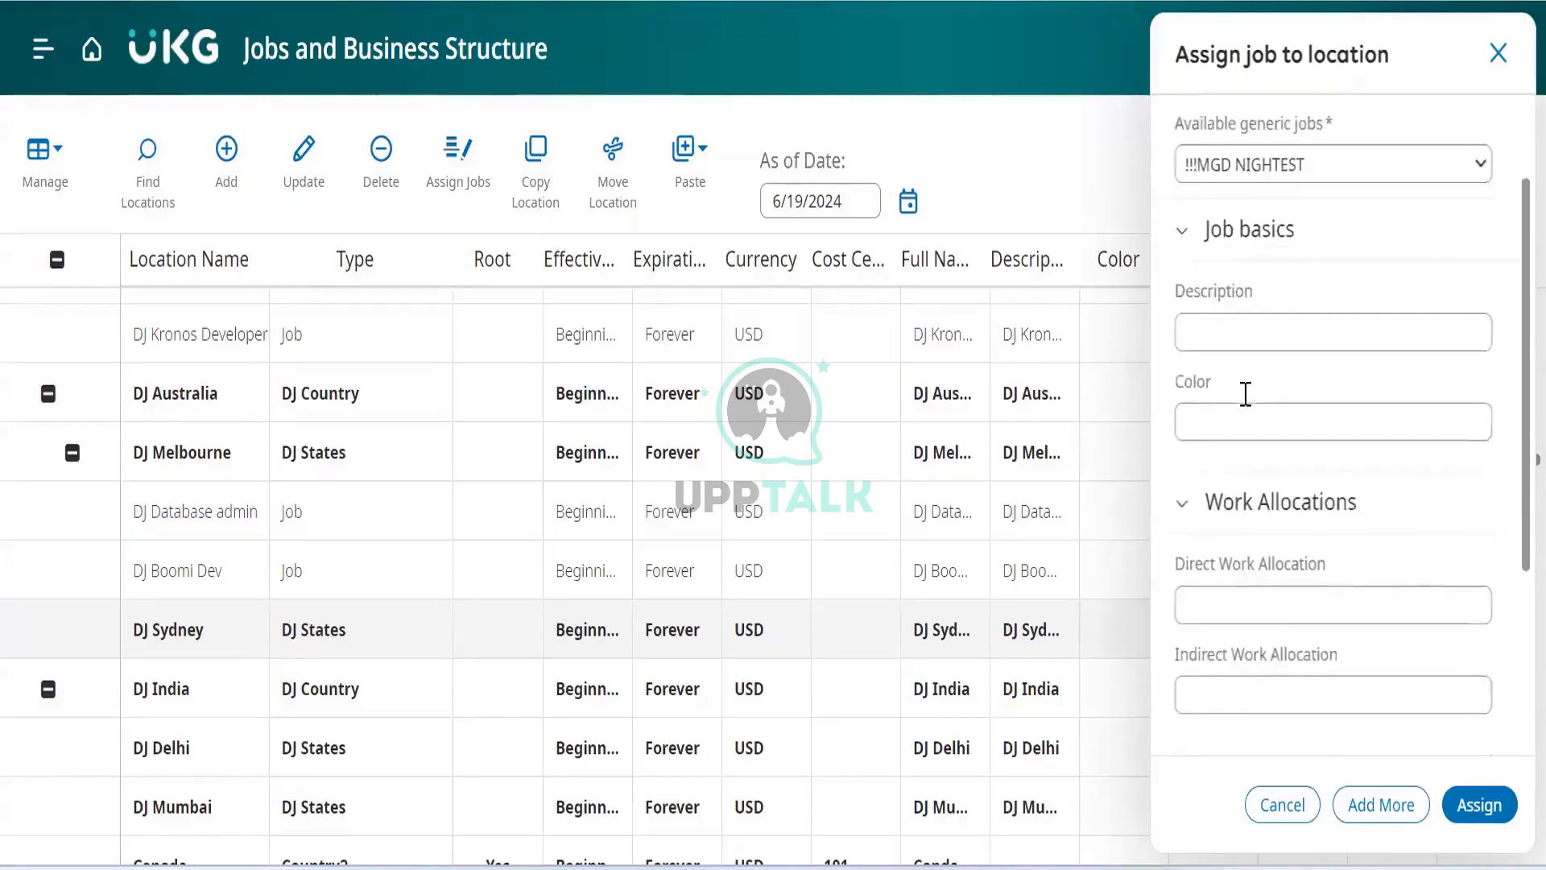
click(1480, 803)
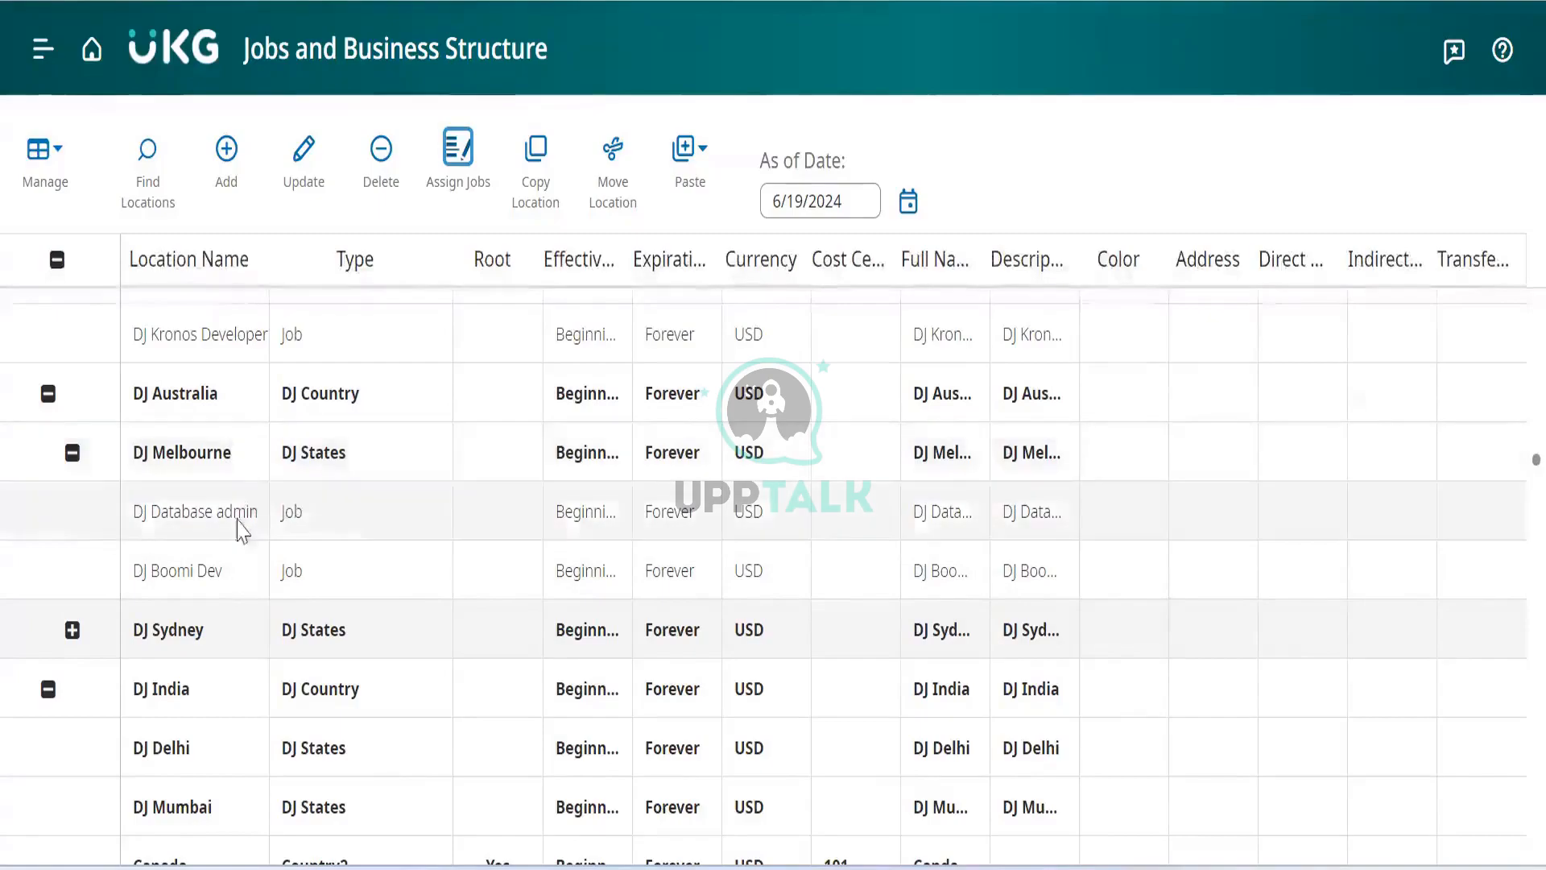
Step: Open the DJ Database admin job under DJ Melbourne for editing, review its settings, and close it without changes
click(190, 525)
click(305, 153)
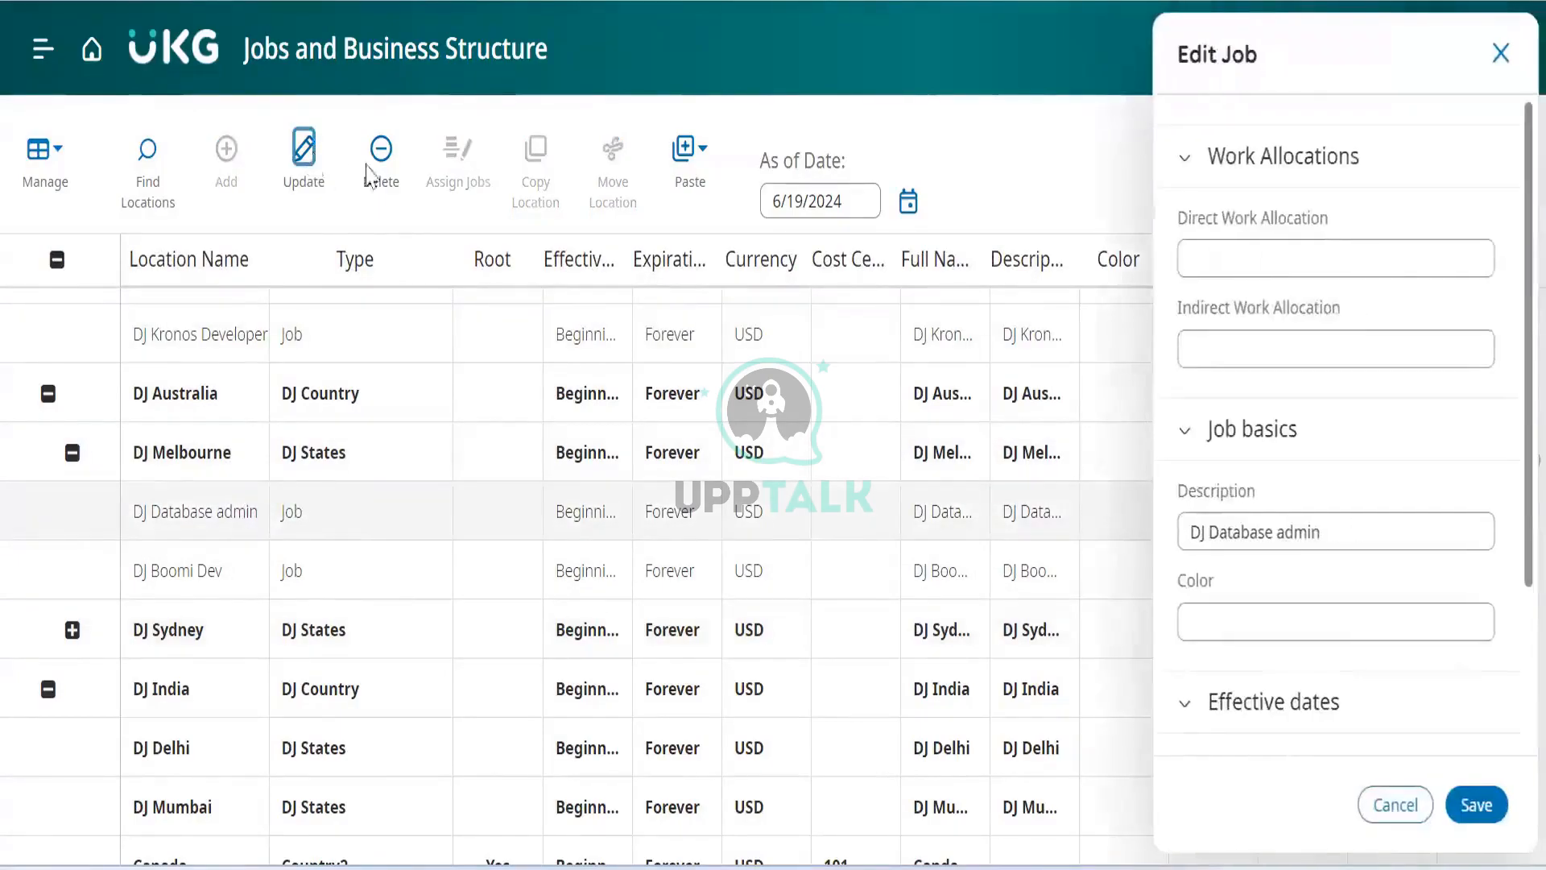
scroll(1299, 495, down, 3)
scroll(1299, 497, up, 3)
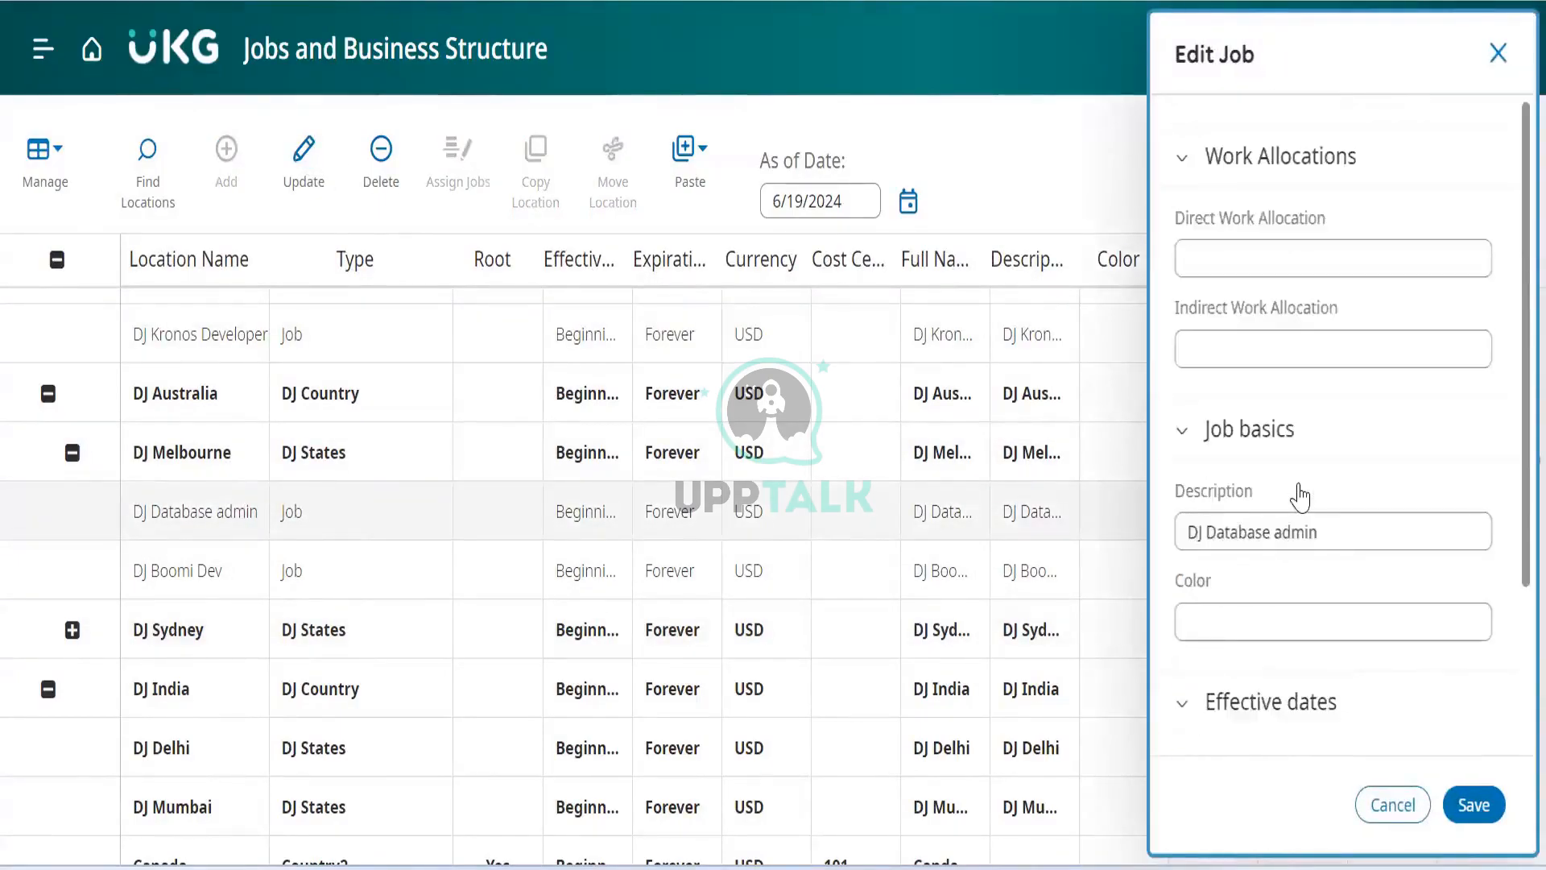
click(1498, 53)
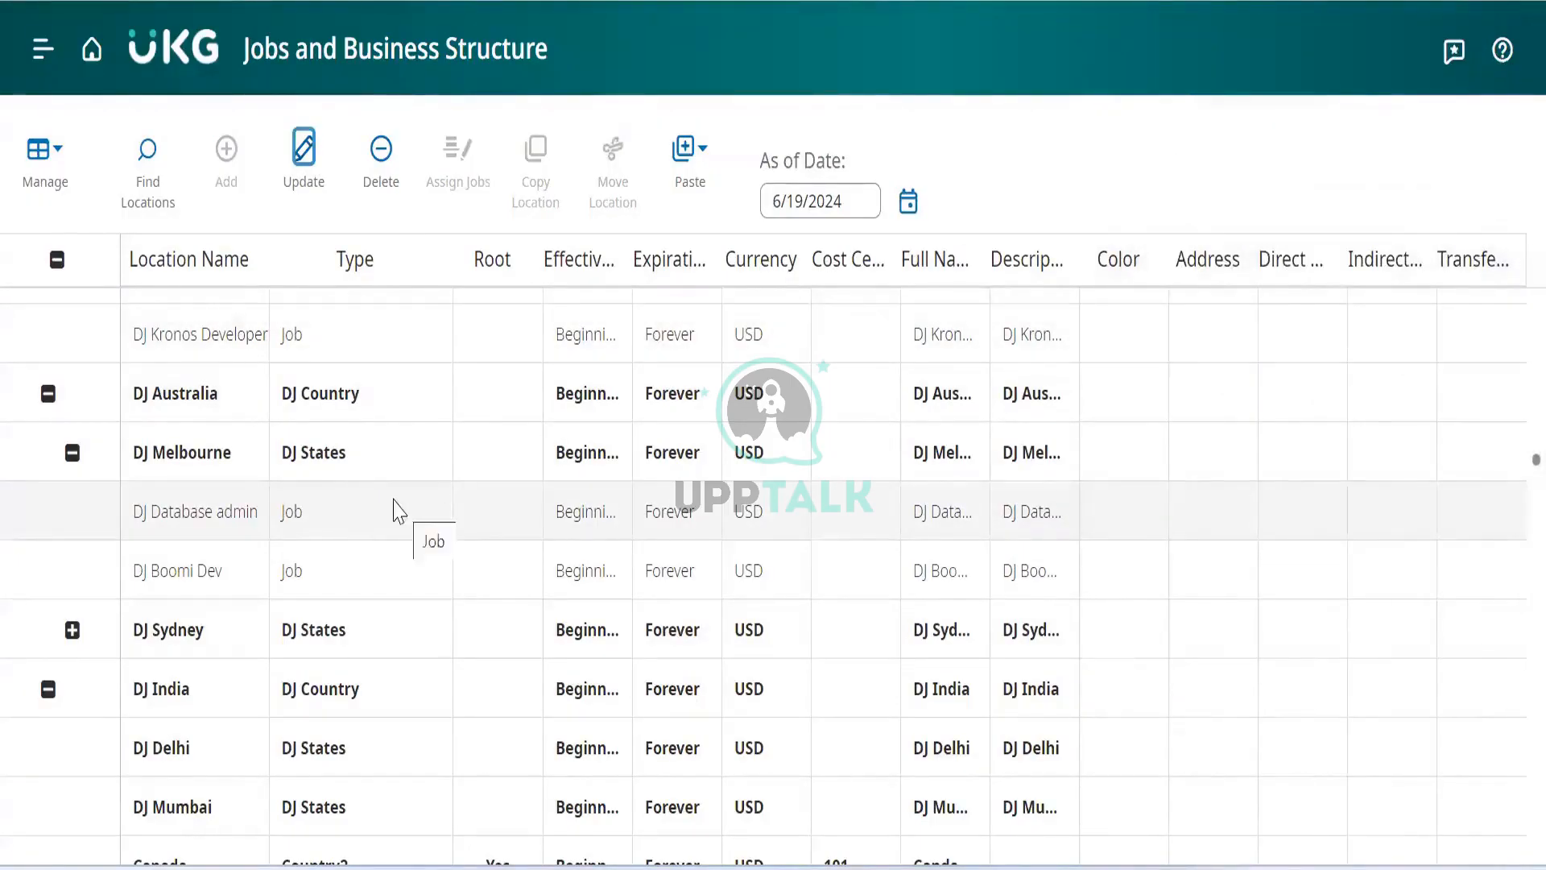
Step: Try to update the DJ Melbourne location with Cost Center 1234567 and save it
click(259, 464)
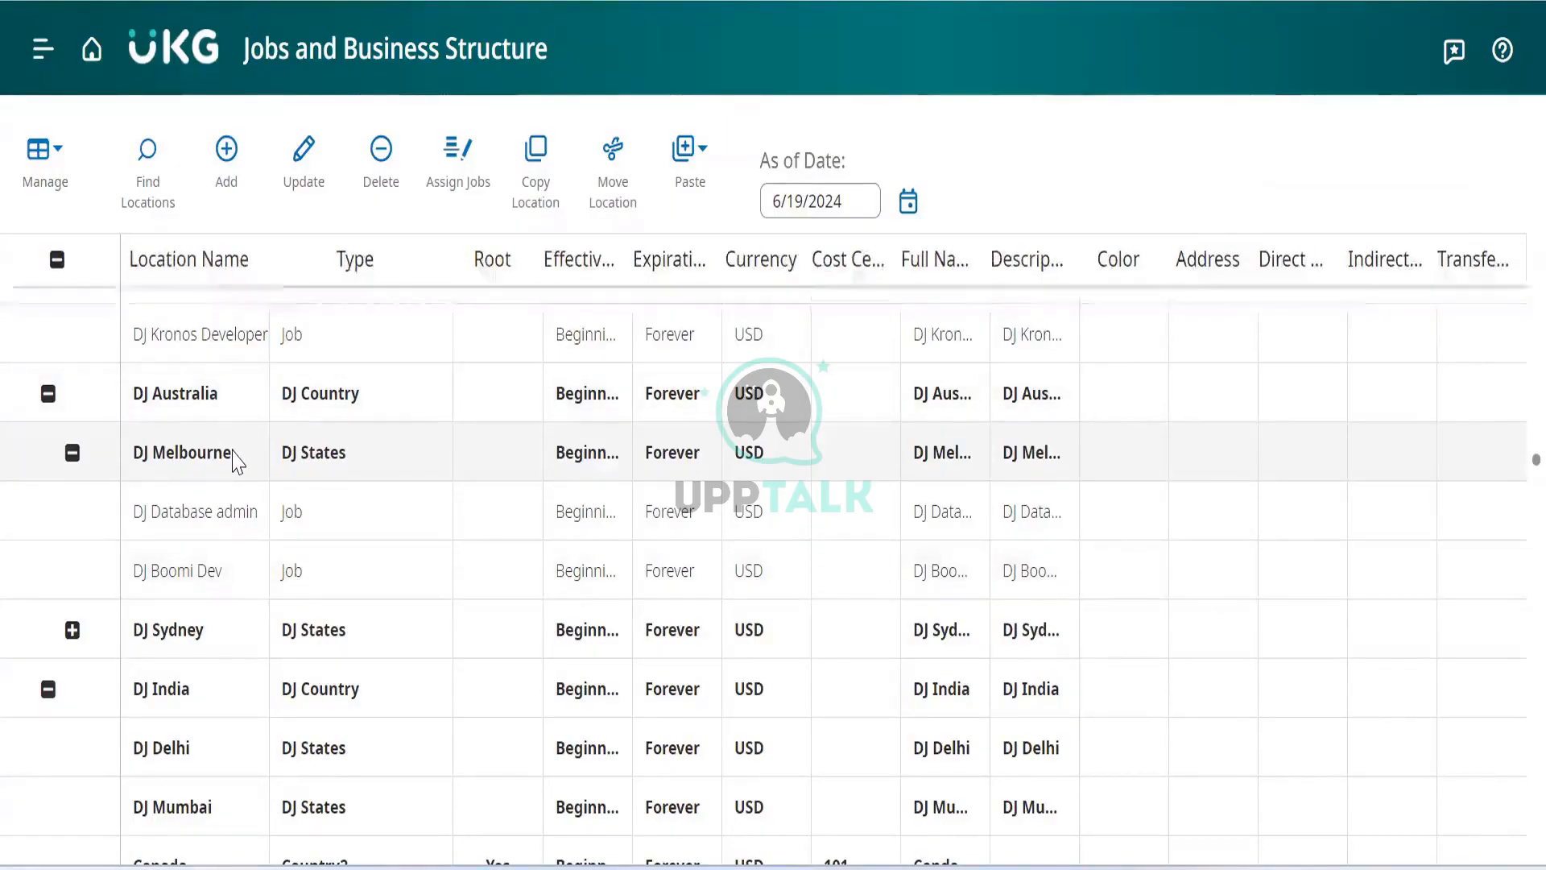
click(305, 175)
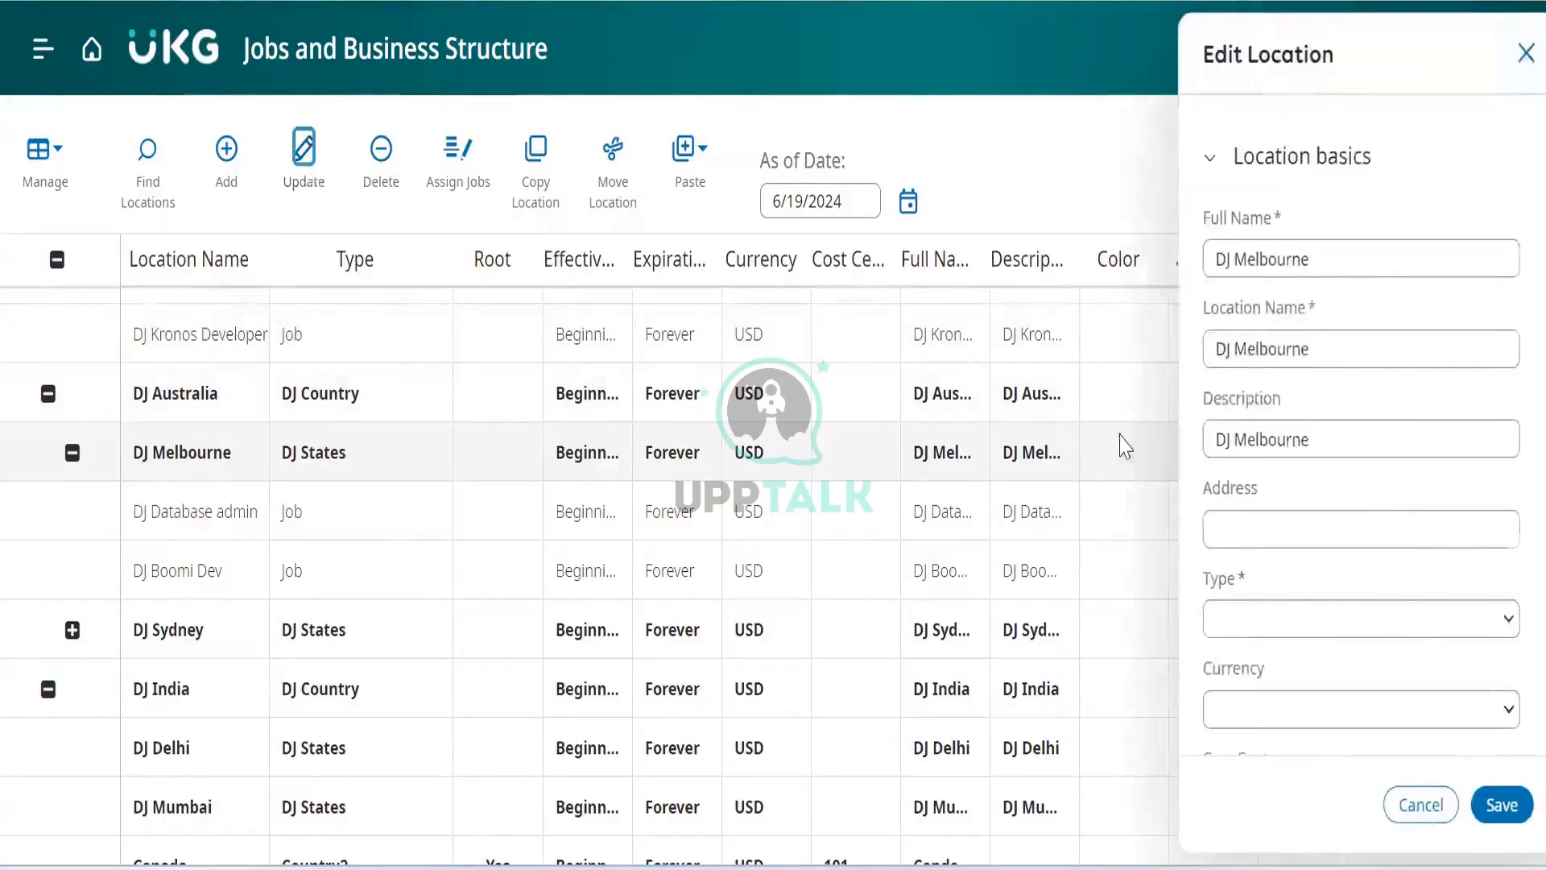
scroll(1284, 595, down, 3)
click(1277, 519)
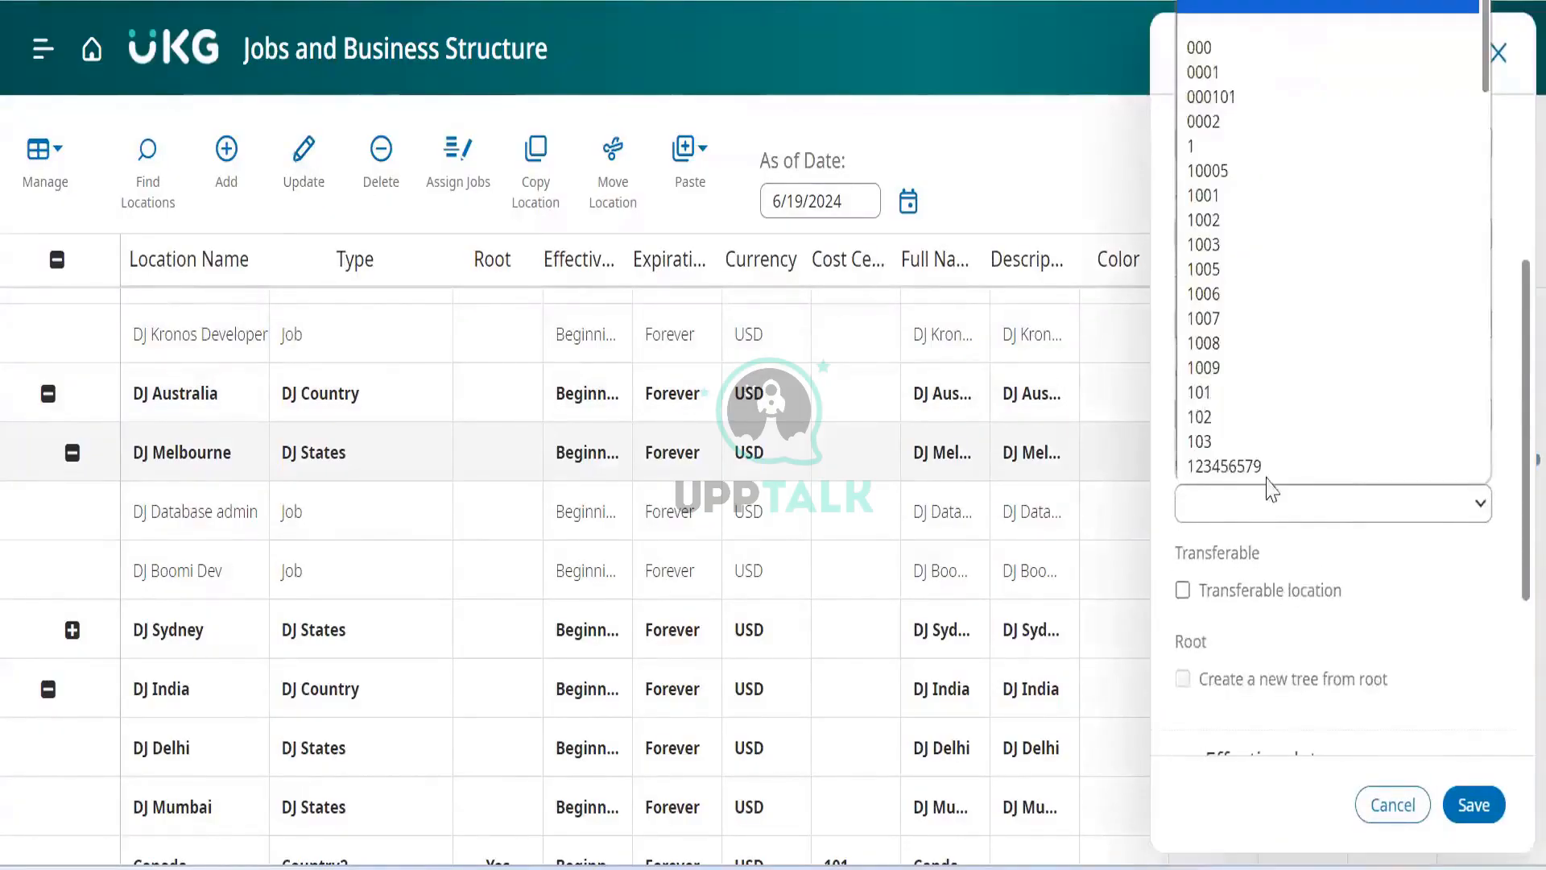
scroll(1208, 467, down, 1)
click(1208, 473)
click(1473, 804)
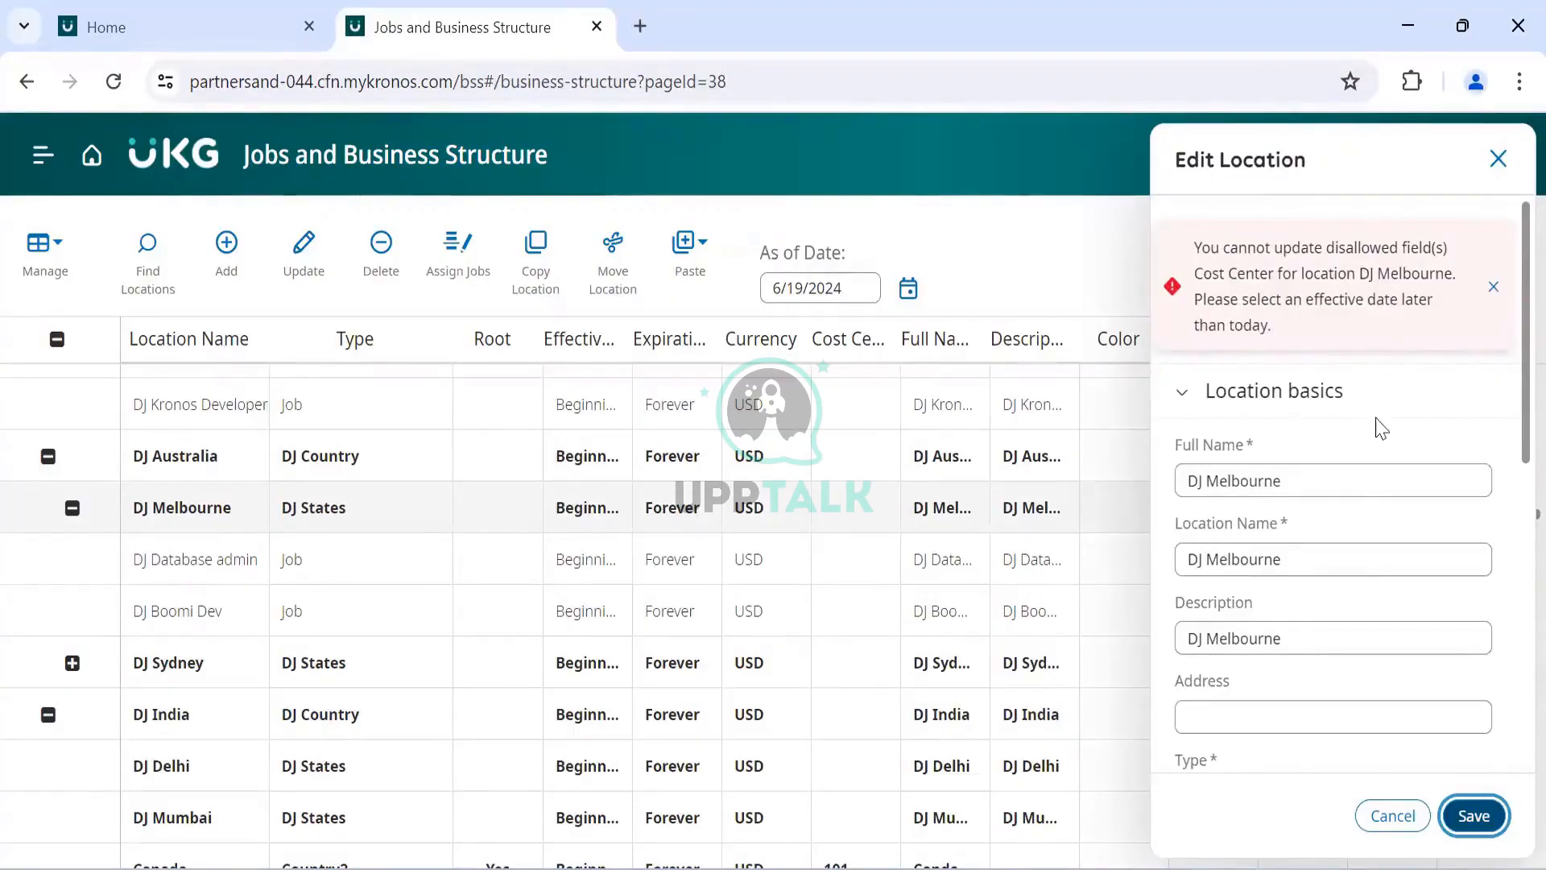
Step: Examine the error message and the effective date settings for DJ Melbourne, and close the location without saving
scroll(1373, 425, down, 6)
scroll(1378, 428, down, 2)
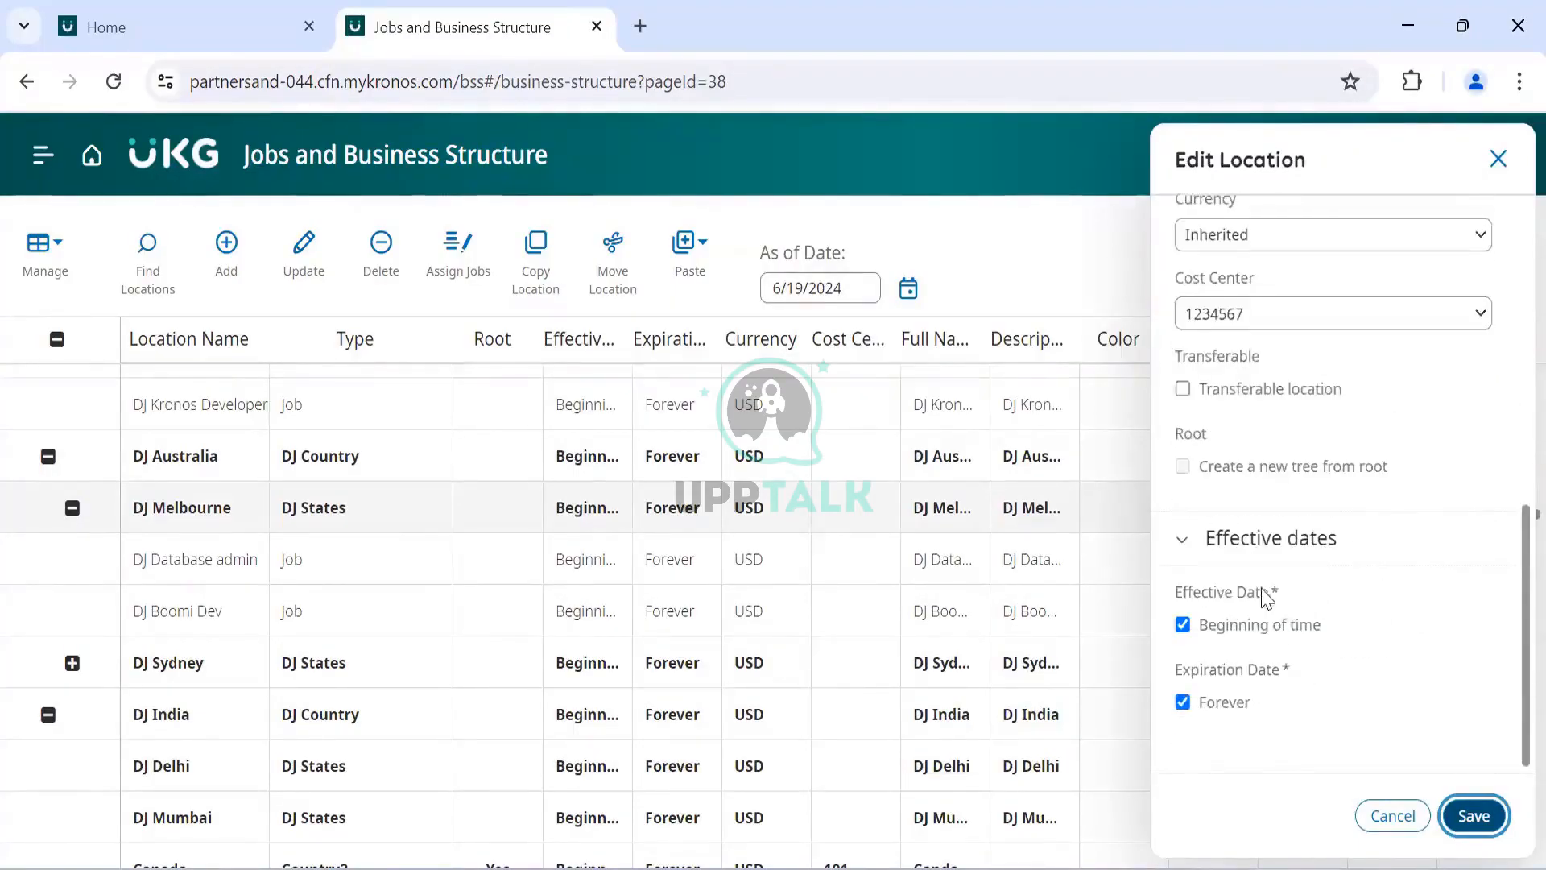
scroll(1405, 433, up, 8)
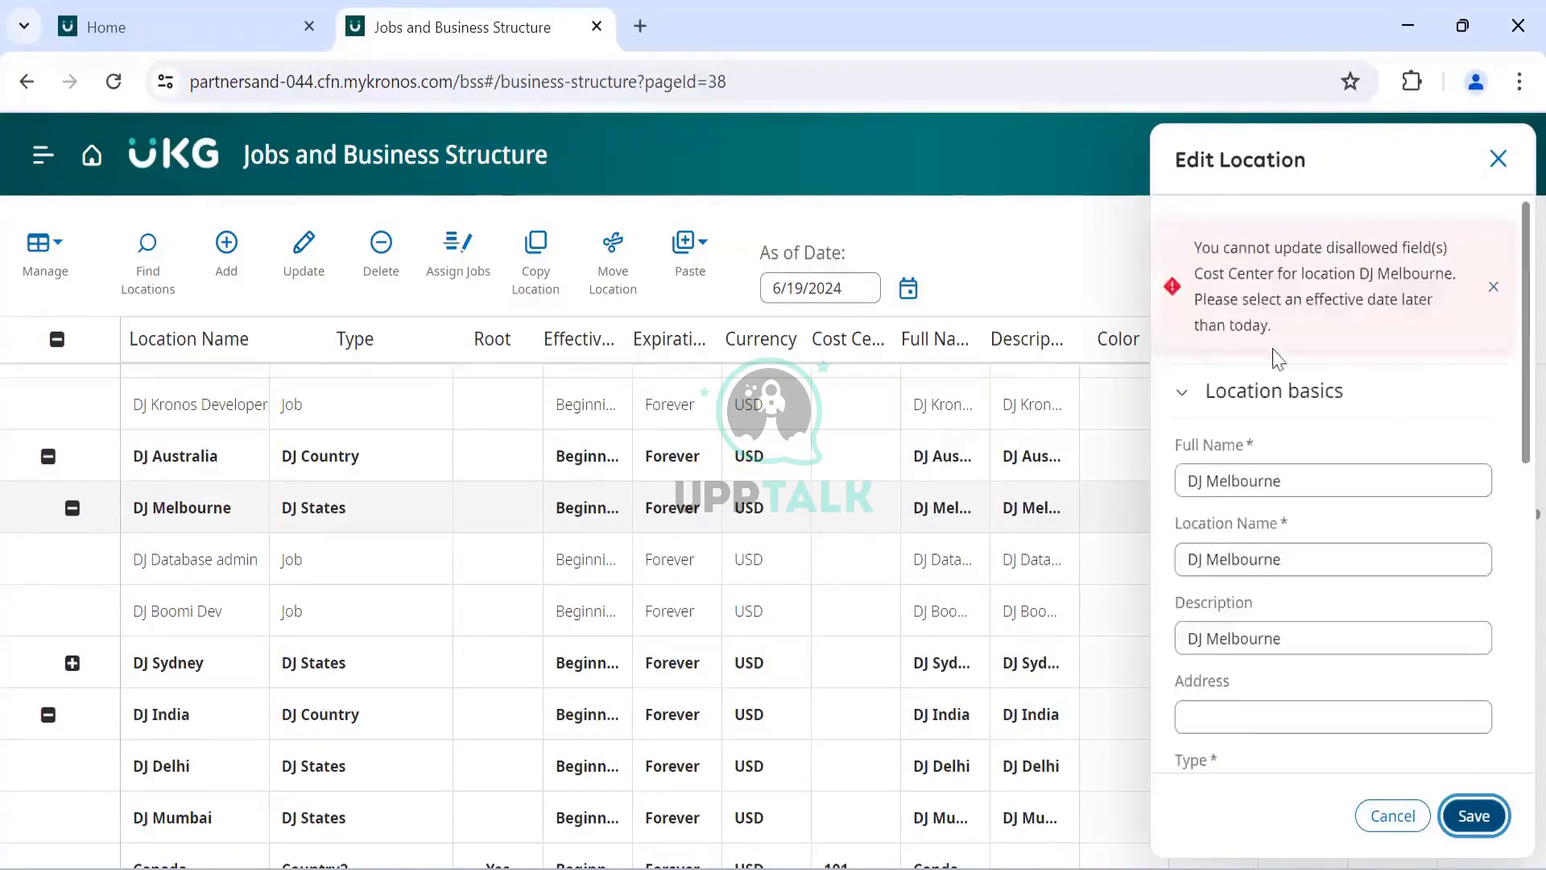
drag(1285, 332, 1180, 243)
click(1180, 249)
drag(1286, 340, 1186, 256)
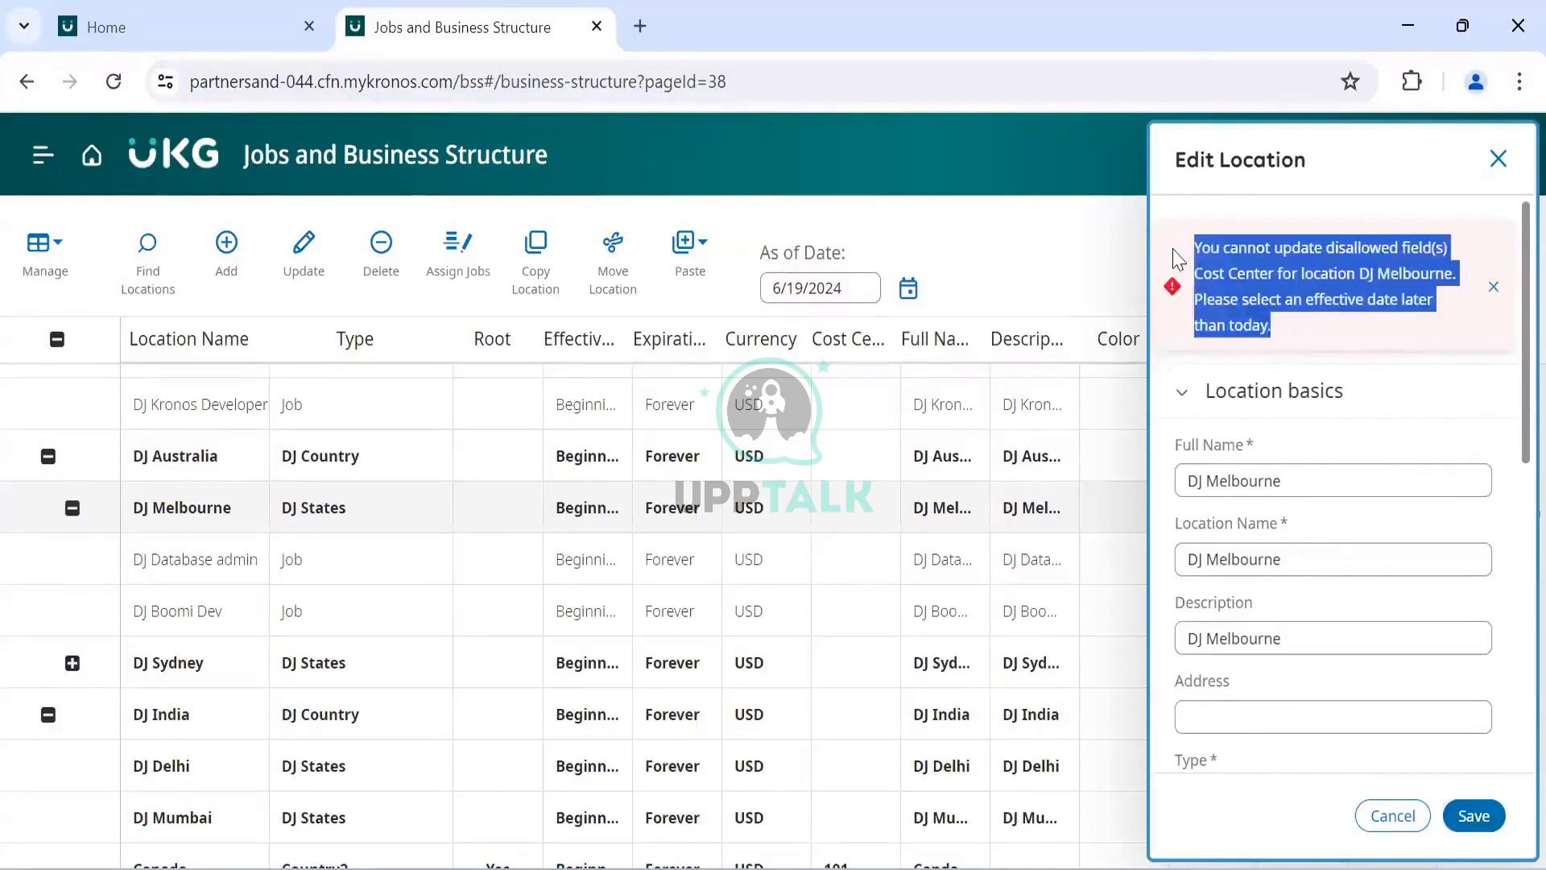
click(1179, 258)
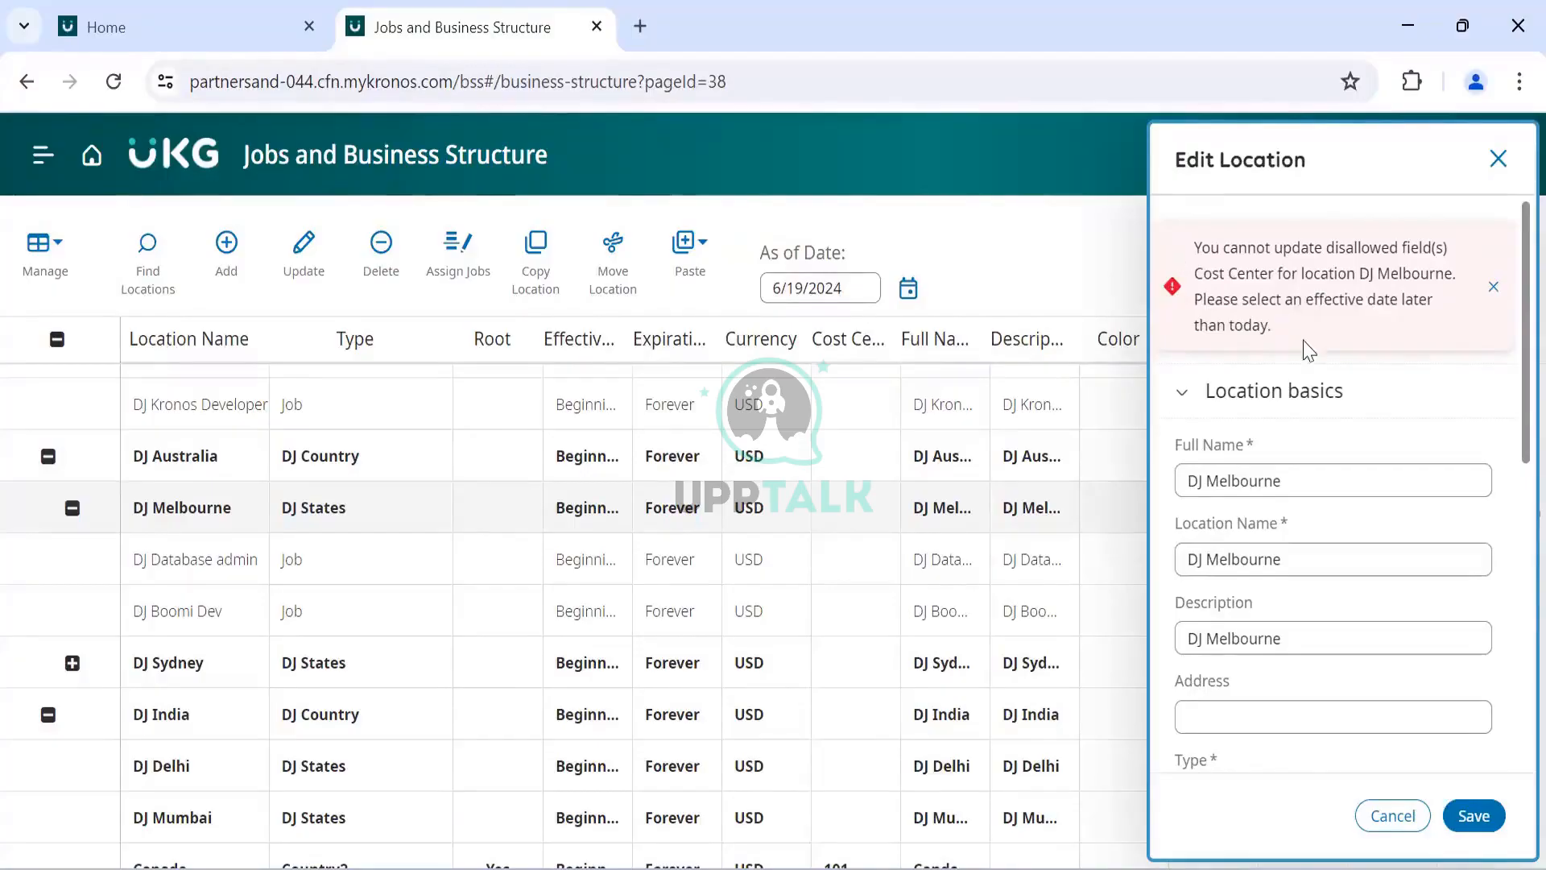
click(1498, 159)
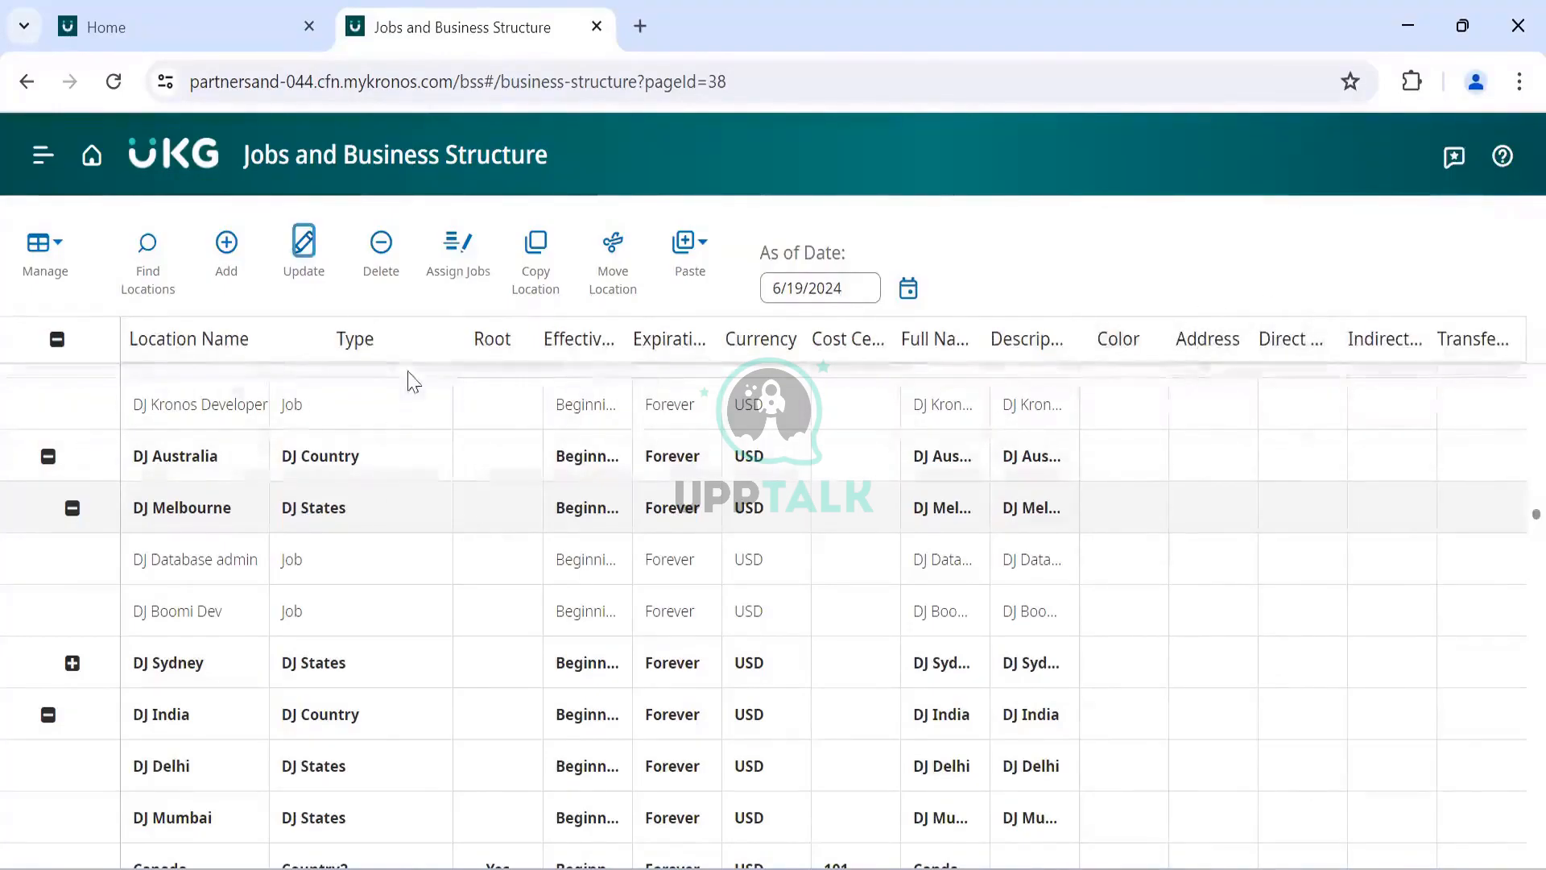
Step: Update the DJ Melbourne location with an effective date of 6/20/2024 and Cost Center 1006, and save it
click(304, 245)
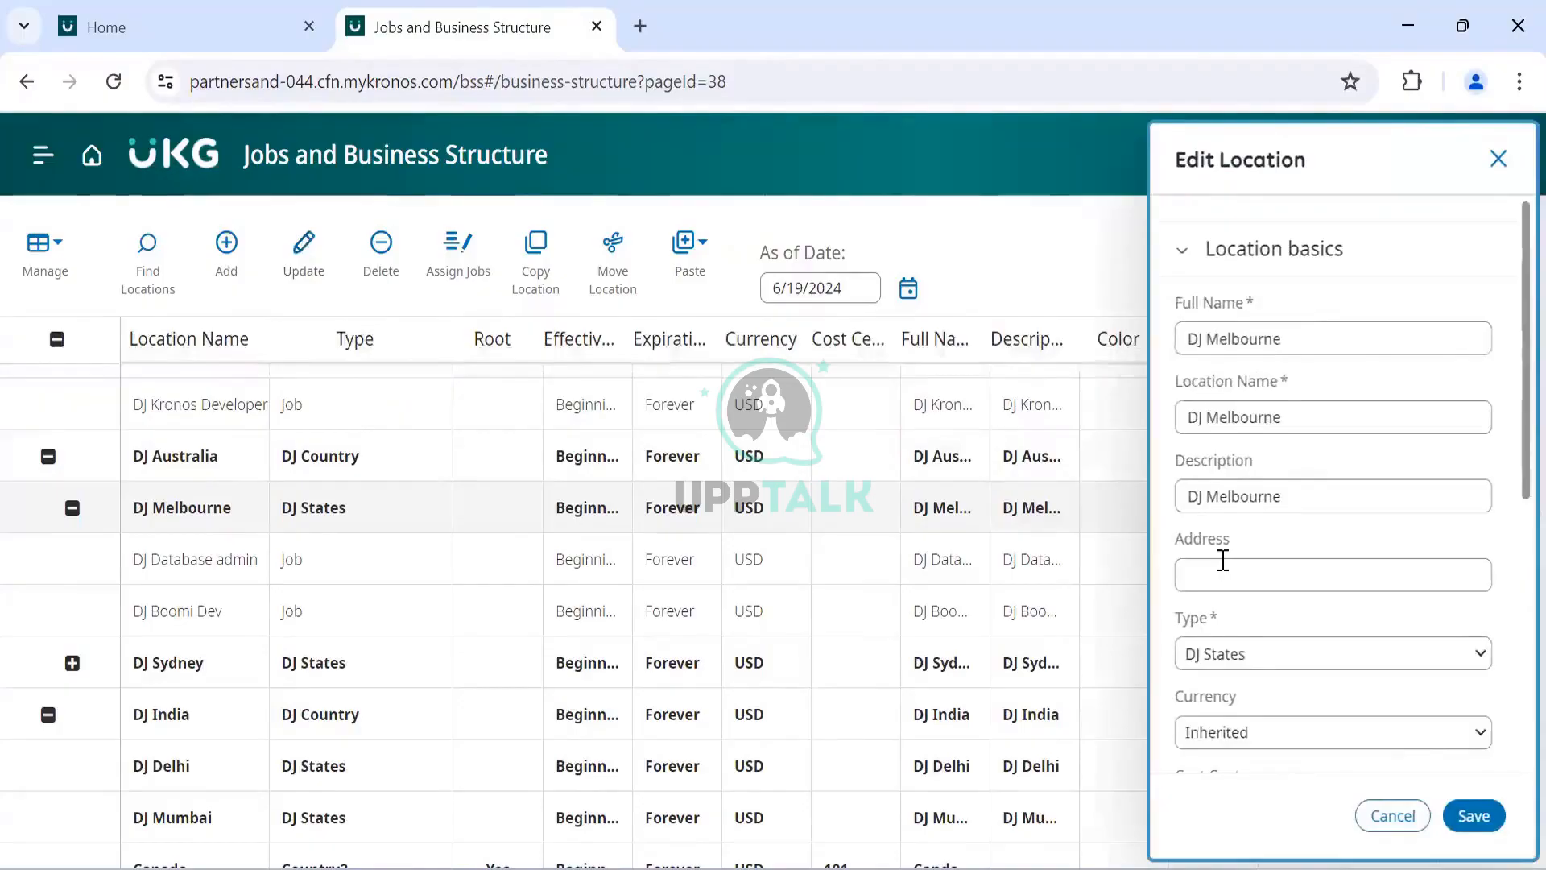
scroll(1222, 559, down, 6)
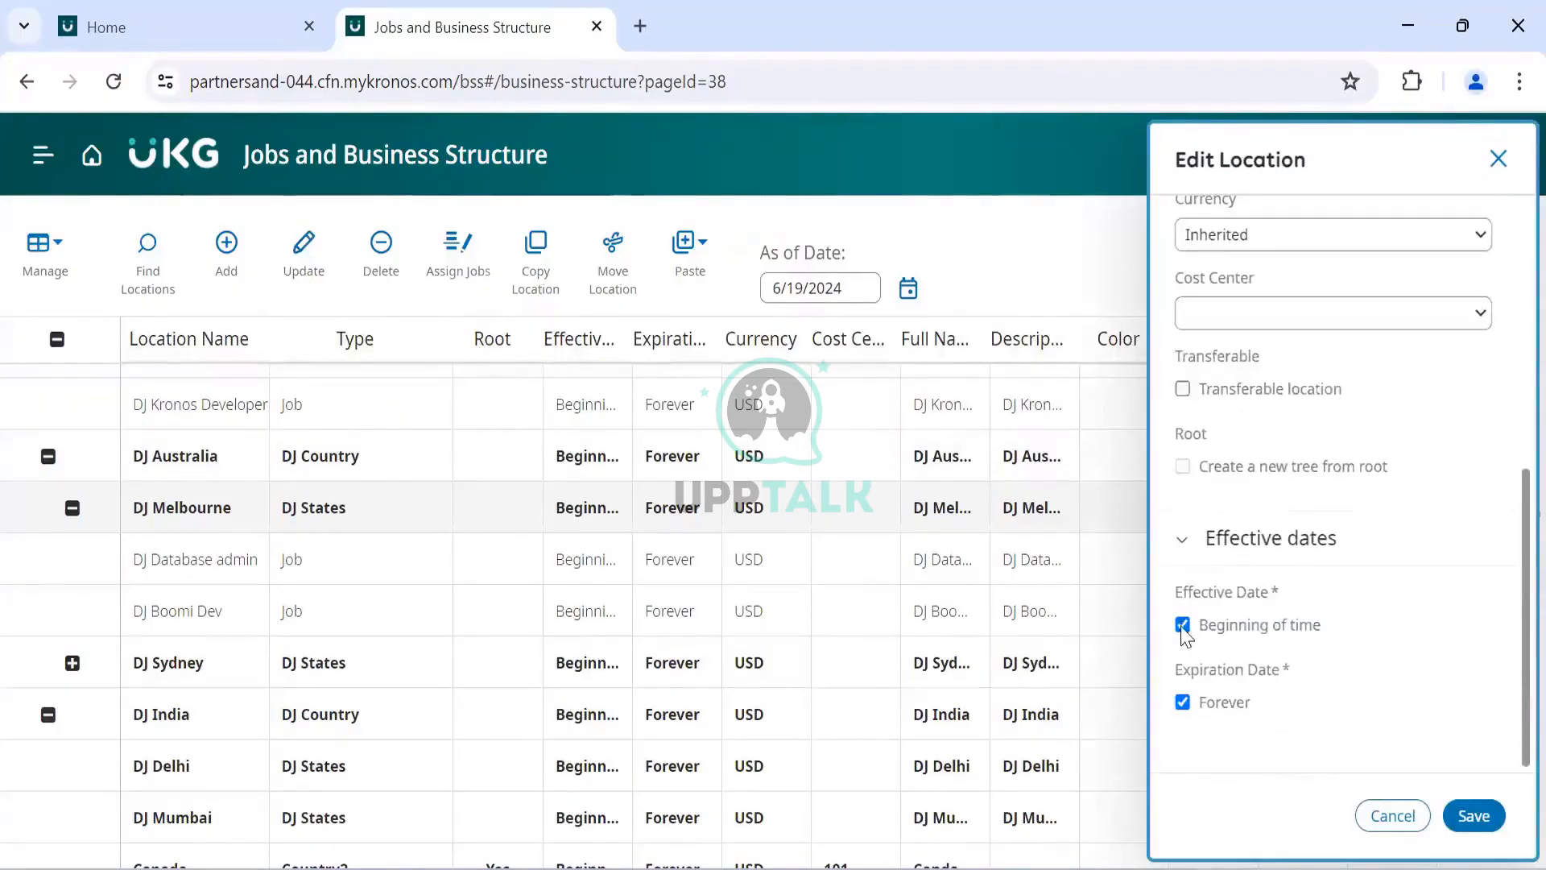
click(1183, 625)
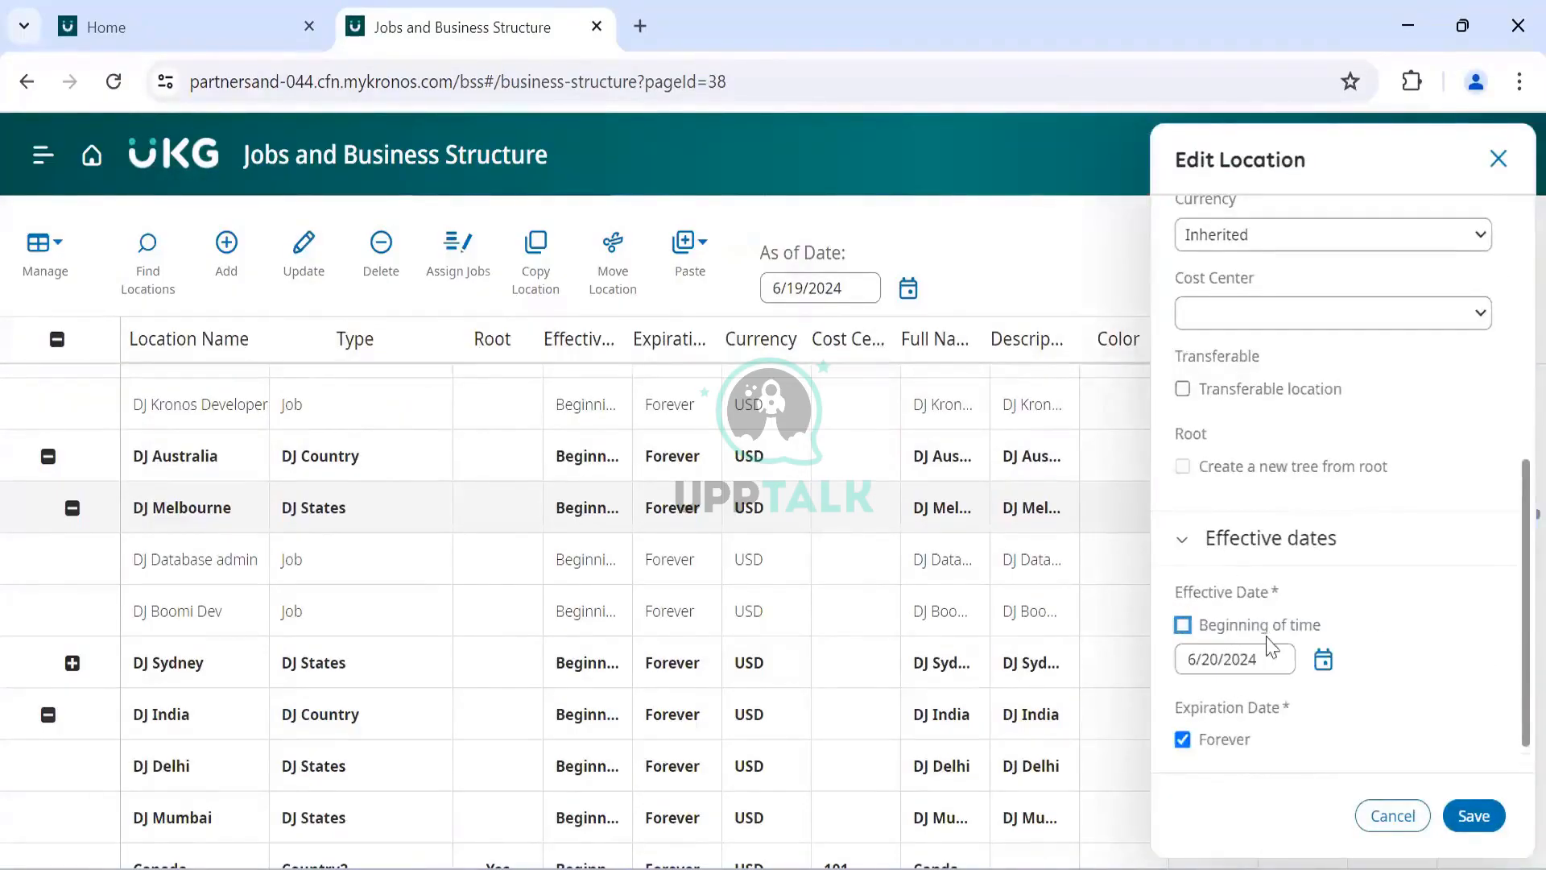
click(1322, 661)
click(1351, 692)
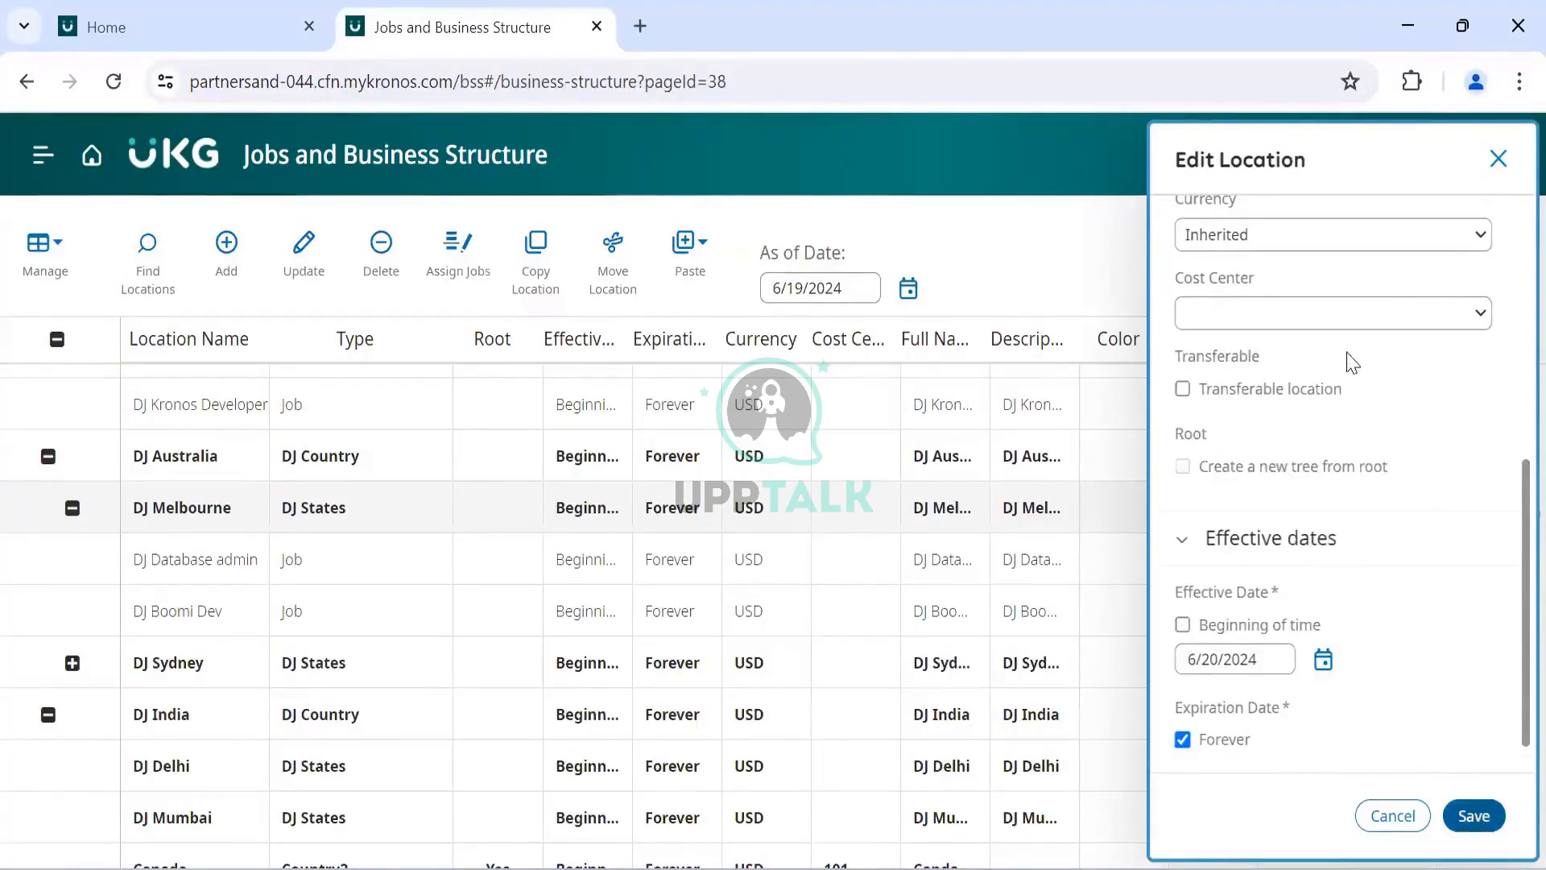
click(1333, 318)
click(1331, 600)
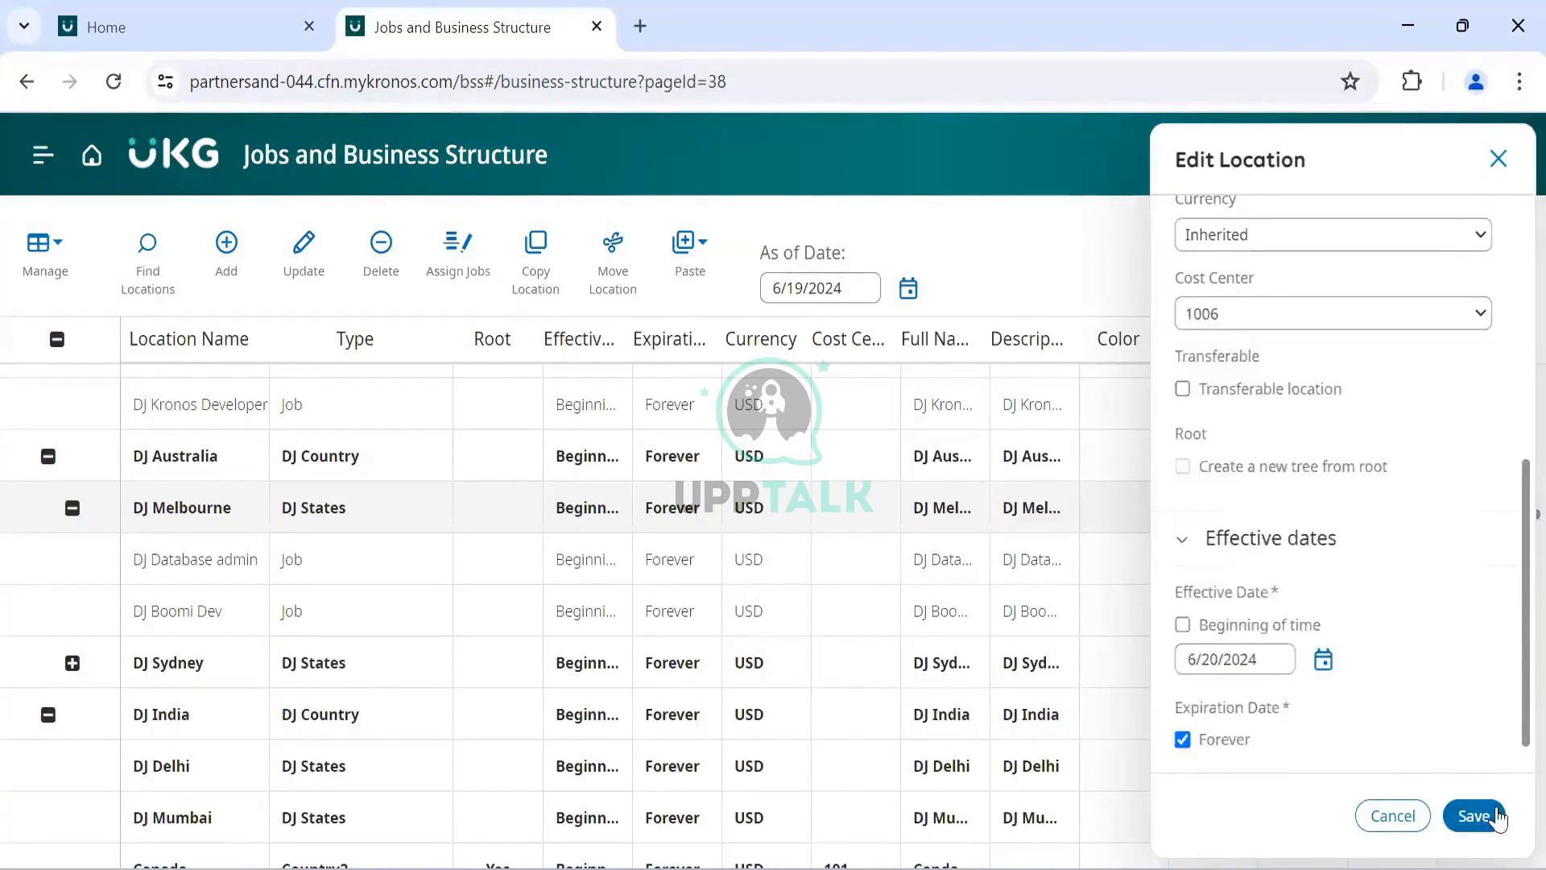
click(1492, 819)
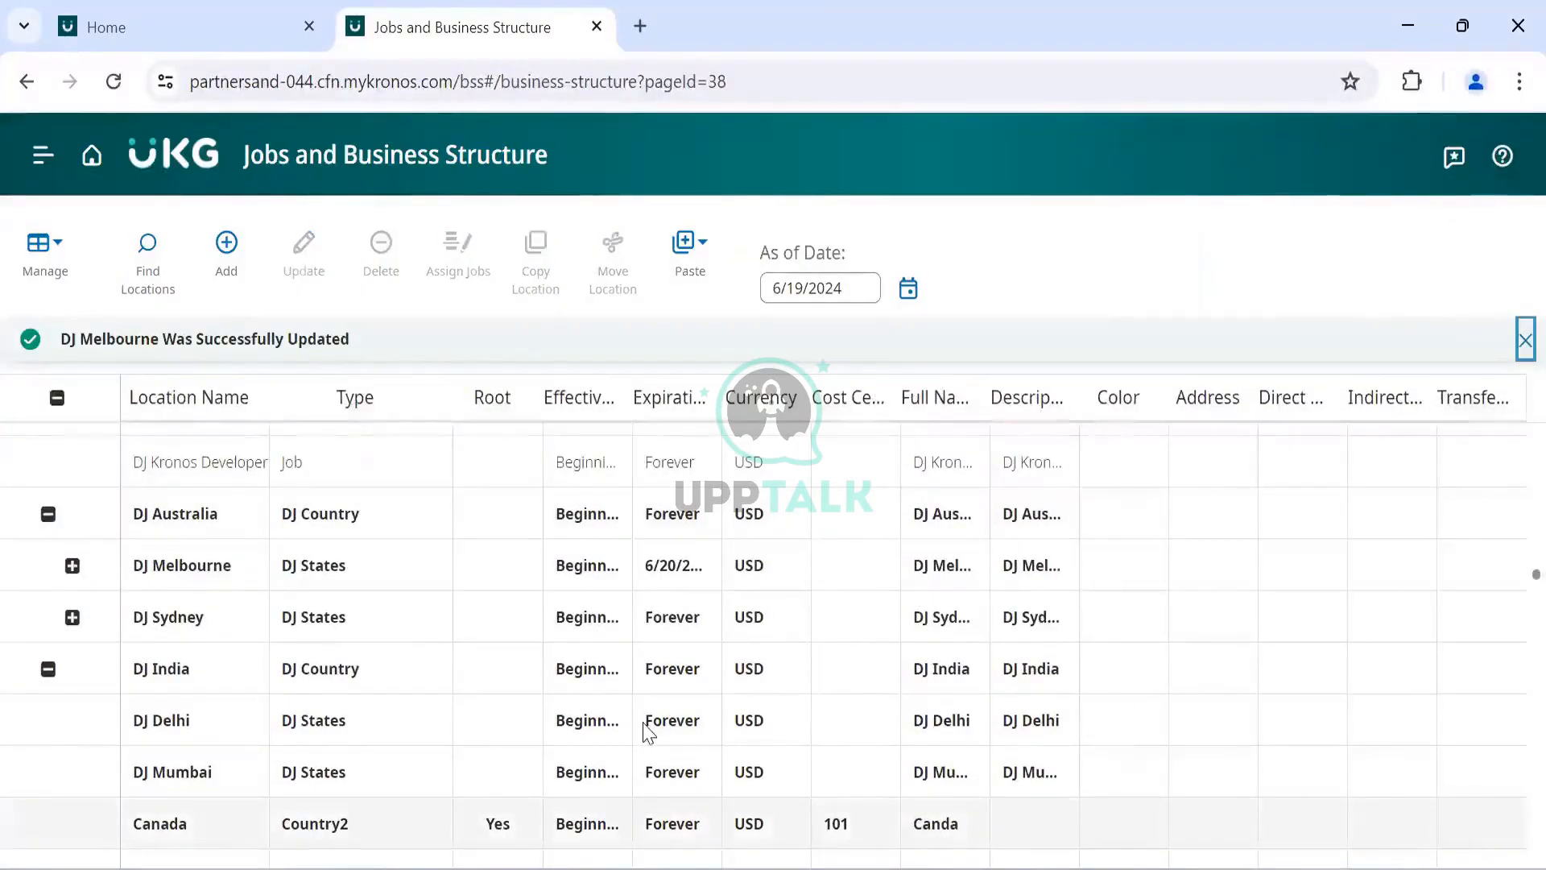
Step: Set the business structure's As of Date to 6/20/2024
scroll(251, 708, down, 1)
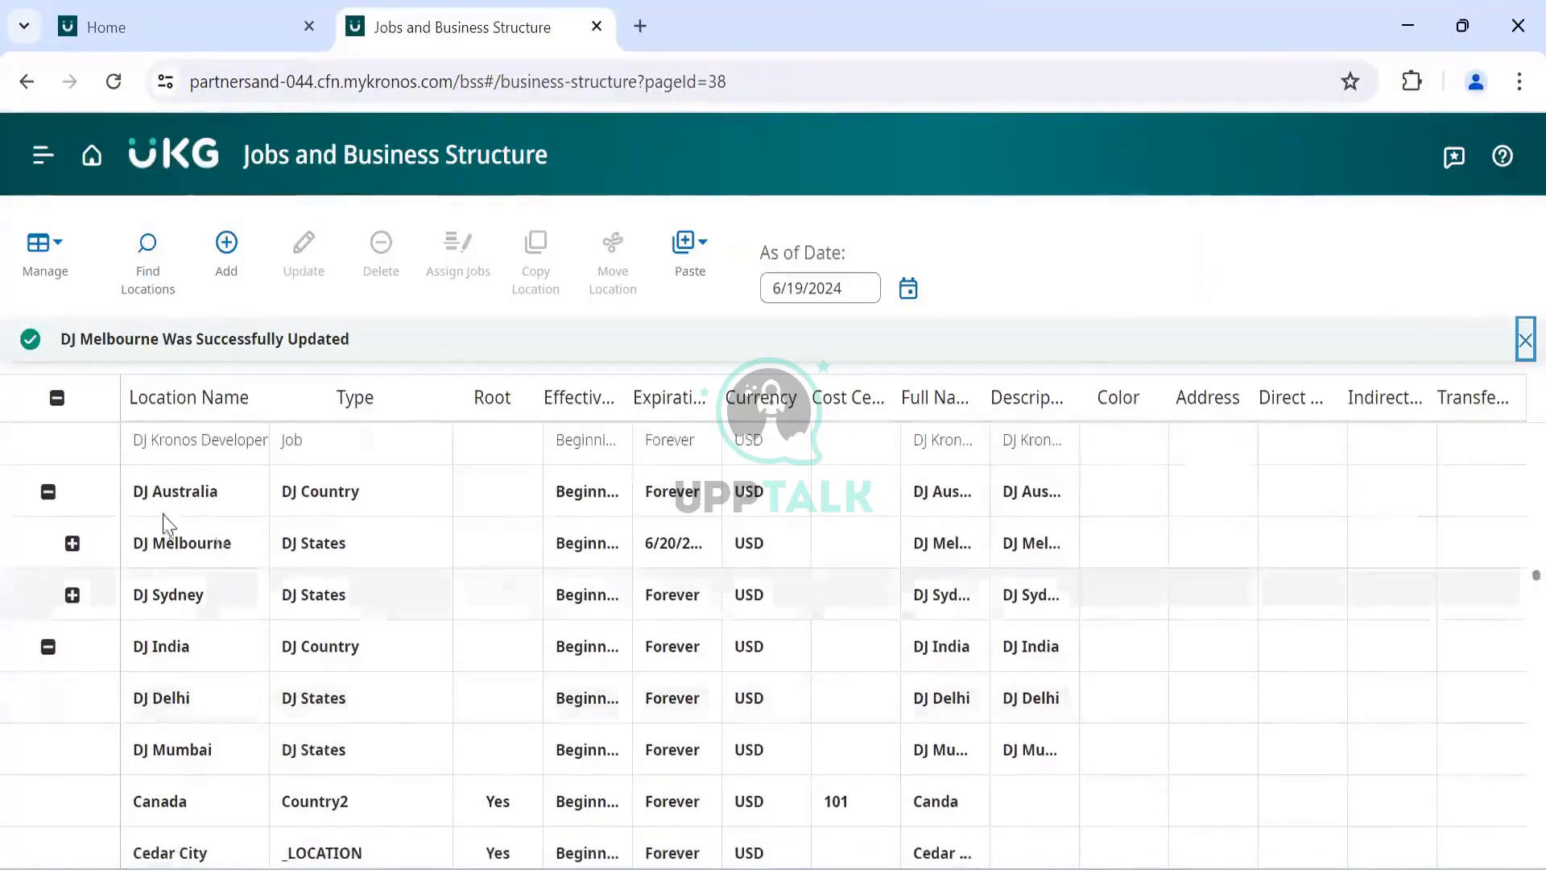
click(910, 288)
click(914, 495)
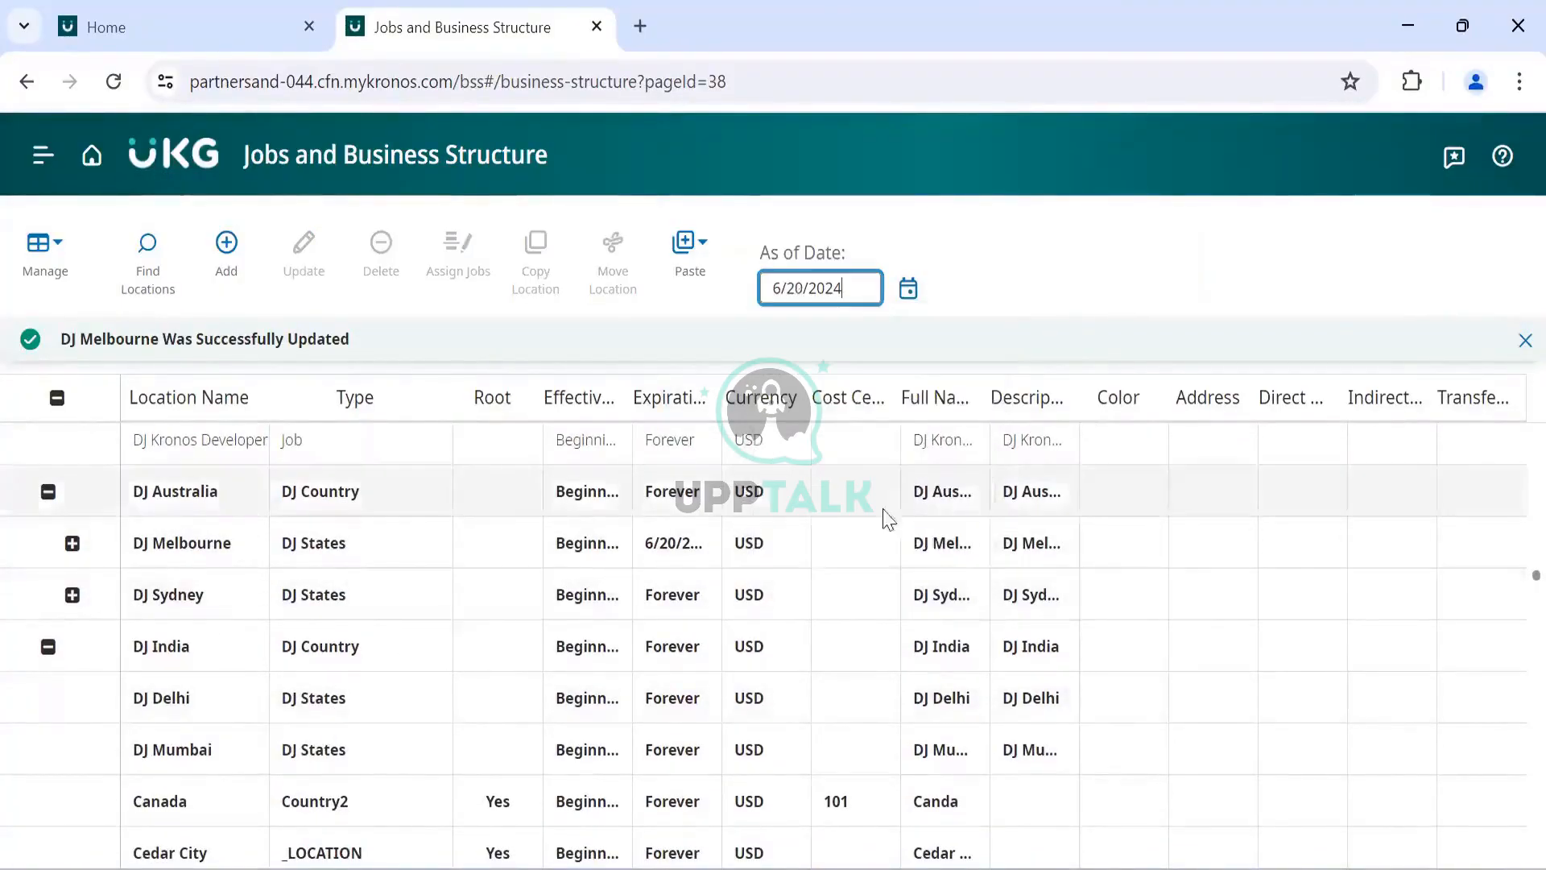
Step: Look through the location list for DJ ABC company and its locations
scroll(177, 564, down, 5)
scroll(197, 620, down, 10)
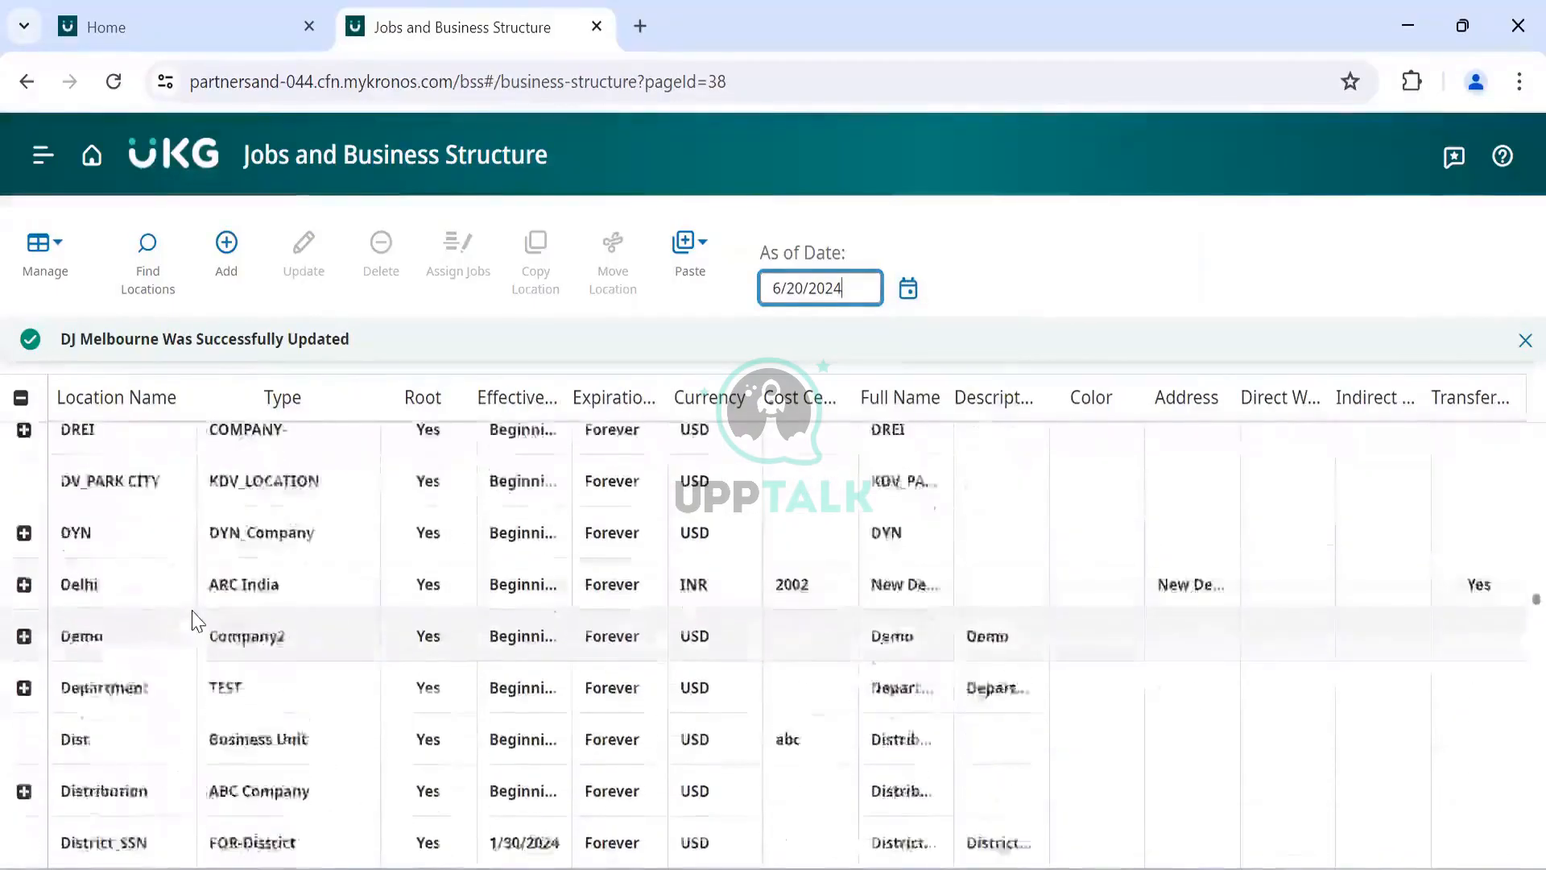
scroll(193, 620, down, 2)
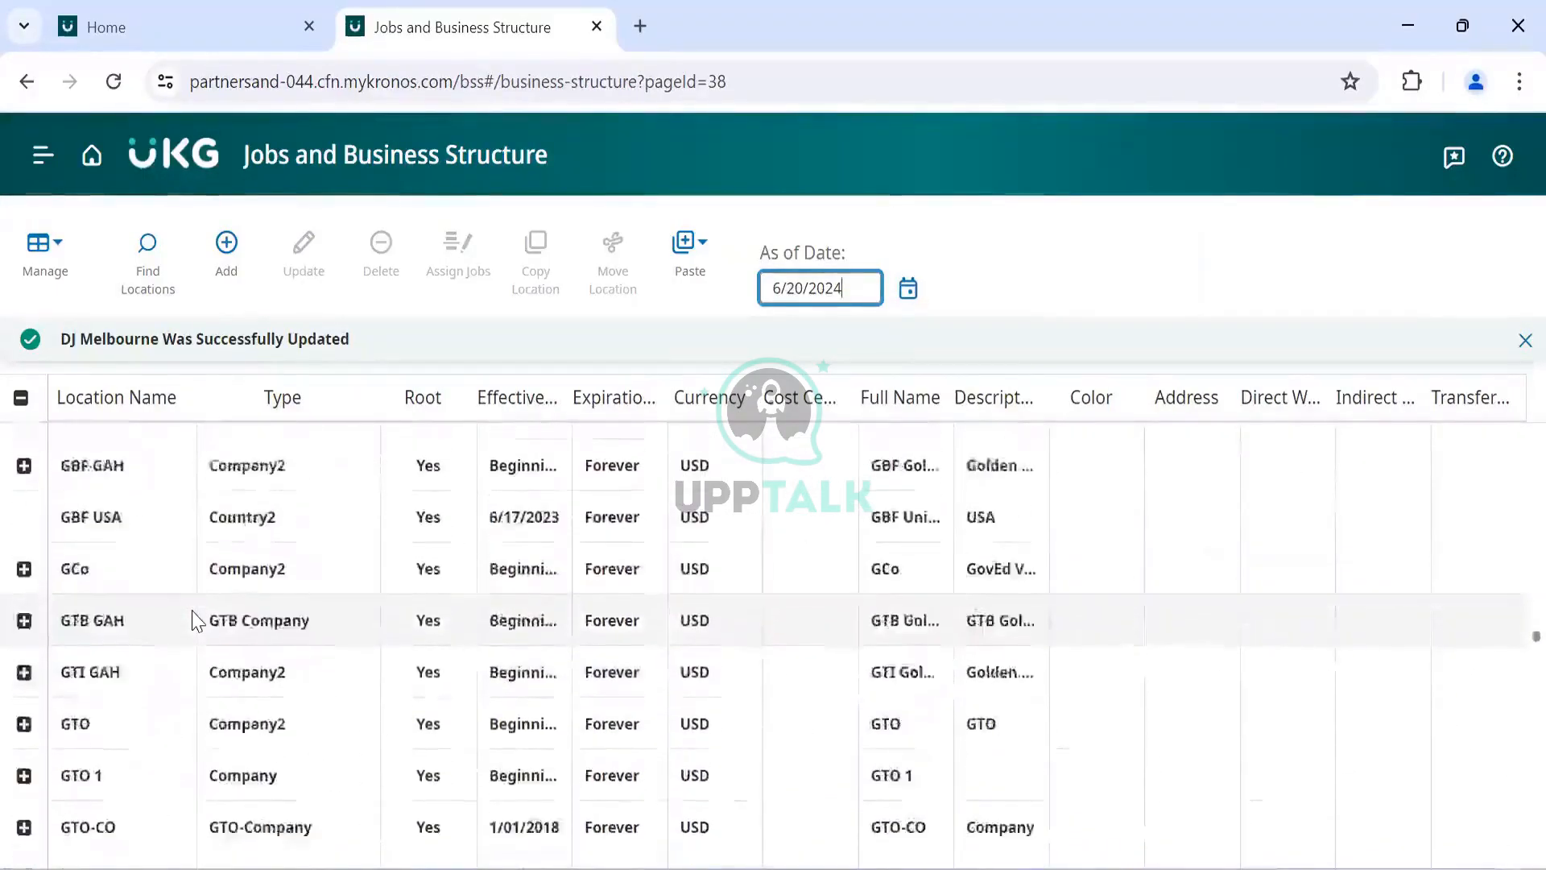
scroll(193, 620, up, 10)
scroll(195, 620, down, 6)
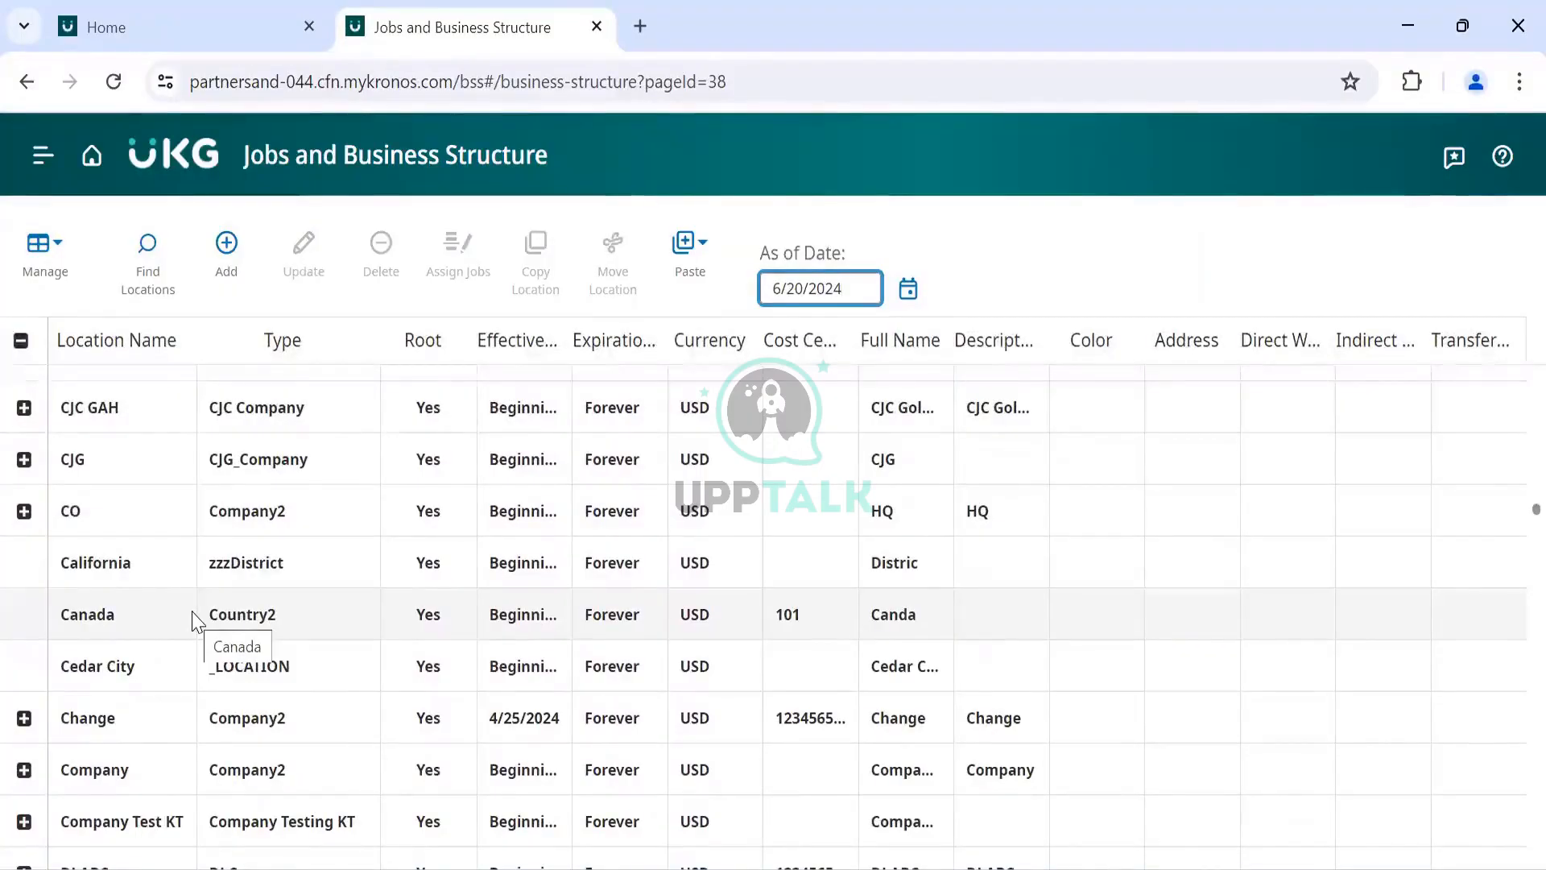
scroll(195, 620, up, 1)
scroll(195, 620, down, 2)
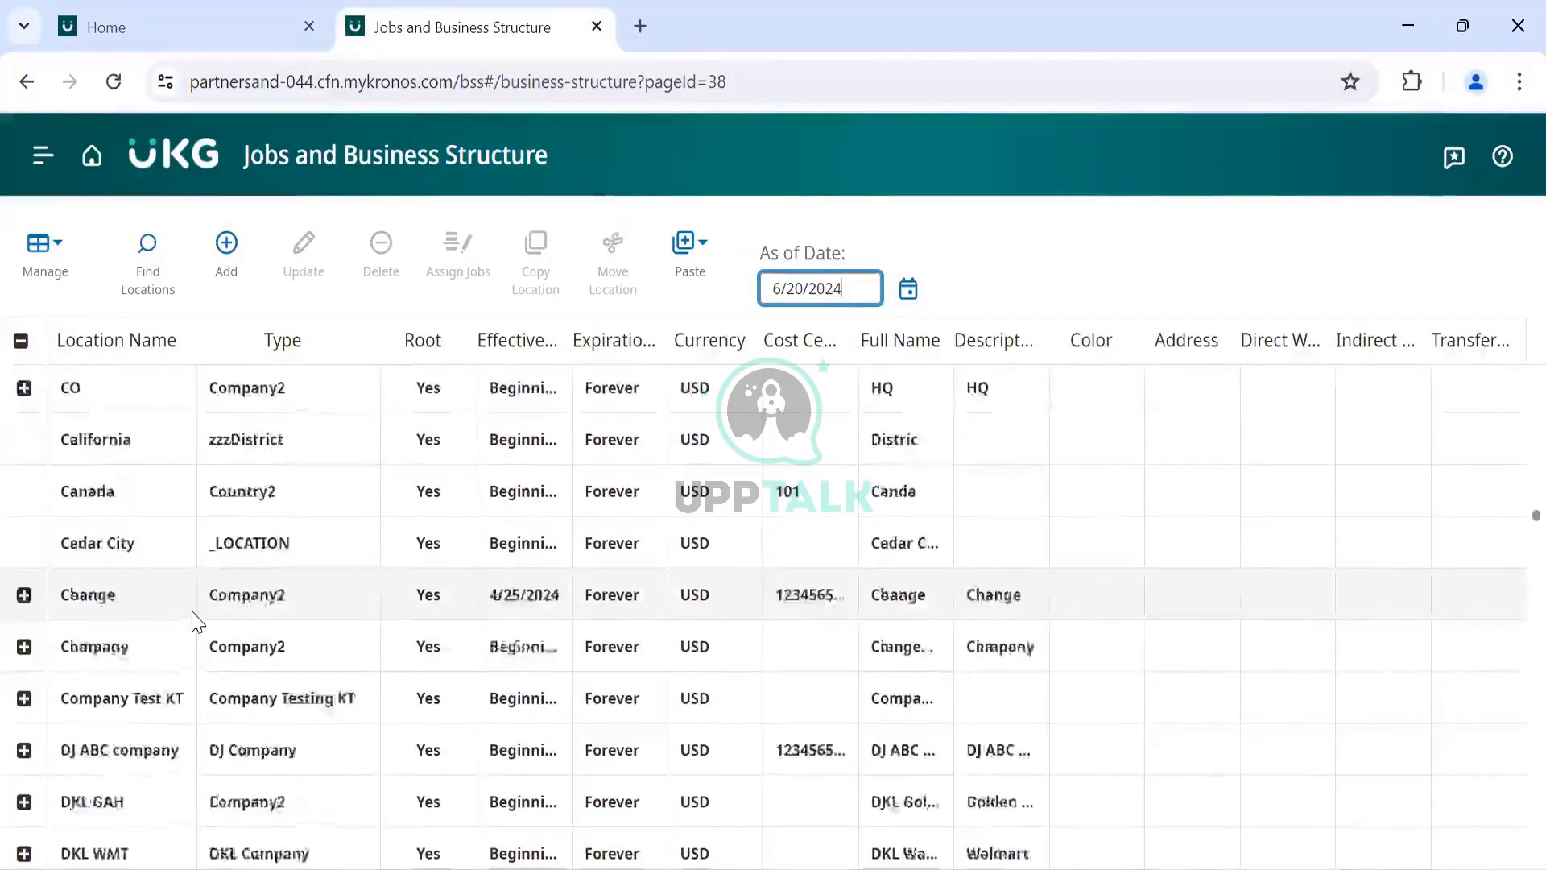
scroll(195, 620, down, 4)
scroll(195, 620, down, 4)
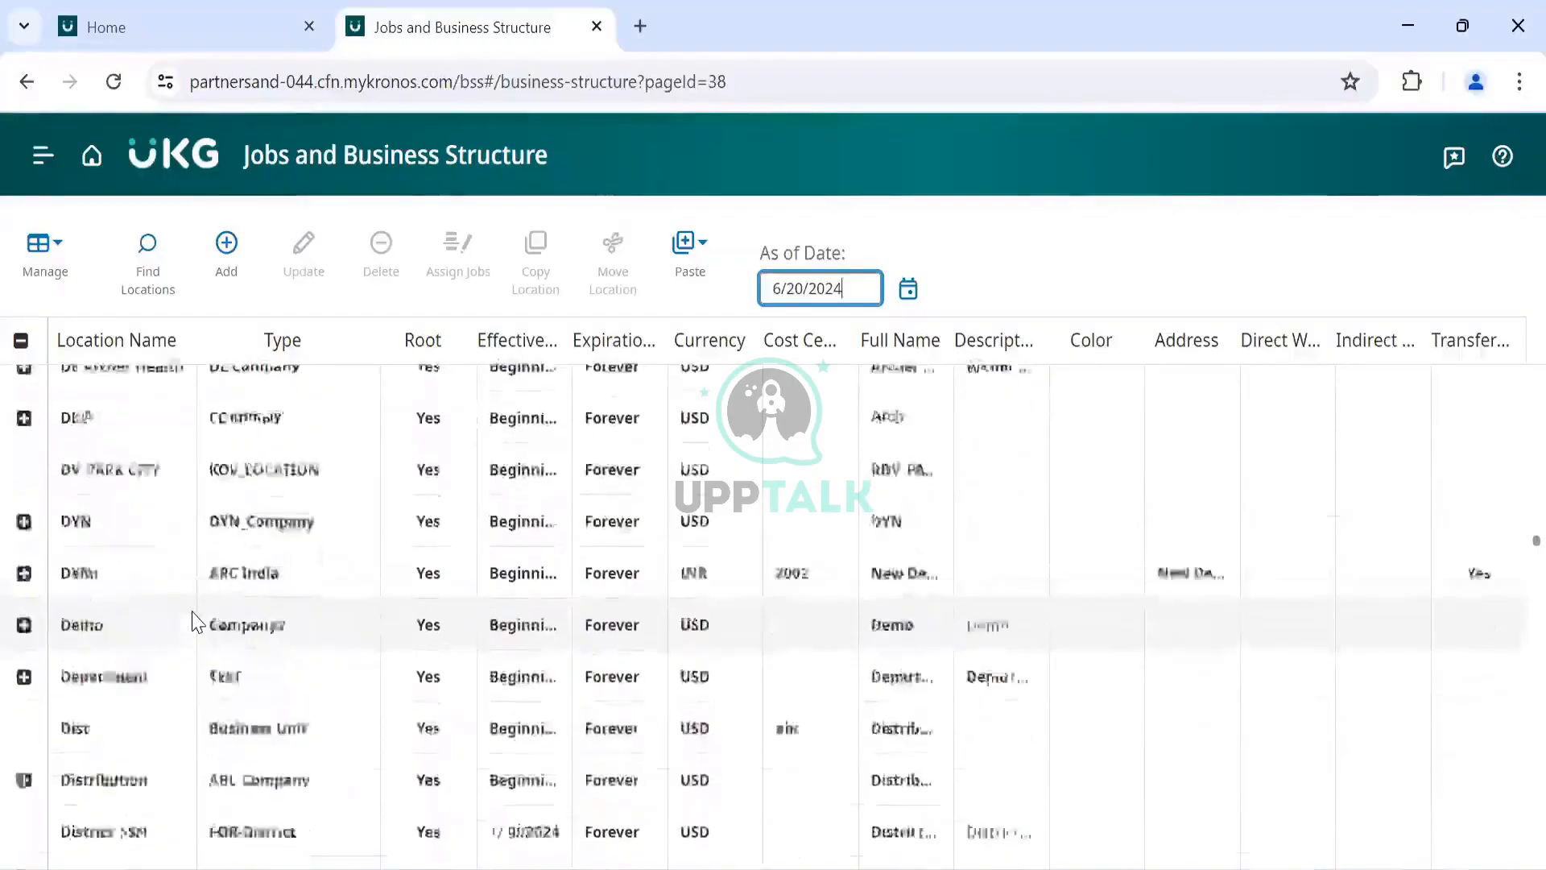
scroll(195, 620, up, 4)
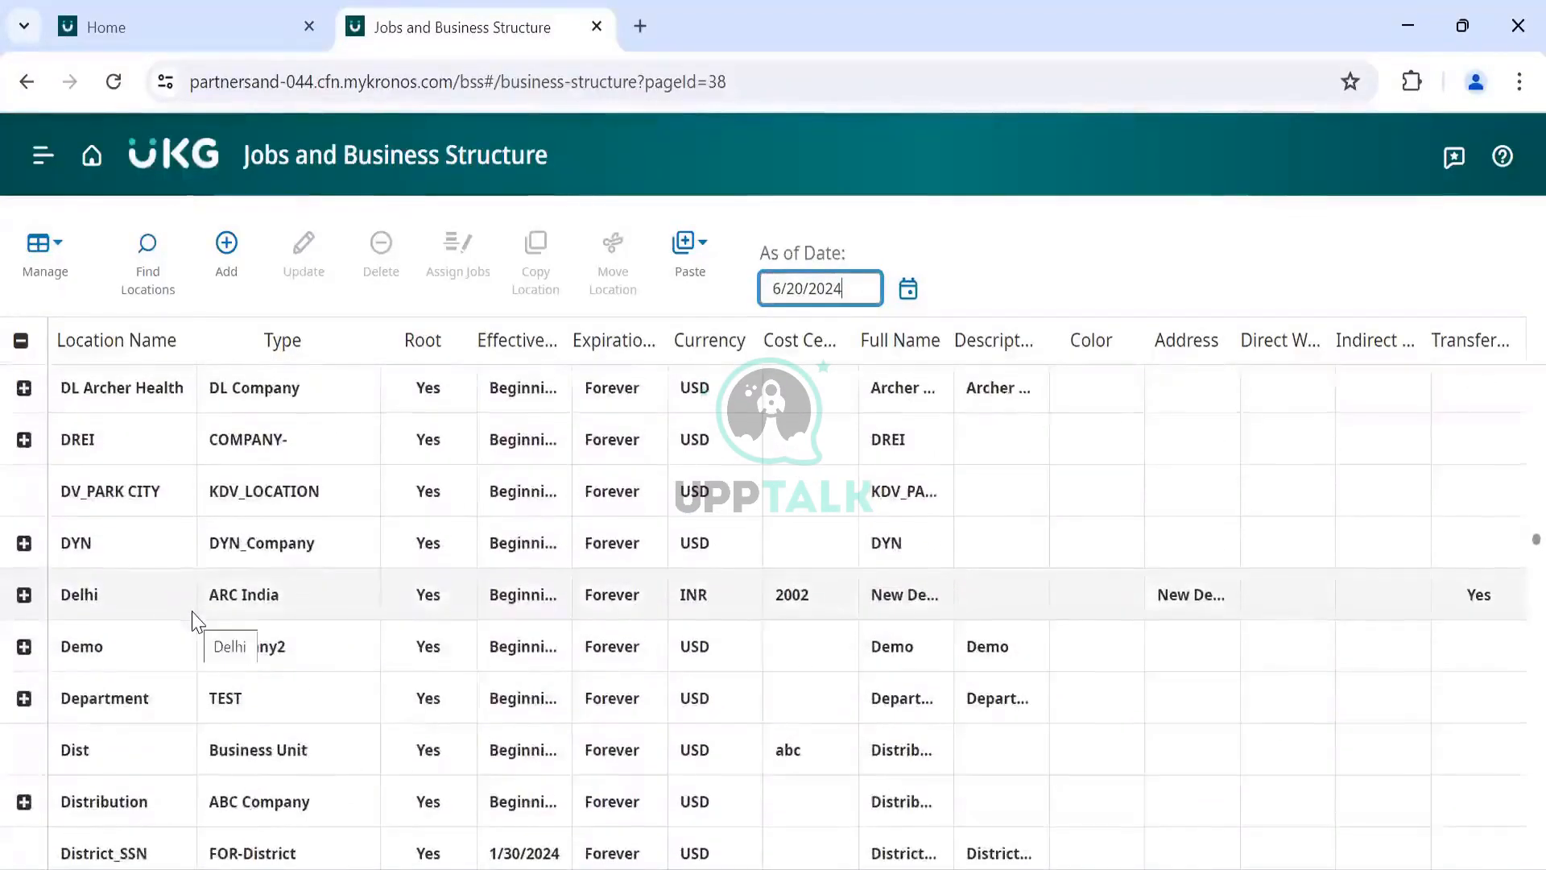
scroll(195, 620, up, 3)
scroll(195, 620, up, 10)
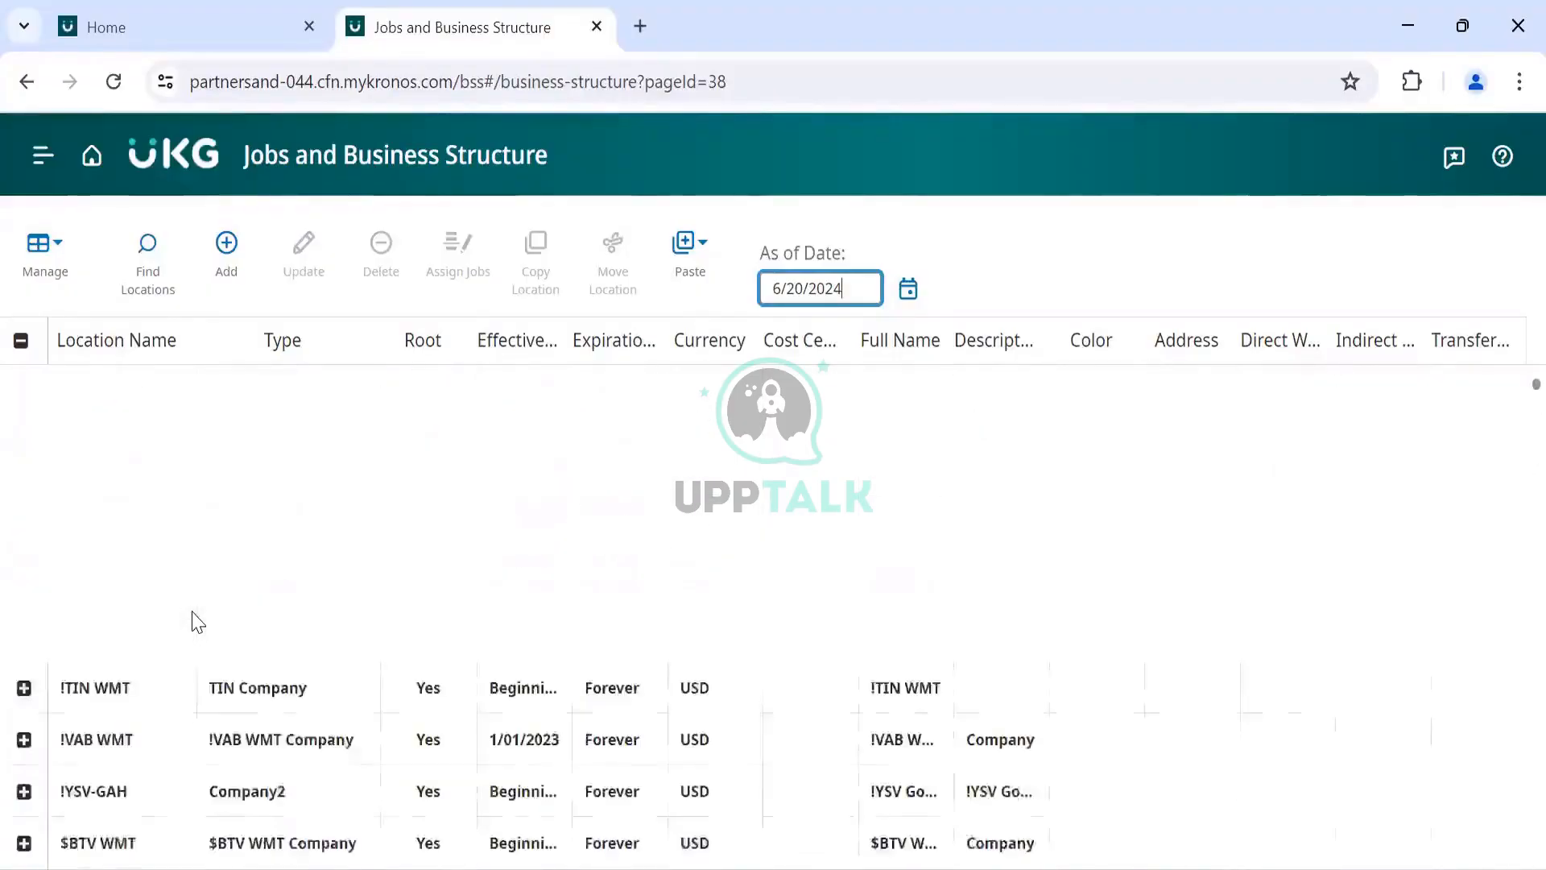
scroll(195, 620, down, 2)
scroll(195, 620, down, 9)
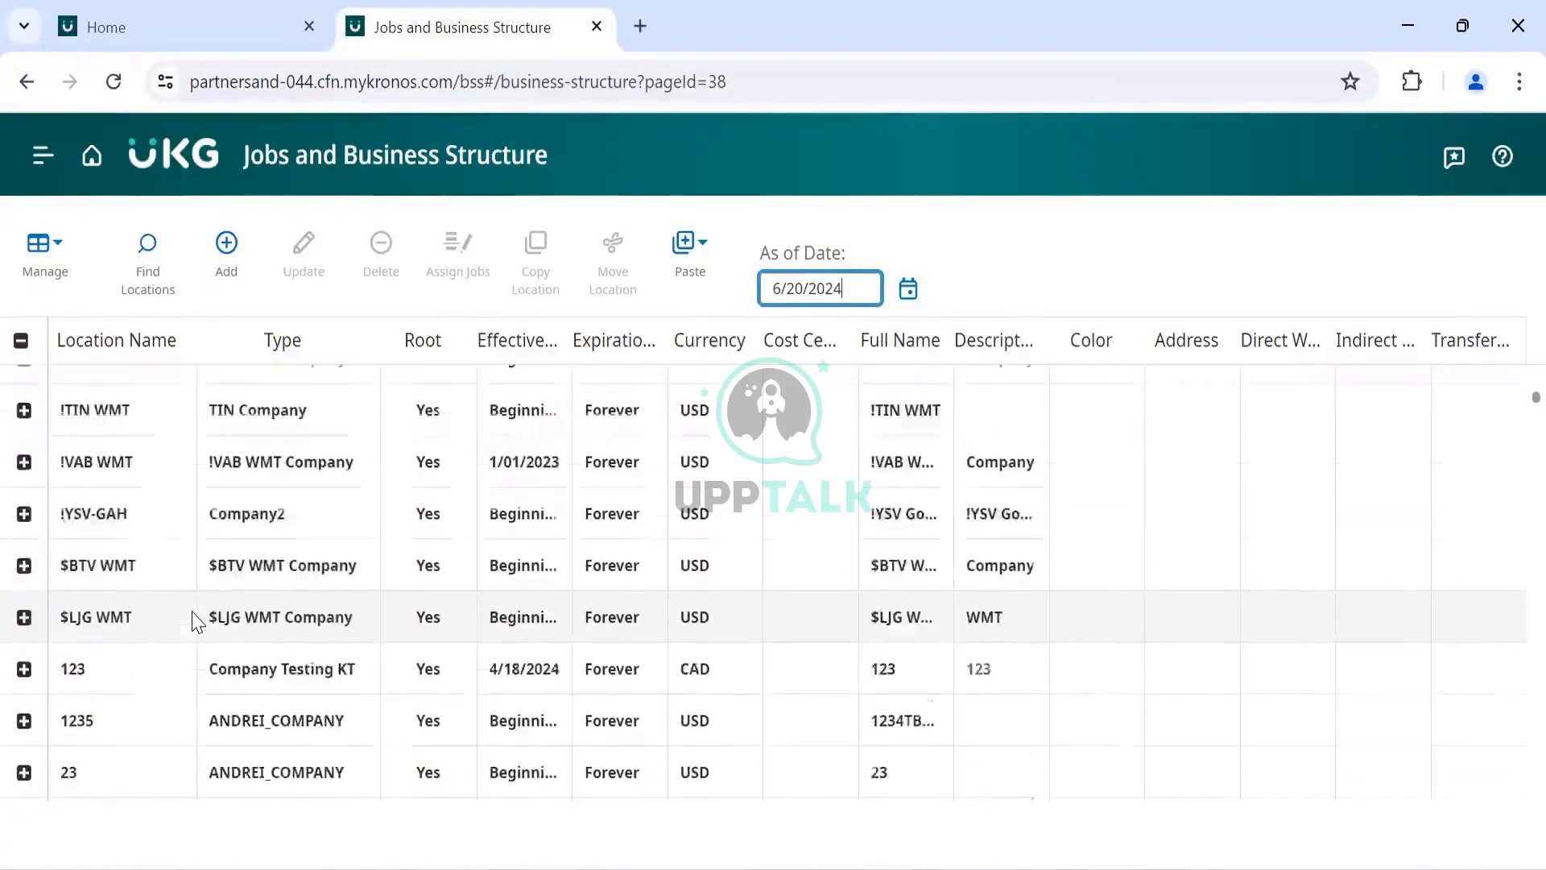
scroll(195, 620, down, 5)
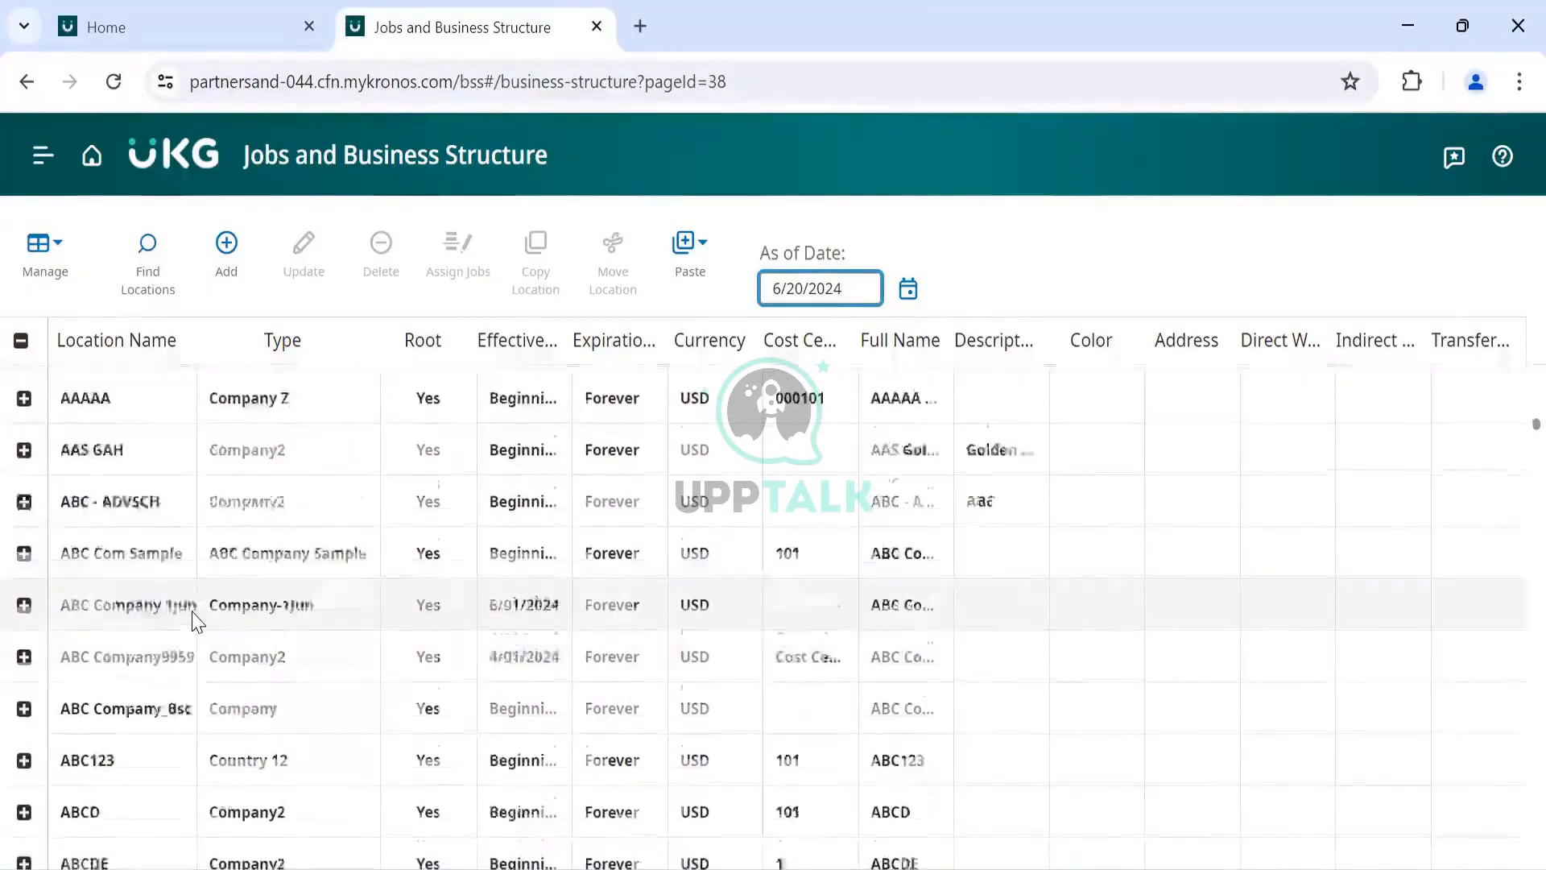
scroll(193, 620, down, 2)
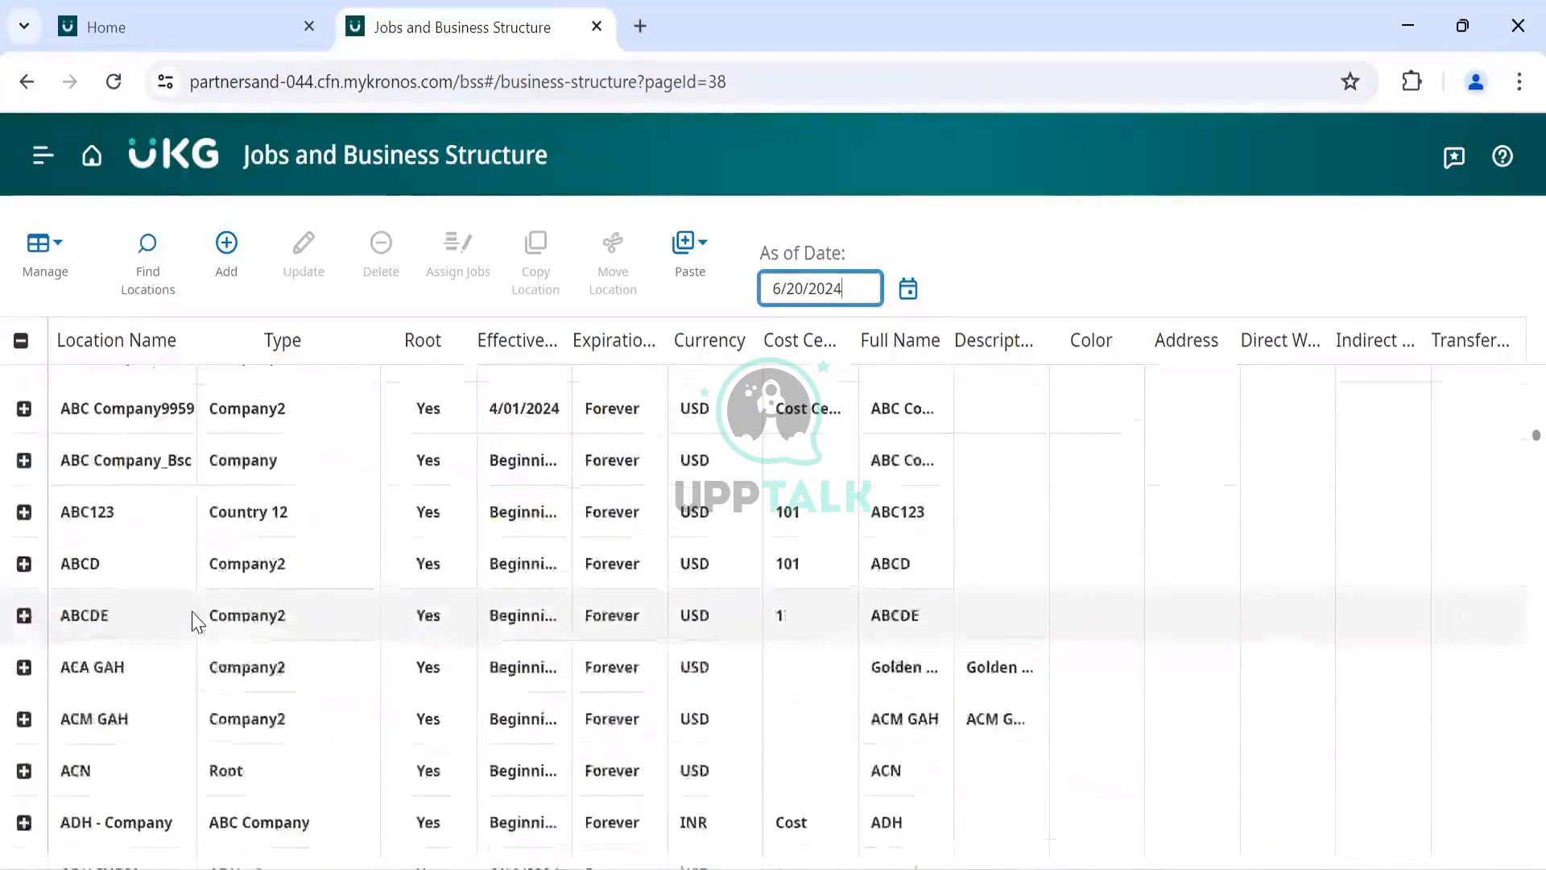
Step: Find locations matching DJ, and expand DJ ABC company and DJ Australia to view the DJ Melbourne entry
click(161, 300)
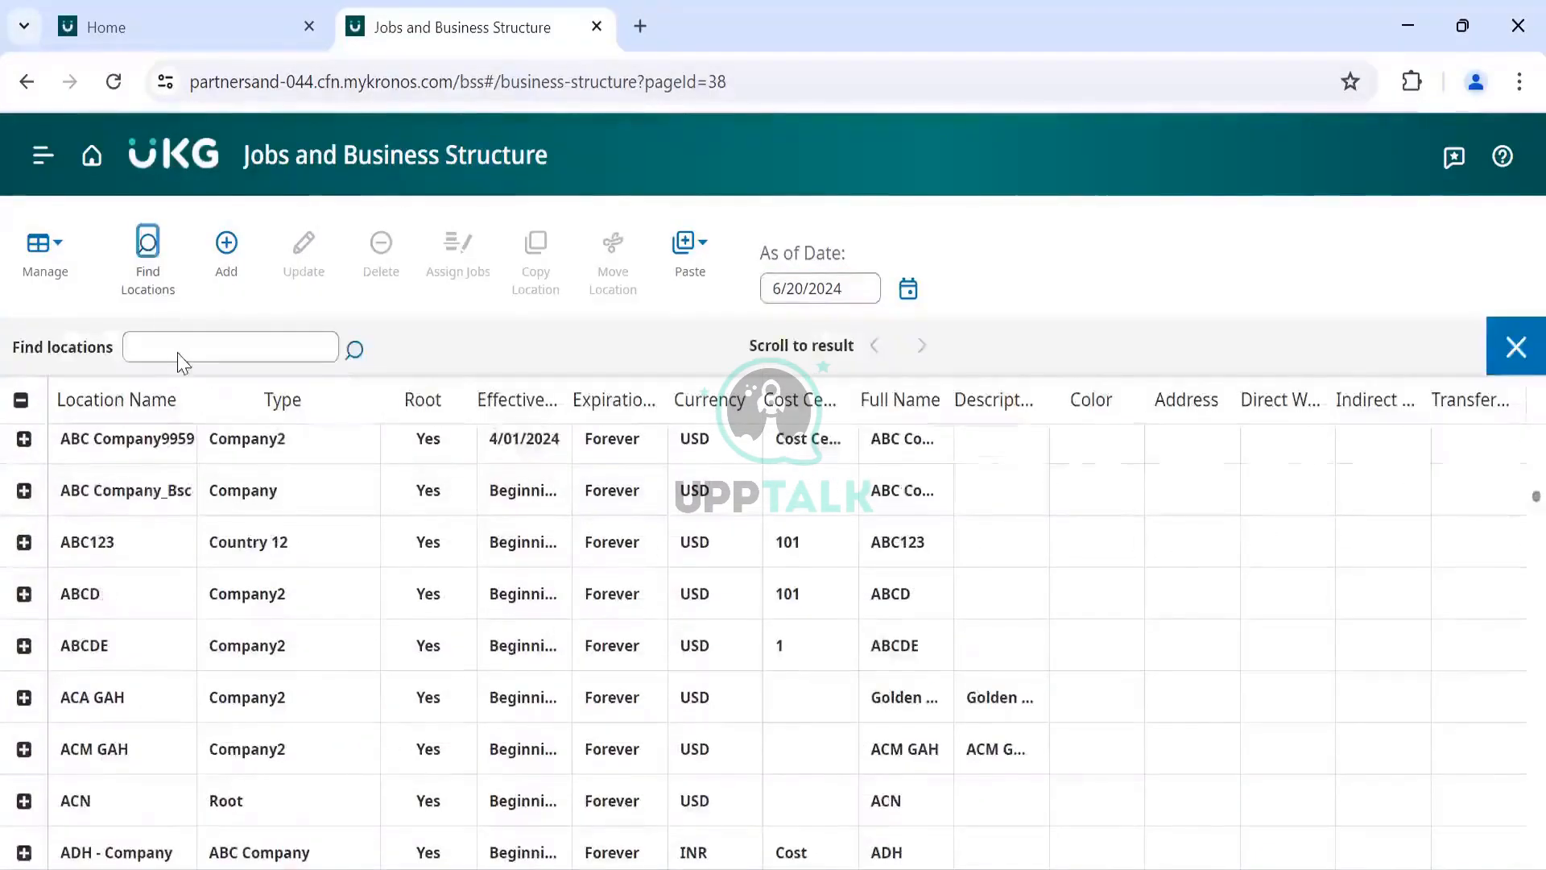
click(183, 353)
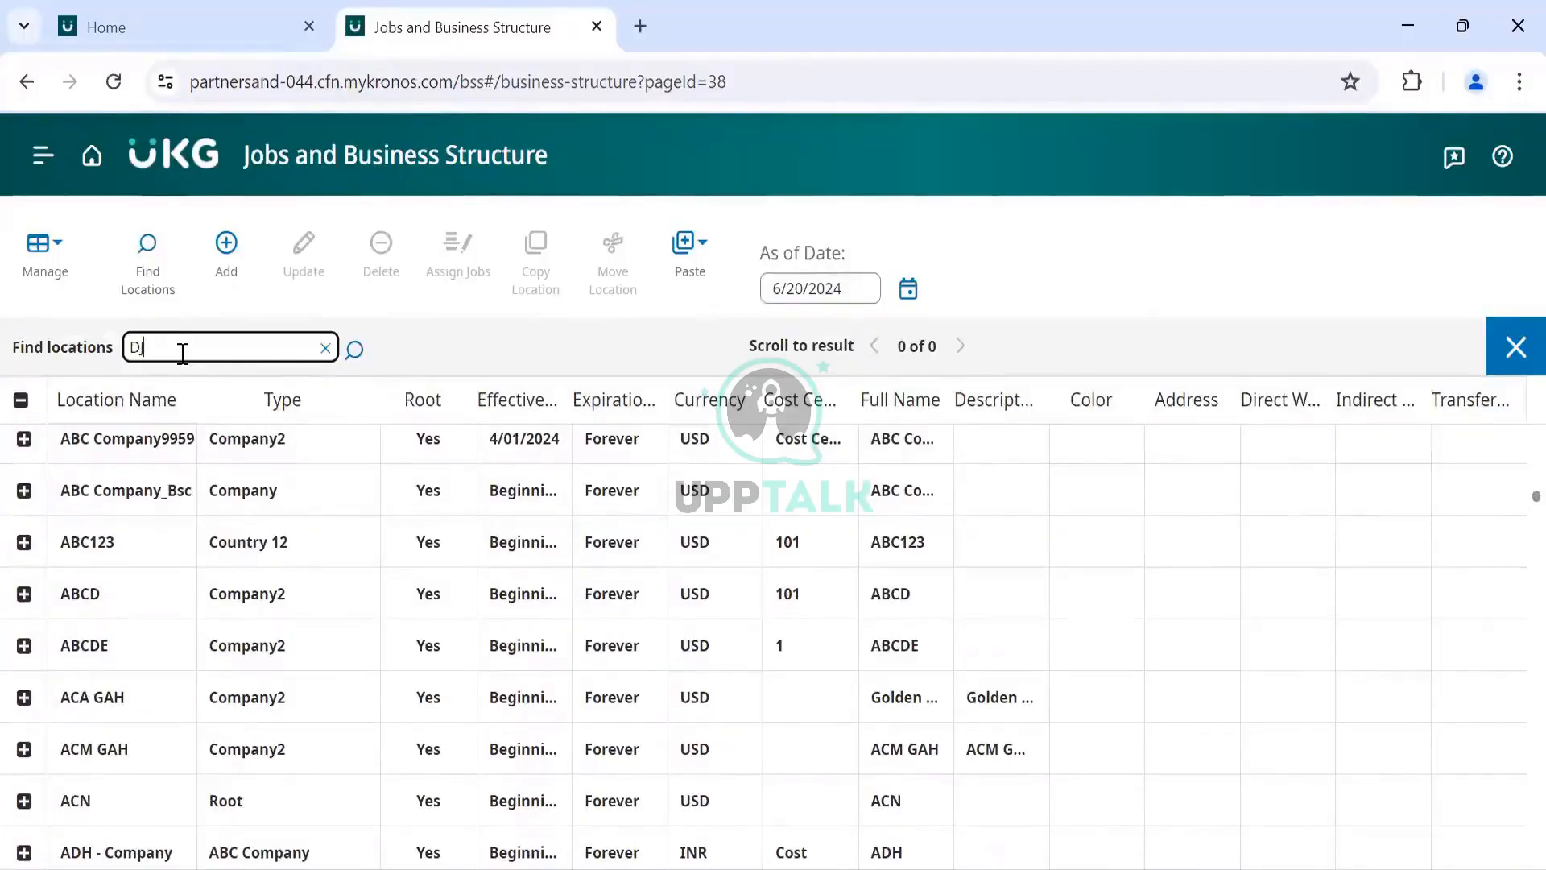
click(354, 351)
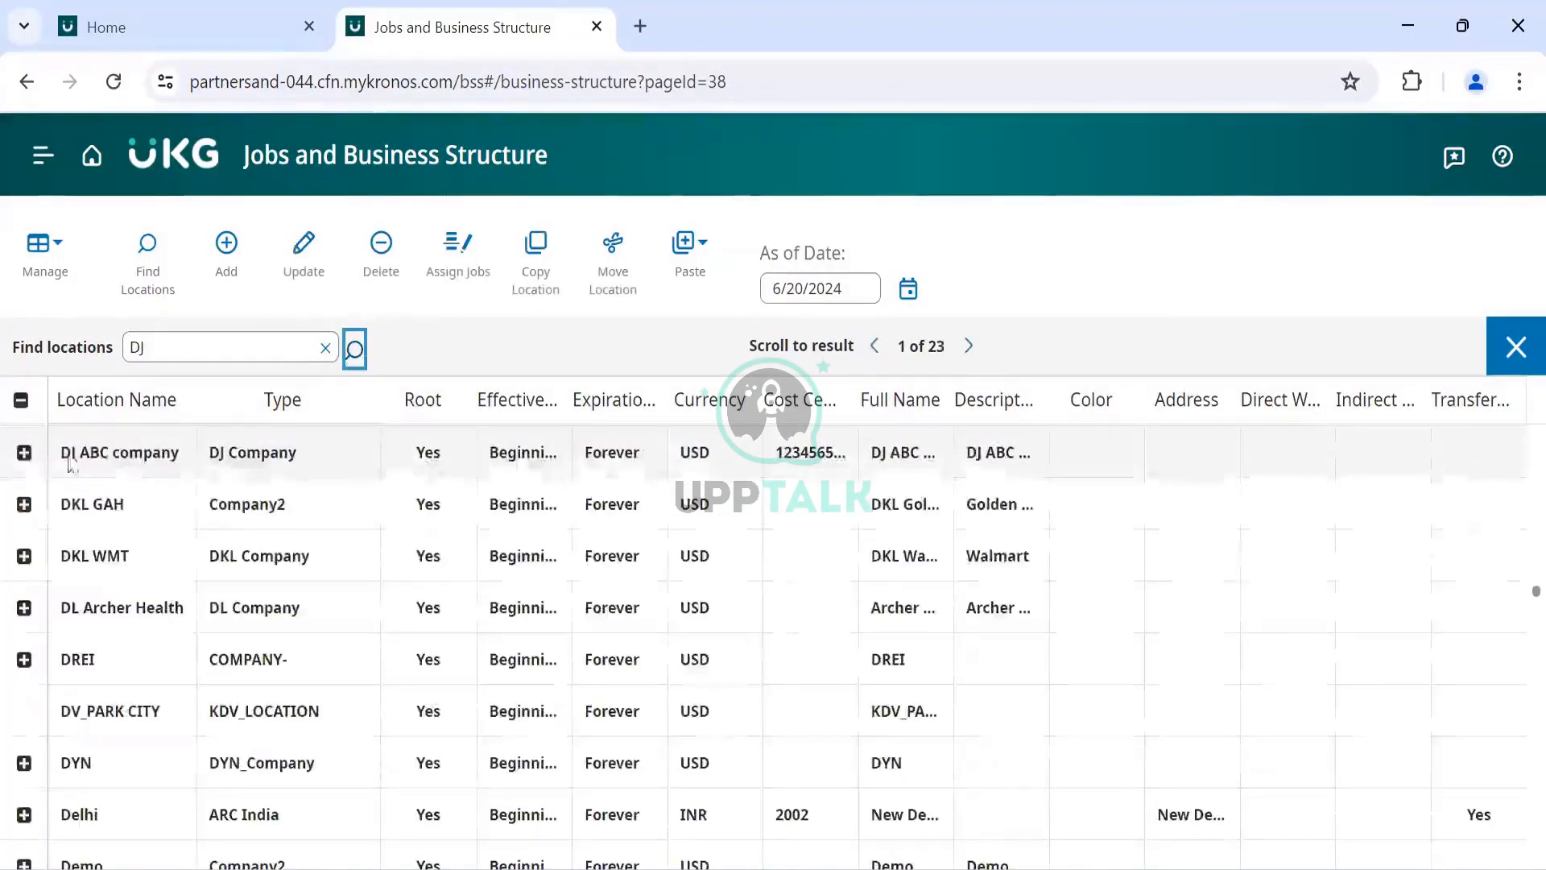
click(24, 453)
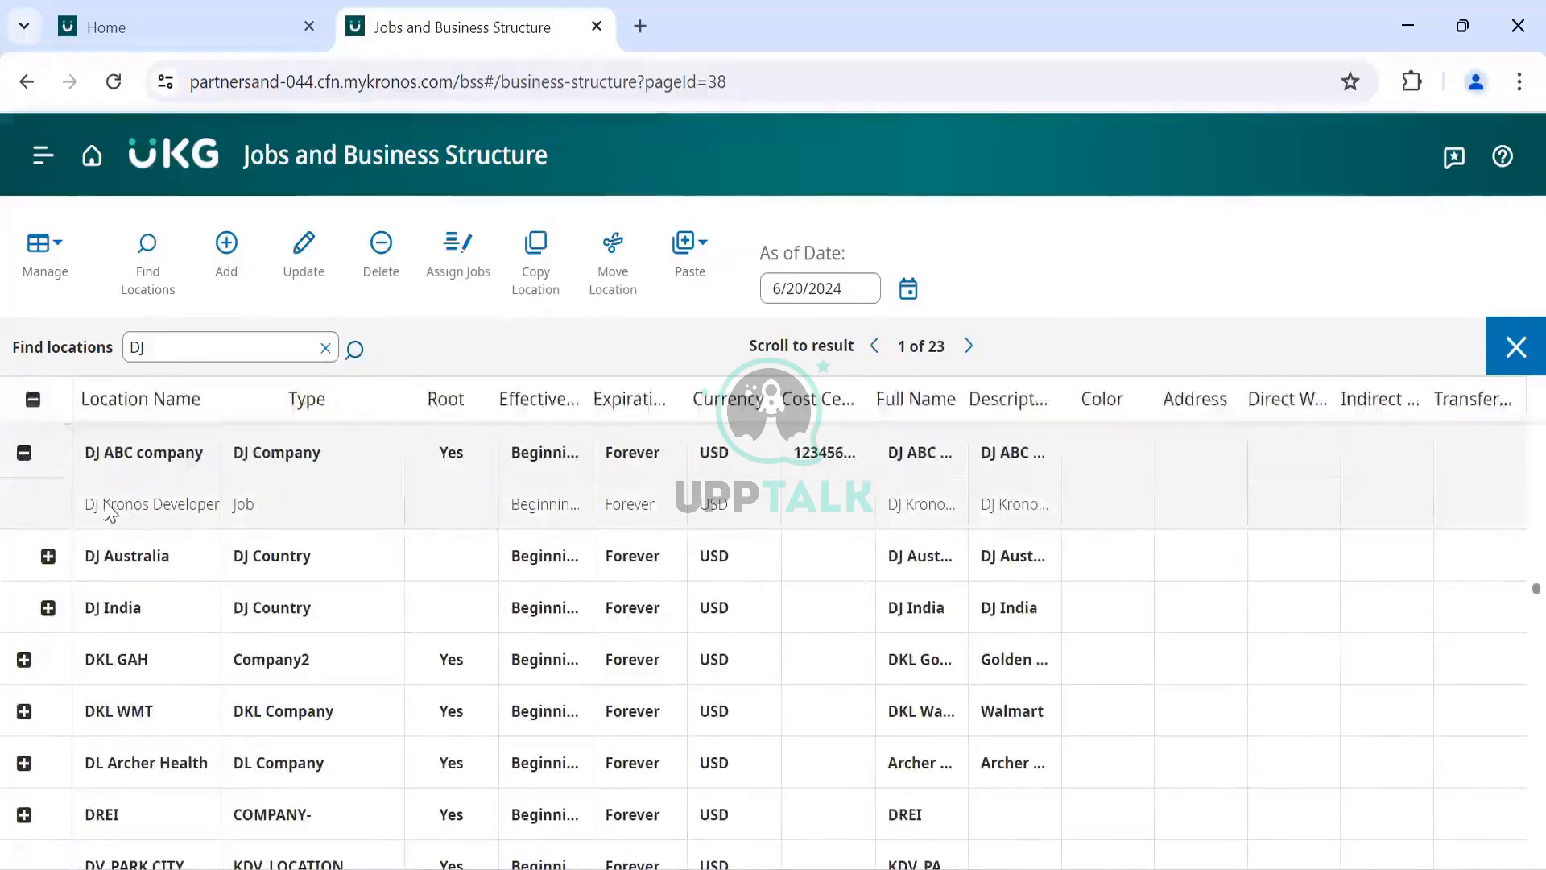
click(49, 556)
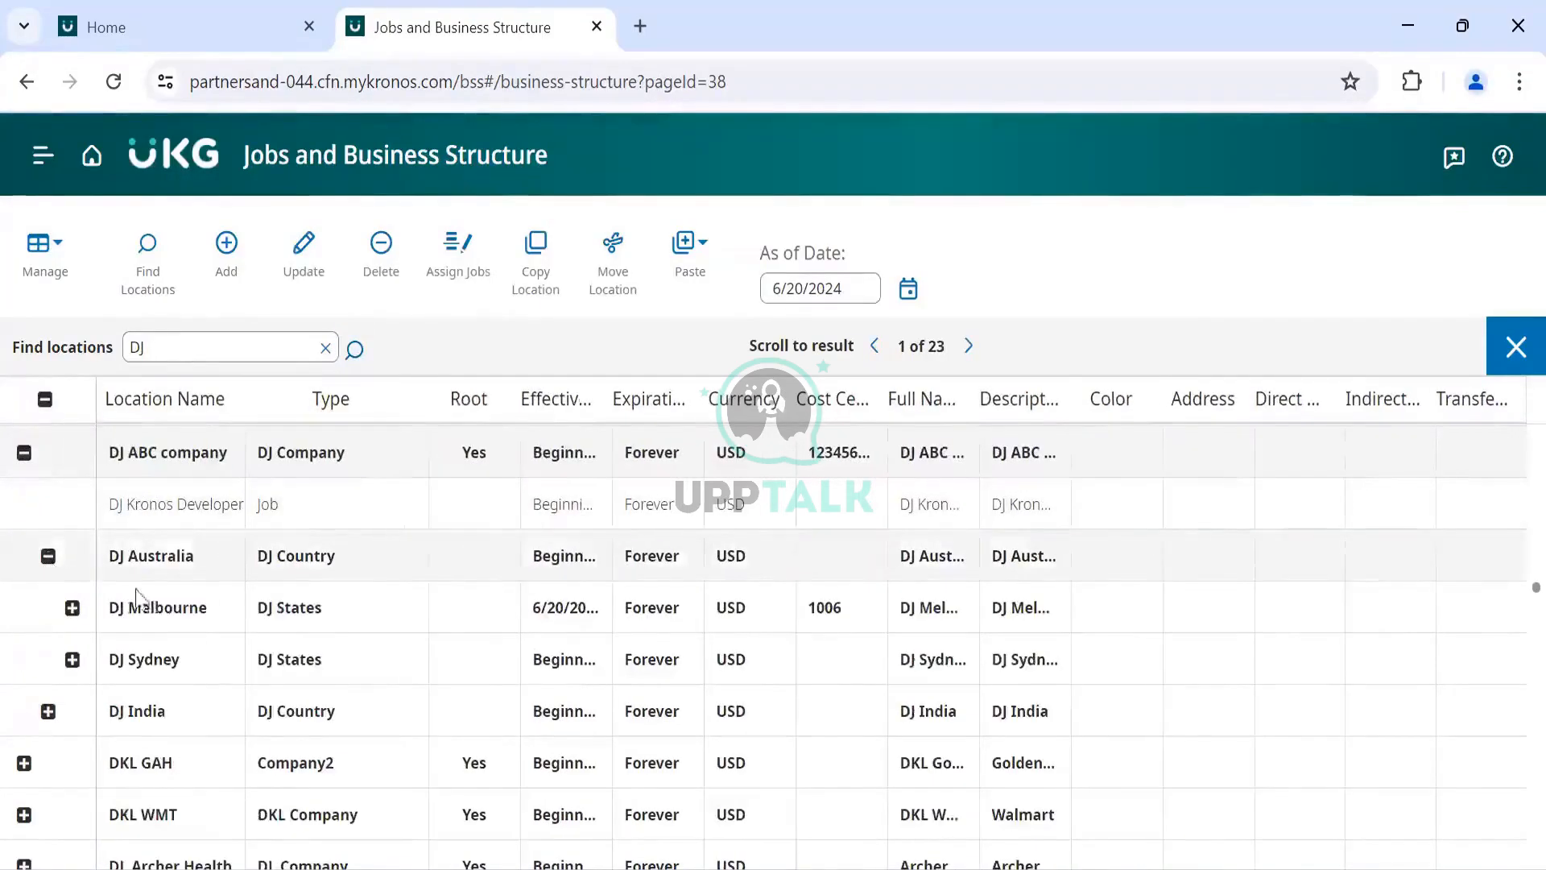
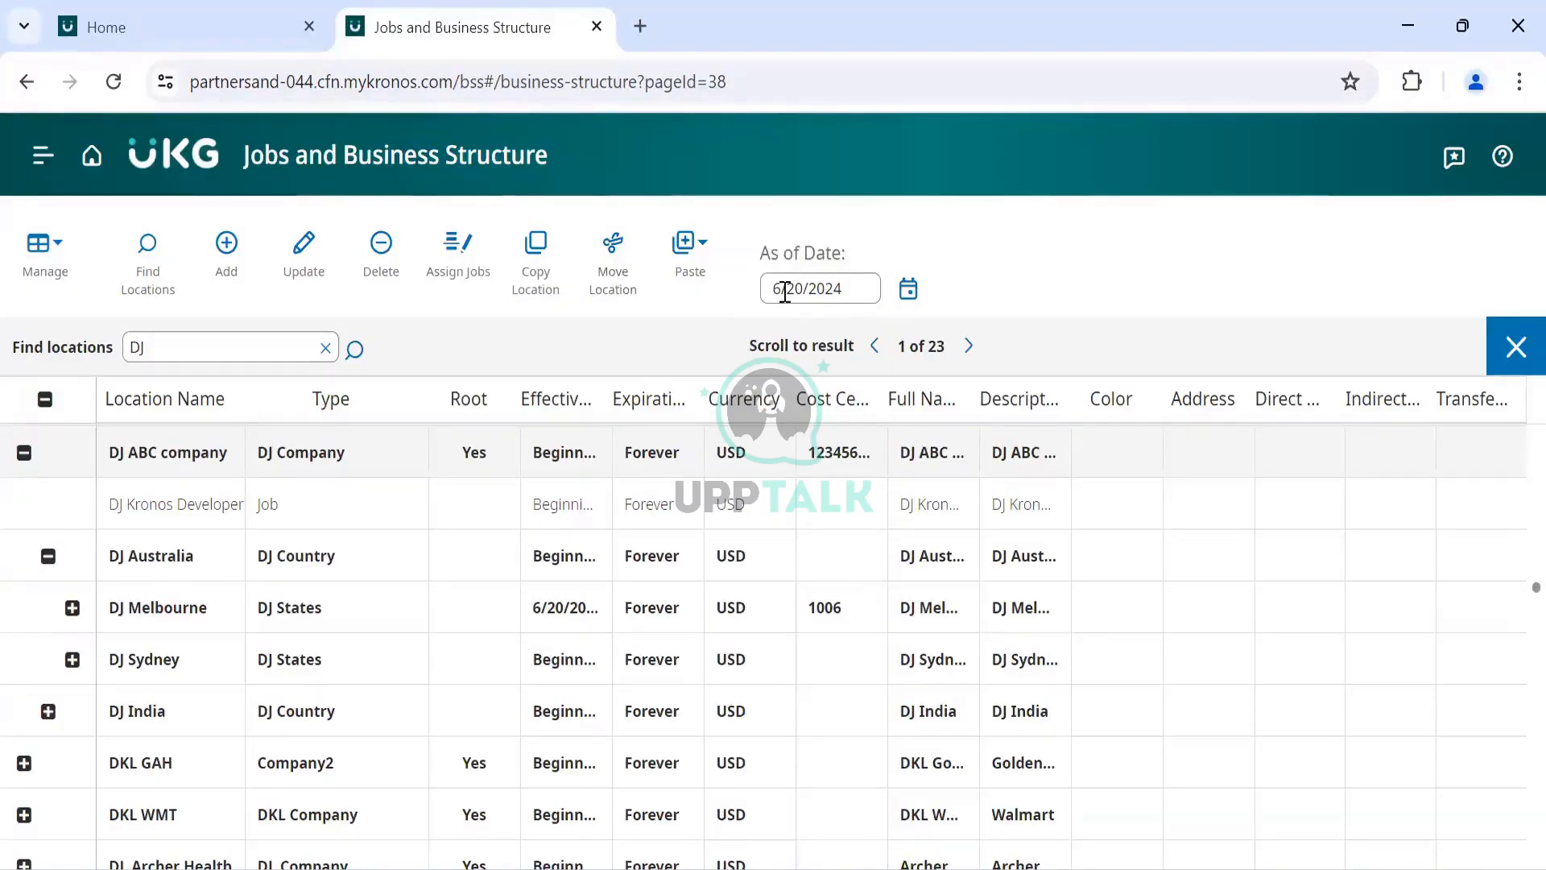
Step: Change the business structure's As of Date to 7/01/2024
click(908, 289)
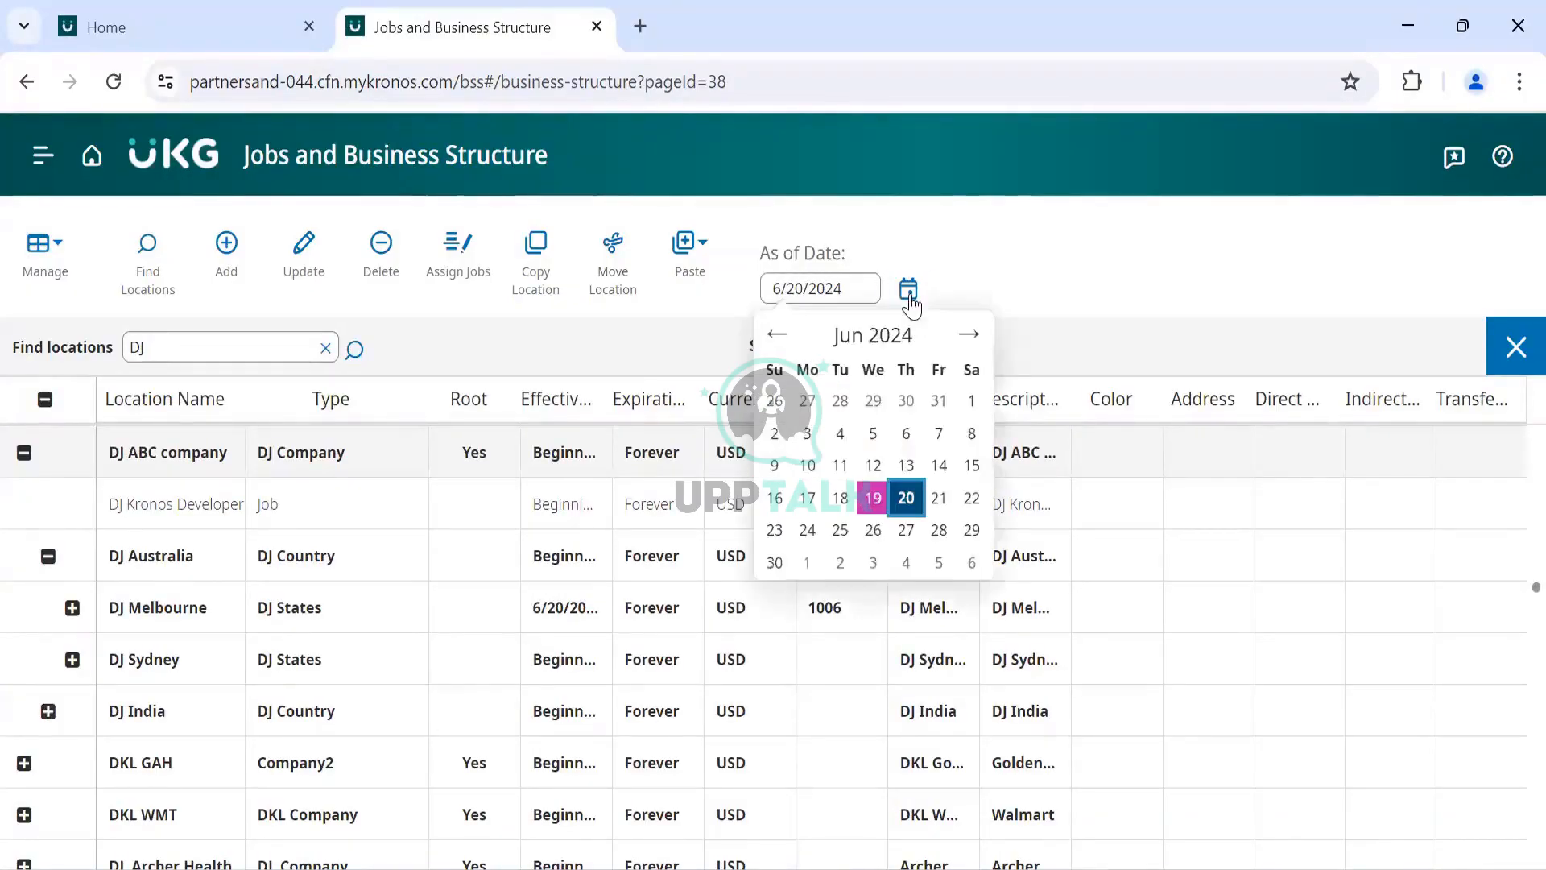
click(966, 335)
click(819, 400)
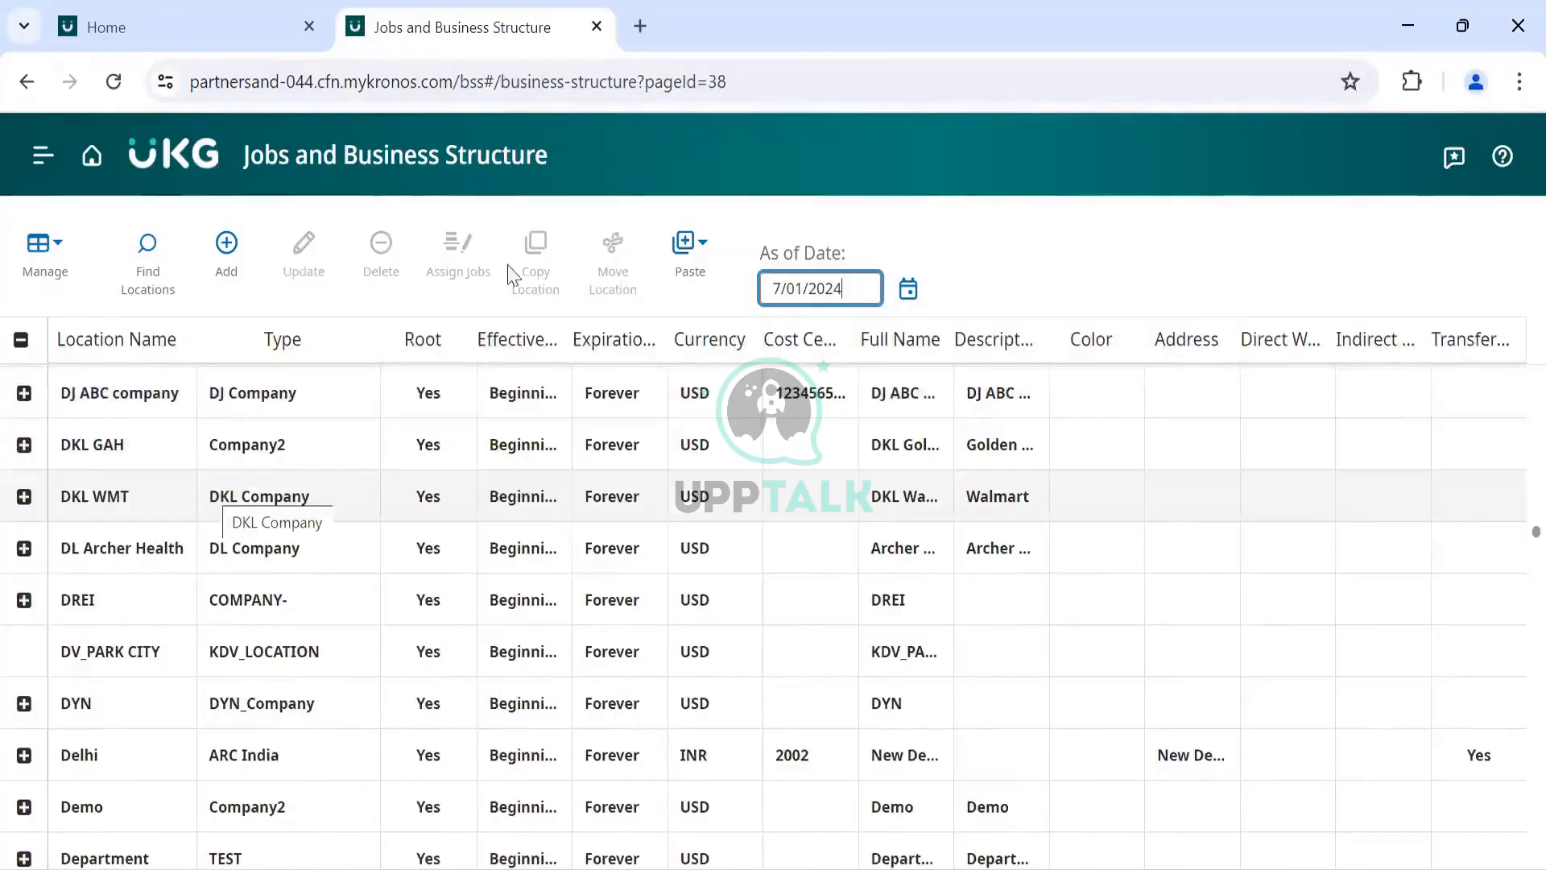
Step: Set the business structure's As of Date back to 6/19/2024
triple_click(809, 288)
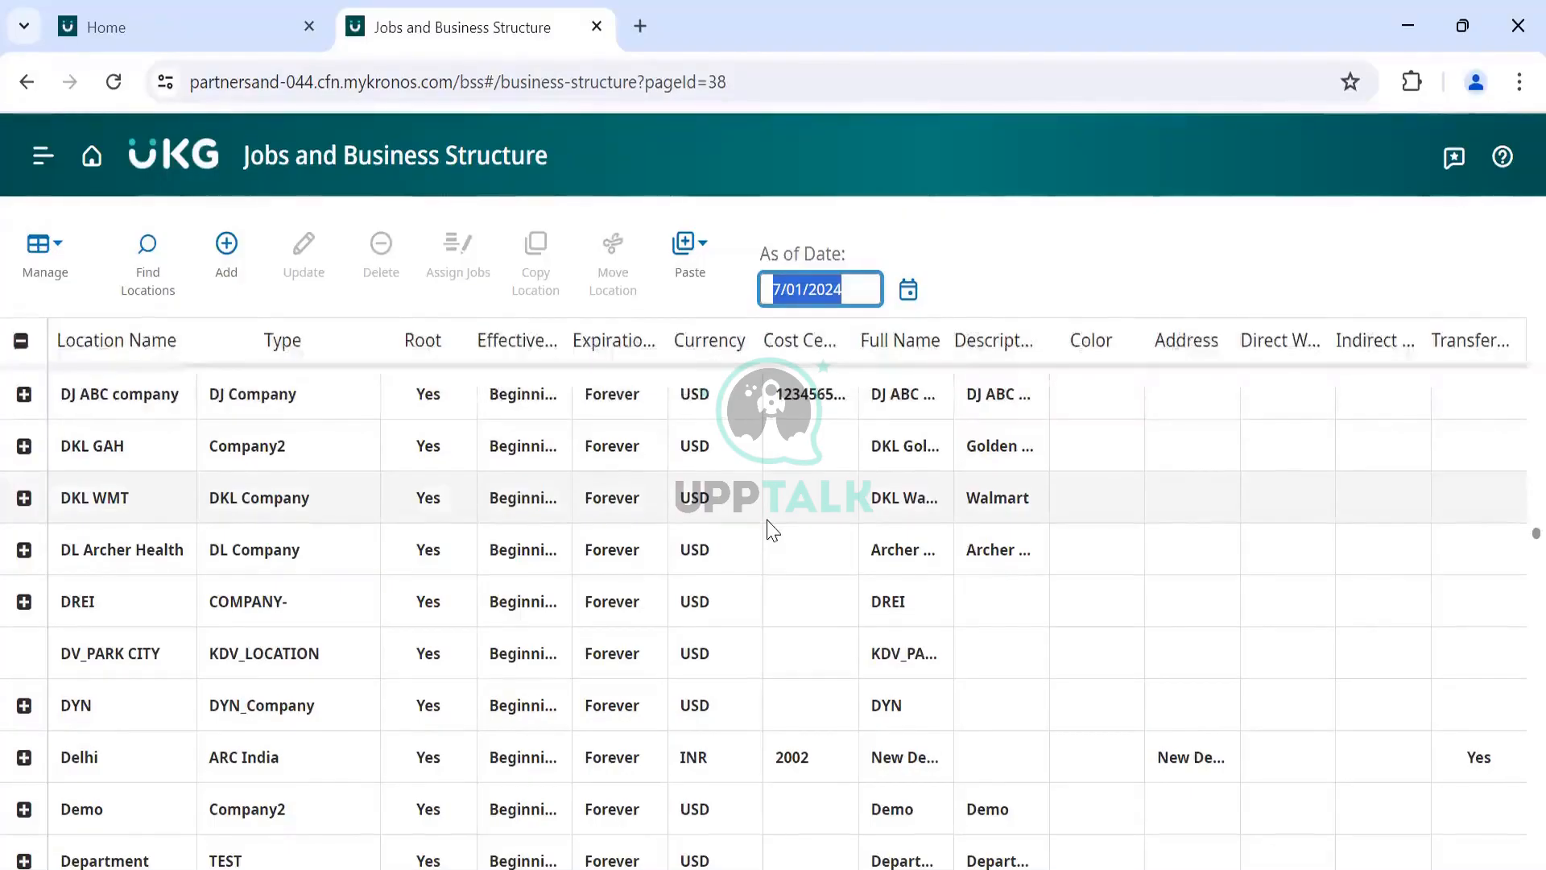
click(908, 289)
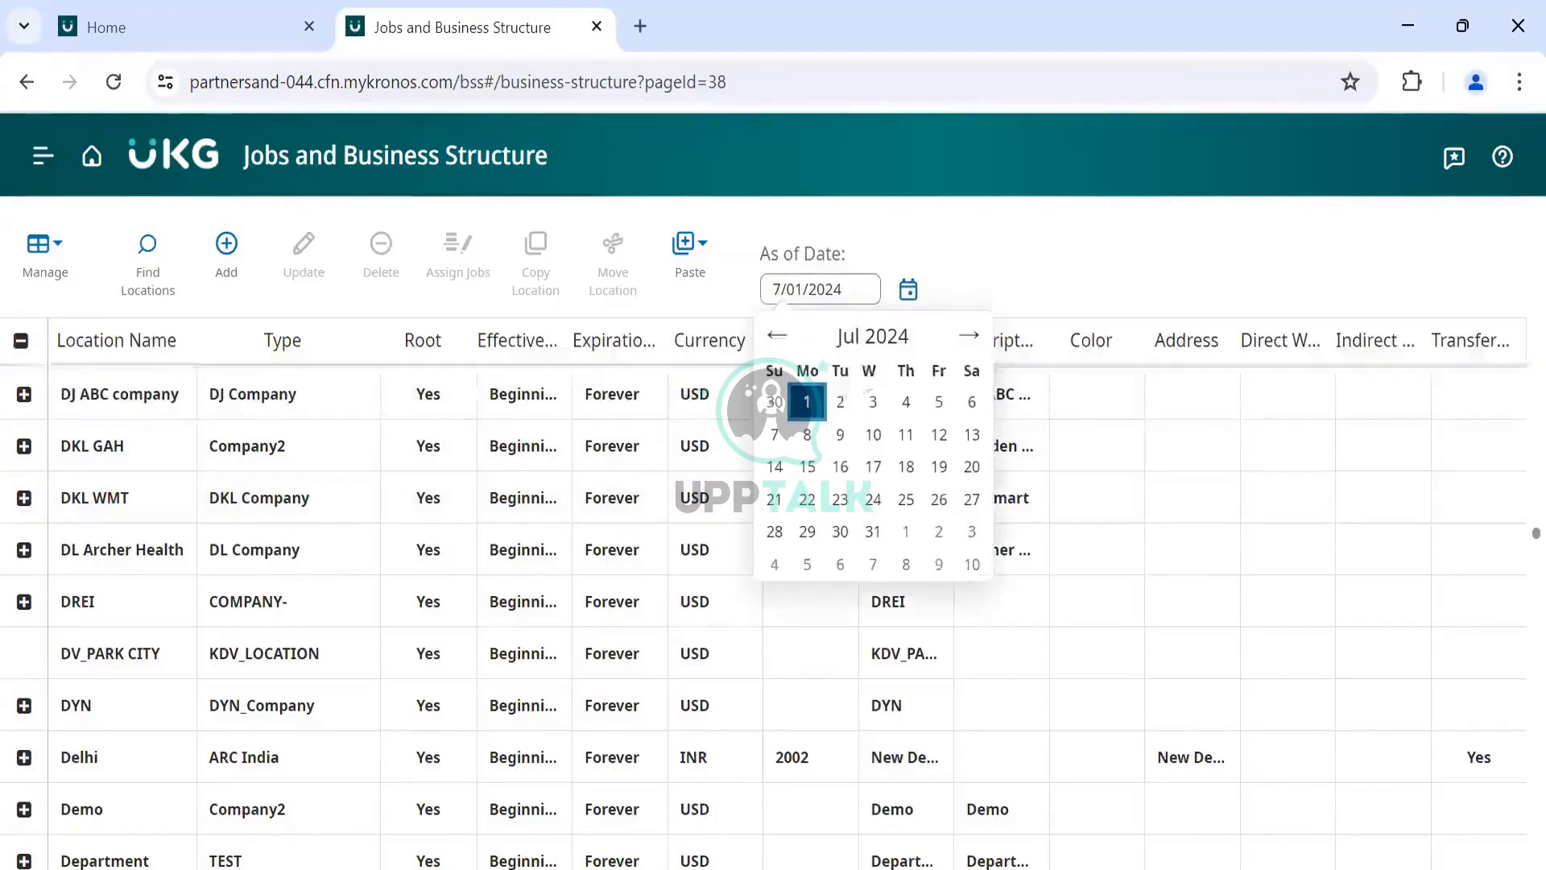
click(777, 335)
click(873, 499)
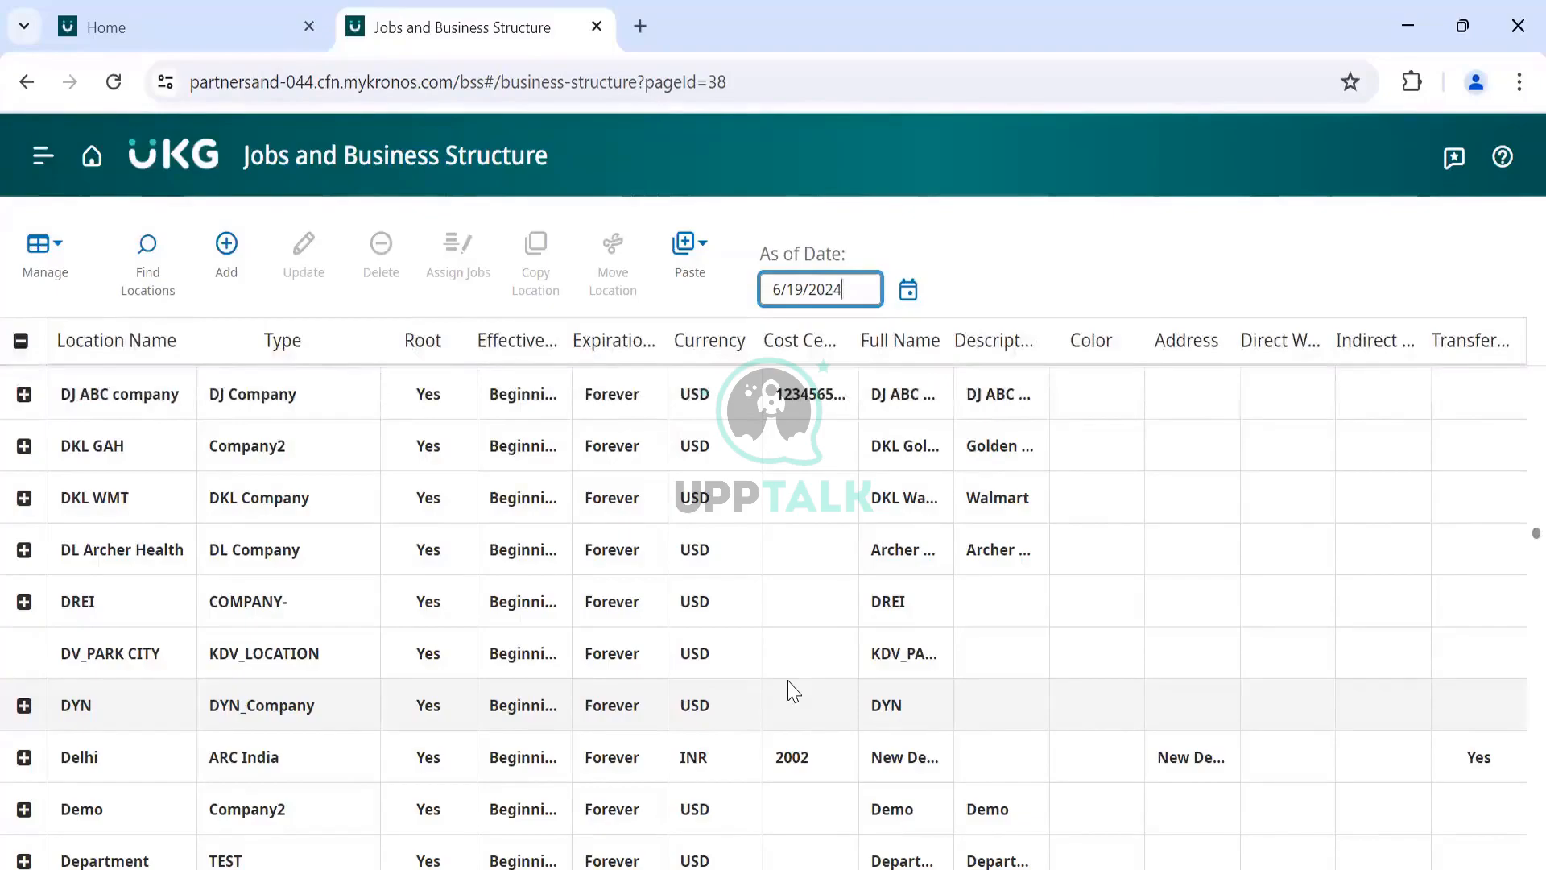
scroll(793, 690, down, 1)
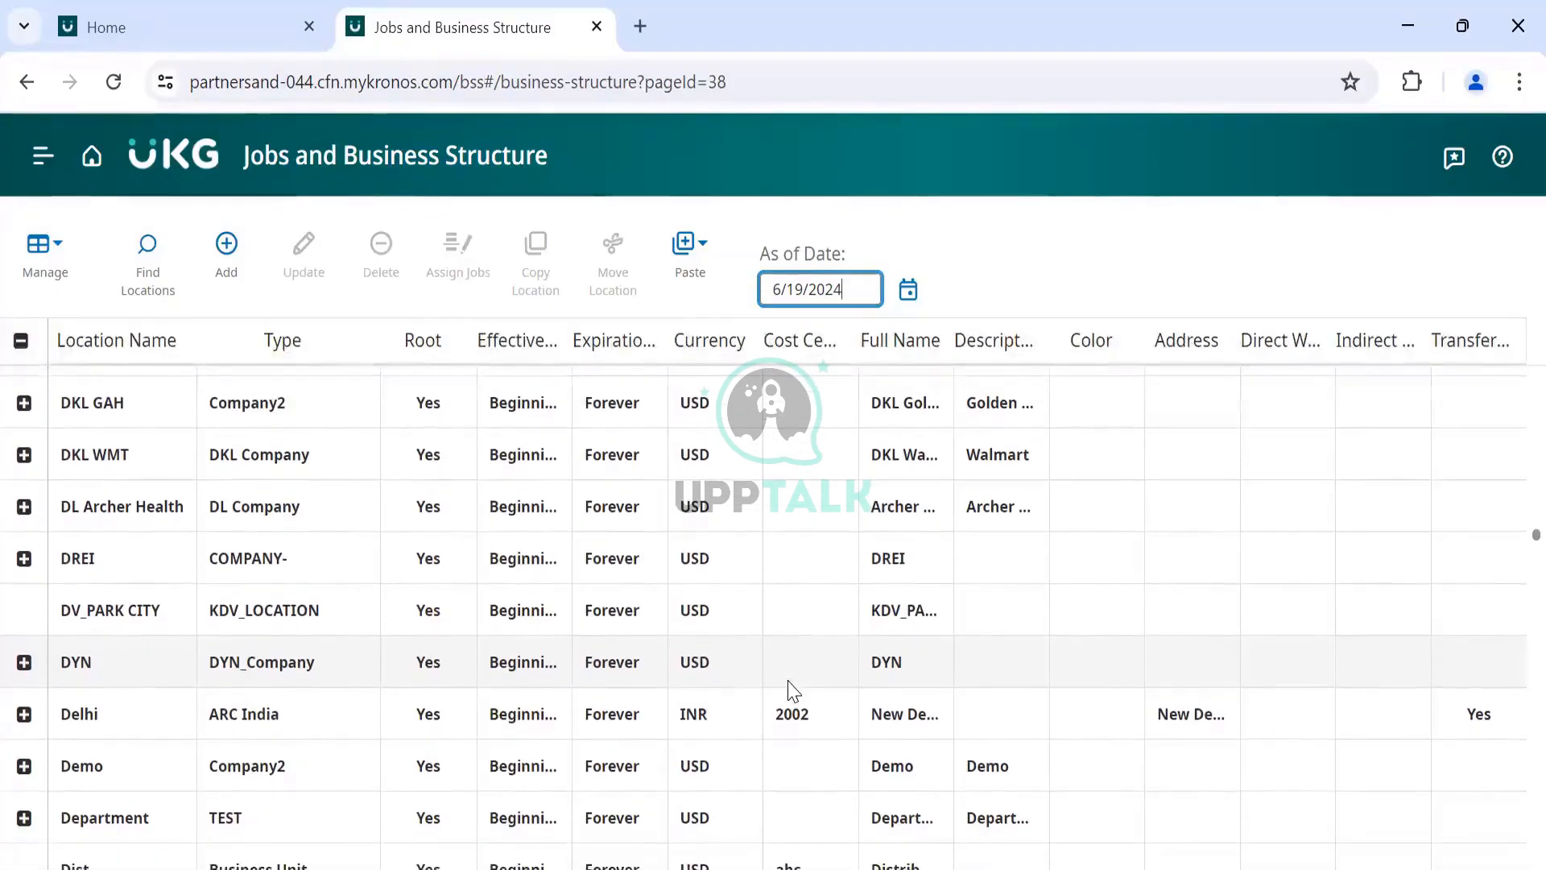
scroll(793, 691, up, 1)
scroll(793, 691, down, 1)
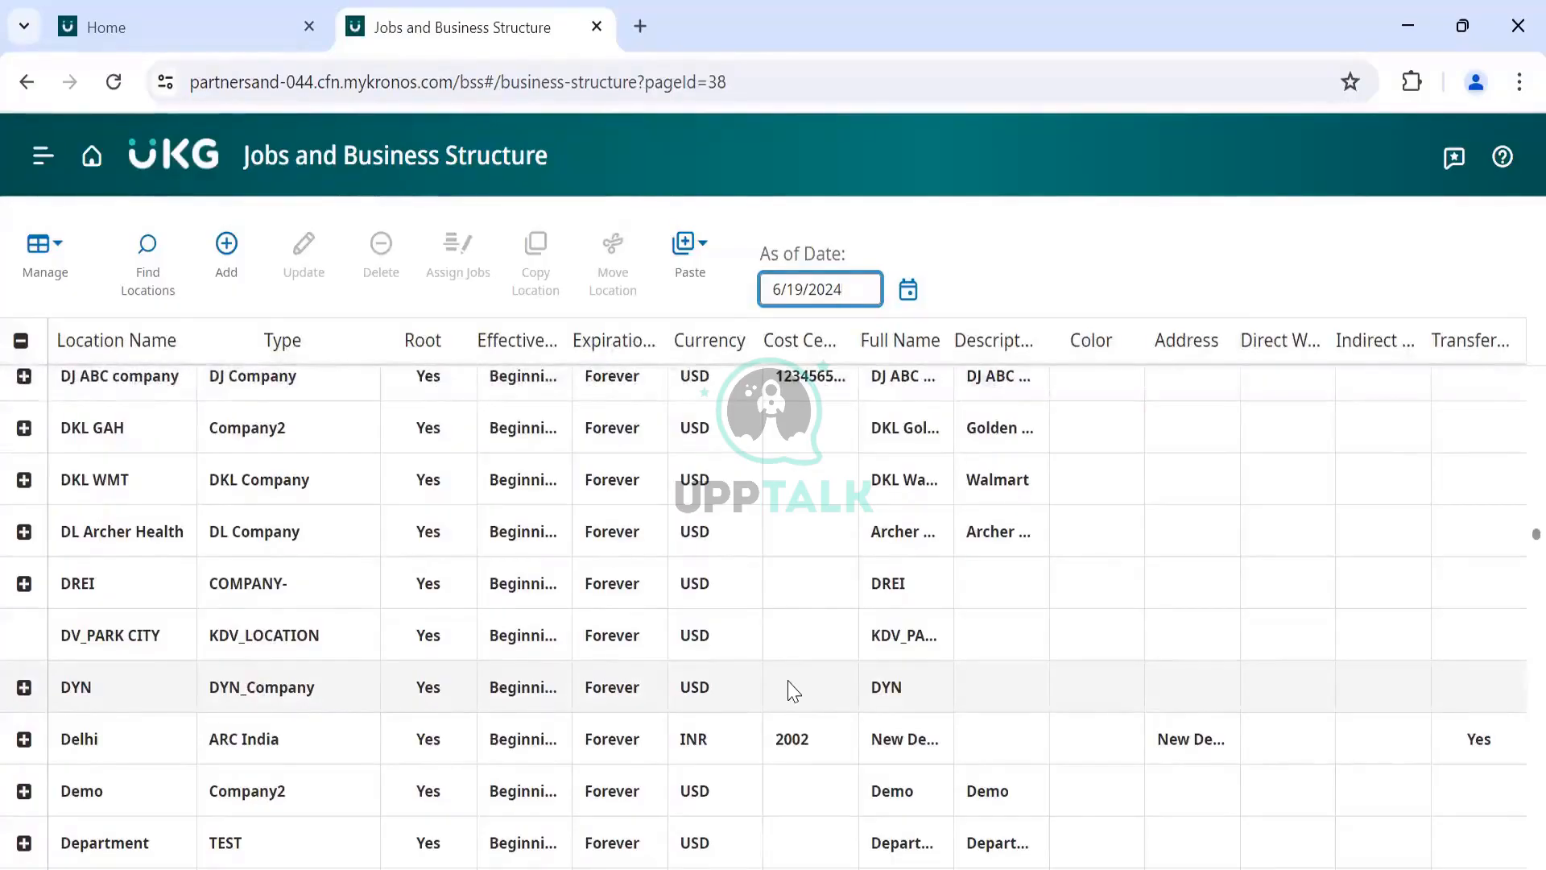
scroll(793, 691, up, 2)
scroll(793, 691, up, 5)
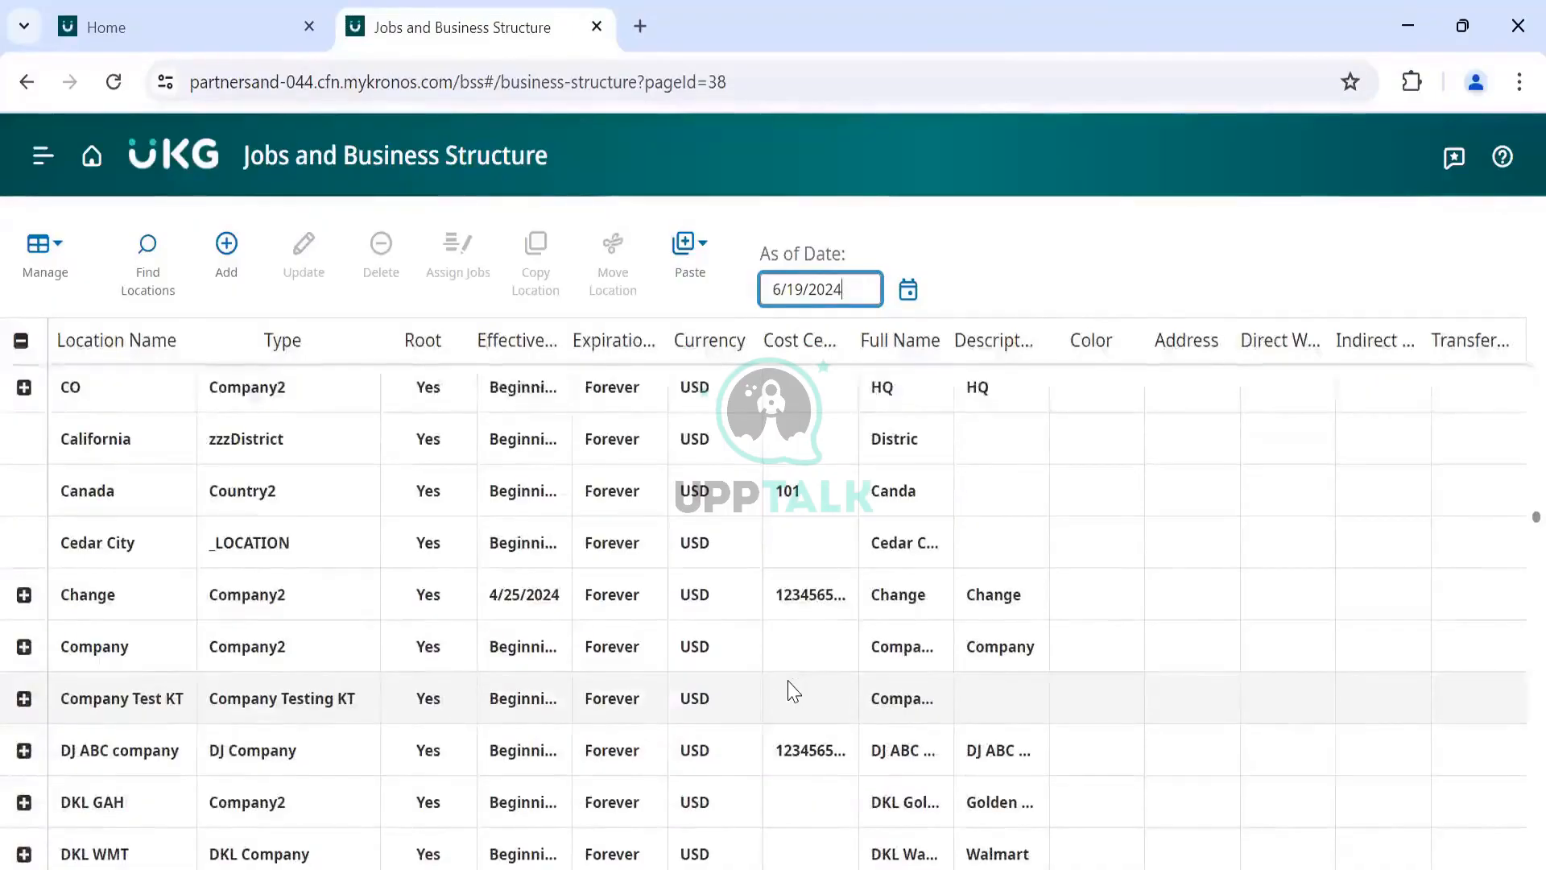
scroll(793, 690, up, 1)
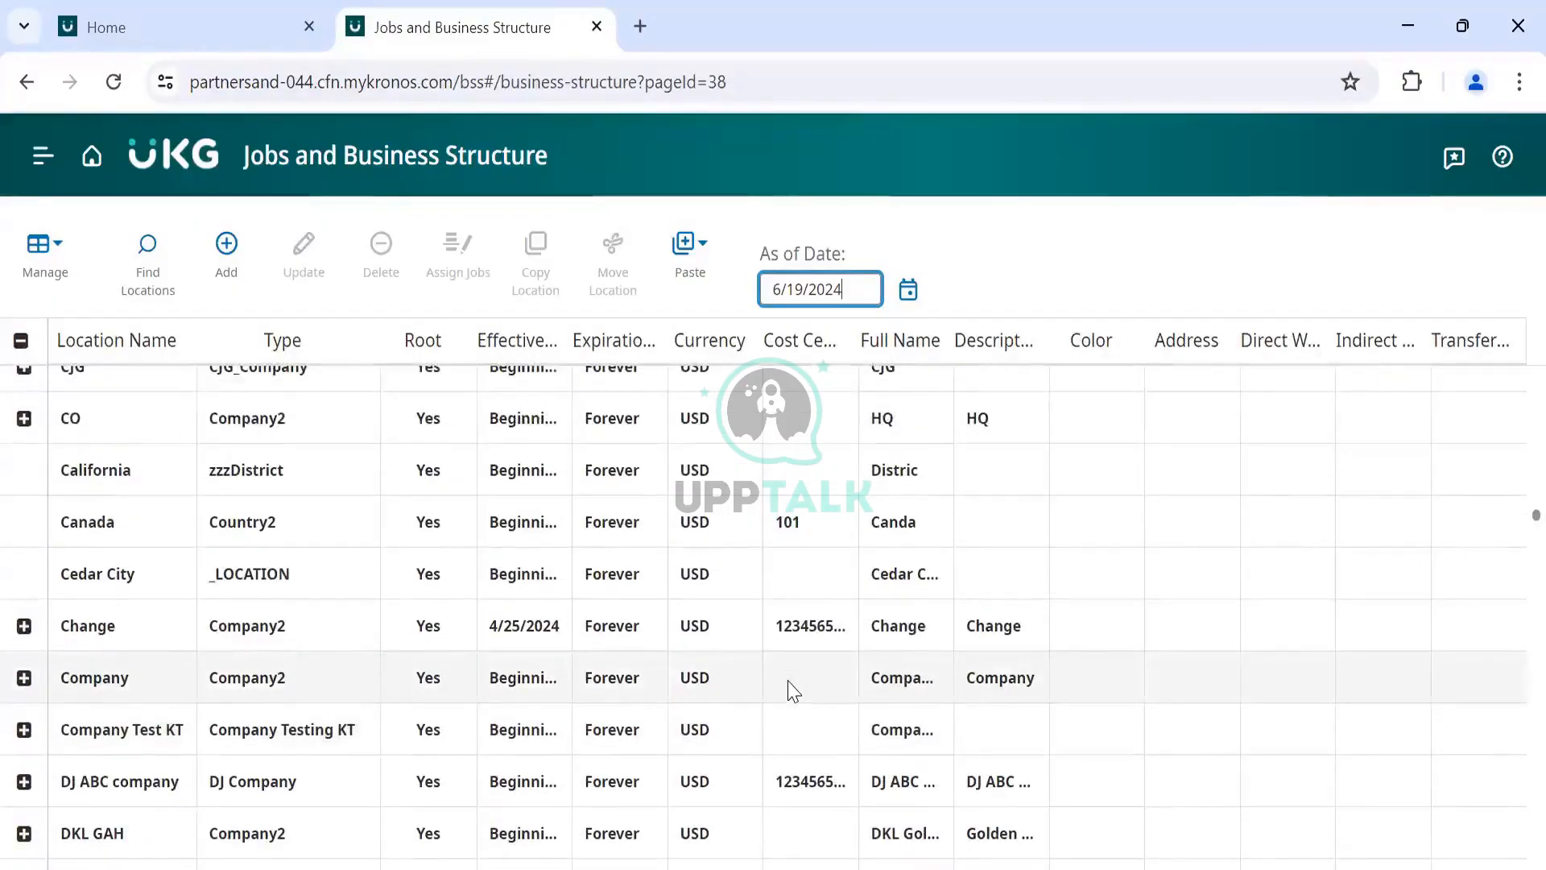
click(36, 241)
click(40, 246)
click(49, 254)
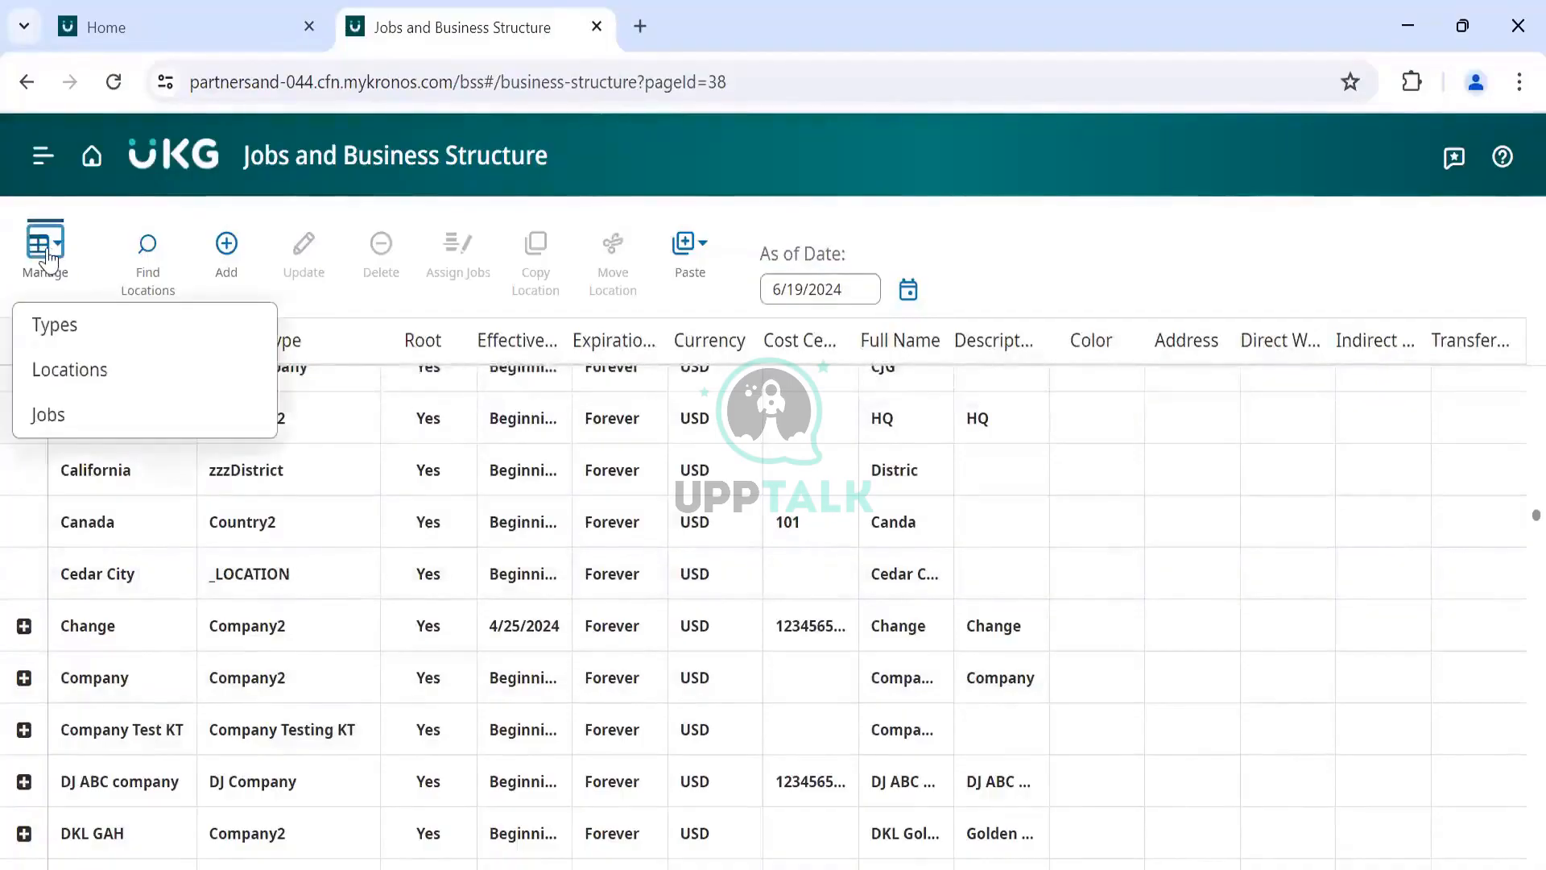
click(106, 239)
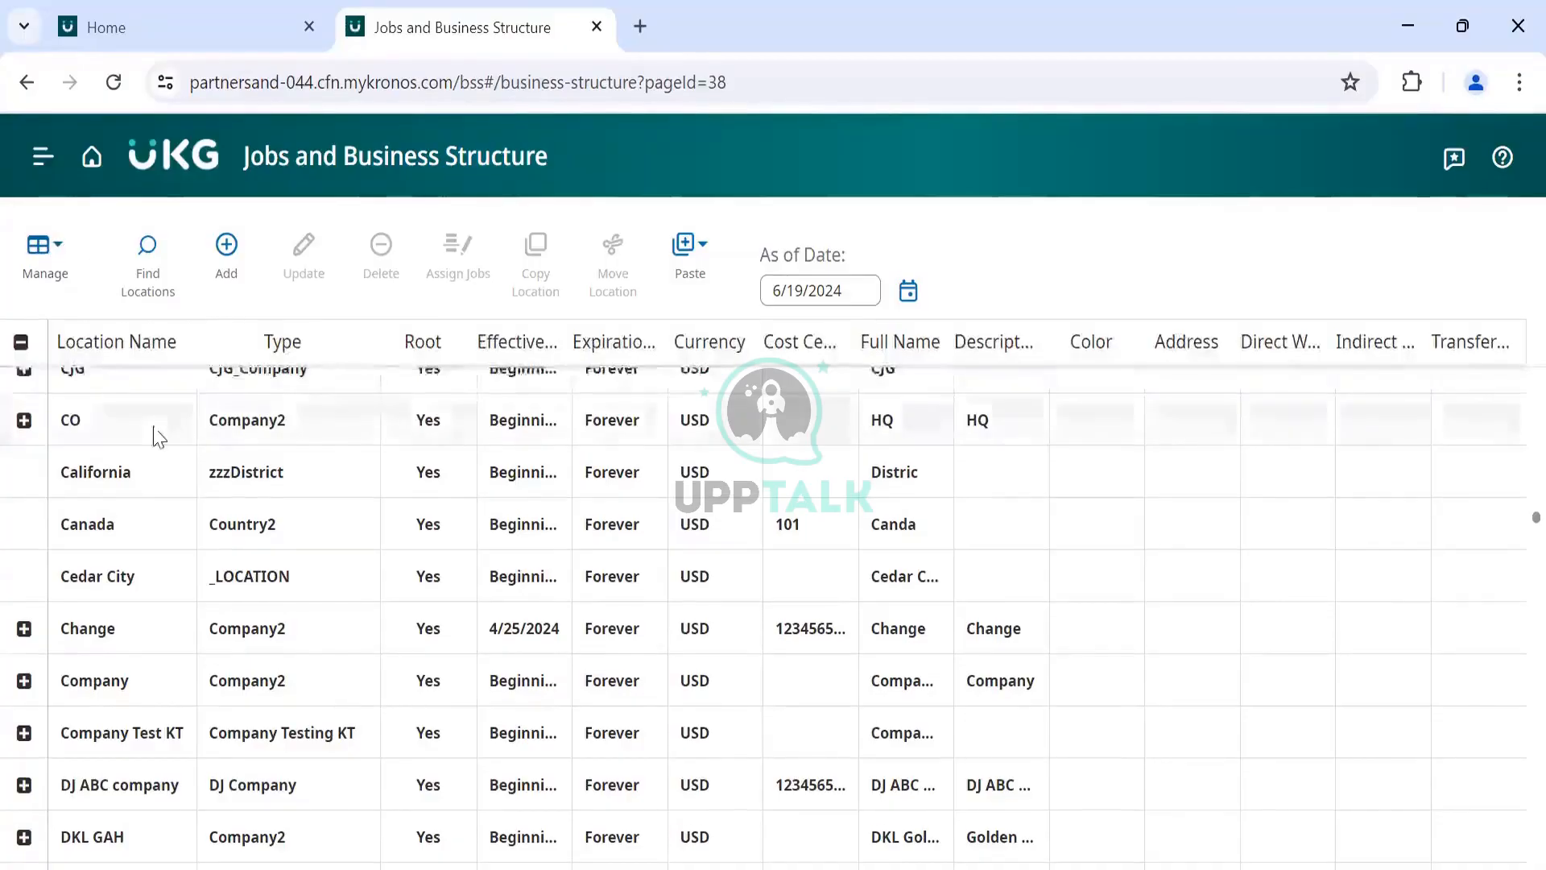
Step: Return to Application Setup, open Organizational Sets under Business Structure Setup, and start a new organizational set
scroll(153, 433, up, 10)
scroll(157, 437, up, 10)
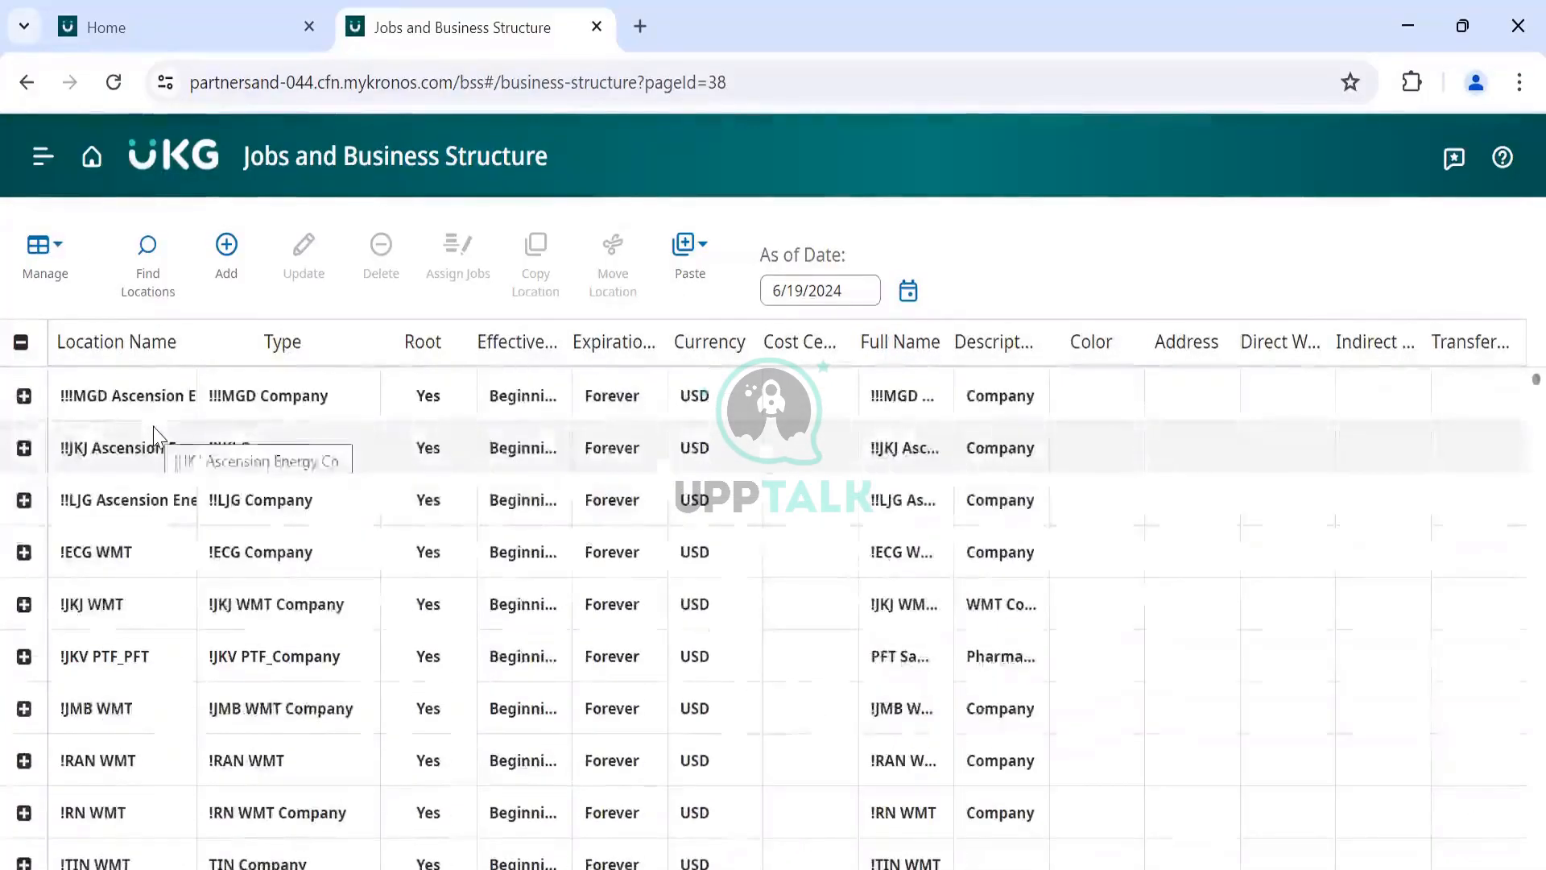
click(94, 168)
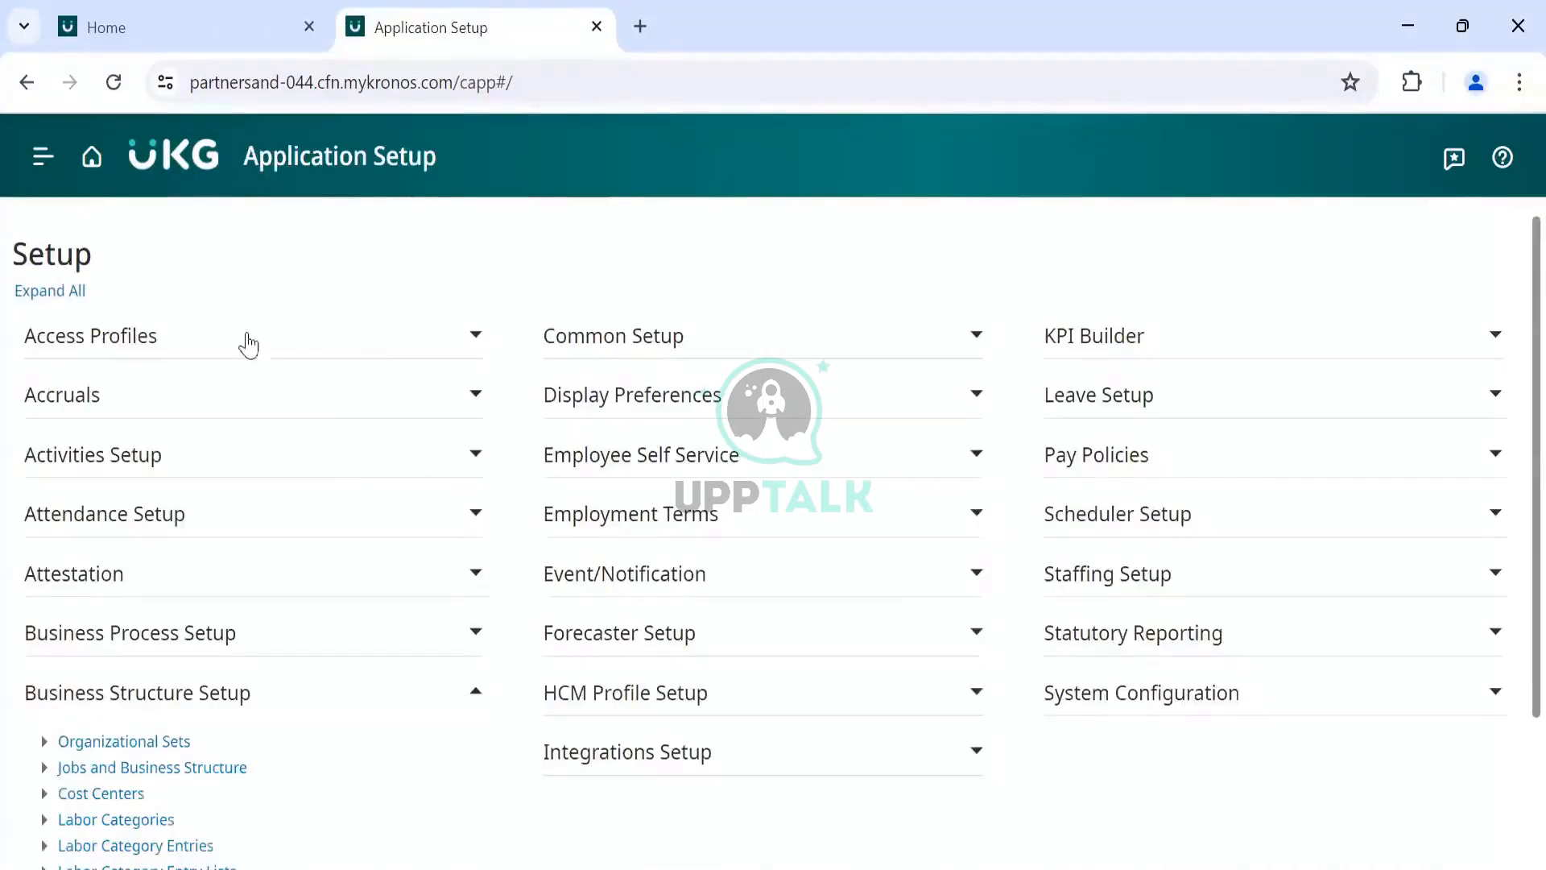
scroll(520, 668, down, 2)
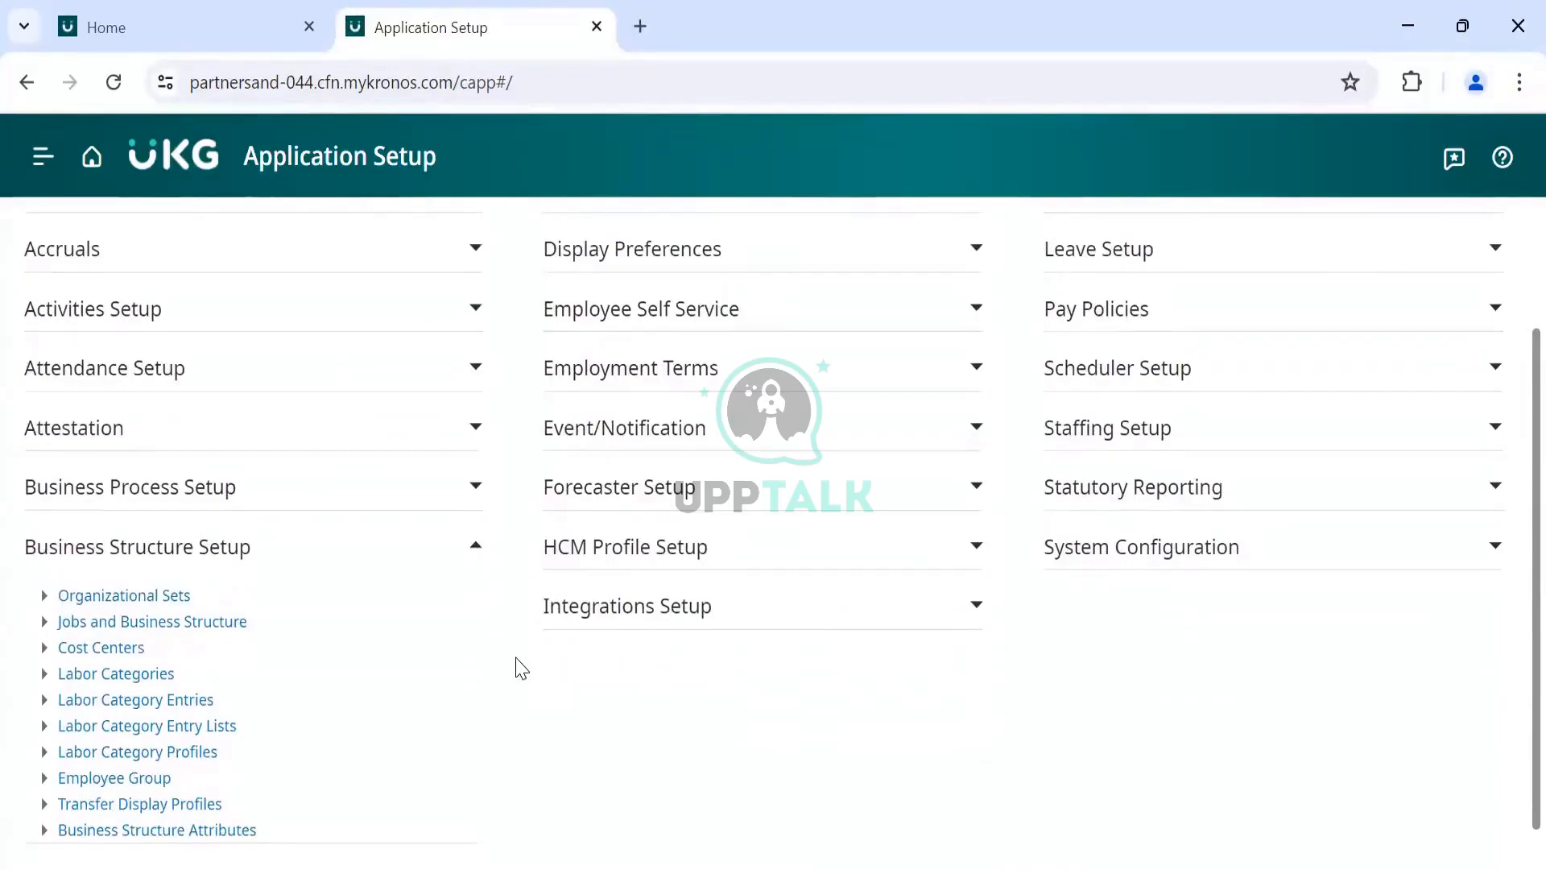
click(155, 600)
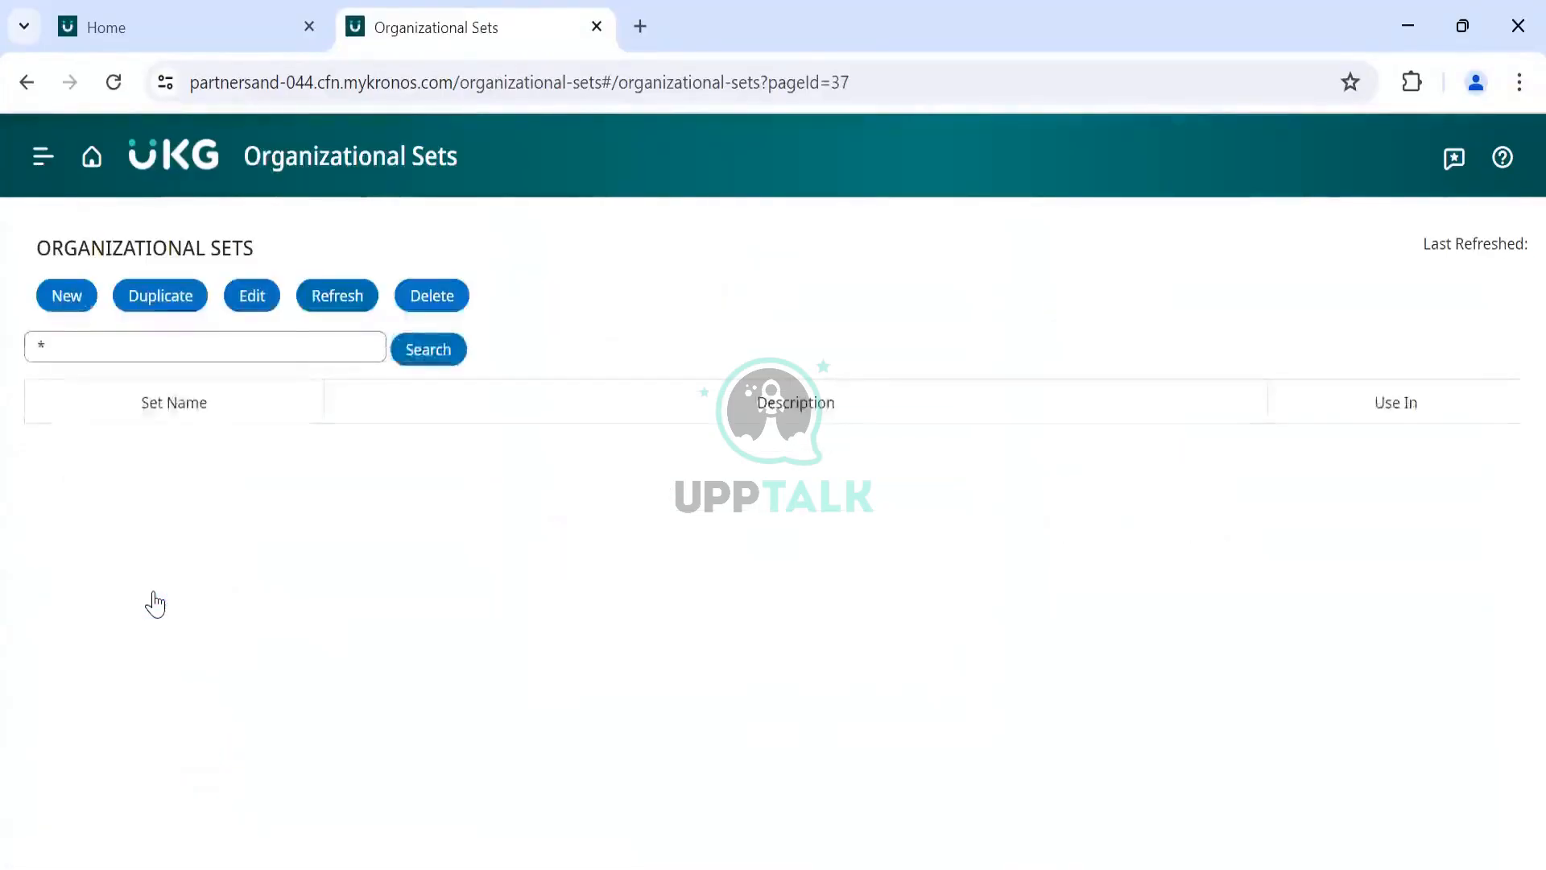
click(67, 341)
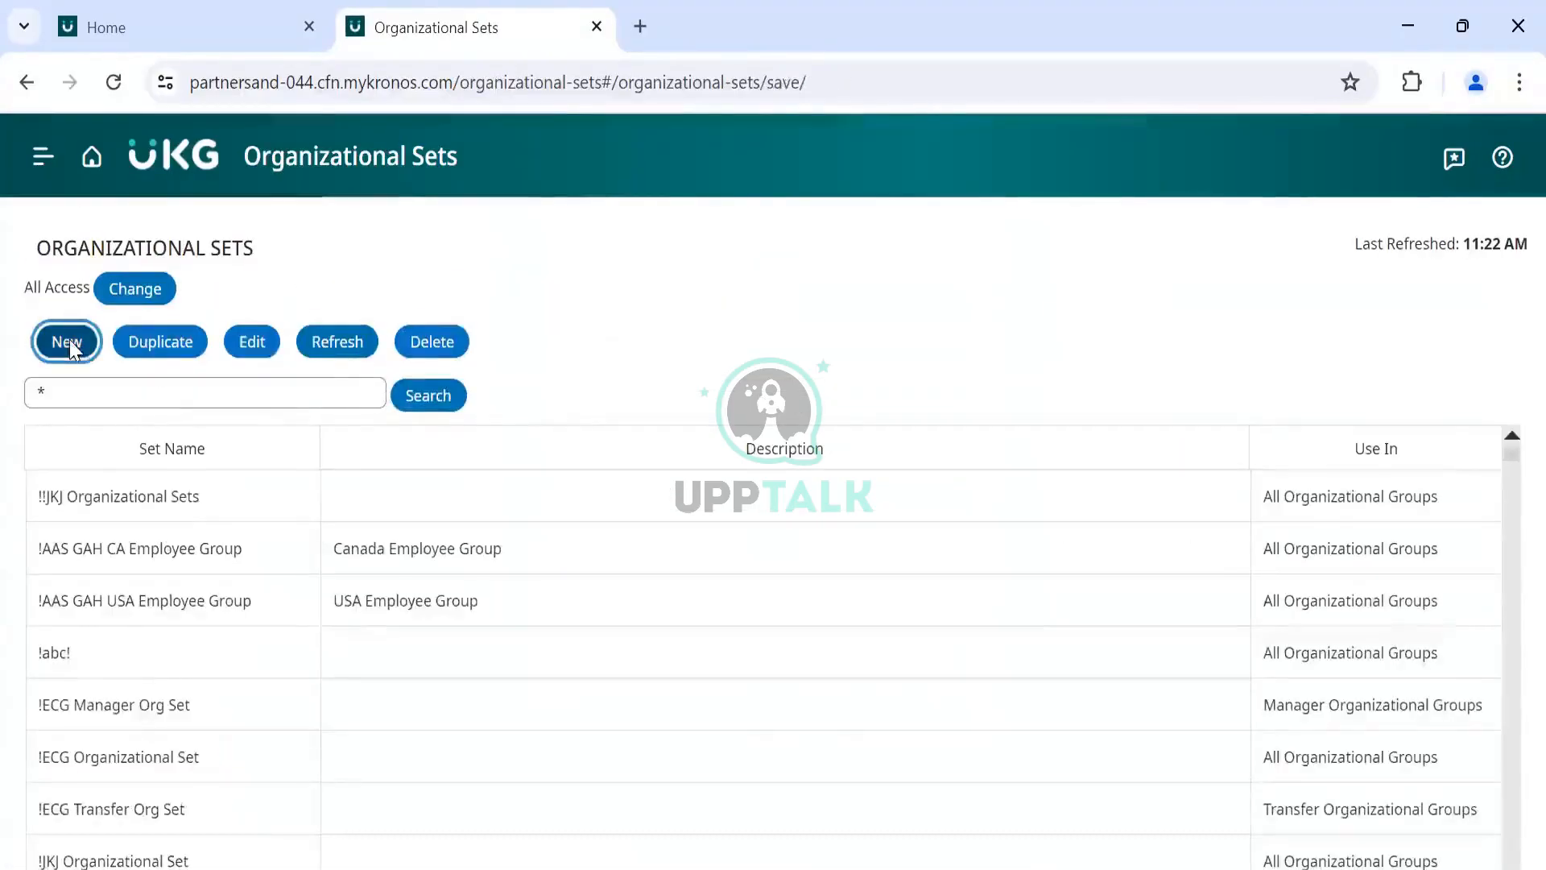
Step: Review the Use In options available for the new organizational set
scroll(654, 453, down, 5)
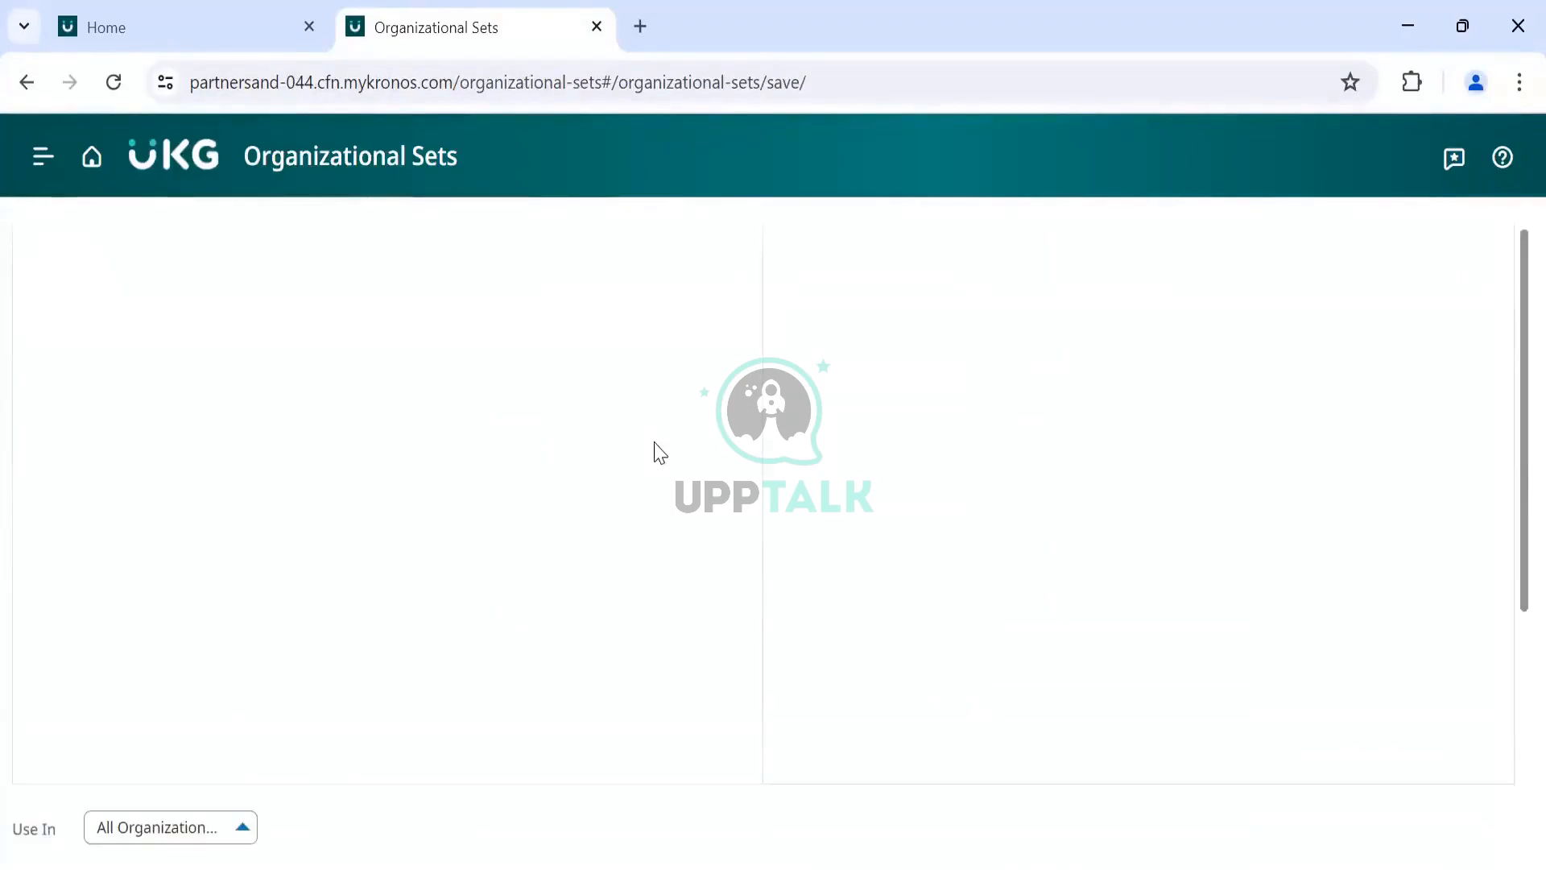
click(215, 846)
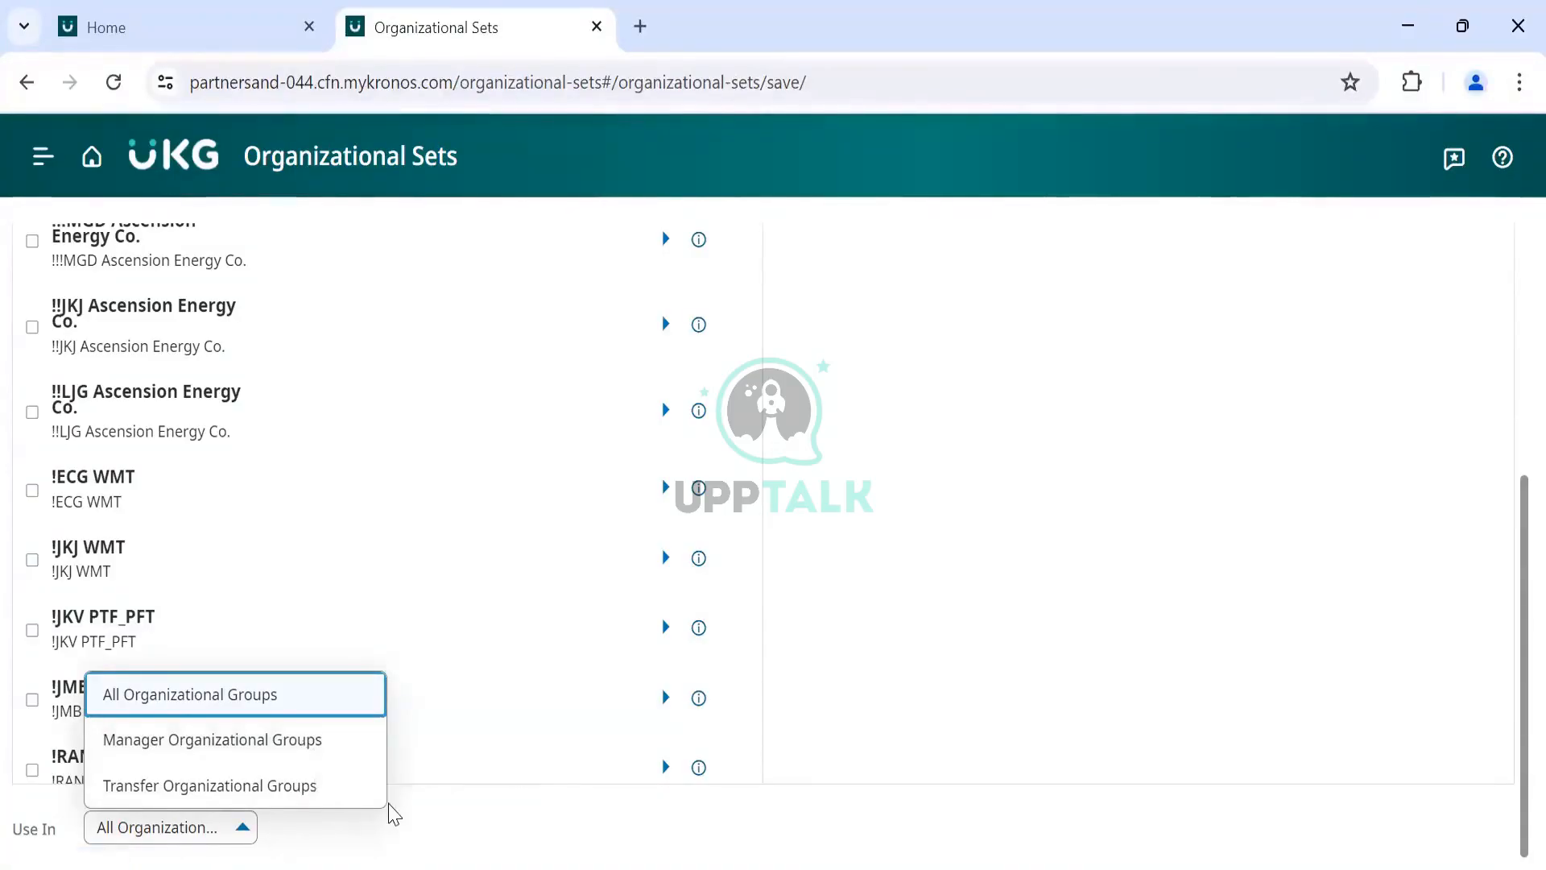
click(433, 827)
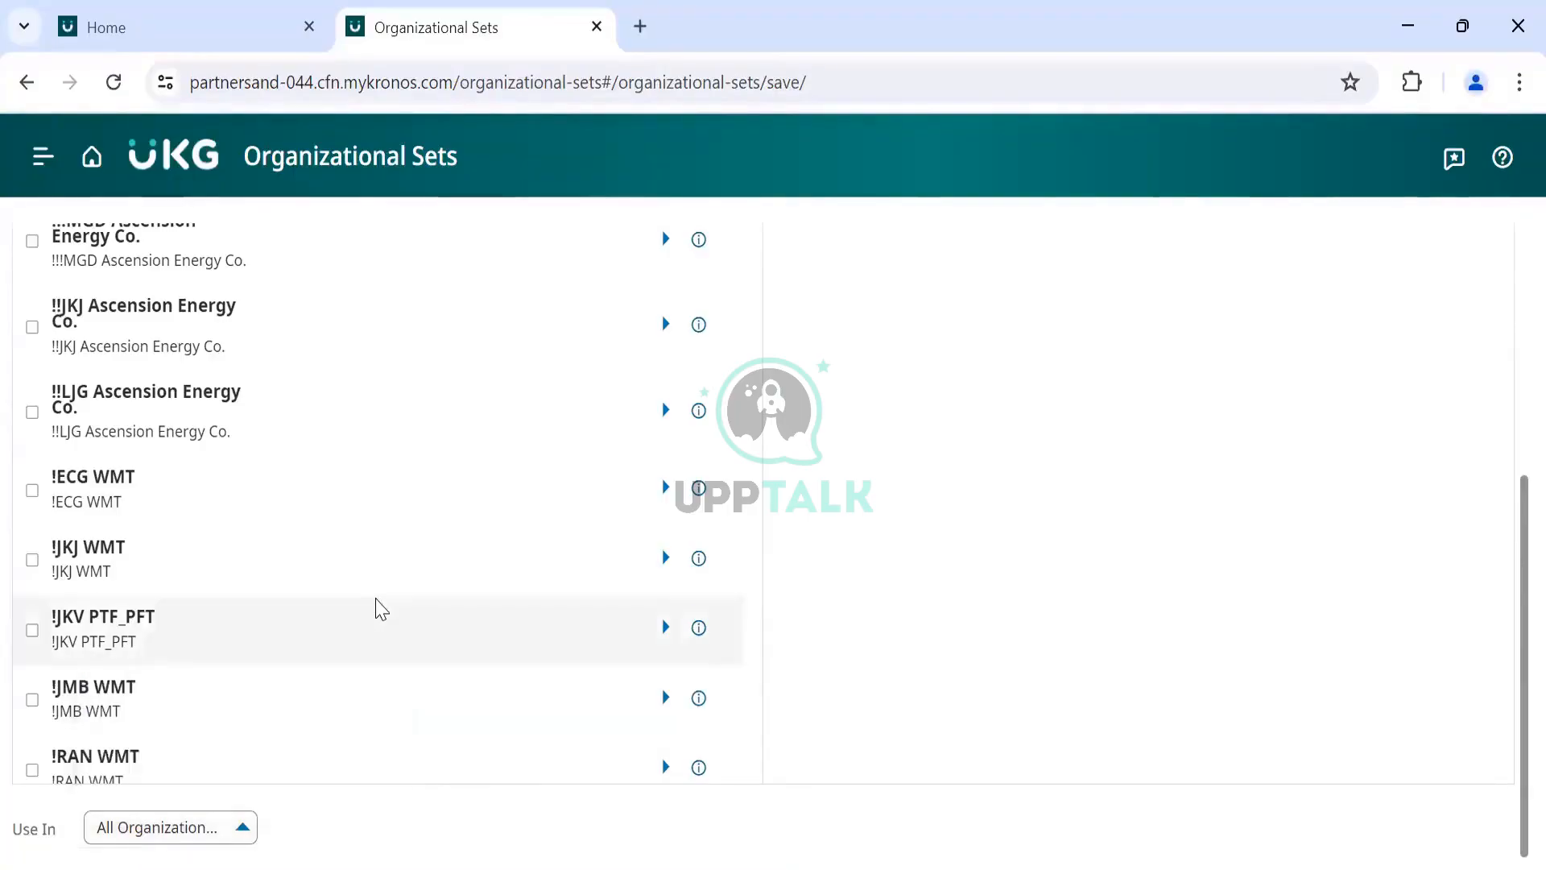
Step: Find DJ ABC company in the location list, show its child locations, and select DJ Australia for the set
scroll(376, 607, down, 3)
scroll(381, 609, down, 15)
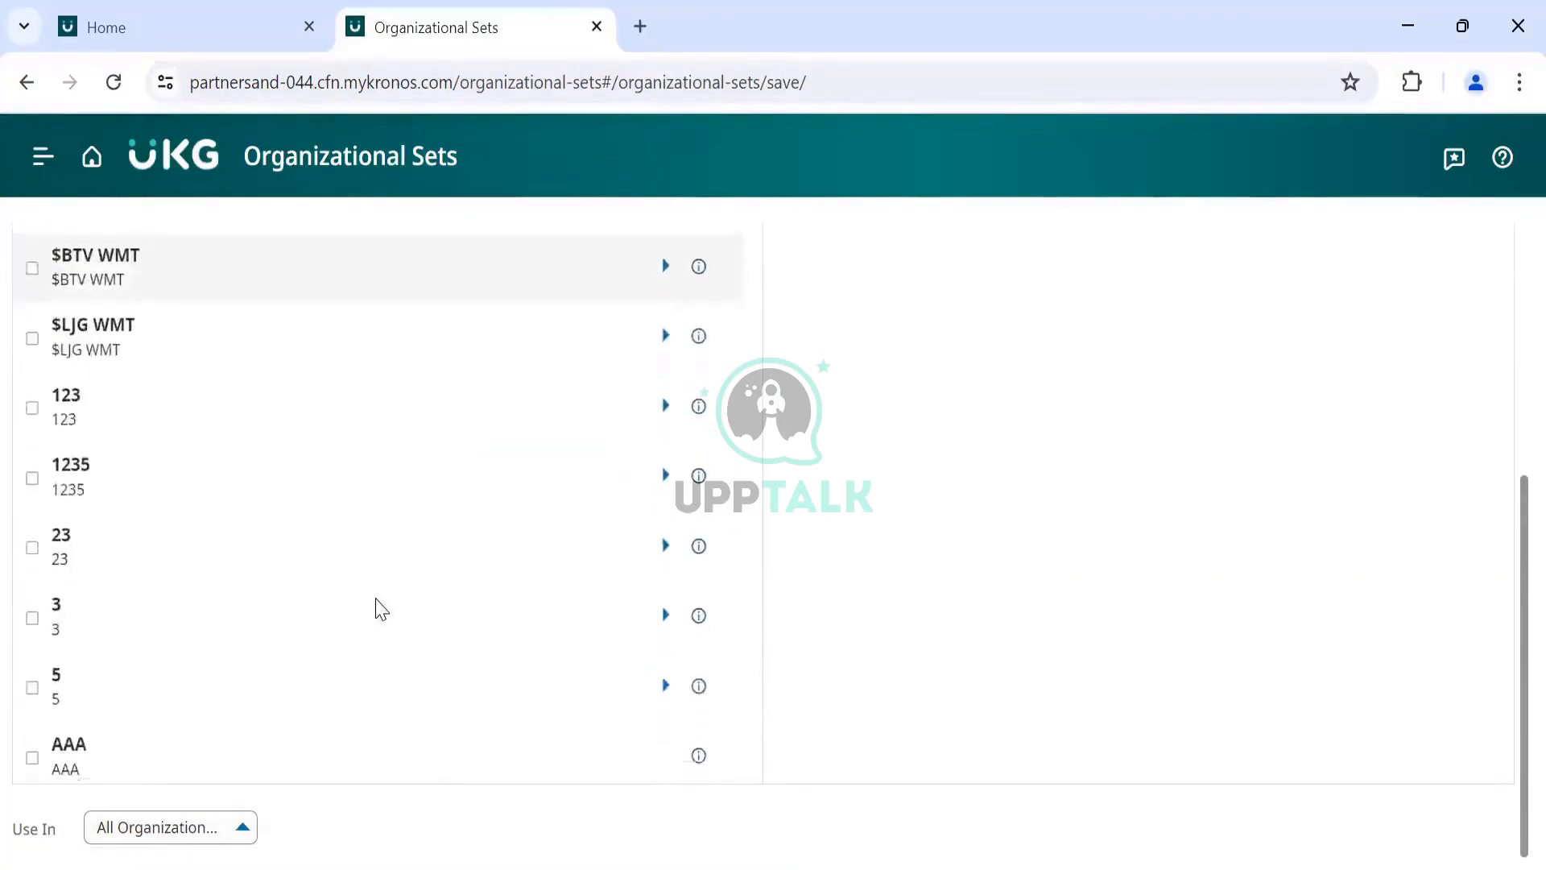
scroll(382, 609, down, 20)
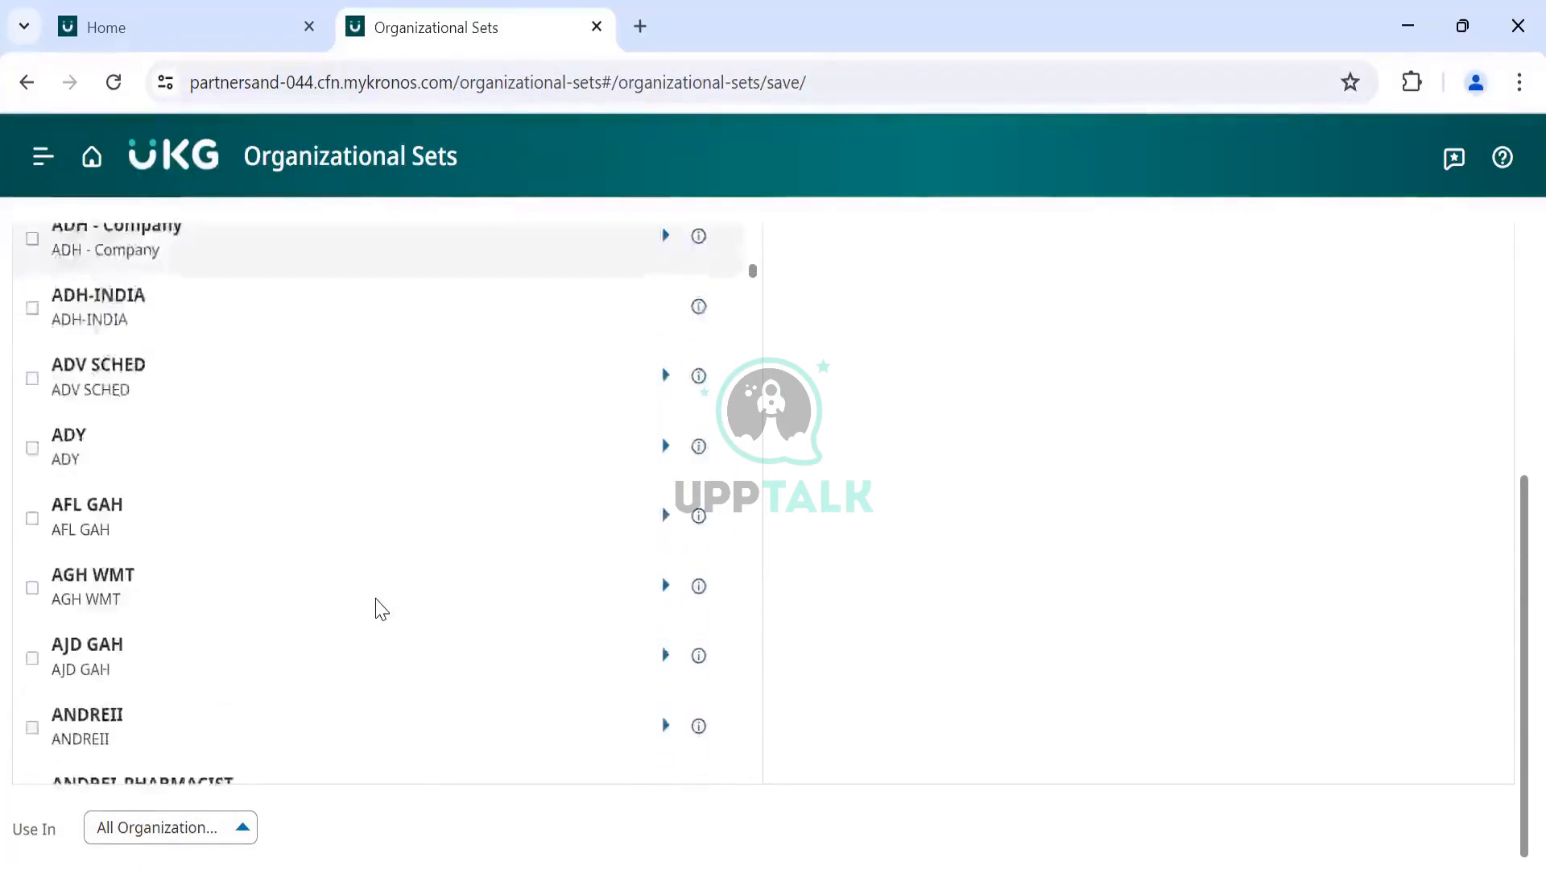
scroll(382, 608, down, 20)
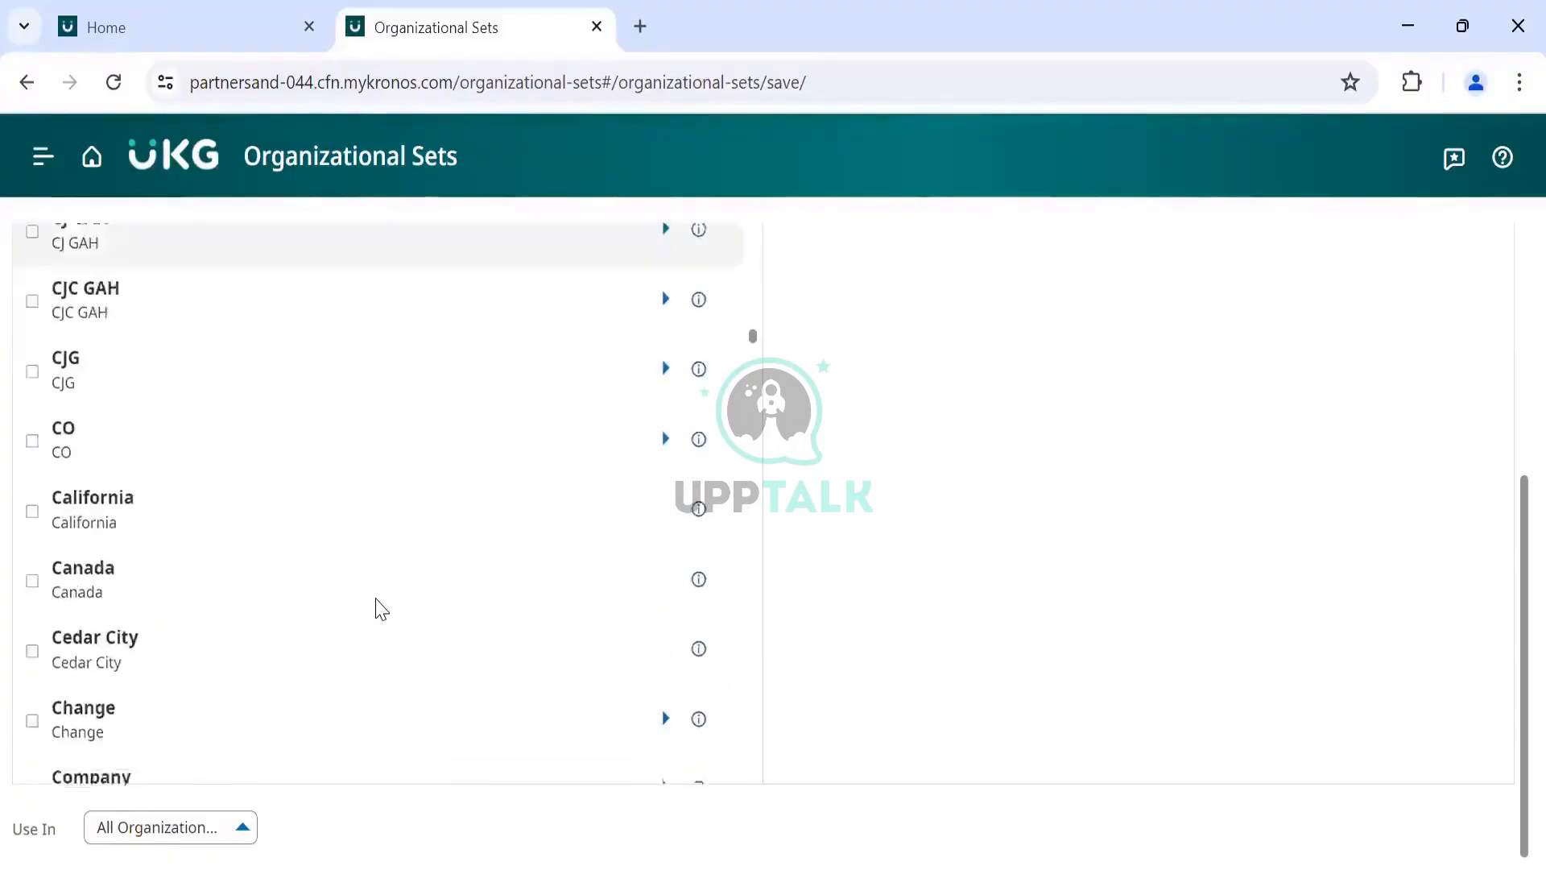
scroll(381, 609, up, 4)
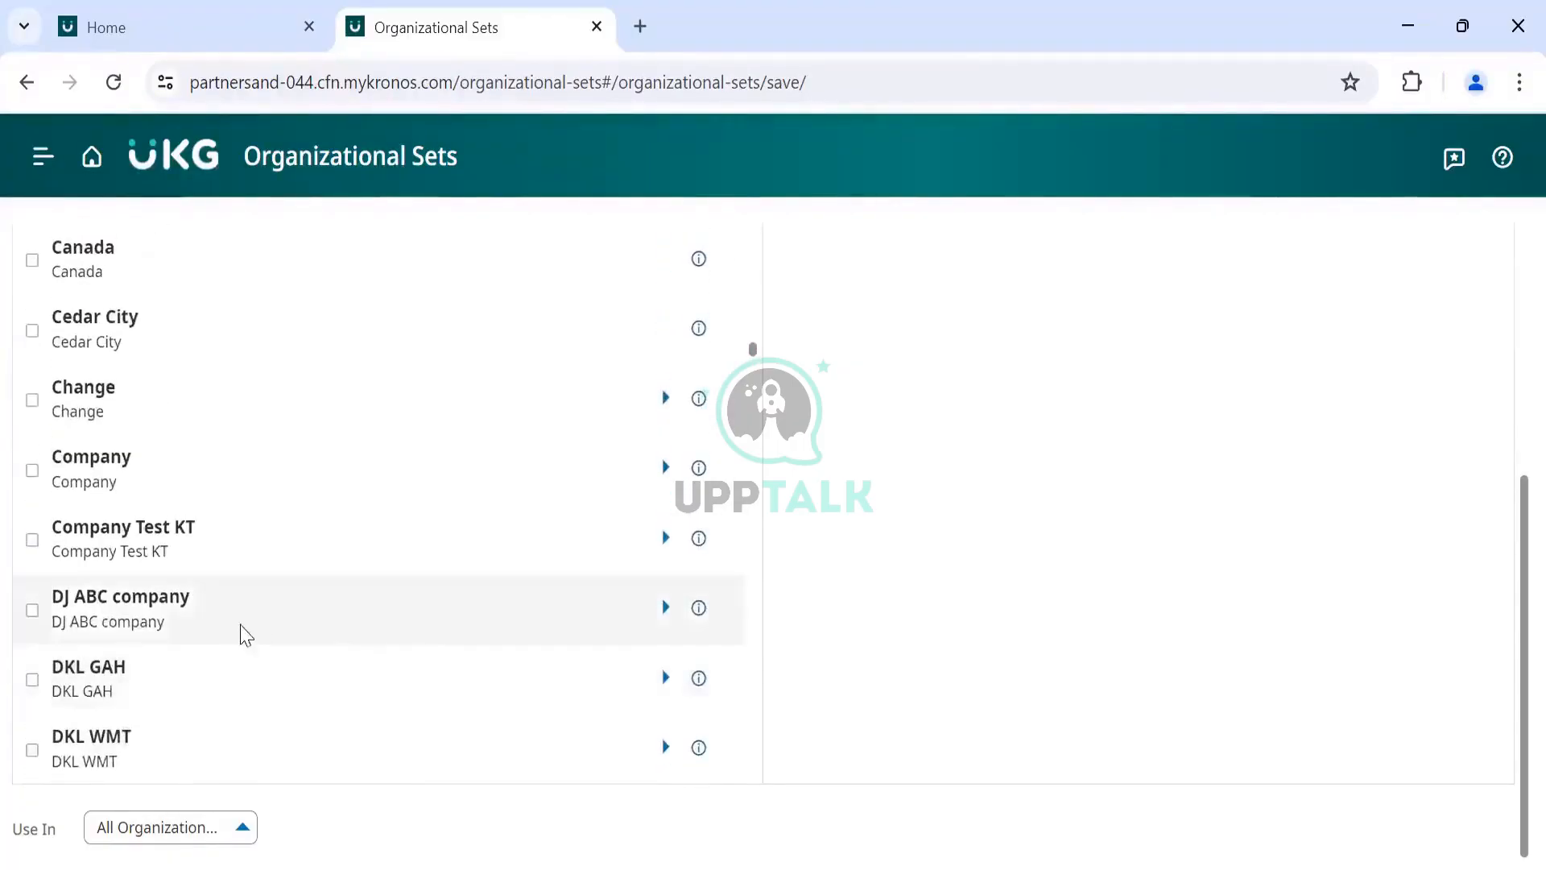
click(665, 607)
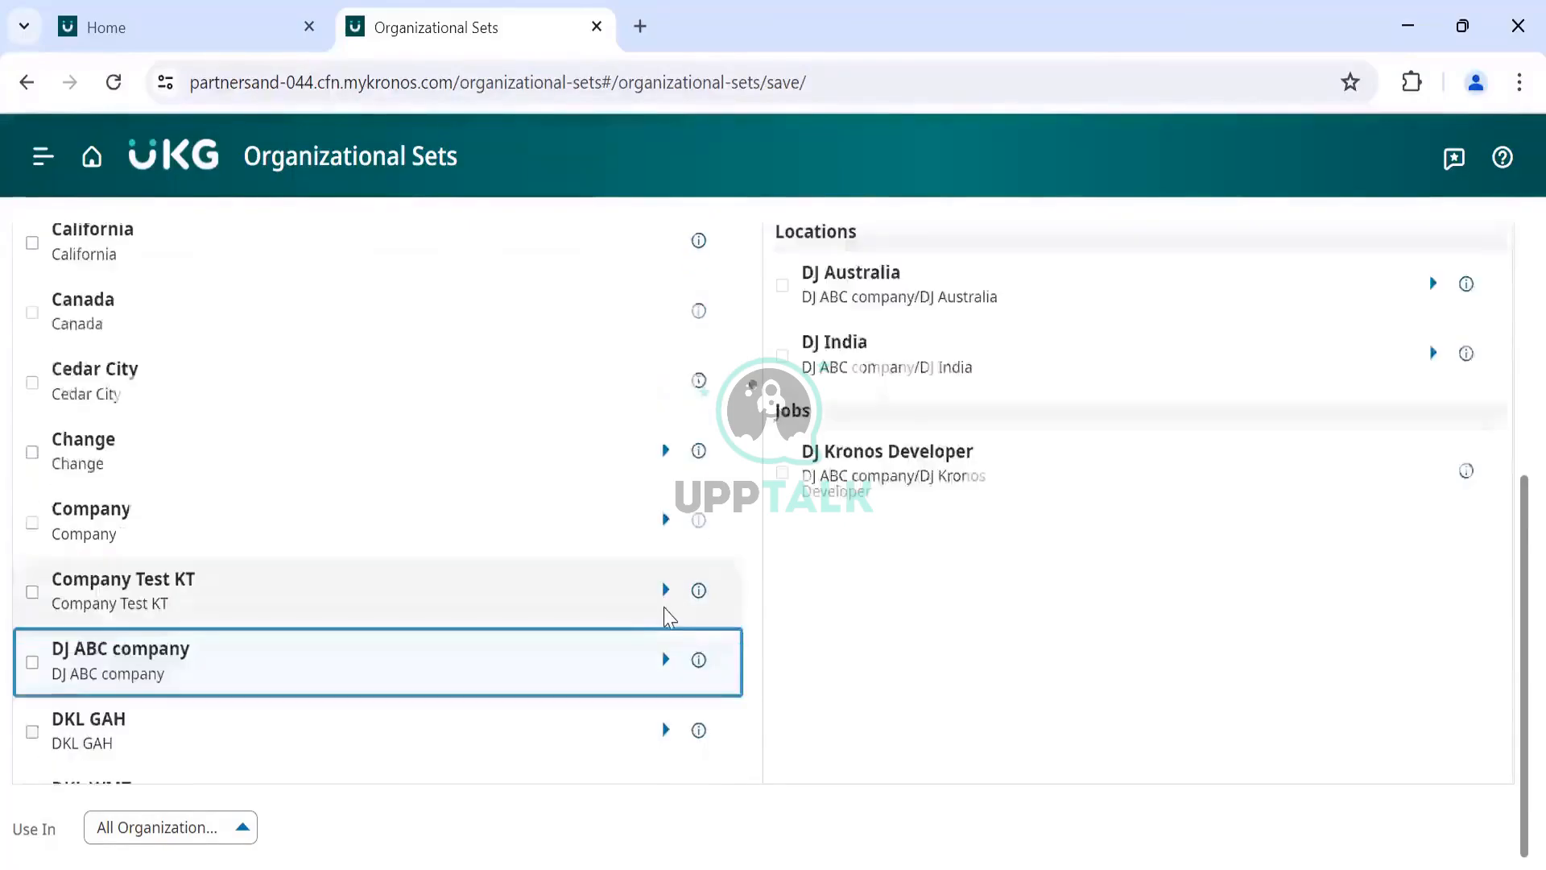
scroll(945, 663, down, 1)
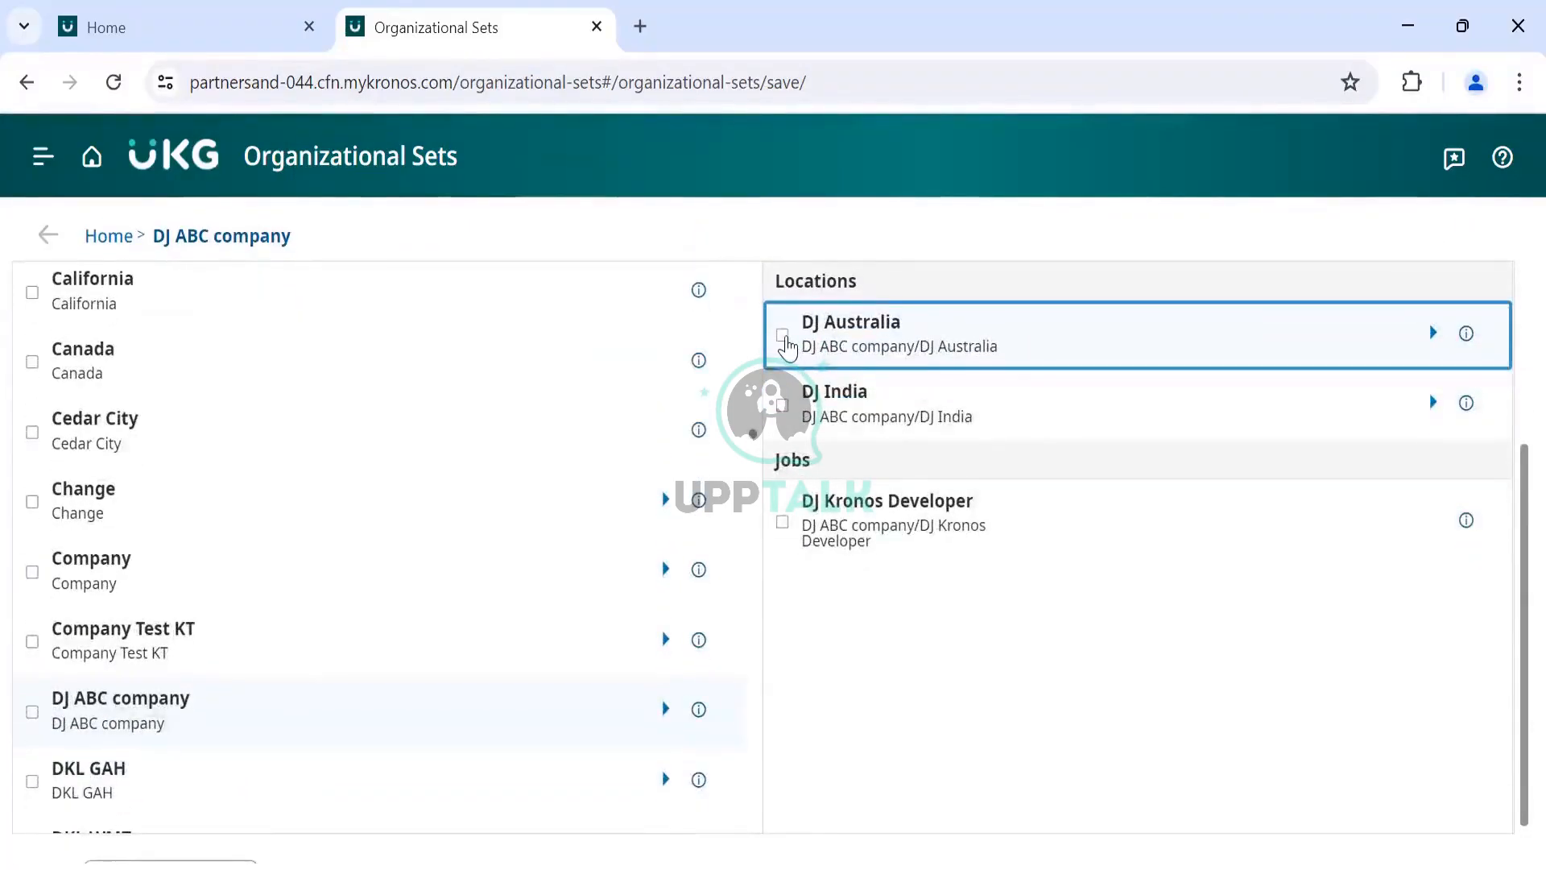
click(783, 336)
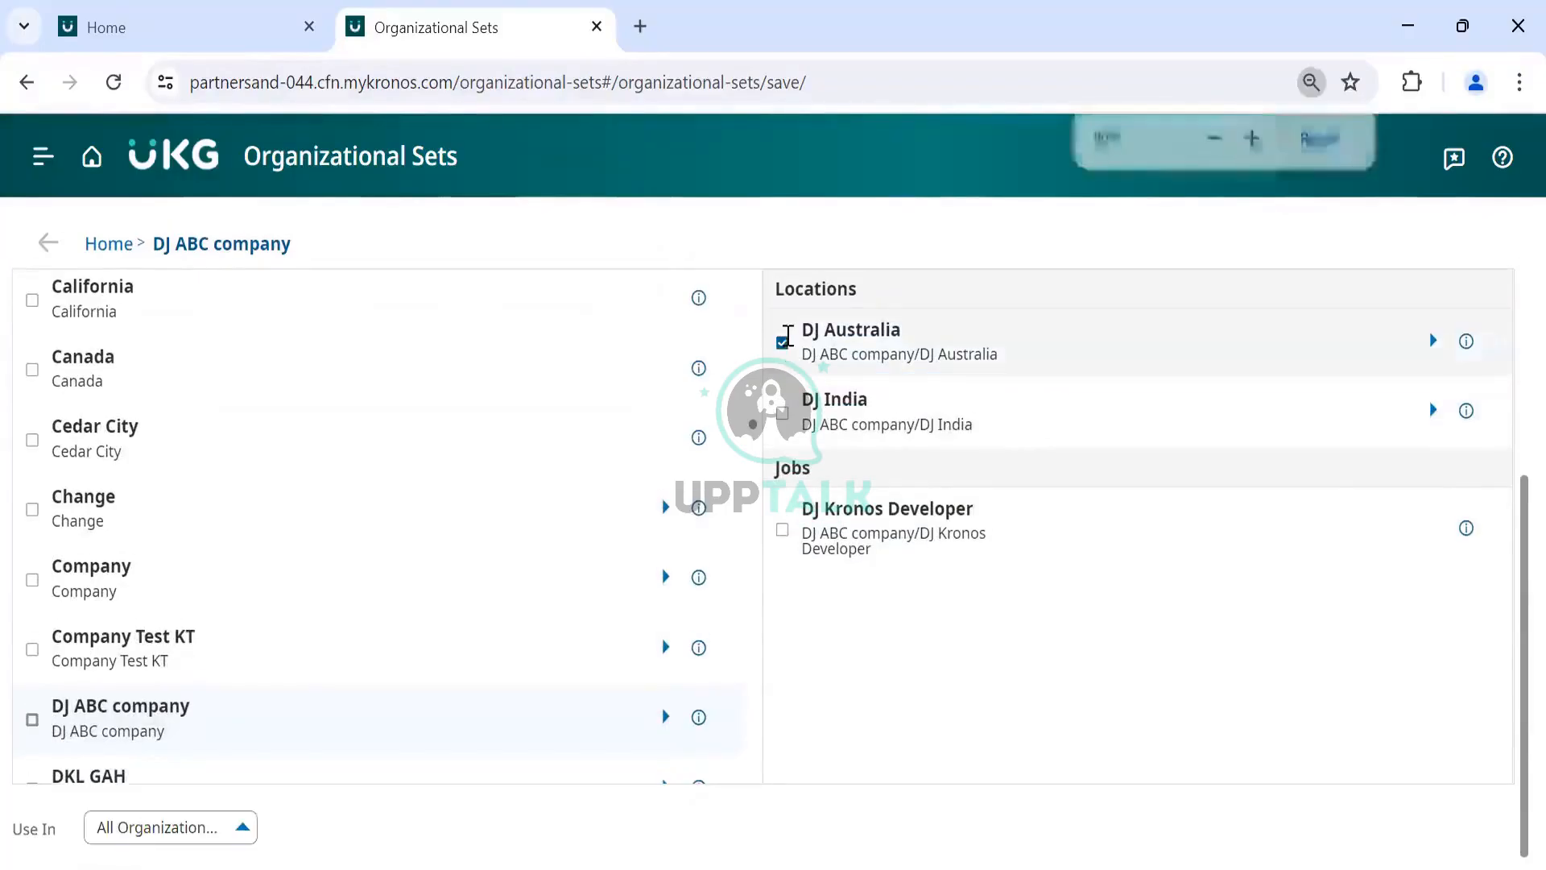
key(ctrl+minus)
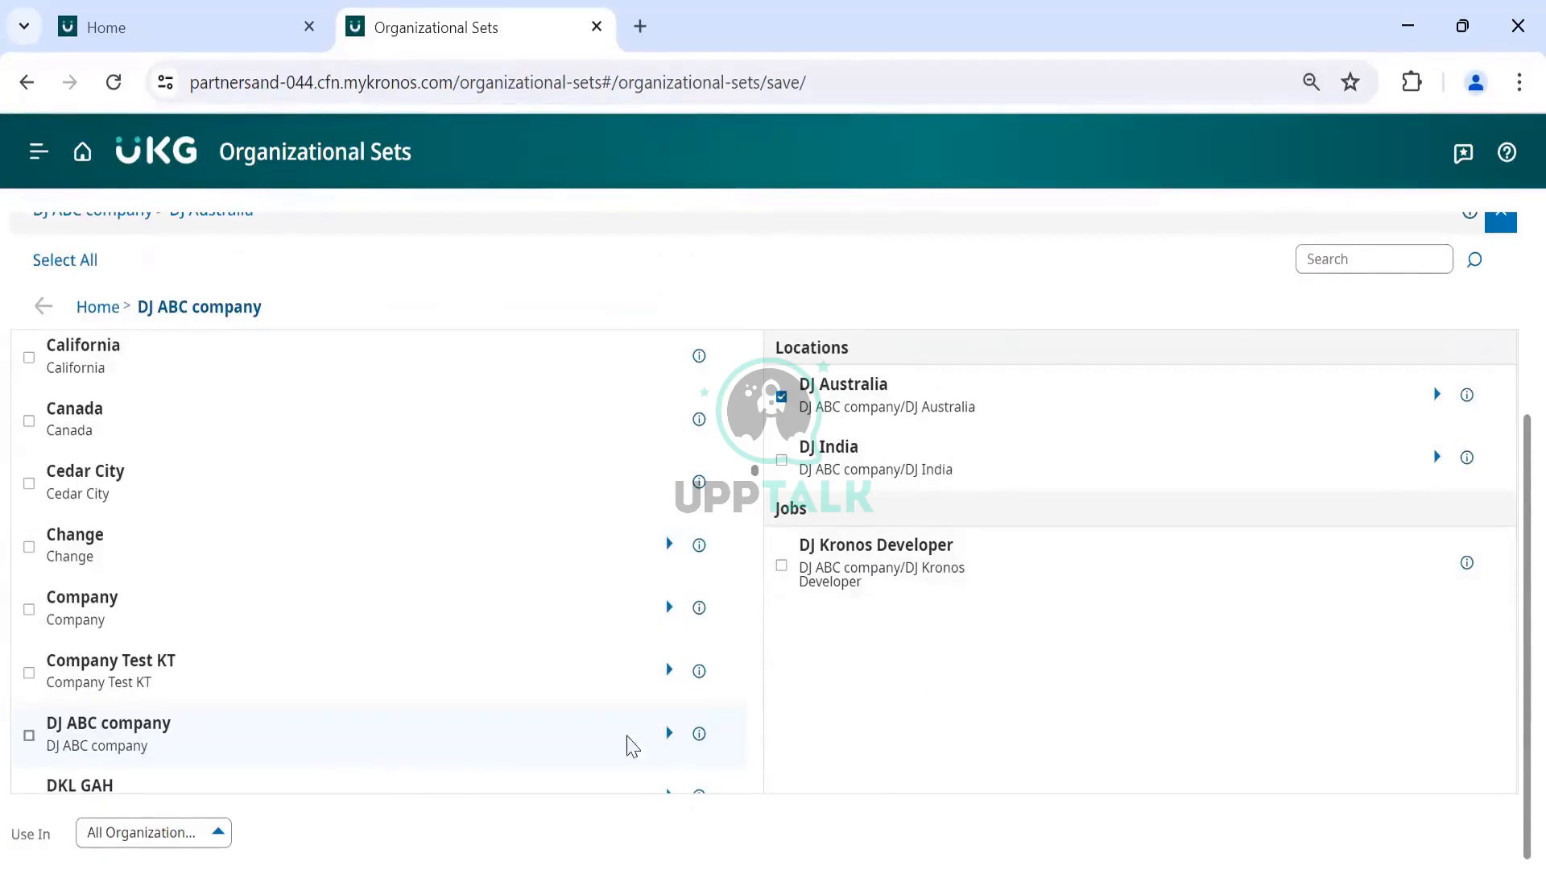
Step: Set Use In to Manager Organizational Groups and select both DJ Australia and DJ India under DJ ABC company
click(213, 842)
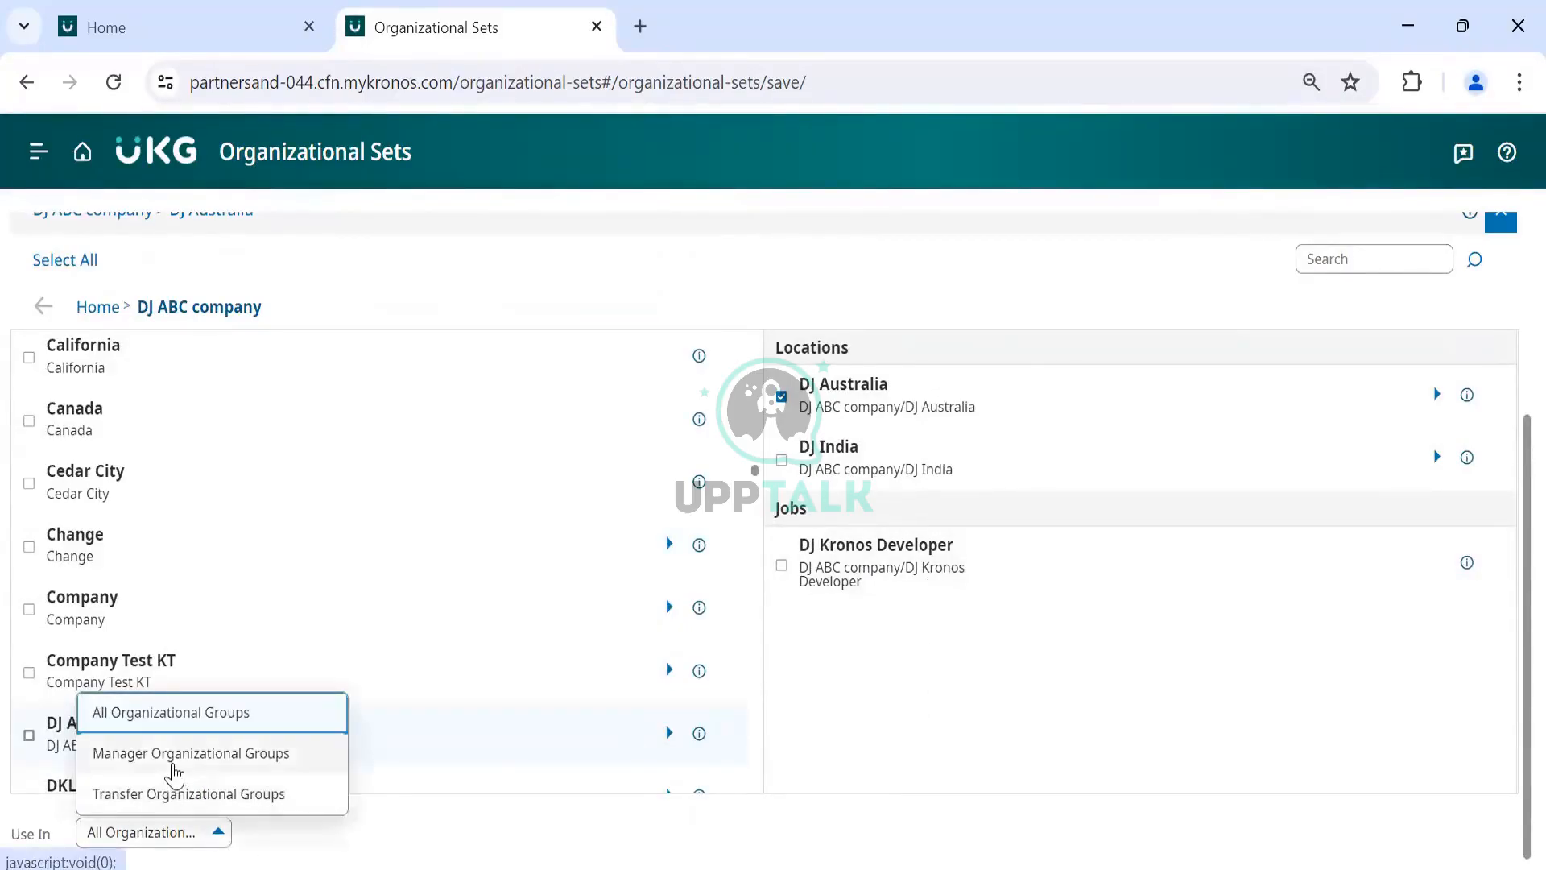
click(182, 769)
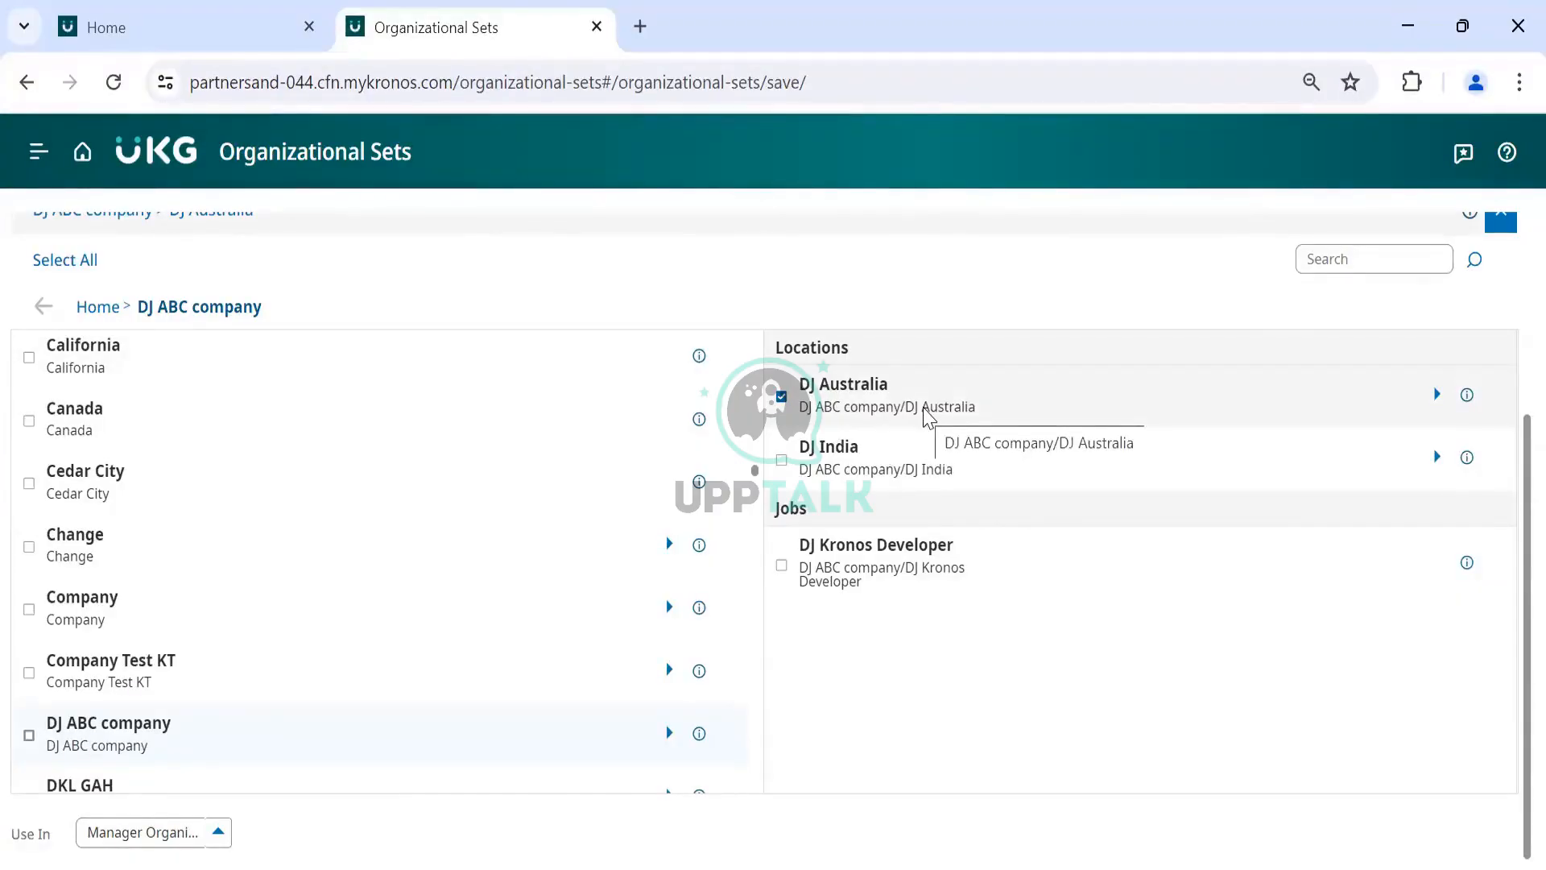
click(783, 401)
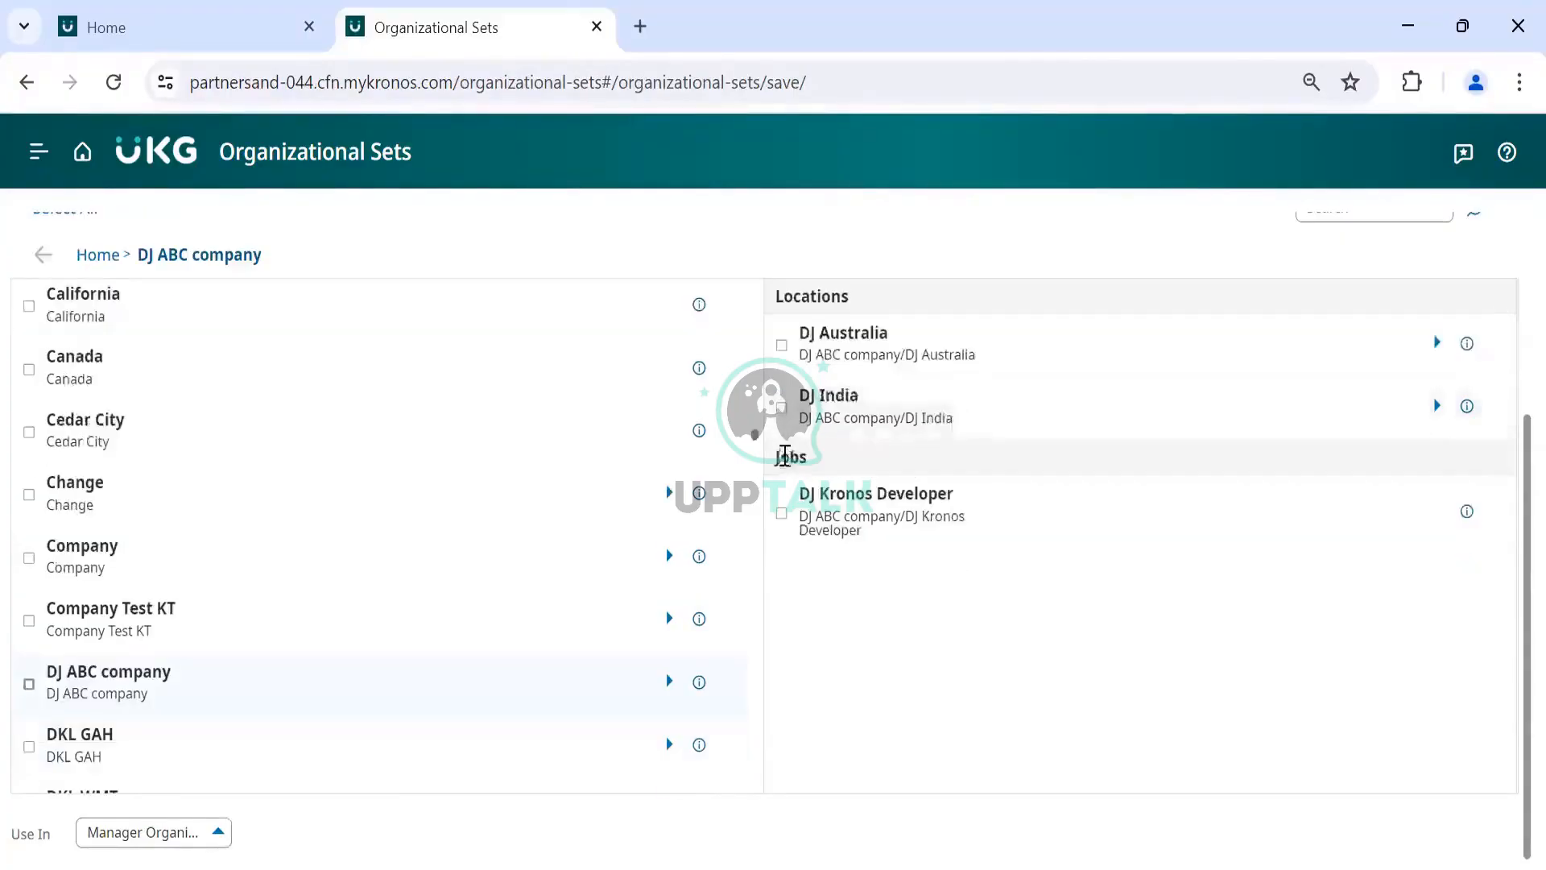
click(783, 409)
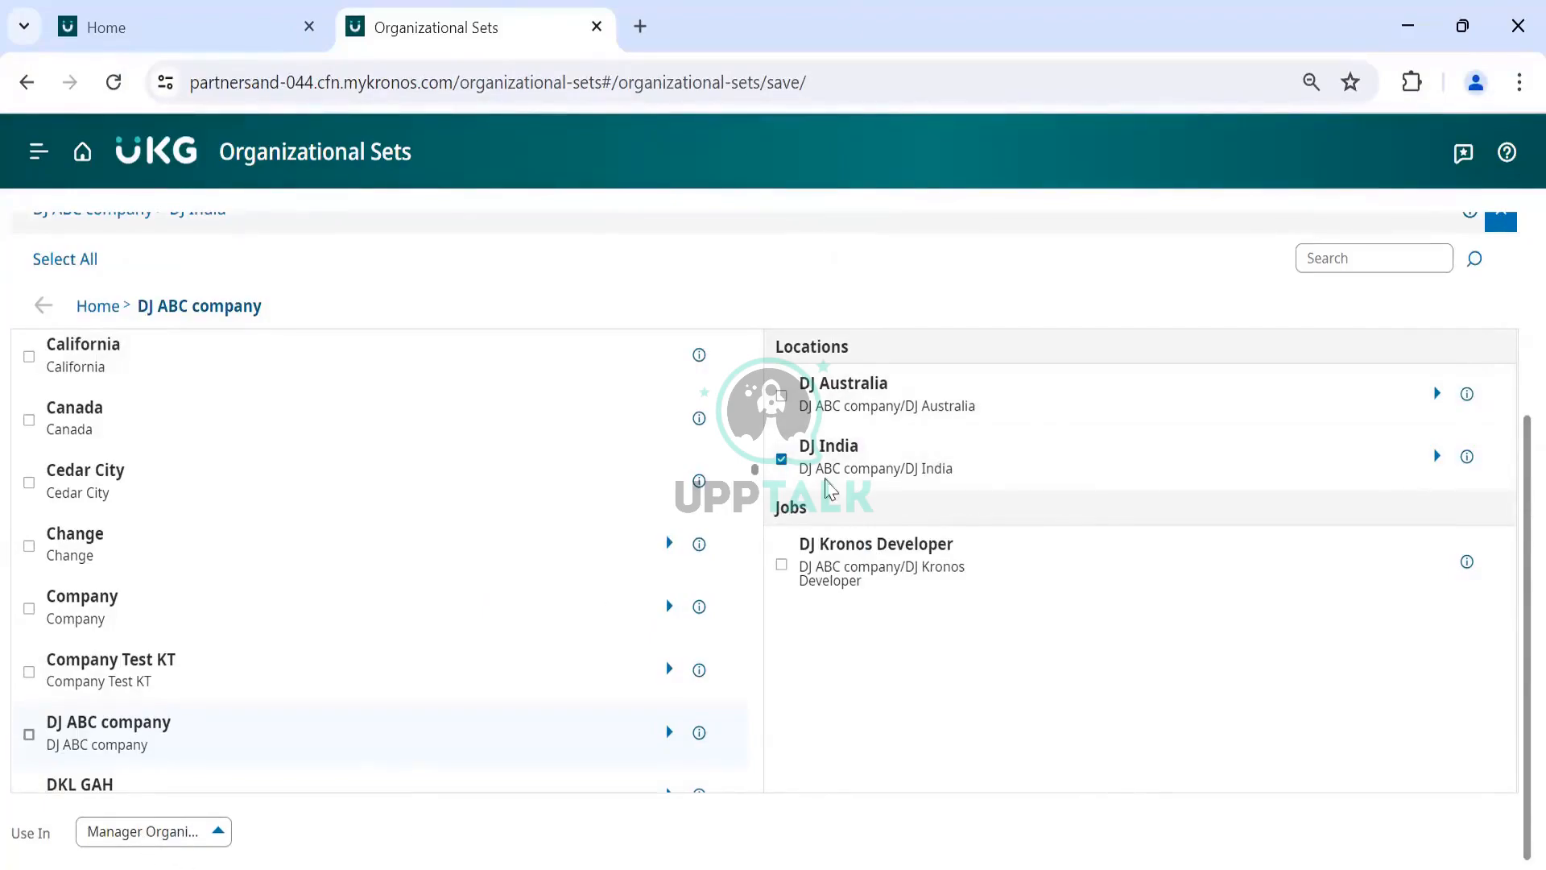
click(782, 396)
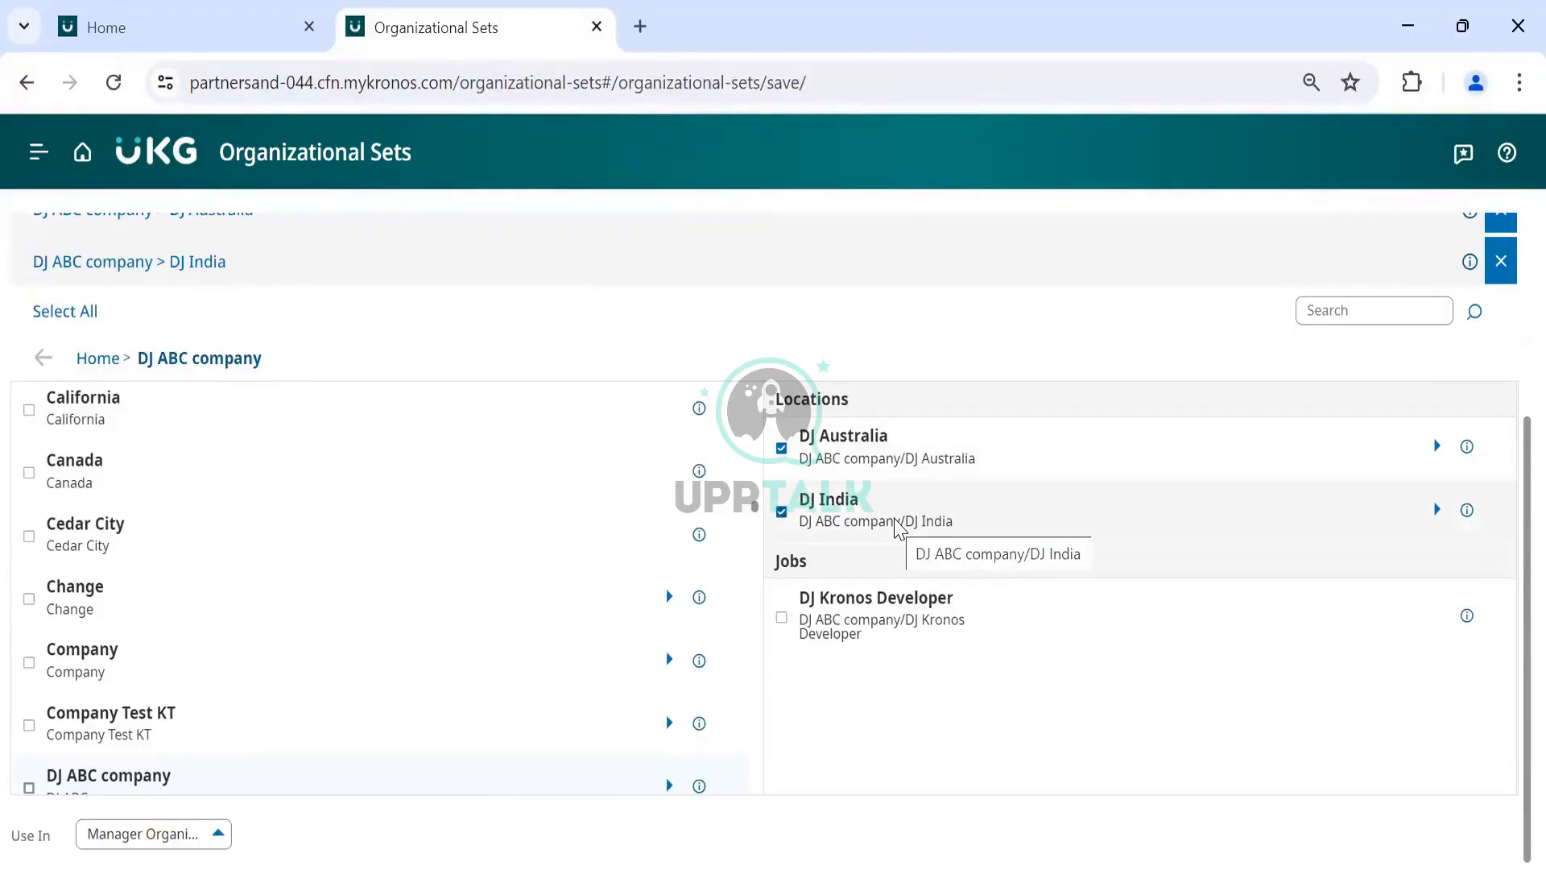
Step: Change Use In to Transfer Organizational Groups and deselect DJ India, keeping only DJ Australia in the set
click(218, 836)
click(215, 797)
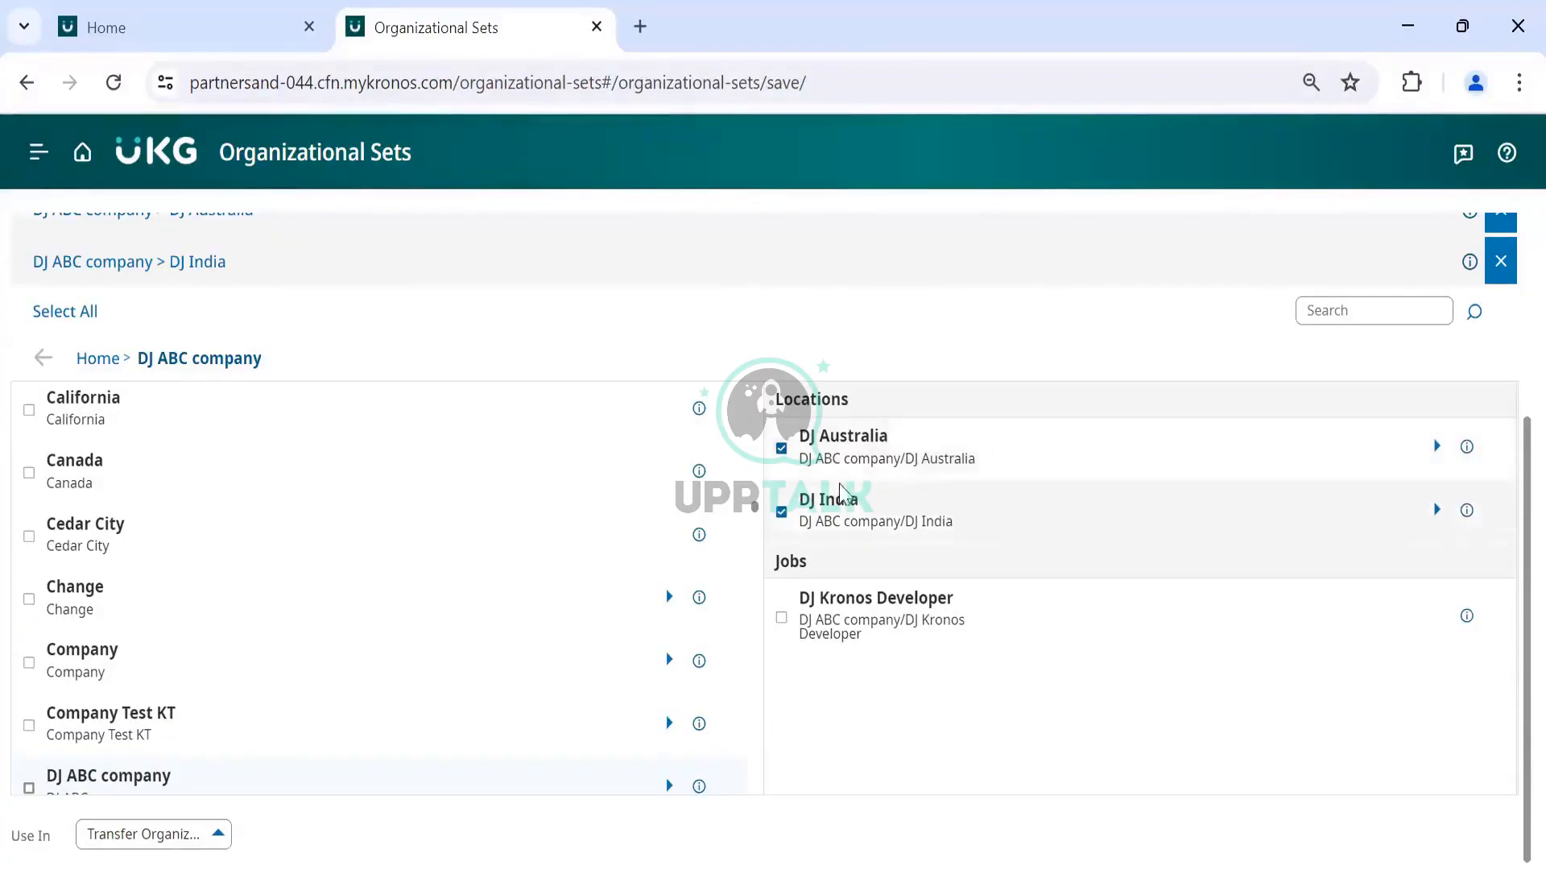
click(781, 511)
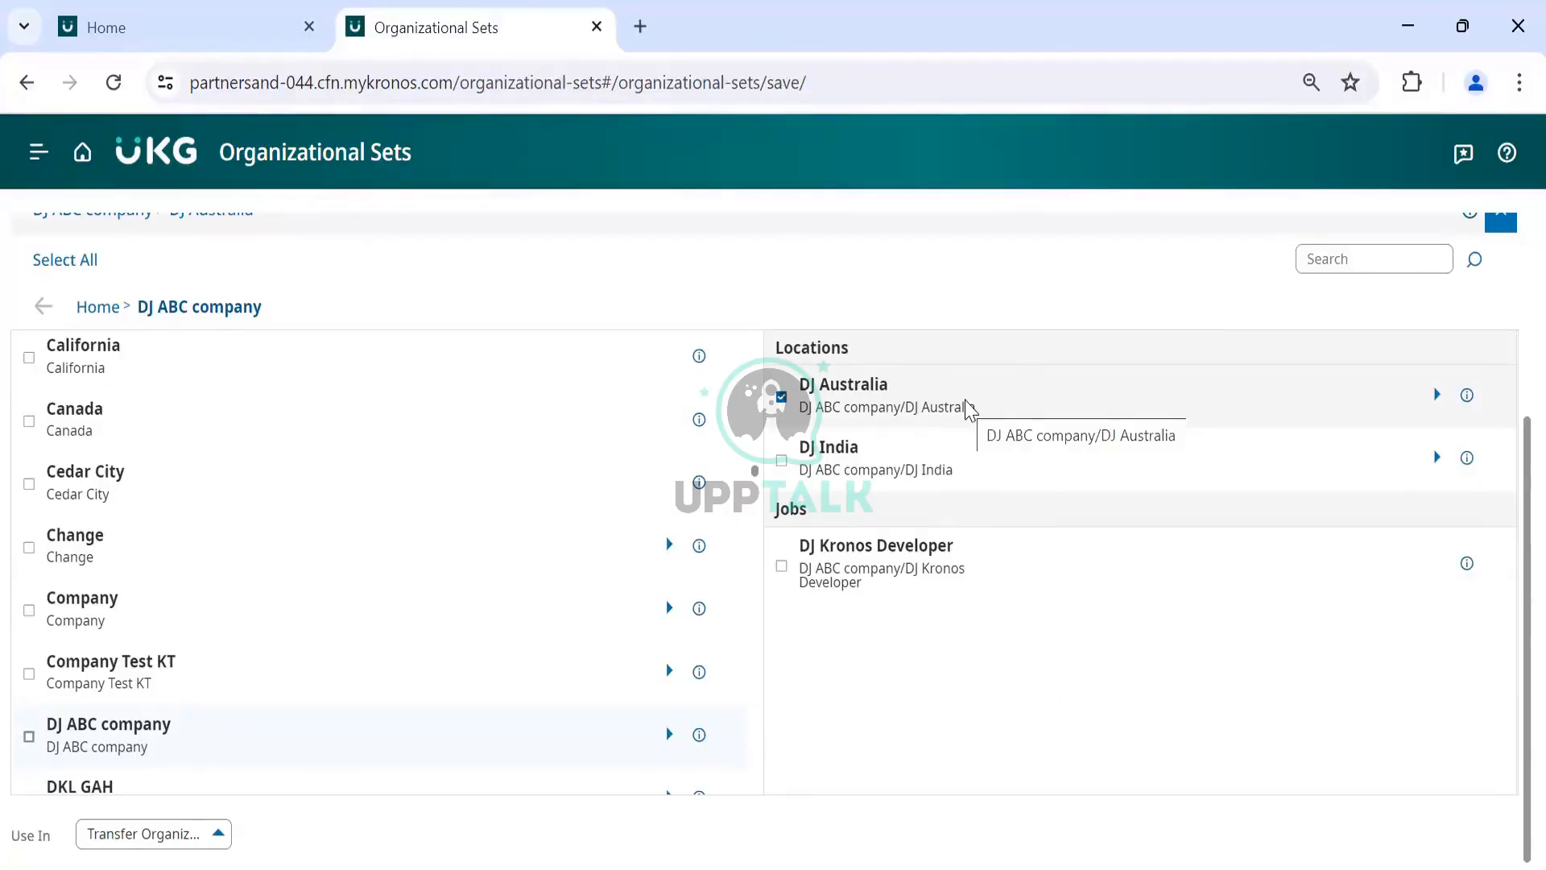
click(193, 834)
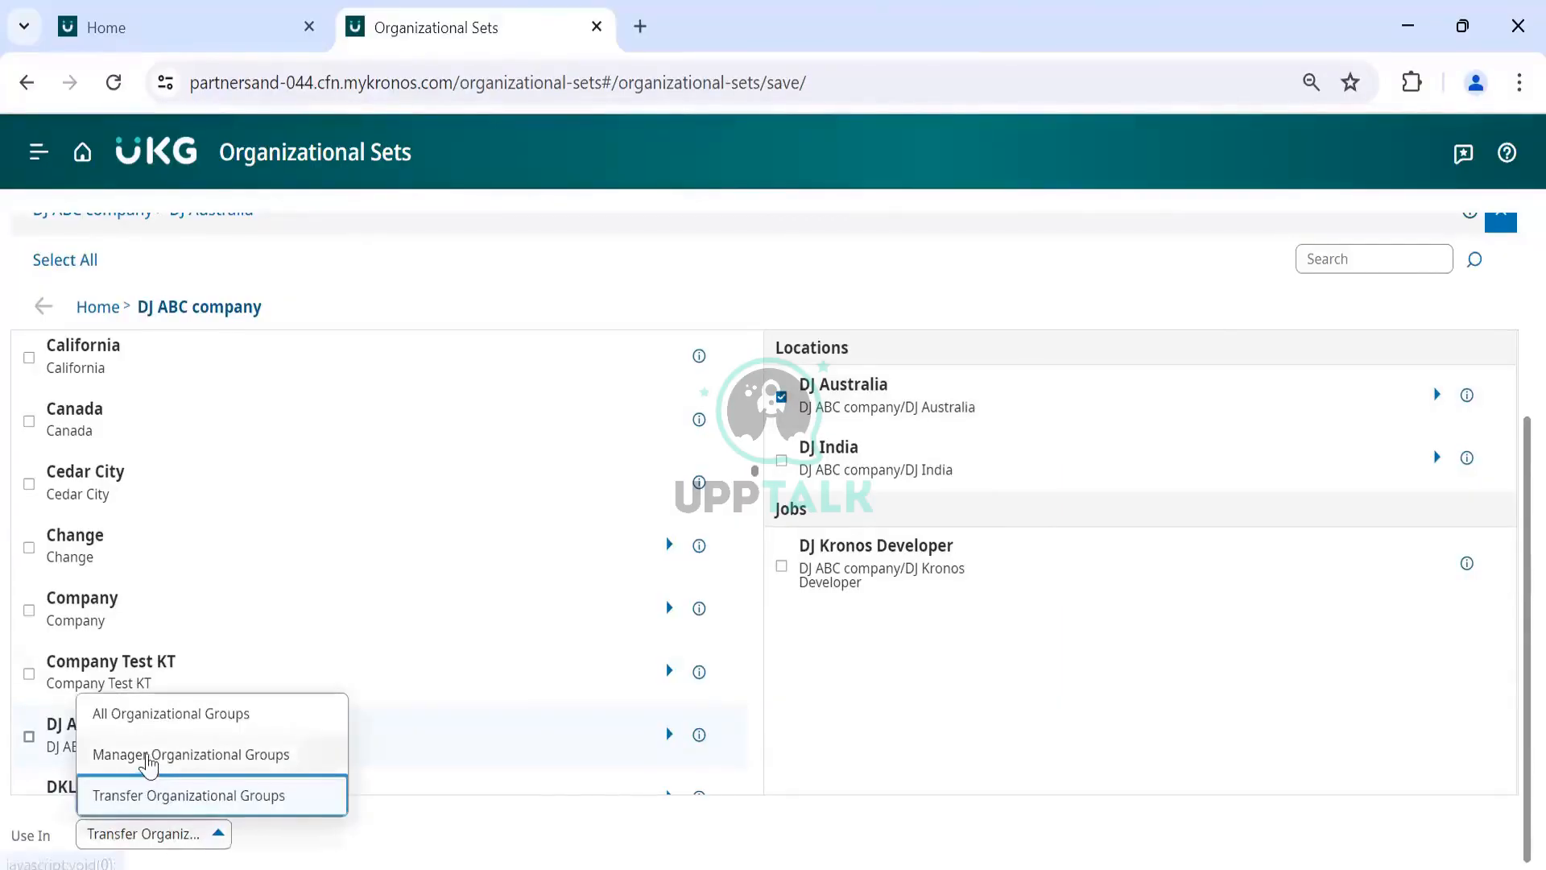
click(399, 832)
Step: Switch to the untitled Notepad notes and review the task's business structure, labor category and BS group requirements
scroll(399, 832, up, 3)
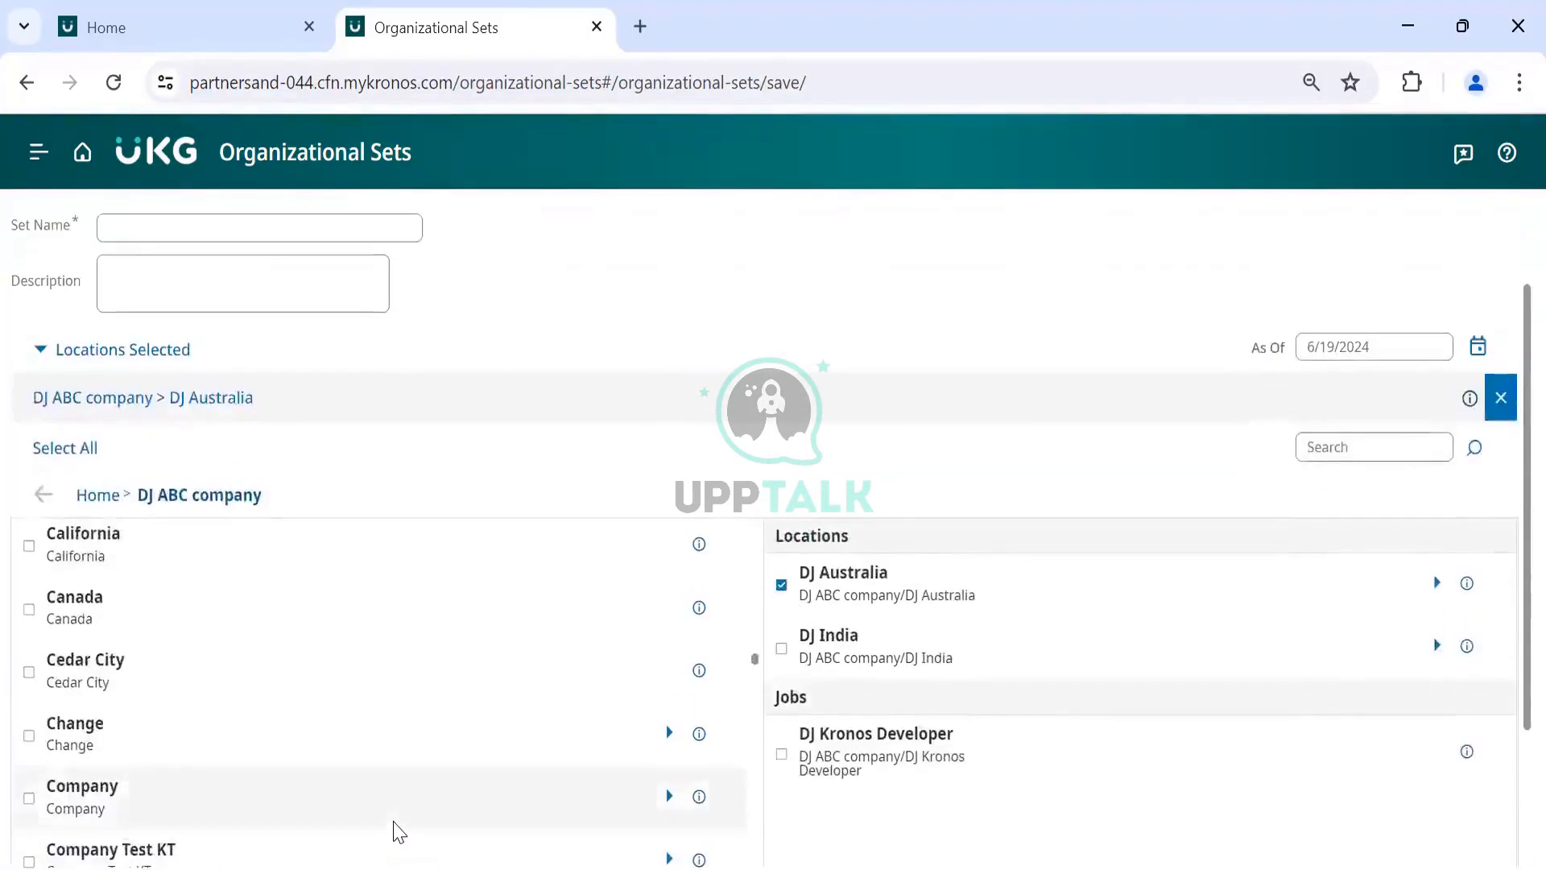
scroll(415, 564, up, 3)
scroll(438, 442, up, 1)
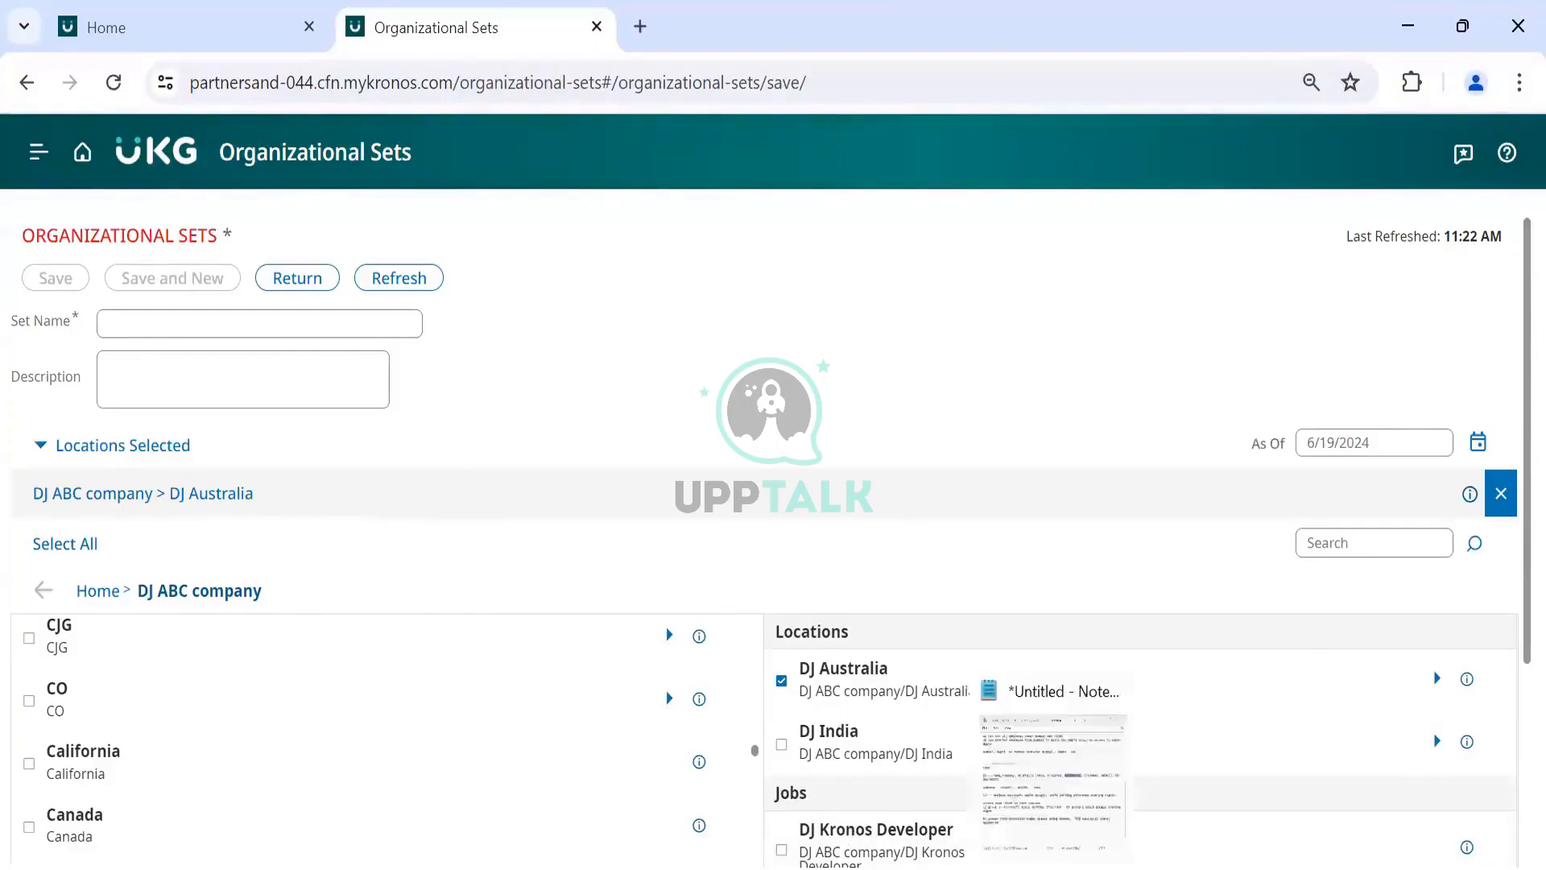
click(1051, 773)
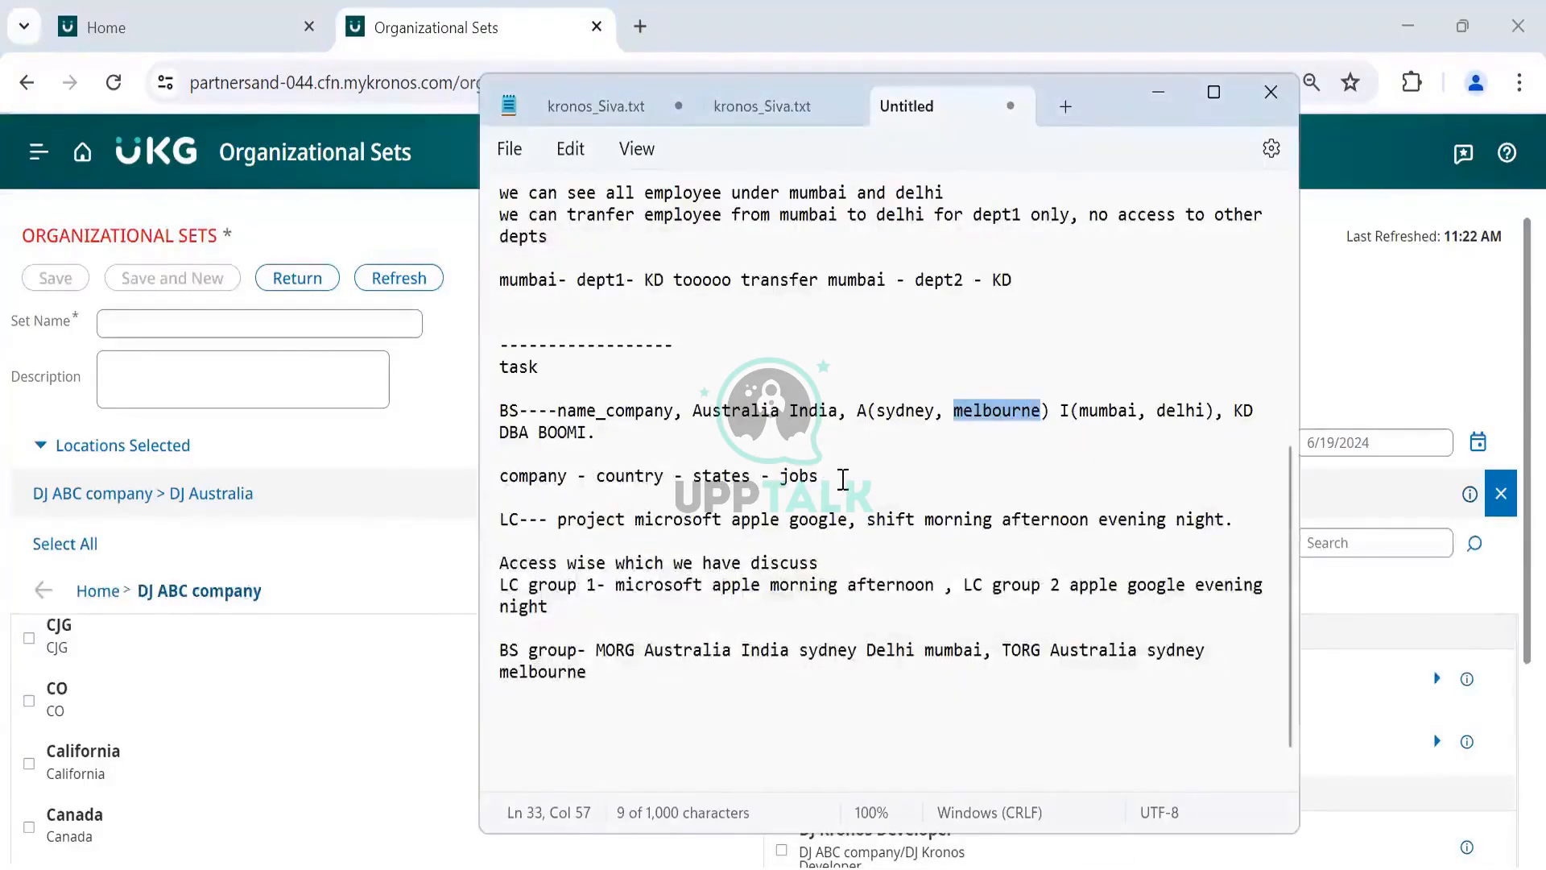
click(839, 480)
drag(682, 461, 488, 379)
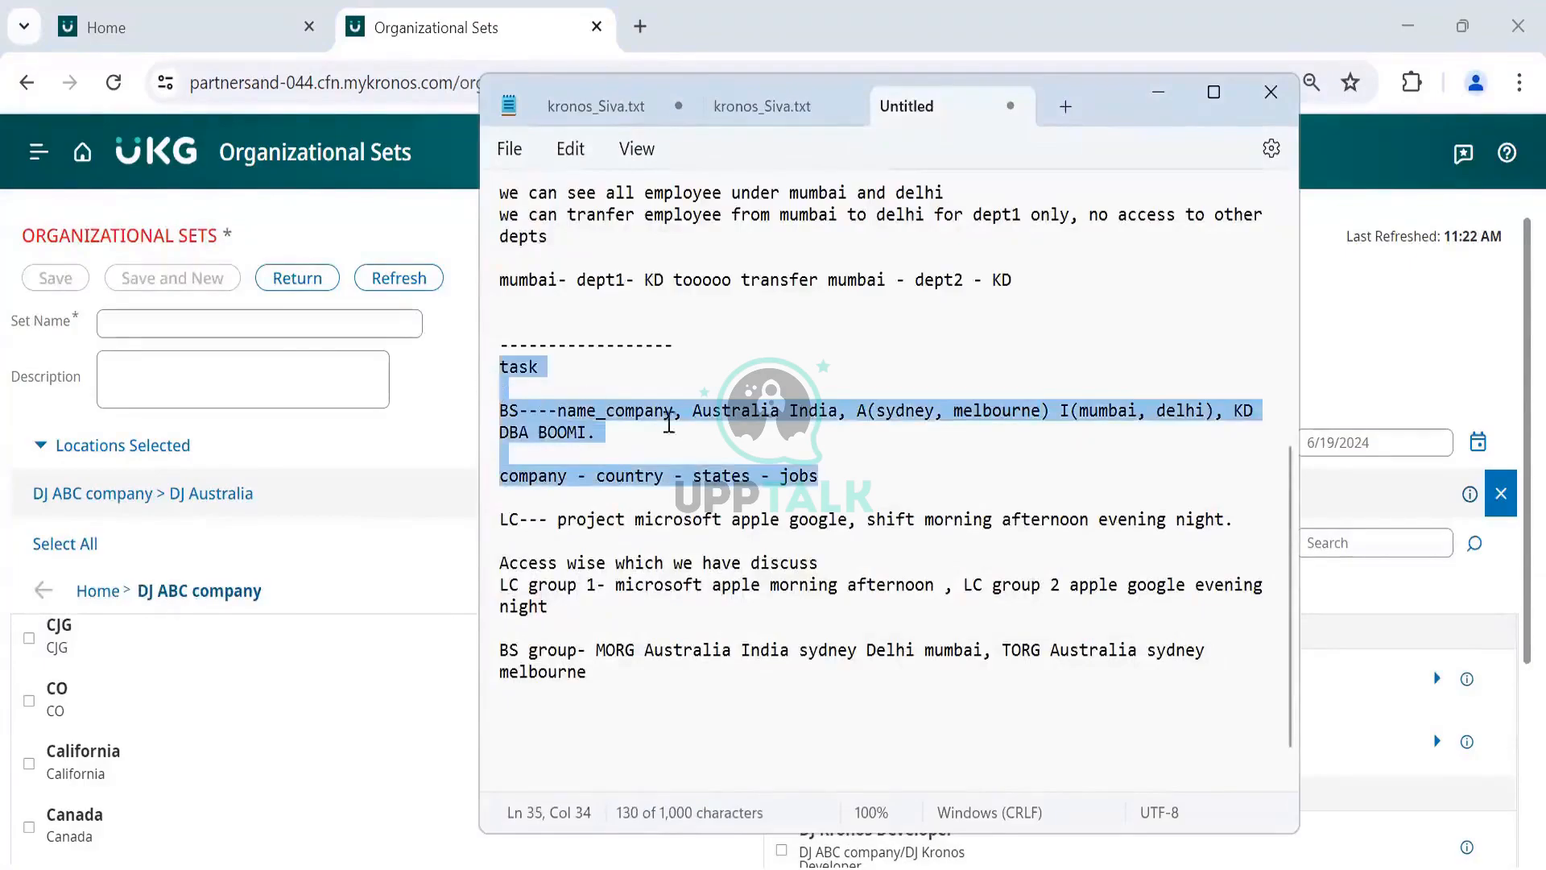
click(691, 429)
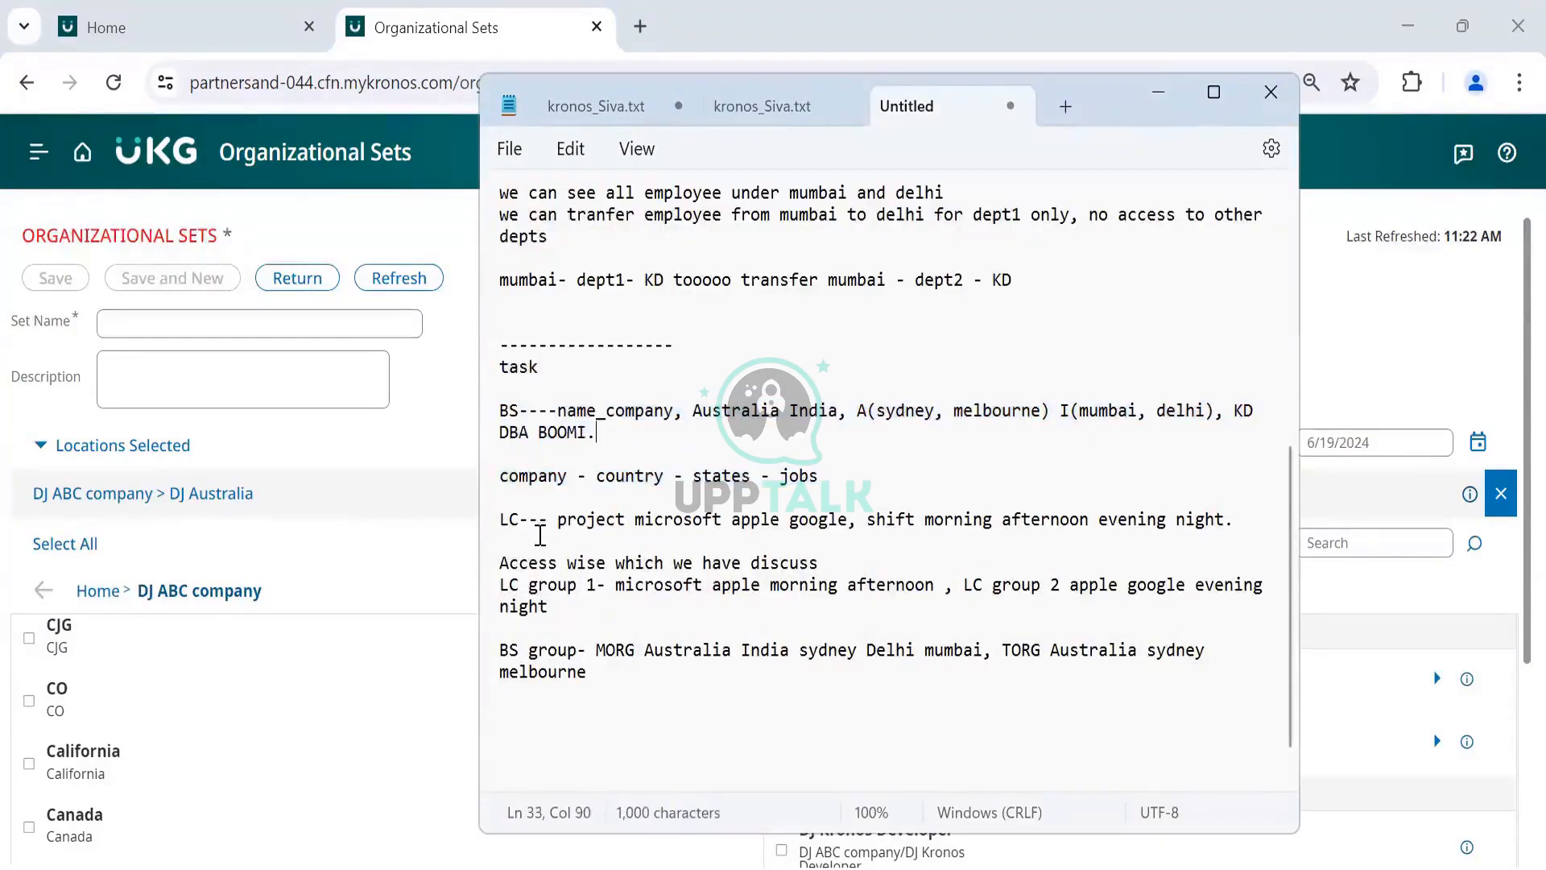
scroll(568, 564, down, 1)
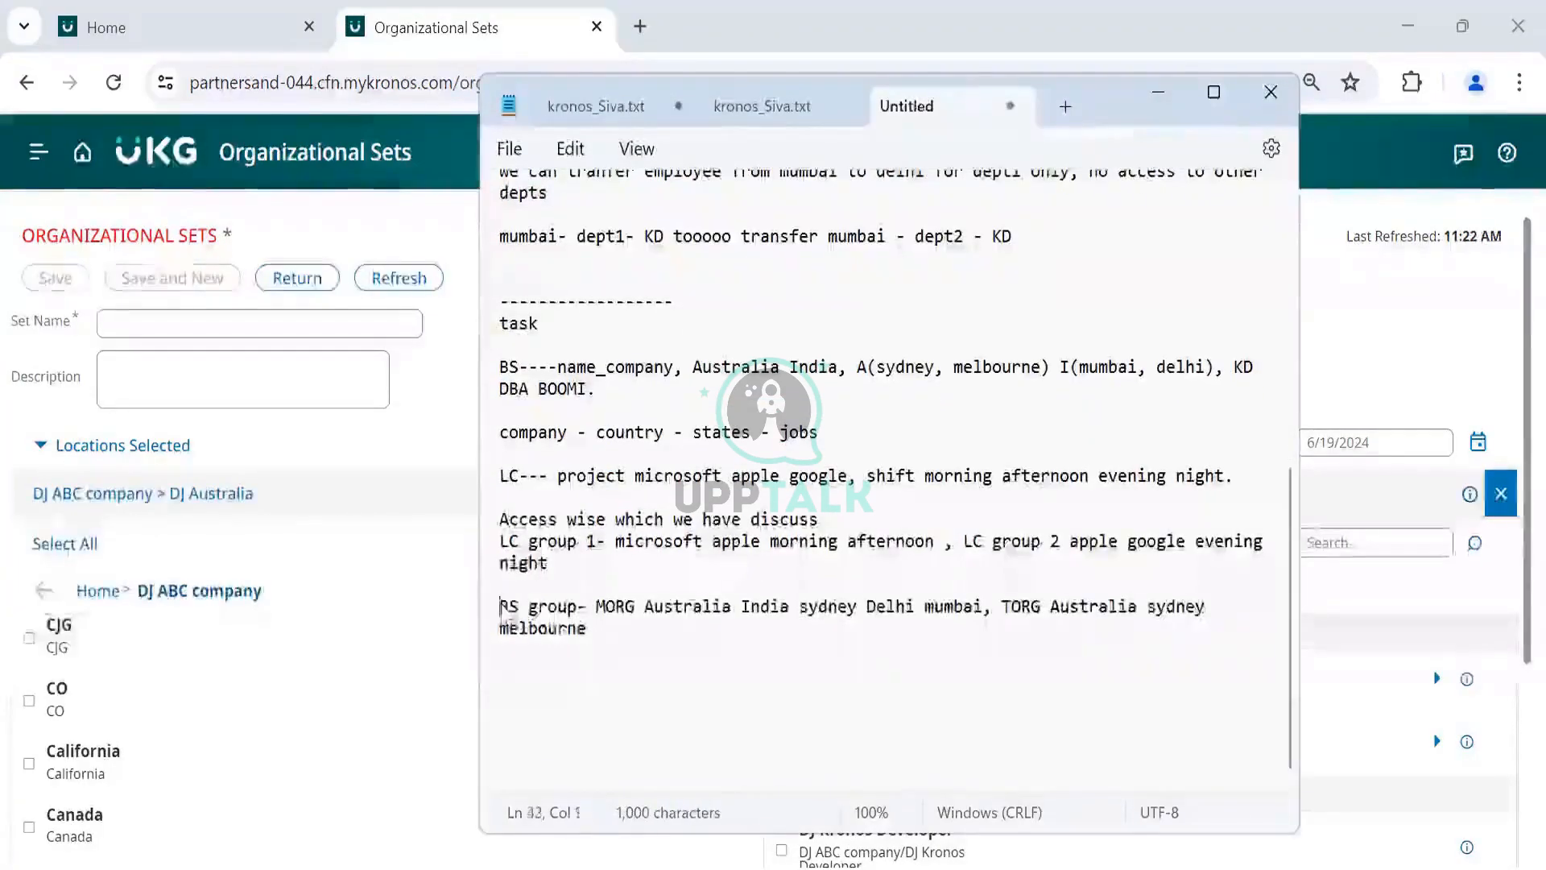
drag(501, 606, 606, 649)
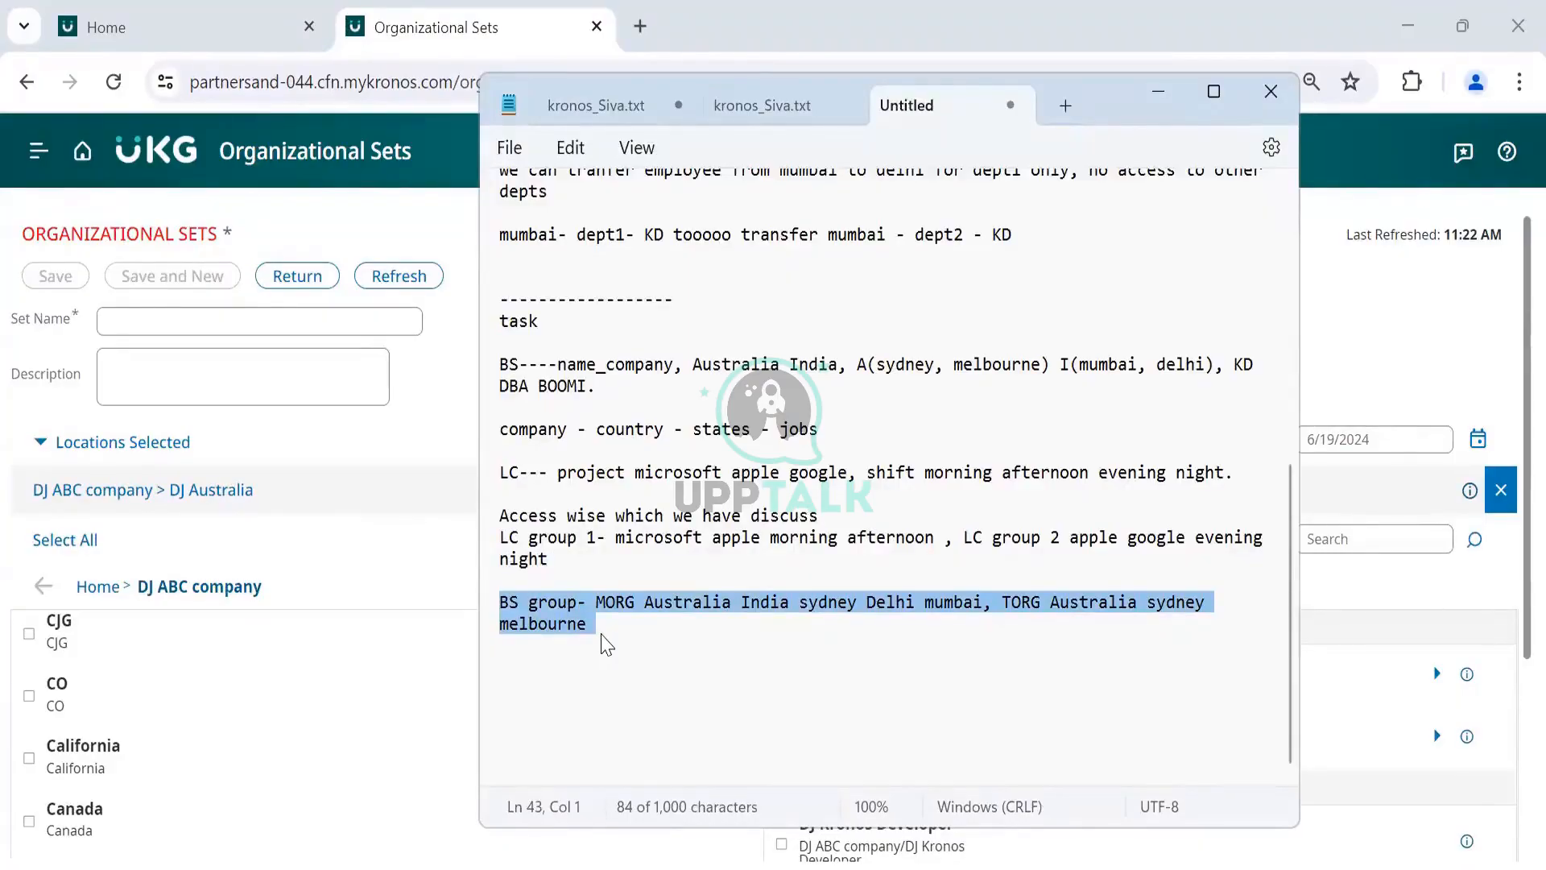
click(602, 635)
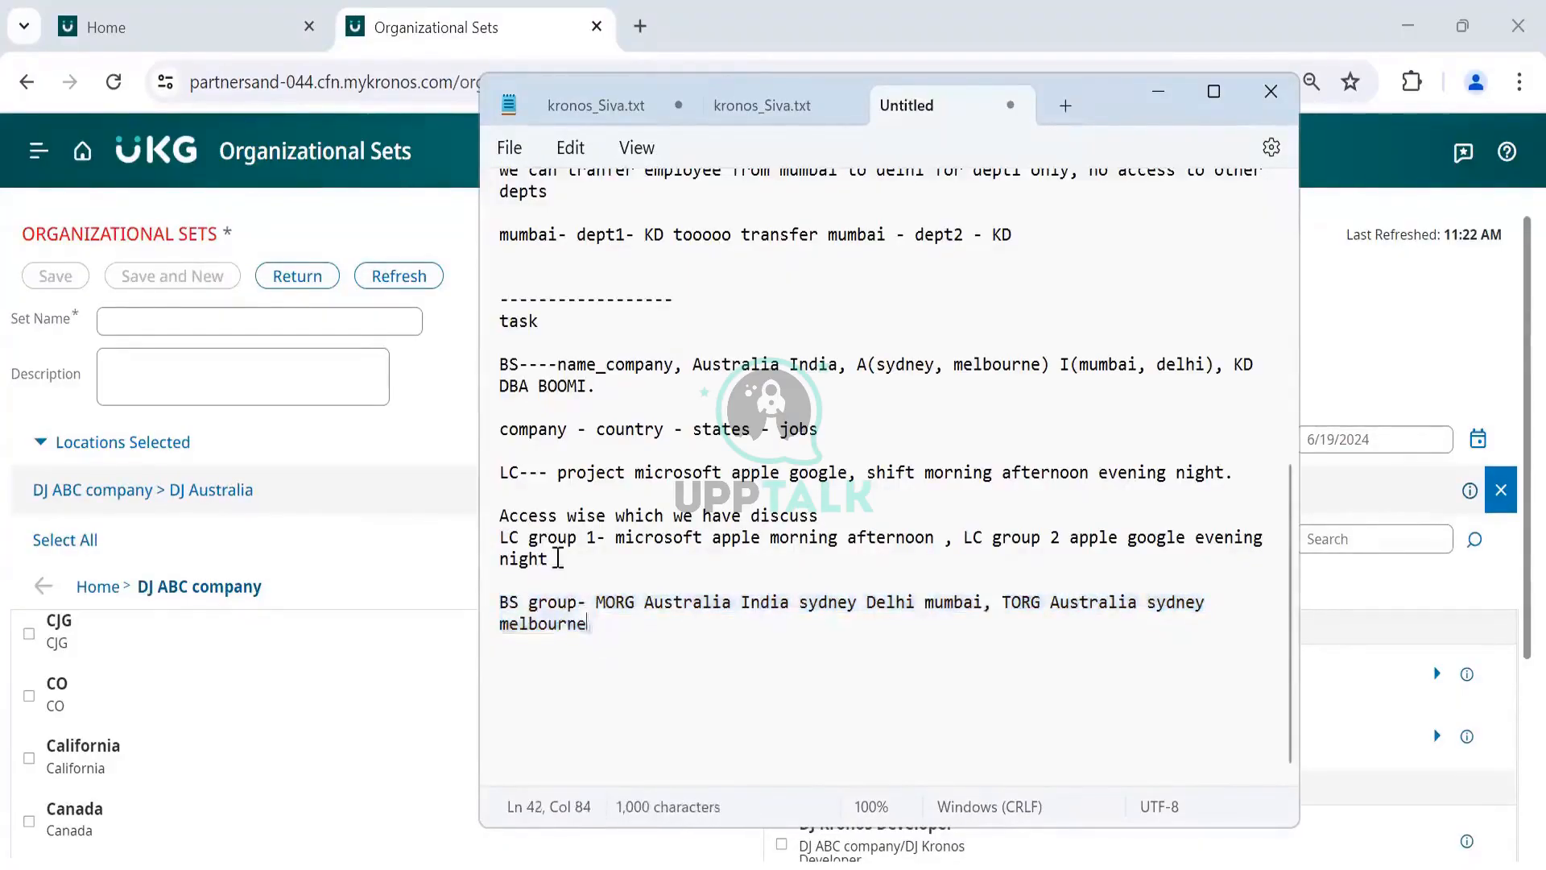
click(496, 471)
drag(578, 578, 499, 465)
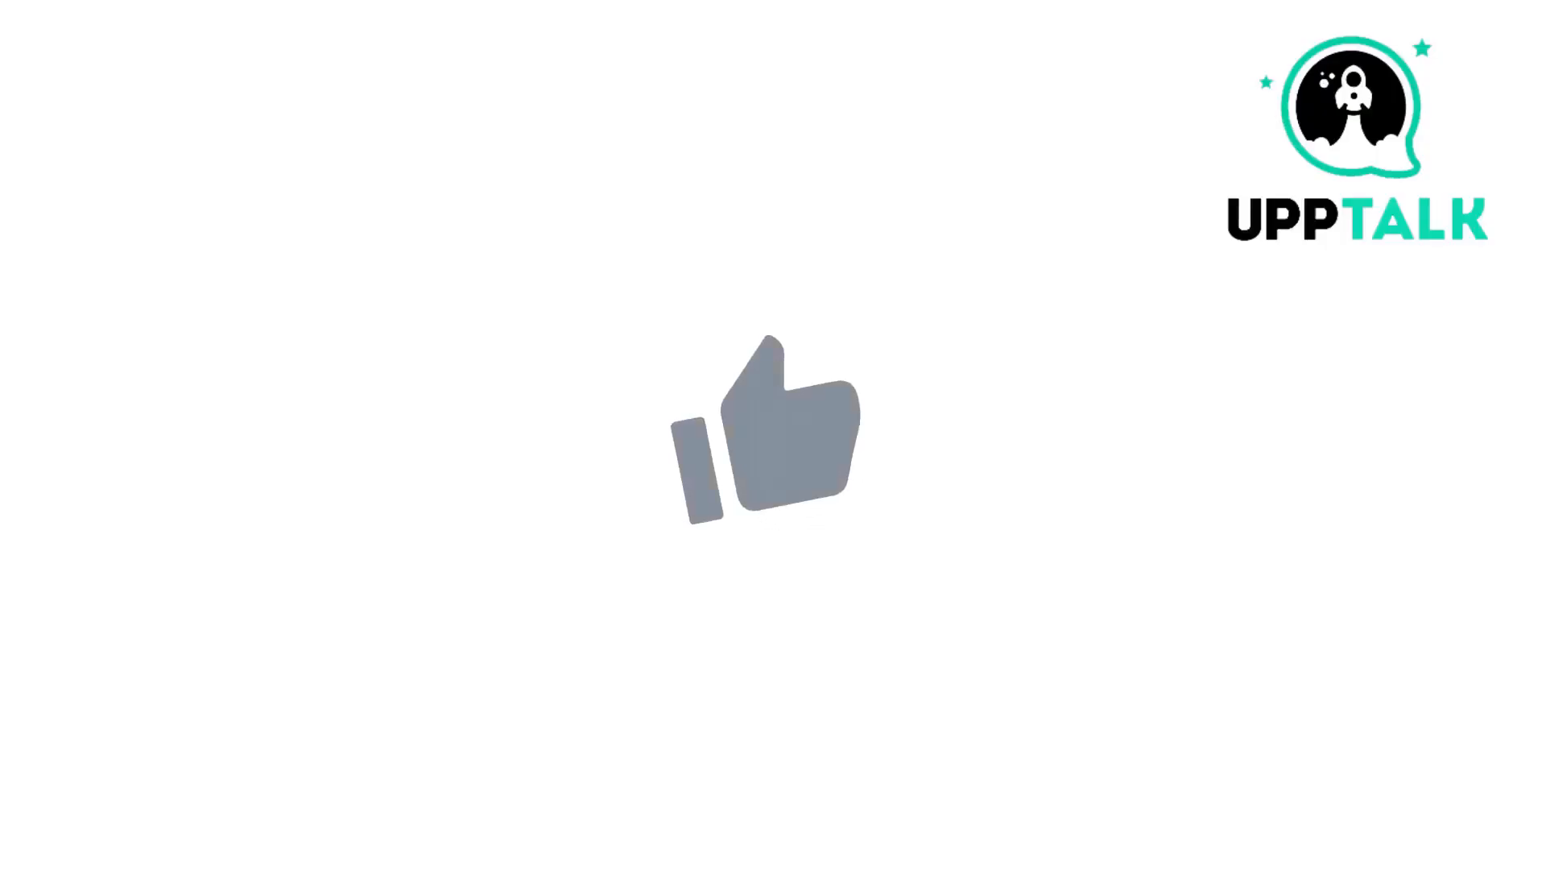